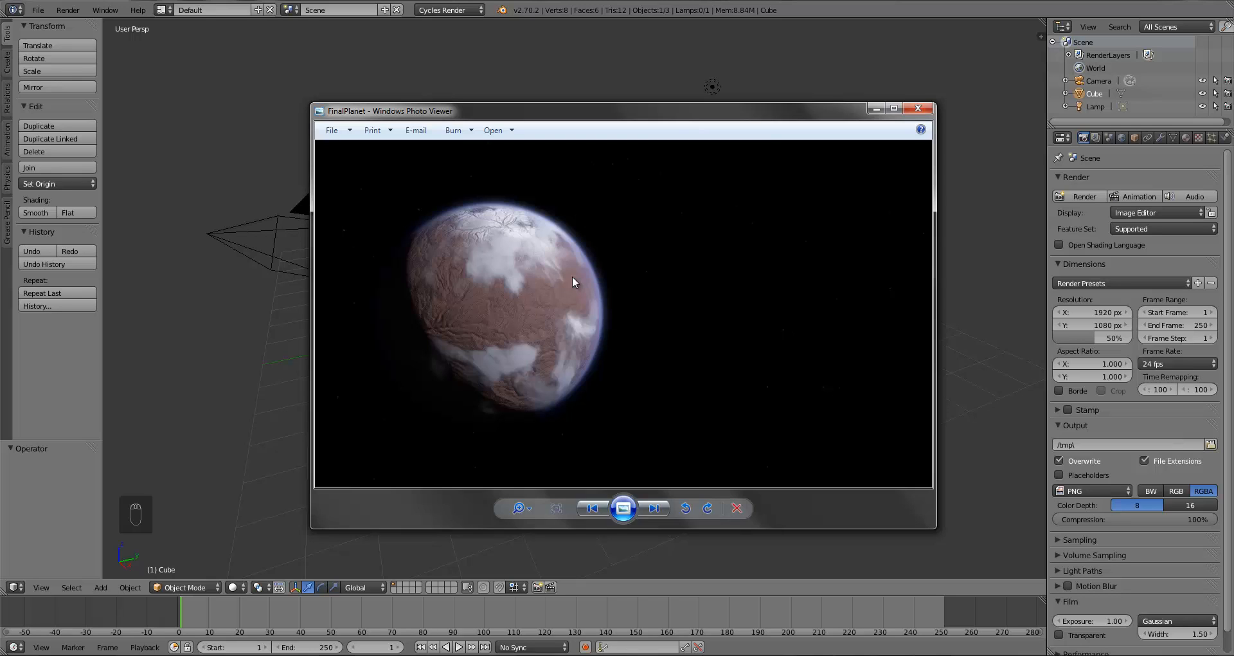
# Step: Minimize the FinalPlanet reference image and open the Current Wilbur Version page from the "wilbur software" search results in the web browser
pyautogui.moveTo(579, 114); pyautogui.dragTo(573, 121)
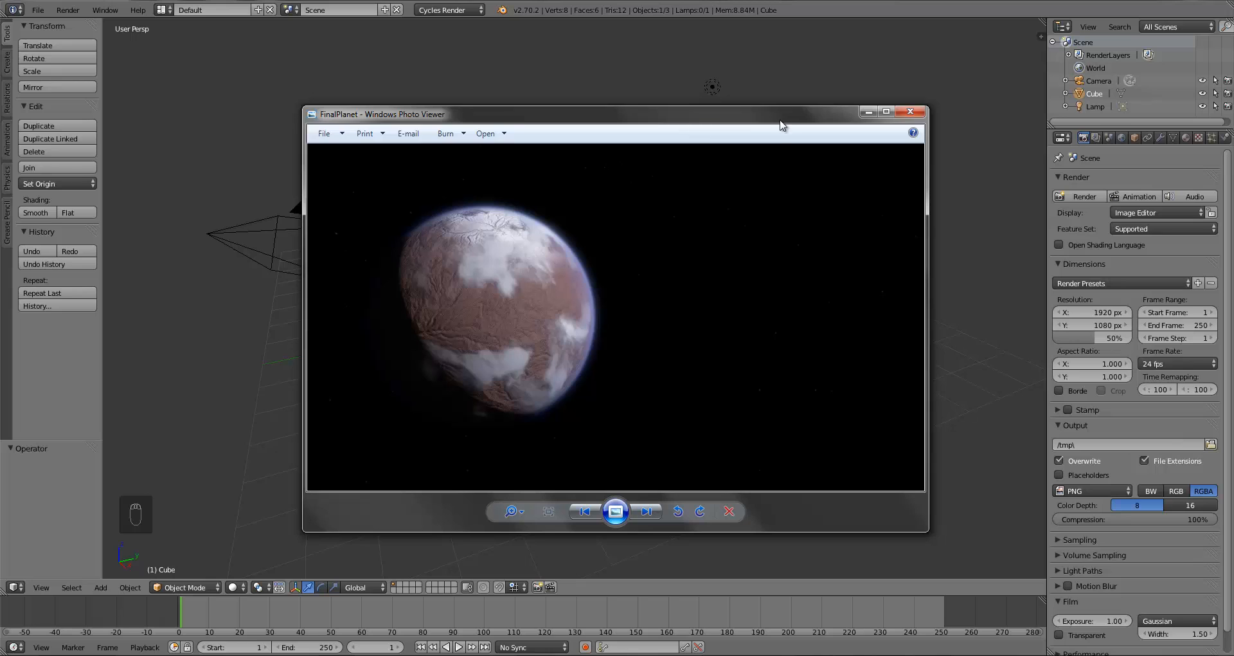
pyautogui.click(865, 115)
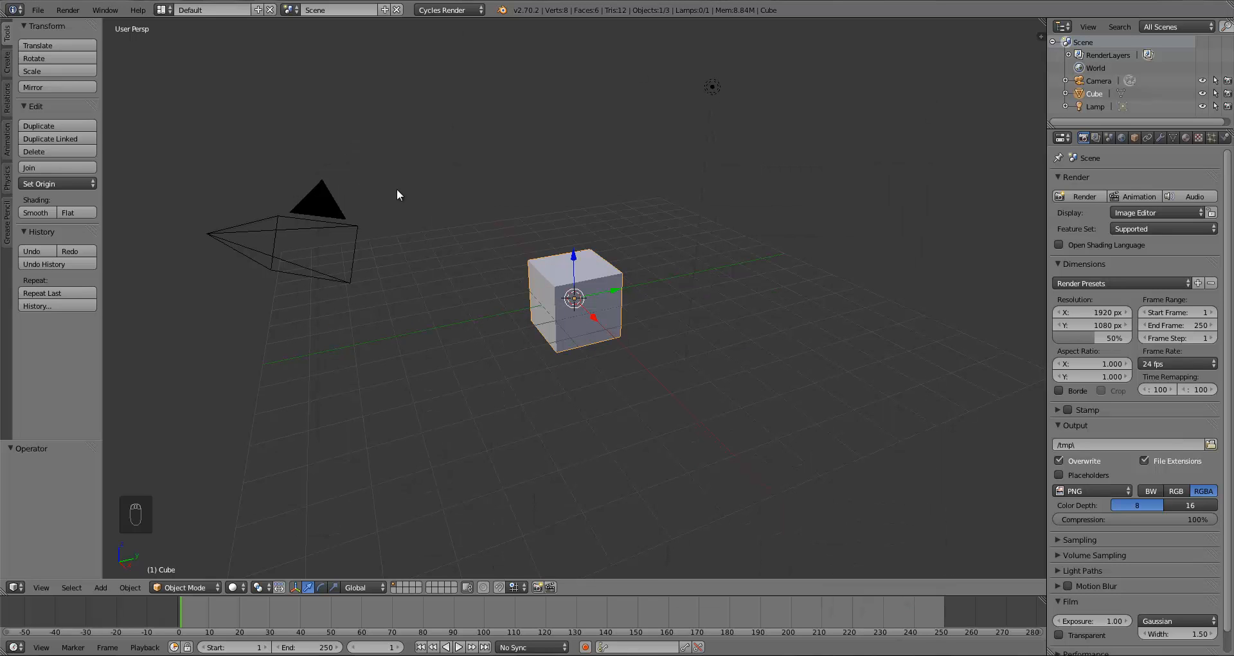
pyautogui.click(68, 655)
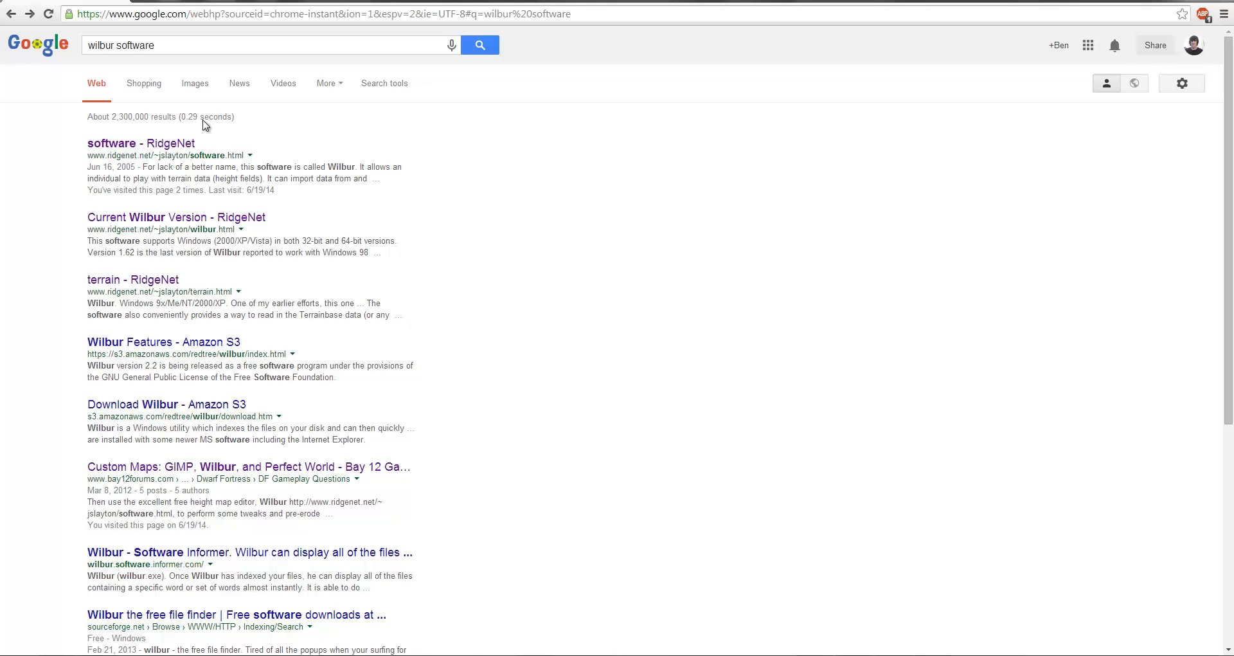
pyautogui.moveTo(161, 45); pyautogui.dragTo(21, 48)
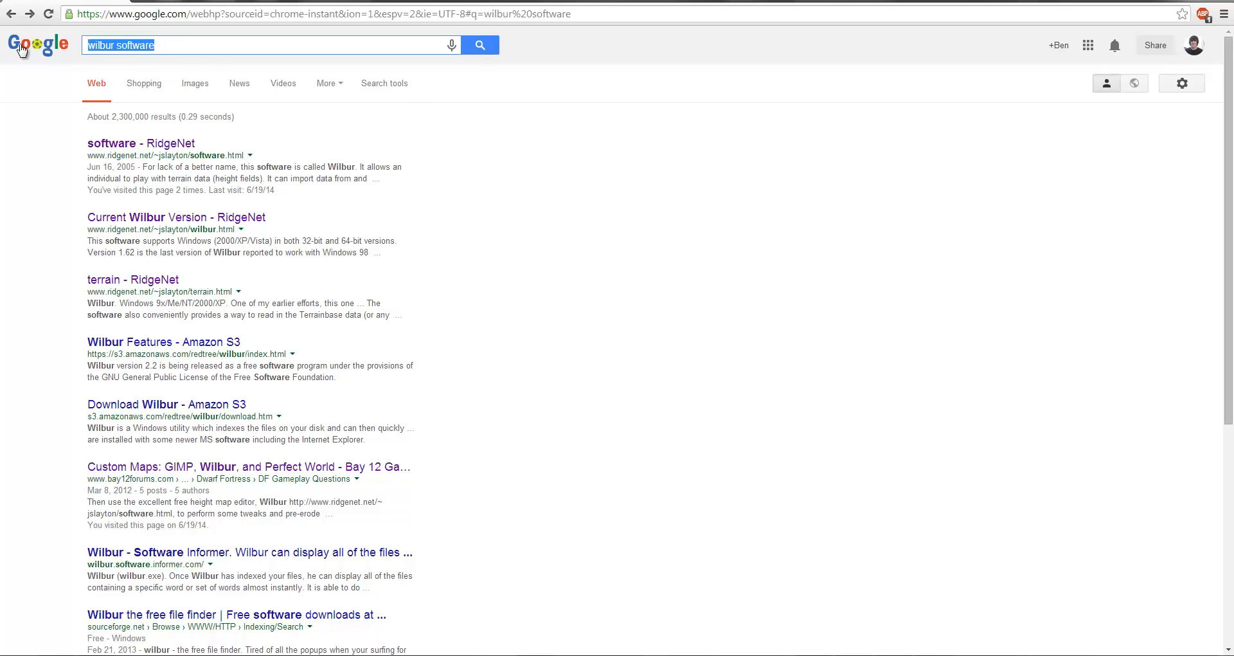
pyautogui.moveTo(93, 117); pyautogui.dragTo(229, 121)
pyautogui.click(267, 61)
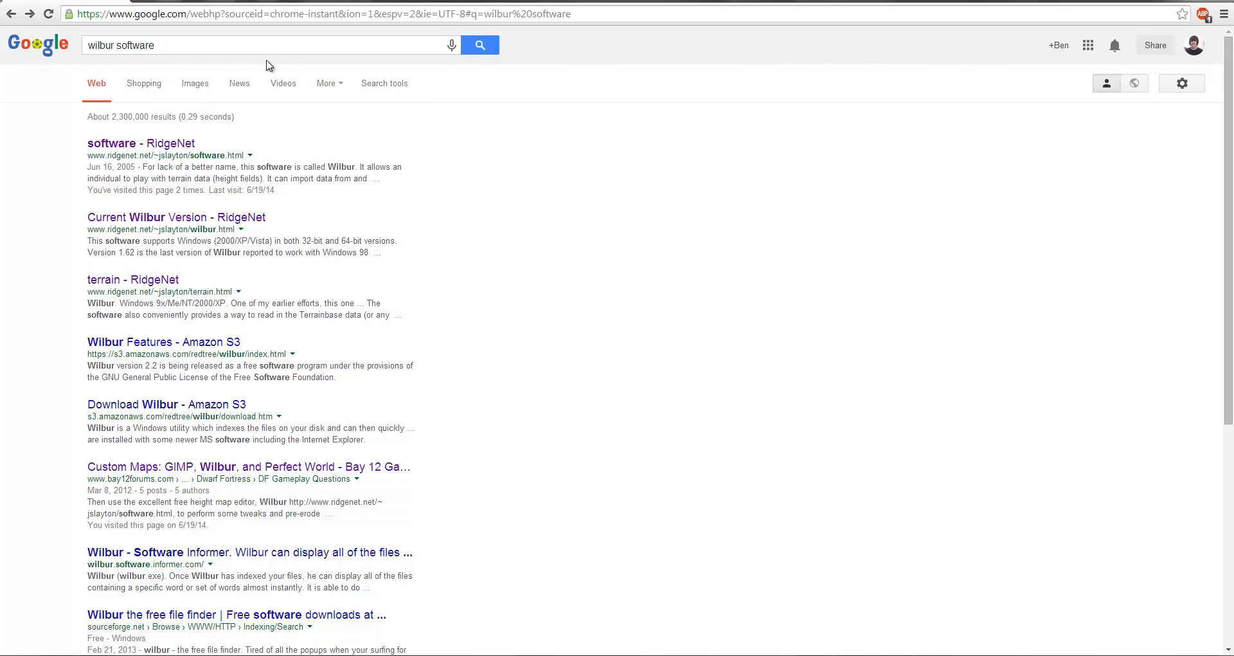
pyautogui.click(116, 218)
pyautogui.moveTo(110, 329); pyautogui.dragTo(171, 323)
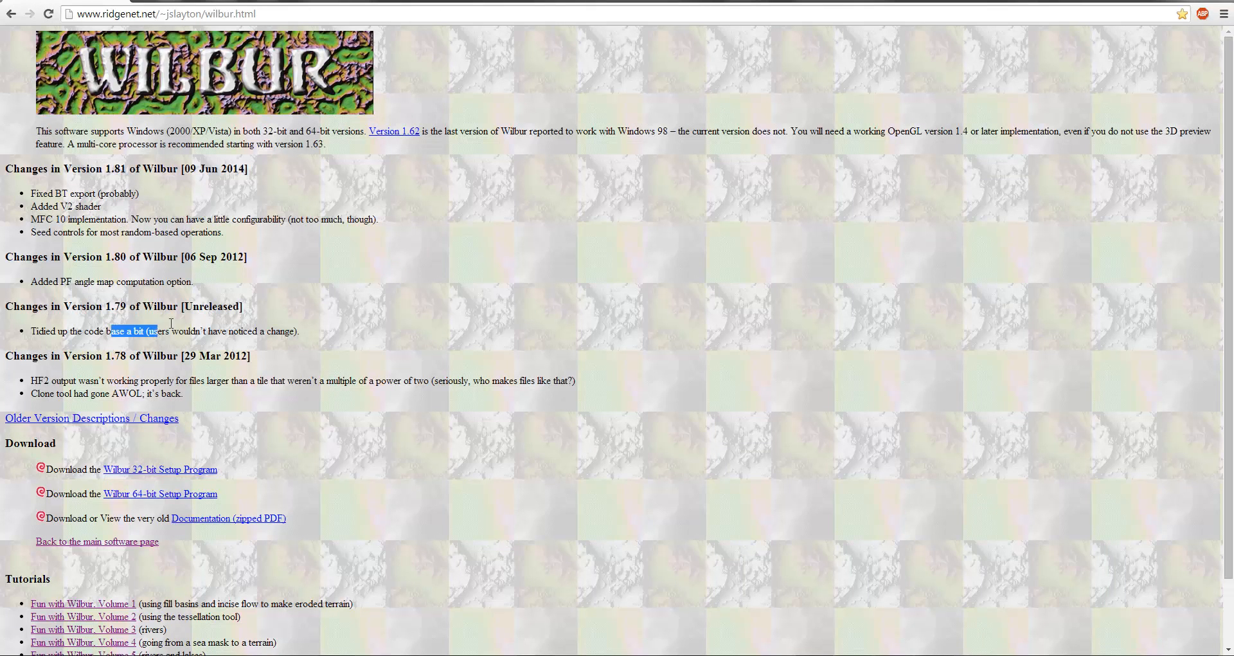
pyautogui.click(179, 329)
pyautogui.moveTo(204, 331); pyautogui.dragTo(173, 220)
pyautogui.click(173, 218)
pyautogui.moveTo(165, 131); pyautogui.dragTo(233, 130)
pyautogui.click(233, 131)
pyautogui.moveTo(226, 236); pyautogui.dragTo(226, 219)
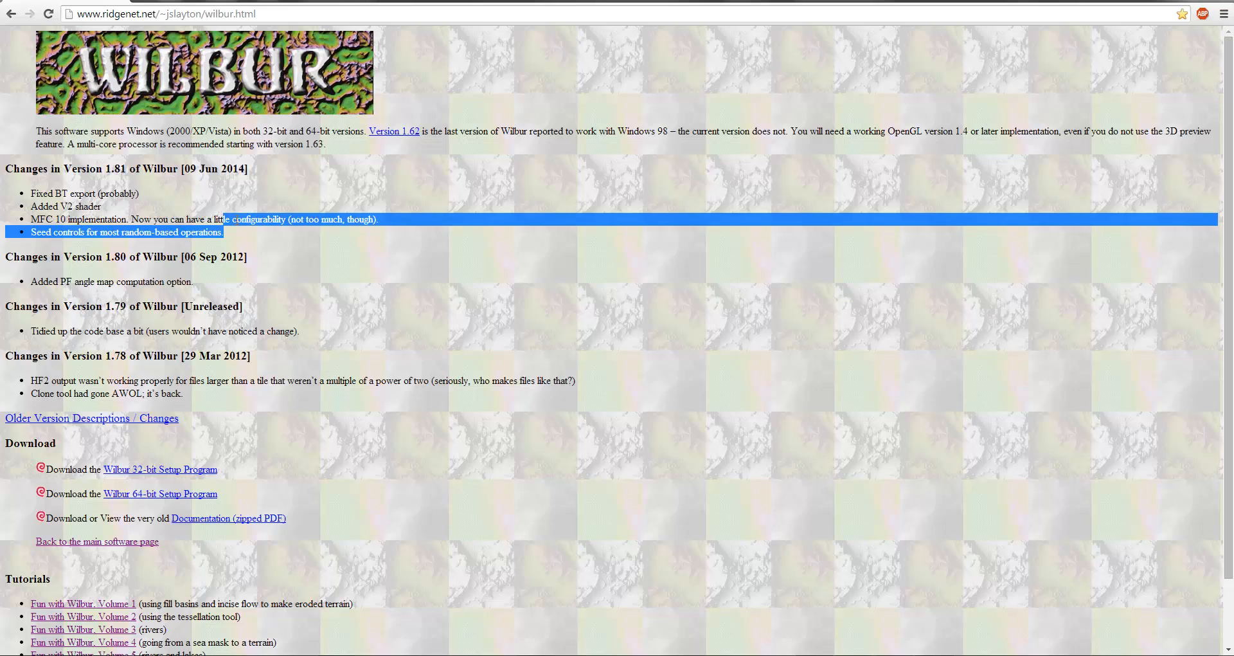
pyautogui.click(237, 219)
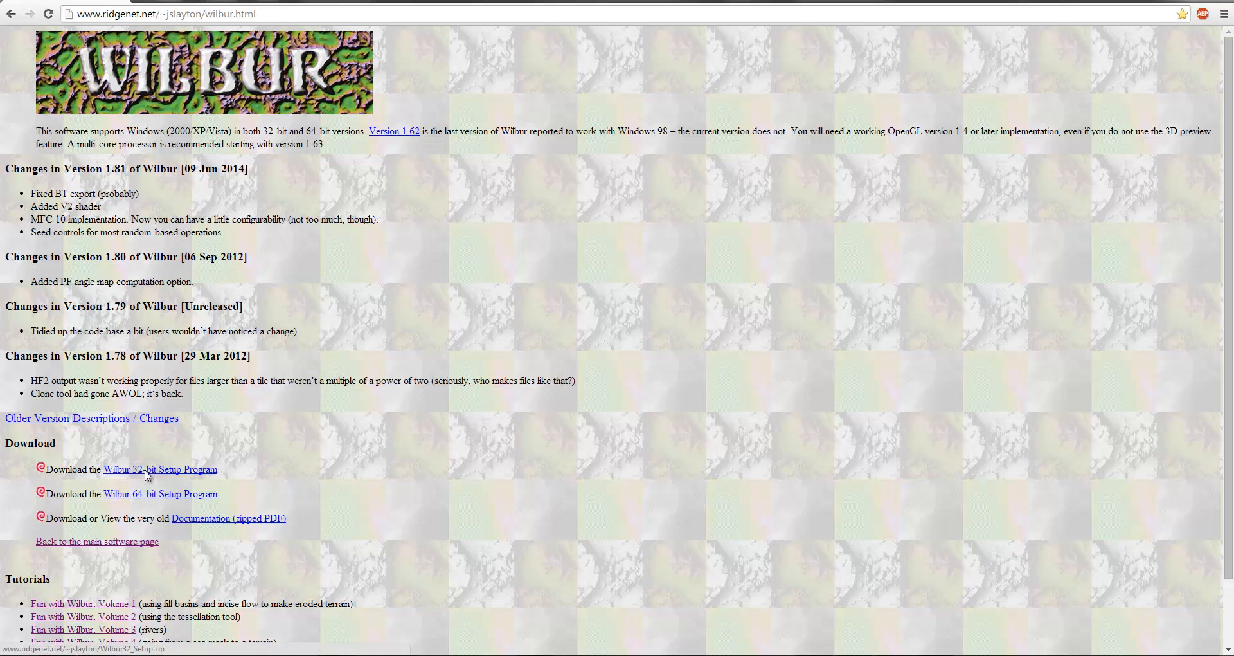
pyautogui.rightClick(687, 290)
pyautogui.click(687, 288)
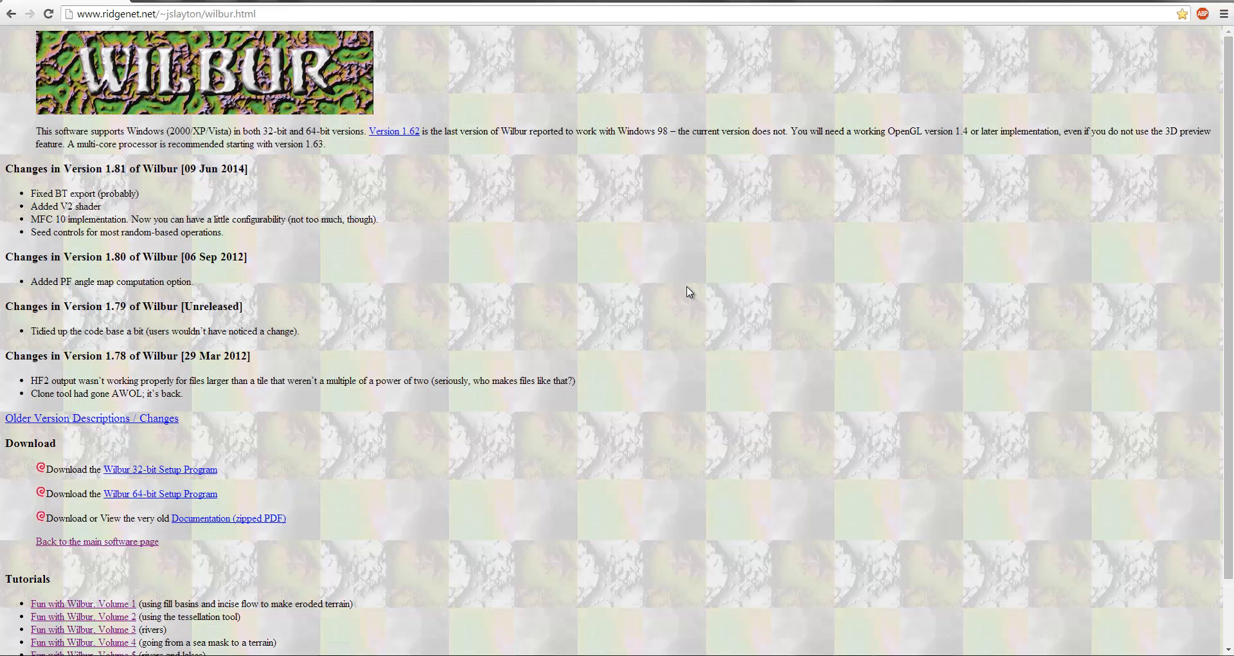
pyautogui.rightClick(687, 288)
pyautogui.click(687, 288)
pyautogui.rightClick(687, 287)
pyautogui.click(687, 287)
pyautogui.moveTo(193, 87); pyautogui.dragTo(583, 71)
pyautogui.rightClick(583, 71)
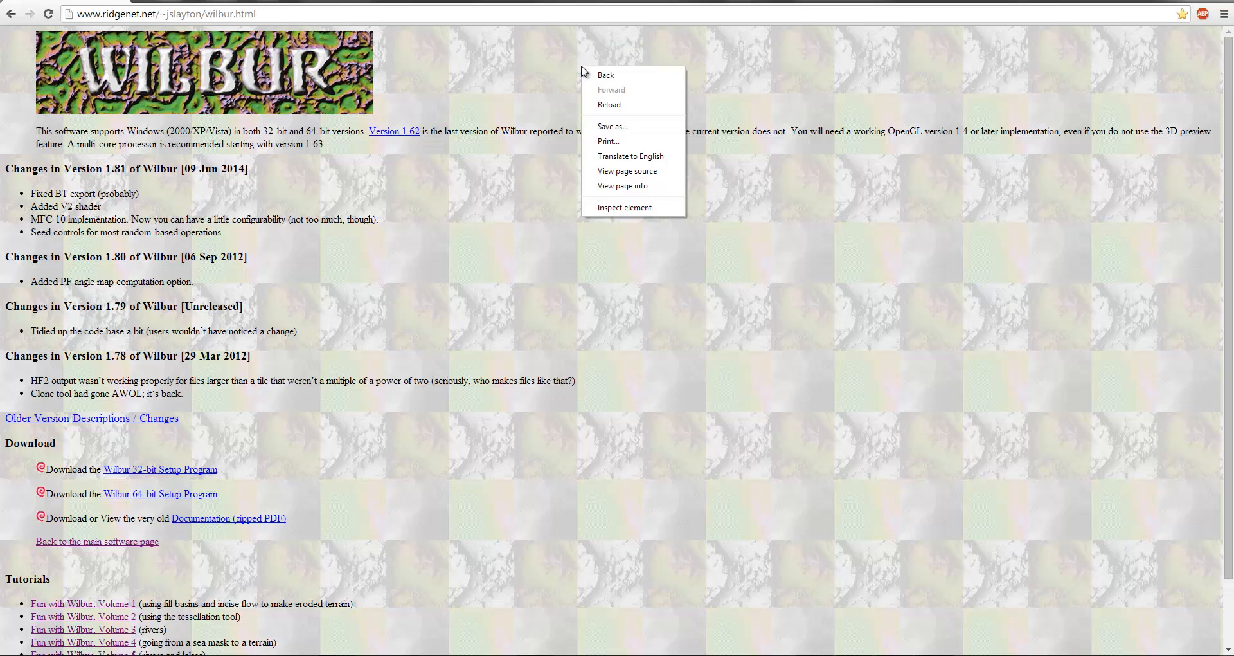
pyautogui.click(583, 71)
pyautogui.rightClick(644, 99)
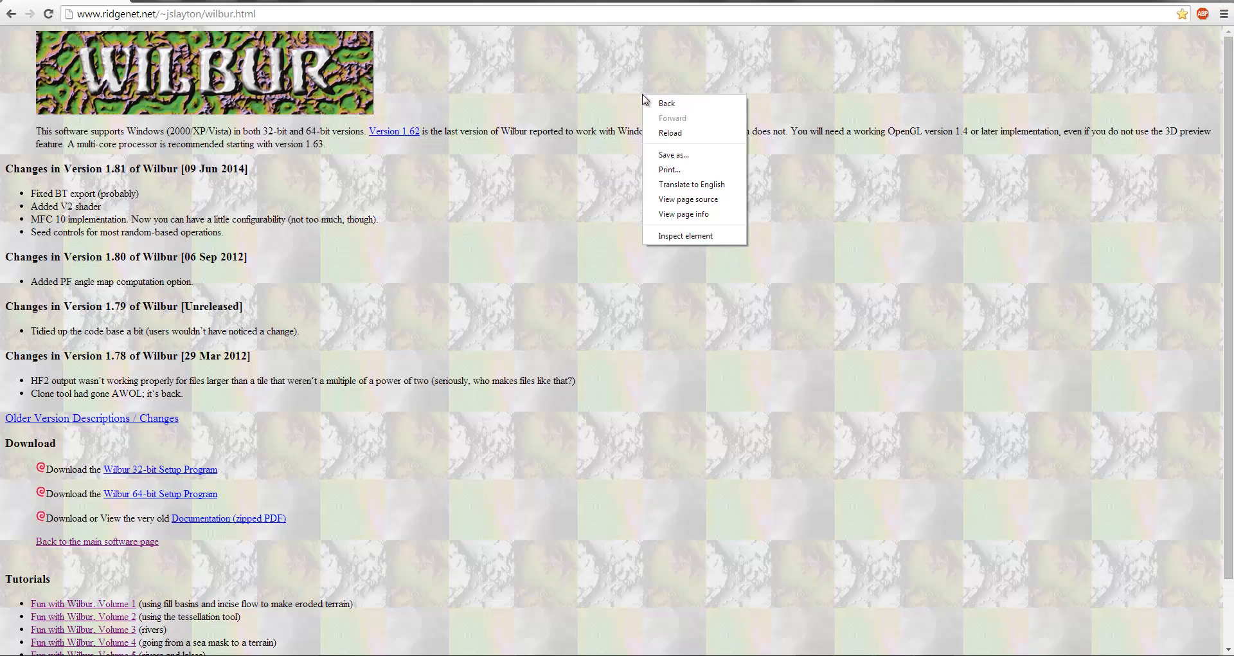
pyautogui.click(644, 98)
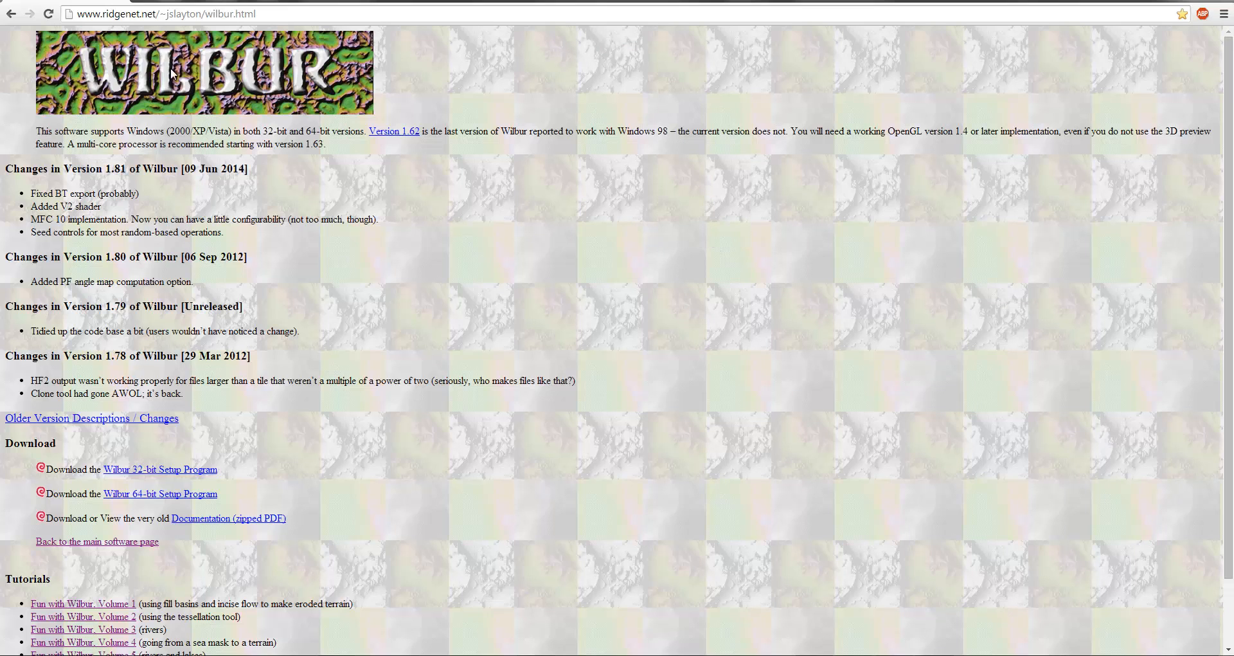
pyautogui.moveTo(171, 67); pyautogui.dragTo(679, 268)
pyautogui.press('super')
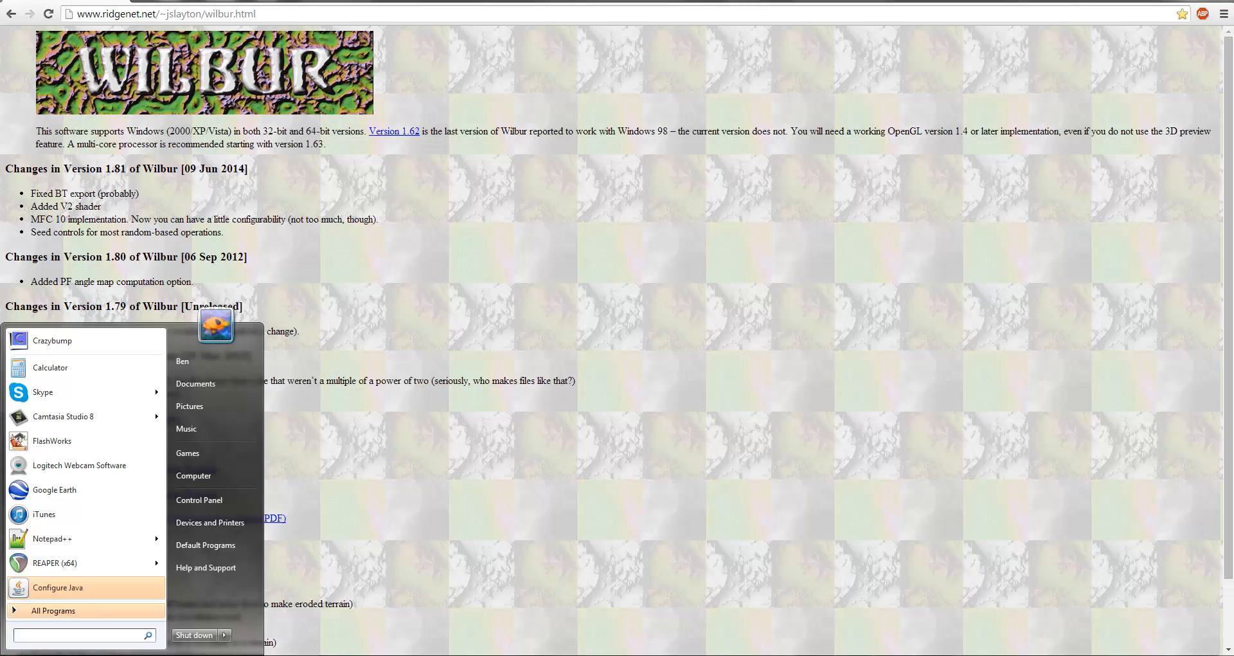
pyautogui.press('super')
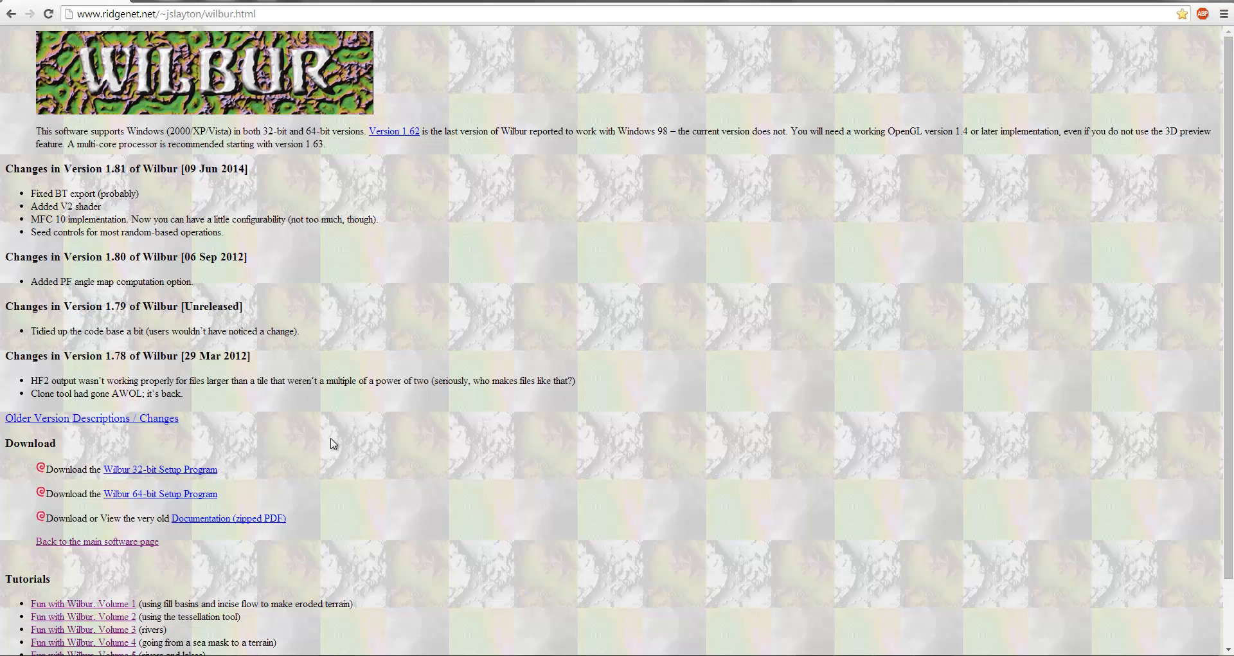
pyautogui.moveTo(333, 442); pyautogui.dragTo(167, 361)
pyautogui.click(61, 363)
pyautogui.click(167, 362)
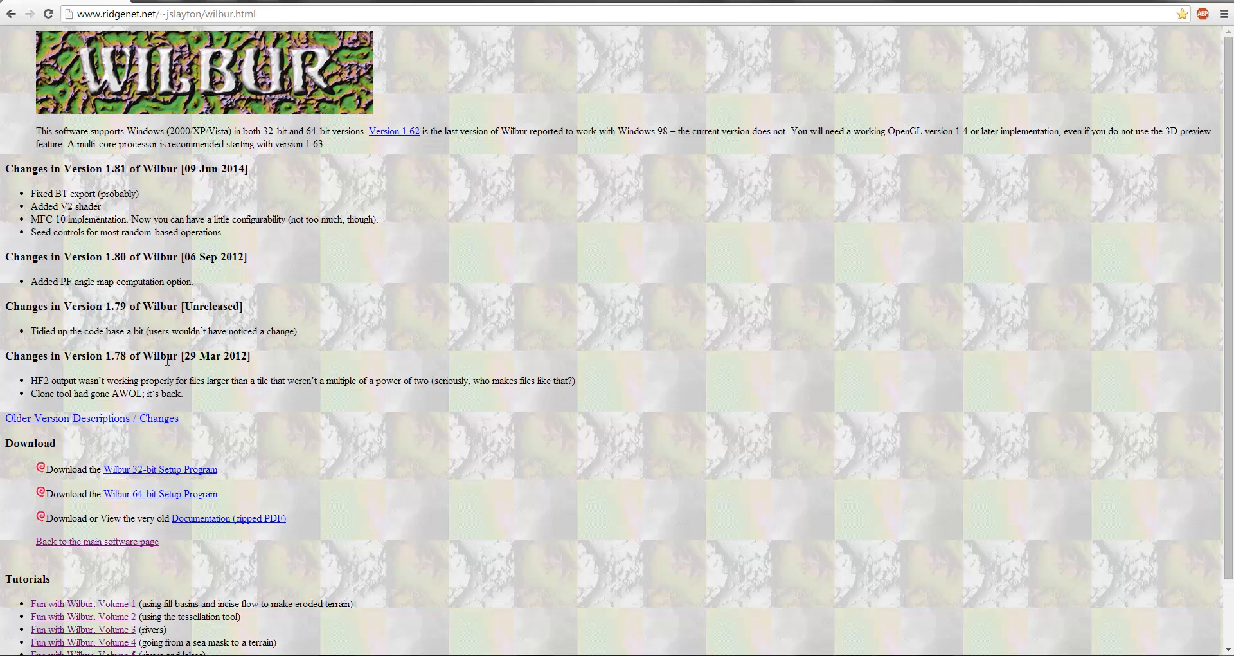
# Step: In Windows Explorer, open the Wilbur 1.81 (64-bit) folder inside Slayton Software under Program Files on Local Disk (C:)
pyautogui.click(17, 655)
pyautogui.click(211, 476)
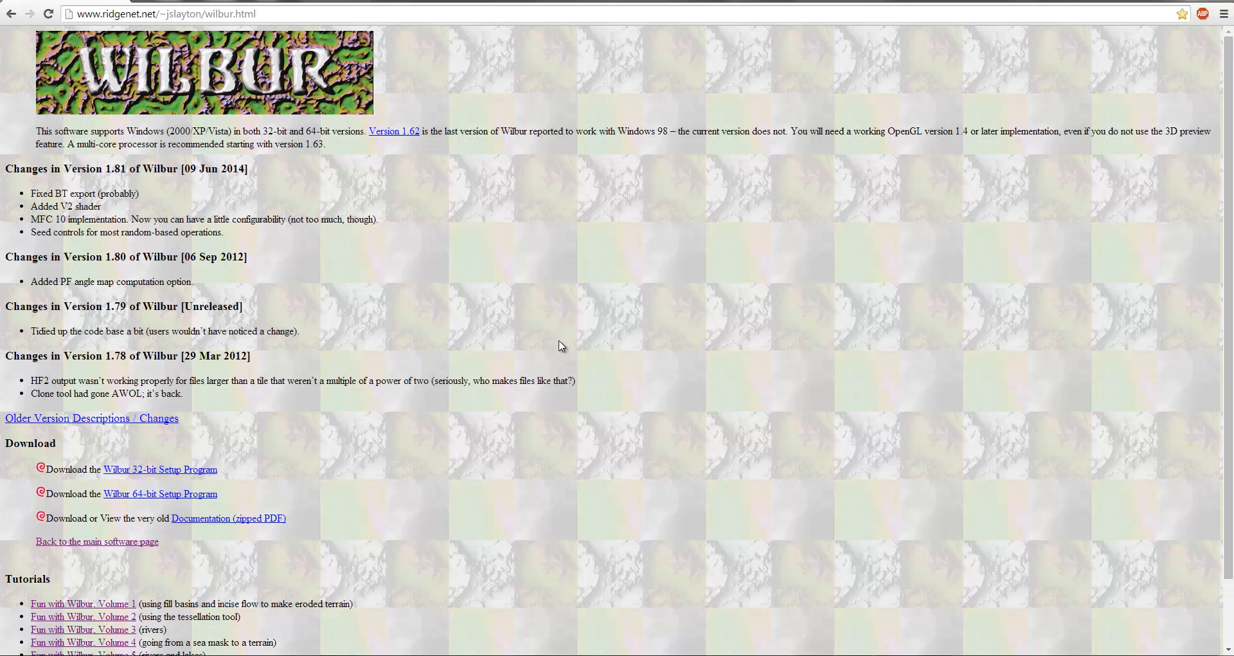
pyautogui.doubleClick(522, 218)
pyautogui.click(507, 319)
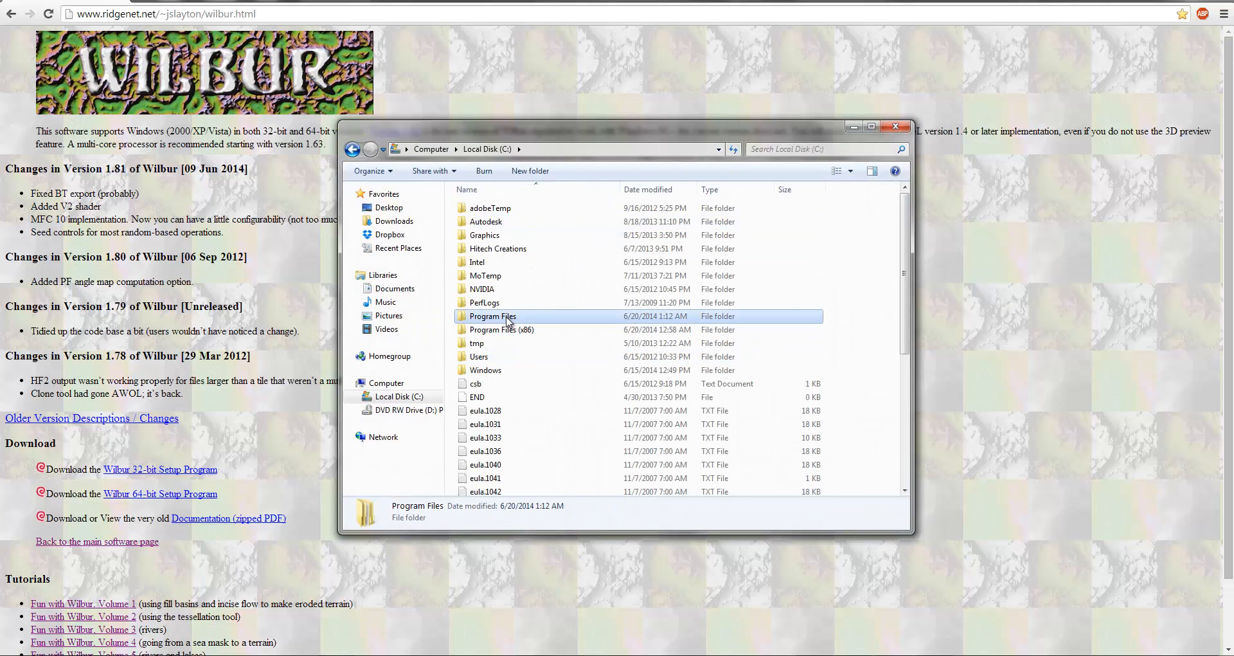
pyautogui.doubleClick(508, 318)
pyautogui.scroll(-6, 533, 309)
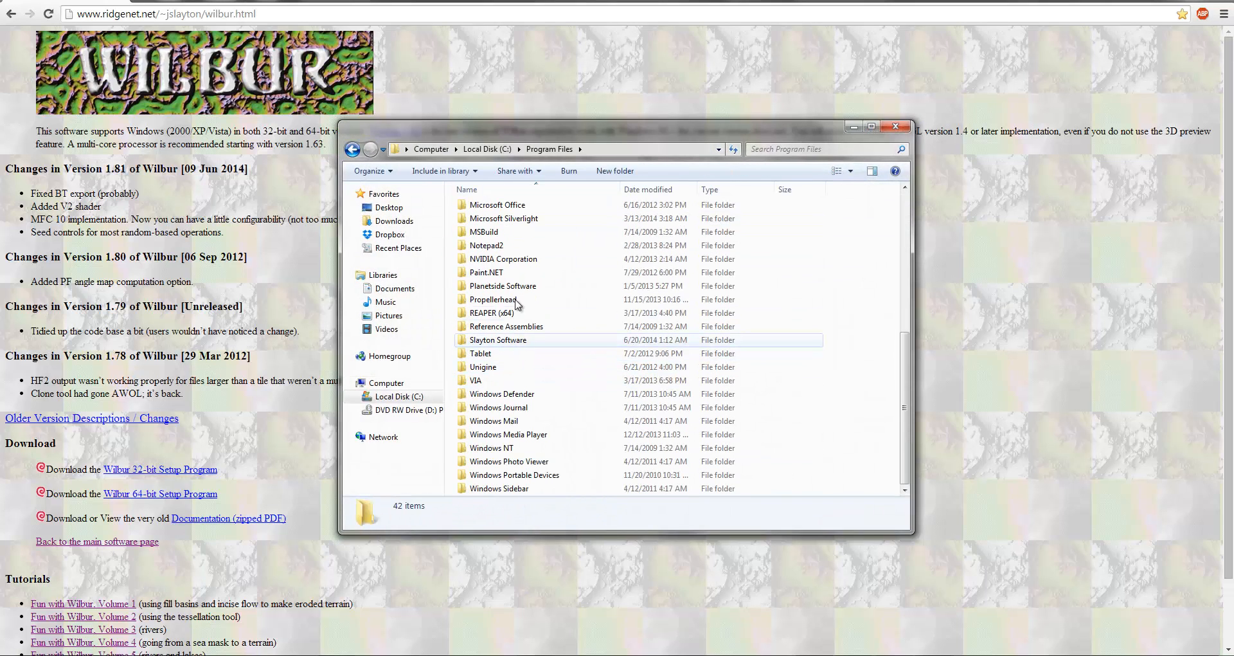
pyautogui.click(506, 342)
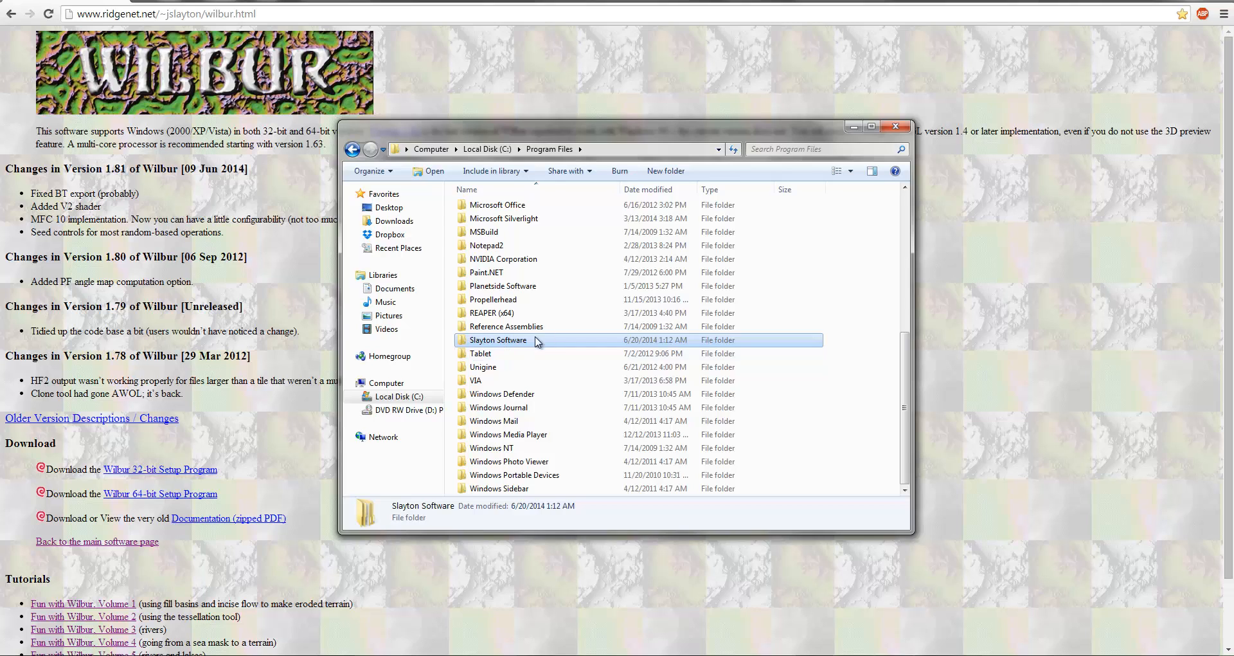
pyautogui.click(841, 347)
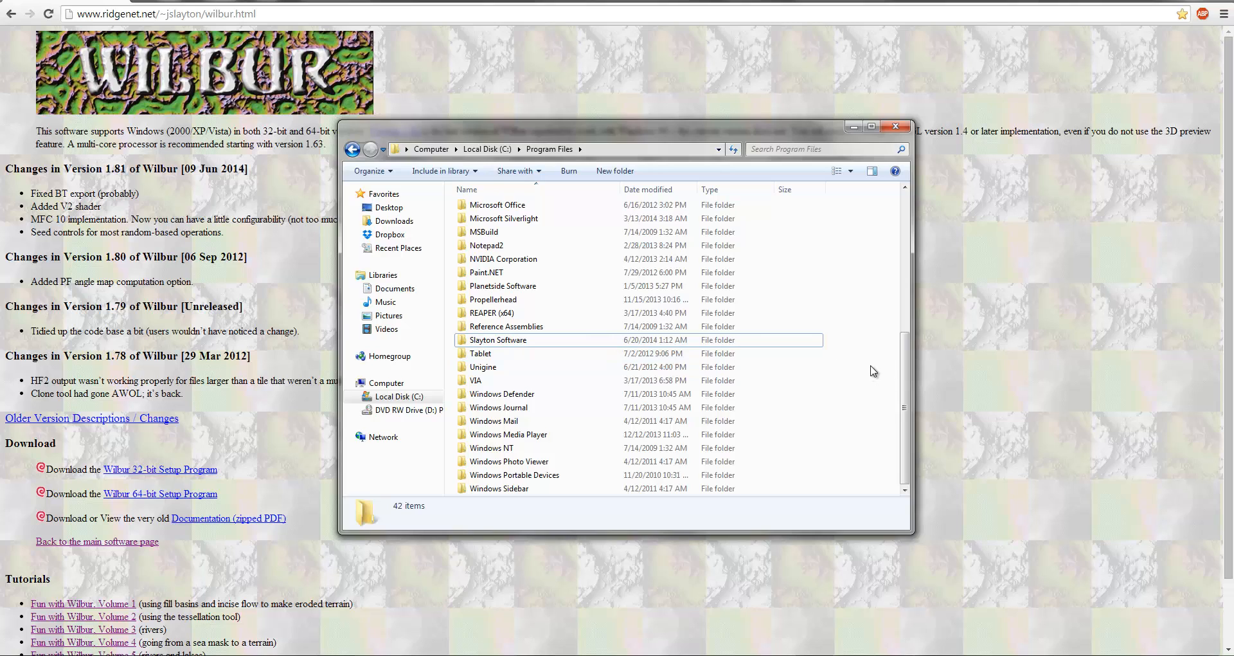
pyautogui.doubleClick(505, 341)
pyautogui.doubleClick(514, 212)
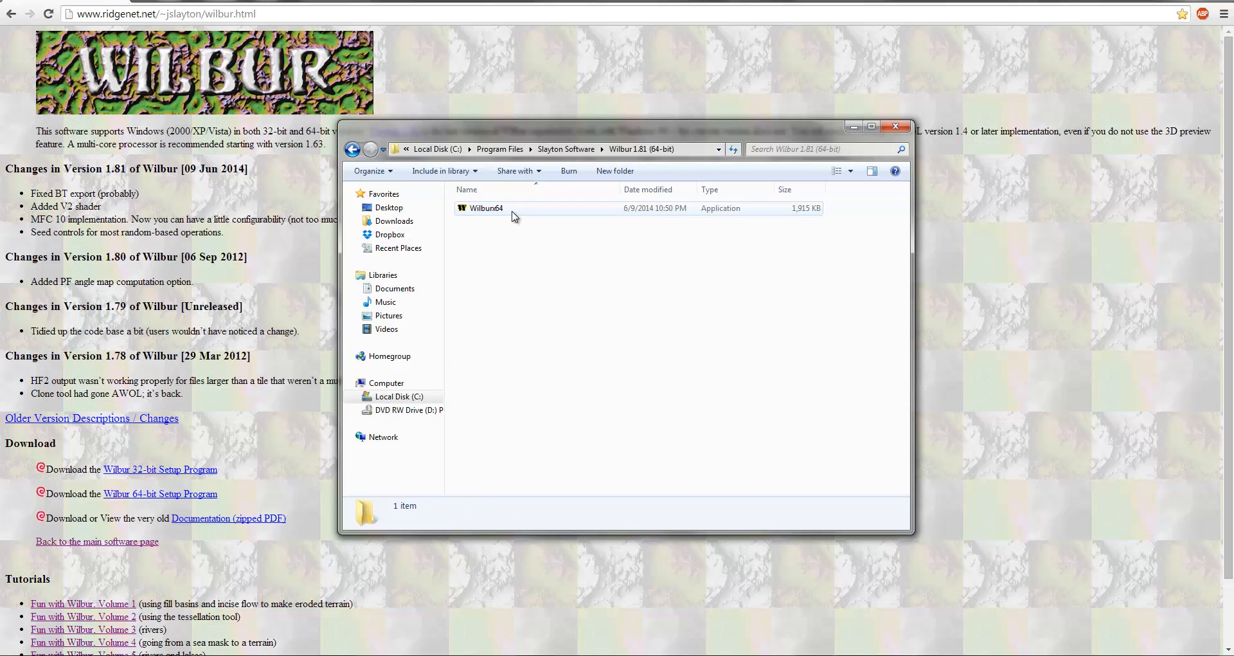
# Step: Select the Wilbur64 application in its installation folder, and close the folder window
pyautogui.click(495, 211)
pyautogui.moveTo(487, 289); pyautogui.dragTo(529, 272)
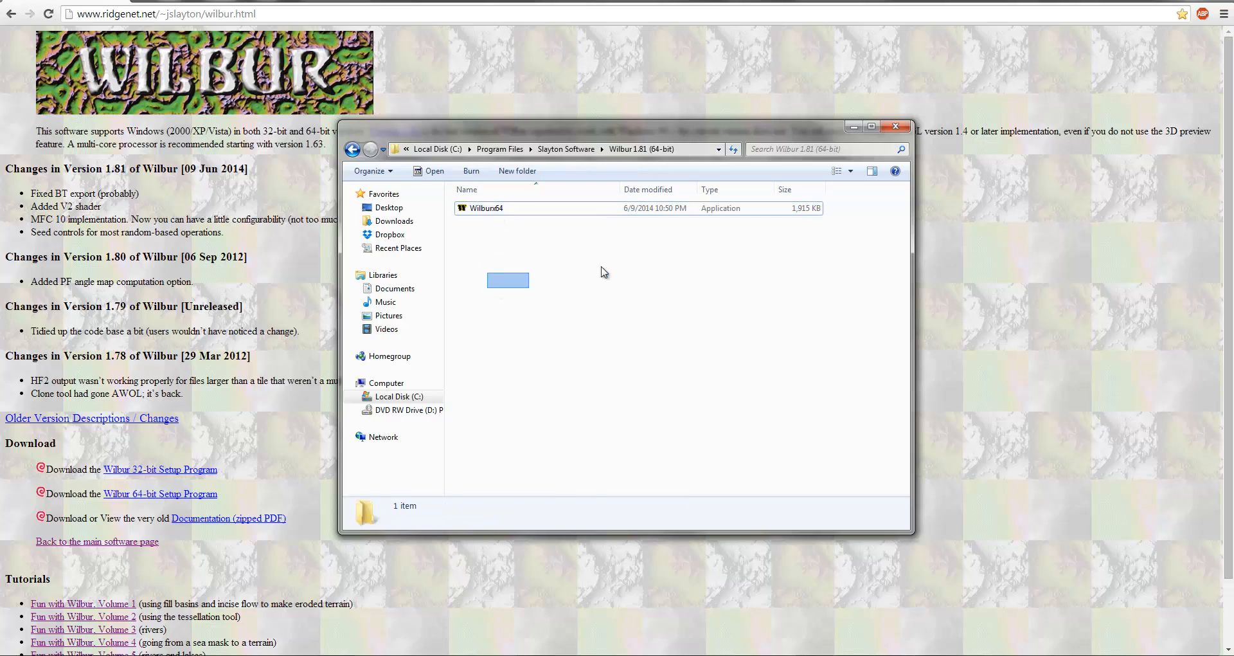
pyautogui.click(493, 212)
pyautogui.moveTo(506, 360); pyautogui.dragTo(644, 307)
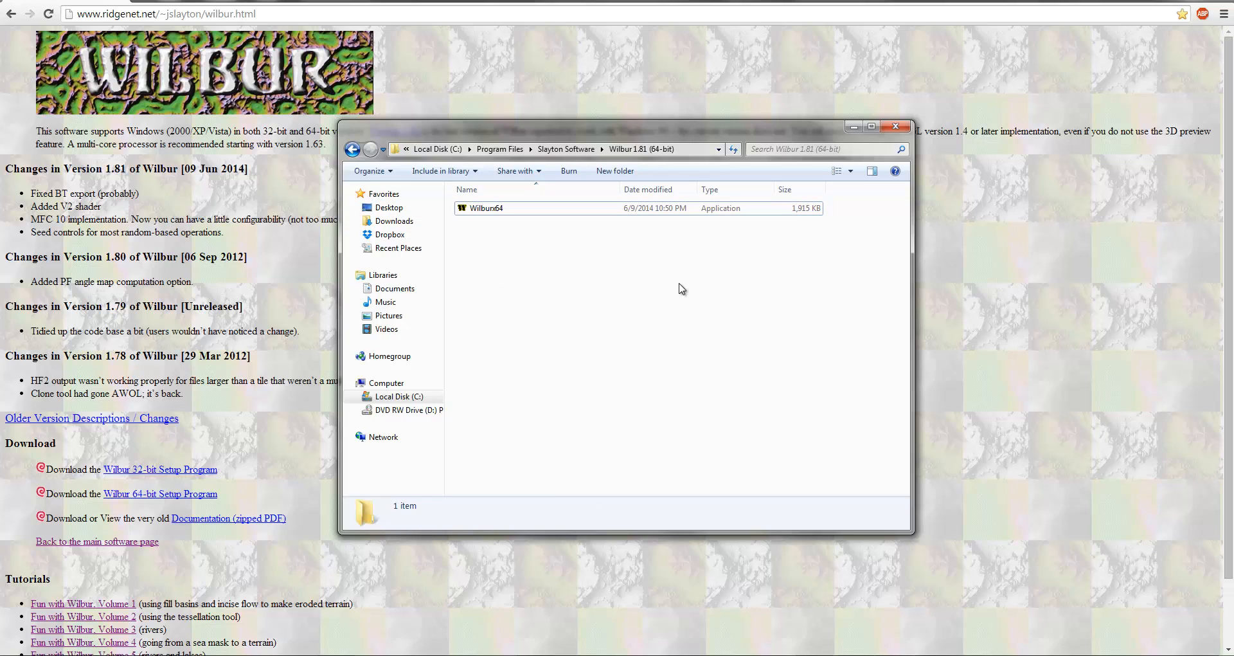
pyautogui.click(895, 126)
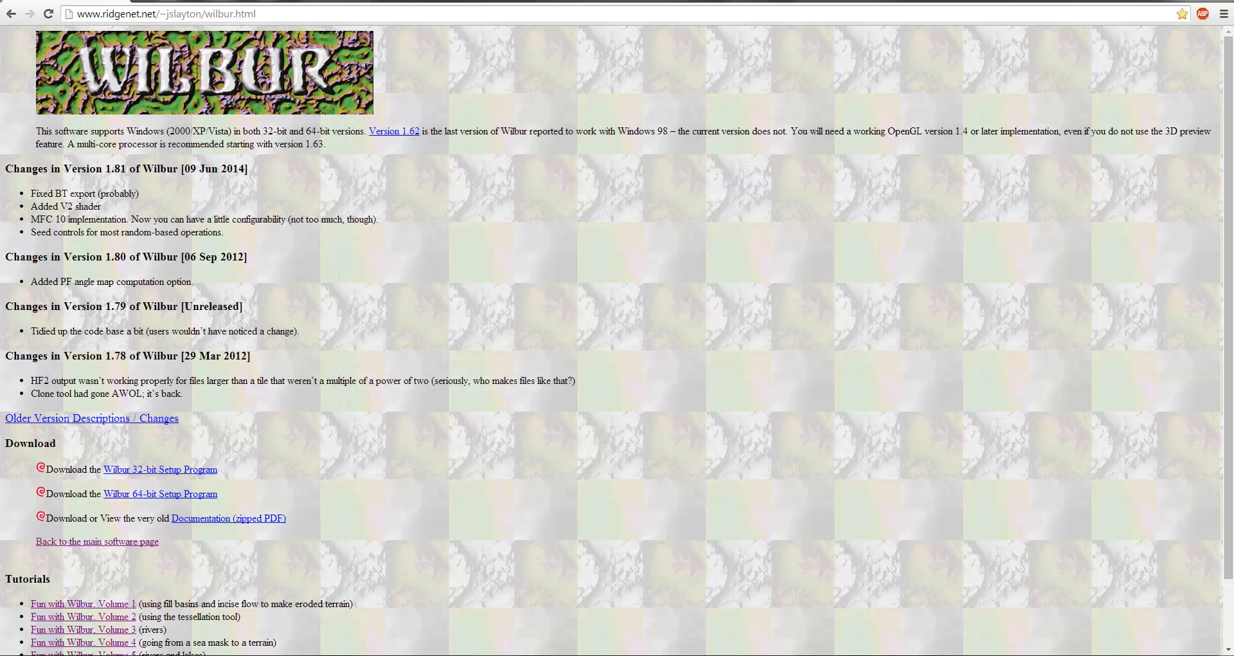
pyautogui.rightClick(572, 286)
pyautogui.click(678, 250)
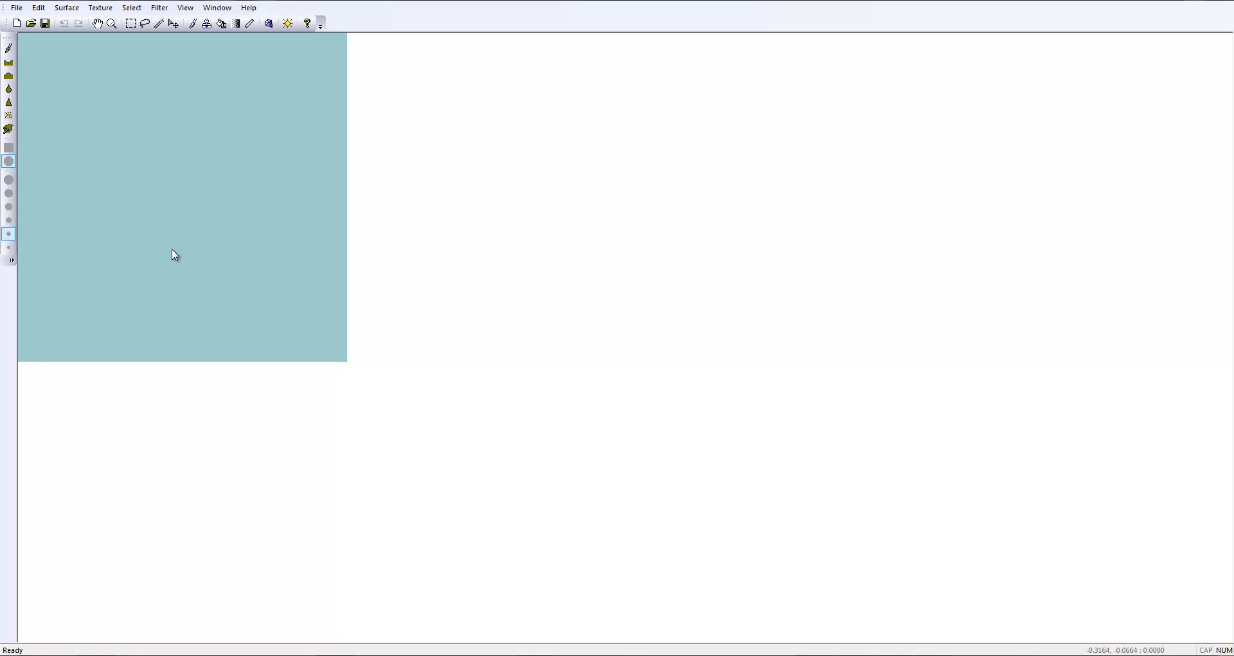
# Step: Create a new surface in Wilbur, 2048 pixels wide and 2048 pixels high, with the default surface edges
pyautogui.click(17, 7)
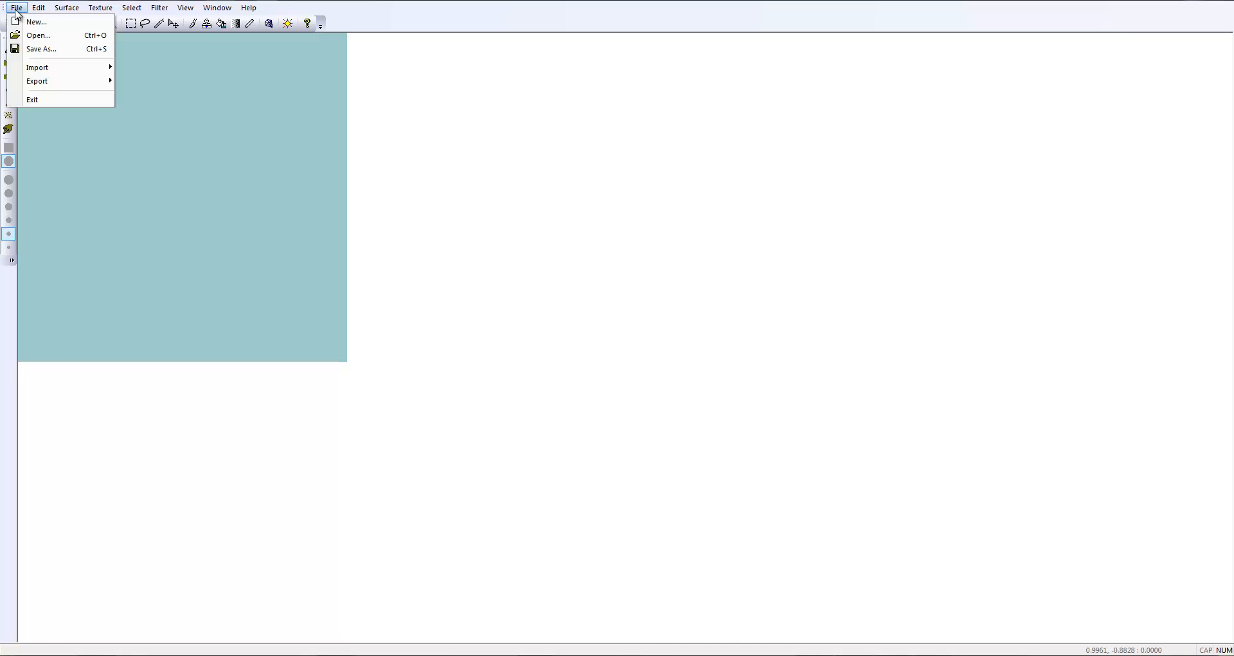
pyautogui.click(32, 22)
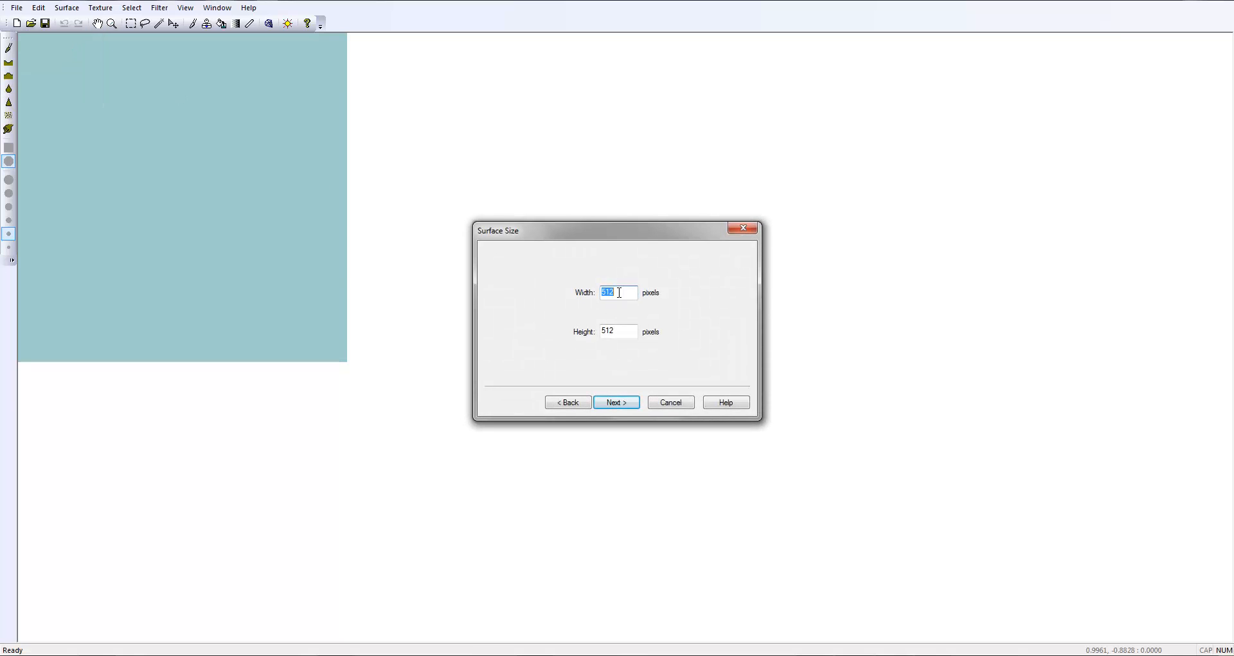
pyautogui.write('20')
pyautogui.doubleClick(619, 331)
pyautogui.write('2048')
pyautogui.click(616, 403)
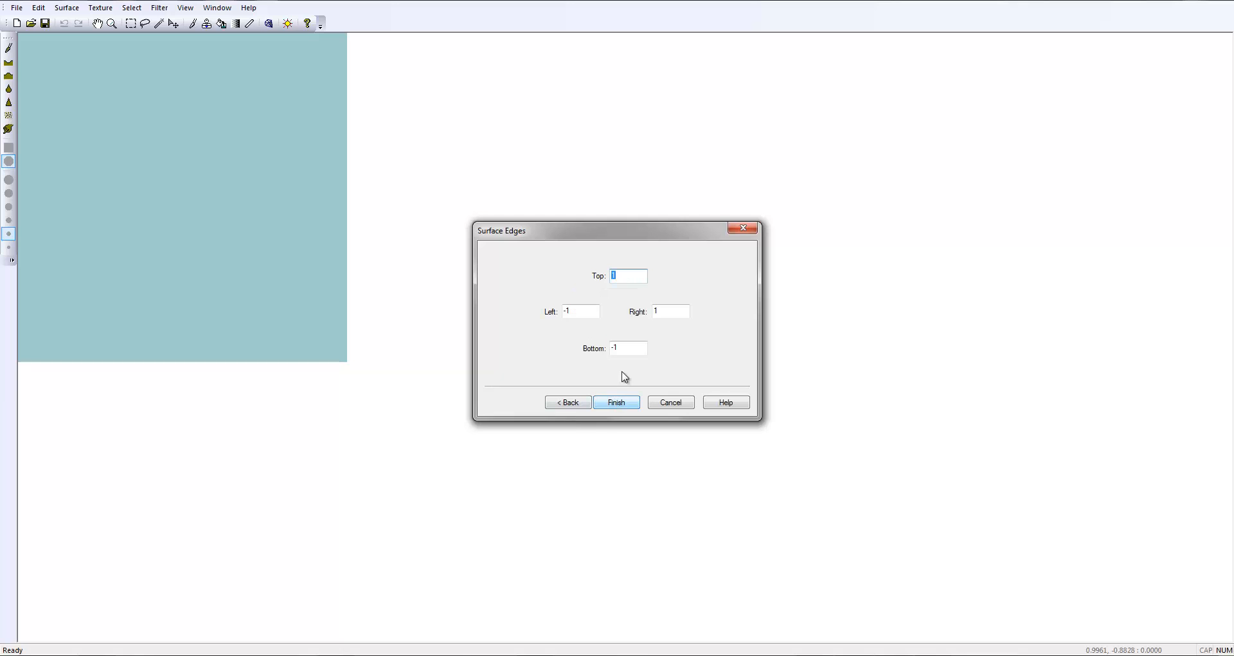
pyautogui.click(617, 403)
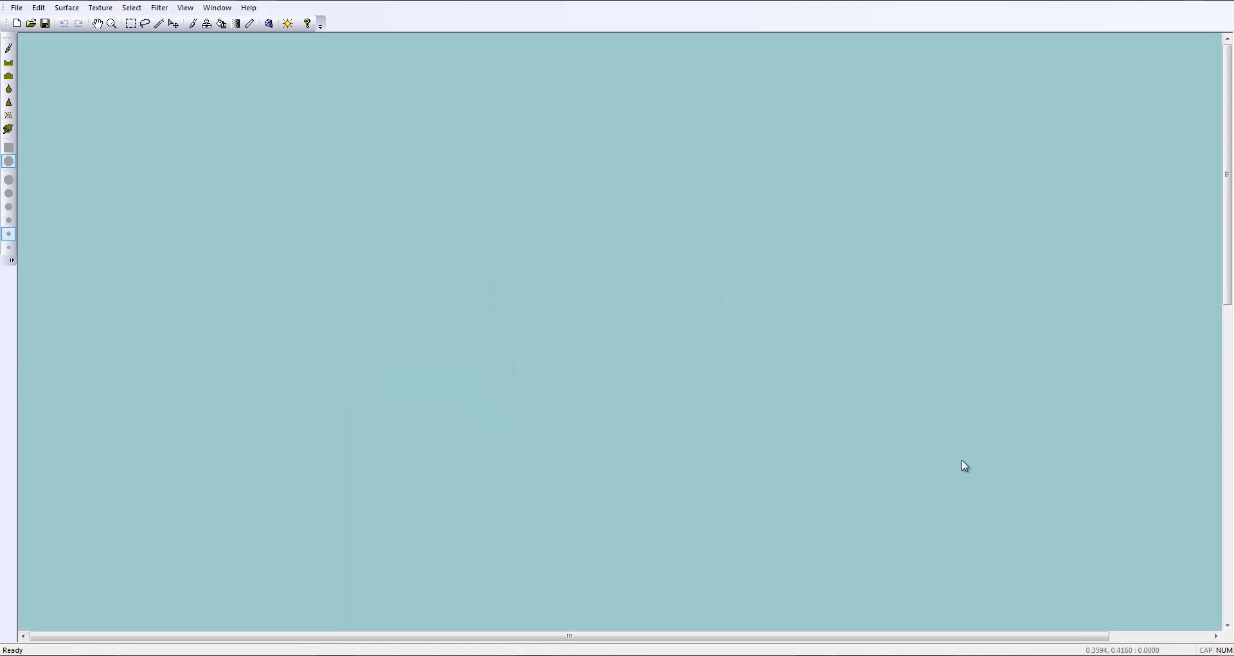
# Step: Apply Fractal Noise to the empty surface with the Ridged Multifractal type, the Replace operation and a displacement of -10
pyautogui.moveTo(1228, 283)
pyautogui.mouseDown()
pyautogui.moveTo(1233, 313)
pyautogui.moveTo(1232, 288)
pyautogui.mouseUp()
pyautogui.moveTo(1227, 168); pyautogui.dragTo(1222, 39)
pyautogui.click(162, 9)
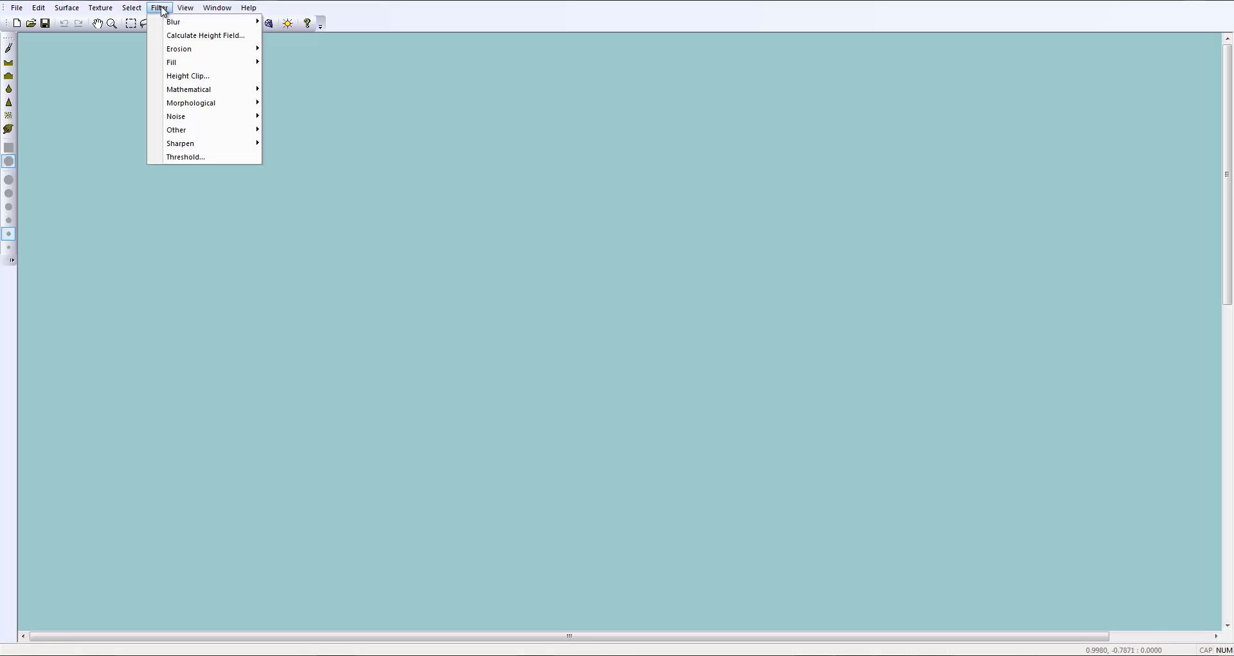
pyautogui.moveTo(186, 118)
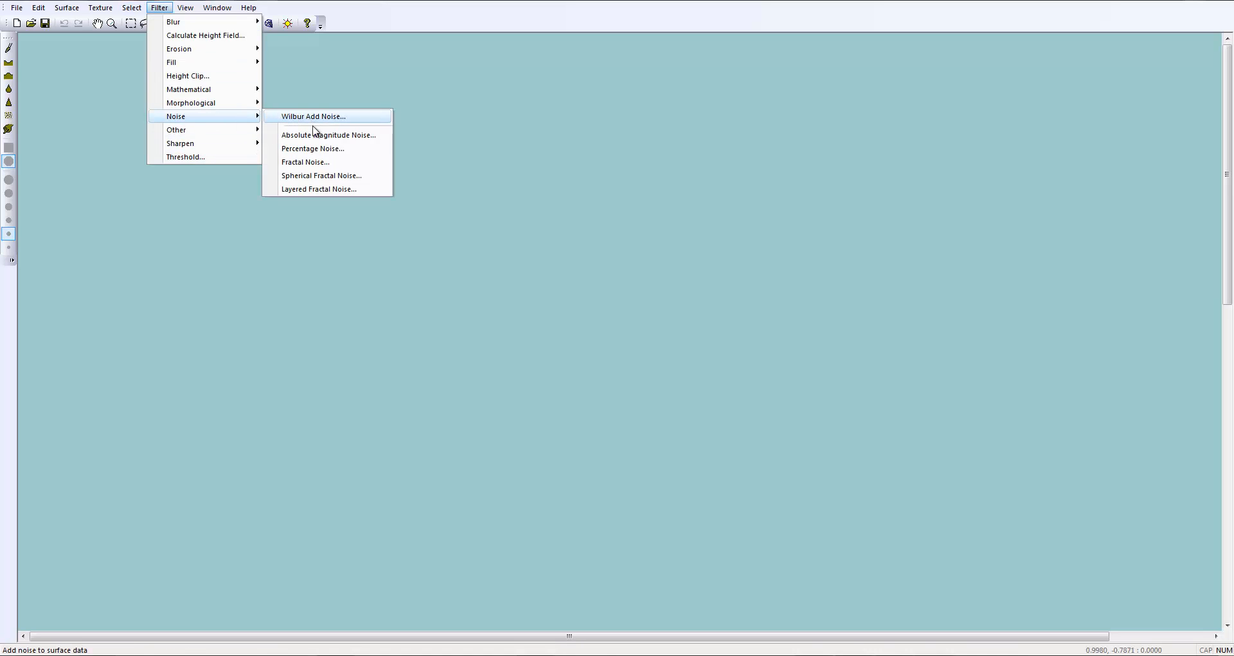
pyautogui.click(307, 163)
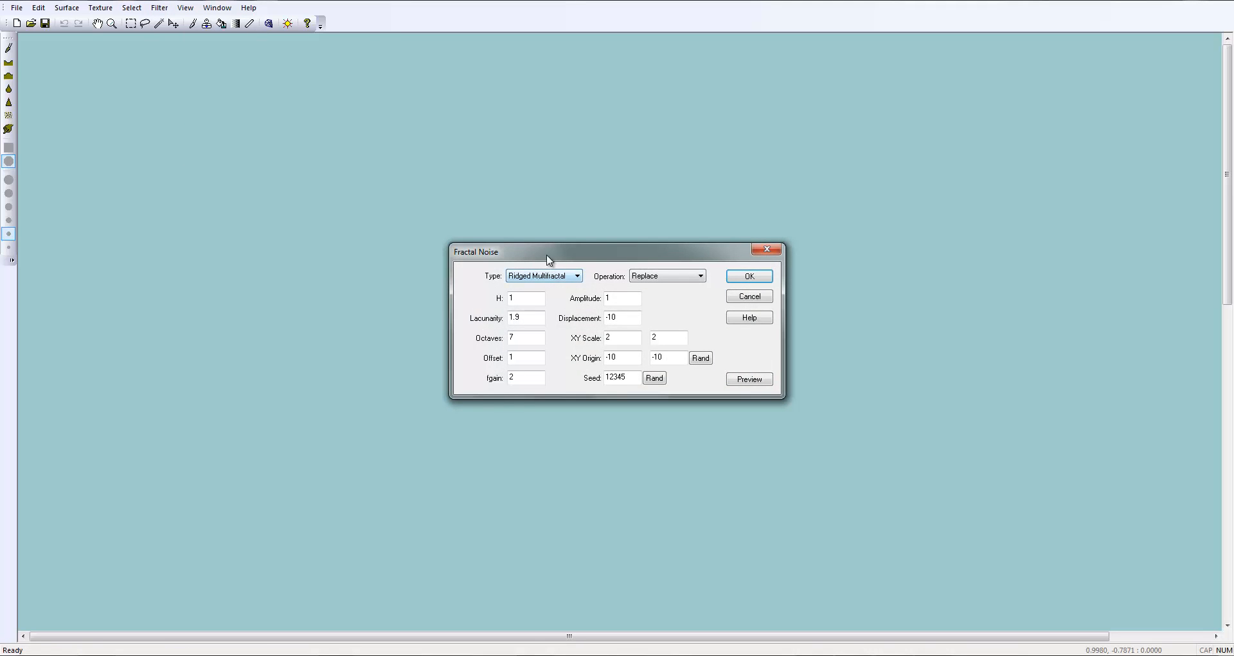
pyautogui.moveTo(549, 260); pyautogui.dragTo(569, 206)
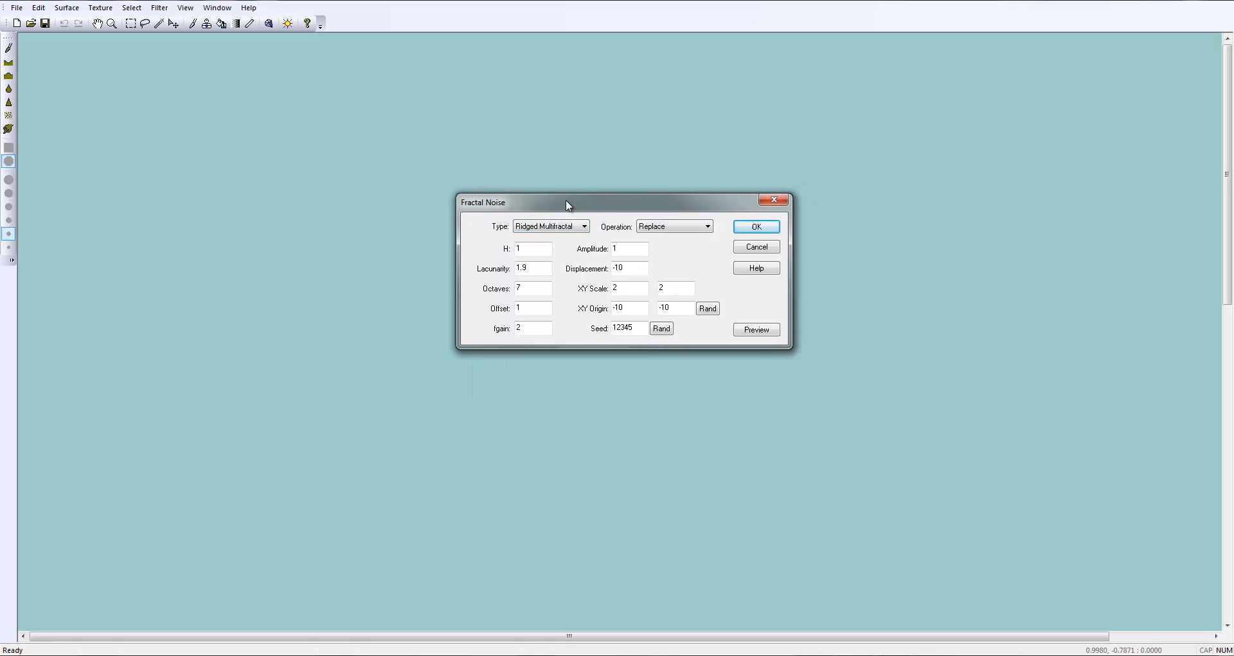
pyautogui.click(551, 229)
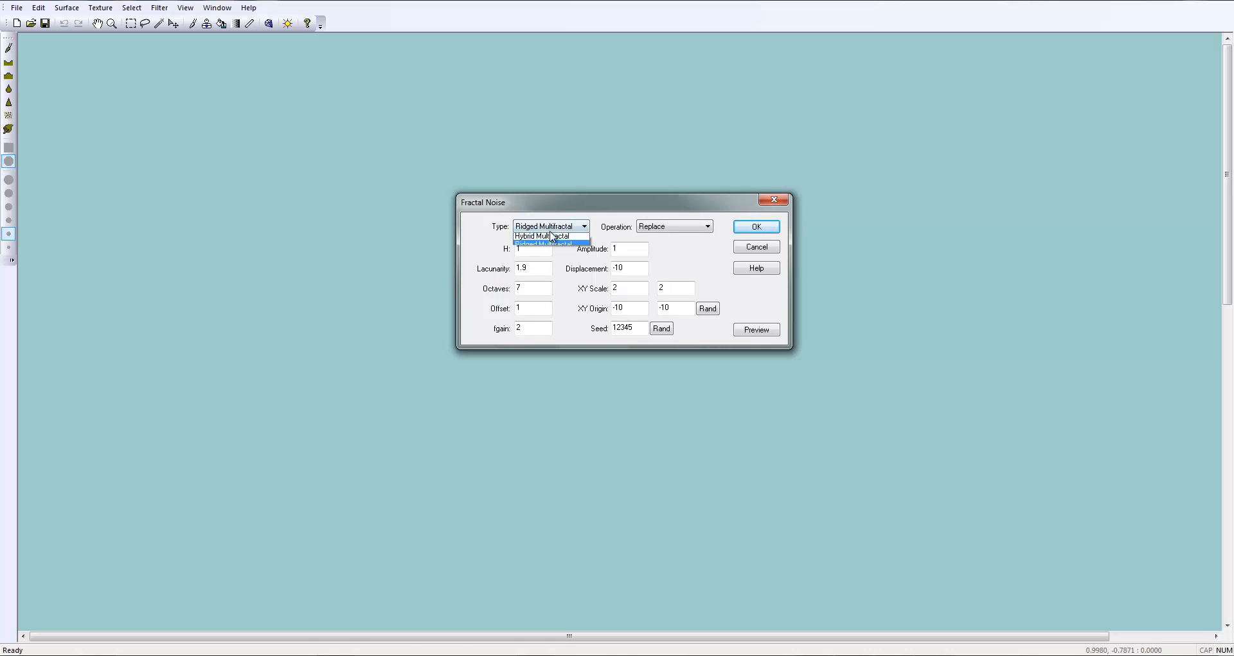
pyautogui.click(590, 221)
pyautogui.moveTo(625, 268); pyautogui.dragTo(607, 266)
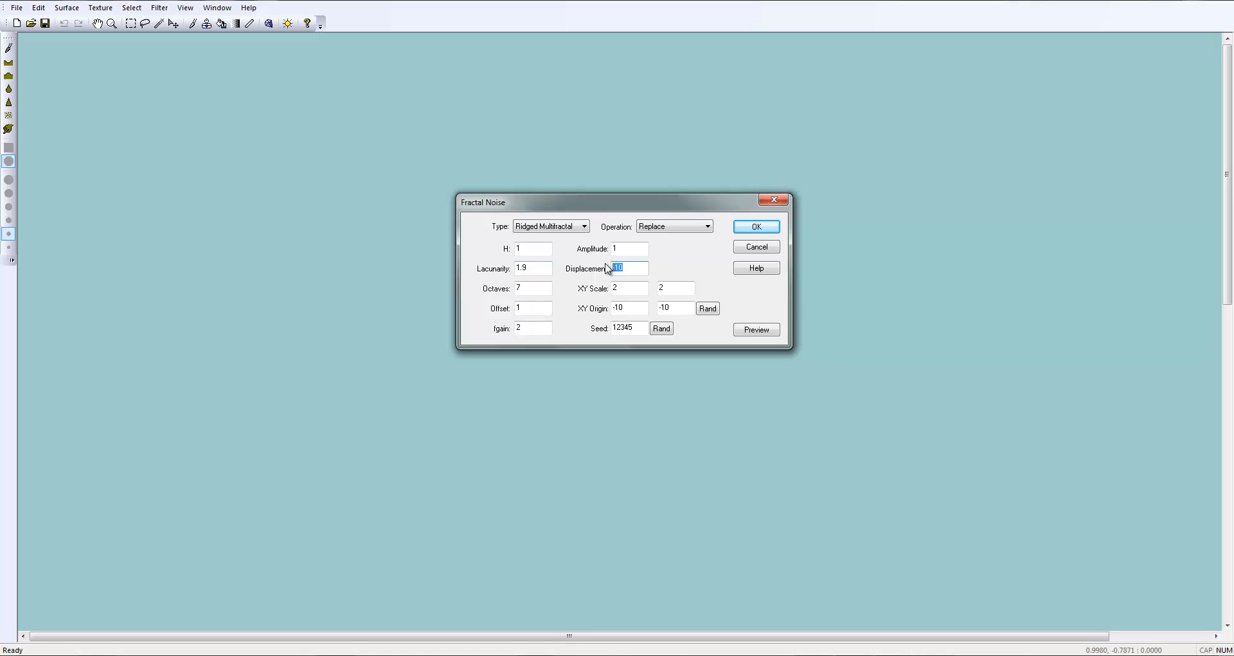
pyautogui.click(756, 227)
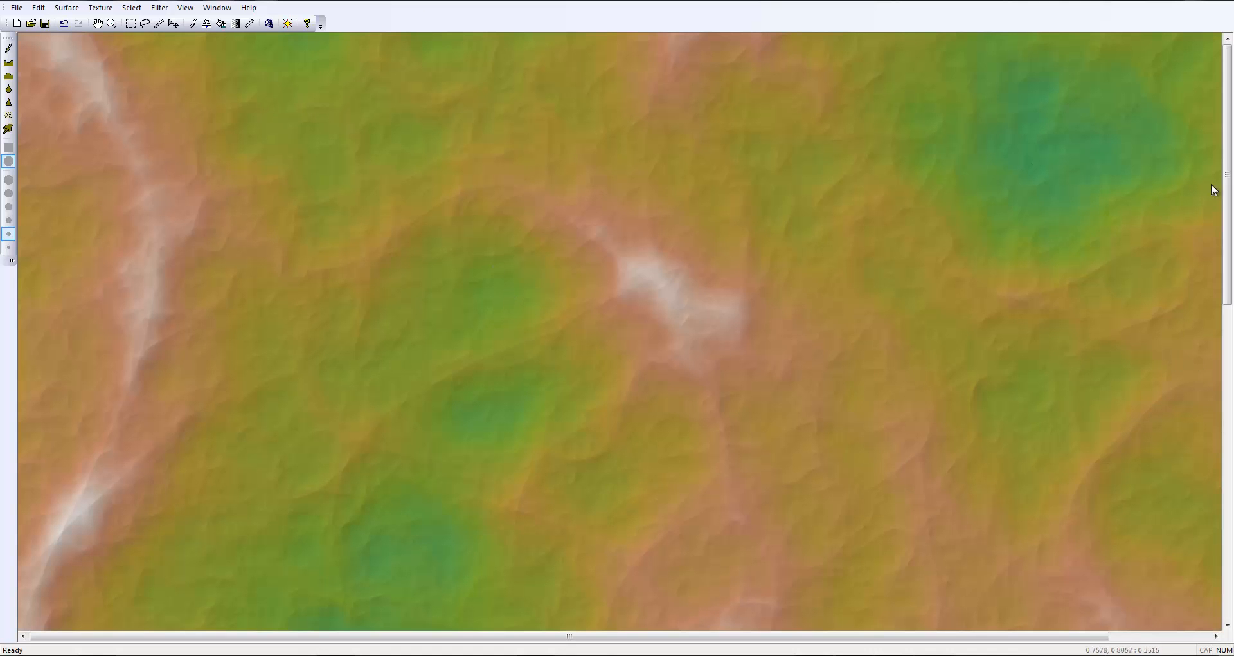
# Step: Fill the basins of the fractal terrain using the default slope of -1
pyautogui.moveTo(1227, 274); pyautogui.dragTo(1224, 115)
pyautogui.click(159, 9)
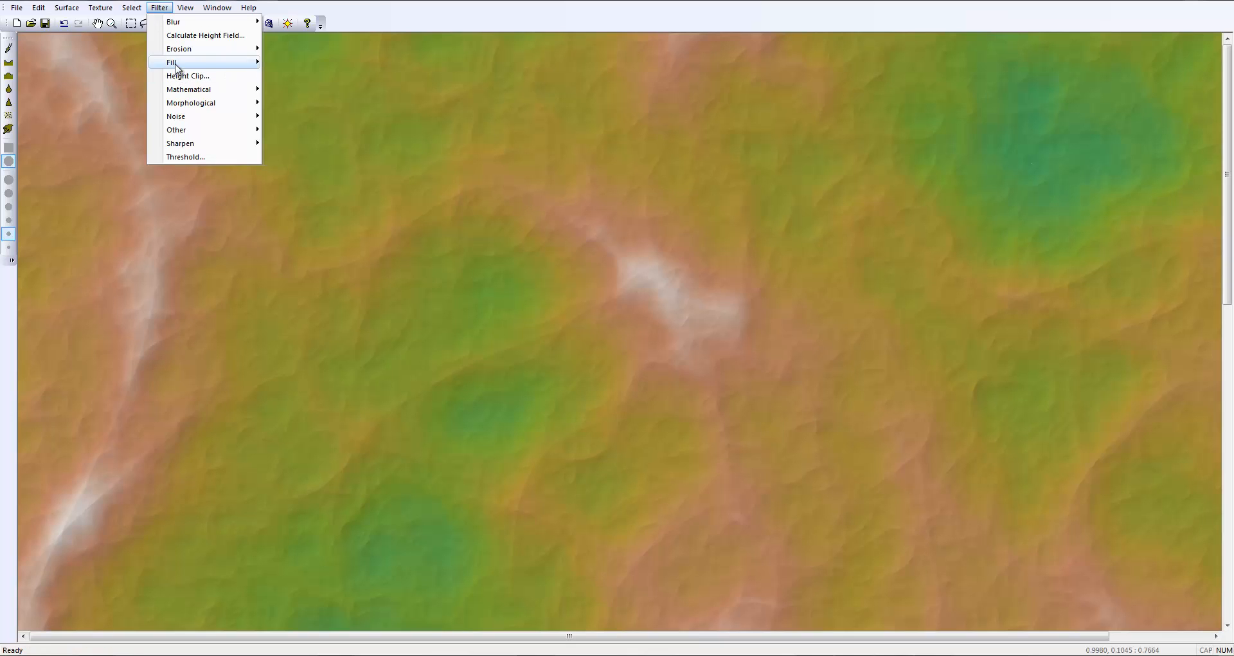
pyautogui.moveTo(176, 67)
pyautogui.click(306, 91)
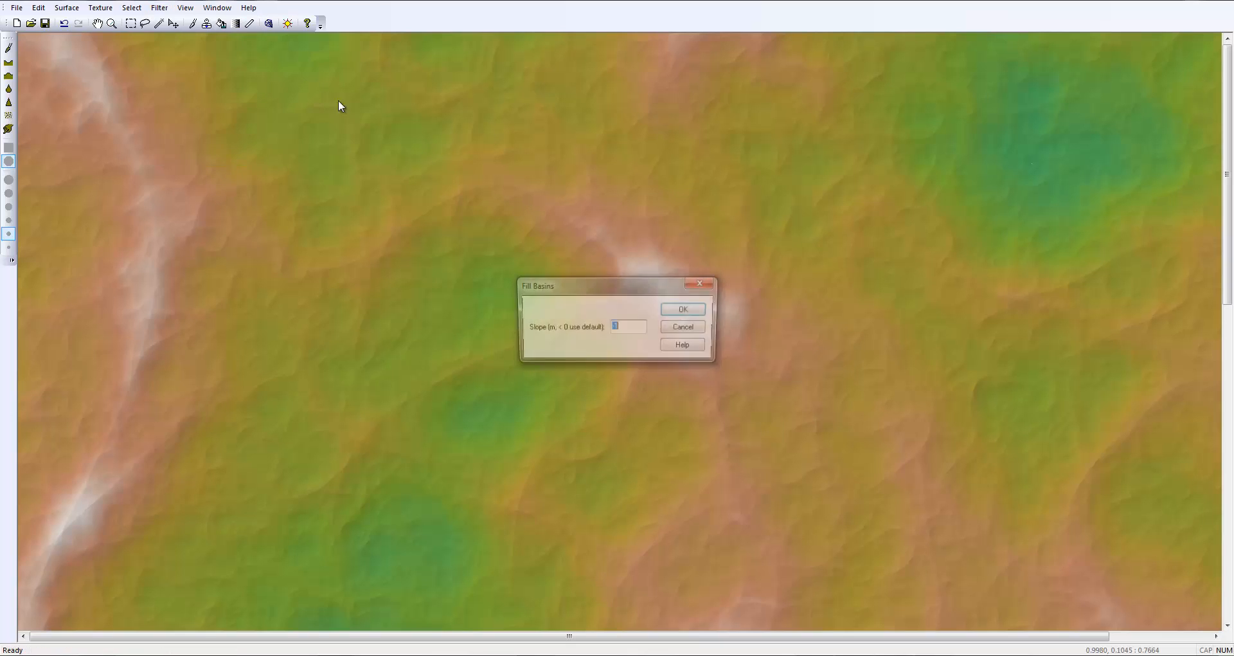
pyautogui.click(696, 311)
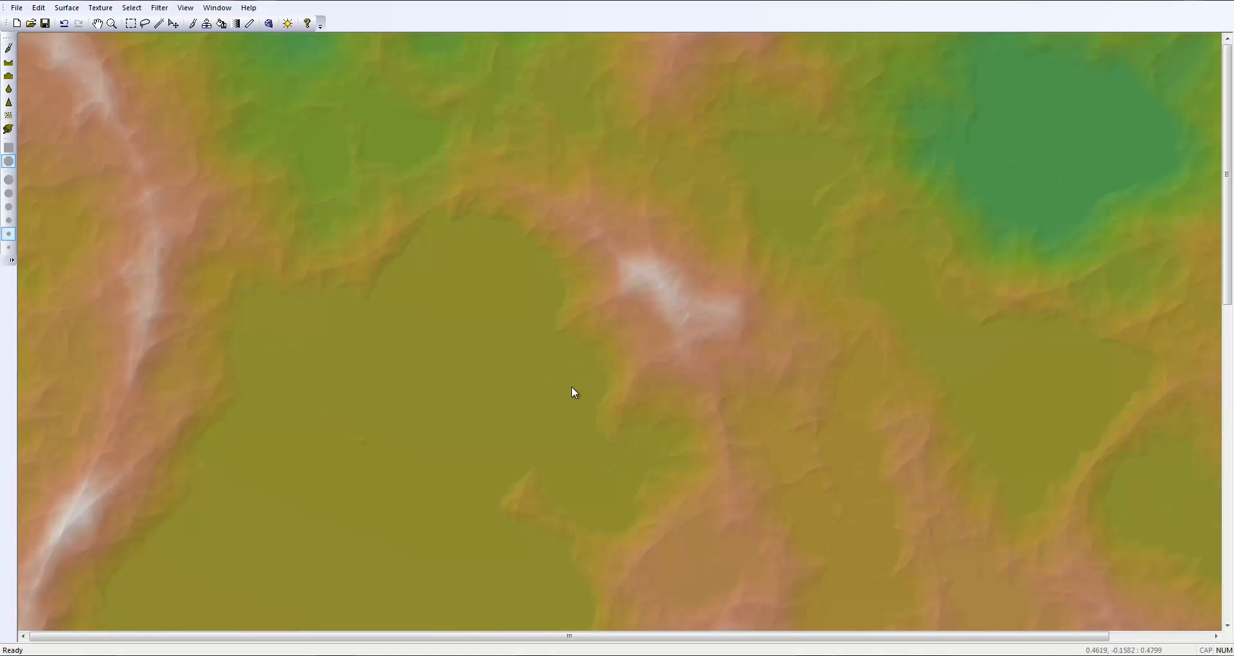
# Step: Inspect the filled basins across the terrain and add 5% Percentage Noise with random seed 0
pyautogui.moveTo(1229, 197); pyautogui.dragTo(1229, 421)
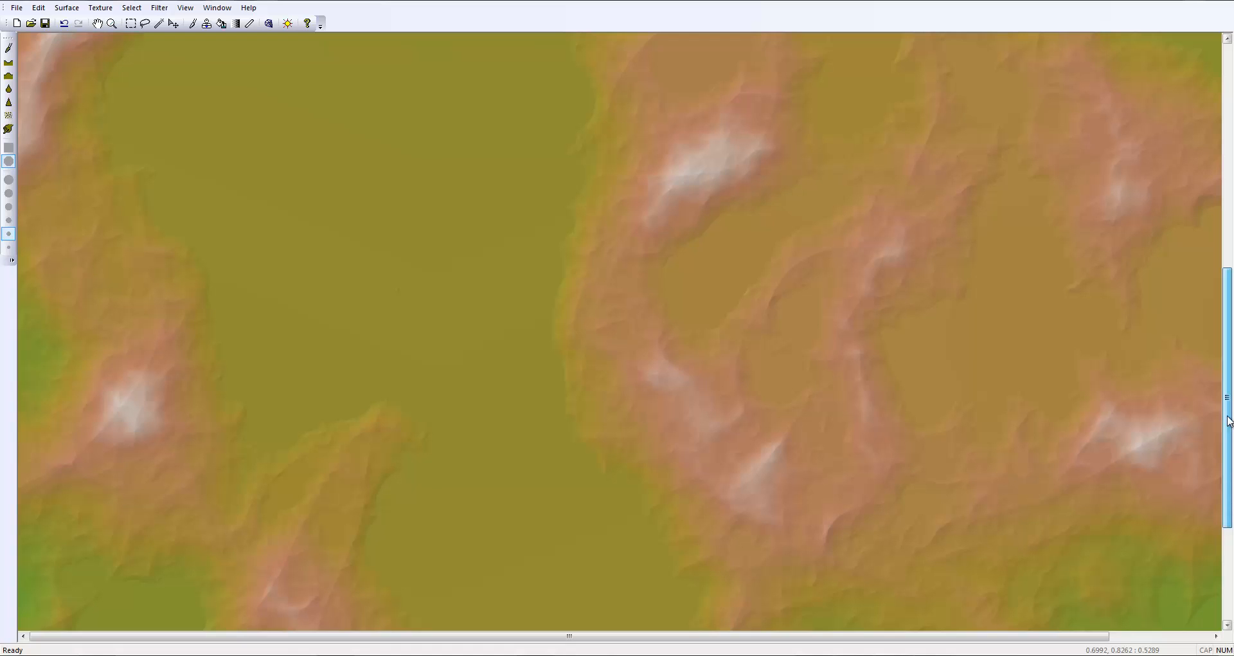
pyautogui.moveTo(1229, 421); pyautogui.dragTo(1228, 73)
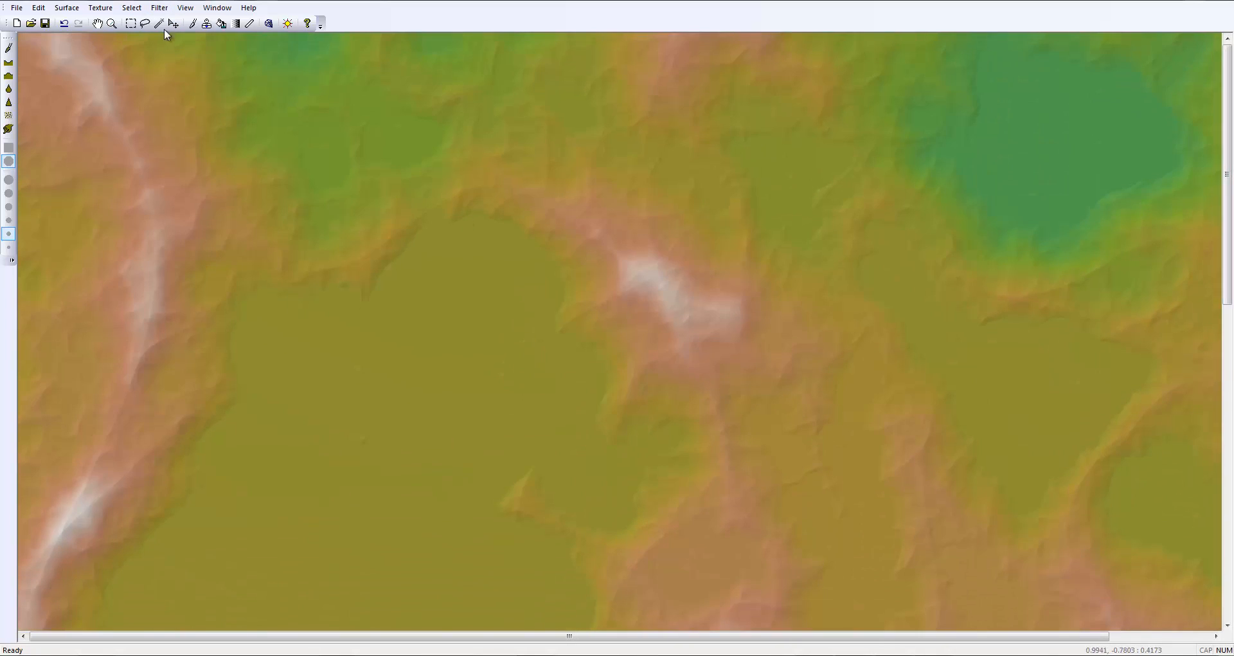
pyautogui.click(160, 8)
pyautogui.moveTo(189, 118)
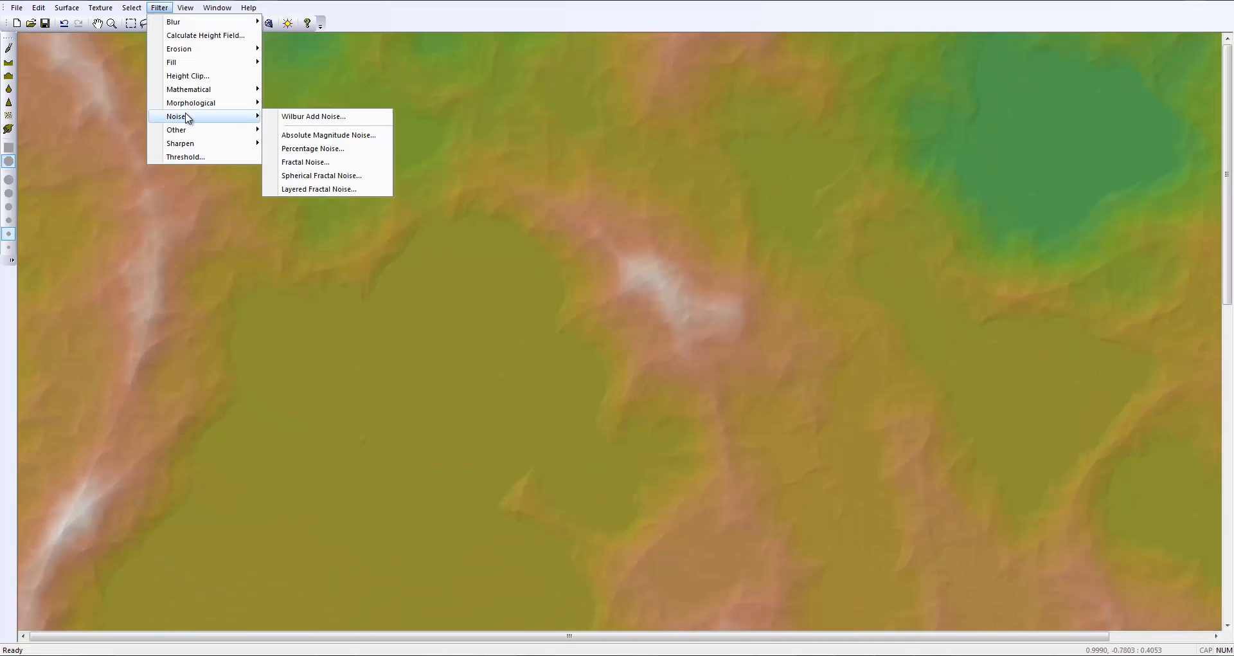
pyautogui.click(302, 148)
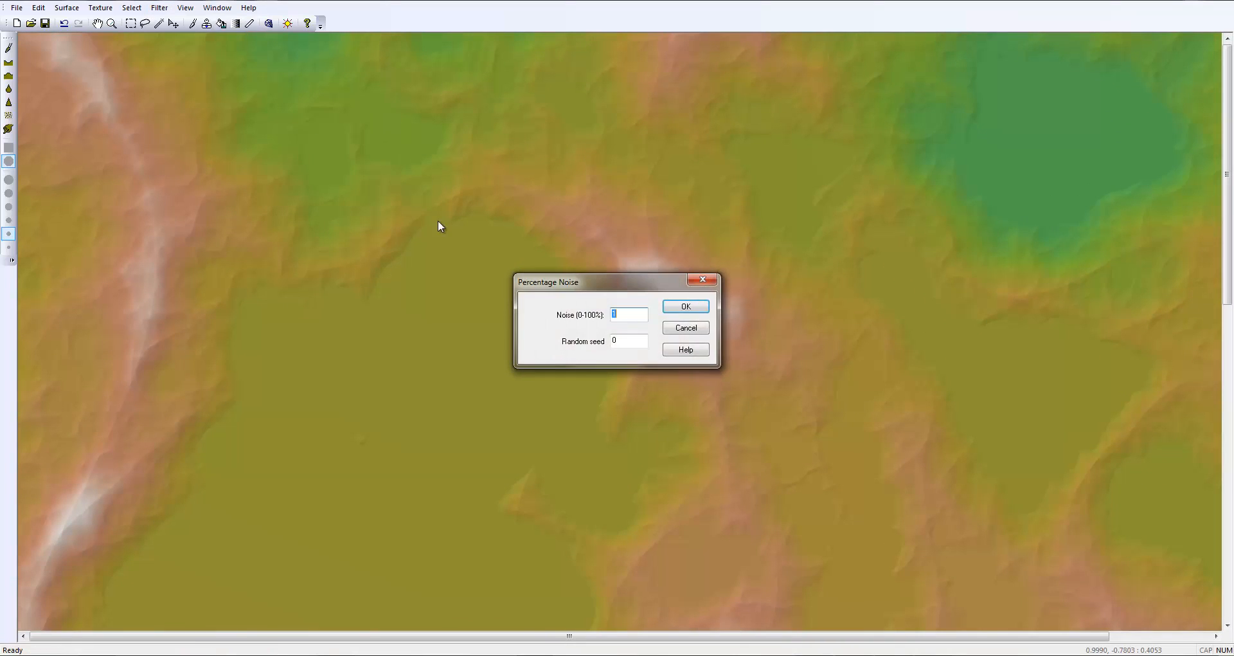
pyautogui.moveTo(631, 283); pyautogui.dragTo(732, 207)
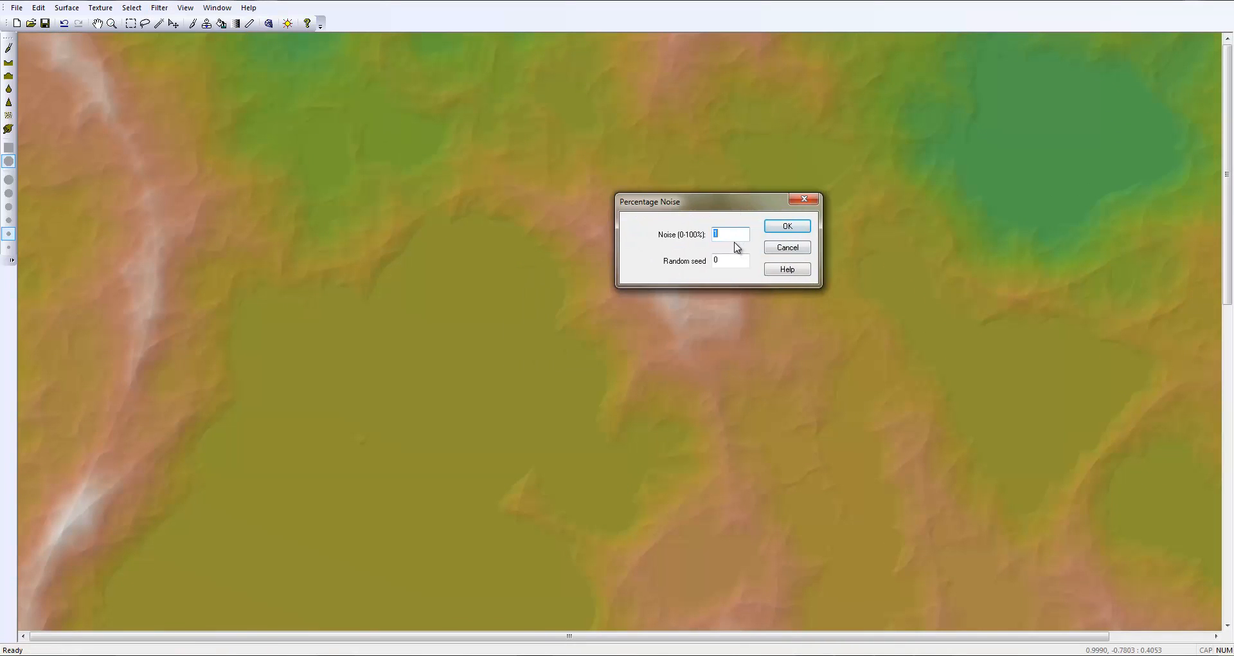
pyautogui.write('5')
pyautogui.click(787, 226)
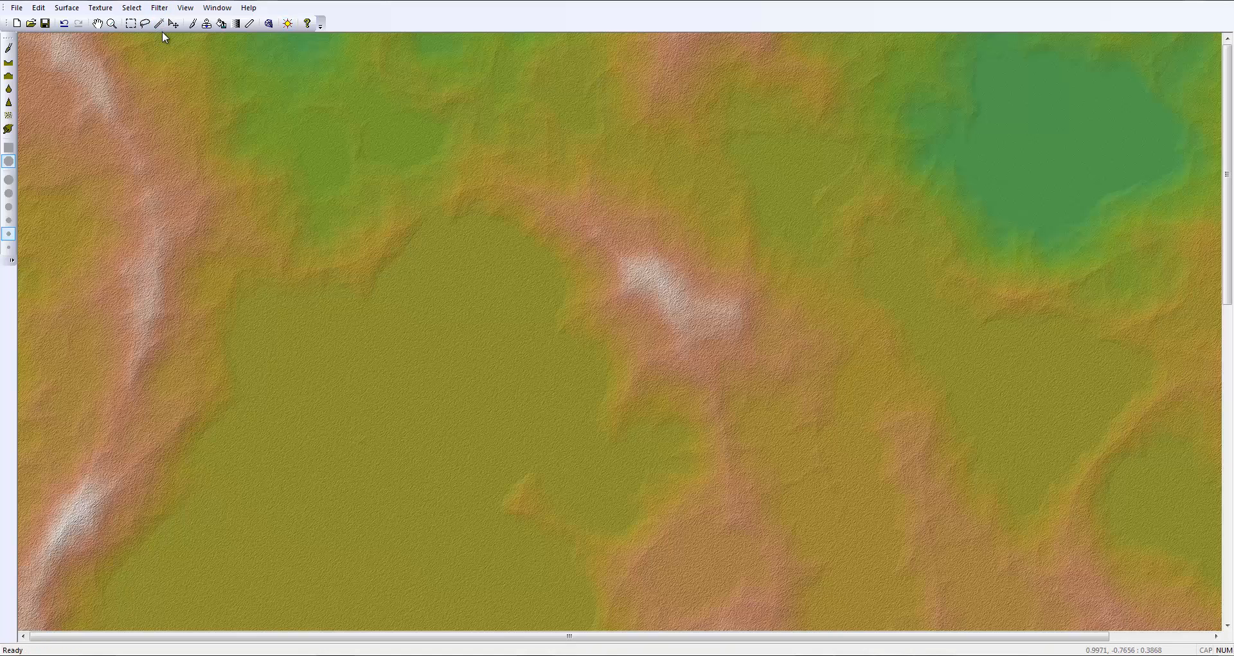
# Step: Run Fill Basins twice on the noisy terrain with the default slope of -1
pyautogui.click(160, 8)
pyautogui.moveTo(188, 67)
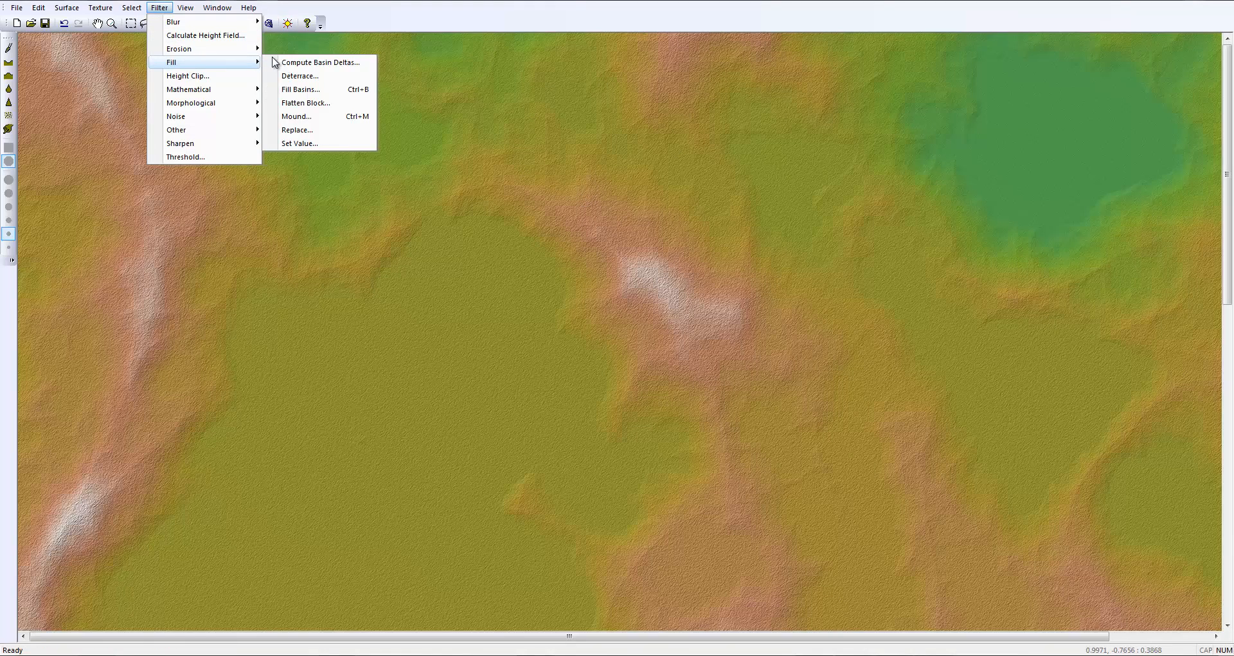
pyautogui.click(295, 87)
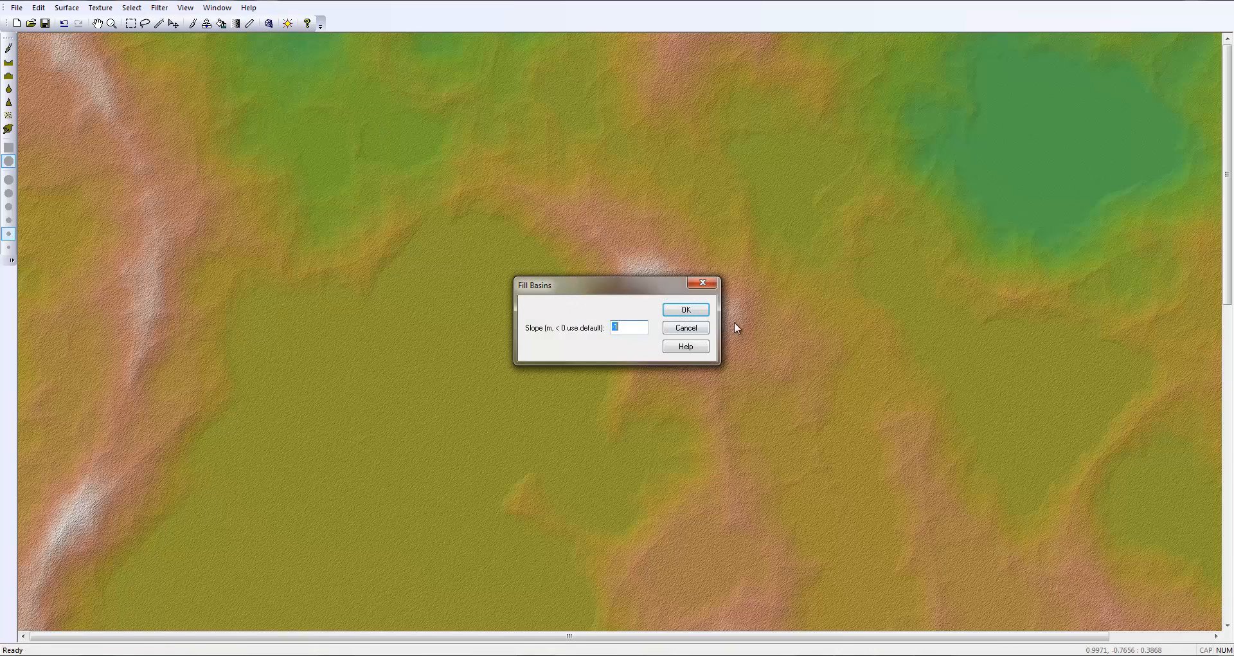
pyautogui.click(699, 309)
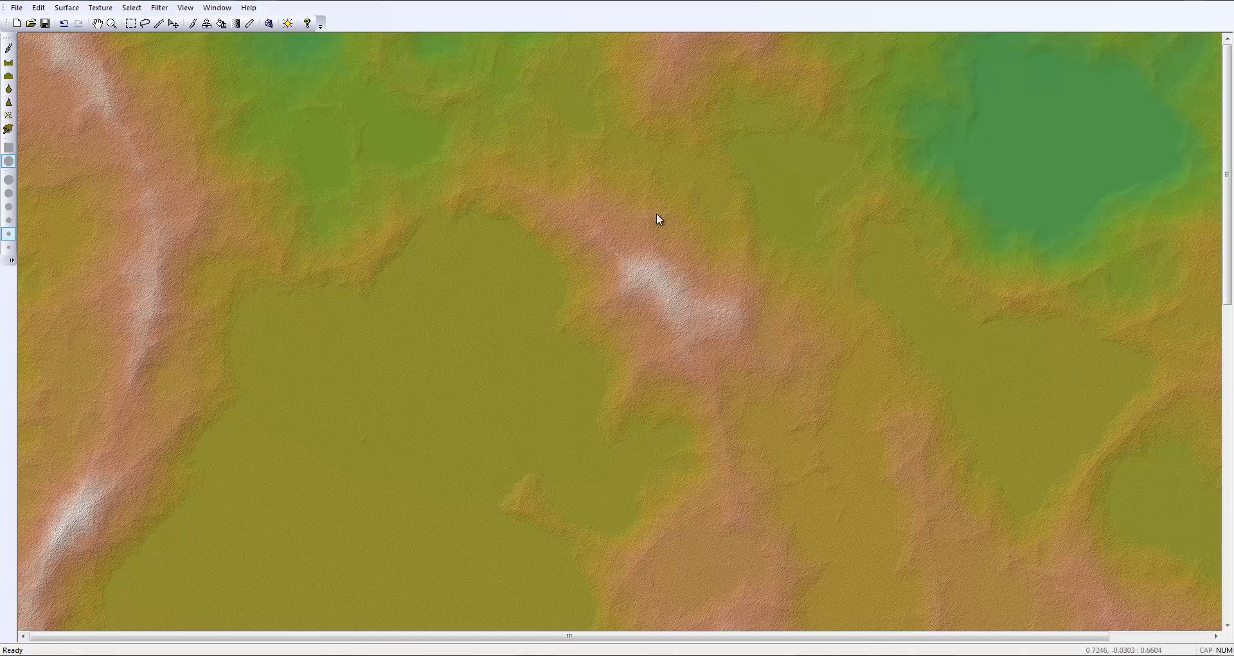
pyautogui.hotkey('ctrl', 'b')
pyautogui.moveTo(564, 292); pyautogui.dragTo(490, 234)
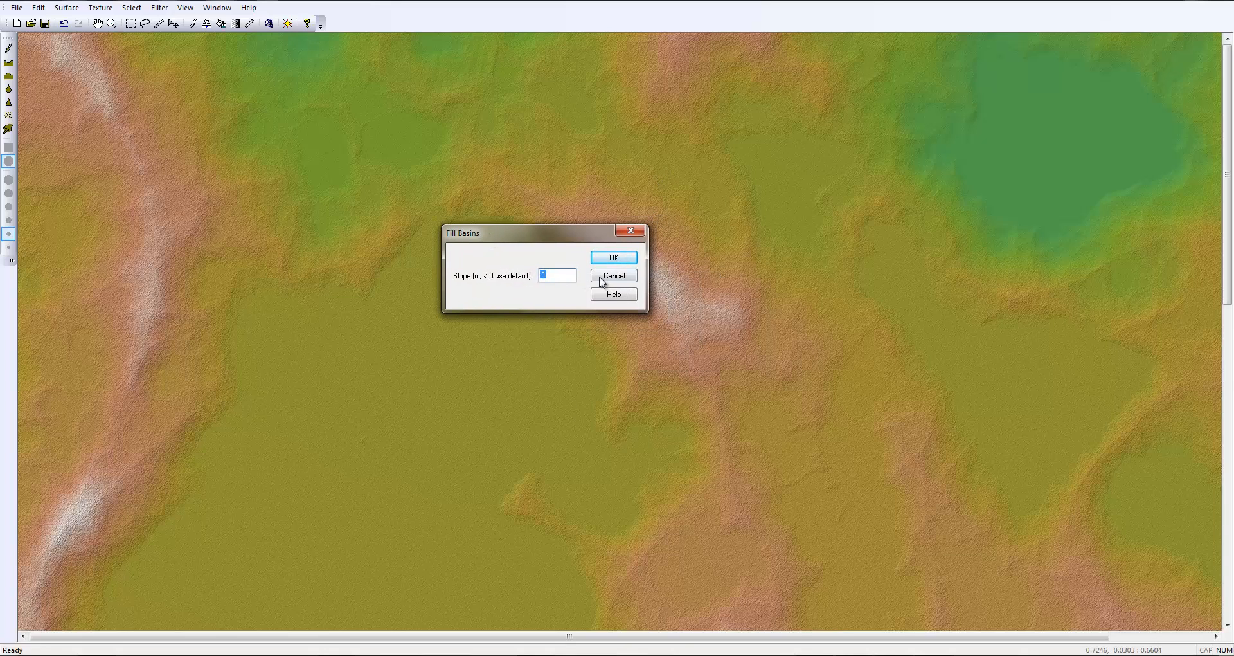
pyautogui.press('Return')
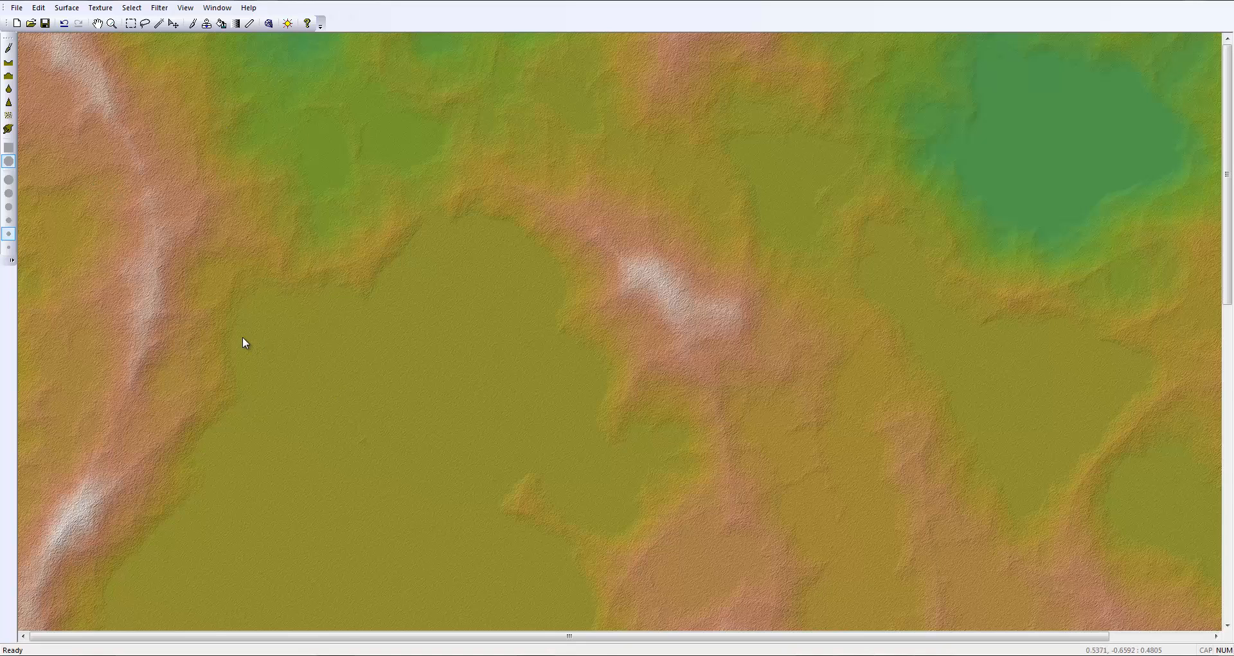
# Step: Start an Incise Flow erosion on the terrain, set its amount to 3 and preview the result
pyautogui.click(160, 8)
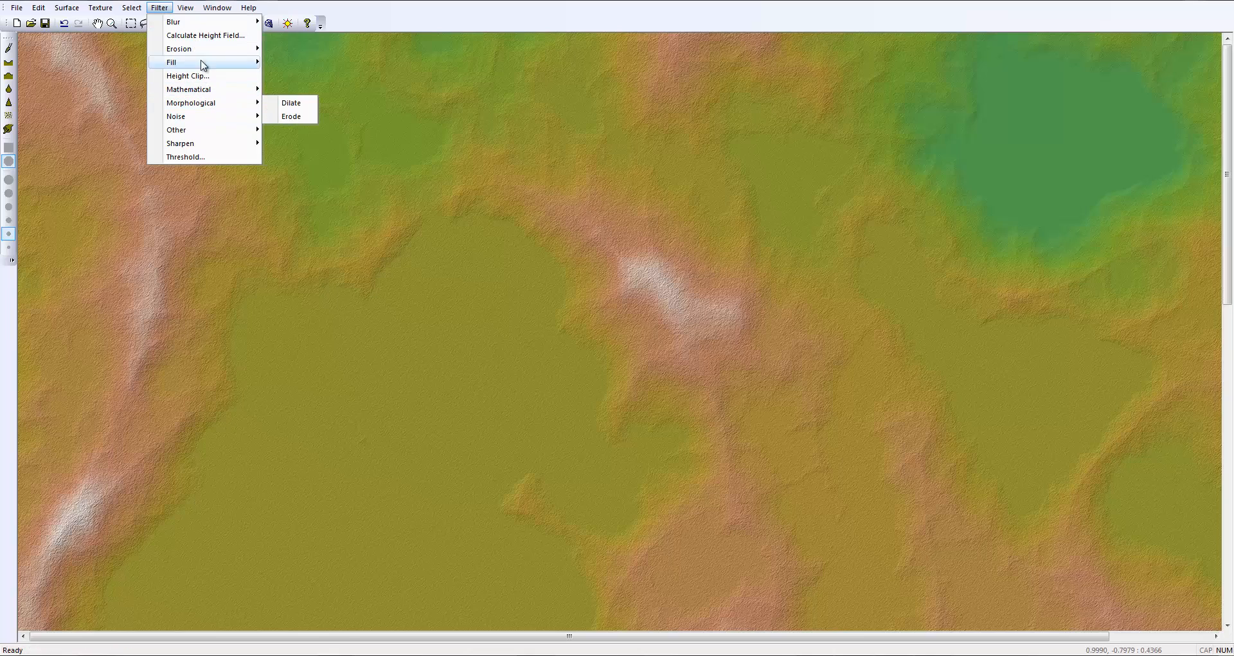
pyautogui.moveTo(199, 50)
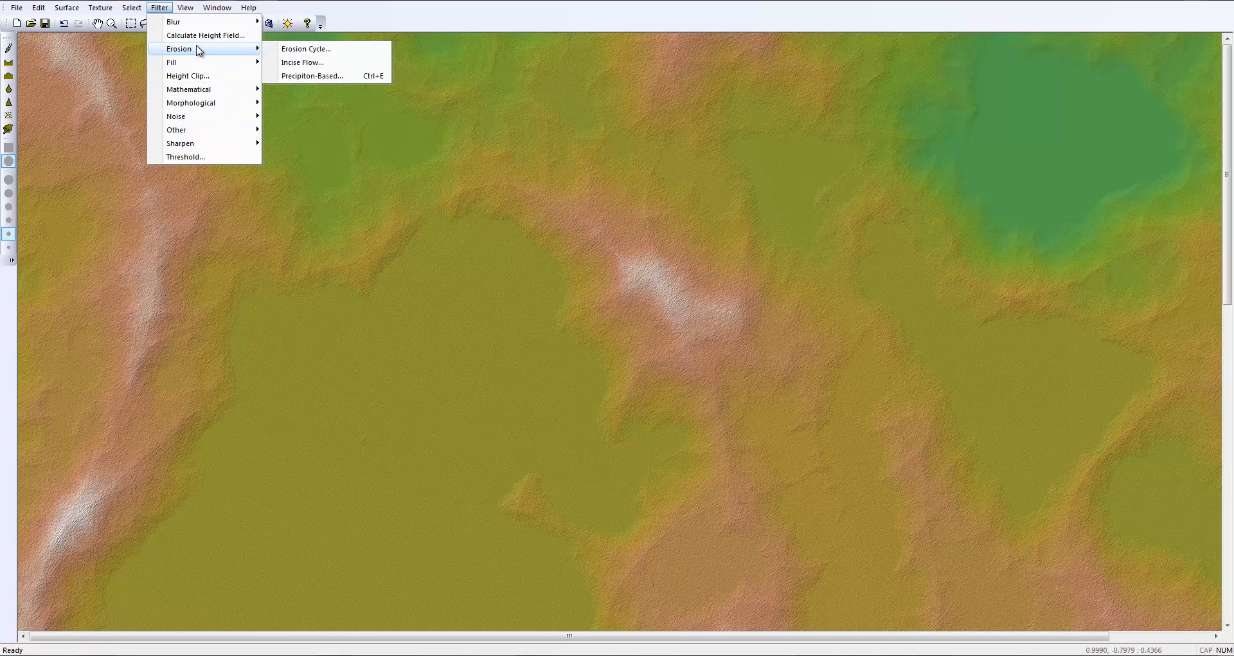
pyautogui.click(300, 64)
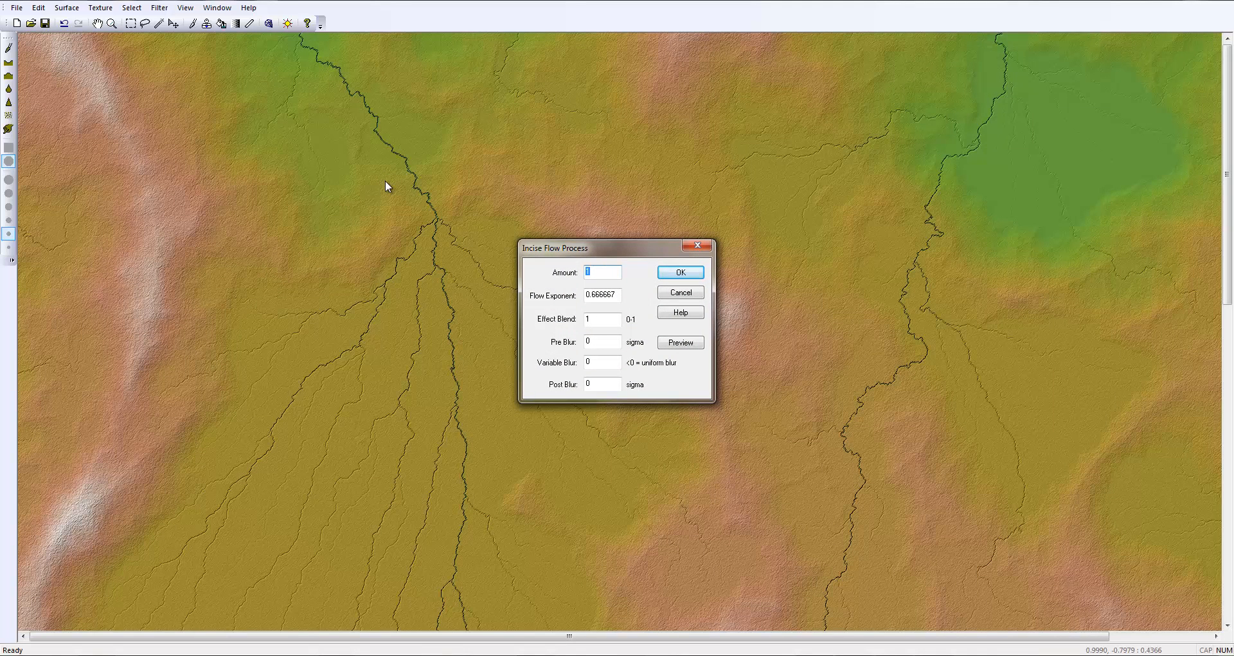
pyautogui.moveTo(607, 250); pyautogui.dragTo(655, 203)
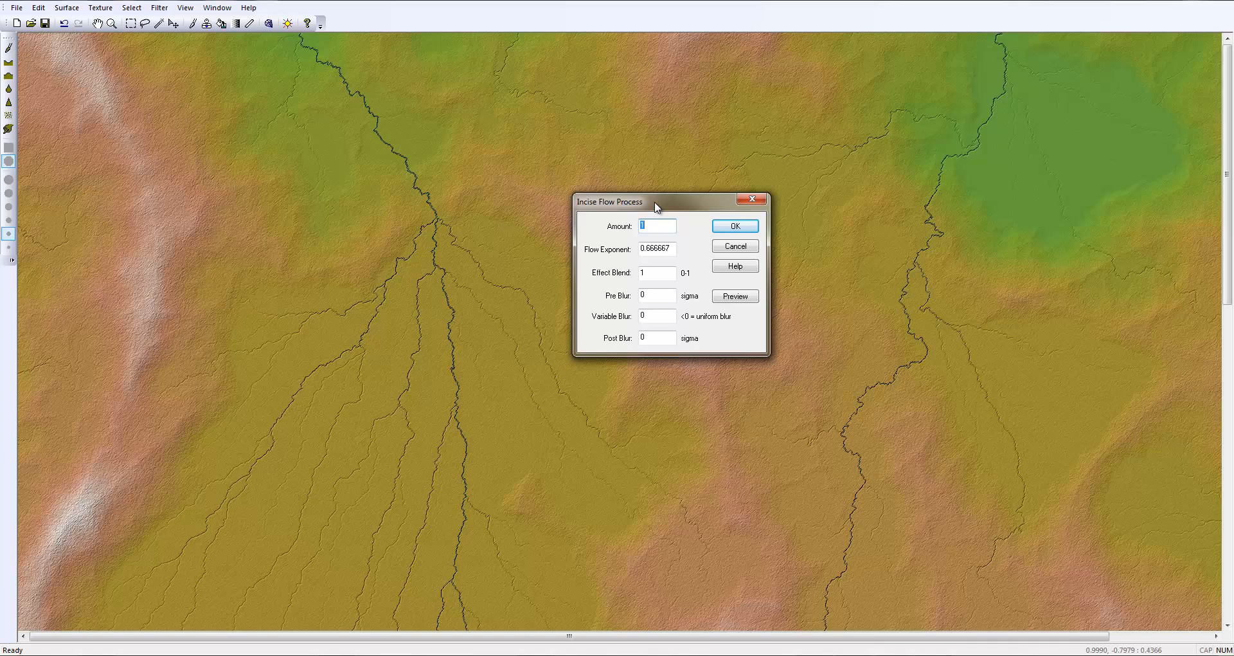
pyautogui.moveTo(655, 203); pyautogui.dragTo(668, 172)
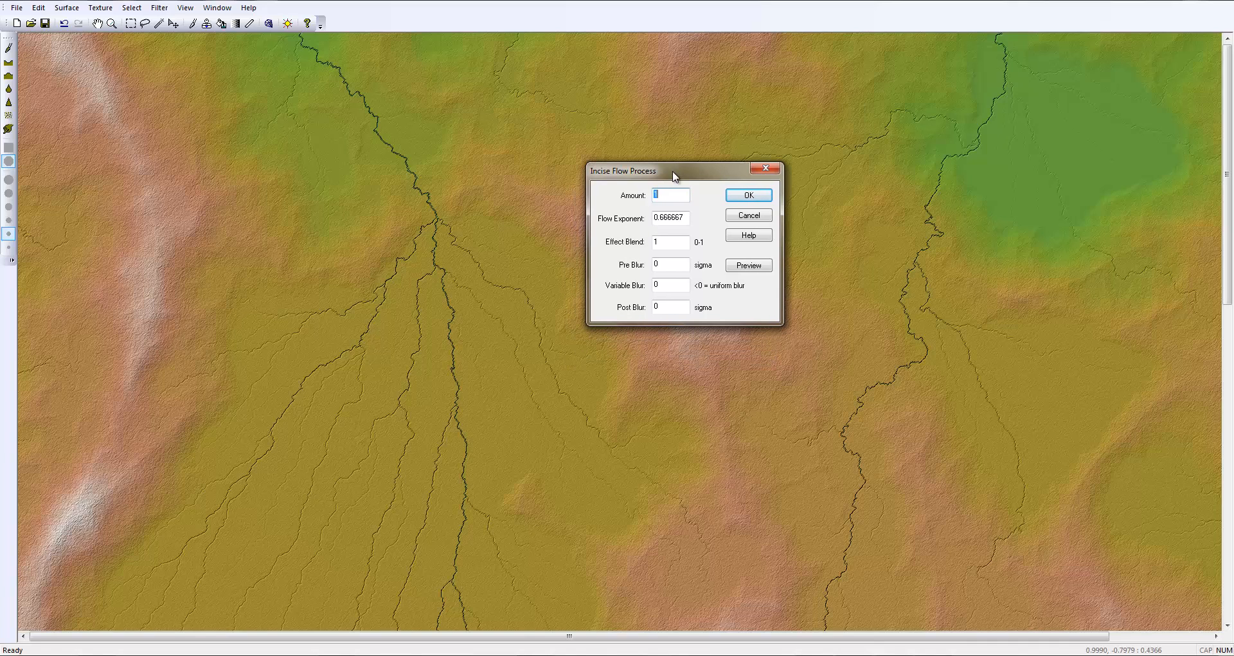
pyautogui.click(673, 302)
pyautogui.click(665, 285)
pyautogui.press('Tab')
pyautogui.hotkey('shift', 'Tab')
pyautogui.hotkey('shift', 'Tab')
pyautogui.hotkey('shift', 'Tab')
pyautogui.hotkey('shift', 'Tab')
pyautogui.hotkey('shift', 'Tab')
pyautogui.write('3')
pyautogui.click(748, 268)
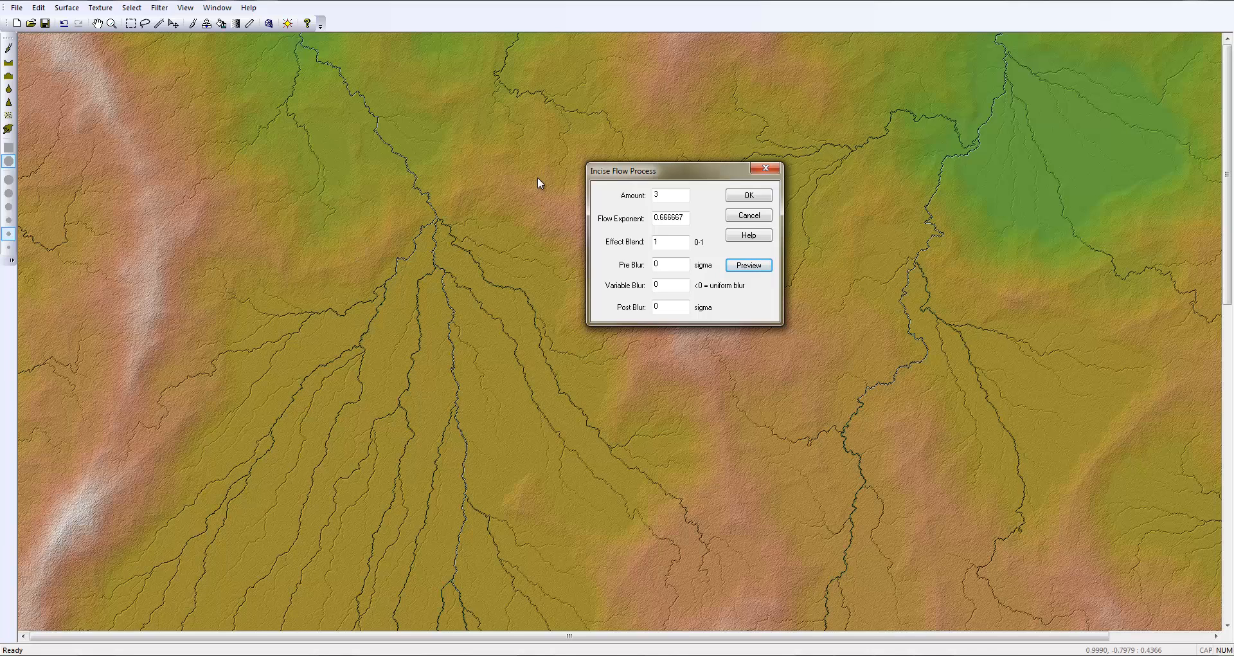
# Step: Set the Incise Flow exponent to 0.35 and preview the denser river network
pyautogui.moveTo(686, 218); pyautogui.dragTo(660, 218)
pyautogui.write('35')
pyautogui.click(671, 241)
pyautogui.click(737, 269)
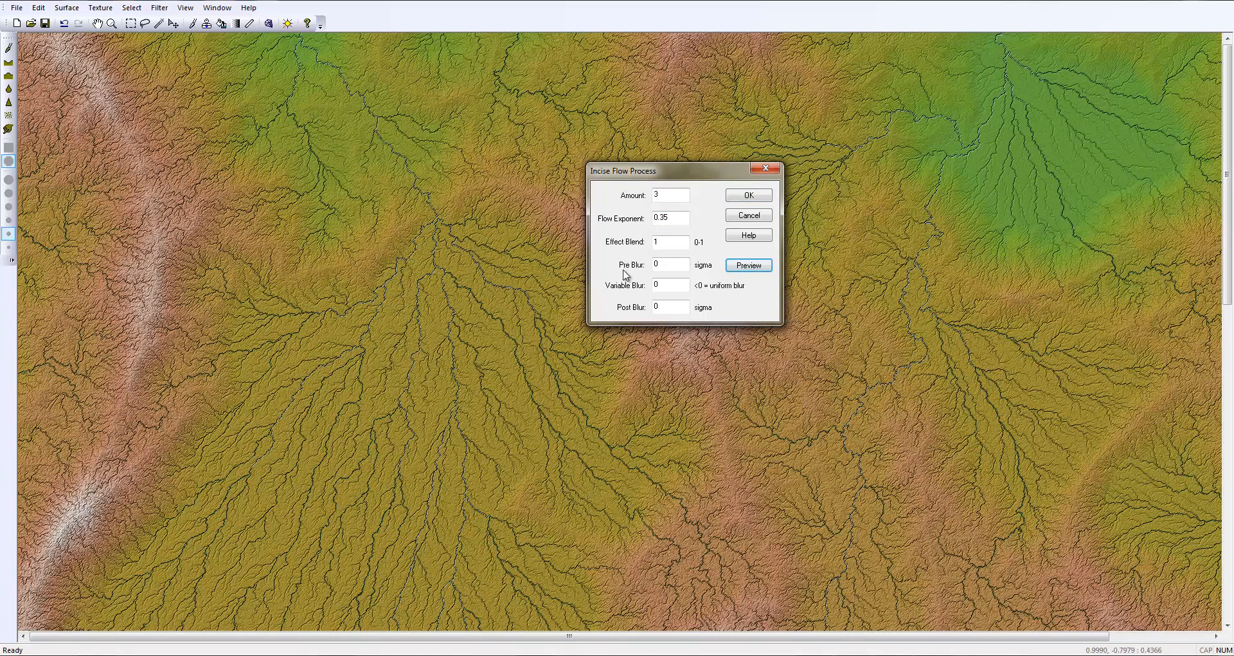
# Step: Try a flow exponent of 0.15 in the preview, and restore it to 0.35
pyautogui.click(686, 218)
pyautogui.moveTo(674, 218); pyautogui.dragTo(656, 219)
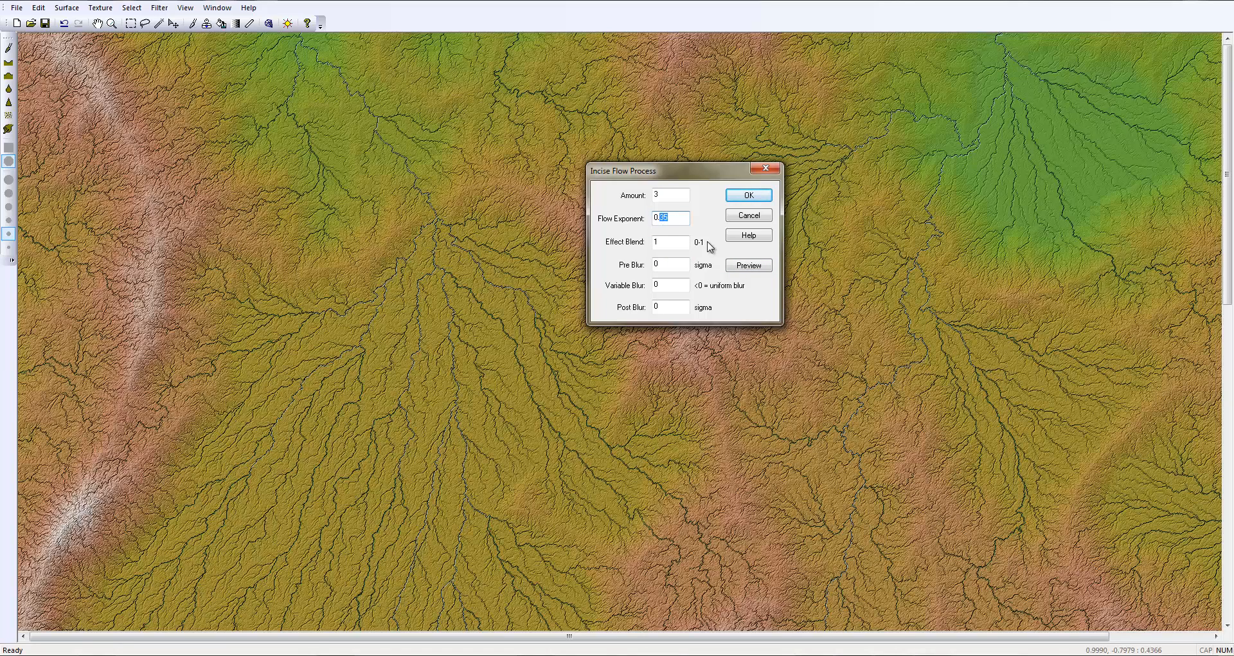
pyautogui.write('15')
pyautogui.click(749, 265)
pyautogui.moveTo(674, 218); pyautogui.dragTo(660, 221)
pyautogui.write('35')
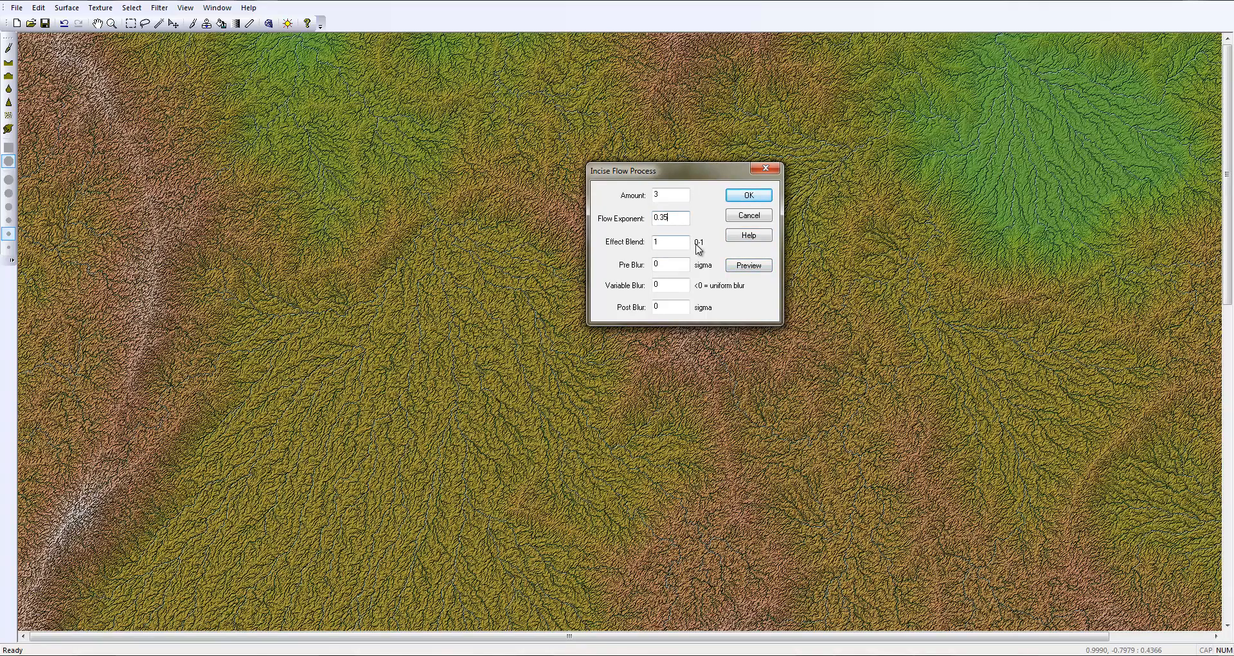
pyautogui.click(741, 263)
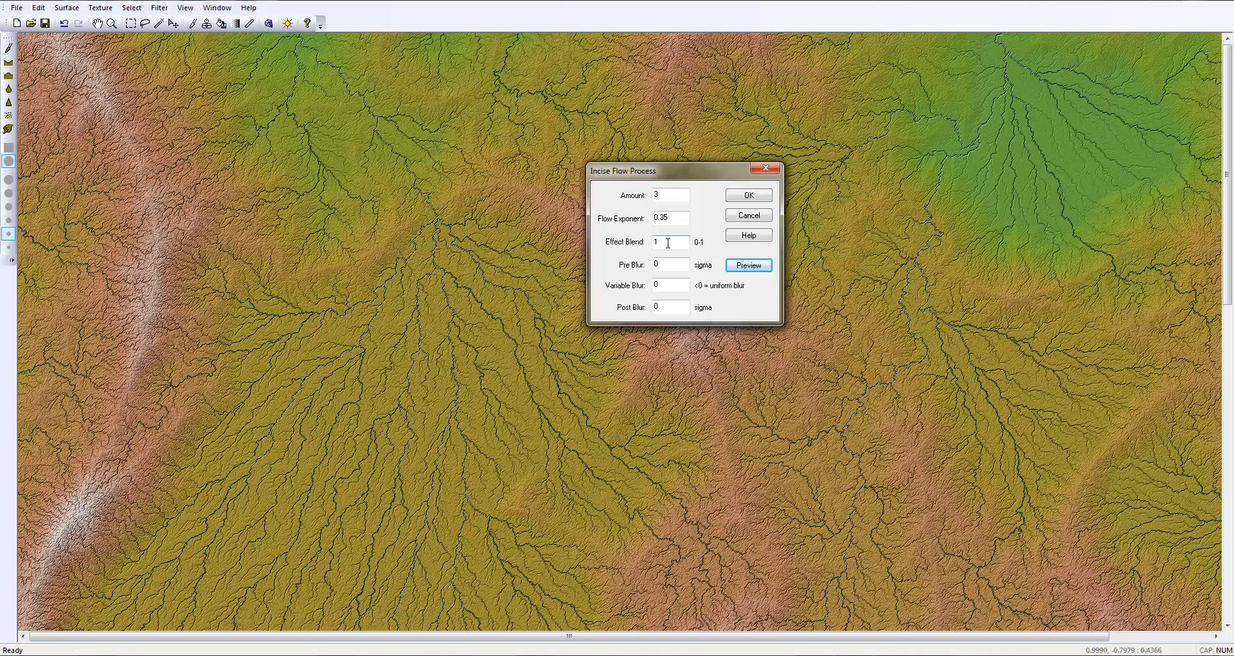
# Step: Set the Incise Flow effect blend to .25 and preview the softened rivers
pyautogui.moveTo(667, 242); pyautogui.dragTo(636, 242)
pyautogui.write('.25')
pyautogui.click(748, 265)
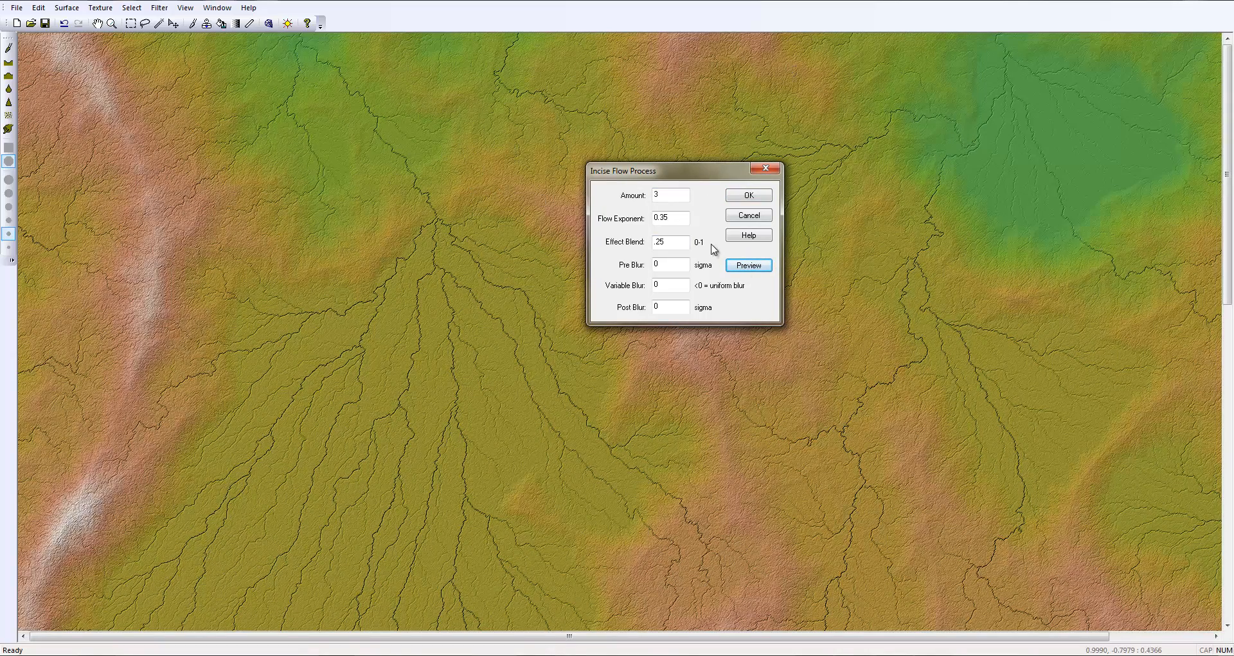
# Step: Set the Incise Flow post blur to 2 sigma, preview it and apply the erosion to the terrain
pyautogui.doubleClick(655, 307)
pyautogui.write('2')
pyautogui.click(737, 271)
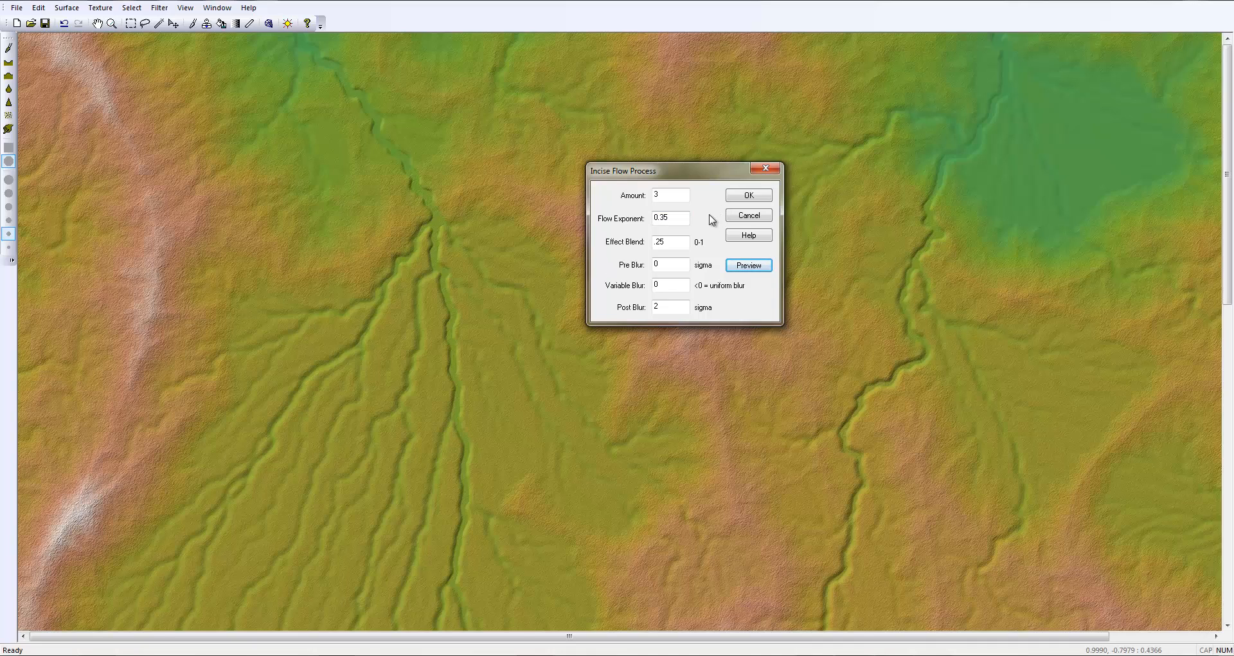
pyautogui.click(677, 306)
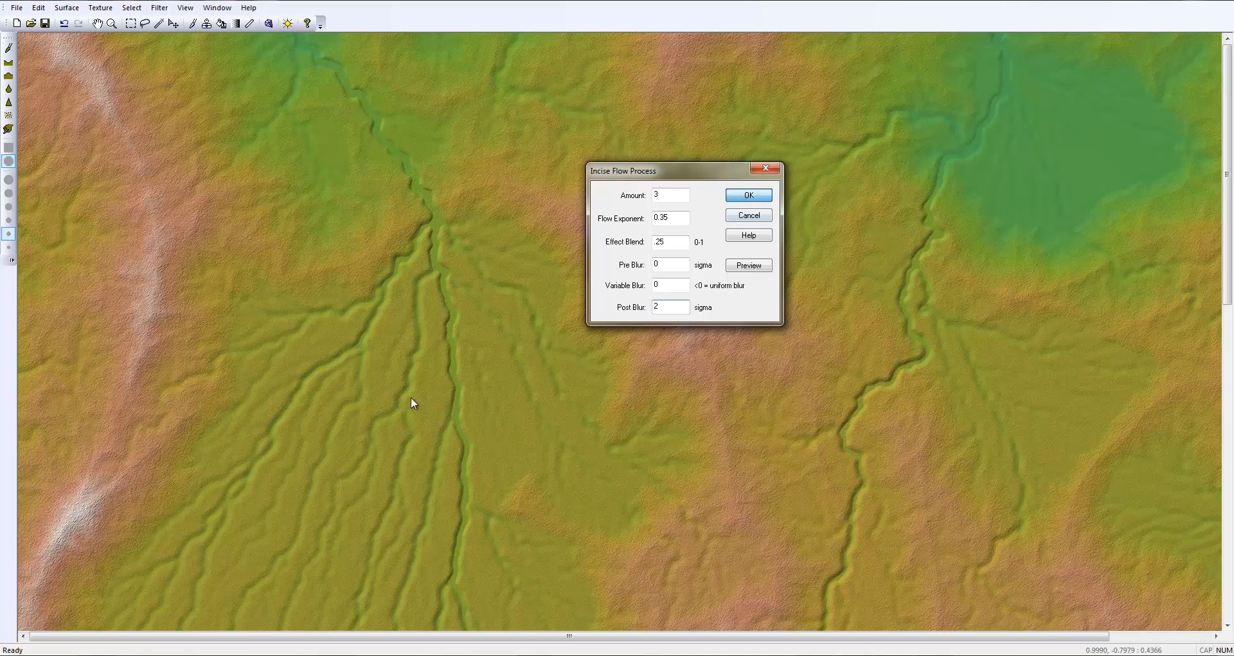
pyautogui.press('Return')
# Step: Fill the eroded terrain's basins again with the default slope setting
pyautogui.click(217, 9)
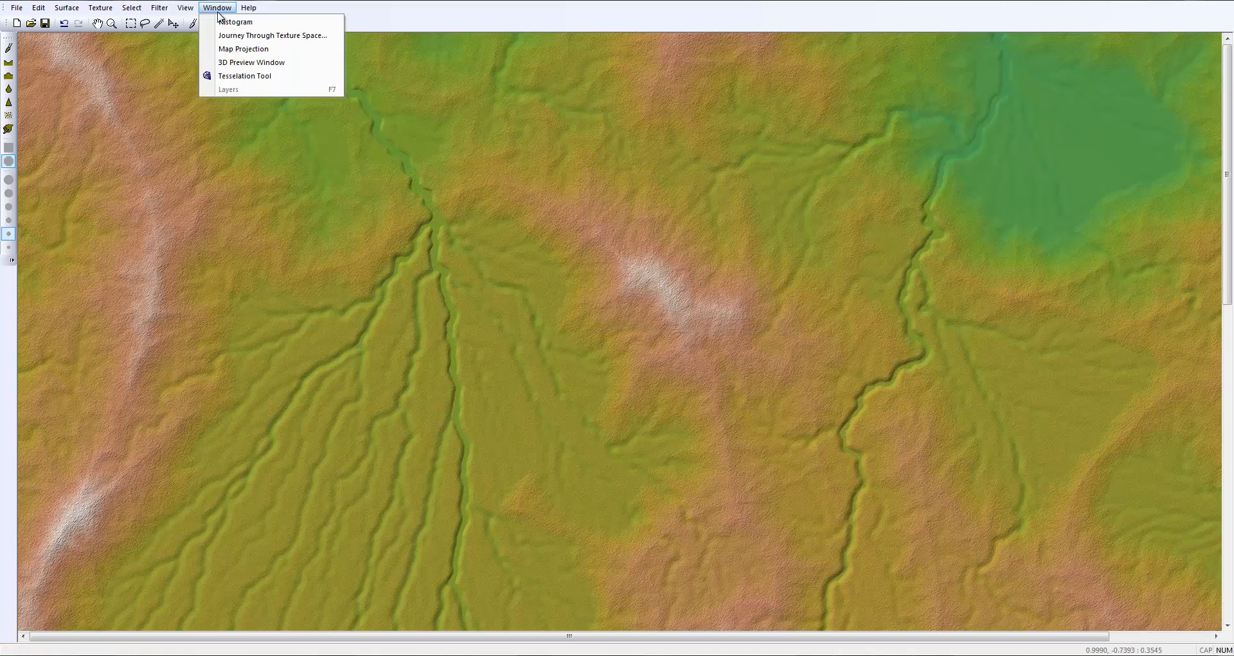
pyautogui.press('Escape')
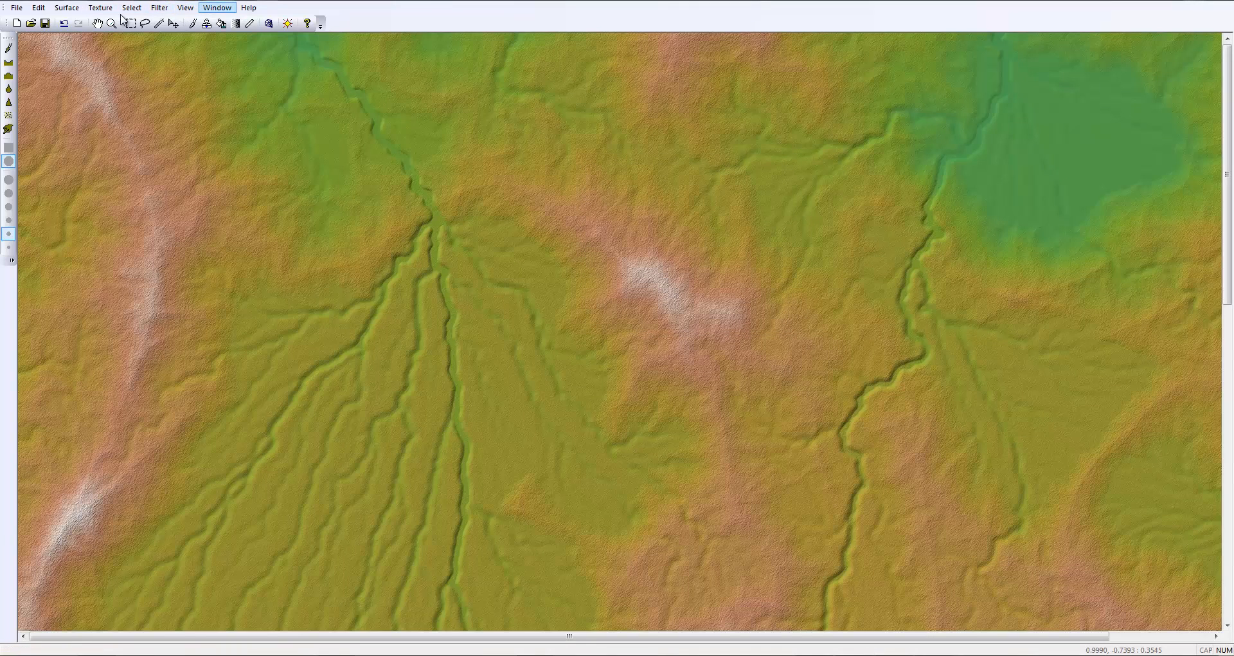
pyautogui.click(159, 12)
pyautogui.click(163, 11)
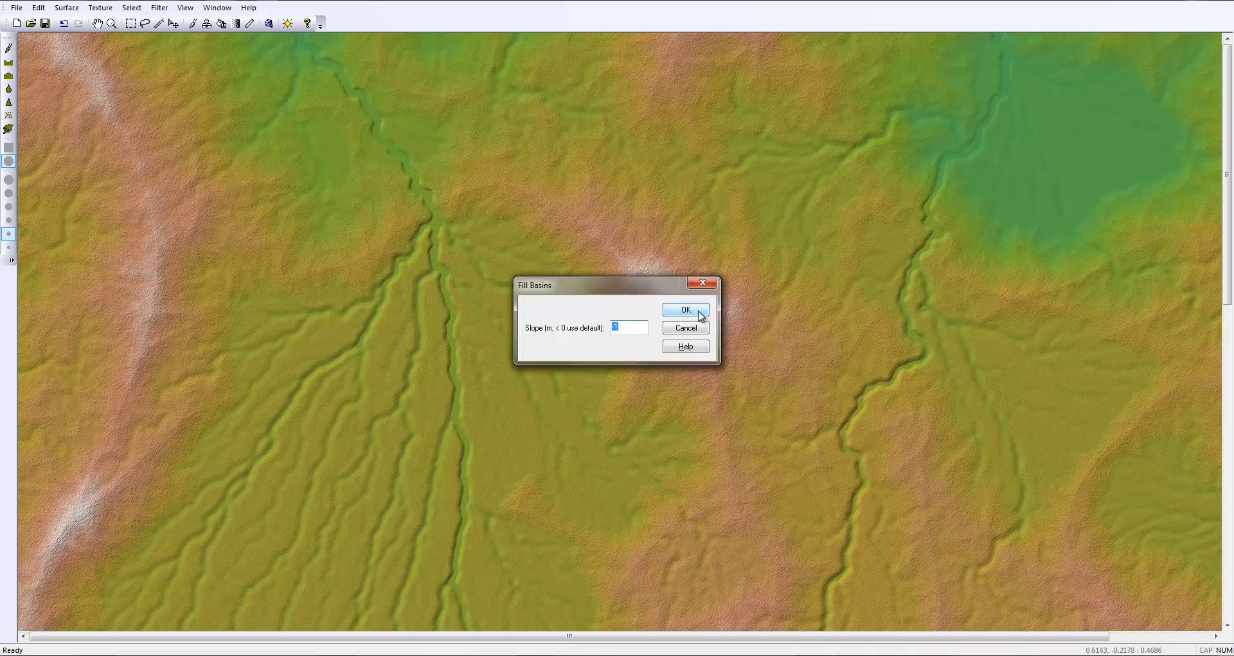
pyautogui.click(685, 310)
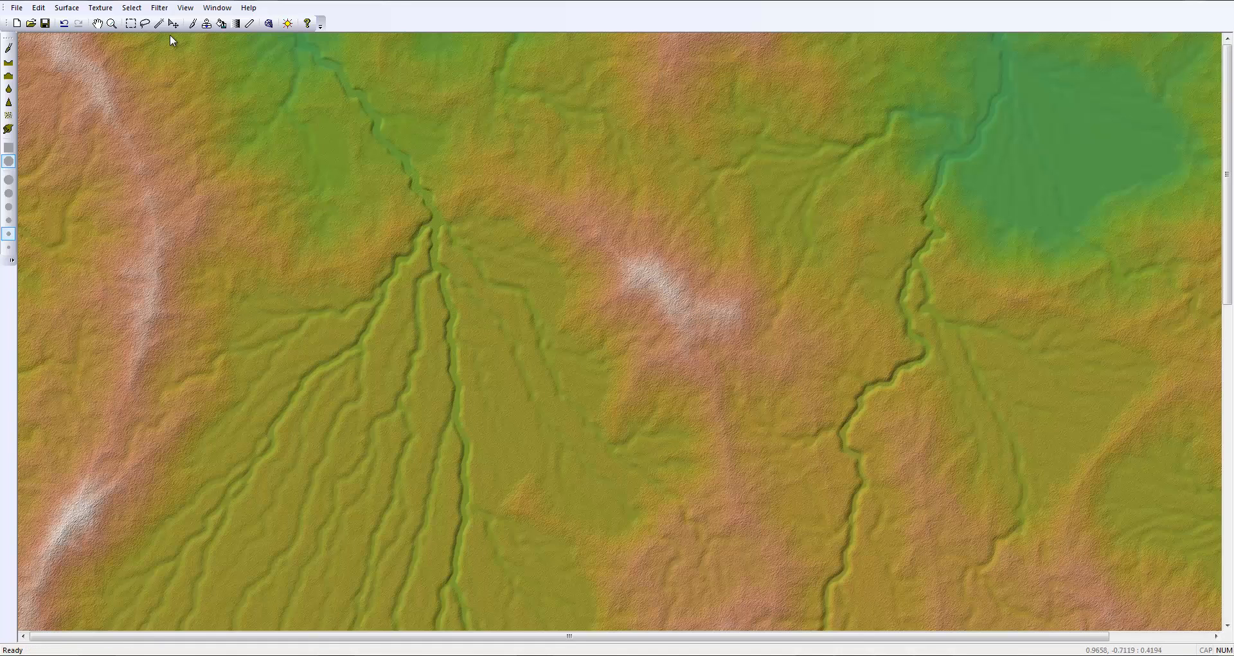
# Step: Start another Incise Flow erosion, set its post blur to .3 sigma and preview the sharper rivers
pyautogui.click(170, 9)
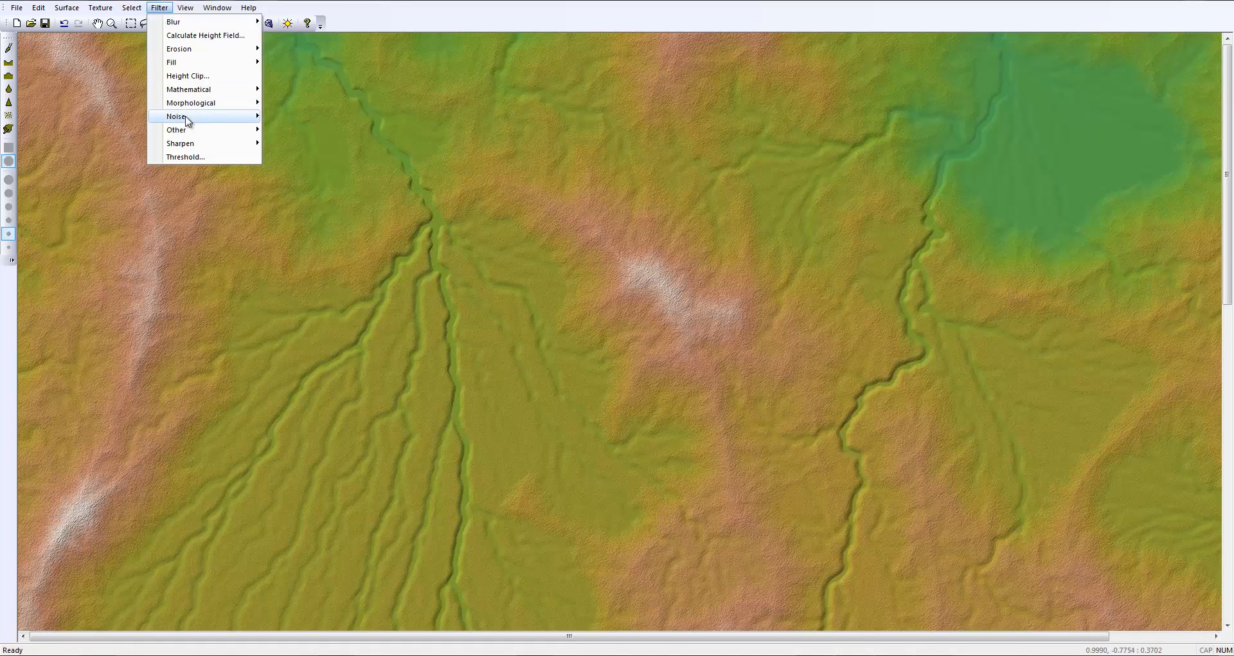
pyautogui.moveTo(232, 117)
pyautogui.moveTo(244, 49)
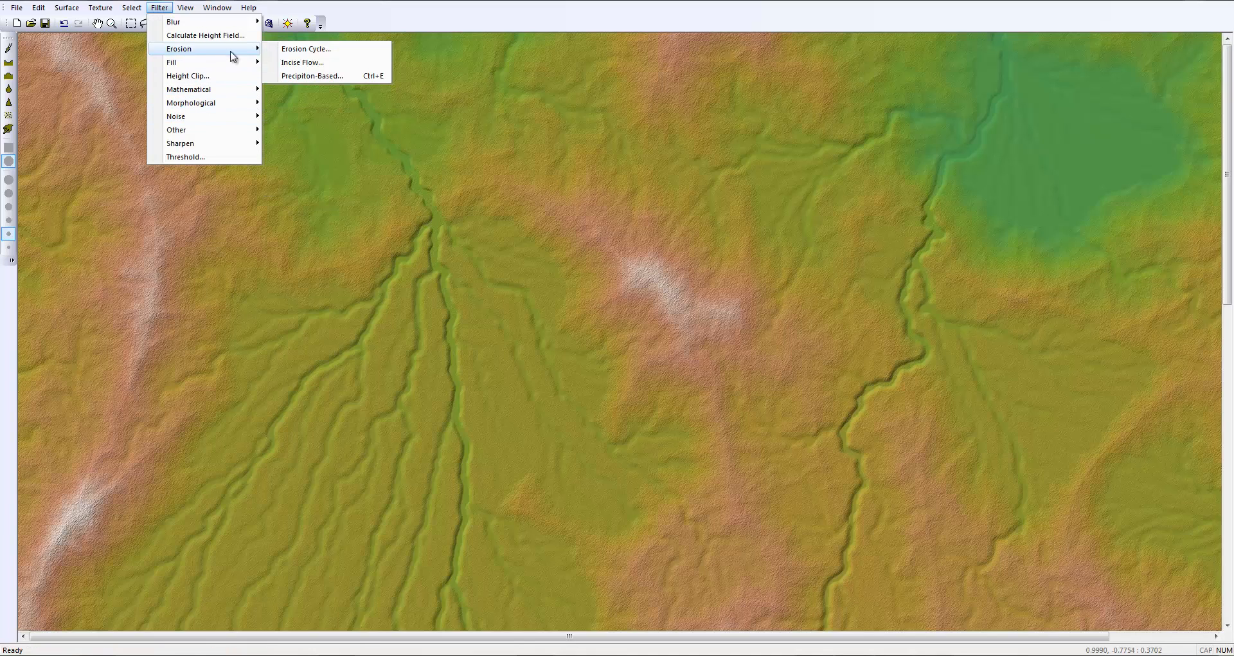
pyautogui.click(306, 65)
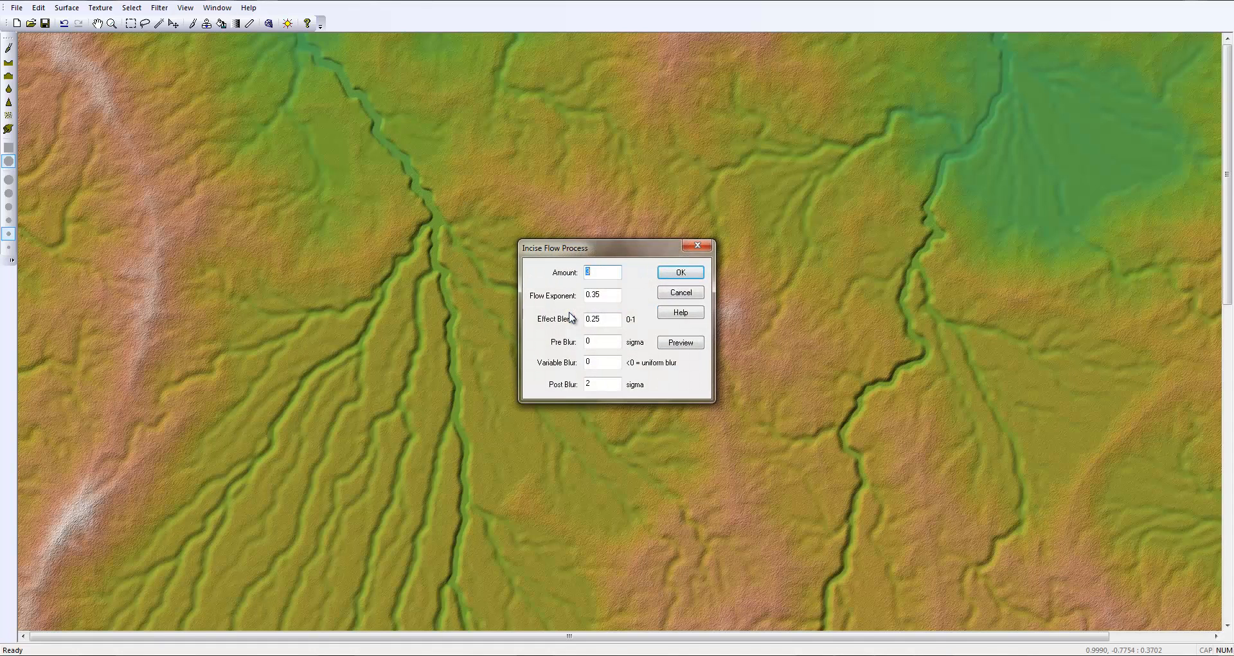
pyautogui.moveTo(613, 383); pyautogui.dragTo(551, 390)
pyautogui.write('.3')
pyautogui.click(685, 343)
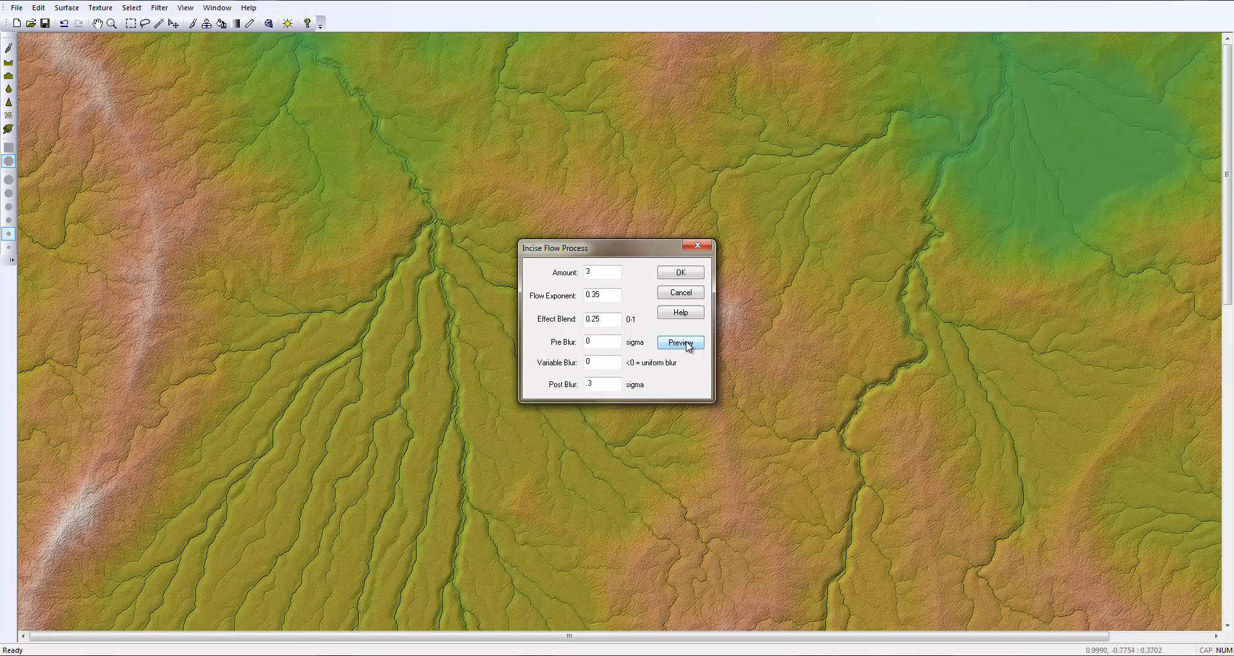
# Step: Set the Incise Flow effect blend to 0.15 and preview the result
pyautogui.moveTo(600, 318); pyautogui.dragTo(592, 318)
pyautogui.write('15')
pyautogui.click(681, 342)
# Step: Try an Incise Flow exponent of 0.1 in the preview, and settle on 0.15
pyautogui.moveTo(608, 295); pyautogui.dragTo(592, 294)
pyautogui.click(599, 296)
pyautogui.write('1')
pyautogui.click(673, 342)
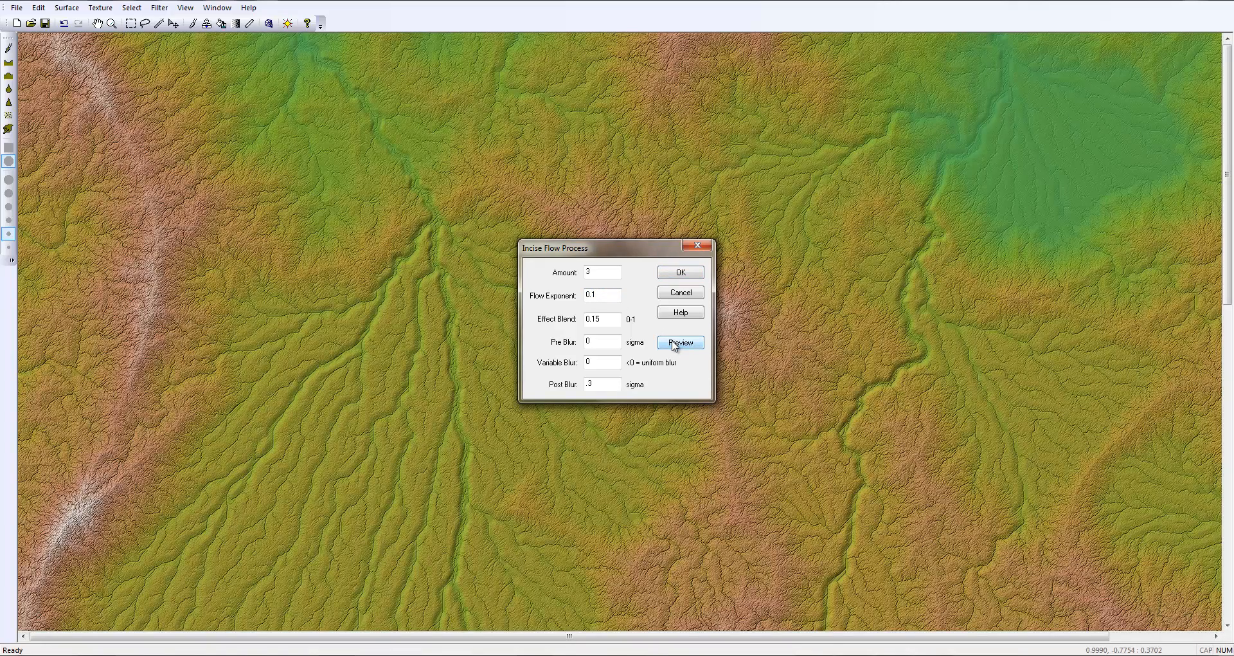
pyautogui.click(603, 297)
pyautogui.click(691, 344)
# Step: Set the Incise Flow amount to 2, preview it and apply the erosion to the terrain
pyautogui.doubleClick(597, 272)
pyautogui.write('2')
pyautogui.click(680, 342)
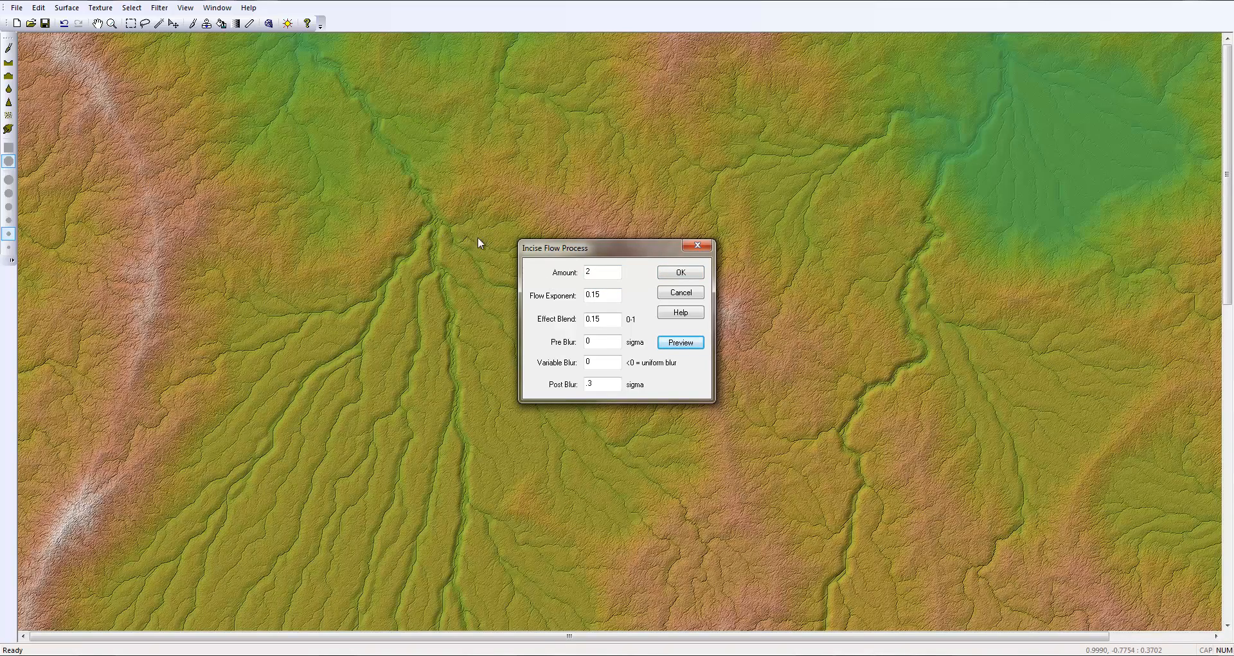
pyautogui.click(679, 273)
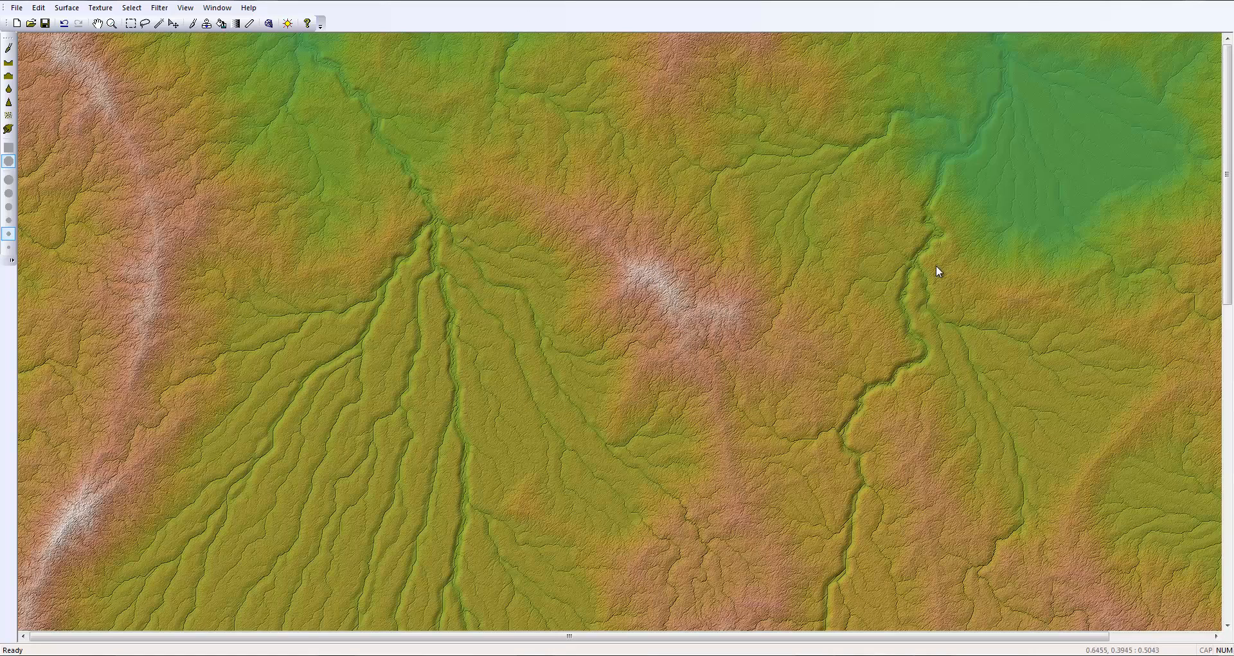
# Step: Replace the terrain's colour shading with a grayscale height map texture
pyautogui.moveTo(1226, 175); pyautogui.dragTo(1230, 198)
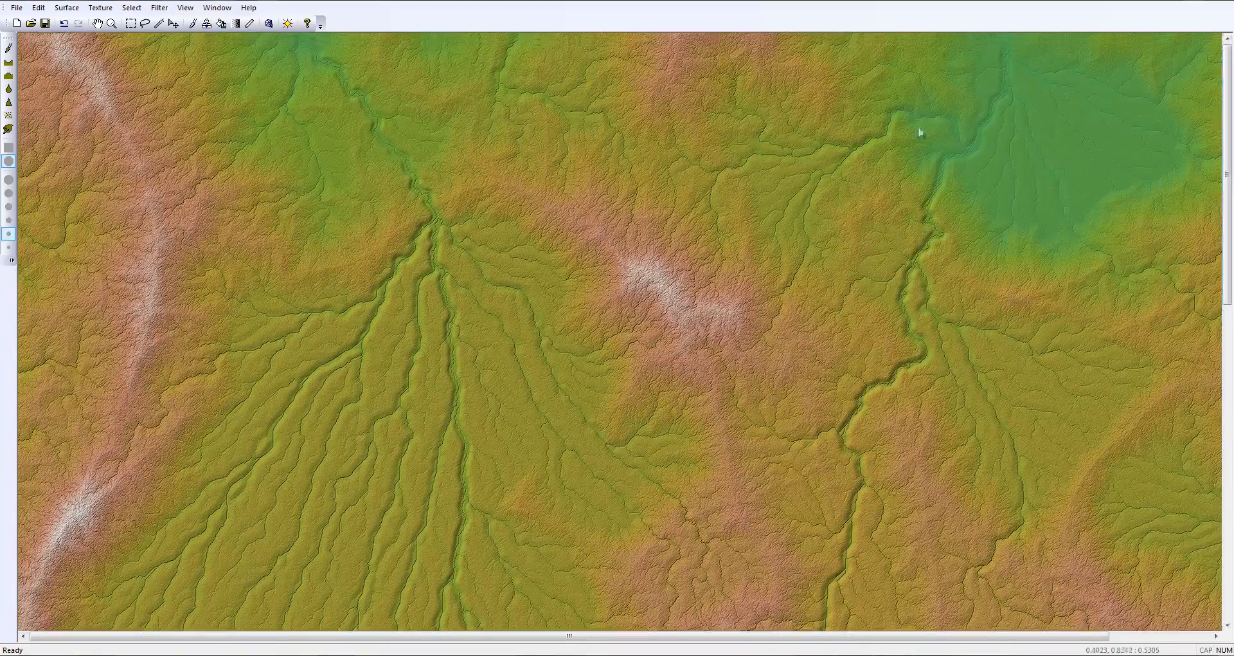
pyautogui.click(63, 13)
pyautogui.moveTo(99, 8)
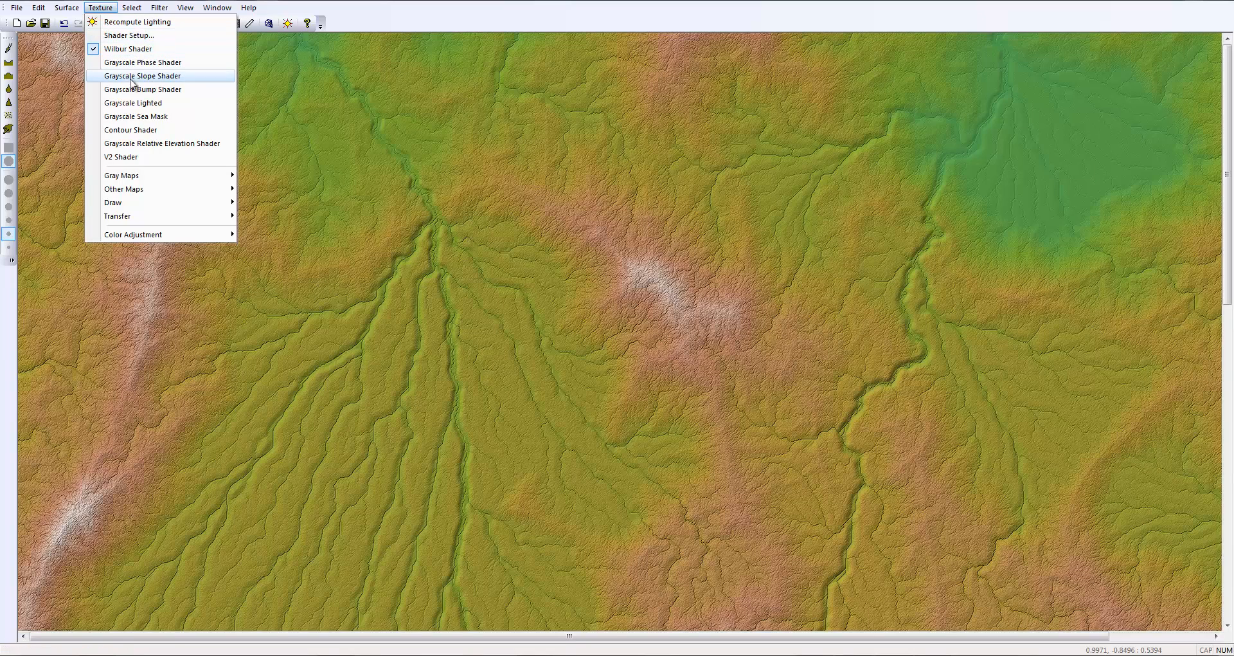
pyautogui.moveTo(129, 177)
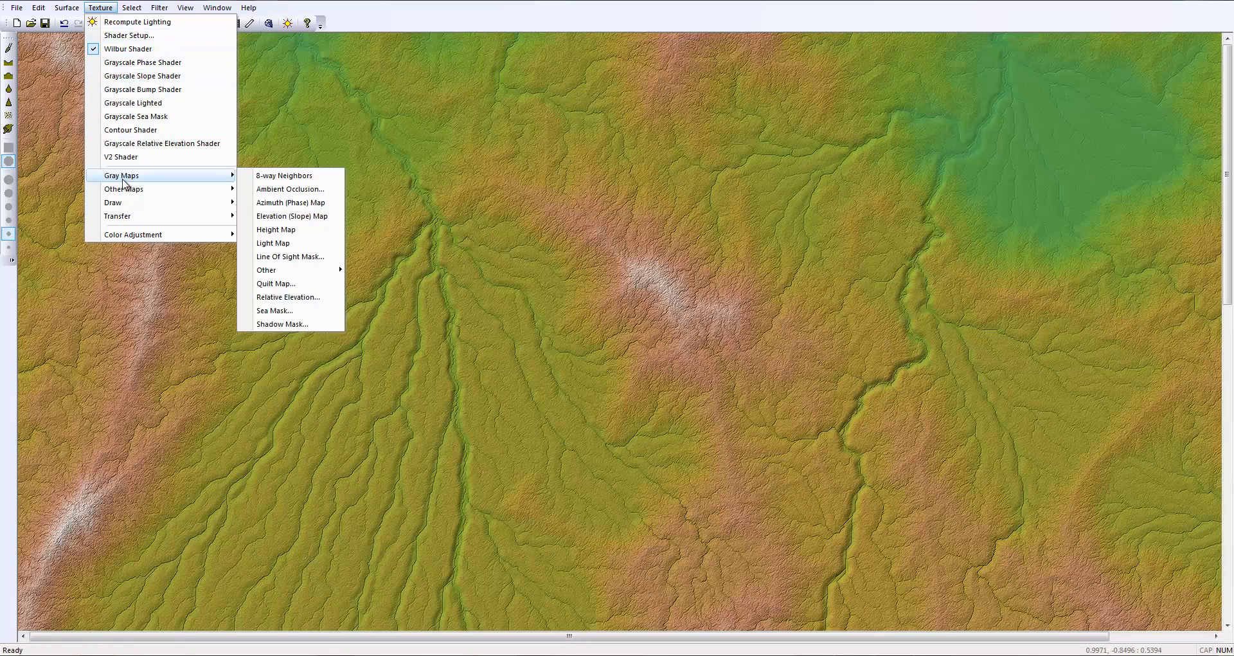
pyautogui.click(272, 230)
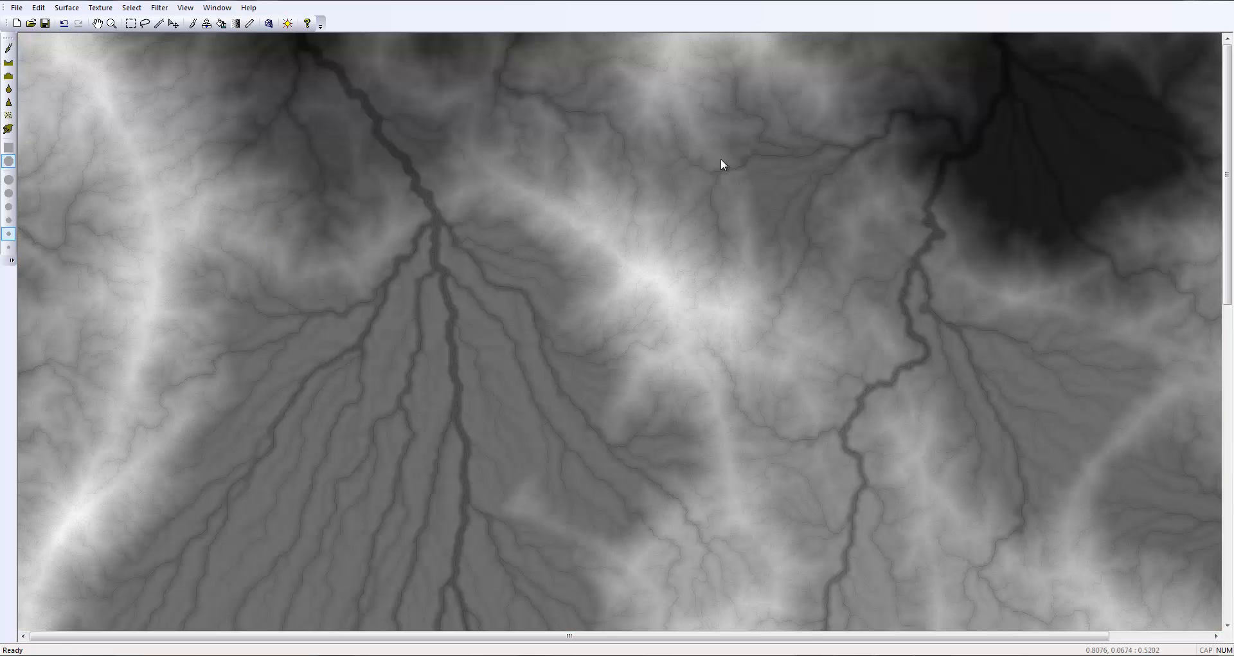
# Step: Save the surface as 16-bit "Height Map.png" in the Planet Textures folder, and close Wilbur without saving further changes
pyautogui.click(1228, 373)
pyautogui.moveTo(1232, 370); pyautogui.dragTo(1226, 38)
pyautogui.click(20, 8)
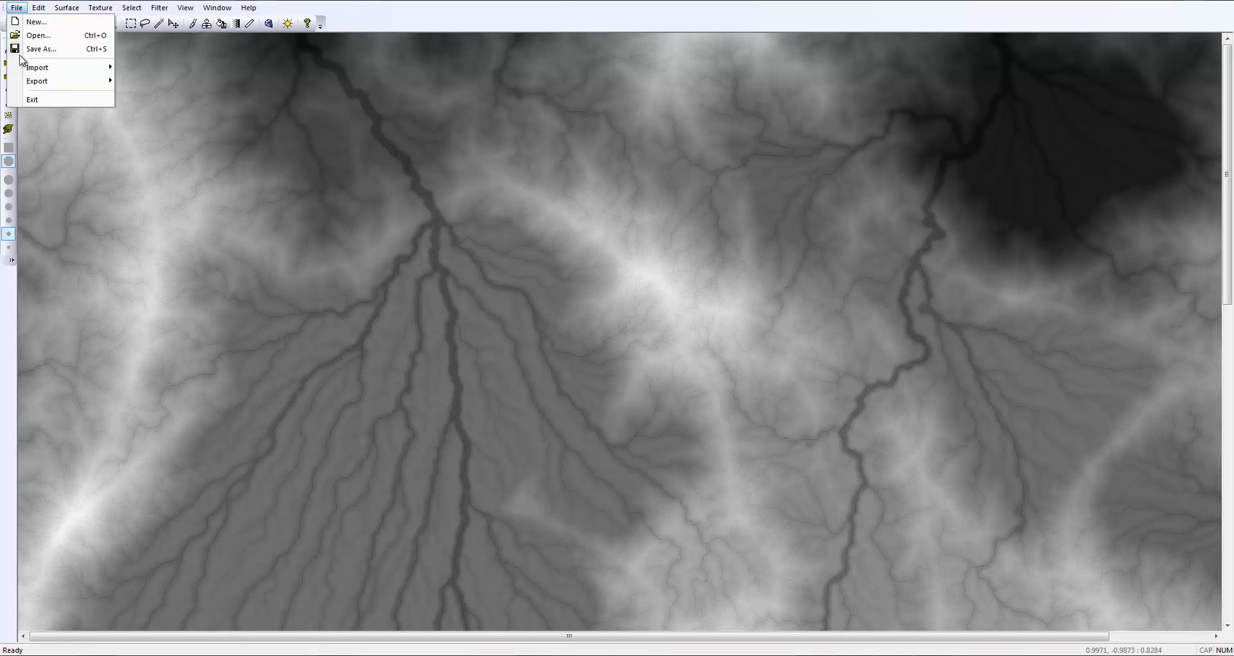
pyautogui.click(40, 49)
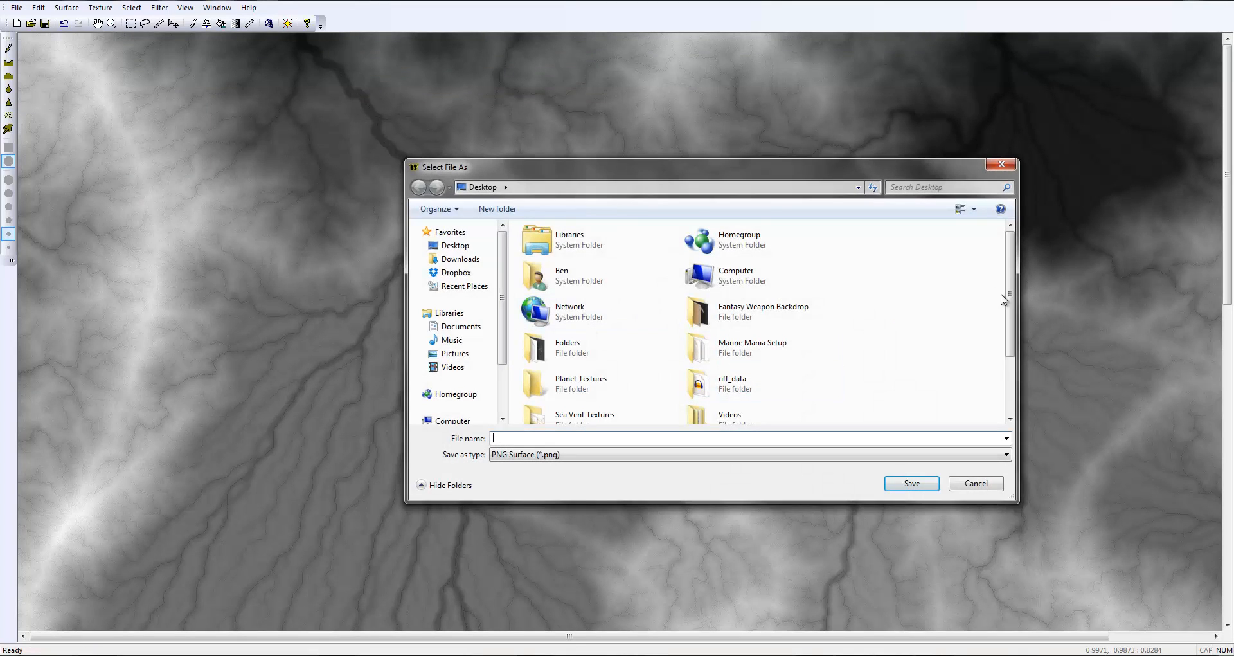
pyautogui.moveTo(1010, 298); pyautogui.dragTo(1009, 349)
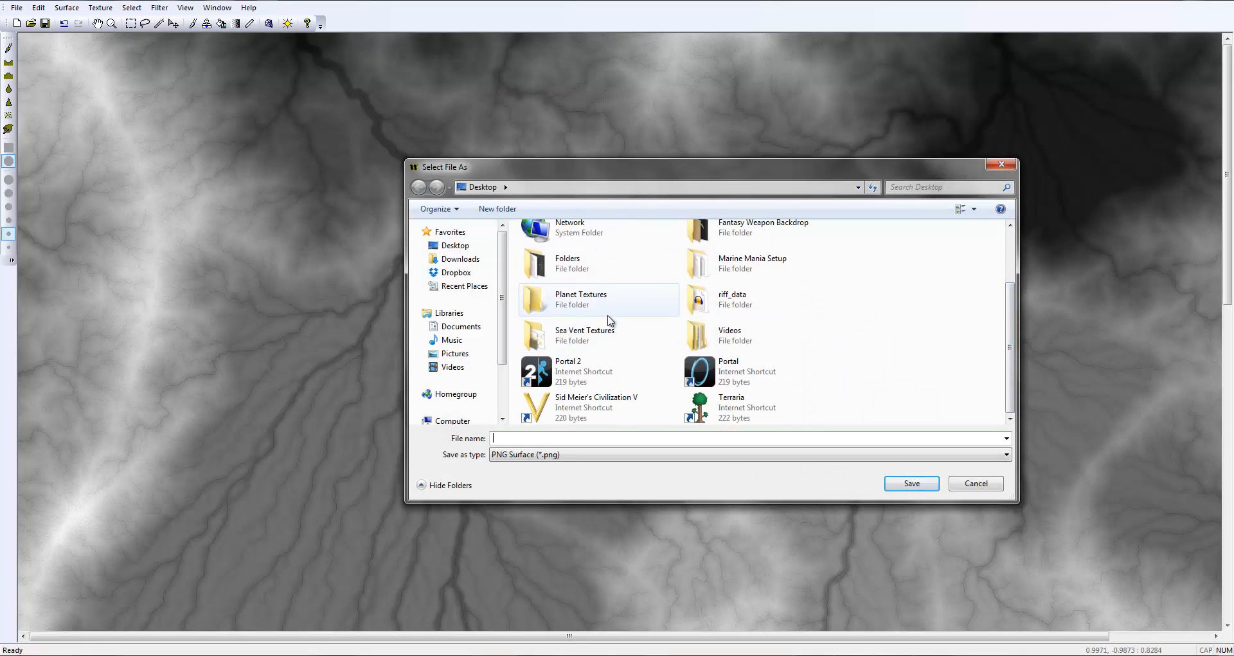
pyautogui.doubleClick(599, 295)
pyautogui.click(564, 438)
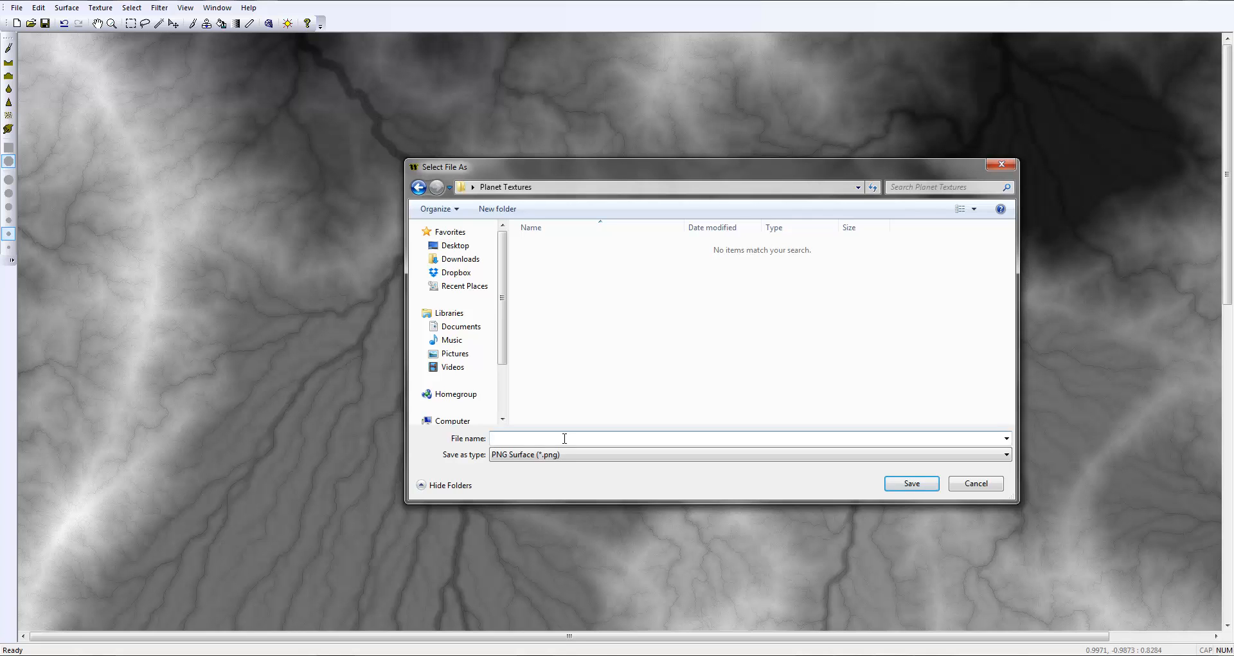
pyautogui.write('Height Map.png')
pyautogui.press('Return')
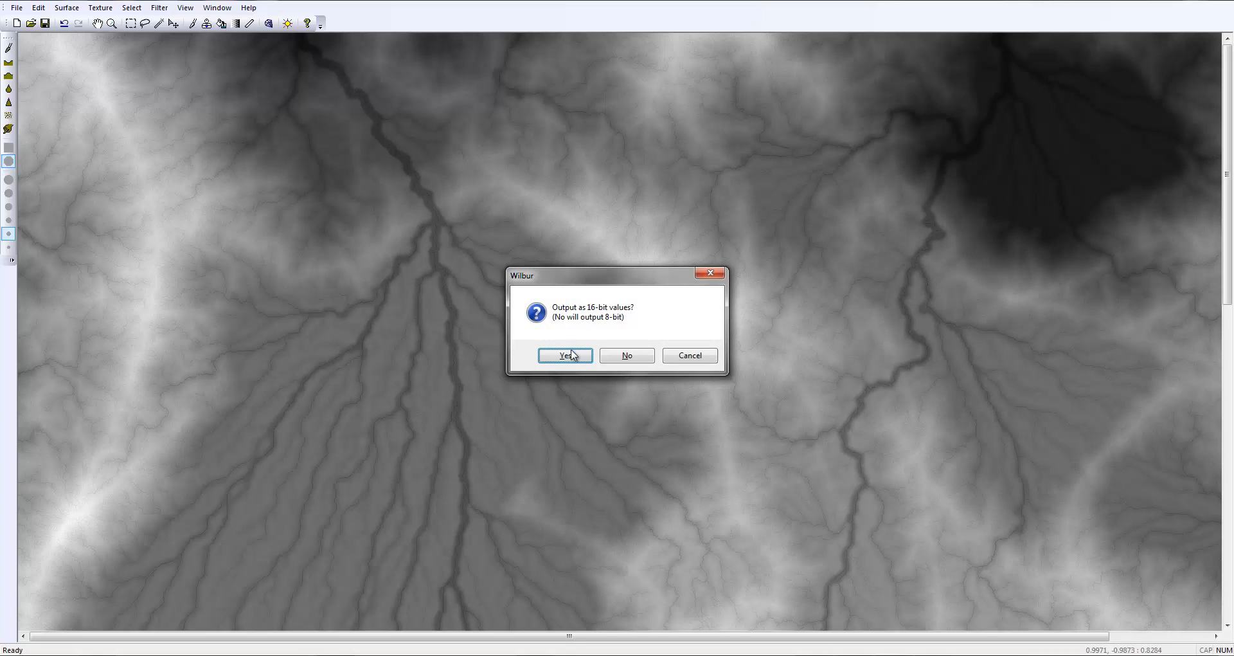
pyautogui.click(572, 355)
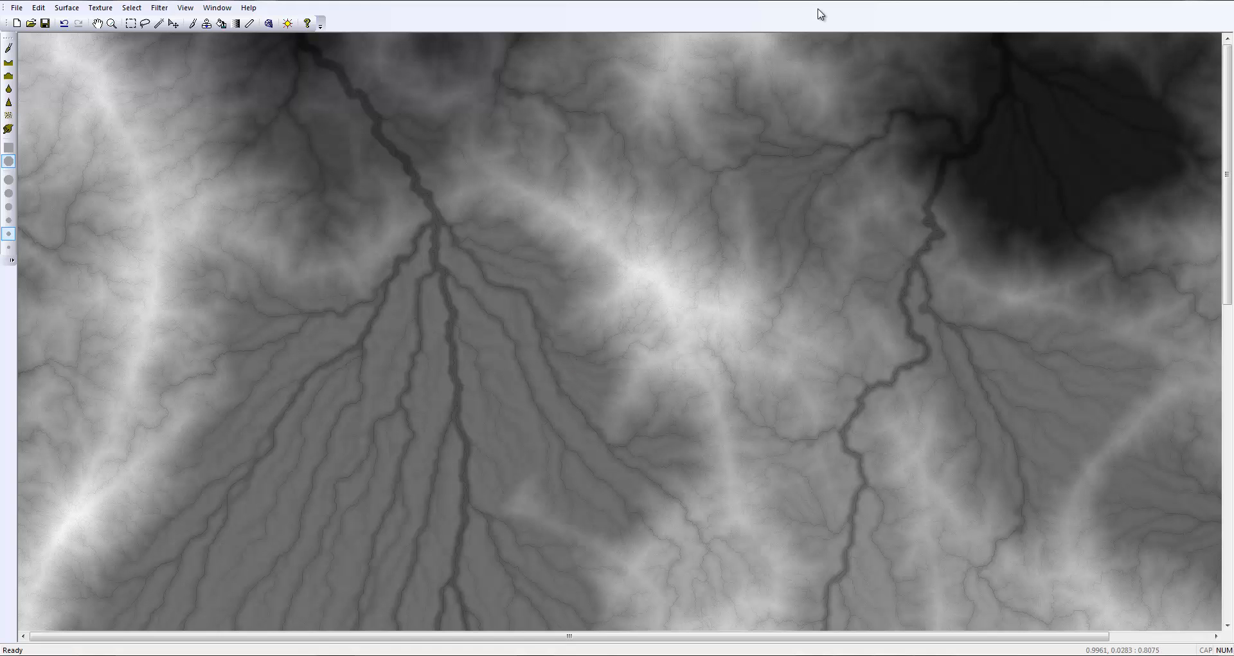
pyautogui.hotkey('alt', 'F4')
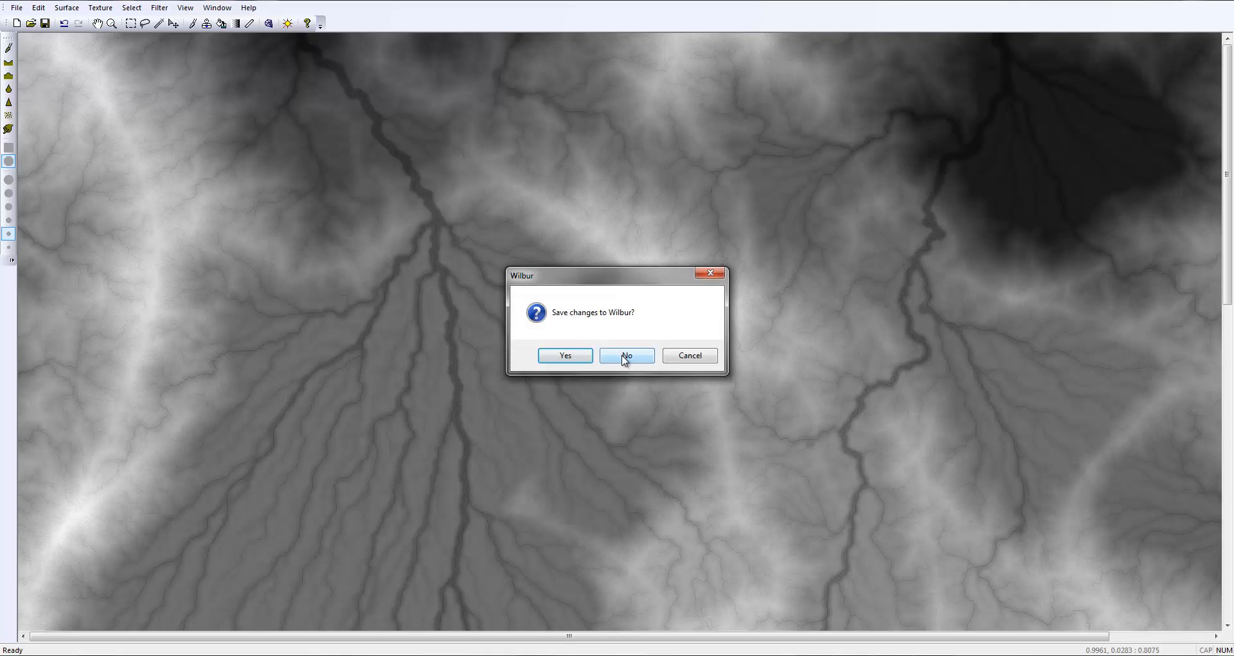
pyautogui.click(625, 355)
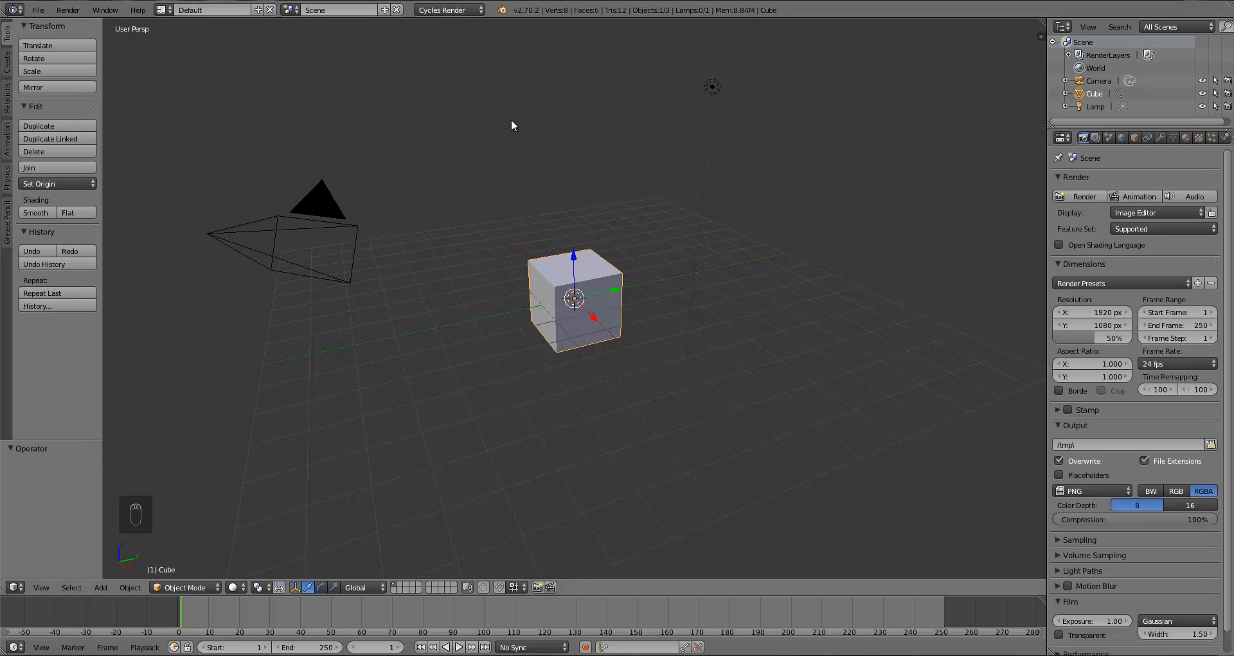
# Step: In Blender, delete the default cube and the lamp from the scene
pyautogui.press('x')
pyautogui.click(599, 264)
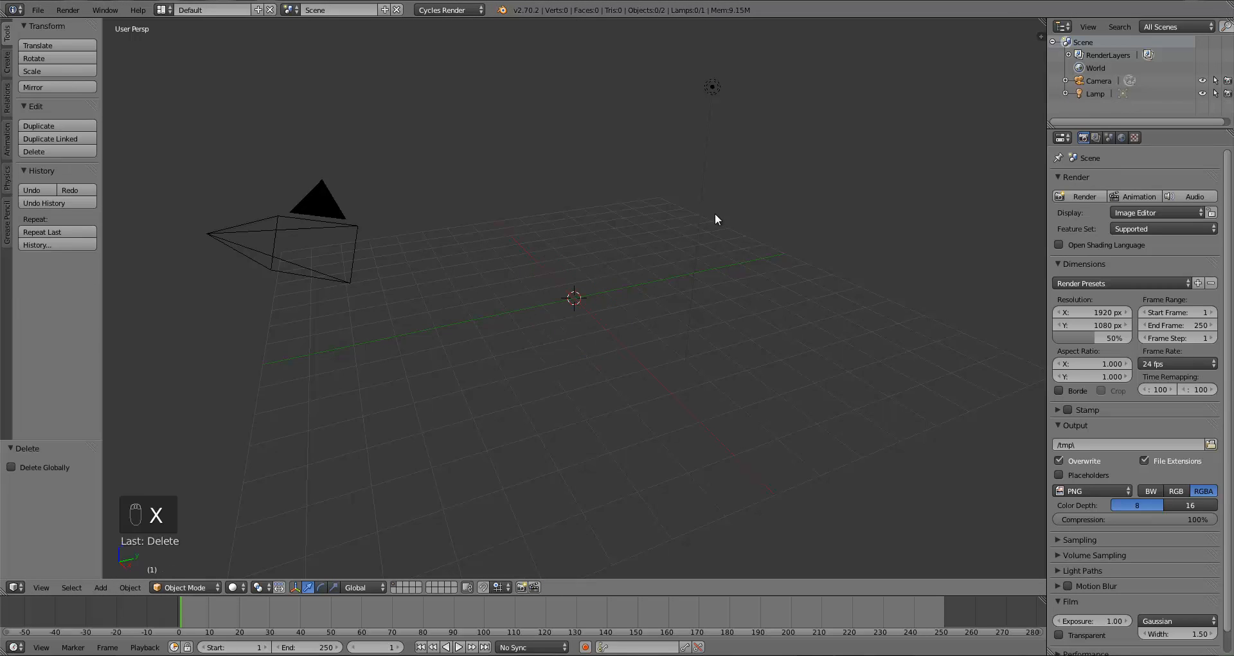
pyautogui.rightClick(713, 94)
pyautogui.press('x')
pyautogui.click(715, 97)
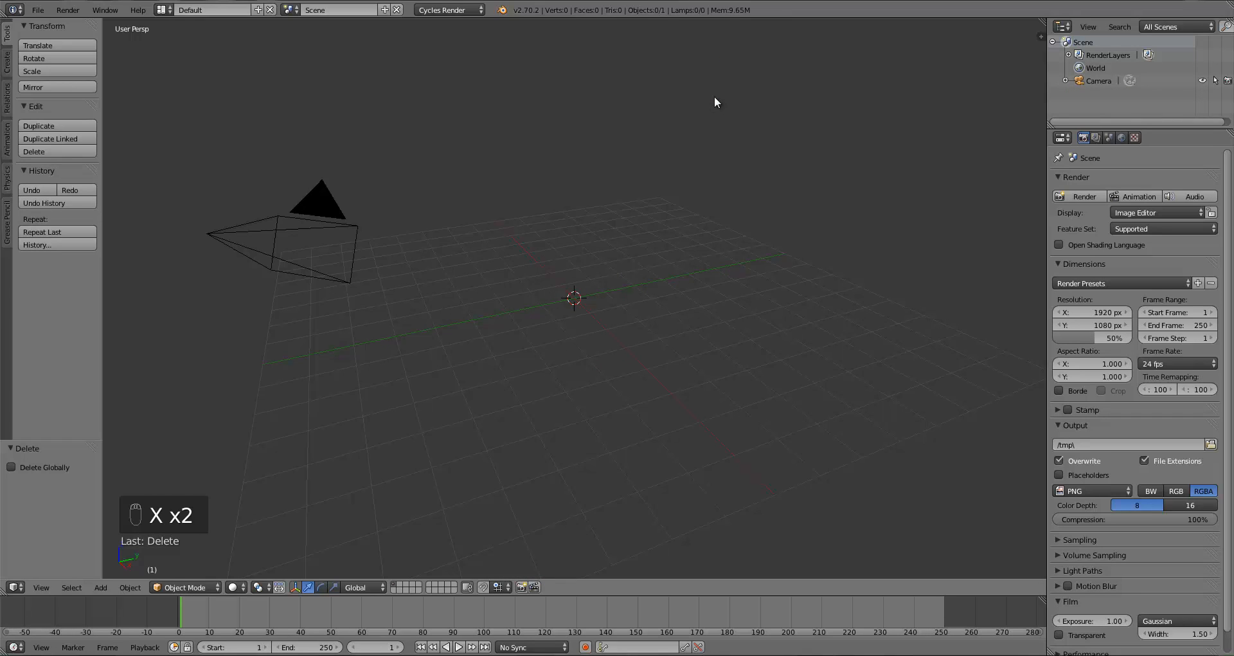
pyautogui.hotkey('shift', 'a')
pyautogui.moveTo(714, 98)
pyautogui.click(767, 136)
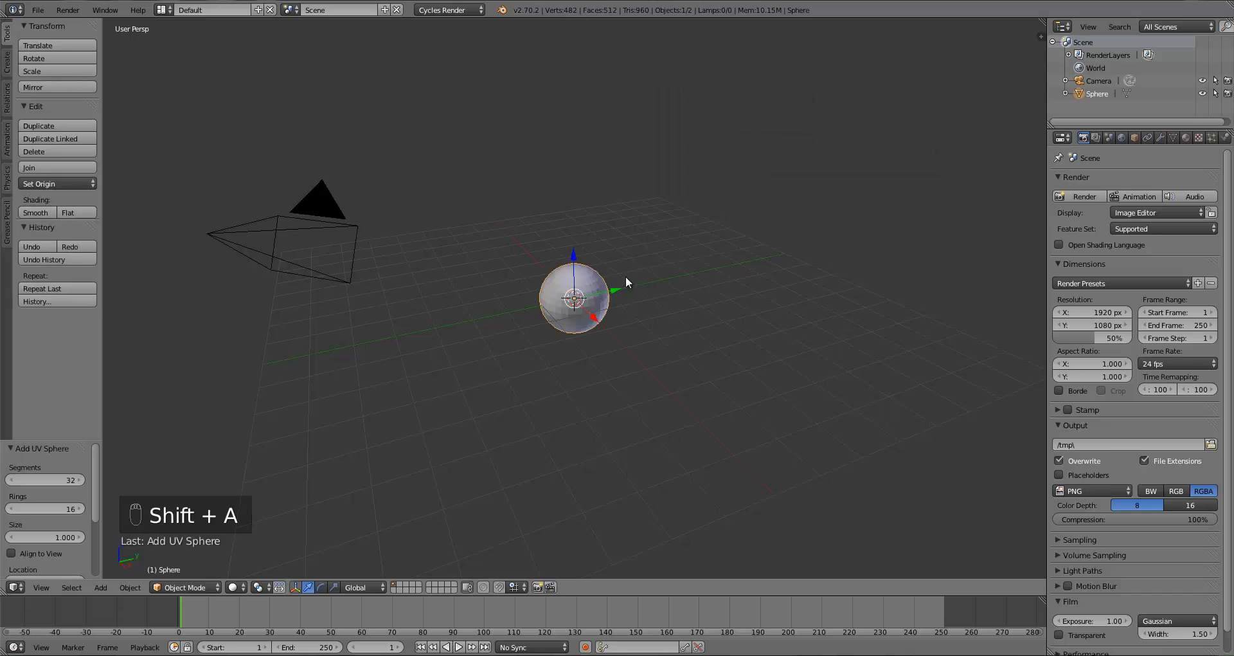
pyautogui.press('KP_1')
pyautogui.press('KP_5')
pyautogui.scroll(7, 612, 289)
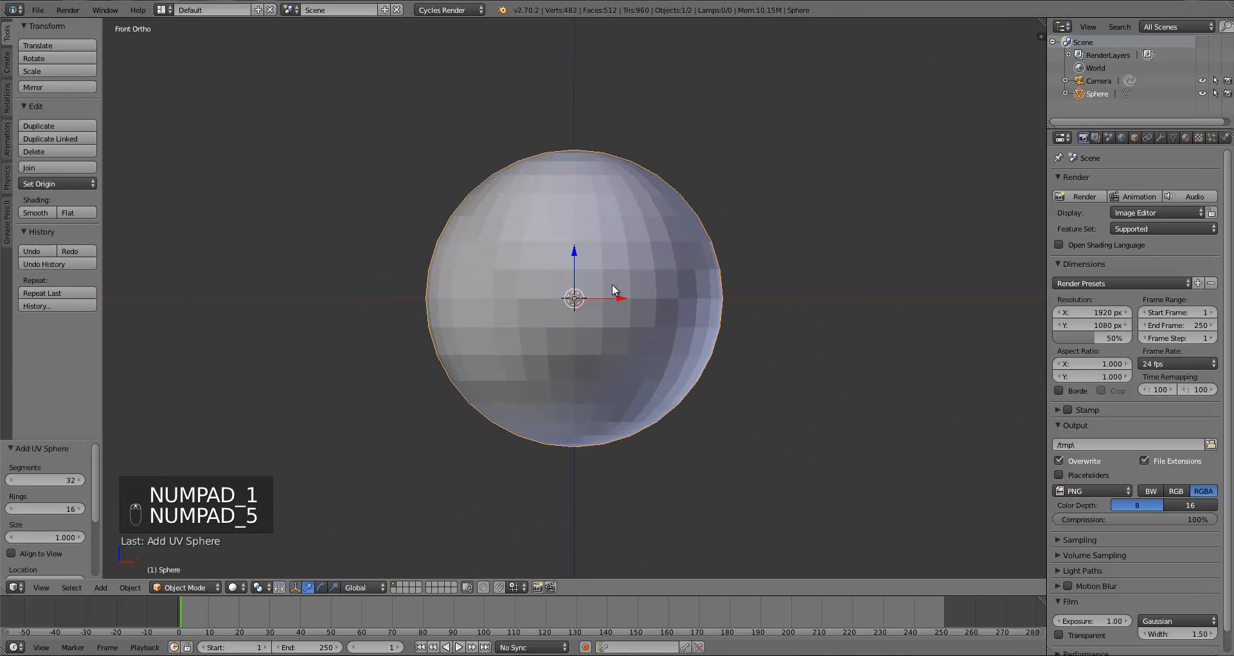
pyautogui.scroll(-3, 612, 289)
pyautogui.press('x')
pyautogui.click(612, 291)
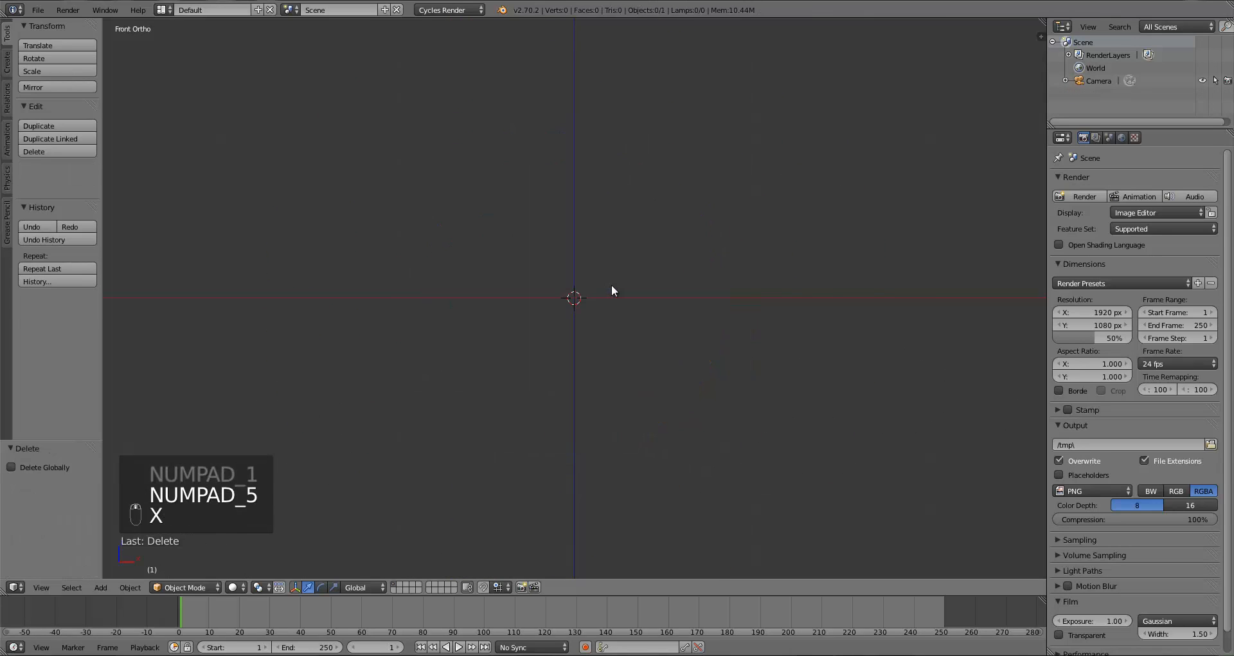
# Step: Add an ico sphere at the scene's centre with 4 subdivisions
pyautogui.hotkey('shift', 'a')
pyautogui.click(648, 336)
pyautogui.moveTo(611, 279); pyautogui.dragTo(591, 302, button='middle')
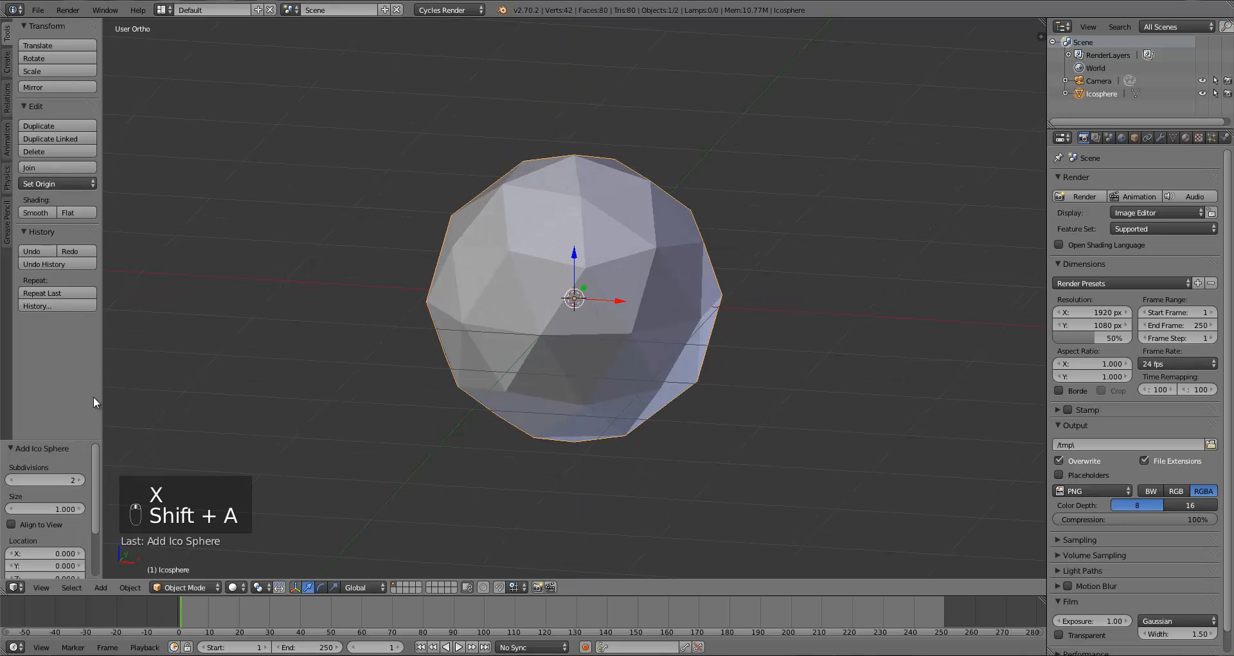
pyautogui.click(81, 479)
pyautogui.click(82, 478)
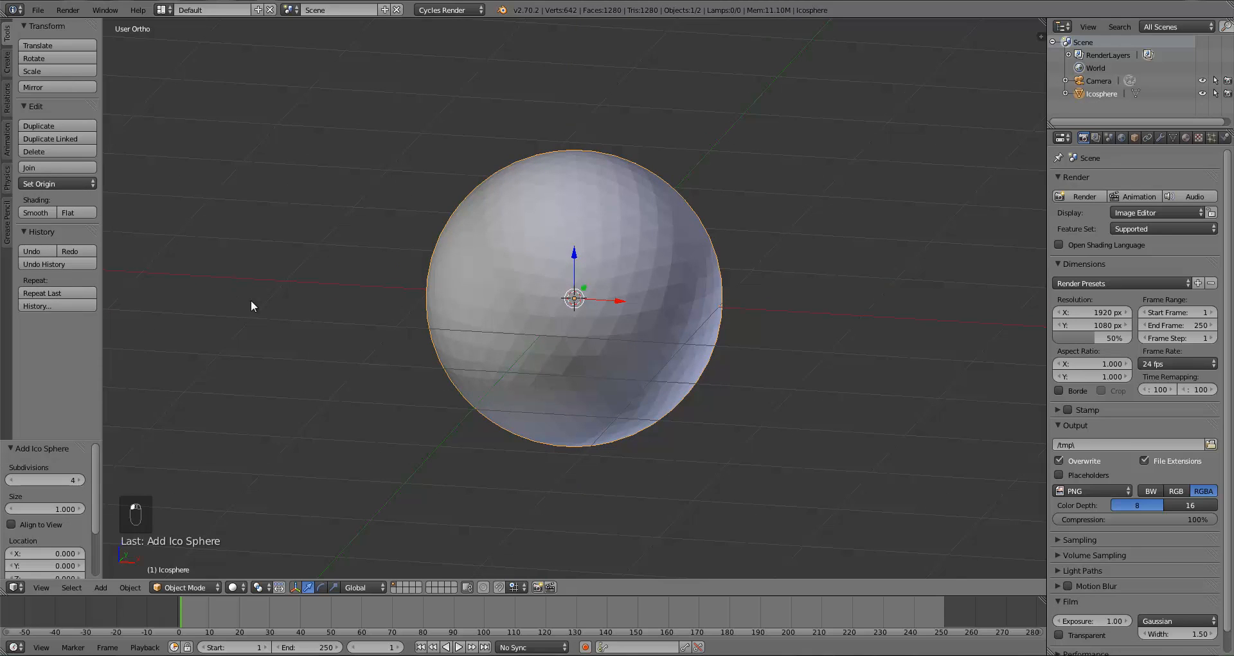
# Step: Apply smooth shading to the ico sphere and inspect its surface
pyautogui.click(29, 213)
pyautogui.moveTo(542, 288); pyautogui.dragTo(511, 331, button='middle')
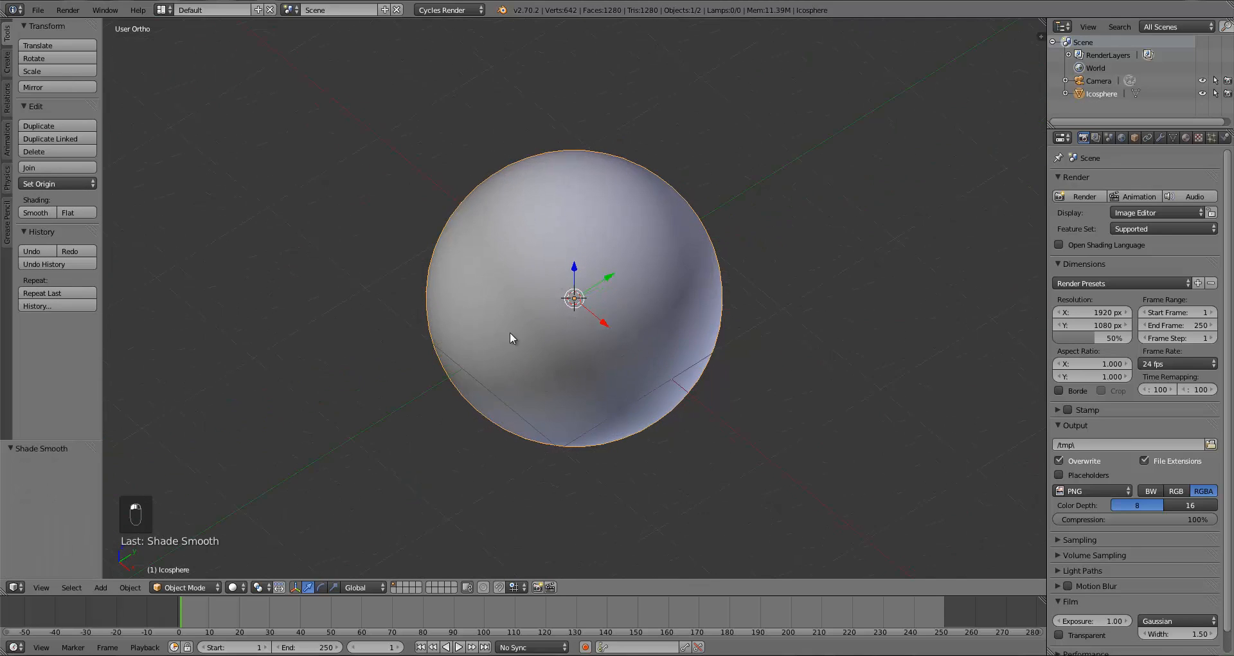
pyautogui.moveTo(530, 242); pyautogui.dragTo(453, 280, button='middle')
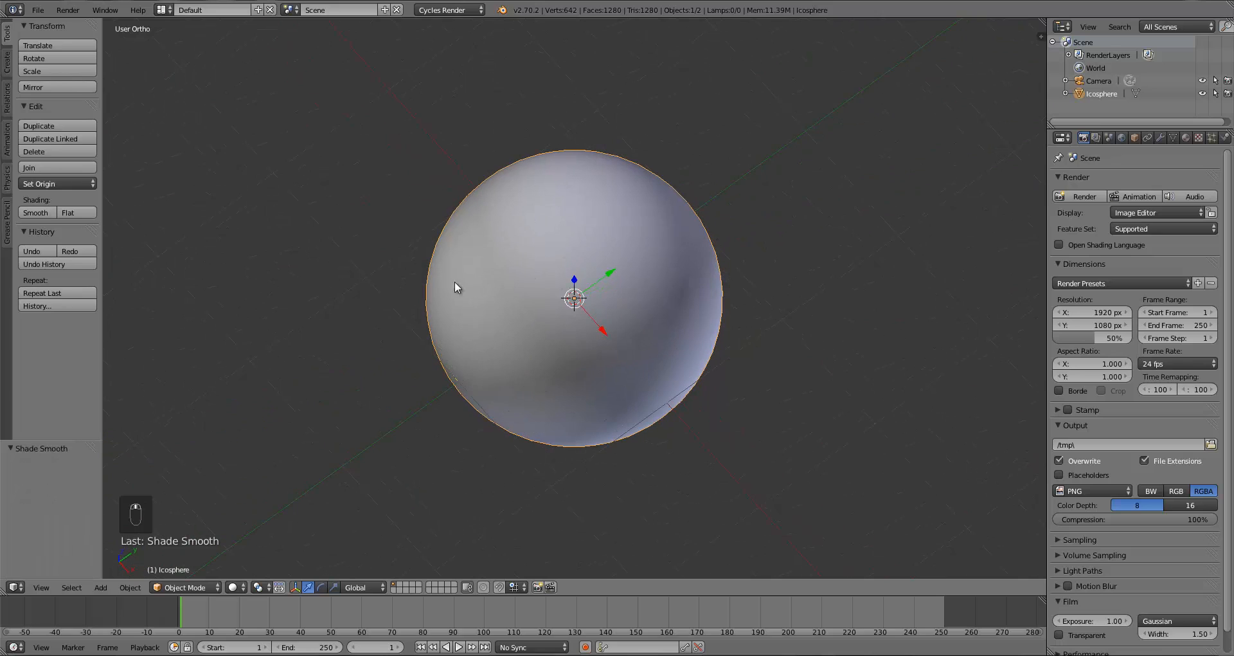
# Step: Add a Subdivision Surface modifier to the ico sphere with 2 view subdivisions
pyautogui.click(1161, 138)
pyautogui.click(1106, 181)
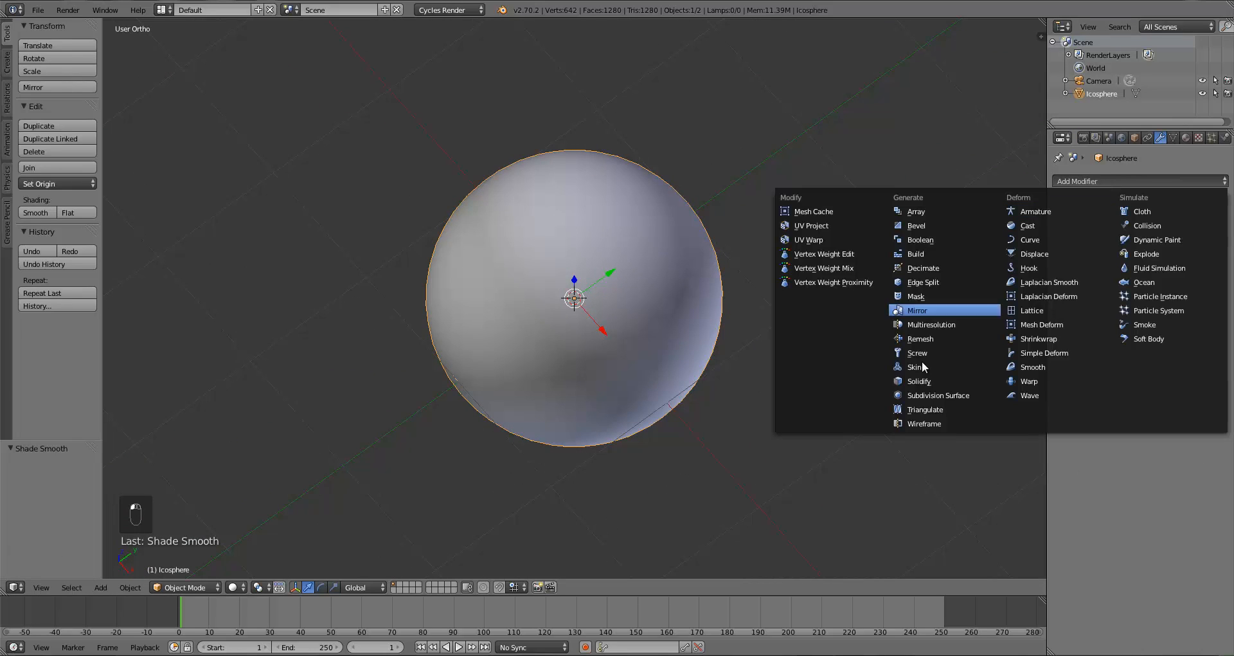
pyautogui.click(943, 394)
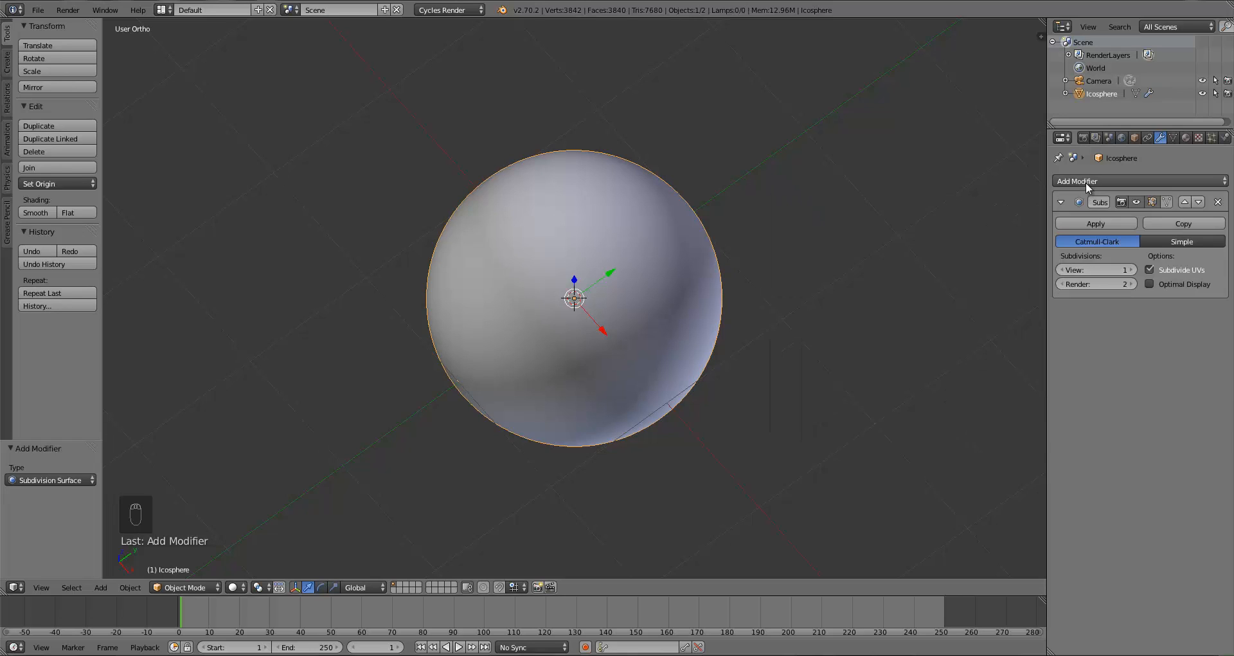
pyautogui.click(1130, 270)
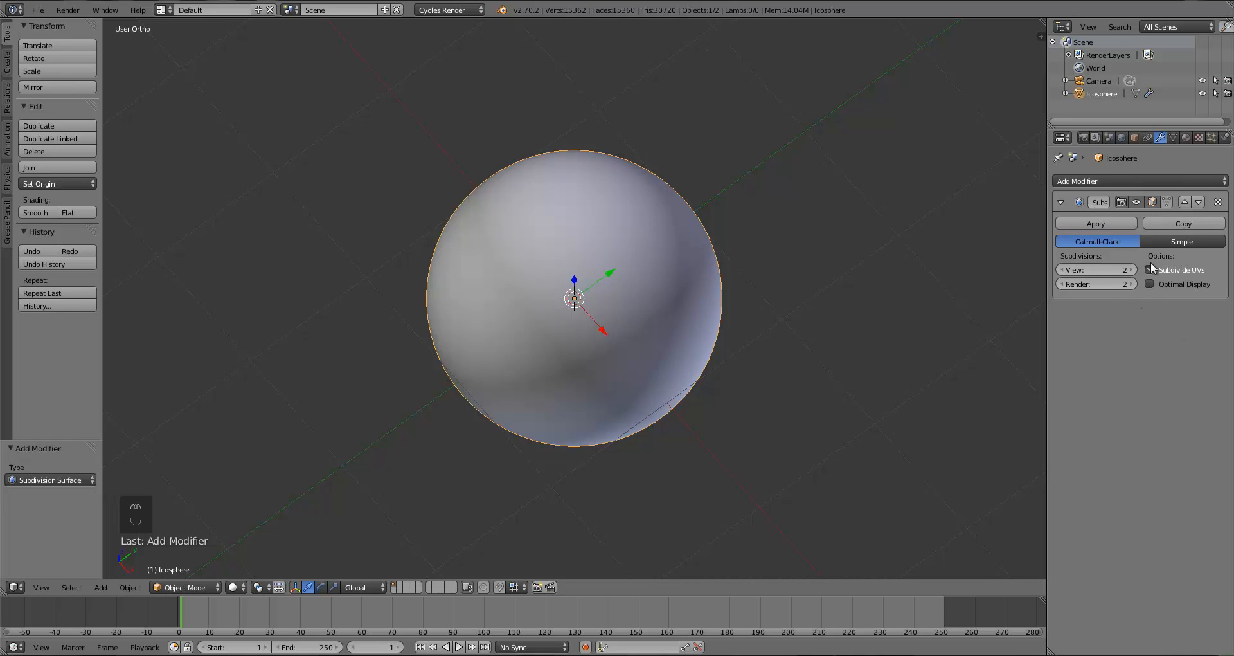
# Step: Set the sphere's Subdivision Surface view and render subdivisions to 3 and enable Optimal Display
pyautogui.moveTo(678, 353); pyautogui.dragTo(621, 276, button='middle')
pyautogui.scroll(-3, 659, 319)
pyautogui.press('KP_1')
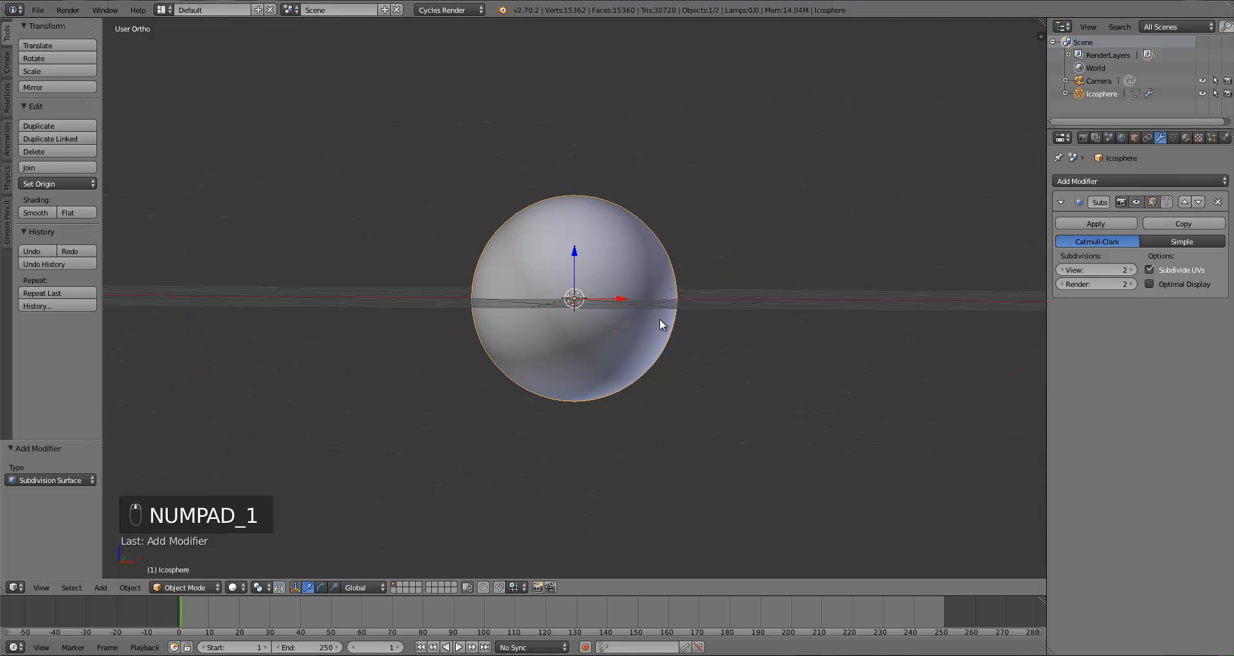
pyautogui.click(1131, 270)
pyautogui.click(1132, 284)
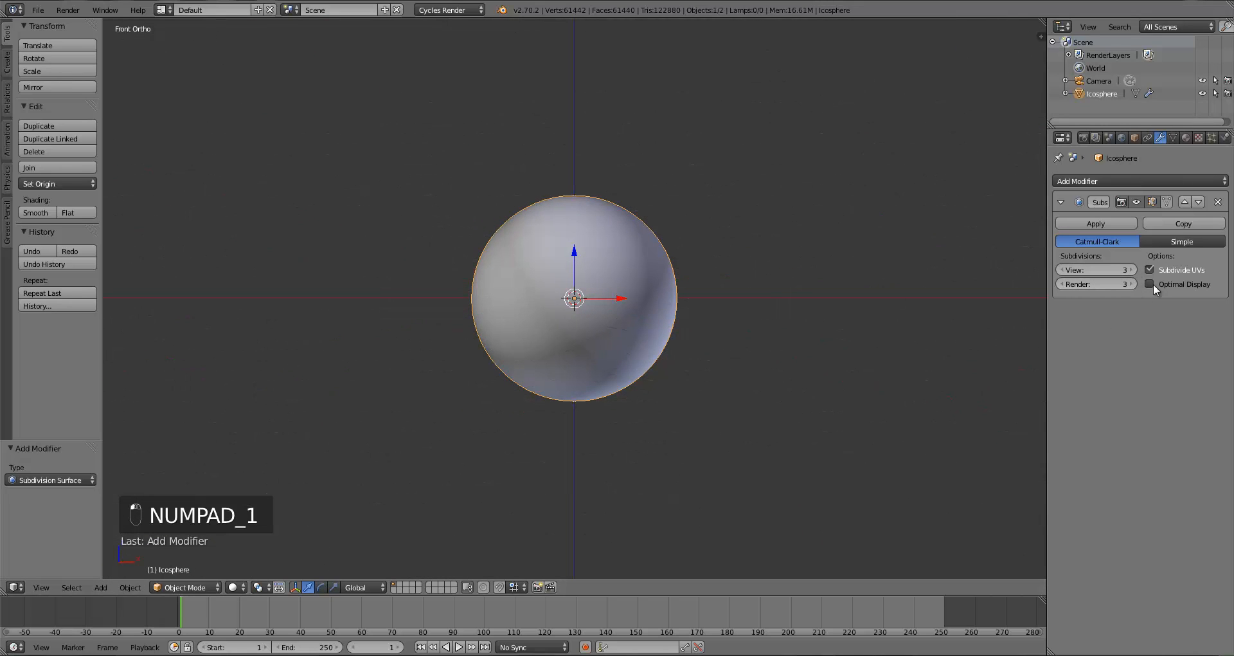
pyautogui.click(1150, 284)
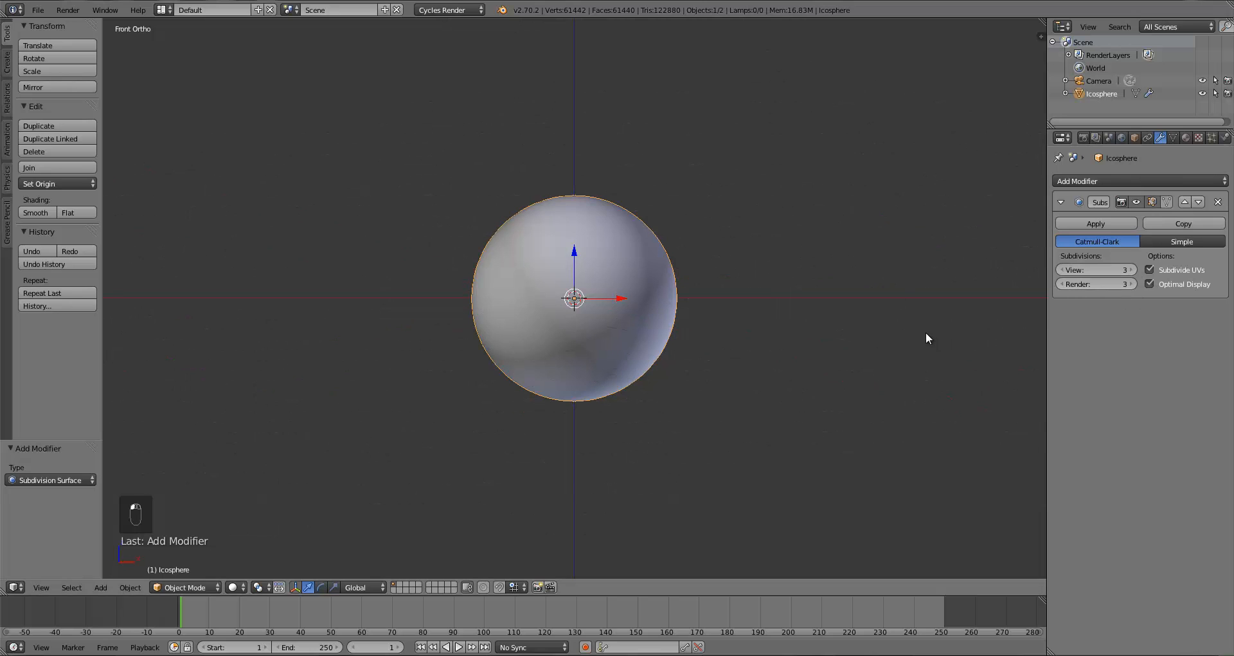
# Step: Examine the sphere's smoothed surface and outline from an oblique angle and from the front
pyautogui.moveTo(717, 306); pyautogui.dragTo(650, 349, button='middle')
pyautogui.press('KP_1')
pyautogui.moveTo(633, 295); pyautogui.dragTo(611, 359, button='middle')
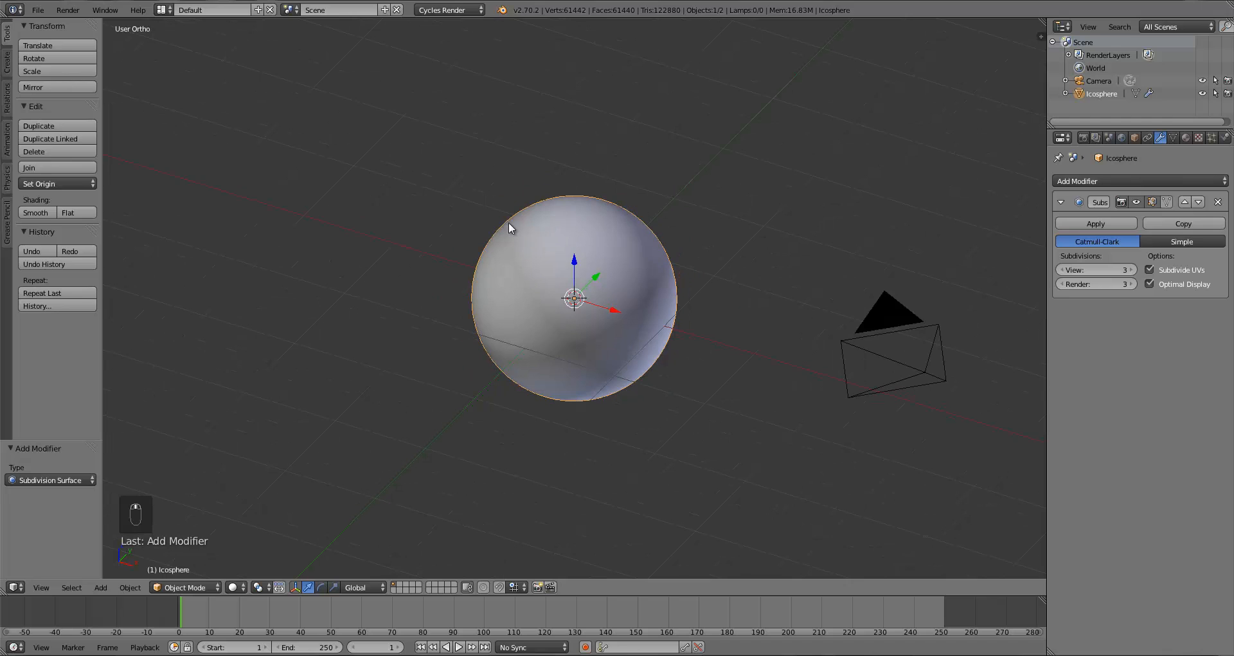
pyautogui.press('KP_1')
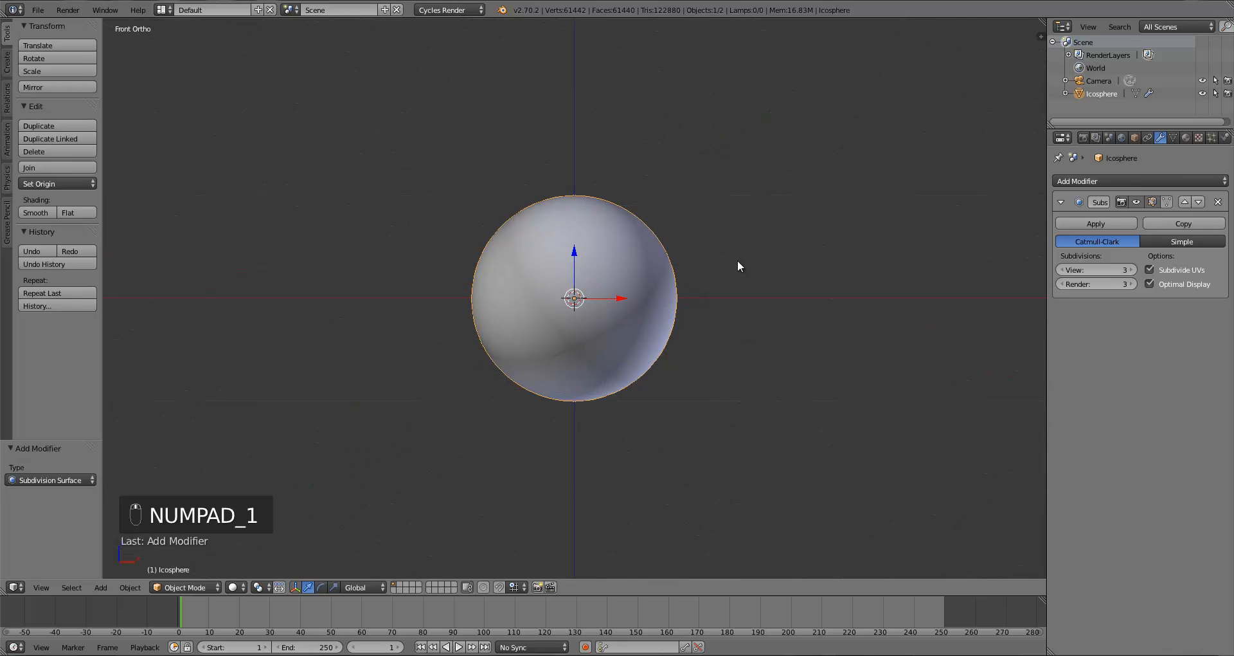
pyautogui.scroll(5, 722, 260)
pyautogui.scroll(-2, 722, 259)
pyautogui.scroll(1, 722, 260)
pyautogui.scroll(-1, 722, 260)
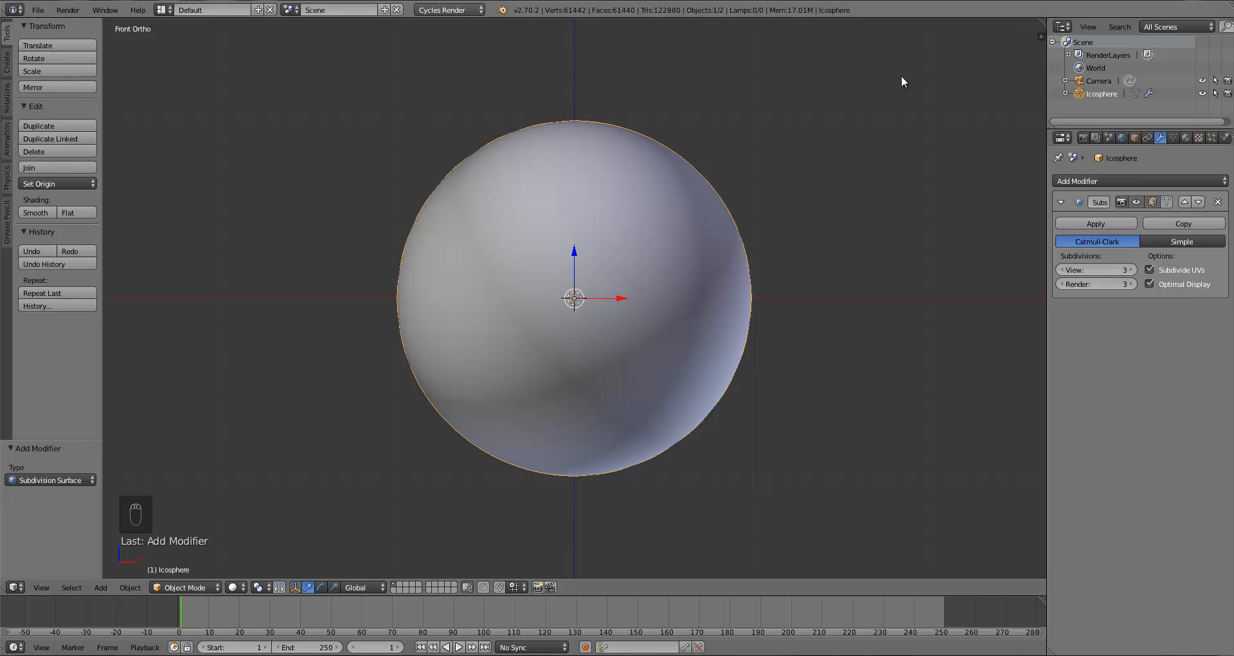
# Step: Add a plane in front view and move it about 9.25 units along X and 5.45 units along Z
pyautogui.scroll(-9, 642, 254)
pyautogui.press('a')
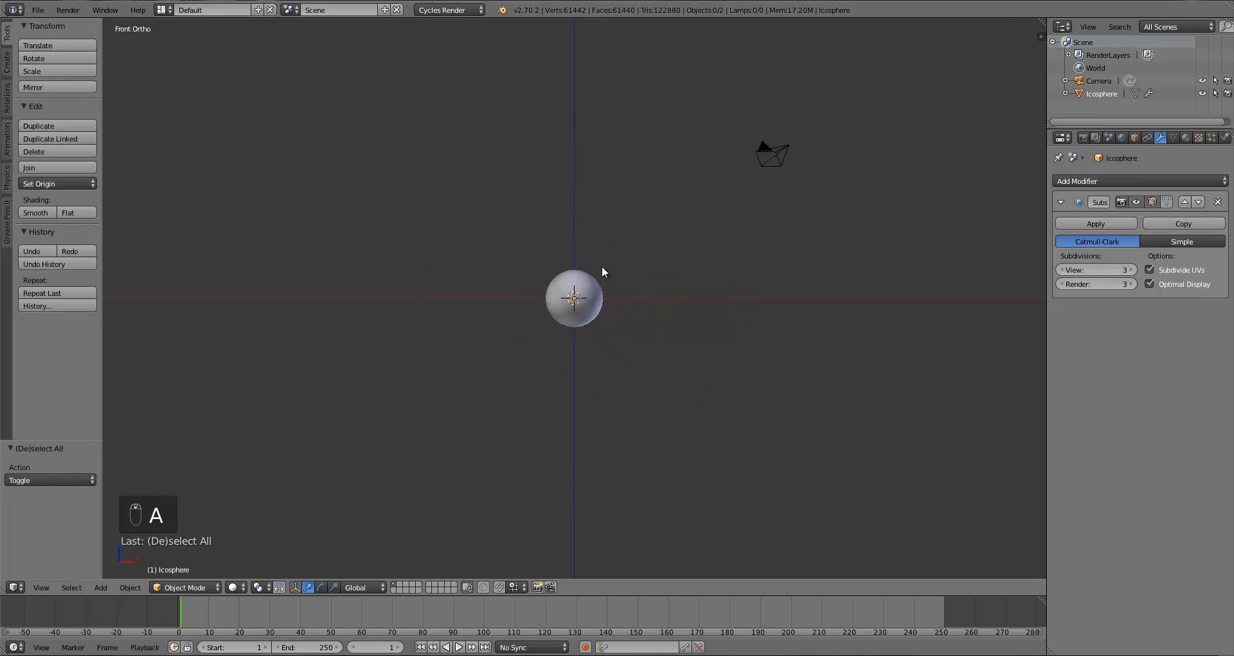
pyautogui.hotkey('shift', 'a')
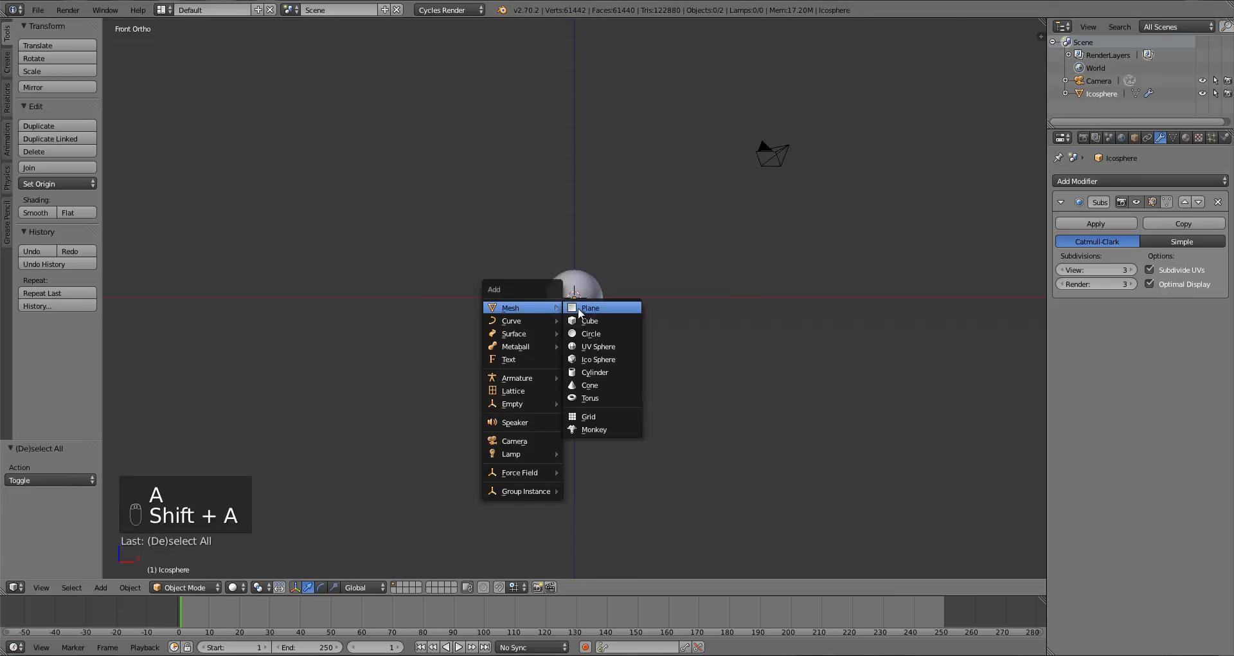
pyautogui.click(577, 307)
pyautogui.scroll(-2, 587, 336)
pyautogui.press('g')
pyautogui.click(777, 232)
# Step: Rotate the plane about 57° to face the sphere and move it farther up and away
pyautogui.press('r')
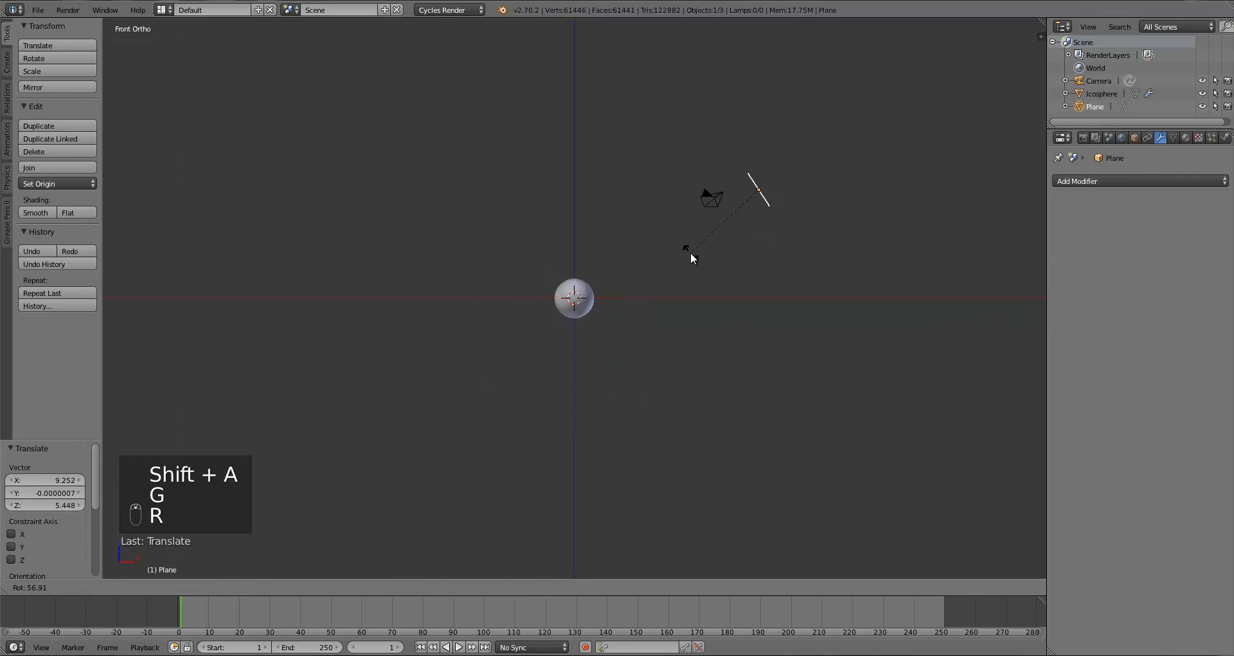
pyautogui.click(690, 253)
pyautogui.press('g')
pyautogui.click(793, 325)
pyautogui.press('g')
pyautogui.click(804, 310)
# Step: Scale the plane down, shift it about 0.39 units outward along X, and rotate it by about 2.7°
pyautogui.press('s')
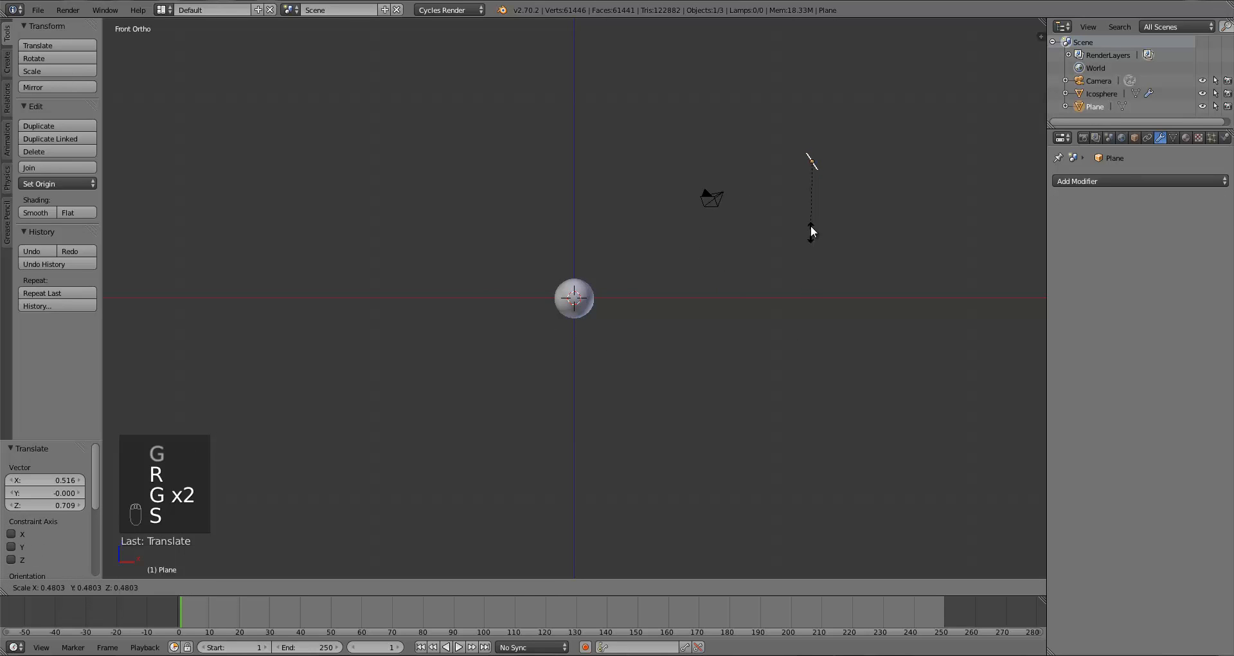
pyautogui.click(815, 239)
pyautogui.press('s')
pyautogui.click(824, 238)
pyautogui.press('g')
pyautogui.press('s')
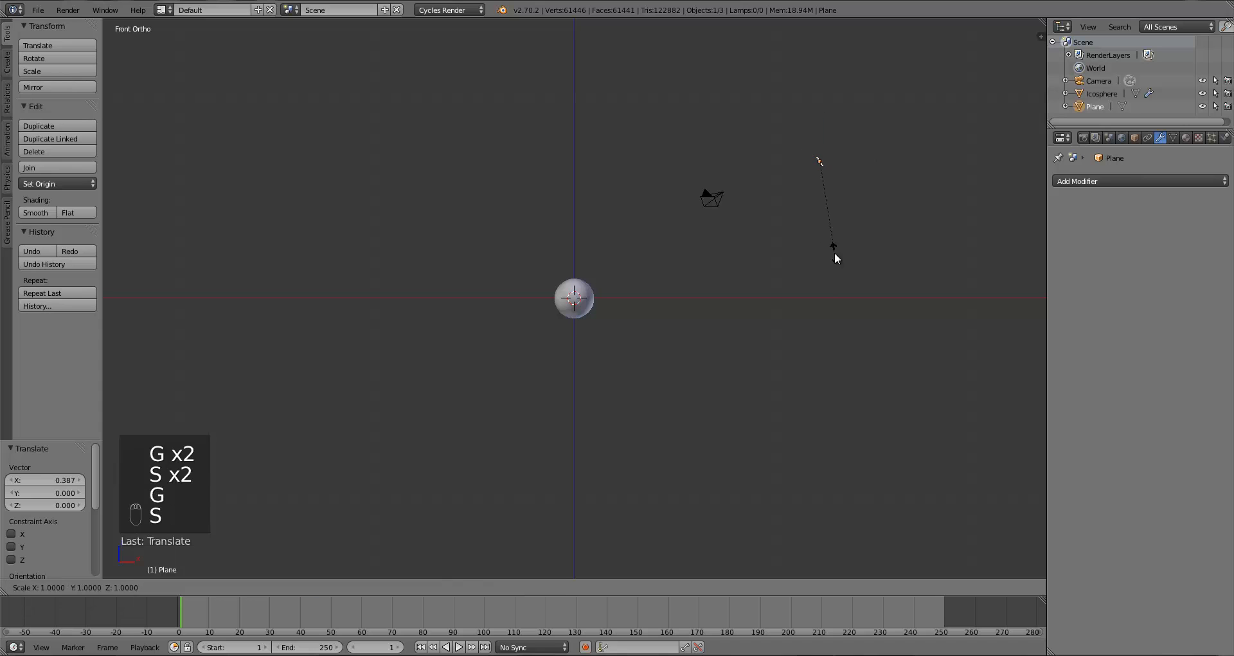
pyautogui.press('r')
pyautogui.click(830, 250)
# Step: Switch the 3D view to Rendered shading with the sphere seen from an angle
pyautogui.moveTo(830, 251); pyautogui.dragTo(668, 365, button='middle')
pyautogui.scroll(4, 668, 365)
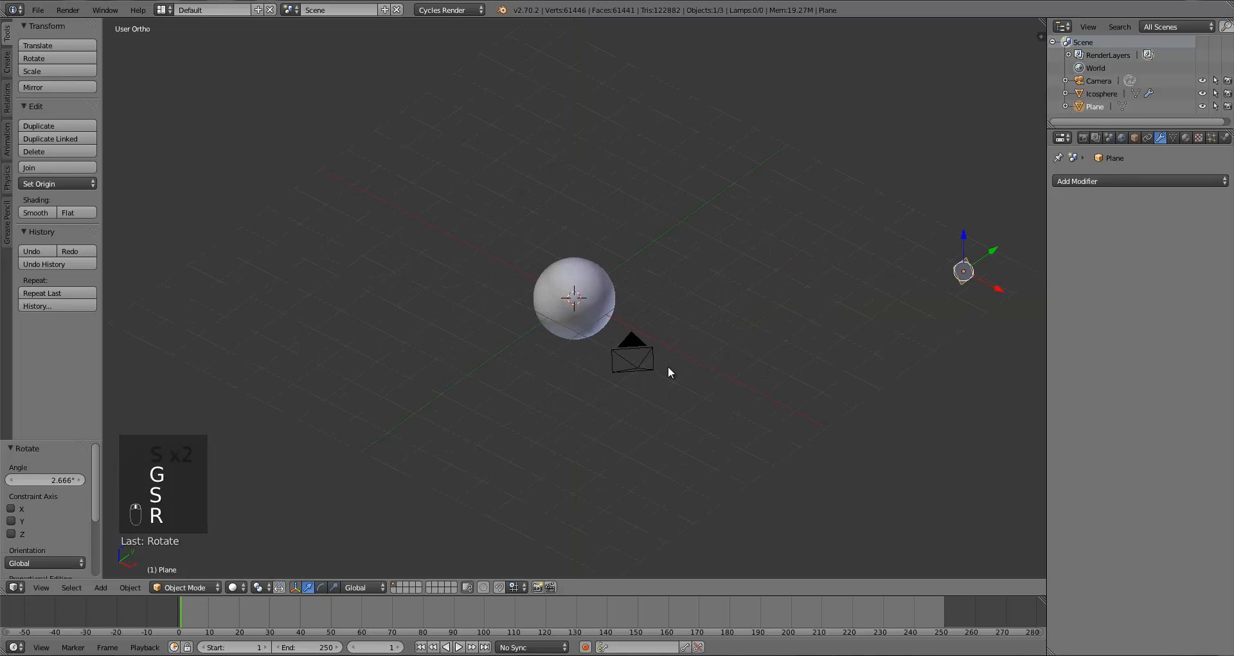
pyautogui.click(235, 587)
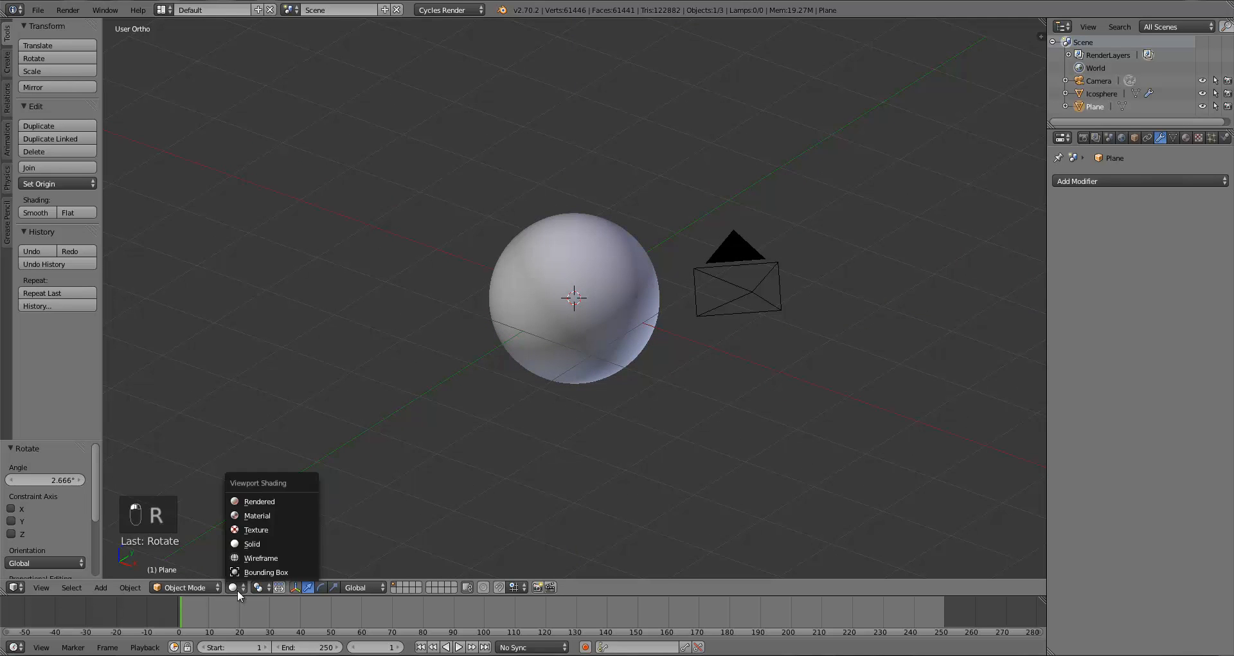
pyautogui.click(269, 502)
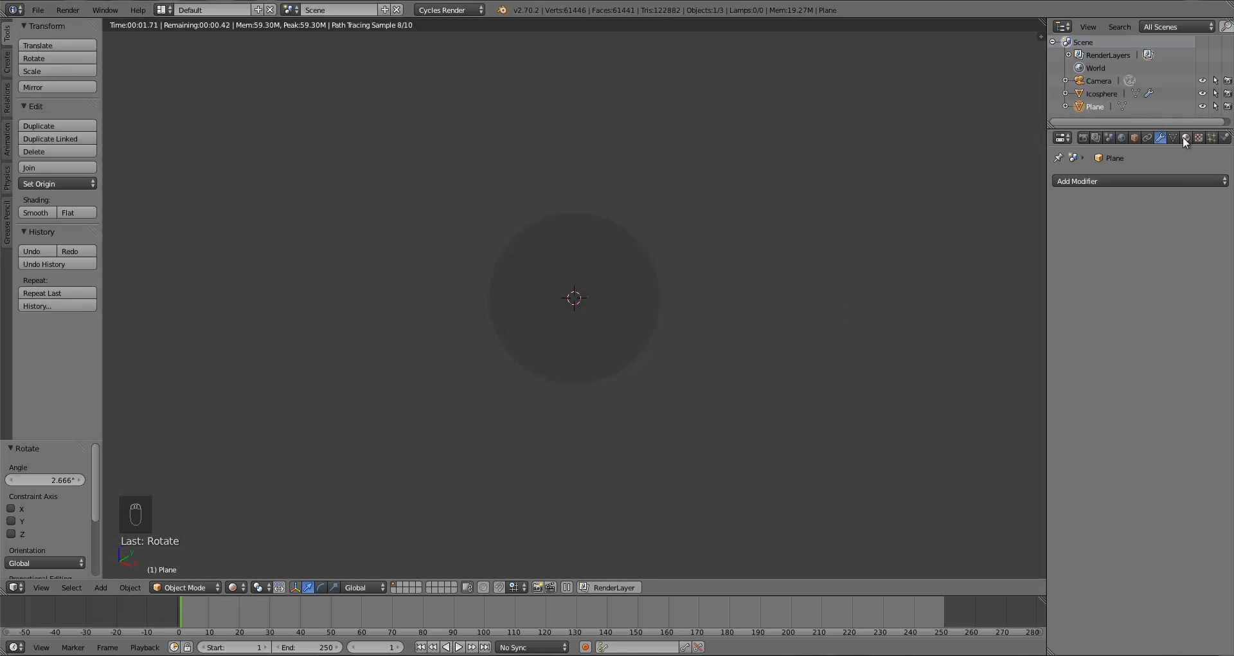
# Step: Create a new material for the plane and name it Sun
pyautogui.click(1185, 137)
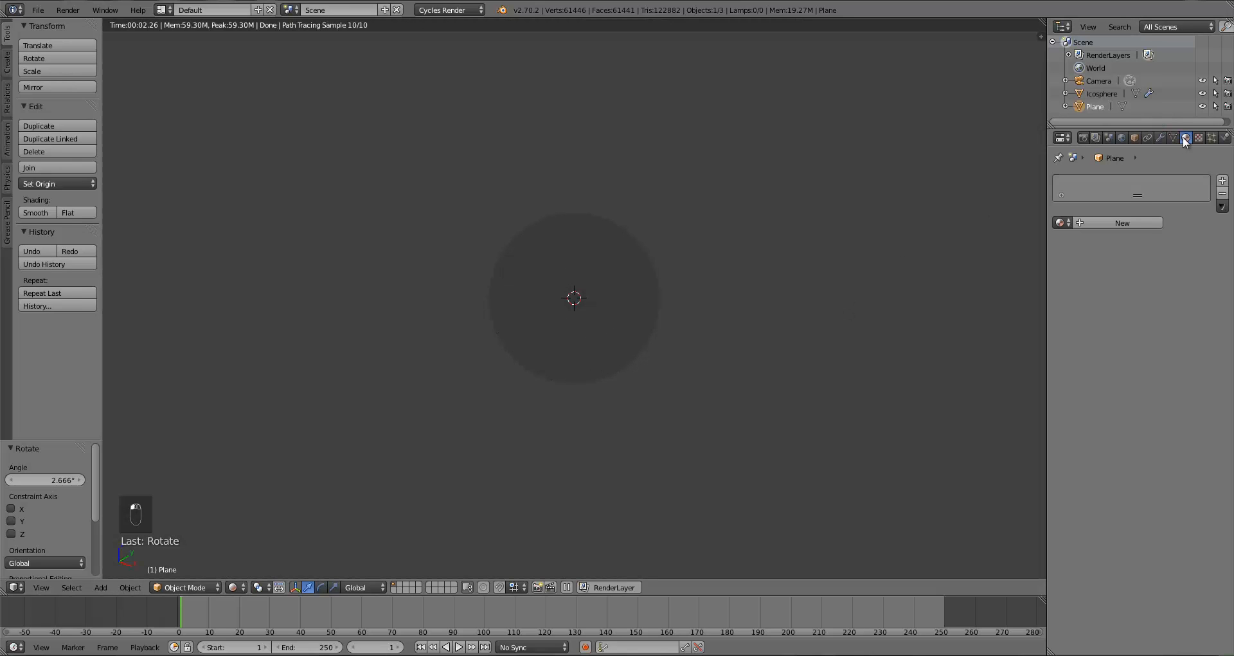
pyautogui.click(1116, 224)
pyautogui.click(1101, 222)
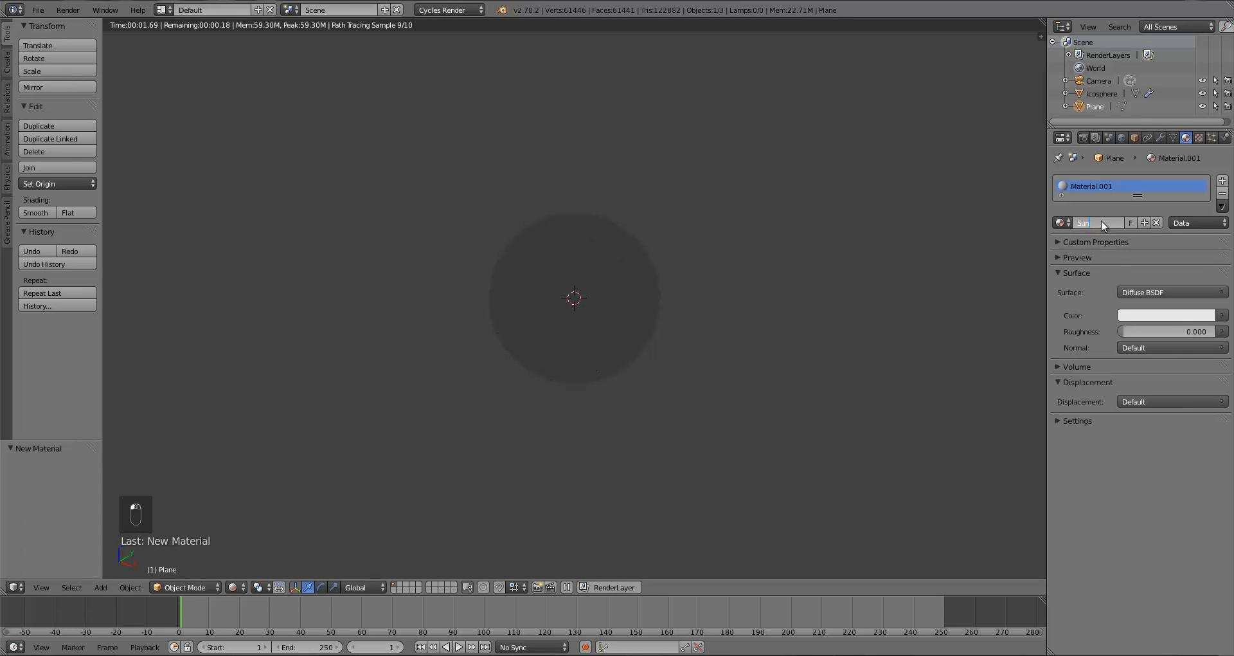
pyautogui.write('Sun')
pyautogui.press('Return')
# Step: Give the Sun material a very pale warm white colour and change its surface shader to Emission
pyautogui.click(1150, 314)
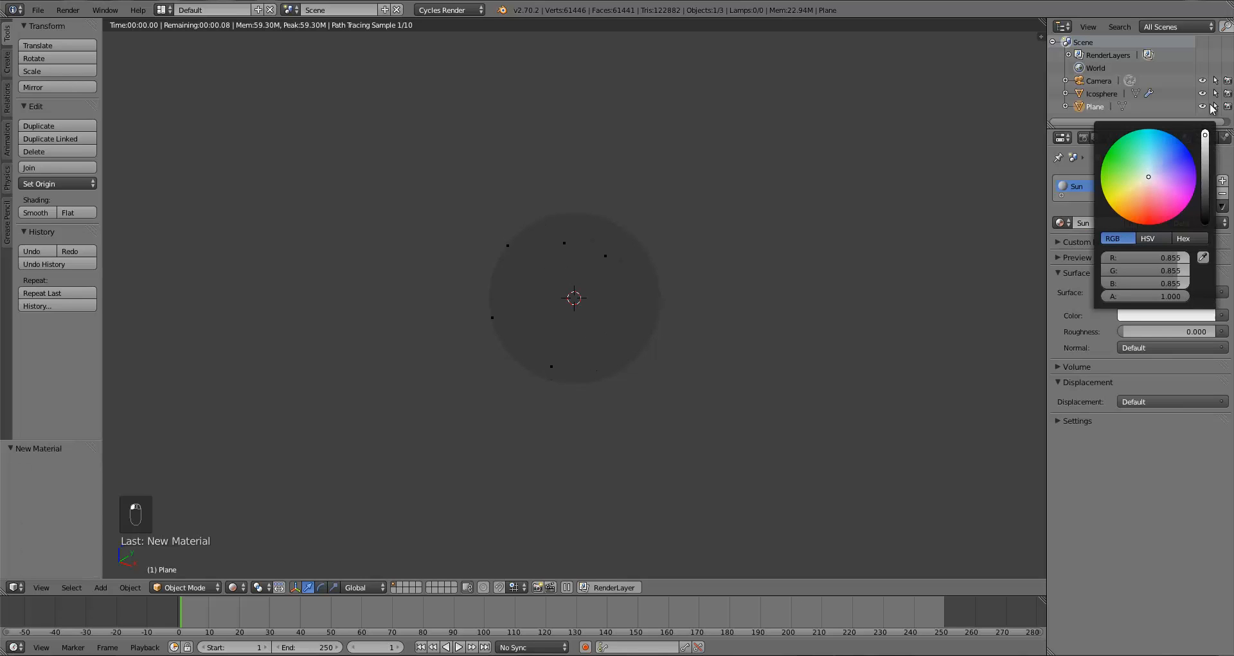
pyautogui.click(1148, 178)
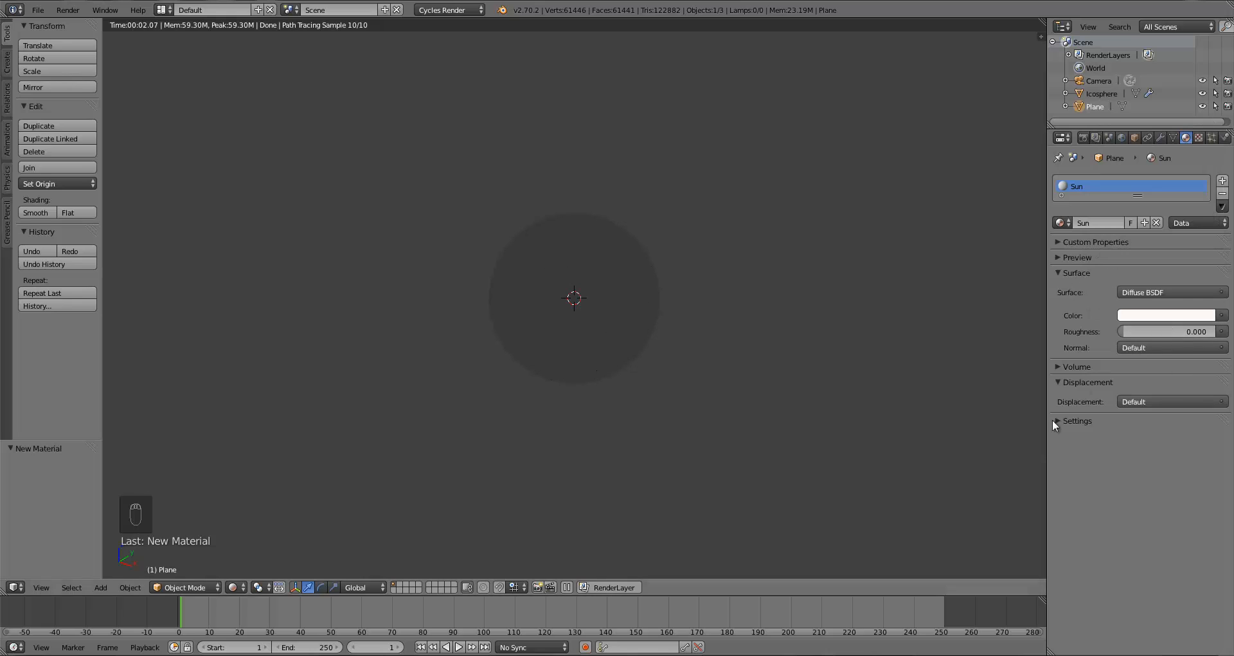
pyautogui.click(1125, 293)
pyautogui.click(1047, 352)
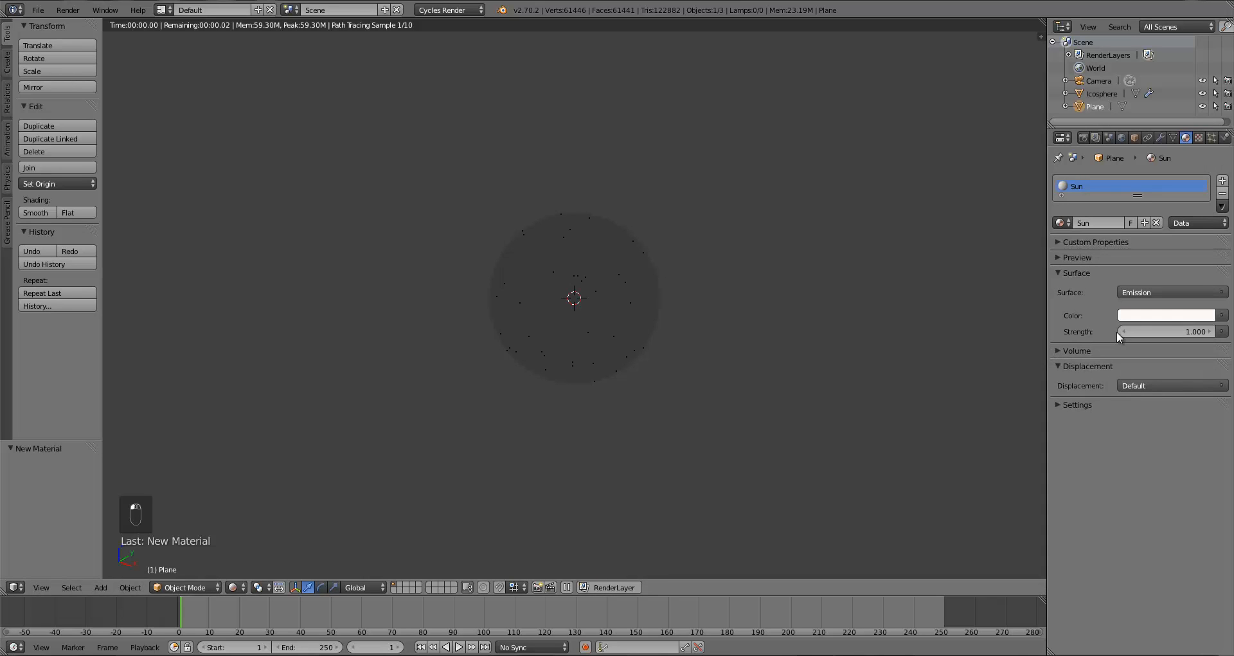
# Step: Try emission strengths of 100, 1000 and slightly above for the Sun material
pyautogui.click(1178, 330)
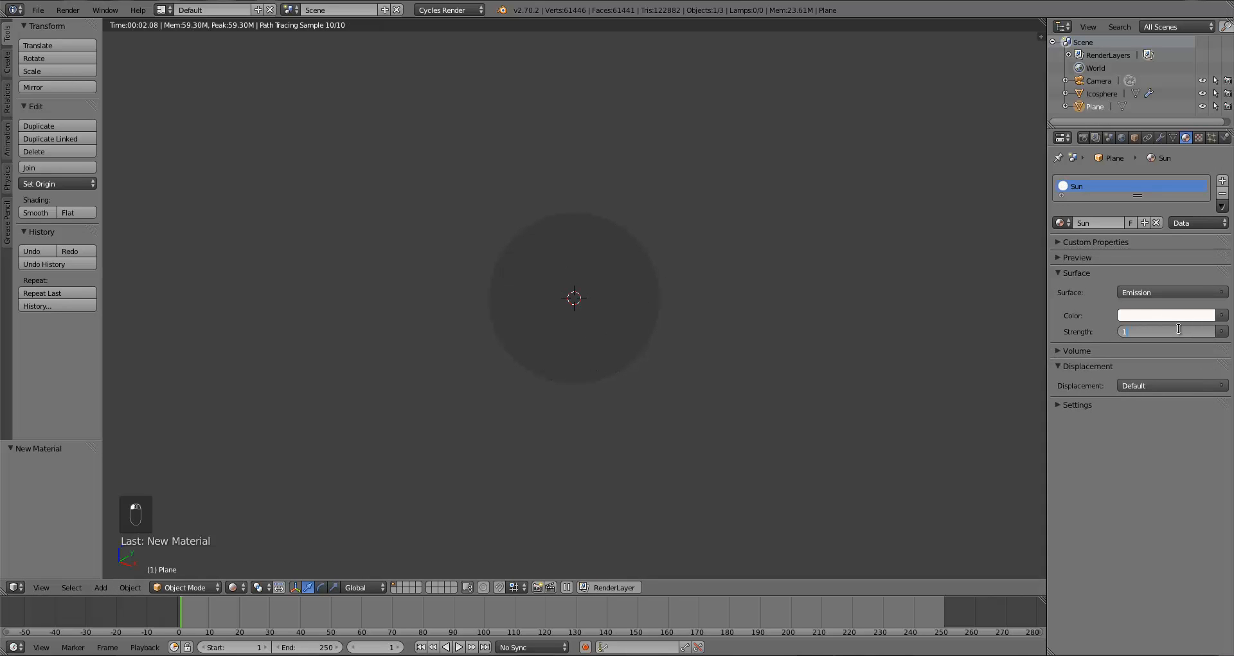
pyautogui.write('100')
pyautogui.press('Return')
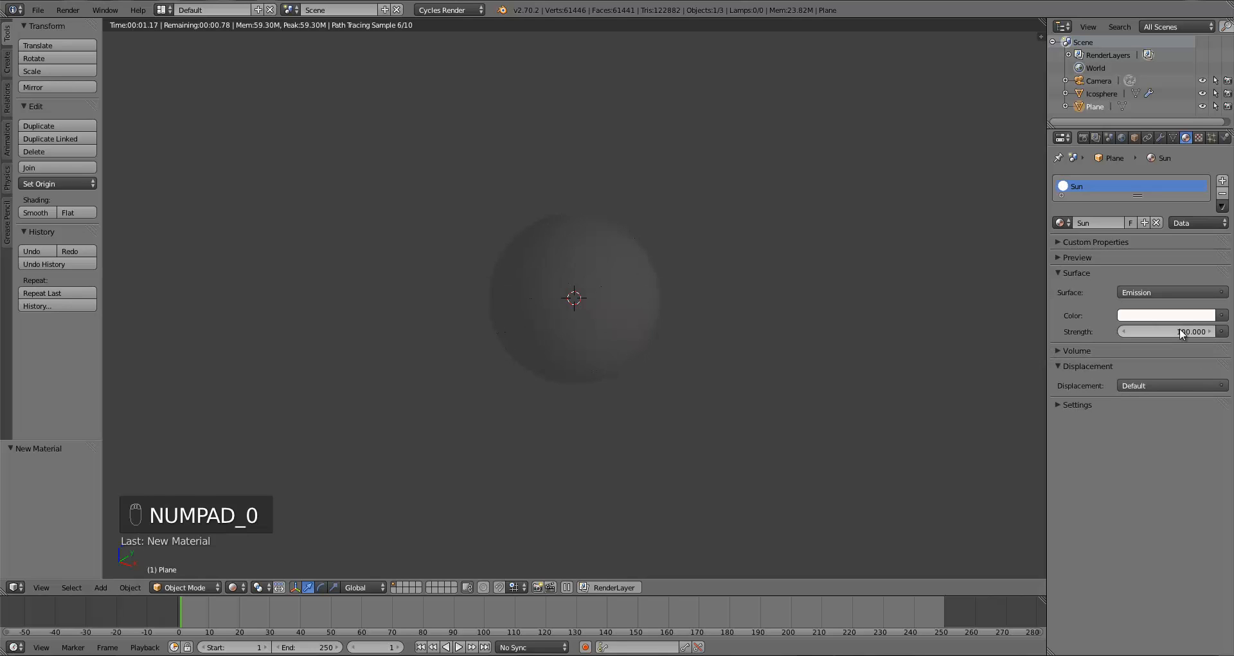
pyautogui.click(1180, 331)
pyautogui.write('1000')
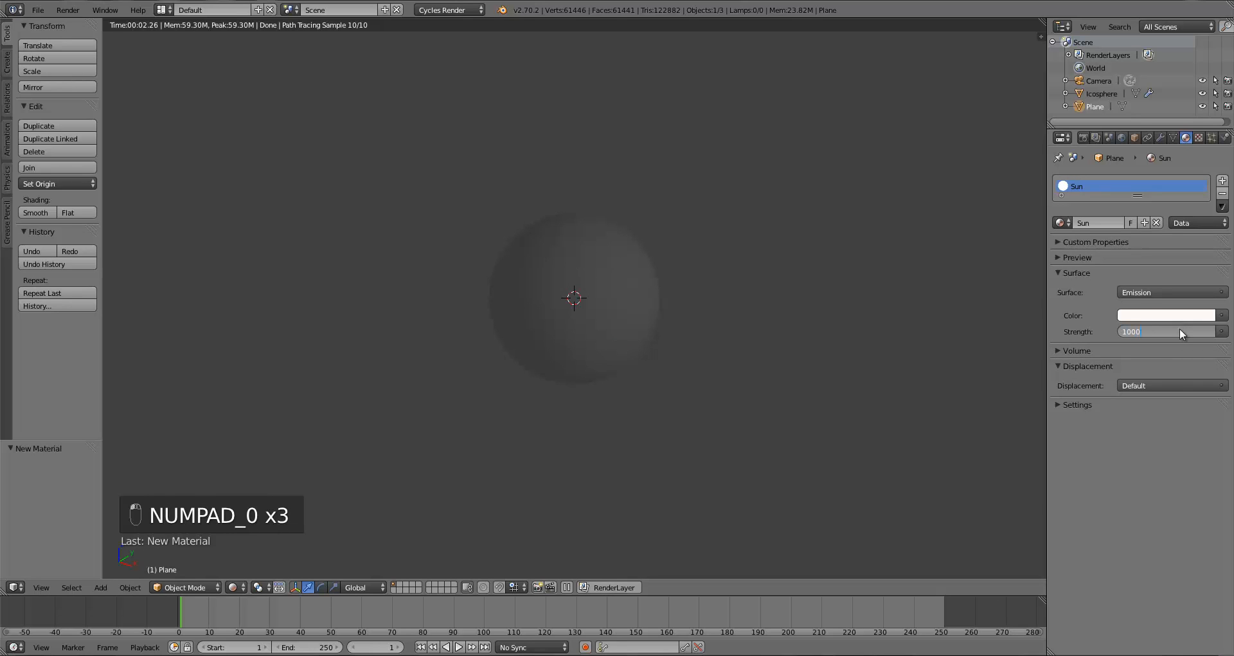
pyautogui.press('Return')
pyautogui.click(1180, 331)
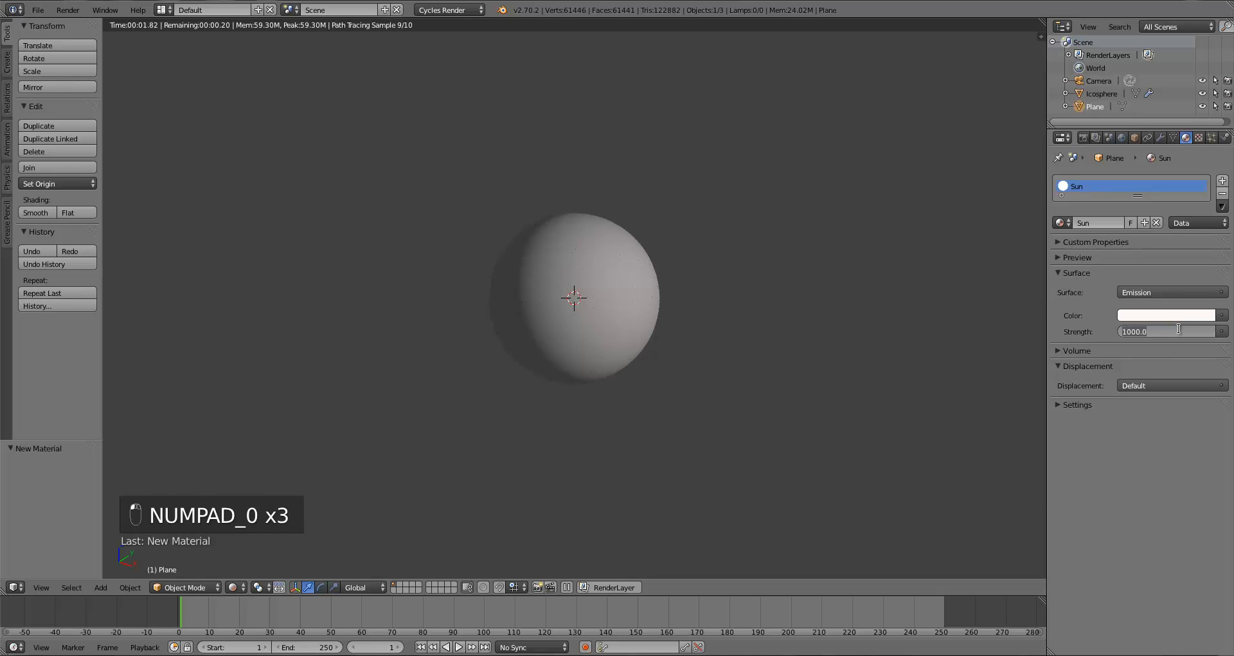
pyautogui.write('0')
pyautogui.press('Return')
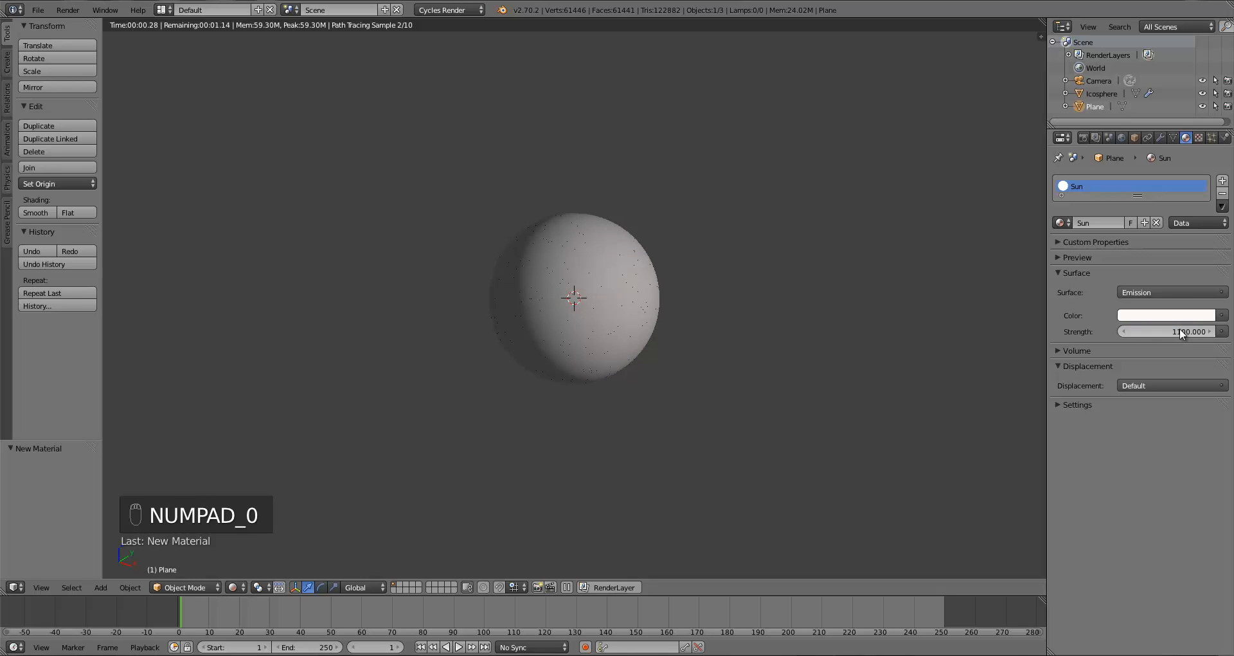
# Step: Set the Sun material's emission strength to 1250 and check the lighting on the sphere up close
pyautogui.click(1180, 331)
pyautogui.write('1250')
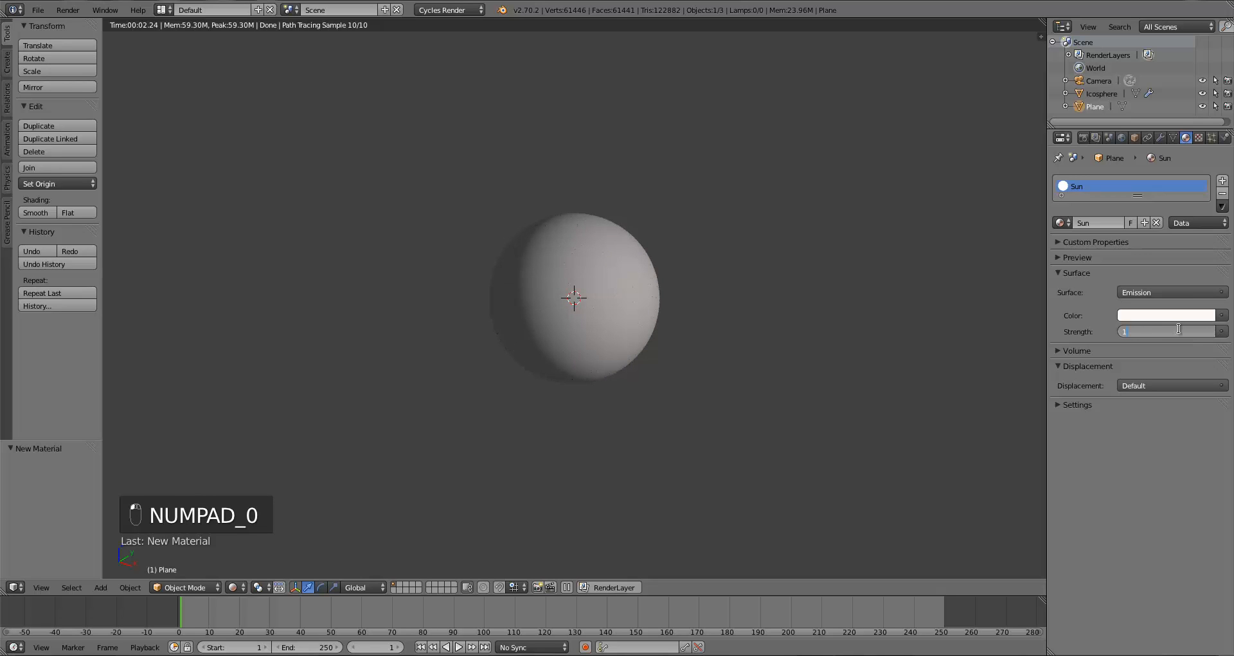
pyautogui.press('Return')
pyautogui.moveTo(620, 389); pyautogui.dragTo(680, 374, button='middle')
pyautogui.scroll(1, 572, 376)
pyautogui.scroll(2, 680, 379)
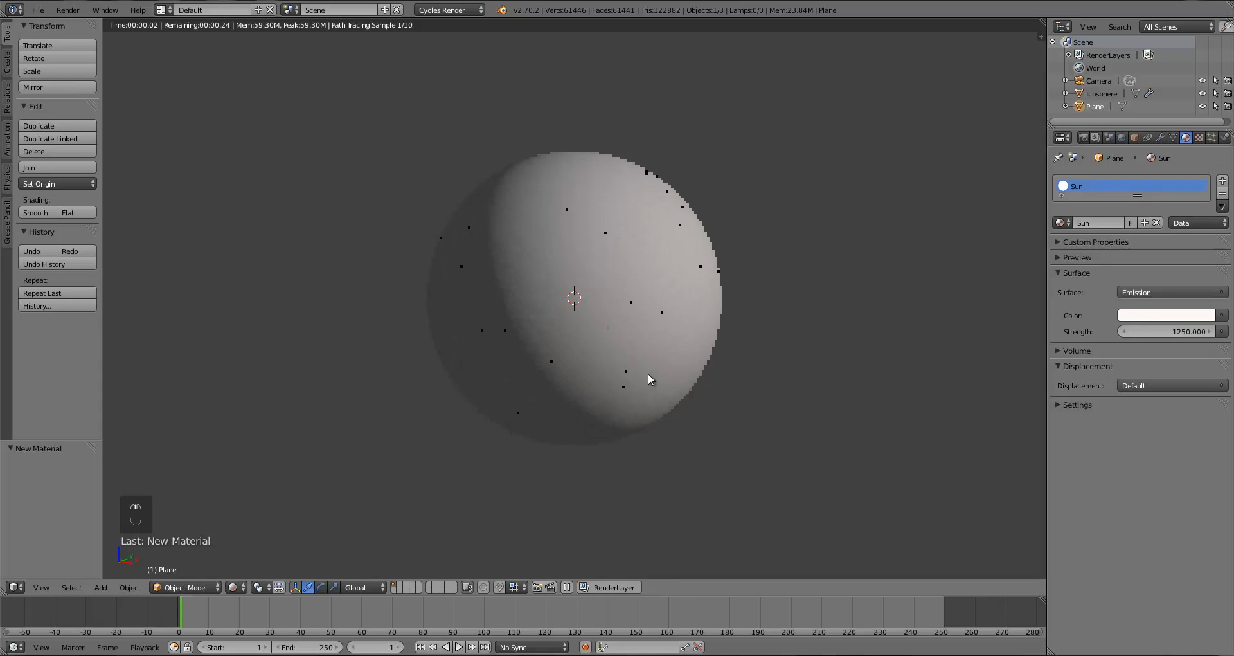
# Step: Select the ico sphere, split the 3D view horizontally, and turn the upper area into a Node Editor
pyautogui.rightClick(598, 257)
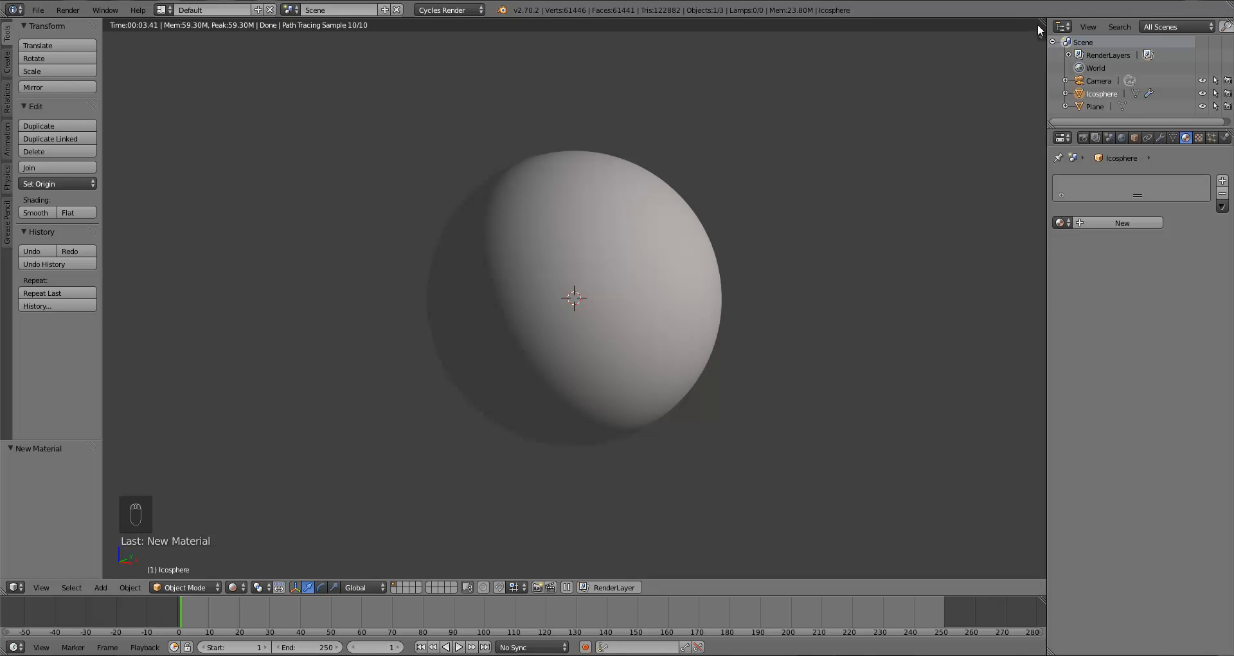
pyautogui.moveTo(1038, 25); pyautogui.dragTo(156, 266)
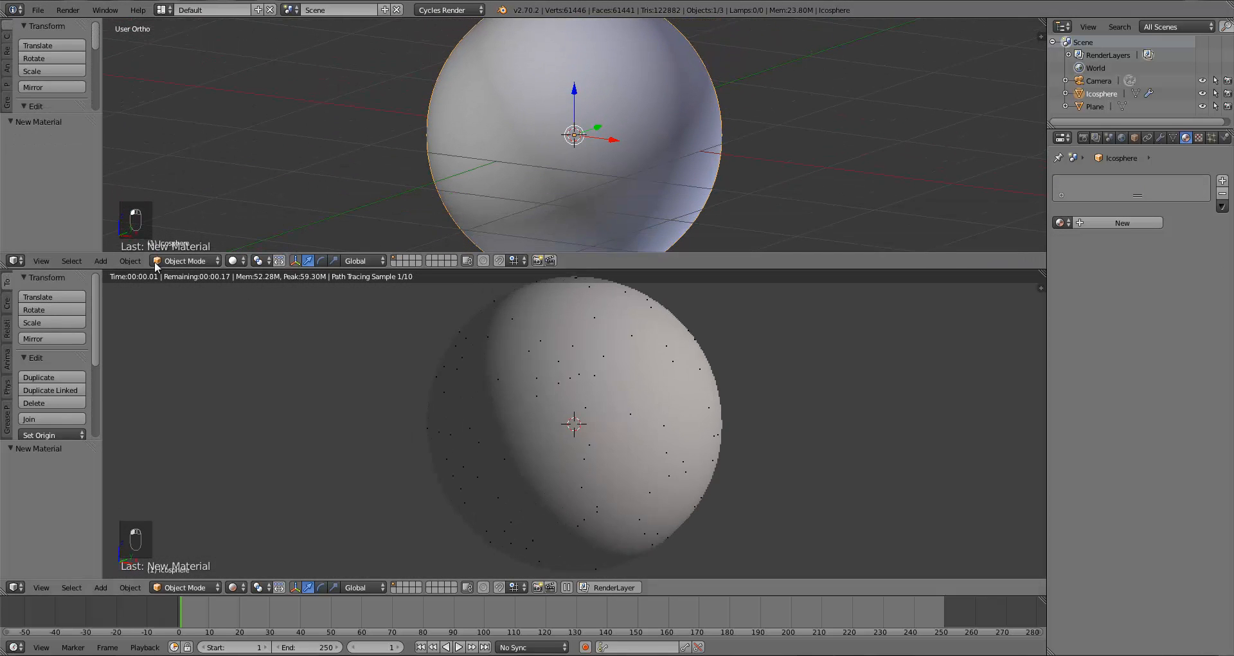
pyautogui.click(15, 260)
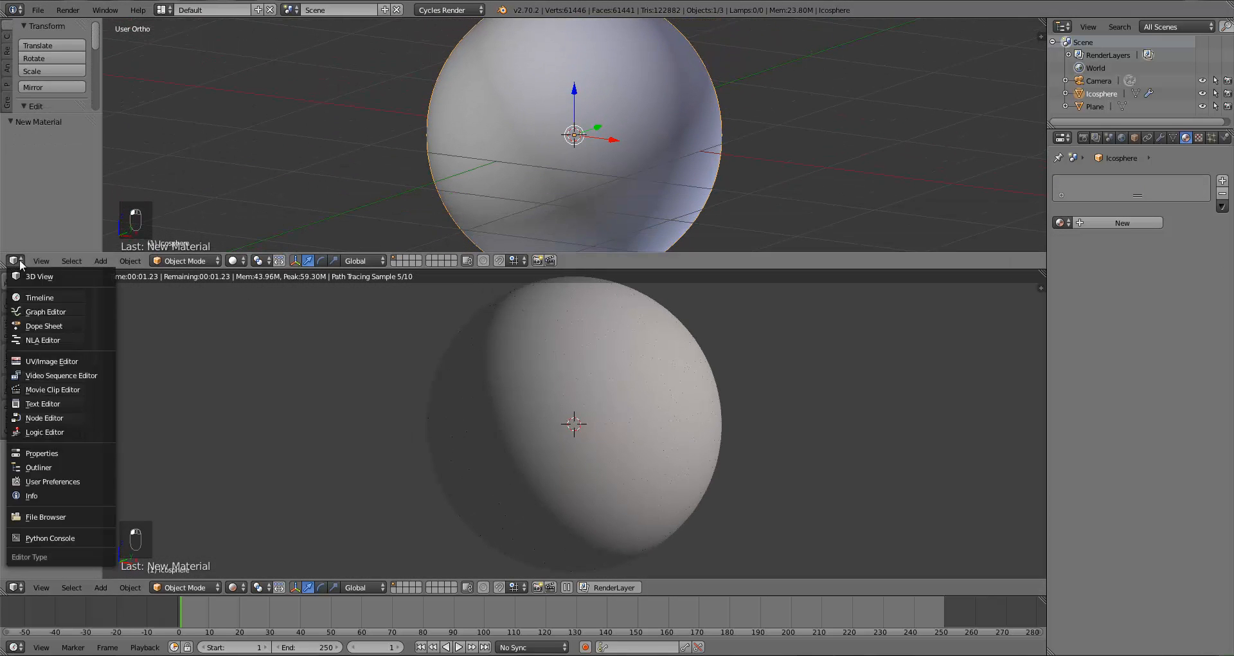
pyautogui.click(33, 417)
# Step: Create a new node material for the ico sphere and name it Planet
pyautogui.click(266, 261)
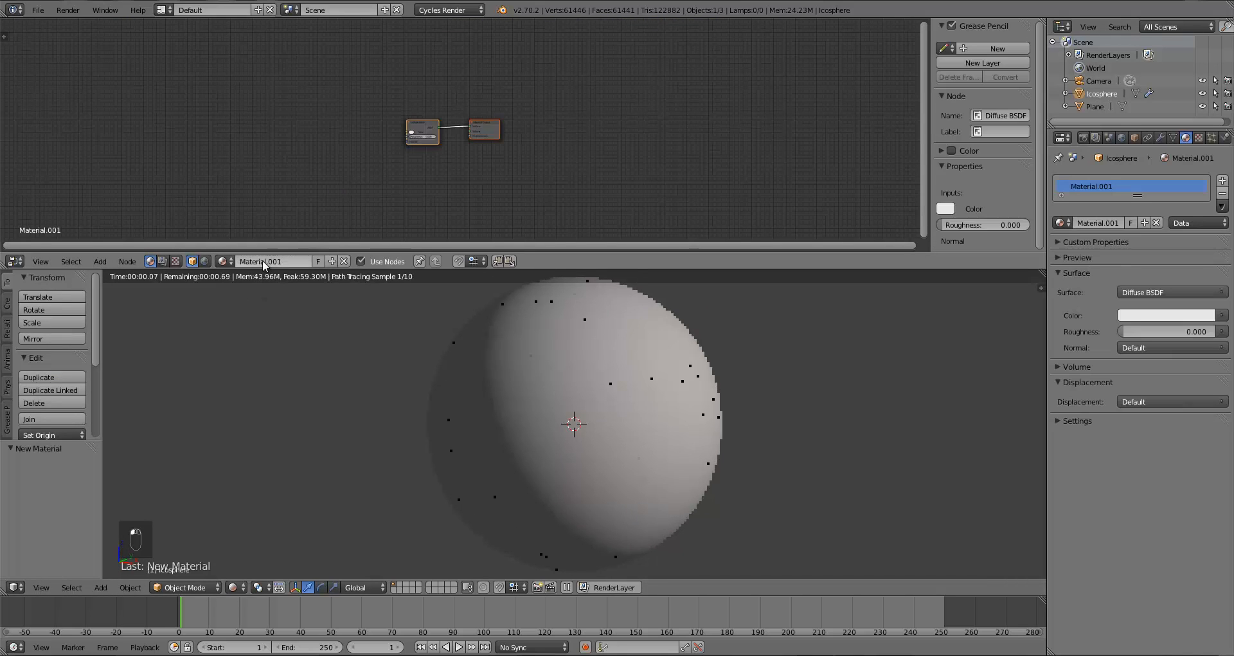
pyautogui.write('Planet')
pyautogui.press('Return')
# Step: Spread the Planet material's nodes apart, with Material Output farther right and Diffuse BSDF raised, leaving space between them
pyautogui.scroll(5, 441, 177)
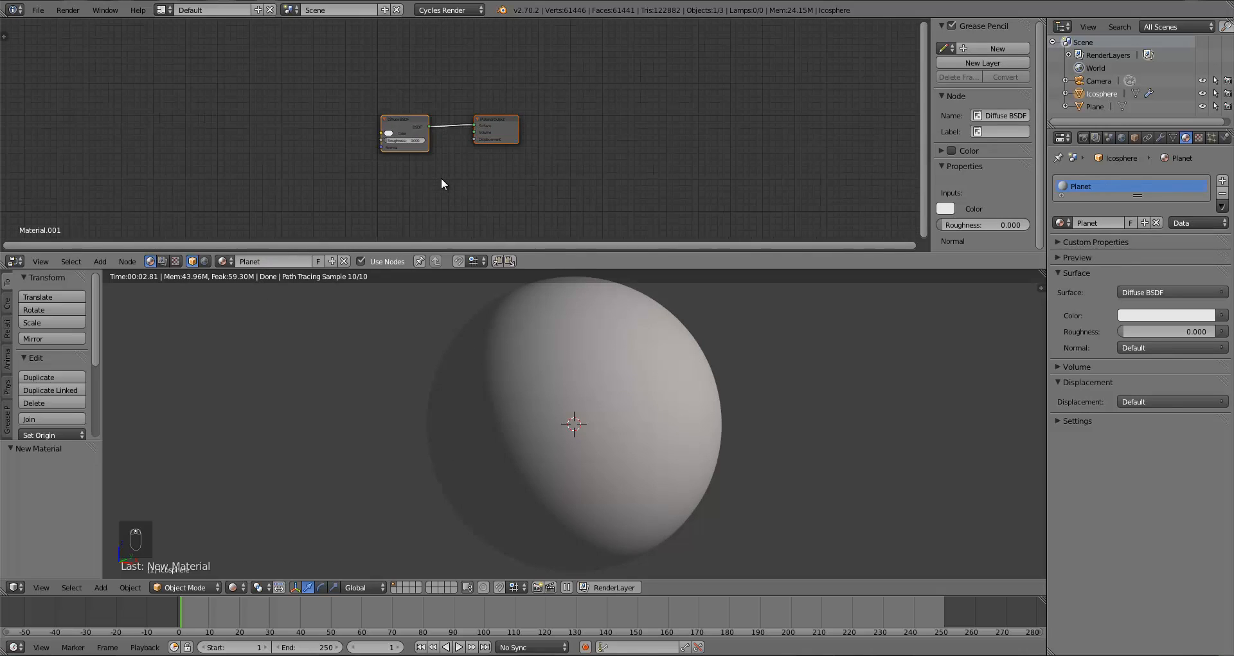
pyautogui.moveTo(549, 139); pyautogui.dragTo(702, 131)
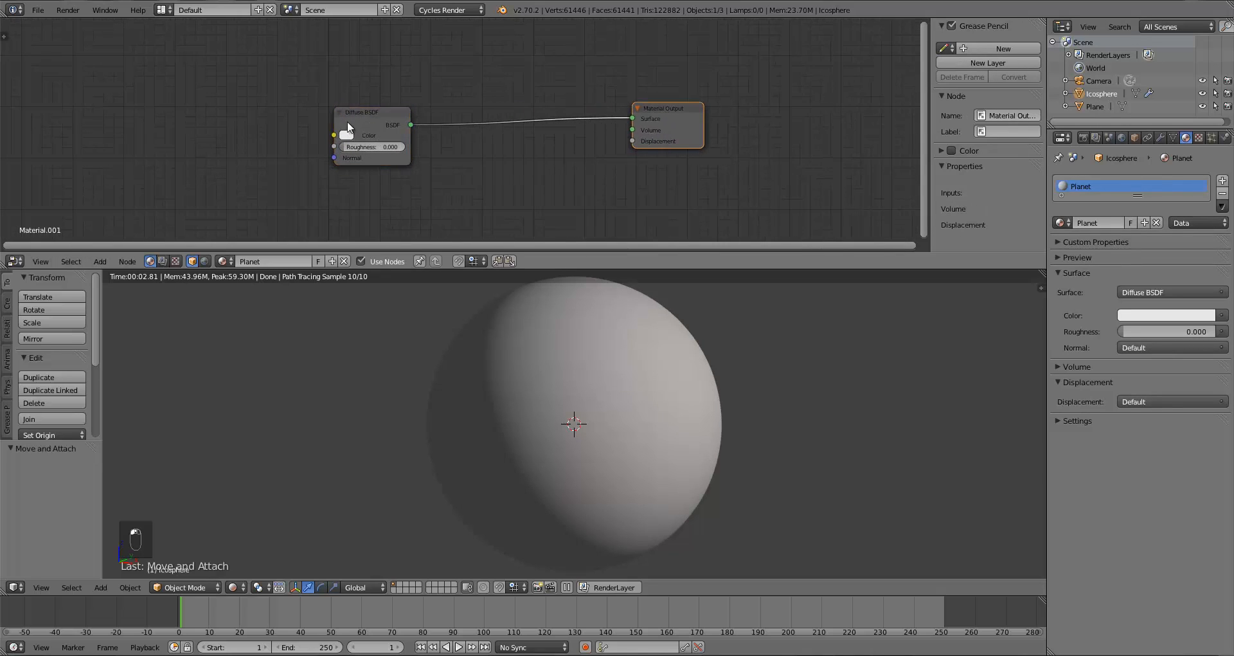
pyautogui.moveTo(365, 142); pyautogui.dragTo(426, 80)
pyautogui.press('a')
pyautogui.press('a')
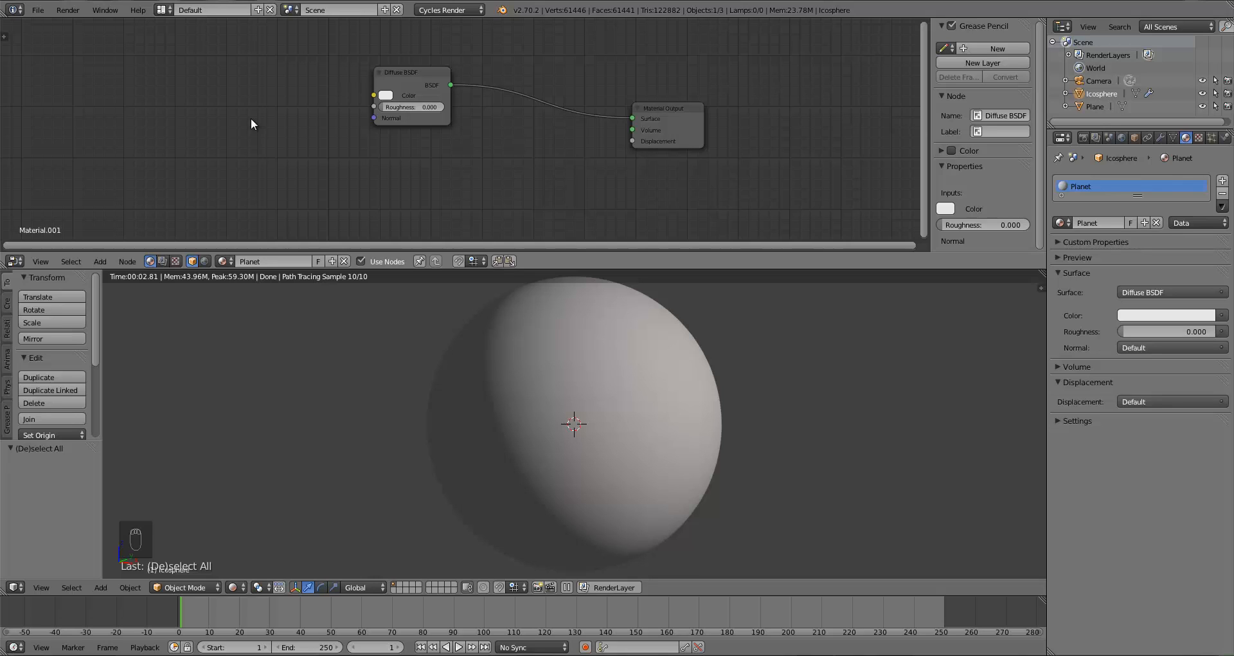
pyautogui.moveTo(391, 78); pyautogui.dragTo(402, 77)
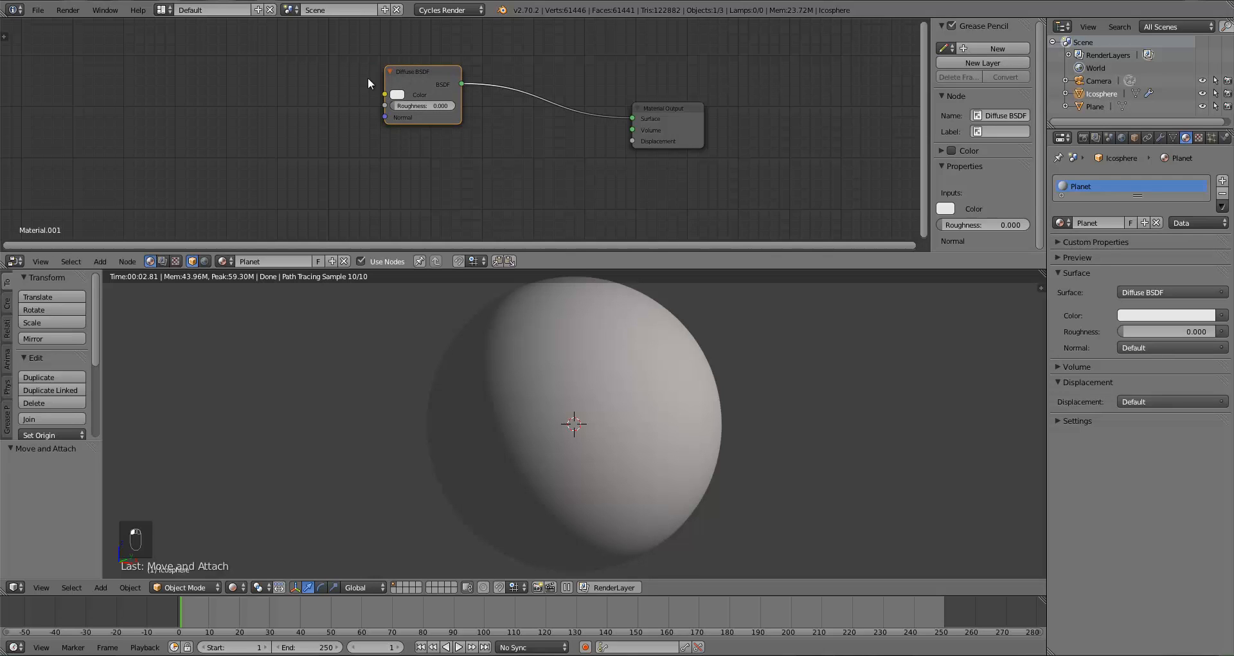
# Step: Add an Image Texture node to the Planet material and place it well left of the Diffuse BSDF node
pyautogui.press('a')
pyautogui.hotkey('shift', 'a')
pyautogui.moveTo(151, 150)
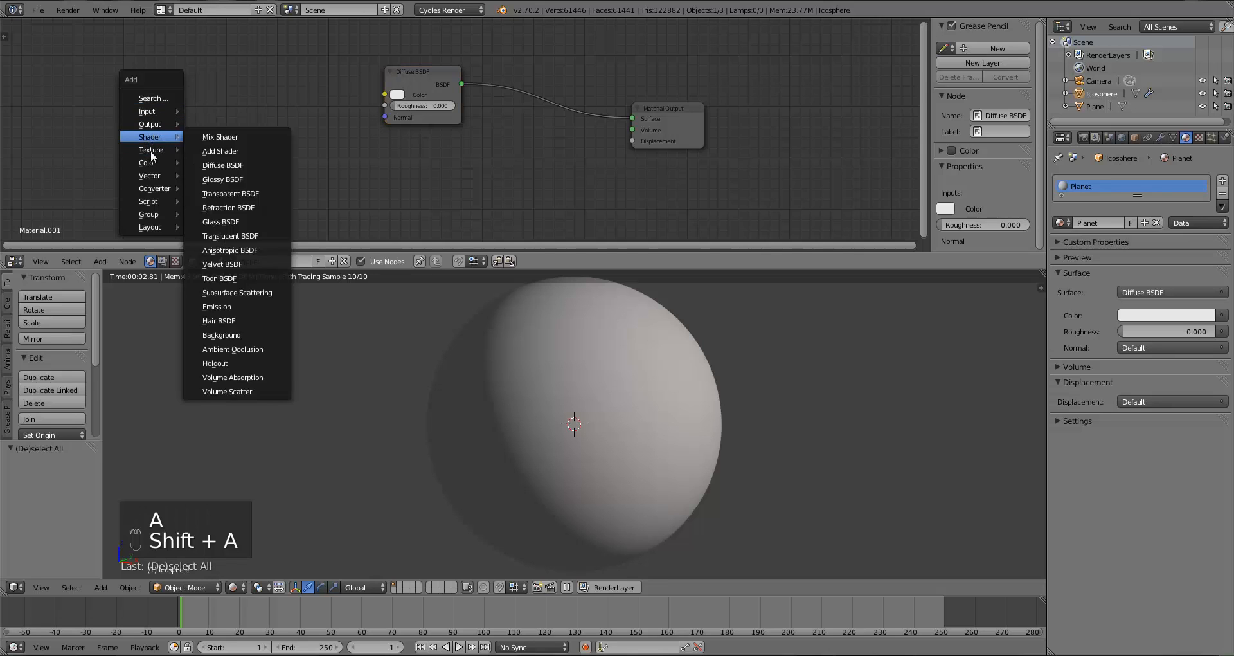
pyautogui.click(214, 150)
pyautogui.click(182, 132)
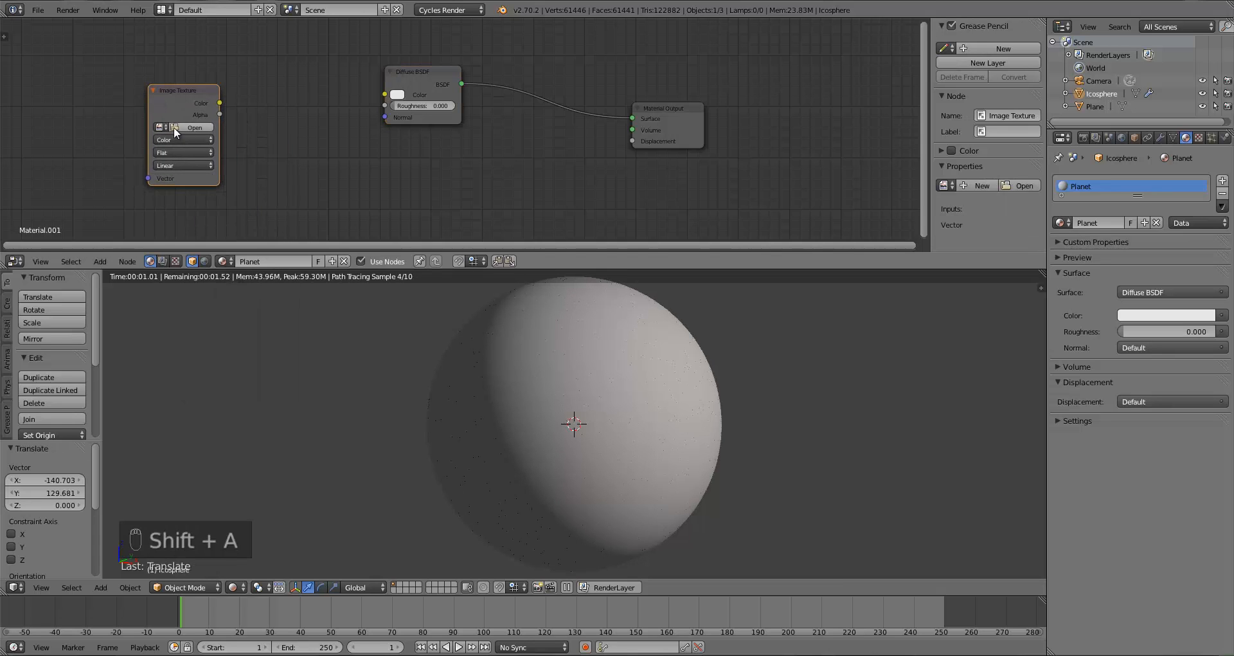
# Step: Load Height Map.png from the desktop's Planet Textures folder into the Image Texture node
pyautogui.click(174, 126)
pyautogui.click(43, 140)
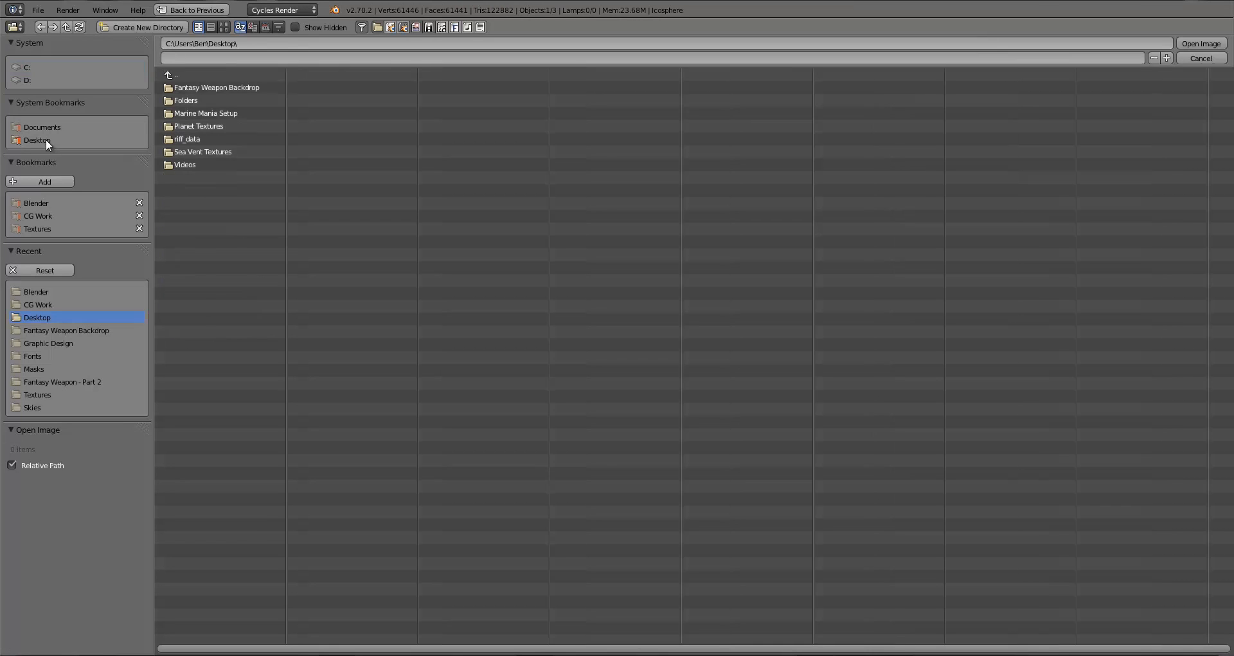
pyautogui.click(210, 126)
pyautogui.click(202, 90)
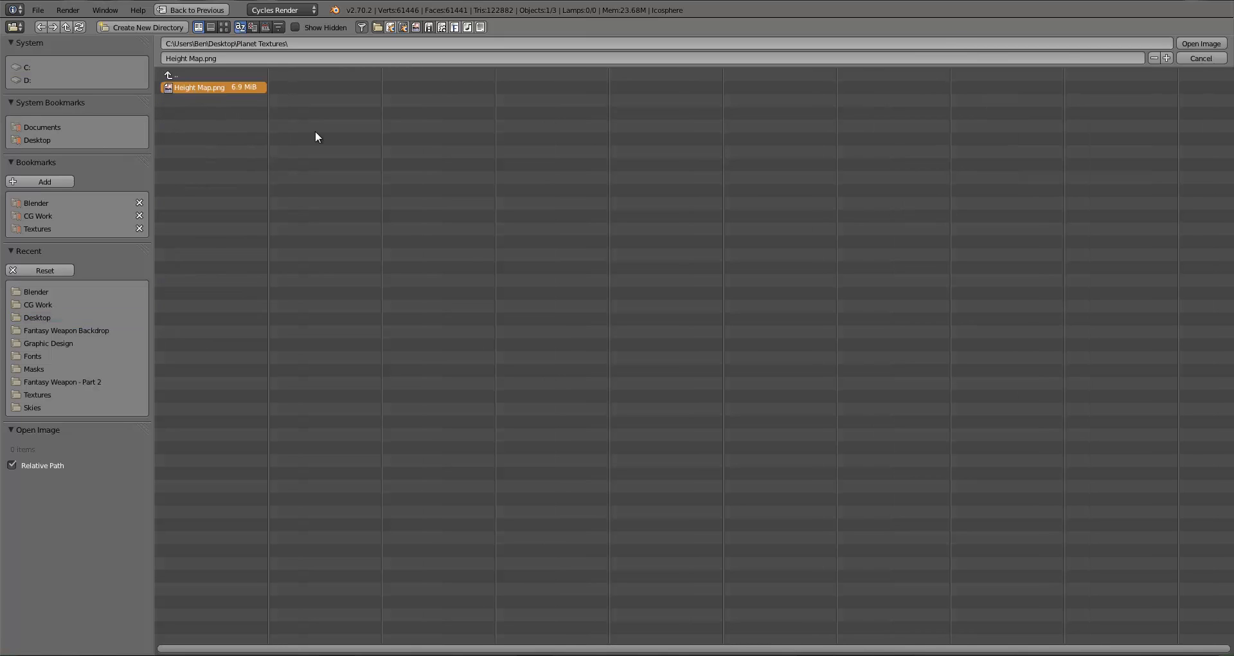
pyautogui.press('Return')
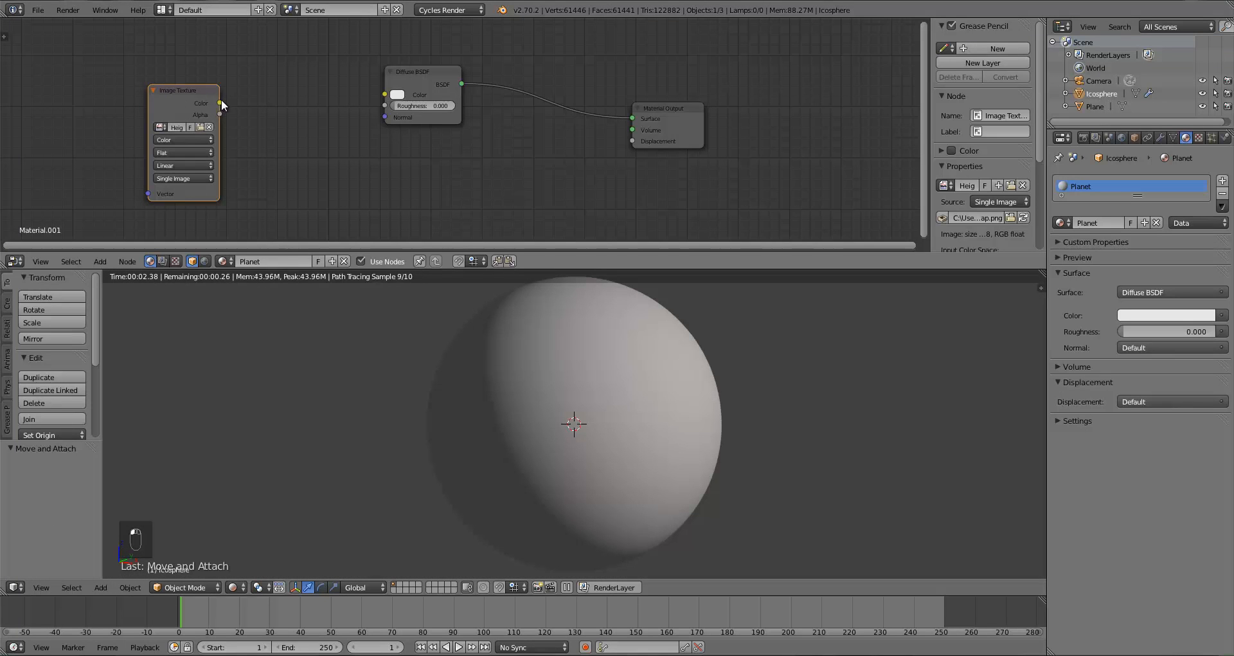
# Step: Connect the Image Texture's Color output to the Material Output's Displacement input and move the texture node closer to Diffuse BSDF
pyautogui.moveTo(221, 104); pyautogui.dragTo(633, 141)
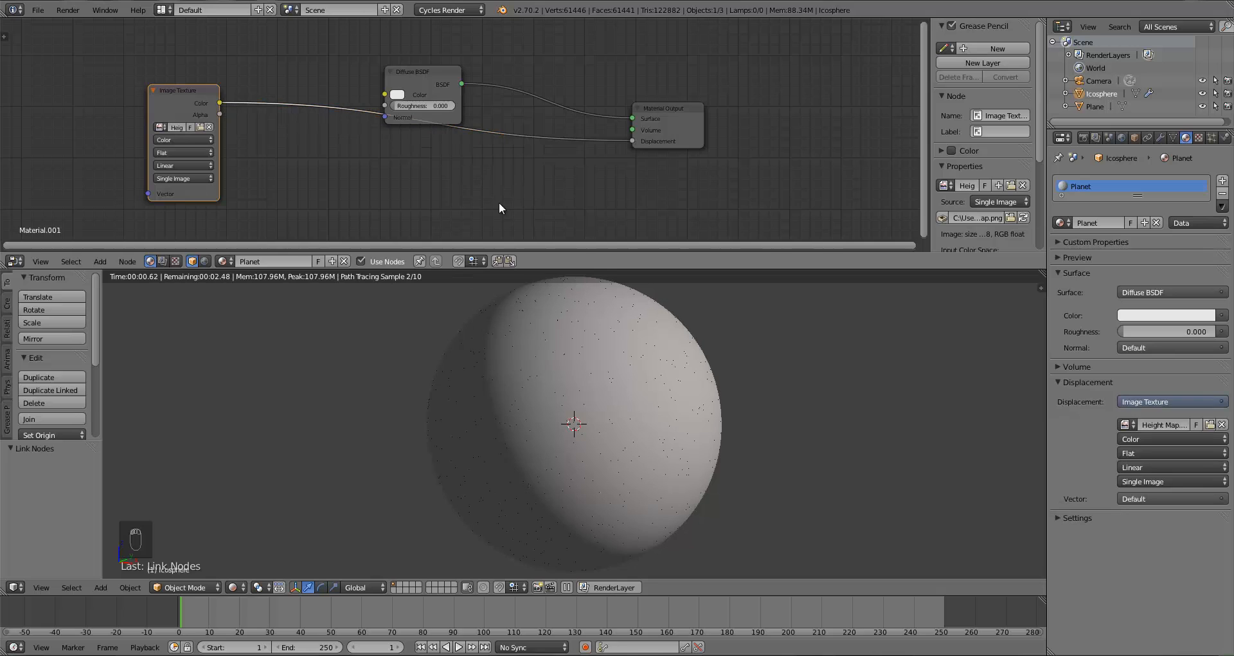
pyautogui.moveTo(209, 113); pyautogui.dragTo(309, 110)
pyautogui.press('a')
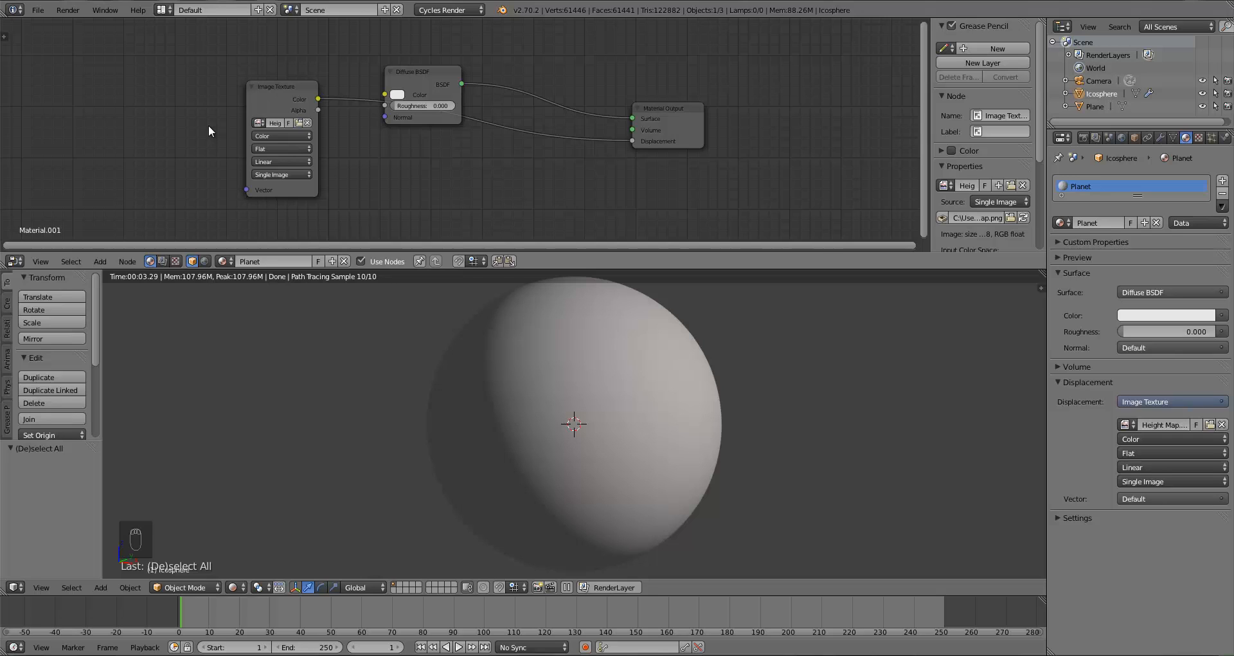
pyautogui.moveTo(277, 89); pyautogui.dragTo(287, 90)
# Step: Add a Texture Coordinate node left of the Image Texture and connect its Generated output to the texture's Vector input
pyautogui.press('a')
pyautogui.hotkey('shift', 'a')
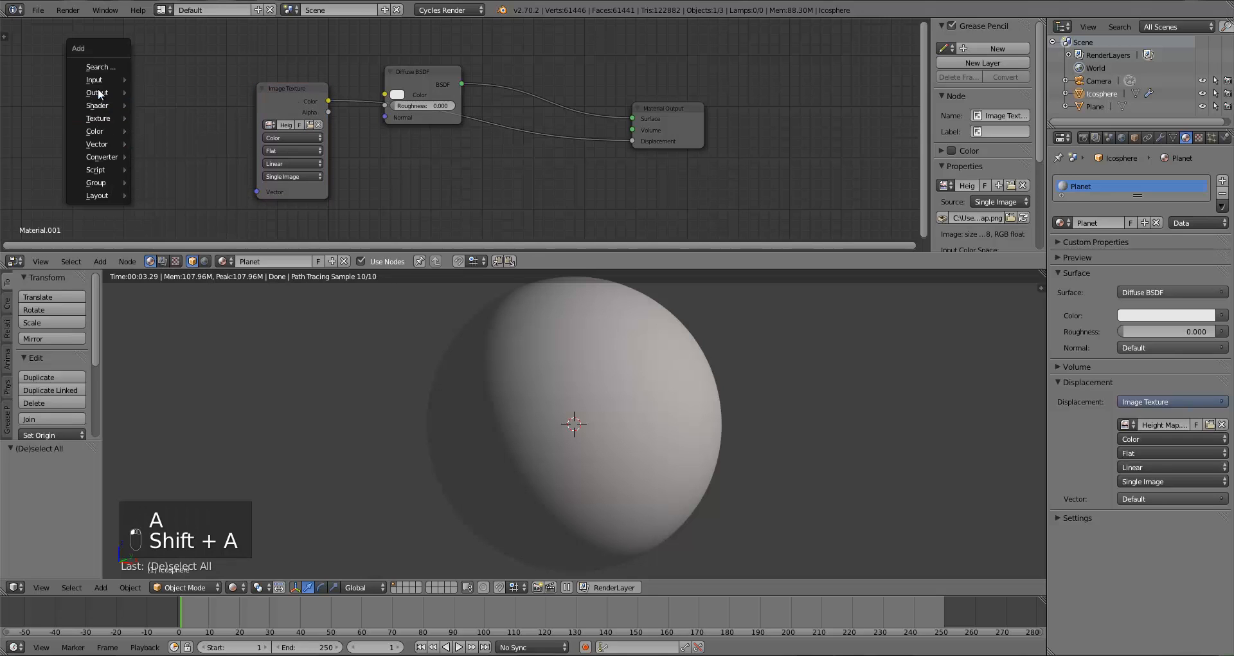
pyautogui.moveTo(103, 80)
pyautogui.click(180, 79)
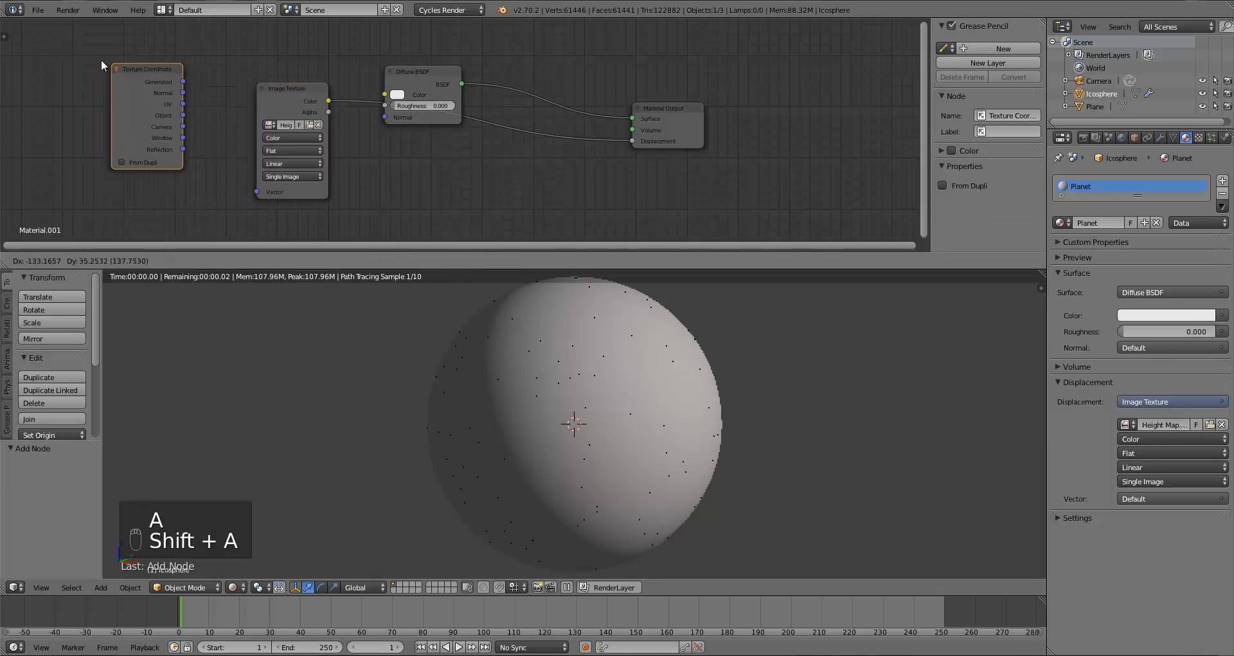
pyautogui.click(101, 59)
pyautogui.moveTo(165, 78); pyautogui.dragTo(258, 192)
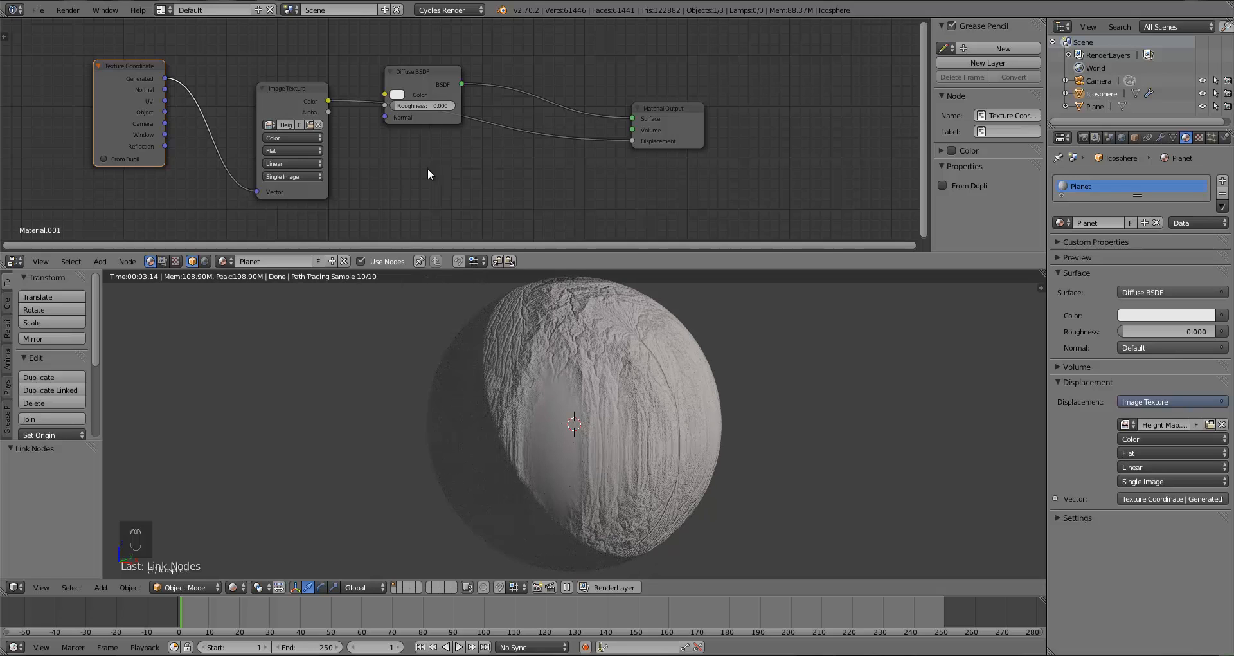
# Step: Line up the Image Texture node with the Texture Coordinate node and change its projection from Flat to Box
pyautogui.moveTo(290, 82); pyautogui.dragTo(264, 60)
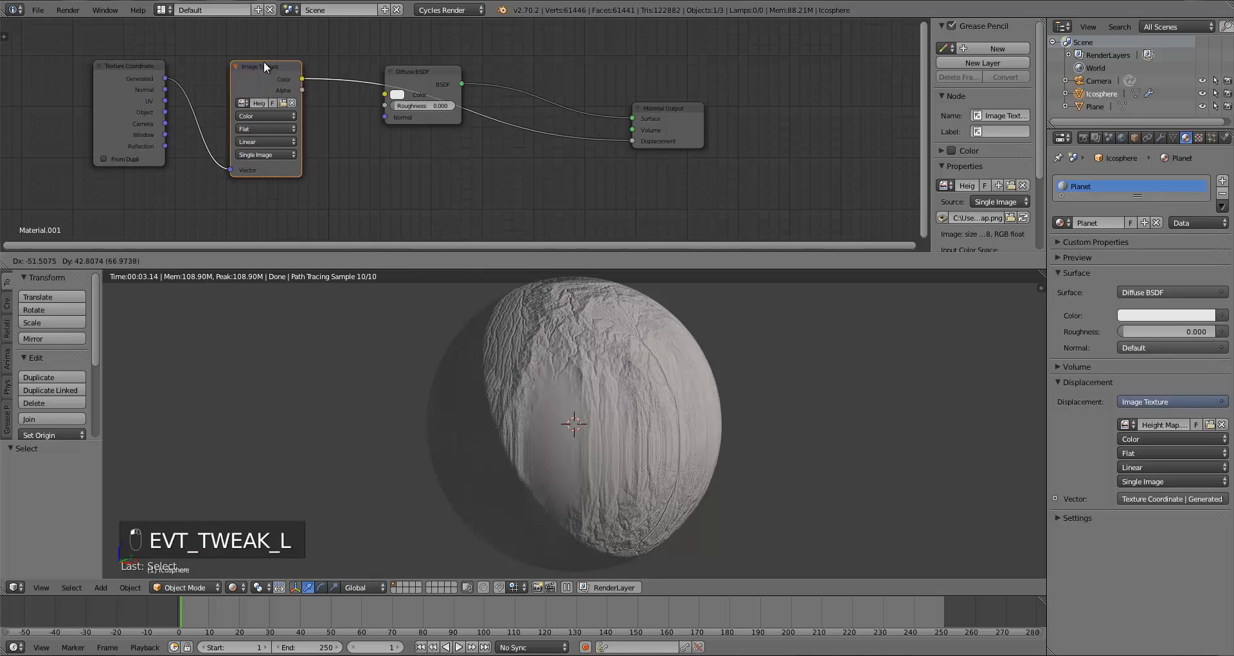
pyautogui.click(255, 129)
pyautogui.click(250, 104)
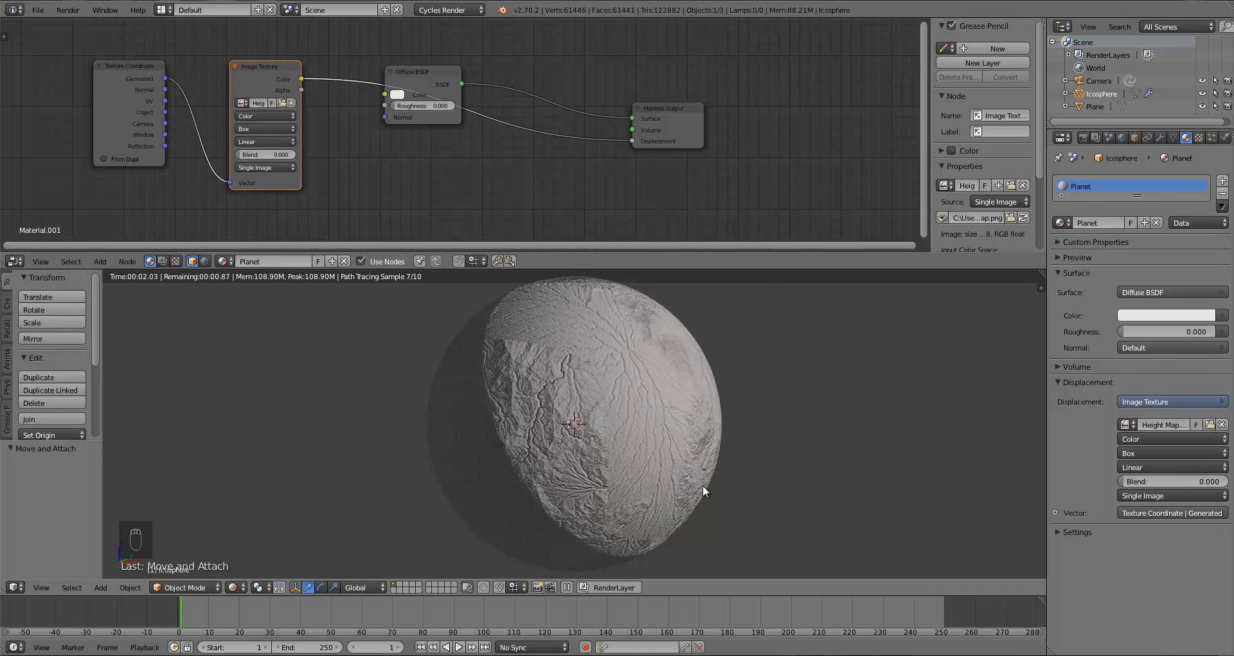
# Step: Check the seams on the sphere and set the Image Texture's box projection Blend to 0.1
pyautogui.moveTo(703, 485); pyautogui.dragTo(626, 487, button='middle')
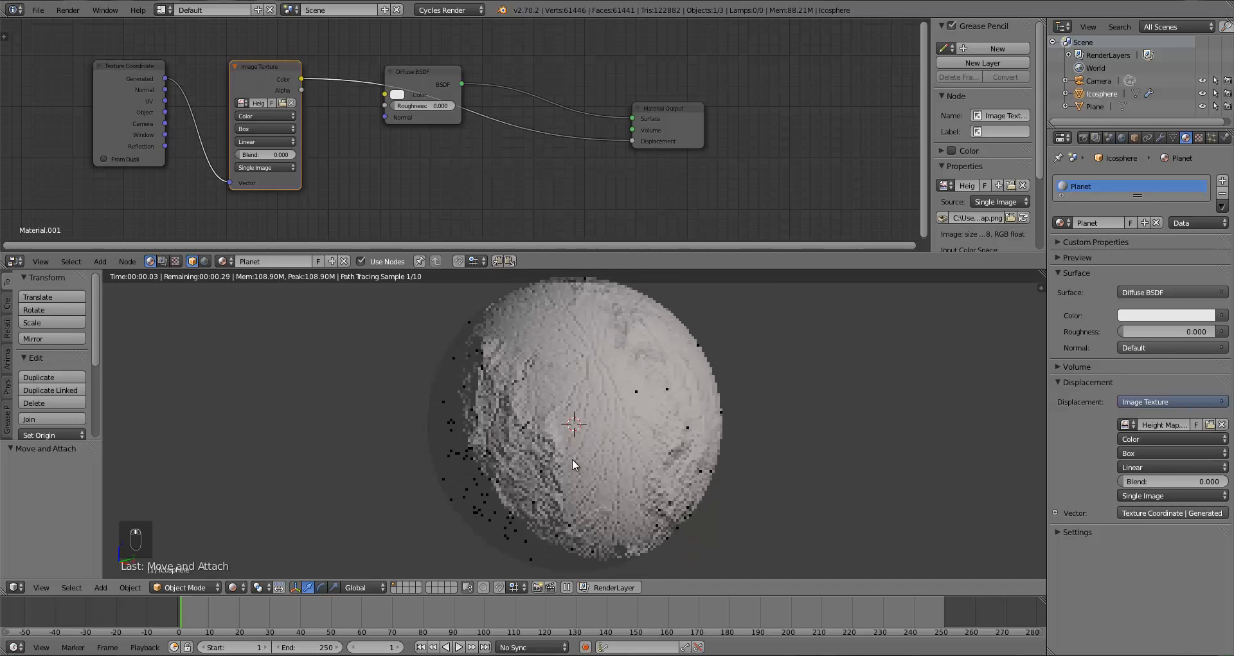
pyautogui.scroll(3, 572, 456)
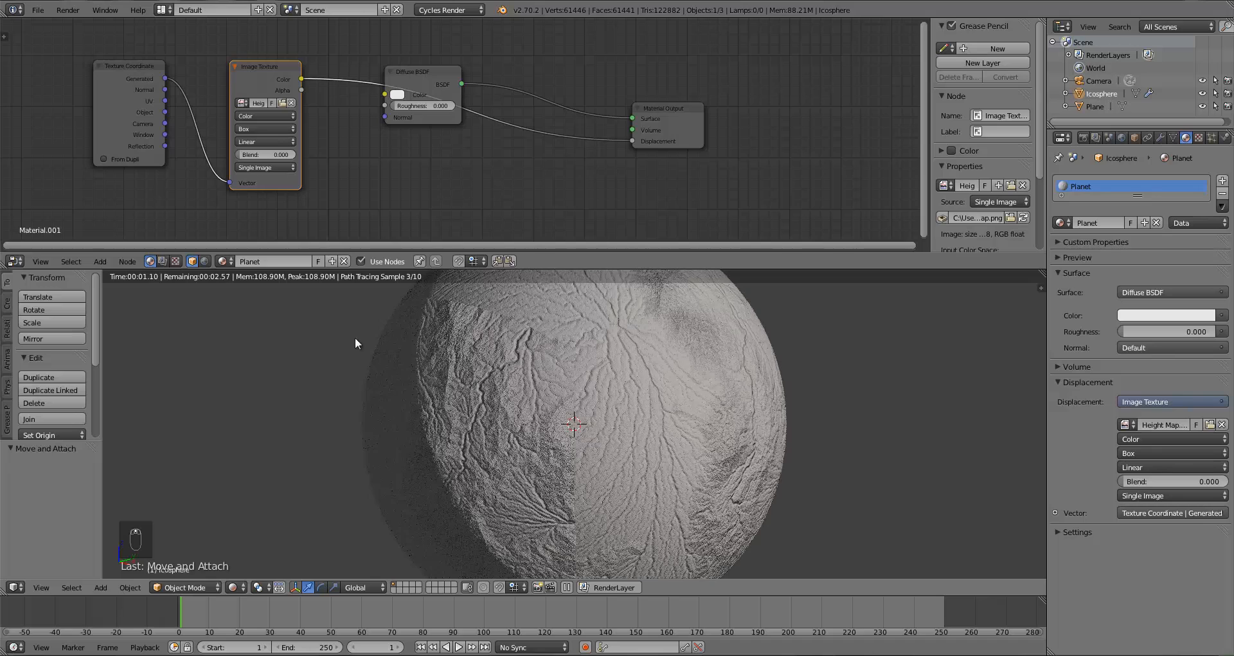
pyautogui.moveTo(242, 155); pyautogui.dragTo(247, 153)
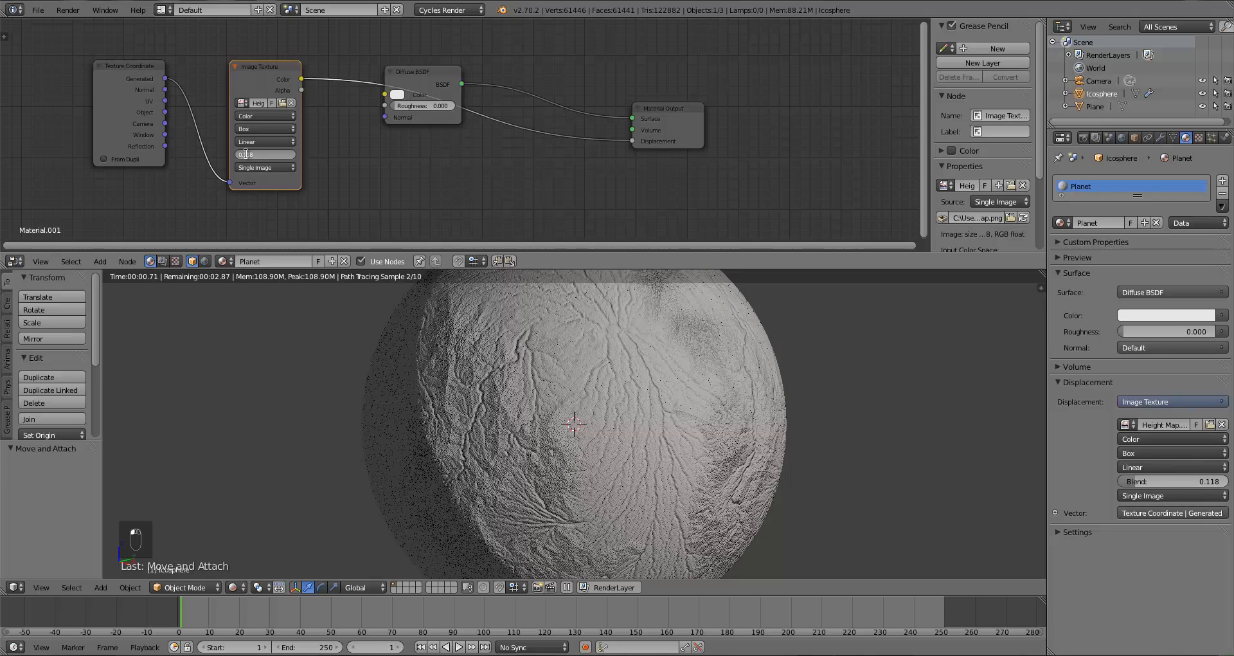
pyautogui.click(246, 154)
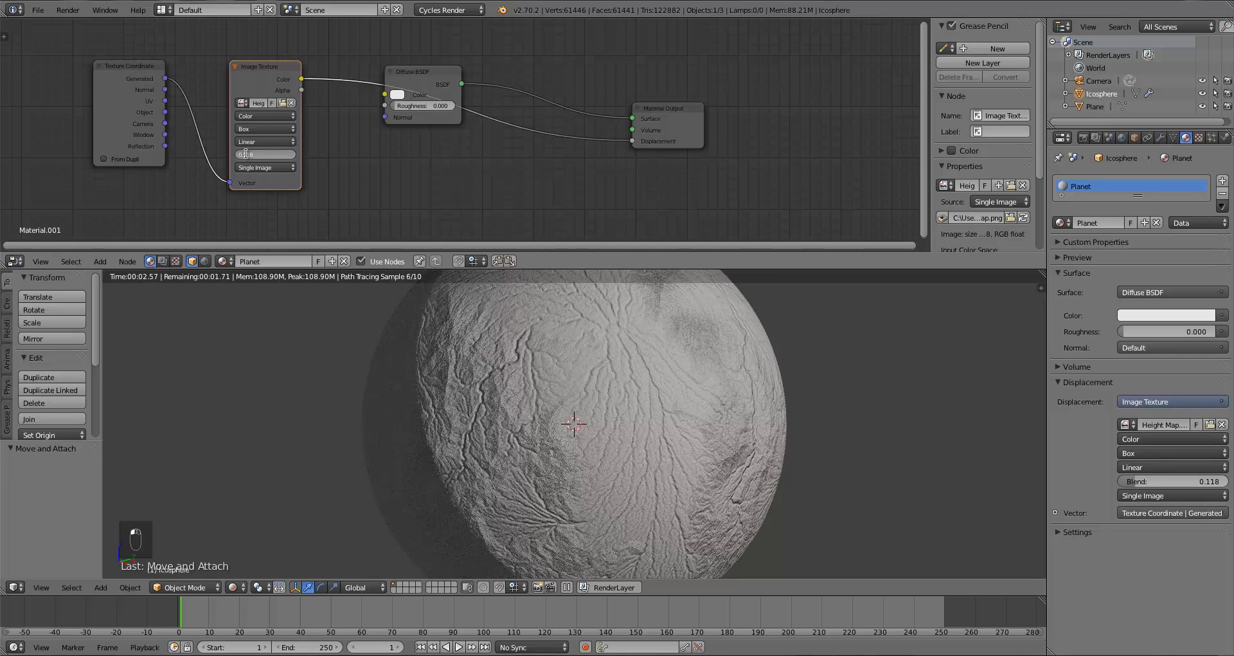
pyautogui.write('.1')
pyautogui.press('Return')
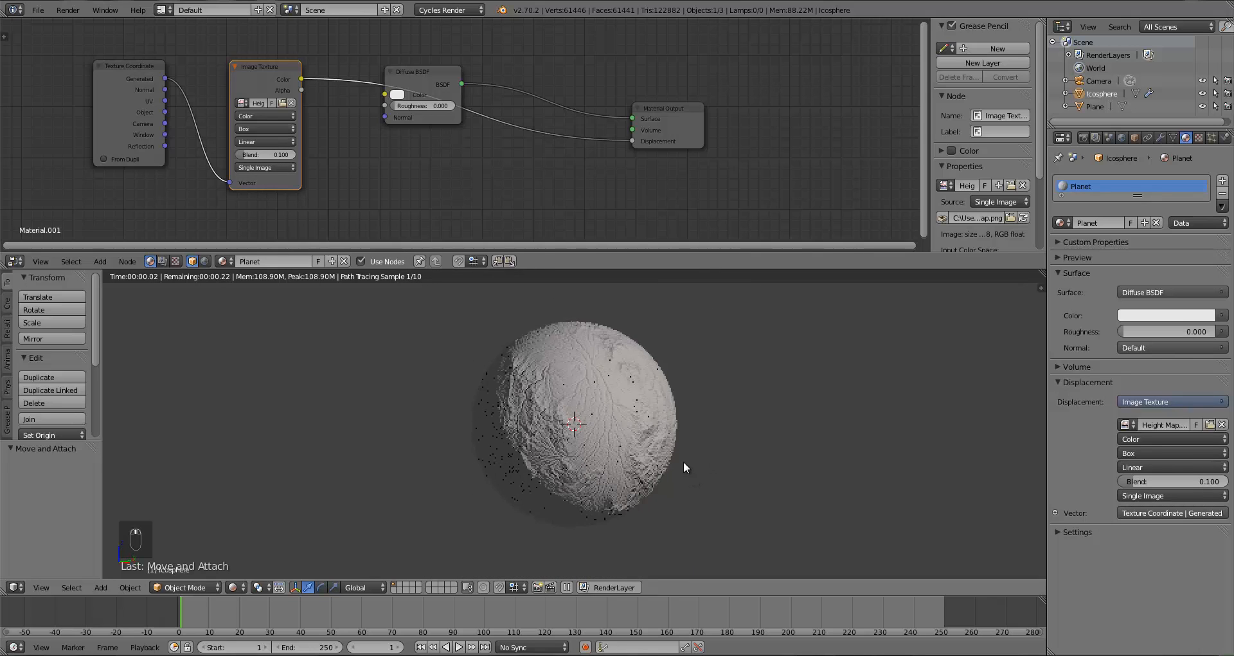
# Step: Inspect the blended surface and rotate the ico sphere freely in trackball mode by about -84° and 11°
pyautogui.scroll(3, 647, 469)
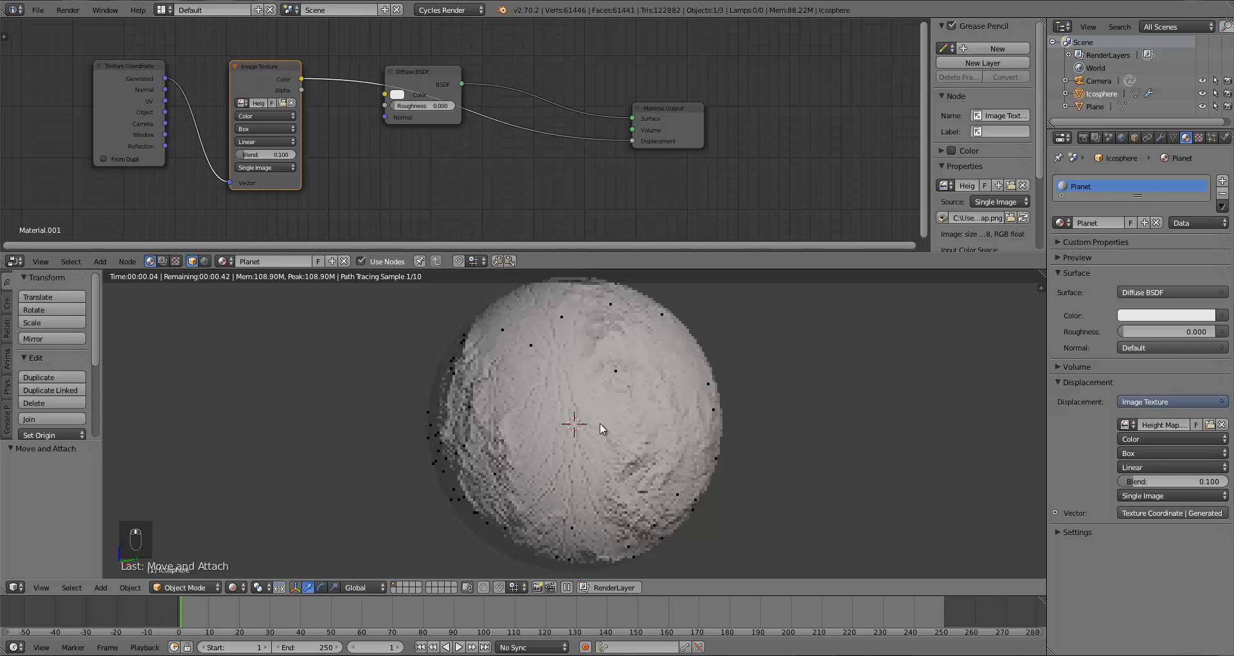
pyautogui.scroll(3, 600, 423)
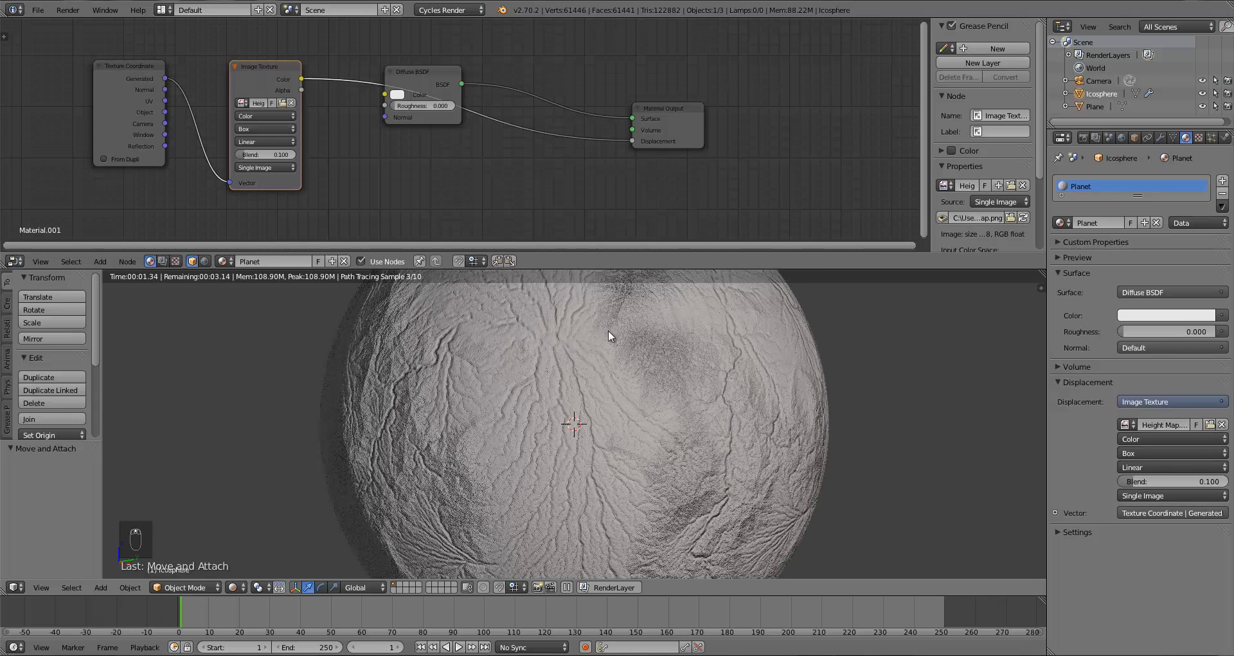
pyautogui.scroll(-5, 585, 441)
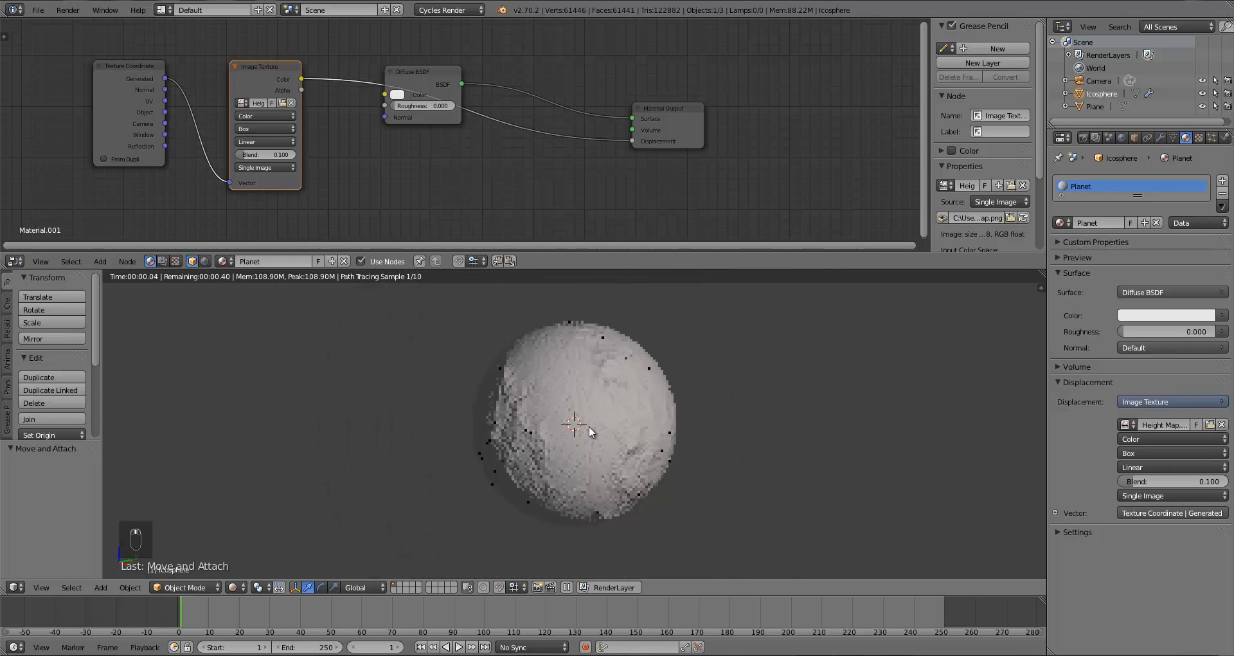
pyautogui.press('r')
pyautogui.press('r')
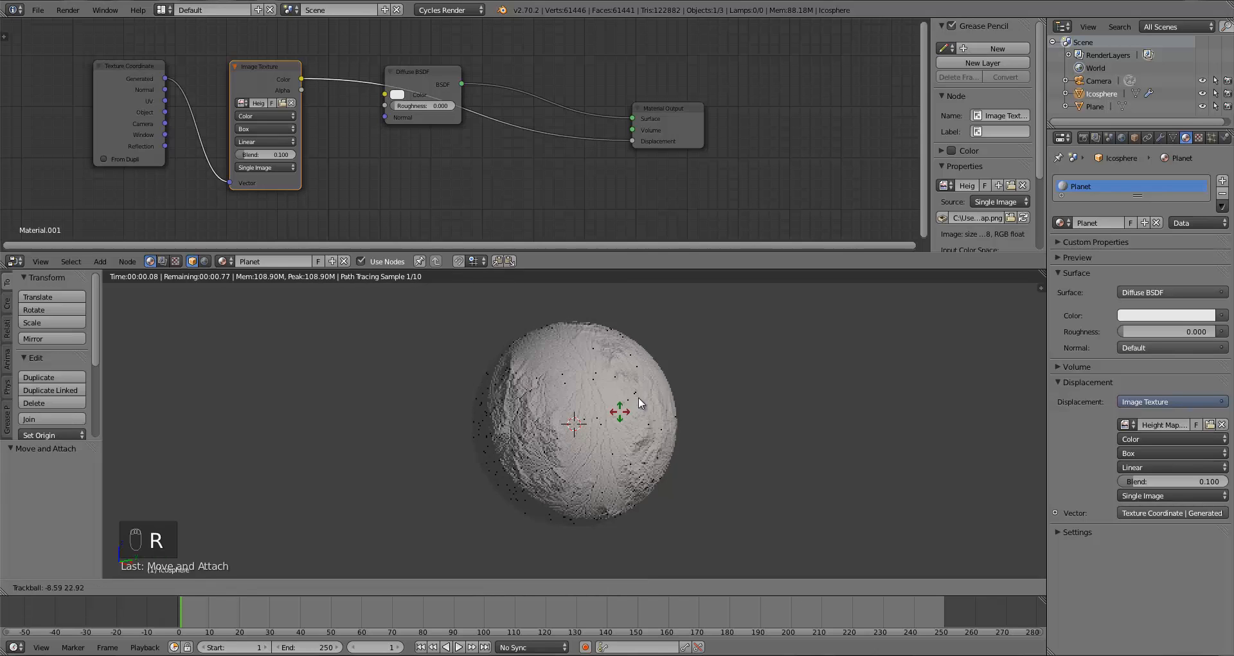
pyautogui.click(600, 330)
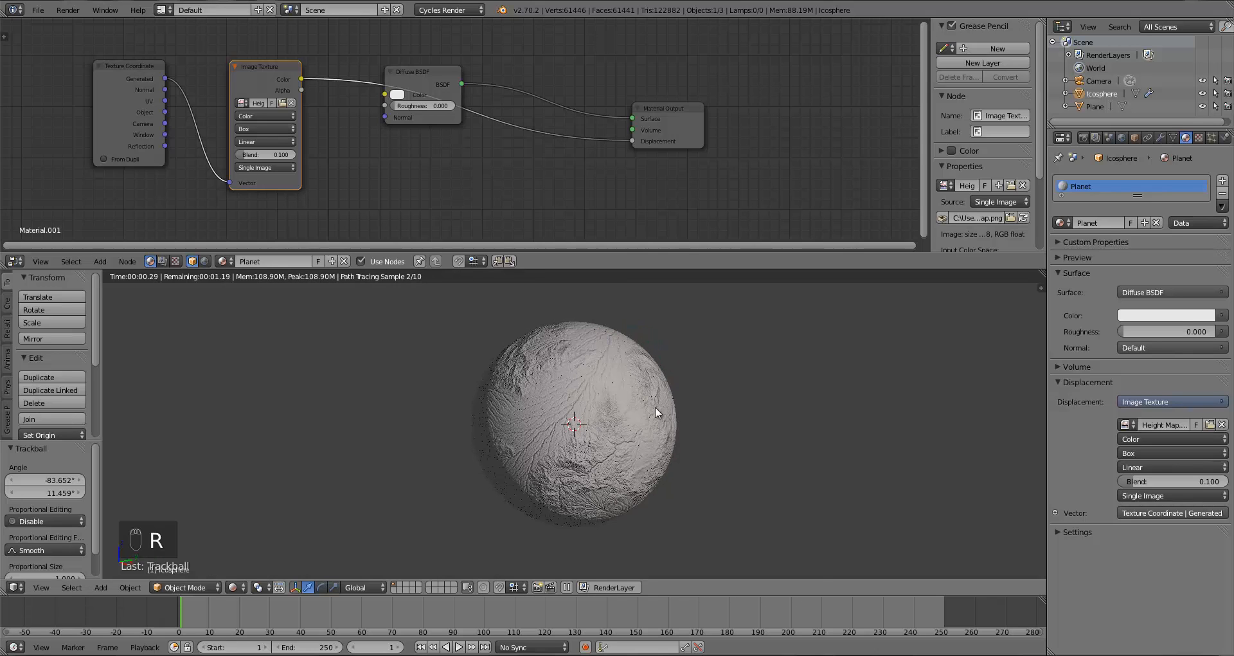
# Step: Deselect the sphere and examine its displaced surface detail in the rendered view, both up close and from farther away
pyautogui.moveTo(638, 472)
pyautogui.mouseDown(button='middle')
pyautogui.moveTo(574, 496)
pyautogui.moveTo(631, 492)
pyautogui.moveTo(623, 473)
pyautogui.mouseUp(button='middle')
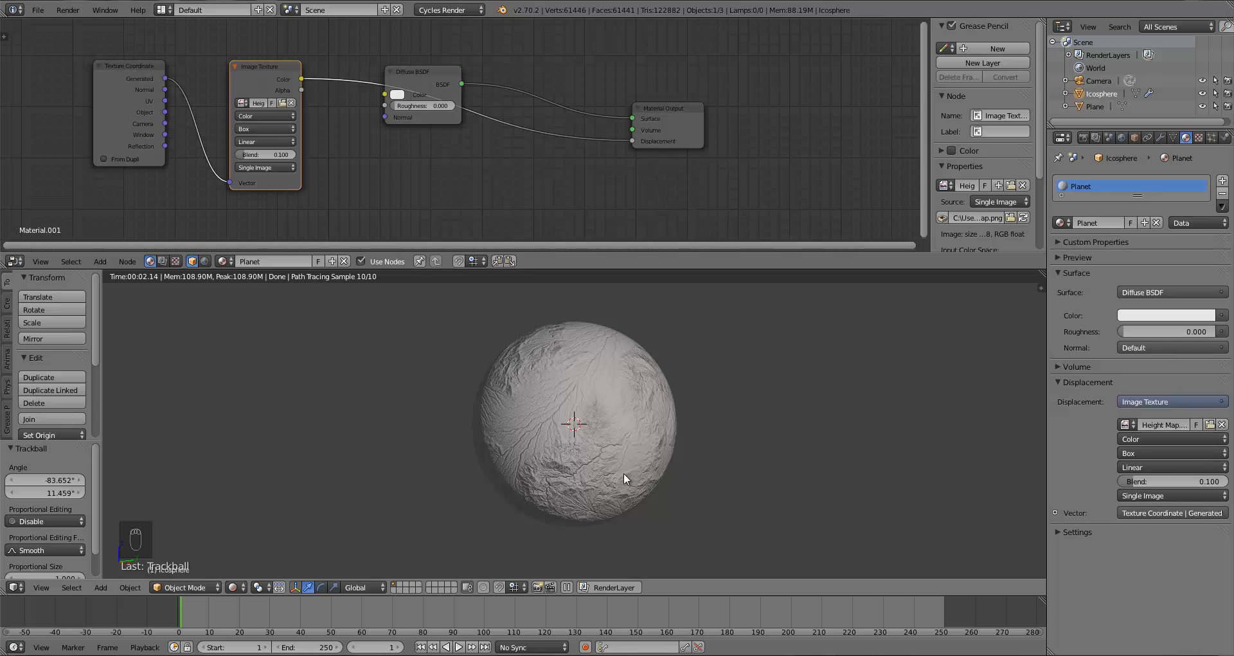
pyautogui.moveTo(623, 473); pyautogui.dragTo(611, 443, button='middle')
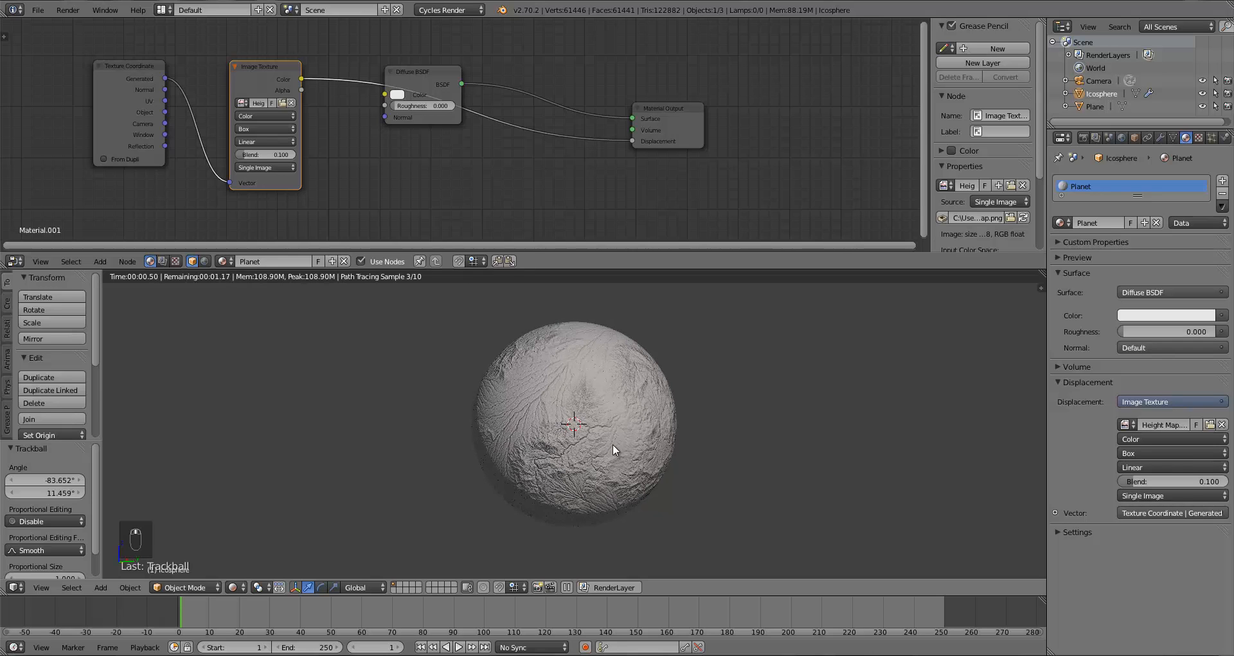
pyautogui.press('a')
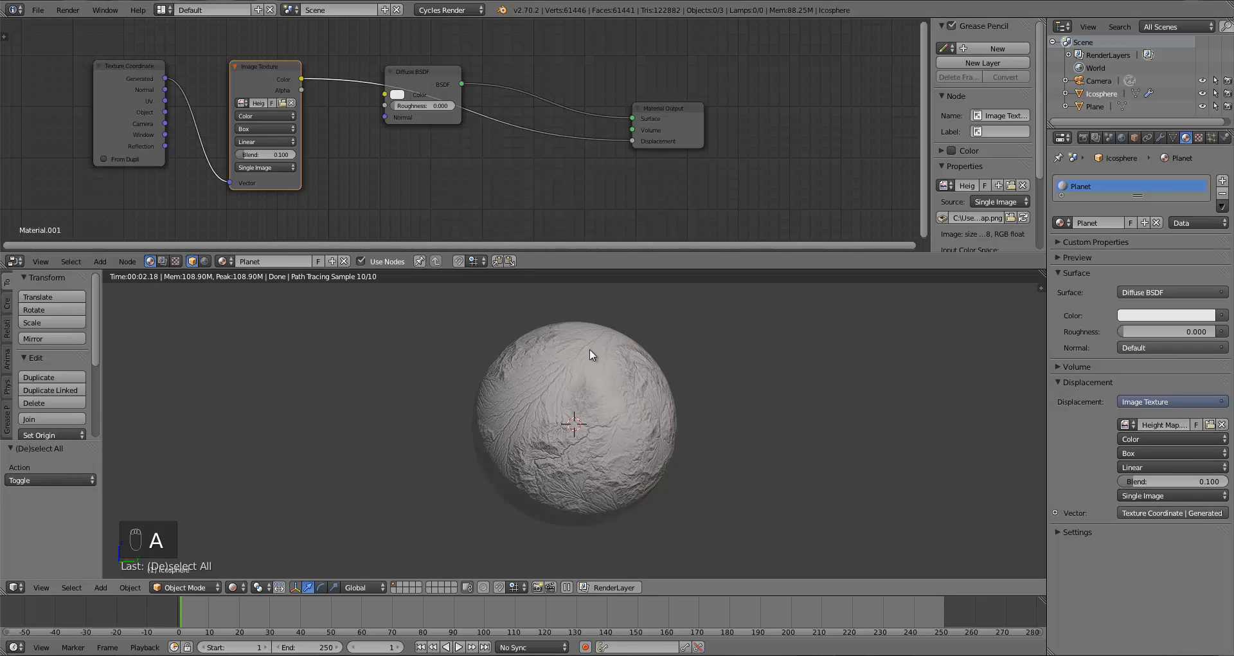
pyautogui.scroll(5, 623, 400)
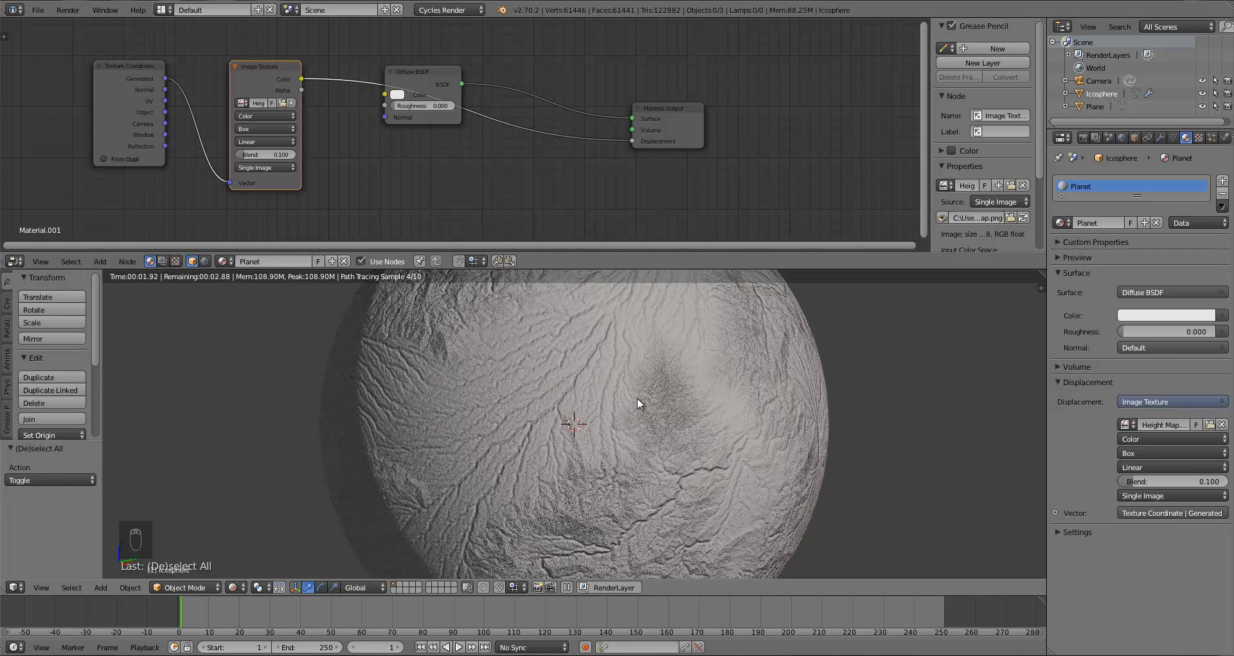
pyautogui.scroll(3, 629, 401)
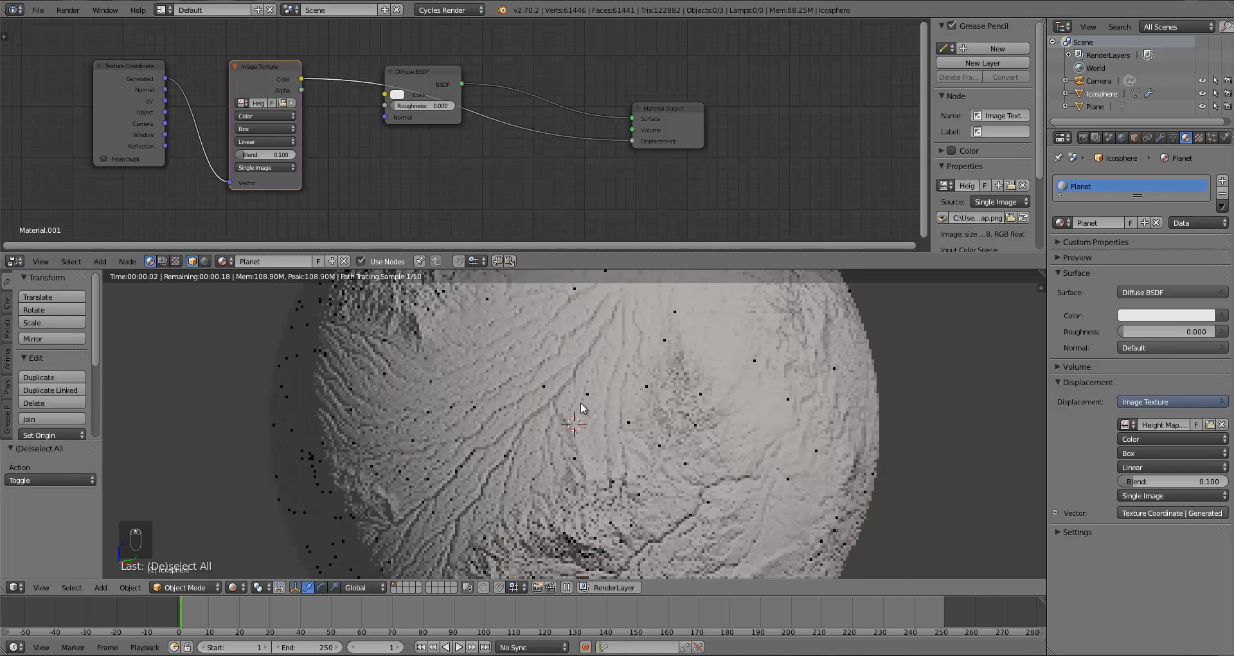
pyautogui.scroll(-6, 572, 437)
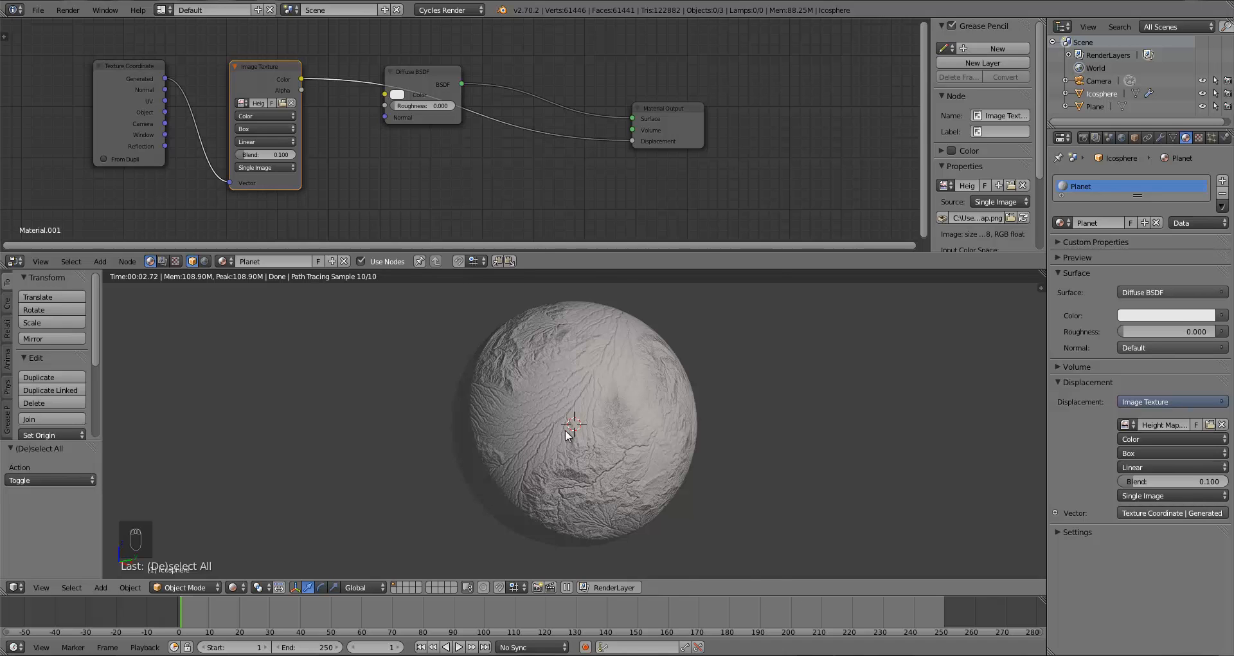
pyautogui.scroll(4, 565, 429)
pyautogui.scroll(-6, 547, 445)
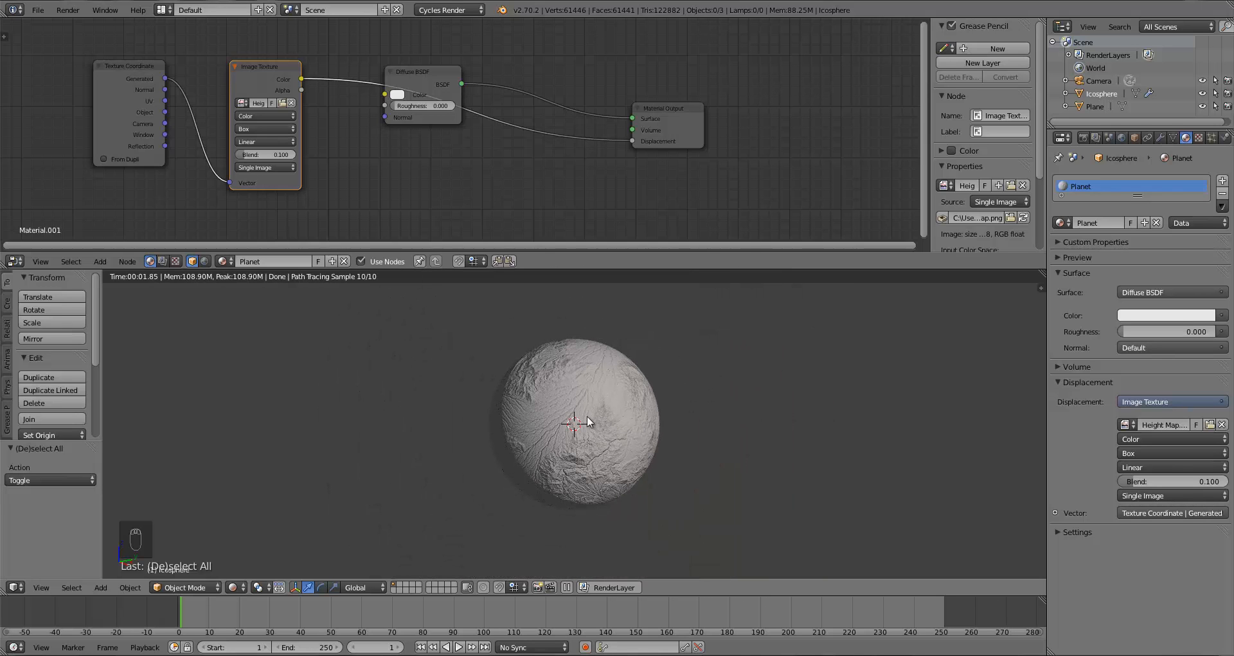
pyautogui.scroll(2, 618, 421)
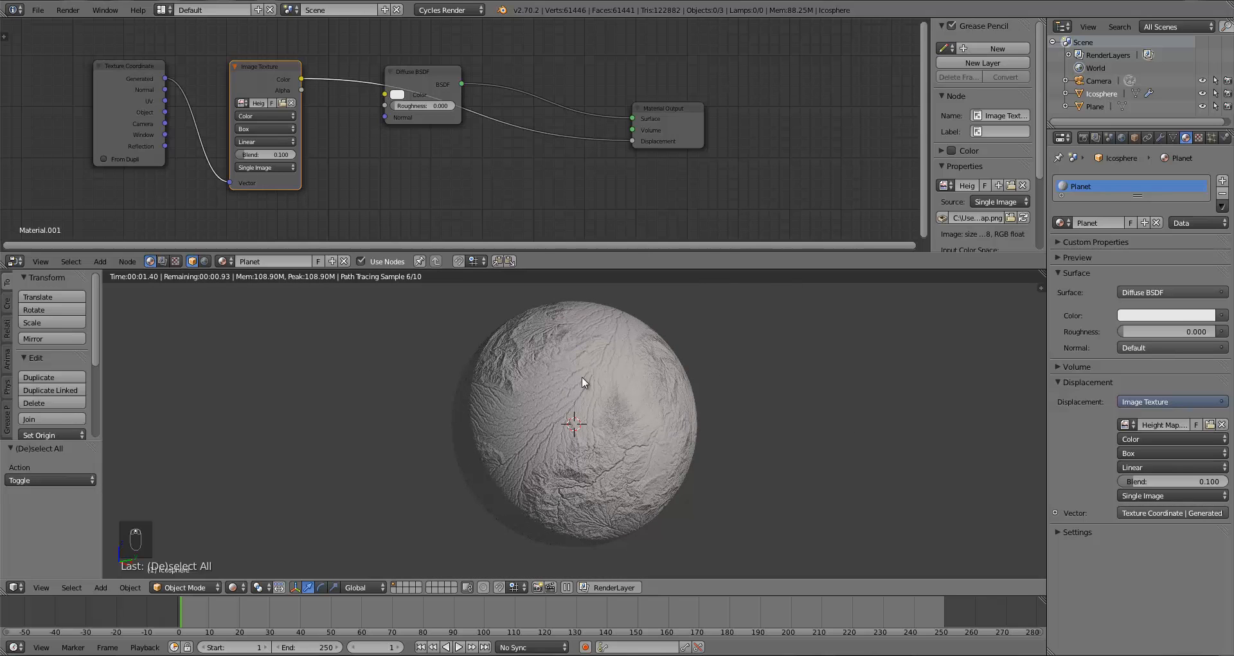
pyautogui.scroll(3, 558, 424)
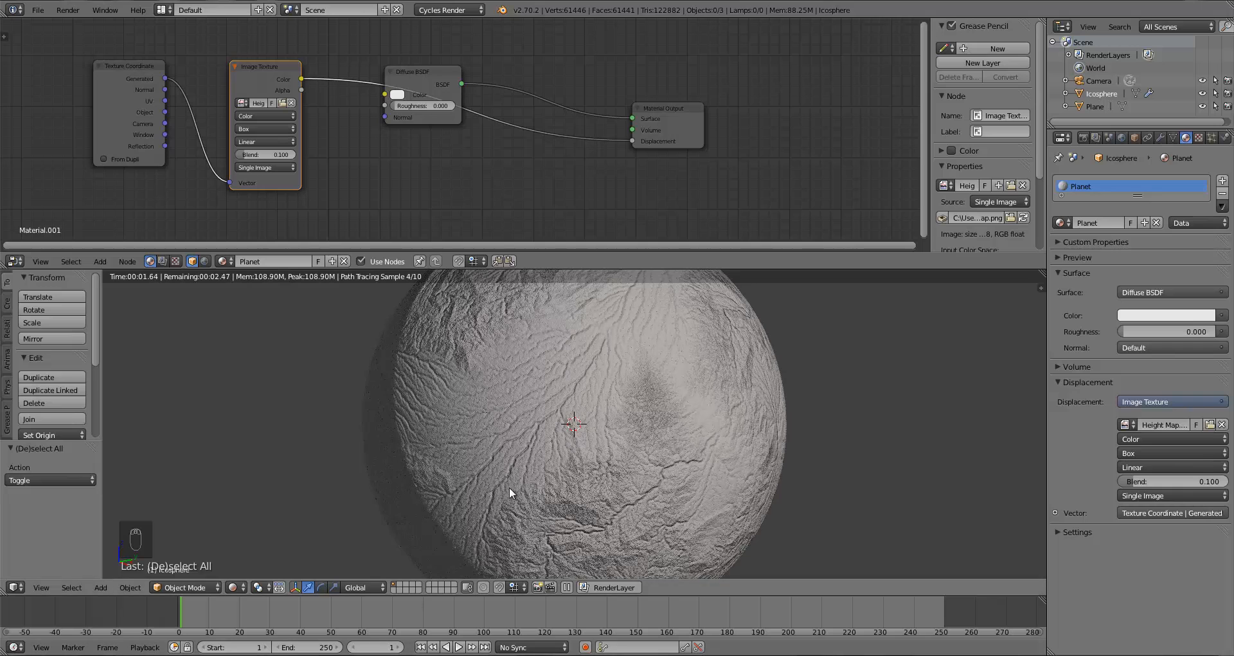
pyautogui.scroll(-2, 509, 488)
pyautogui.scroll(-1, 518, 471)
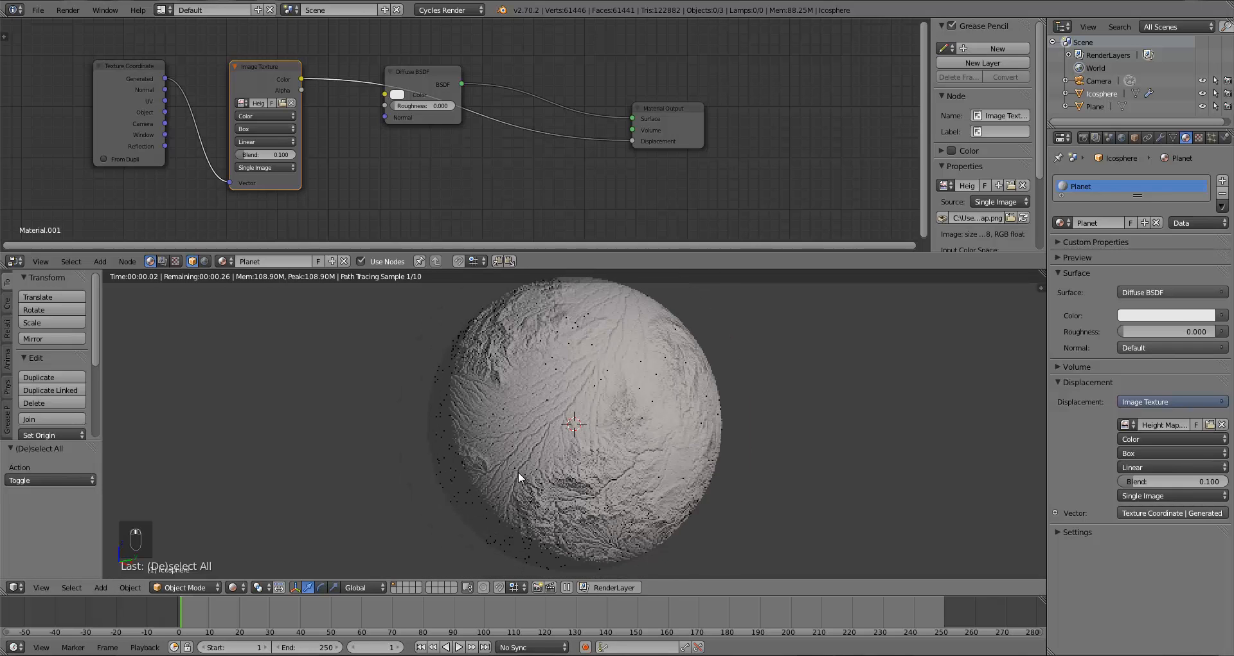
# Step: Switch the 3D view from rendered to solid shading and look over the whole scene from another angle
pyautogui.press('z')
pyautogui.press('z')
pyautogui.scroll(-5, 518, 472)
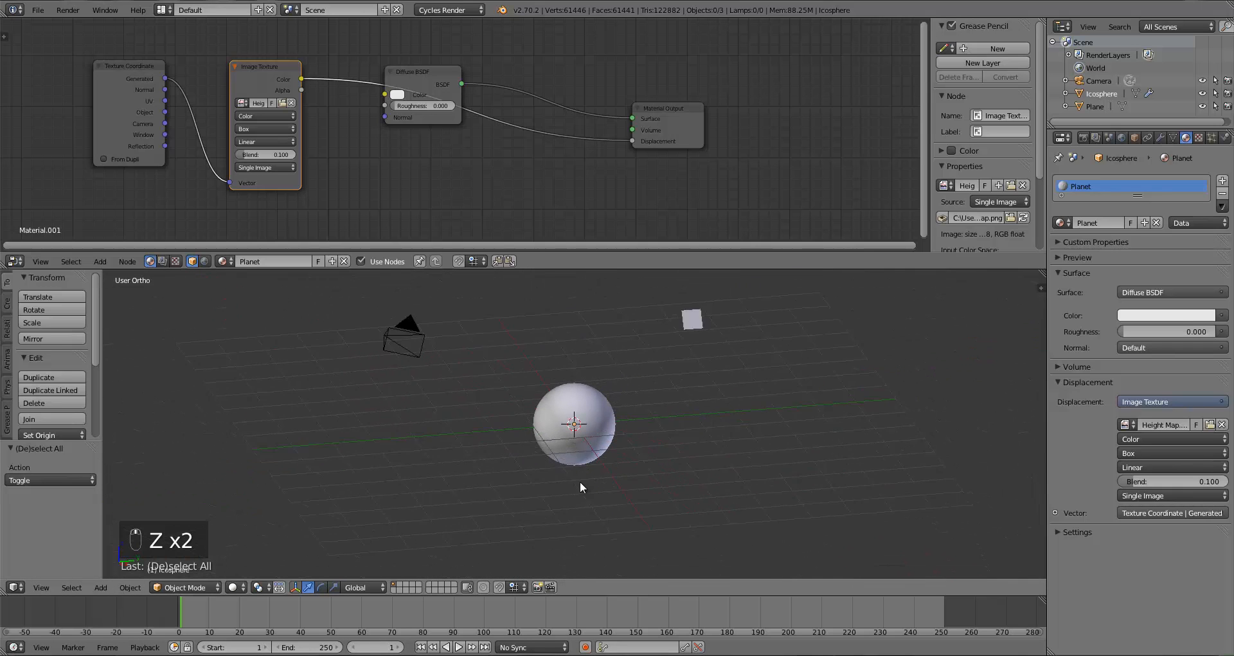
pyautogui.moveTo(581, 482); pyautogui.dragTo(529, 448, button='middle')
pyautogui.scroll(3, 548, 444)
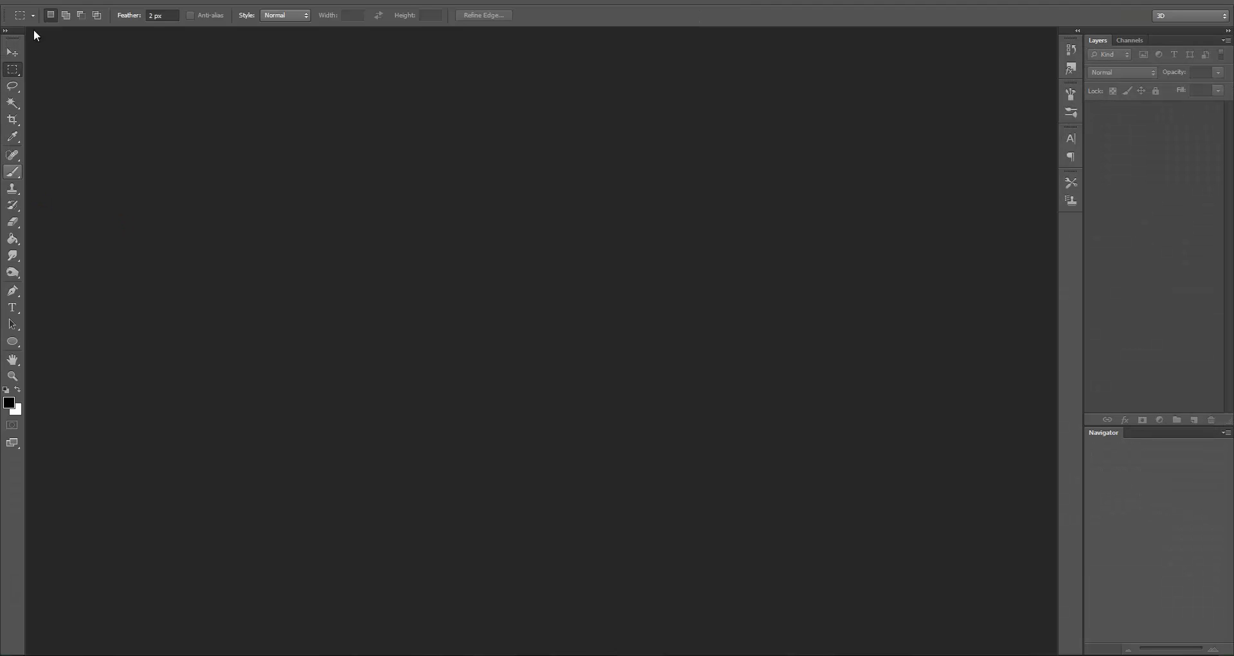
# Step: Switch to Photoshop and open the Height Map image from the Planet Textures folder on the desktop
pyautogui.click(38, 1)
pyautogui.click(45, 21)
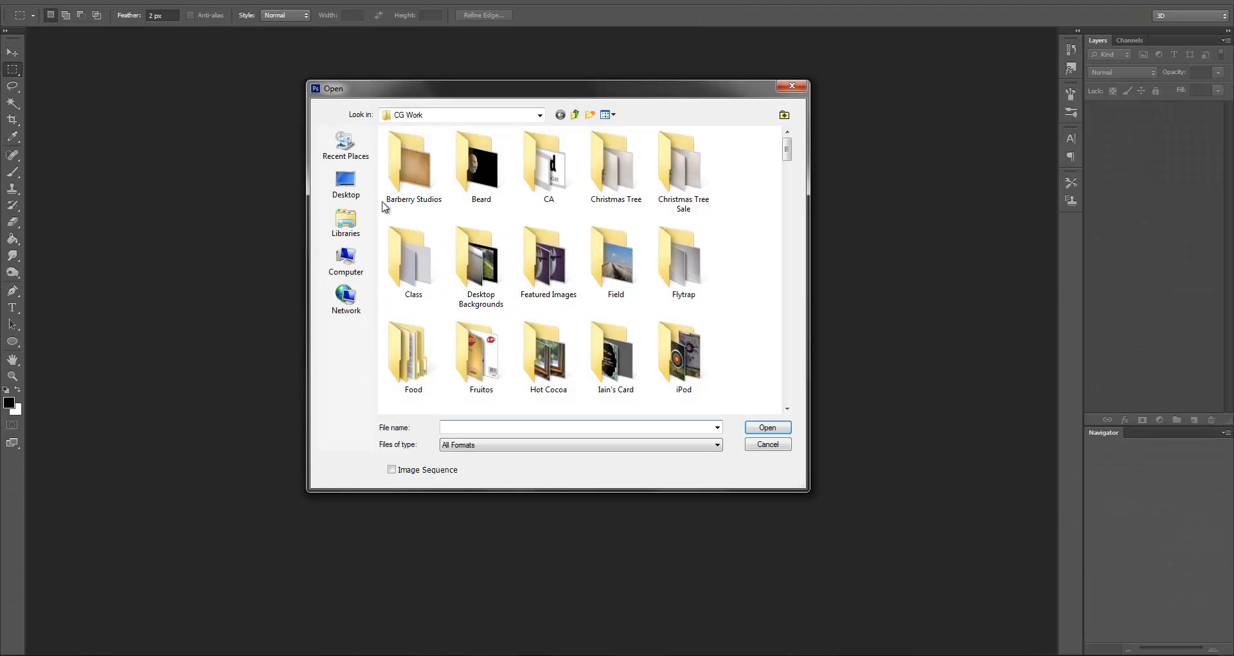
pyautogui.click(369, 199)
pyautogui.moveTo(786, 189); pyautogui.dragTo(768, 298)
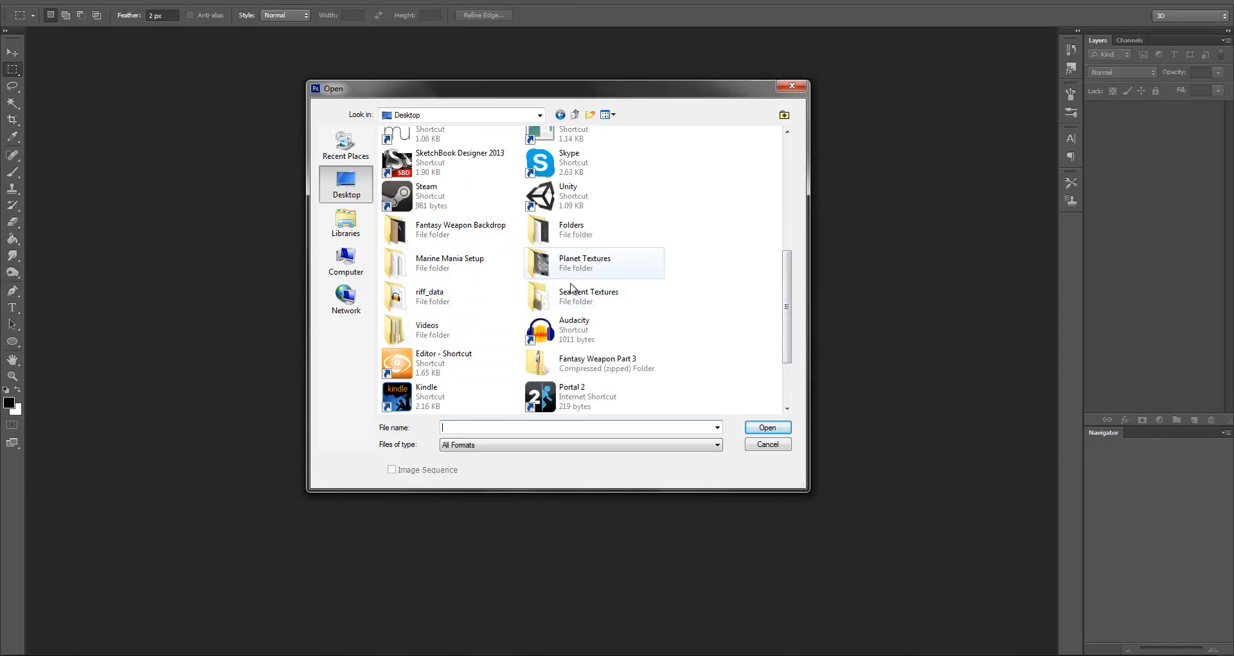
pyautogui.doubleClick(574, 263)
pyautogui.doubleClick(398, 154)
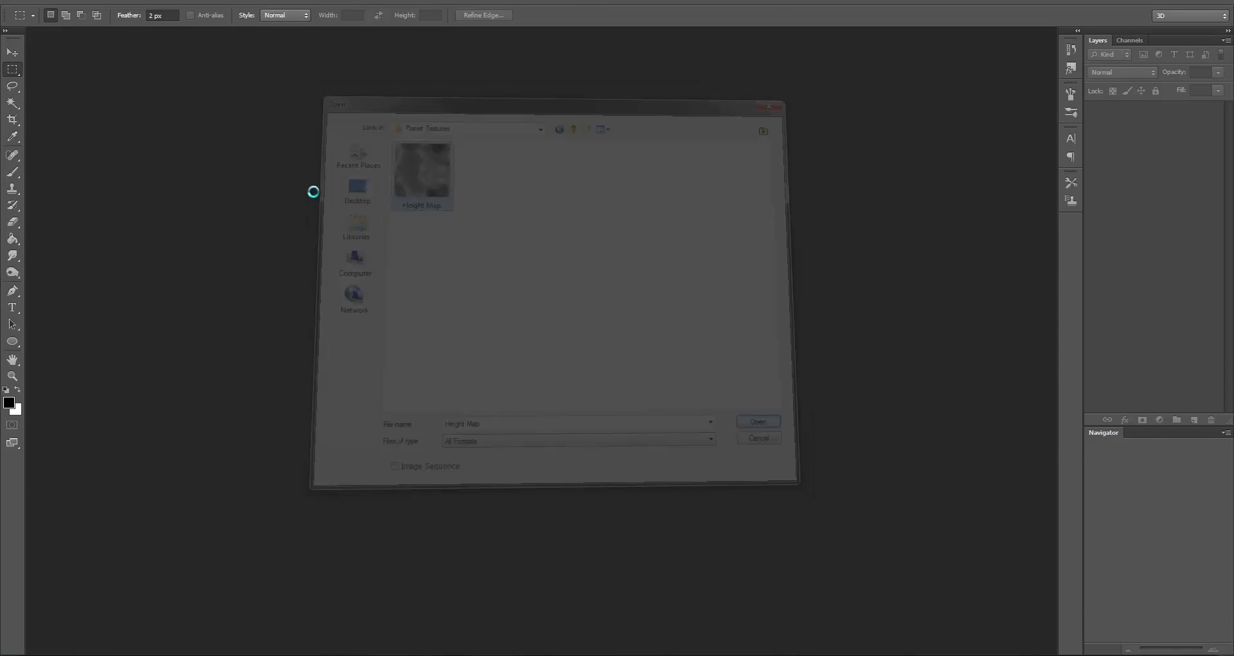
# Step: Crop the height map to a smaller square around its central river and ridge area, trimming away the dark patches along the edges
pyautogui.click(12, 120)
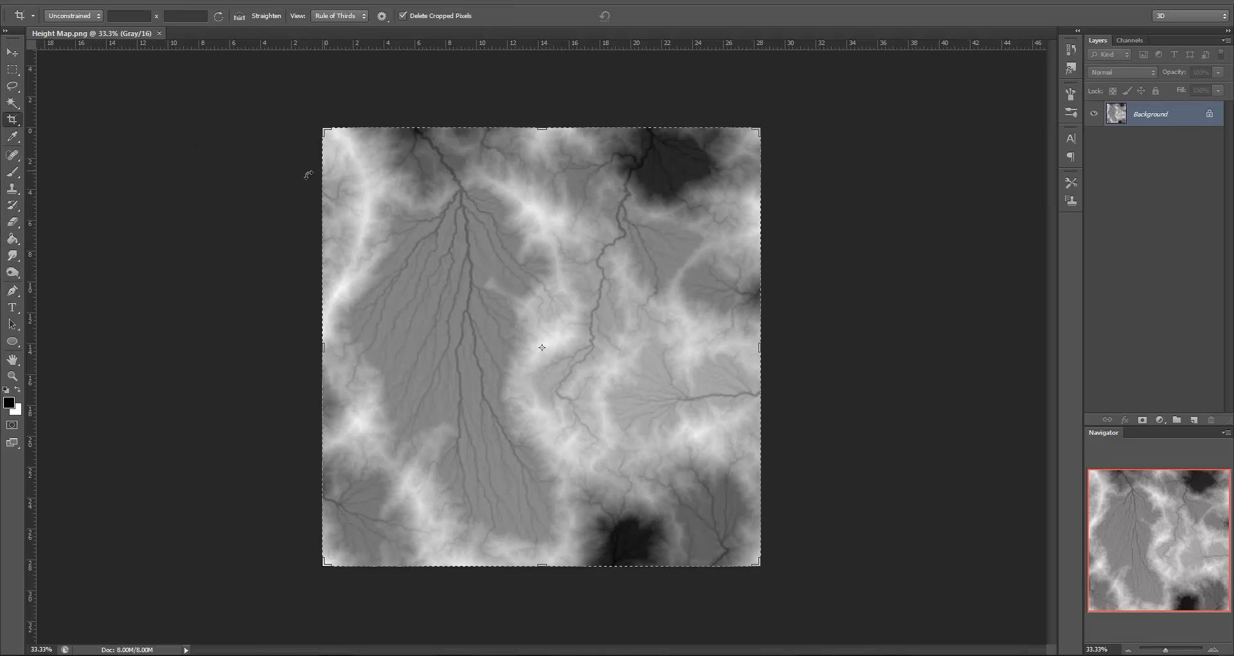
pyautogui.moveTo(324, 132); pyautogui.dragTo(407, 205)
pyautogui.moveTo(584, 336); pyautogui.dragTo(631, 443)
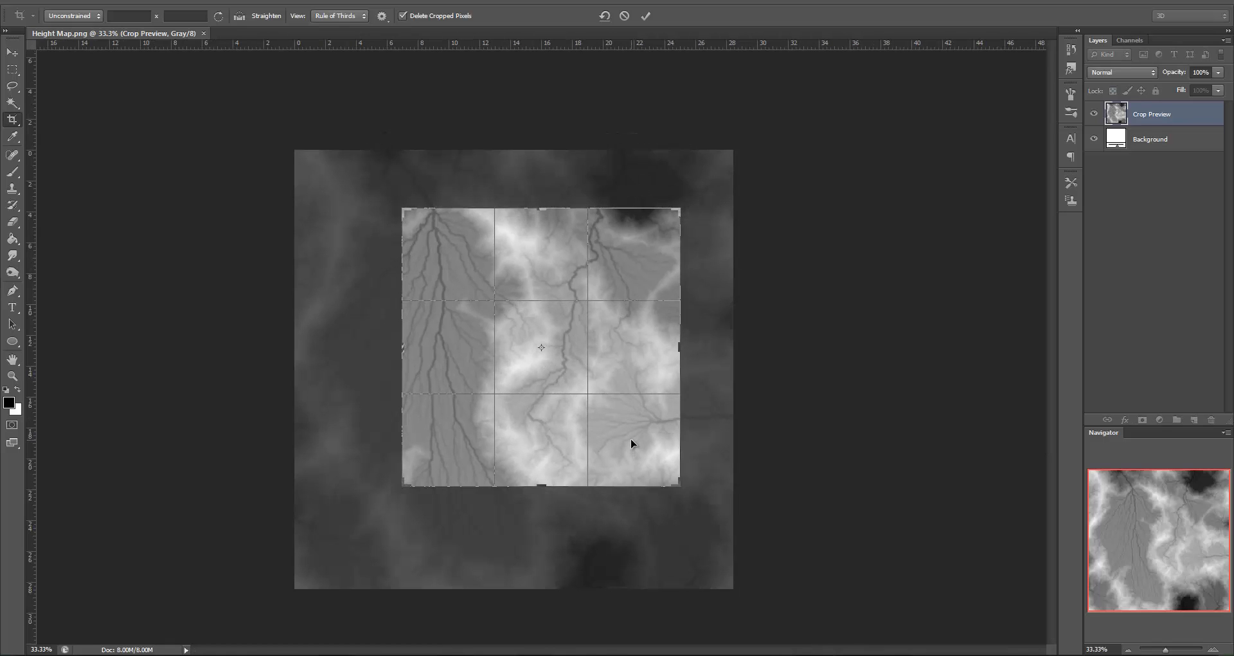
pyautogui.press('Return')
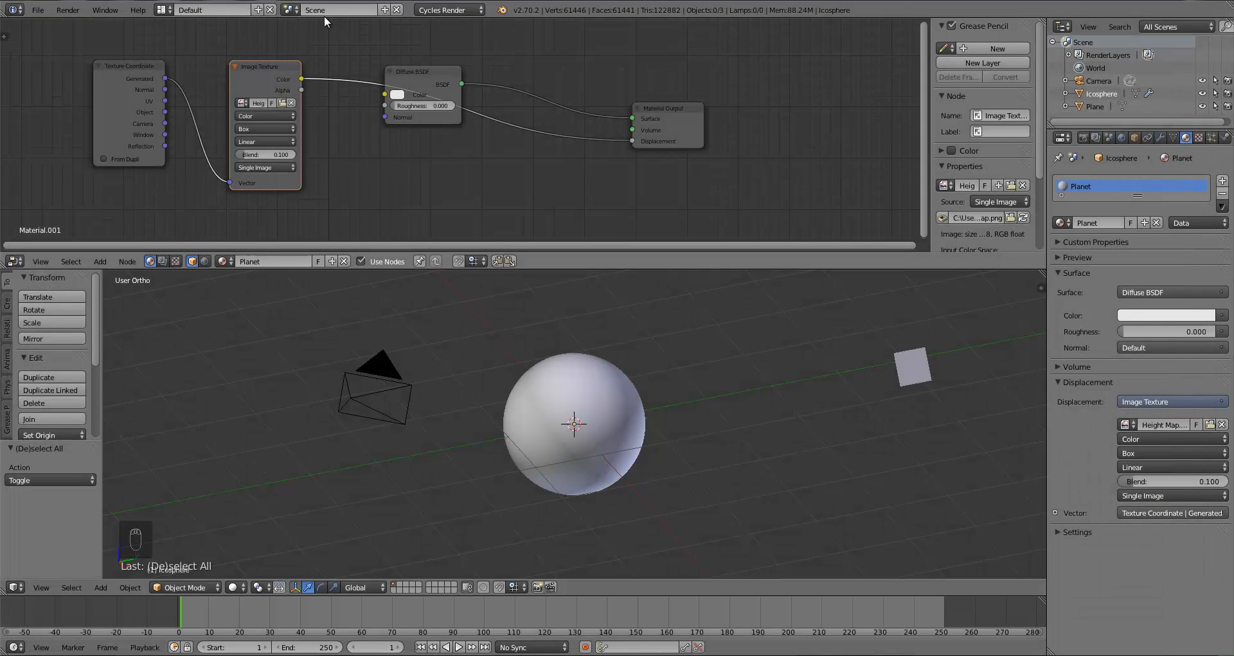
# Step: Switch to Blender, load the cropped Height Map.png into the Image Texture node, and check the sphere's displacement in rendered shading
pyautogui.click(281, 104)
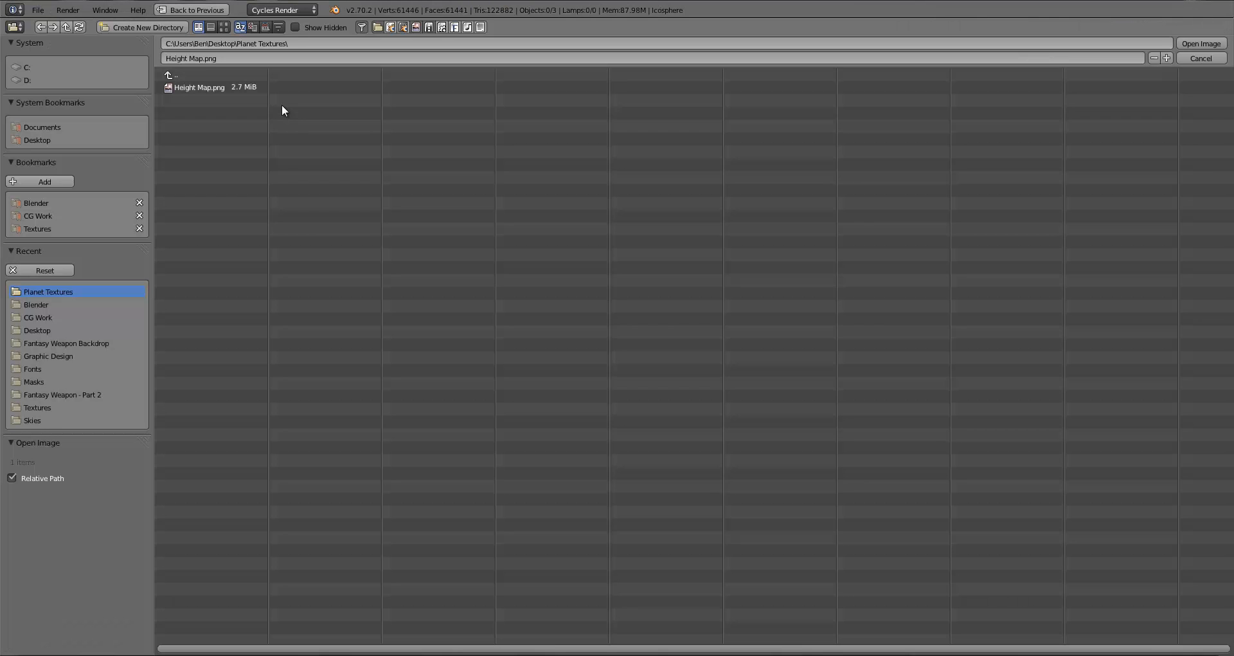
pyautogui.doubleClick(205, 88)
pyautogui.click(232, 586)
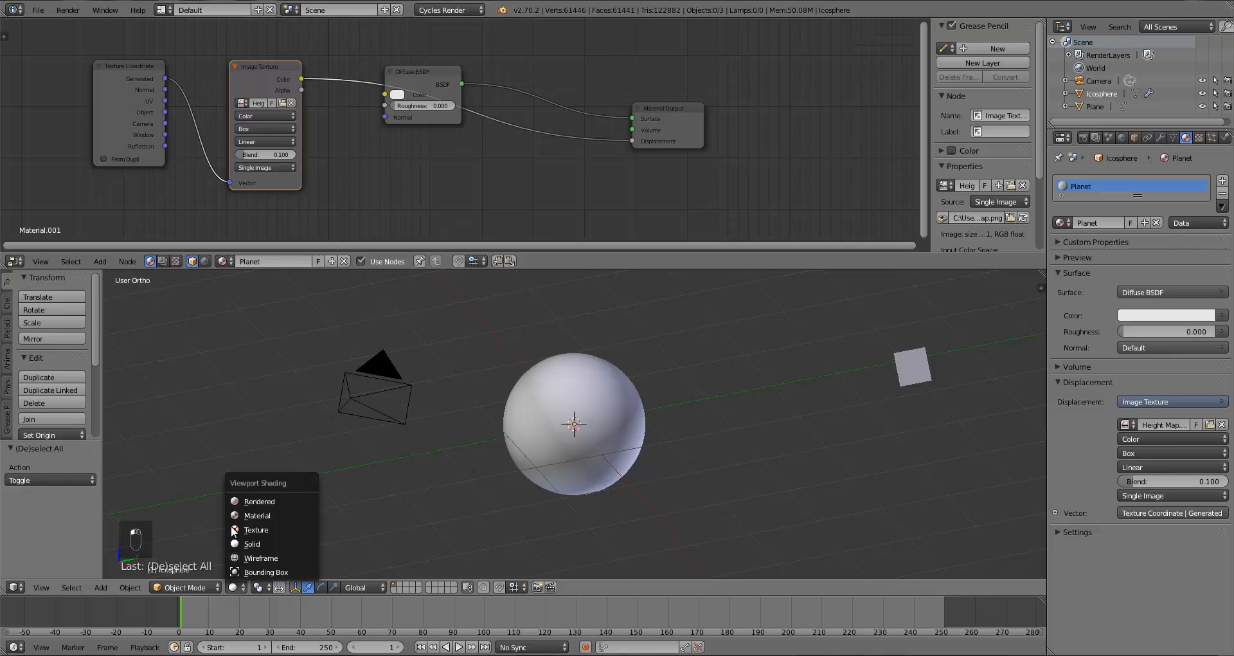
pyautogui.click(257, 501)
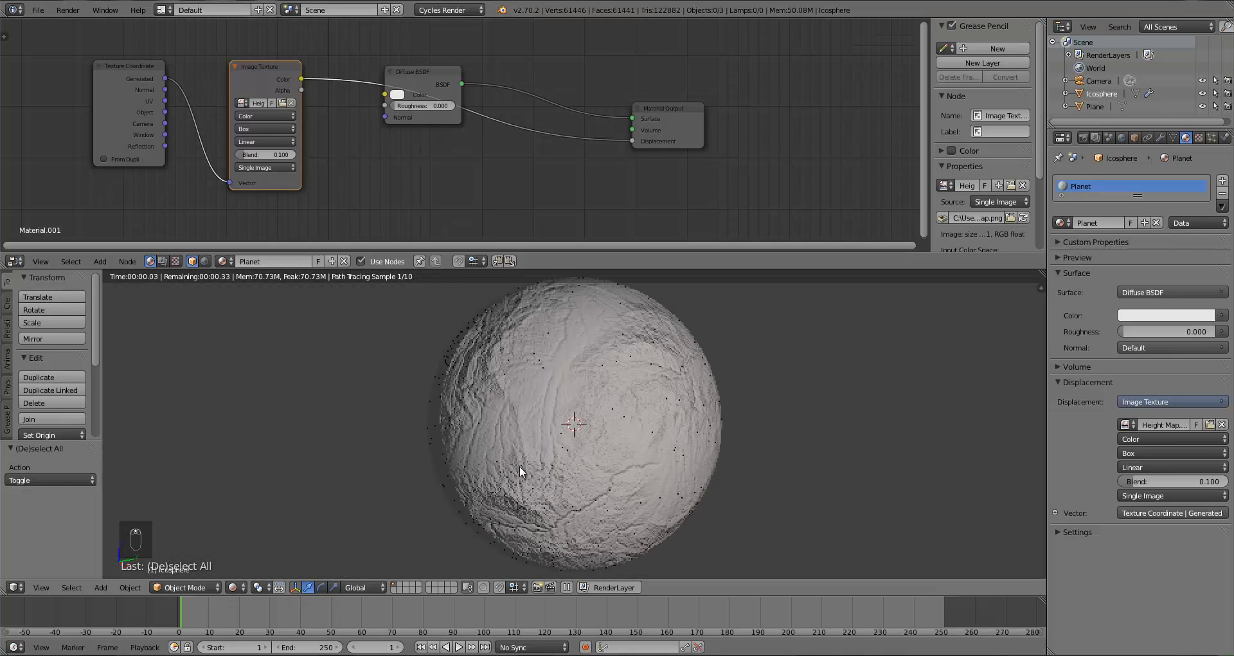
pyautogui.moveTo(526, 489); pyautogui.dragTo(518, 446, button='middle')
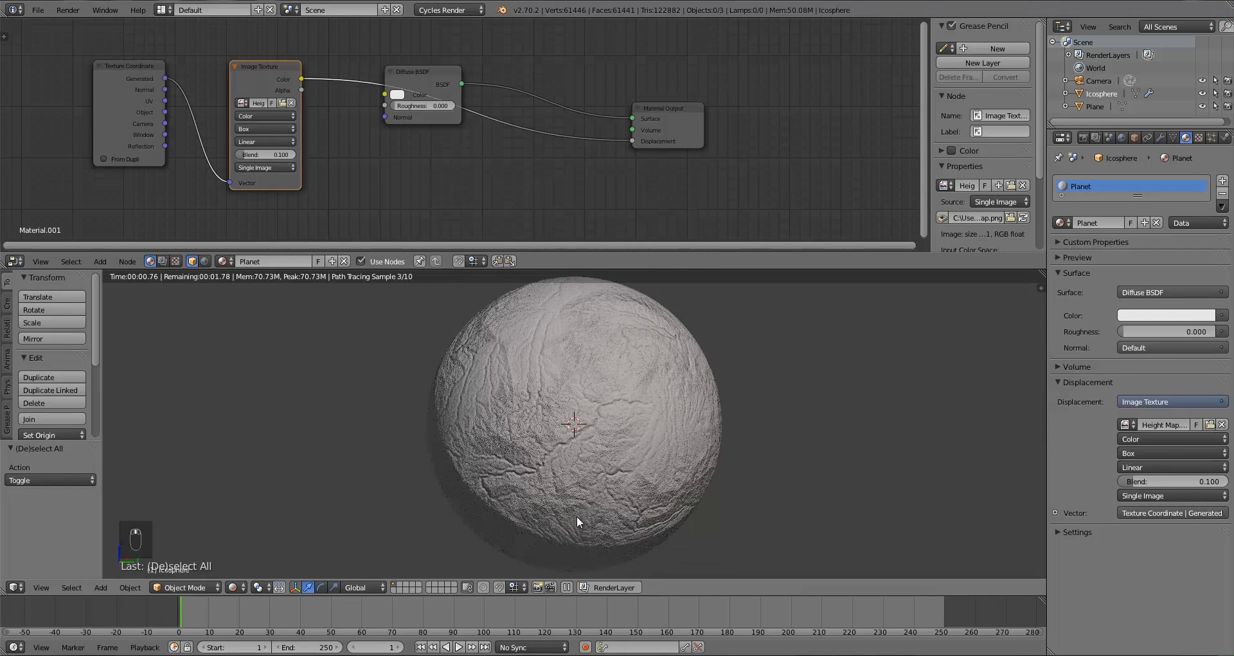
pyautogui.moveTo(576, 516); pyautogui.dragTo(540, 507, button='middle')
pyautogui.scroll(2, 546, 453)
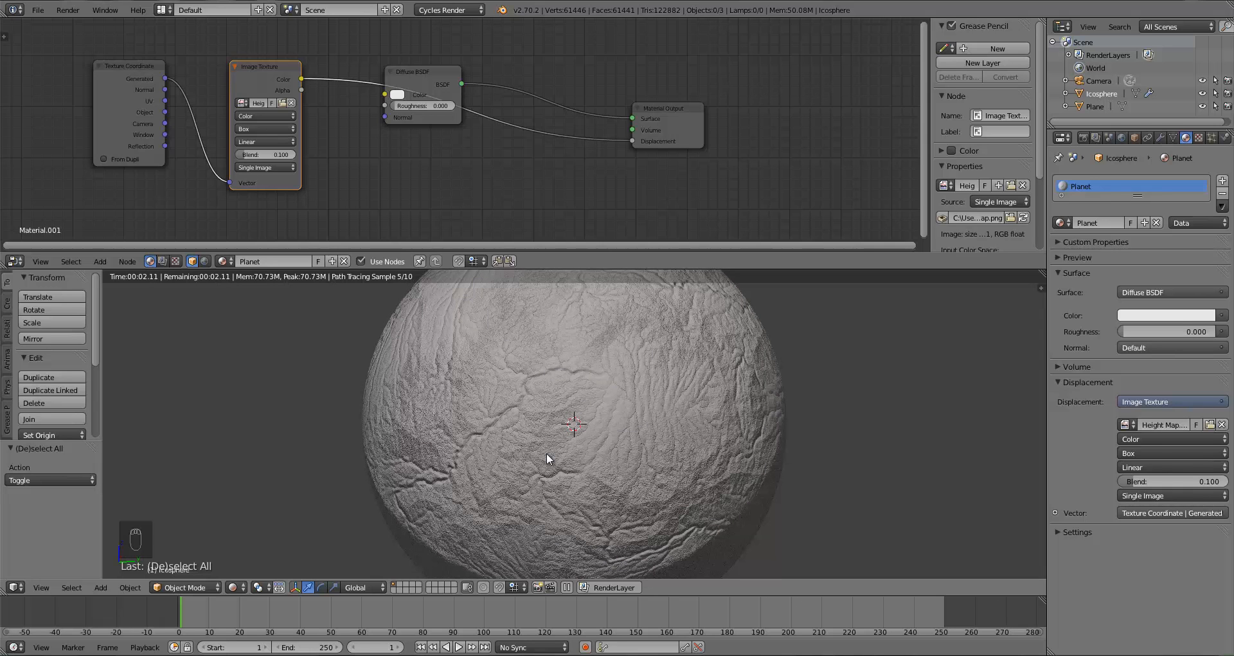
pyautogui.moveTo(586, 456); pyautogui.dragTo(646, 460, button='middle')
pyautogui.scroll(-5, 541, 455)
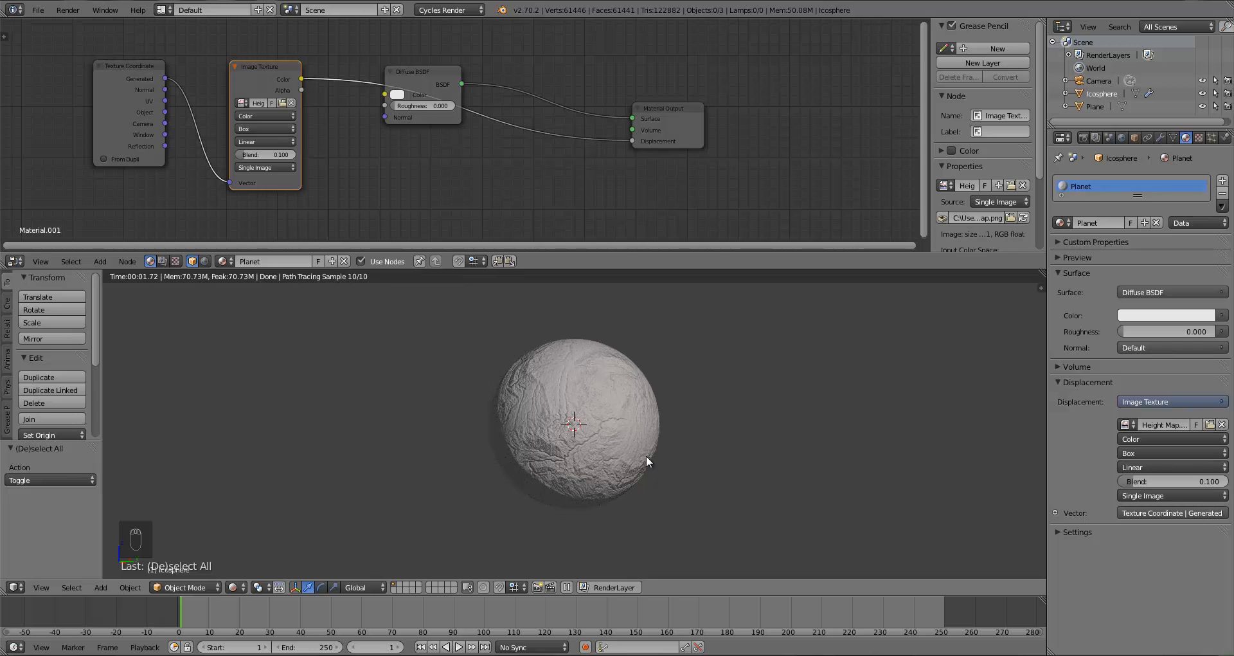
# Step: Make room before the Material Output node and add a second Diffuse BSDF below the first one
pyautogui.moveTo(670, 136); pyautogui.dragTo(769, 142)
pyautogui.press('a')
pyautogui.hotkey('shift', 'a')
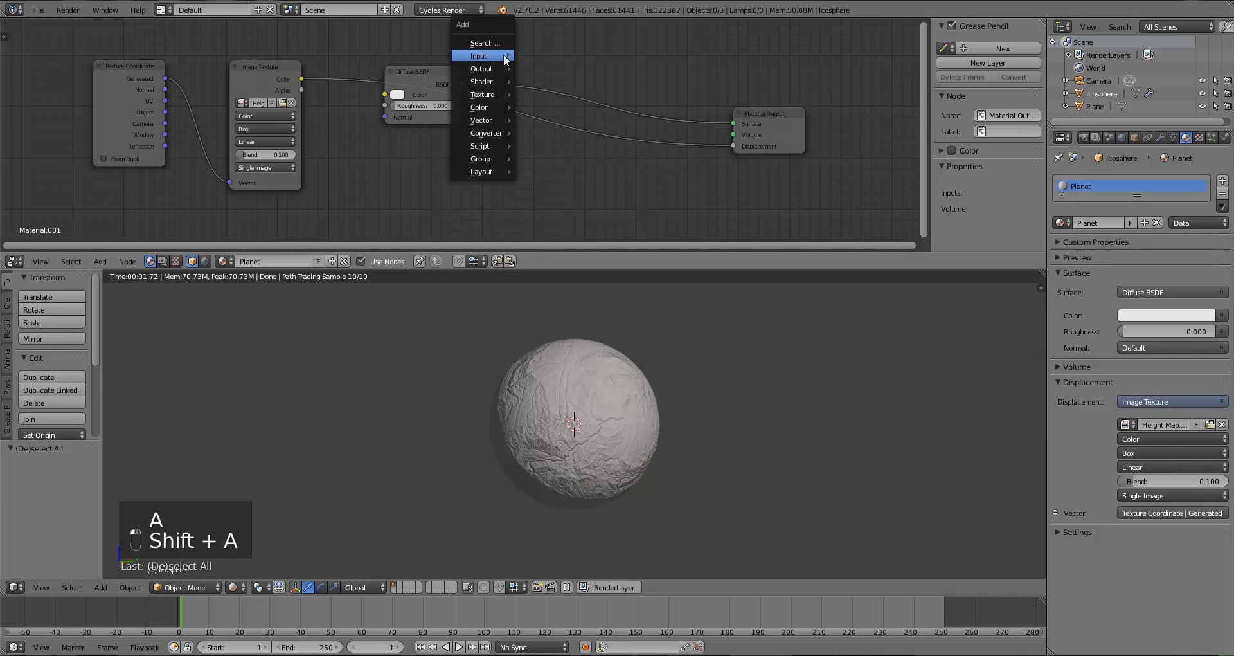
pyautogui.moveTo(492, 84)
pyautogui.click(550, 101)
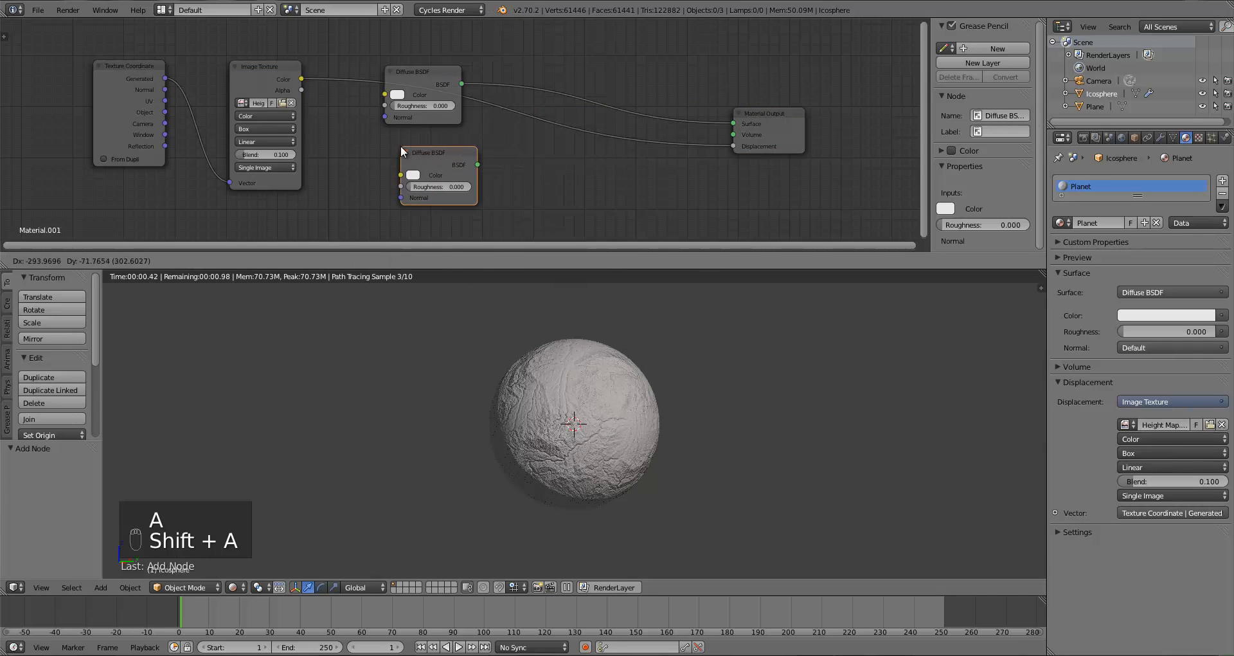
pyautogui.click(395, 151)
pyautogui.moveTo(442, 79); pyautogui.dragTo(402, 75)
# Step: Insert a Mix Shader combining both Diffuse BSDF nodes ahead of the Material Output, and drive its Fac with the Image Texture's Color
pyautogui.press('a')
pyautogui.hotkey('shift', 'a')
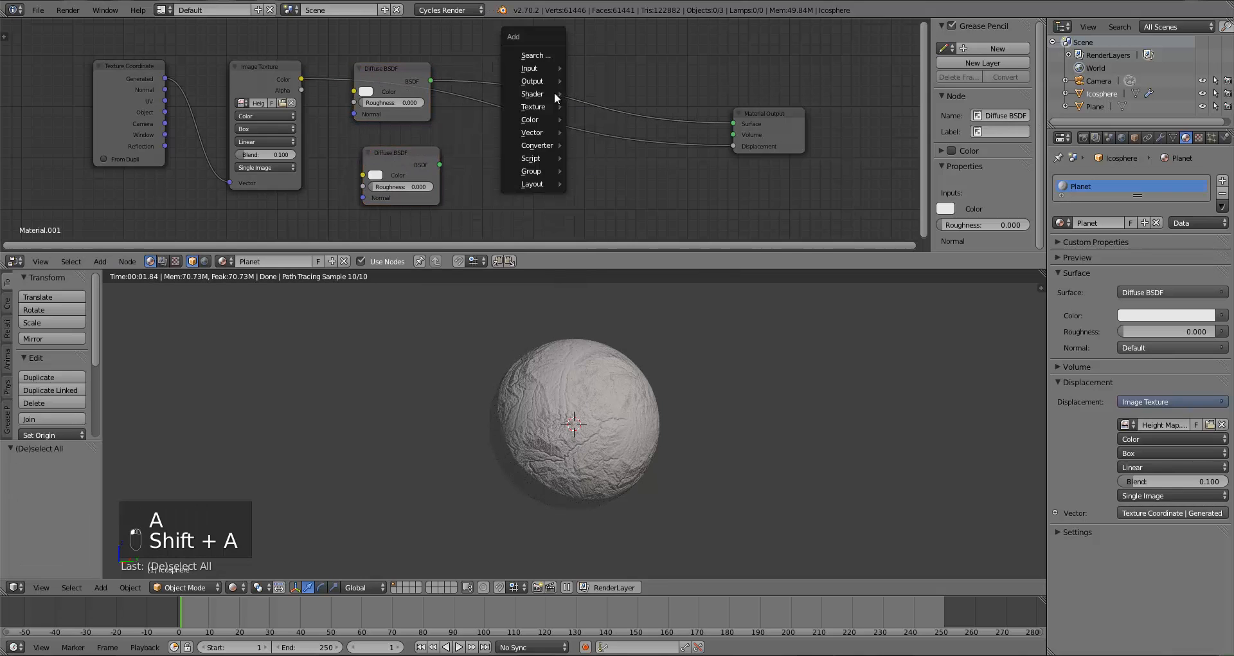
pyautogui.hotkey('shift', 'a')
pyautogui.click(598, 94)
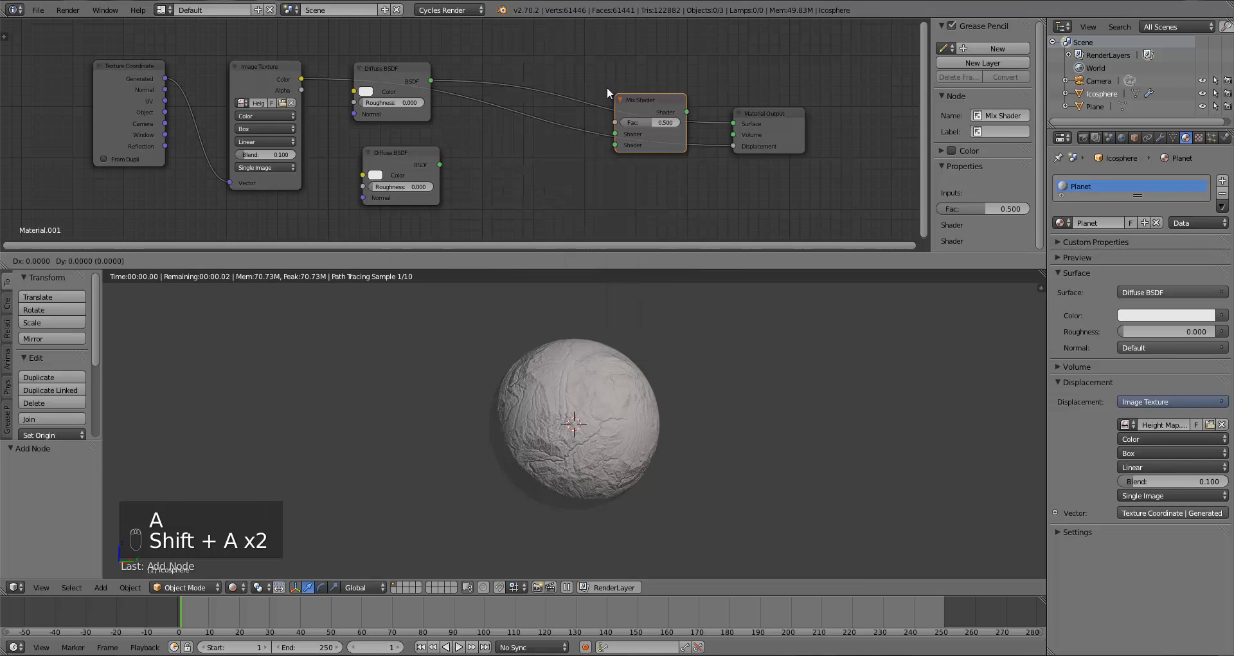
pyautogui.click(591, 71)
pyautogui.moveTo(440, 165); pyautogui.dragTo(592, 122)
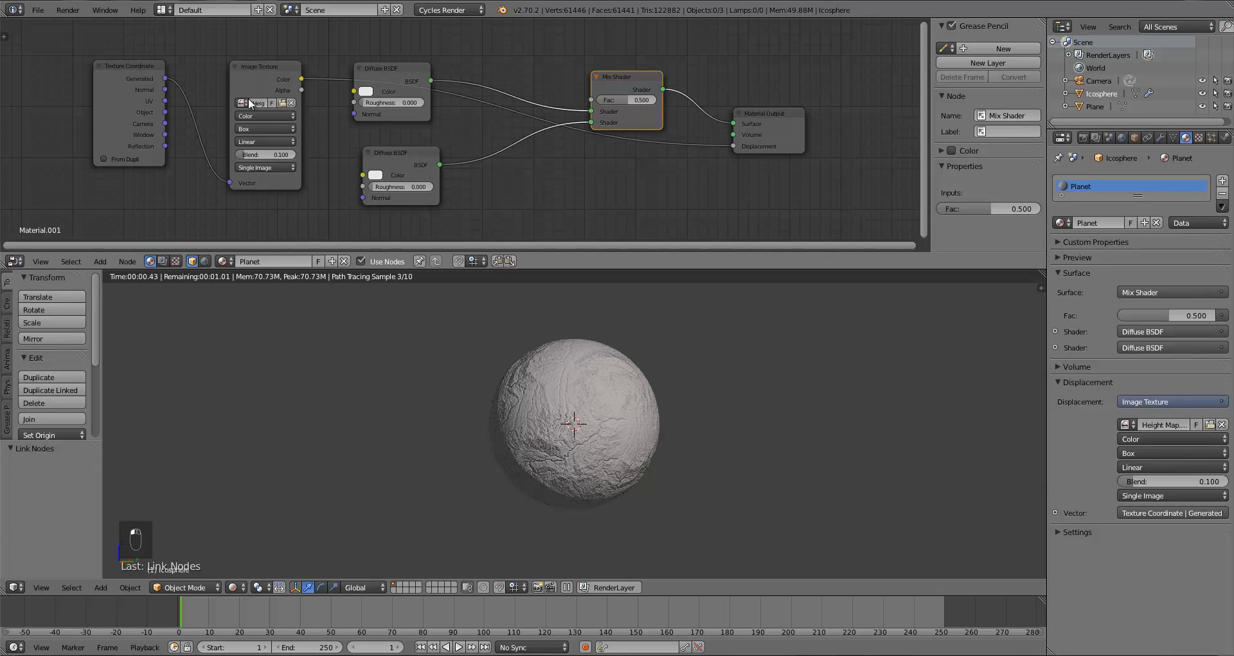
pyautogui.click(305, 80)
pyautogui.moveTo(301, 80); pyautogui.dragTo(591, 100)
# Step: Color the upper Diffuse BSDF light brown (RGB 0.395, 0.235, 0.122) and the lower one dark brown (RGB 0.088, 0.040, 0.017)
pyautogui.scroll(1, 617, 193)
pyautogui.click(358, 88)
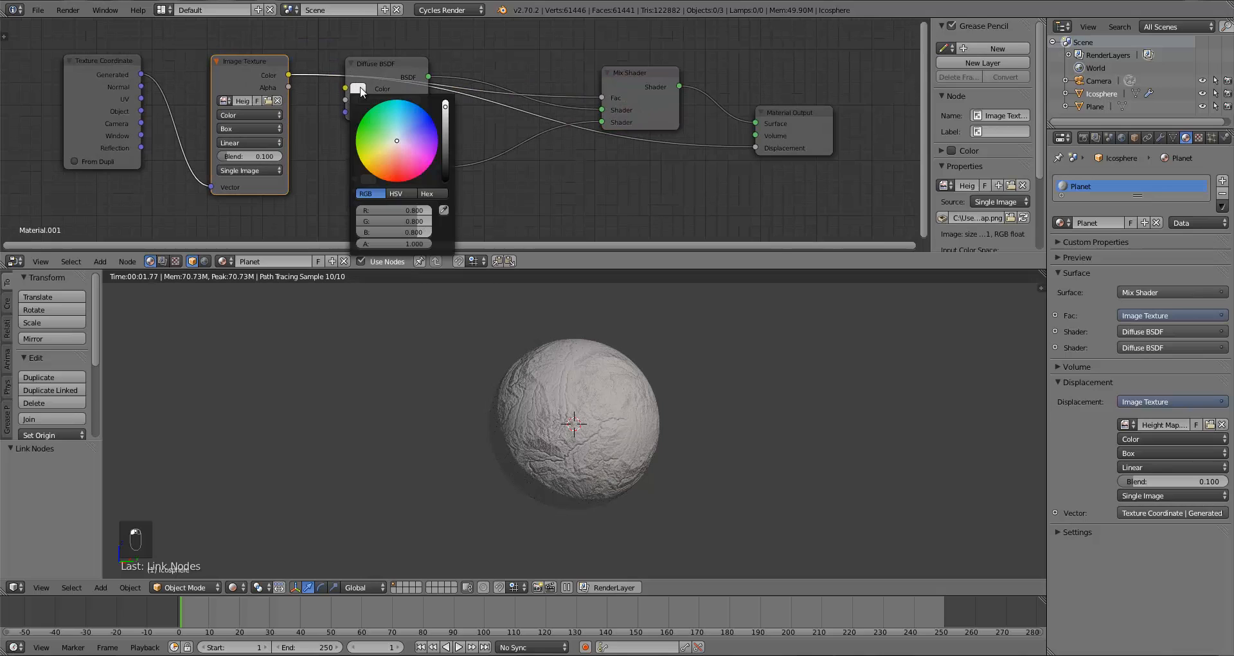
pyautogui.moveTo(447, 118); pyautogui.dragTo(446, 127)
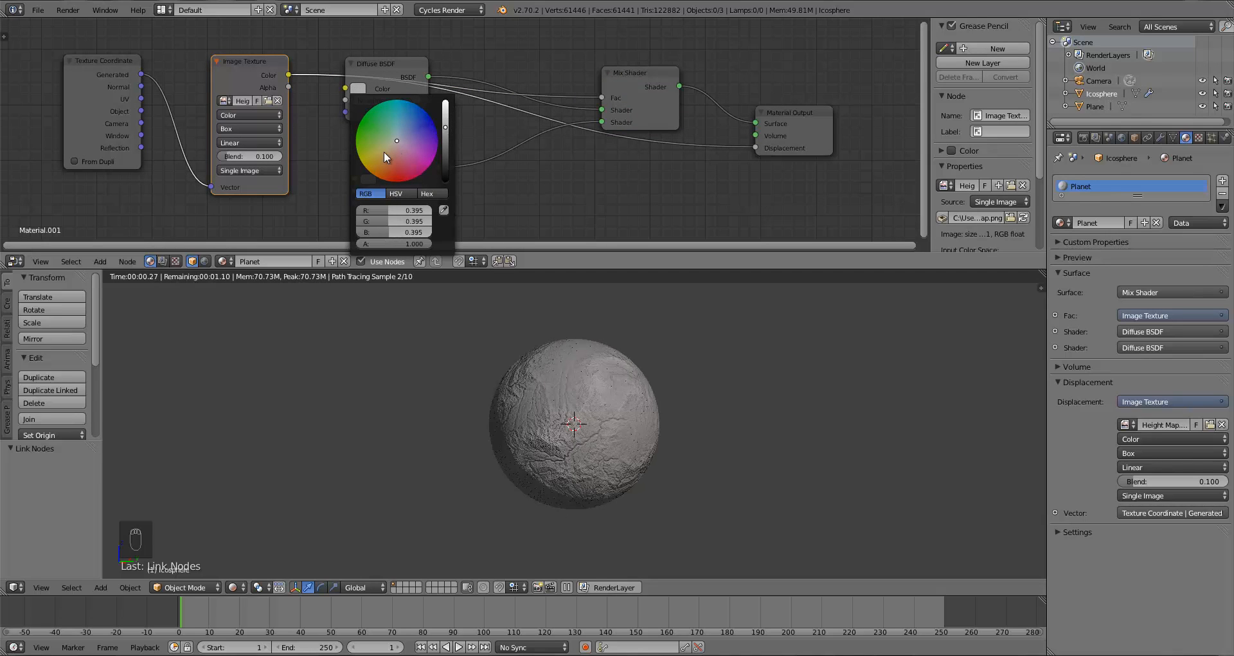
pyautogui.moveTo(384, 153); pyautogui.dragTo(388, 155)
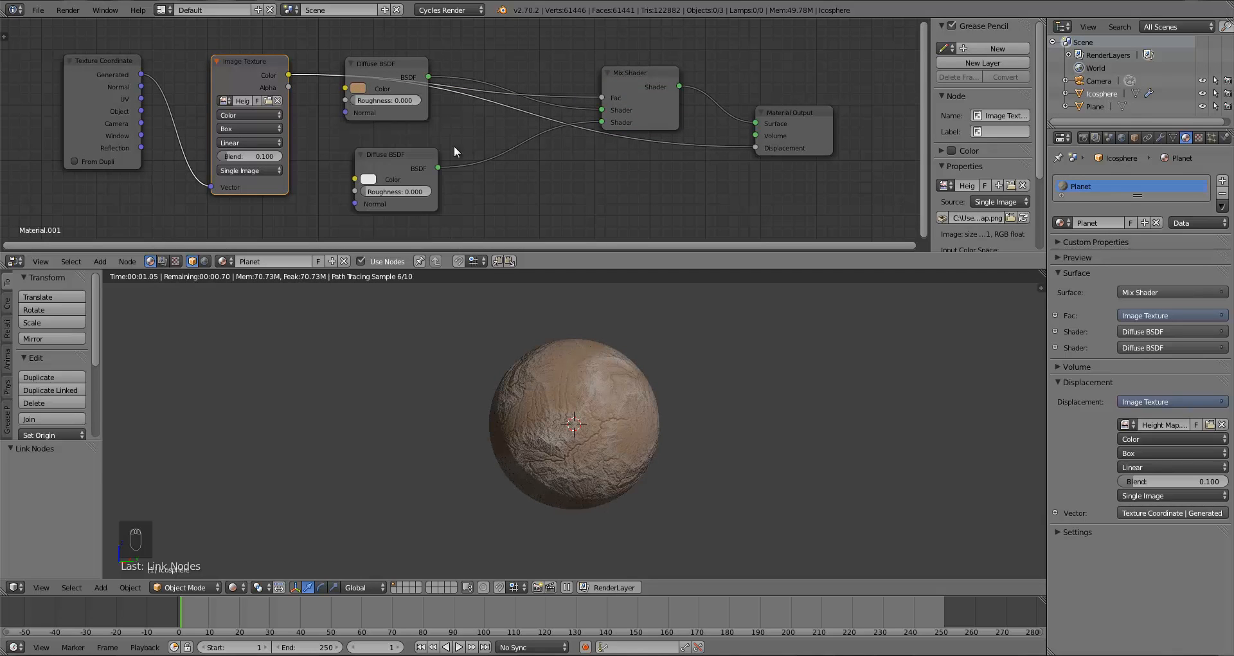
pyautogui.click(369, 179)
pyautogui.moveTo(453, 95)
pyautogui.mouseDown()
pyautogui.moveTo(458, 72)
pyautogui.moveTo(396, 81)
pyautogui.mouseUp()
pyautogui.click(396, 82)
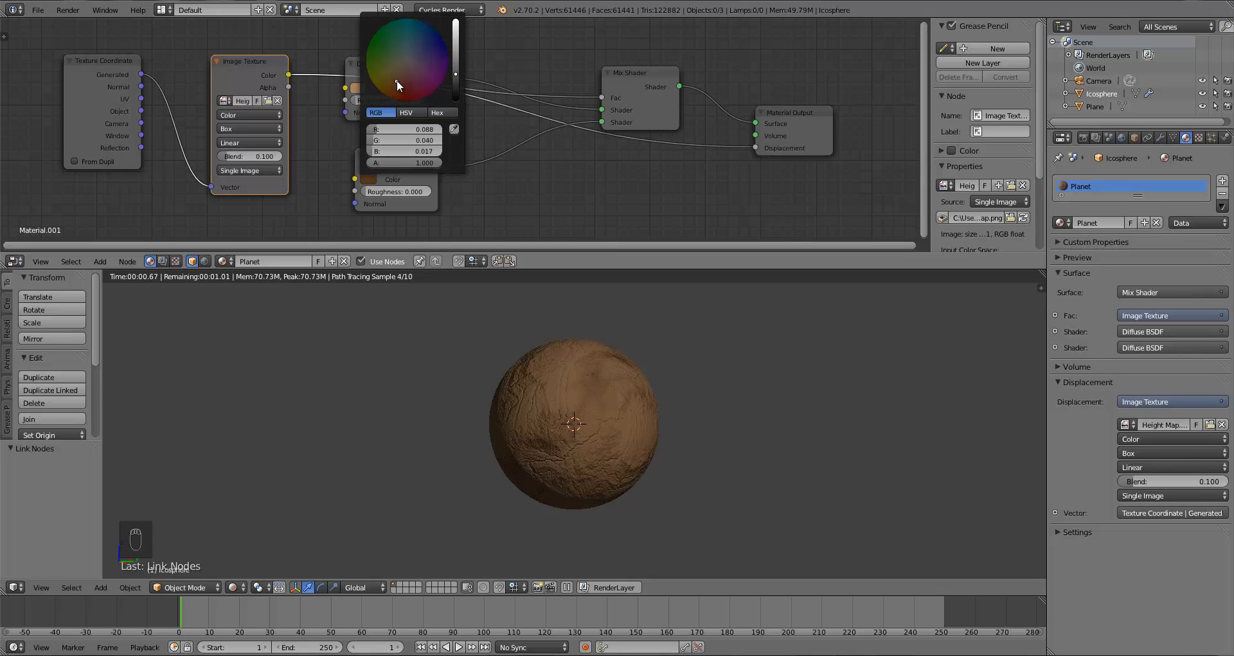
# Step: Shift the upper Diffuse BSDF to a darker reddish brown (RGB 0.292, 0.143, 0.071) and slightly desaturate and lighten the lower one's brown
pyautogui.click(364, 90)
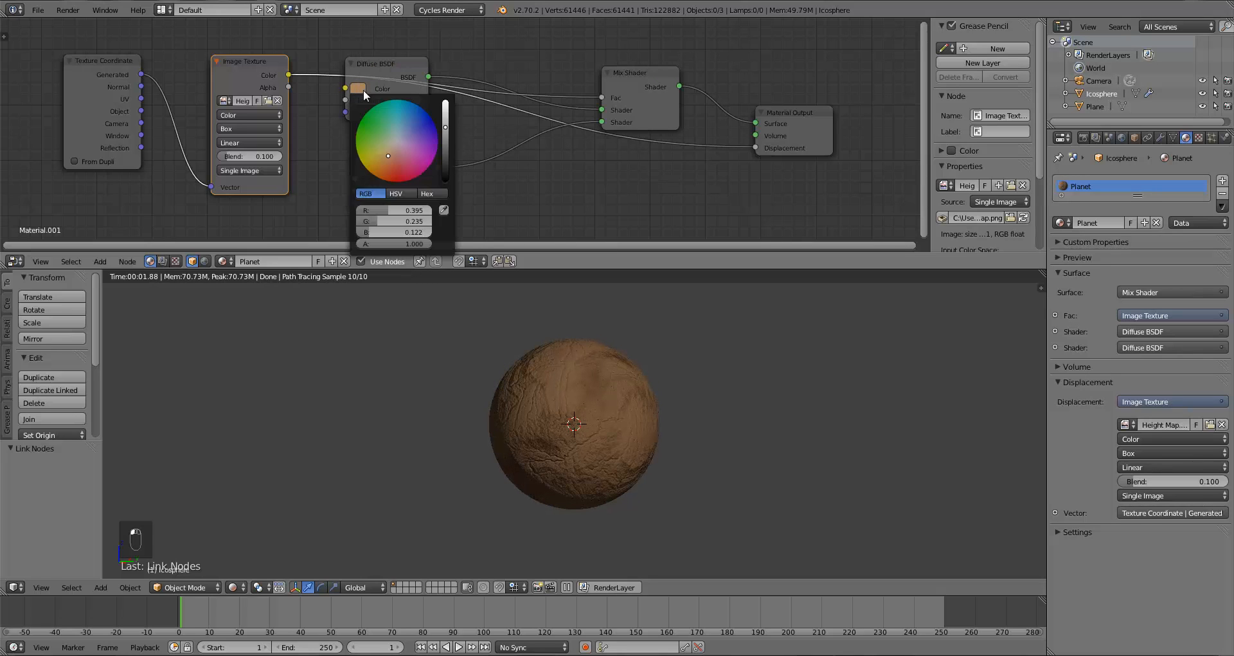
pyautogui.click(387, 162)
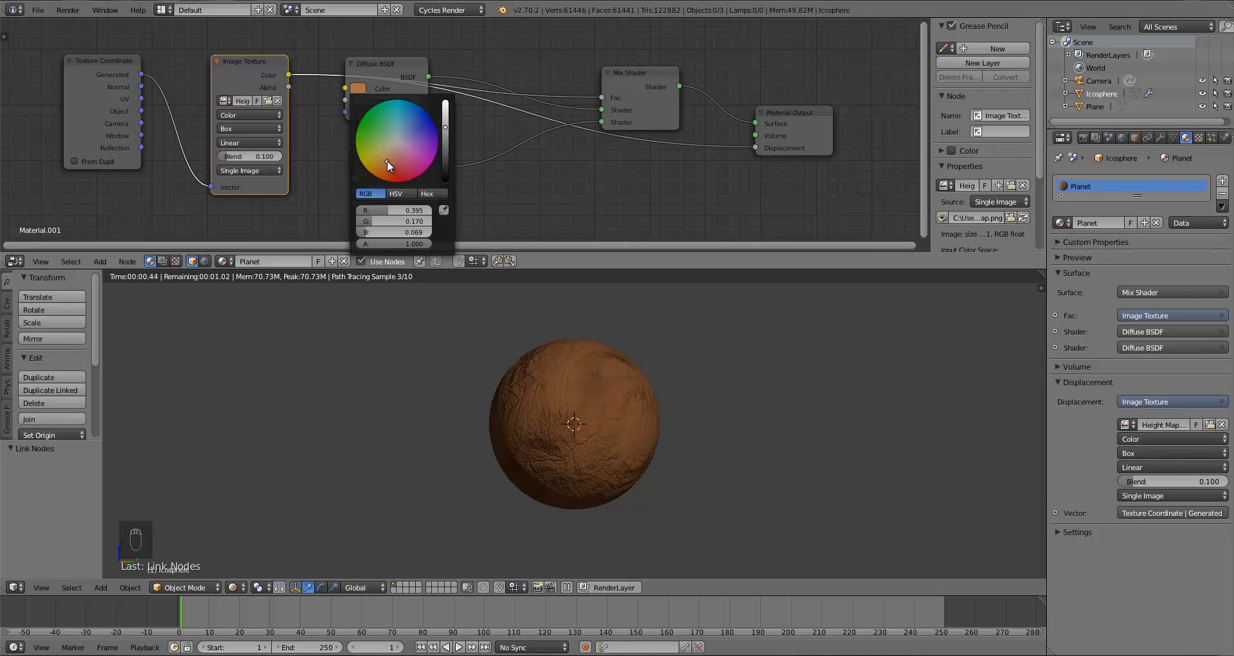
pyautogui.moveTo(388, 159); pyautogui.dragTo(389, 157)
pyautogui.click(446, 132)
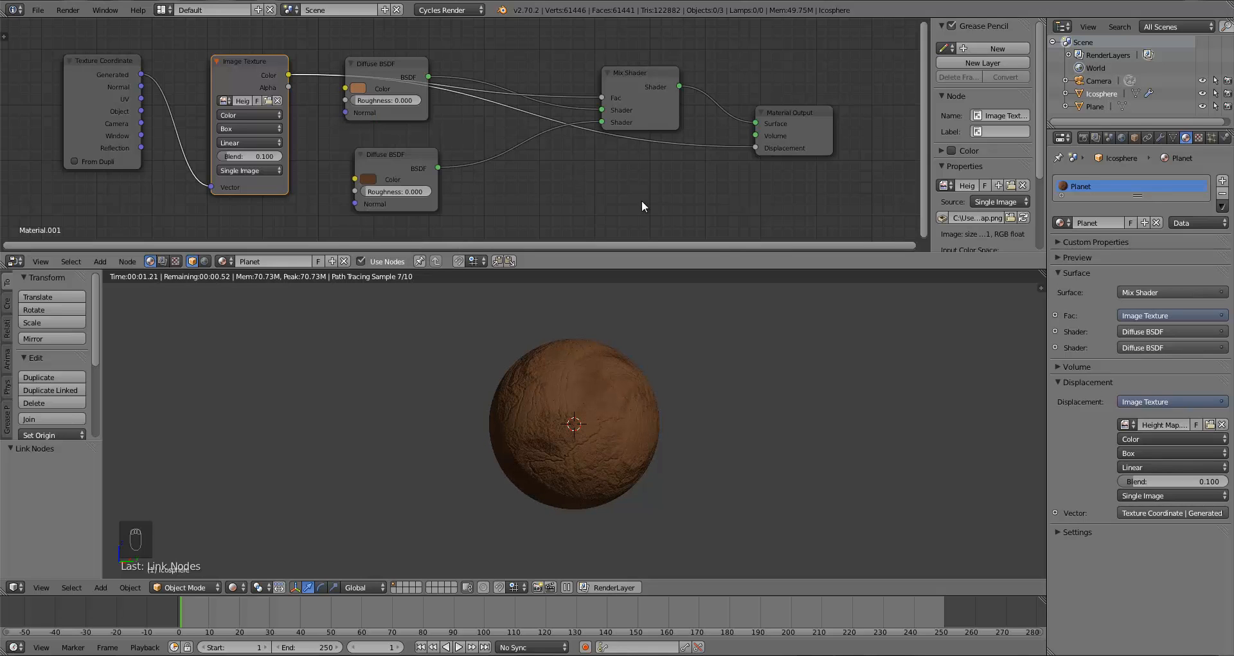
pyautogui.click(368, 179)
pyautogui.click(397, 77)
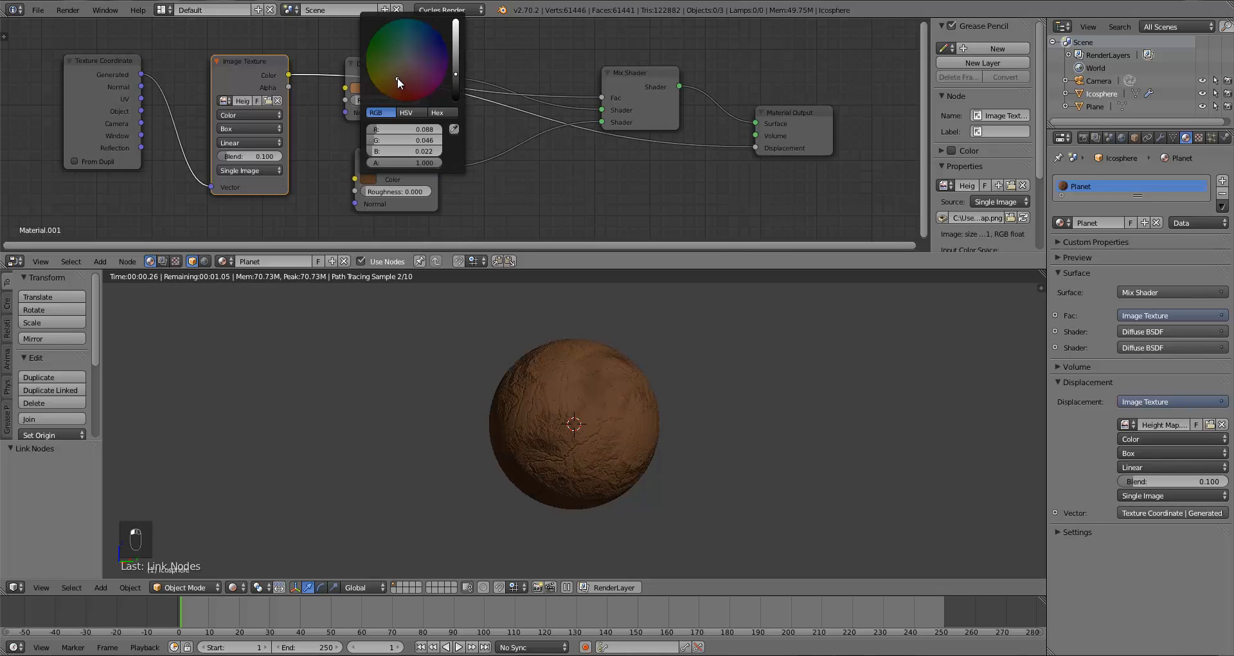
pyautogui.click(457, 71)
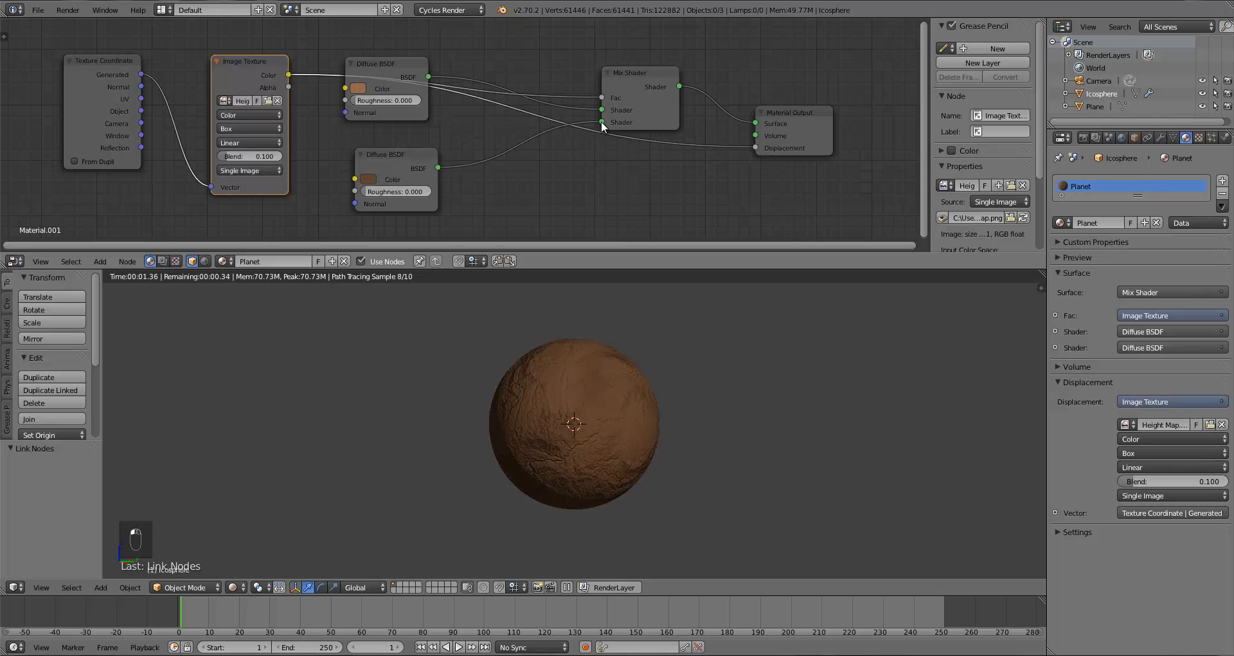
# Step: Swap the two Diffuse BSDF links on the Mix Shader's shader inputs and check the planet up close
pyautogui.moveTo(600, 121); pyautogui.dragTo(421, 84)
pyautogui.moveTo(563, 118); pyautogui.dragTo(602, 122)
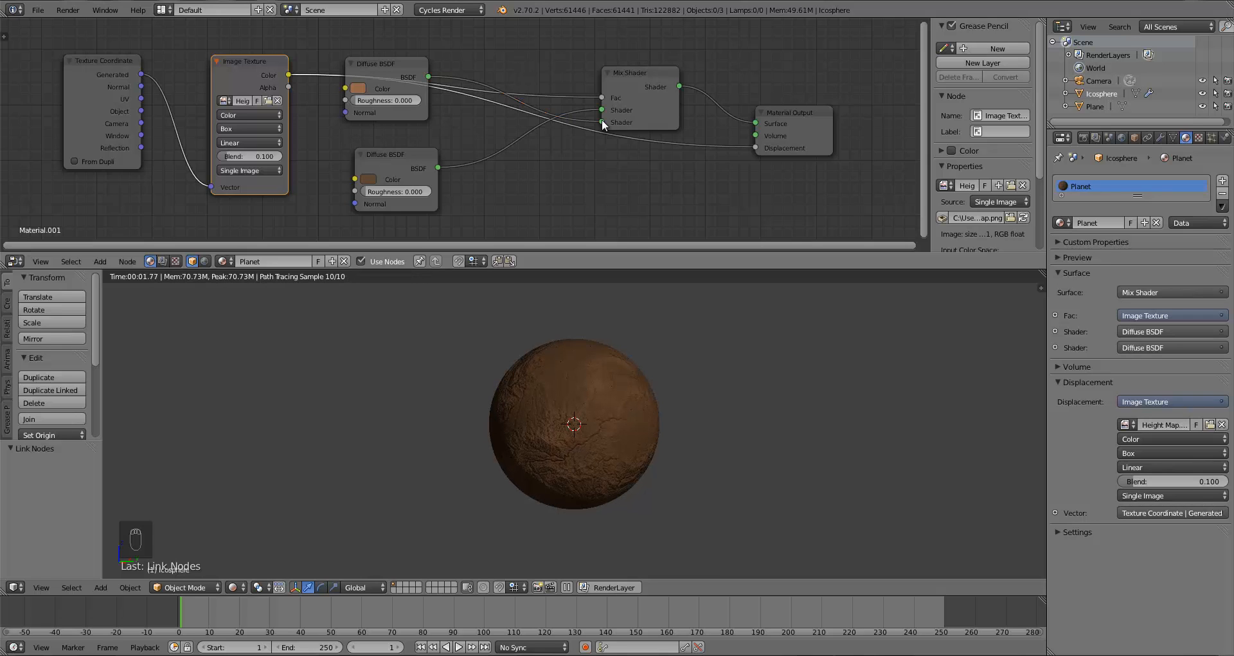
pyautogui.scroll(1, 612, 385)
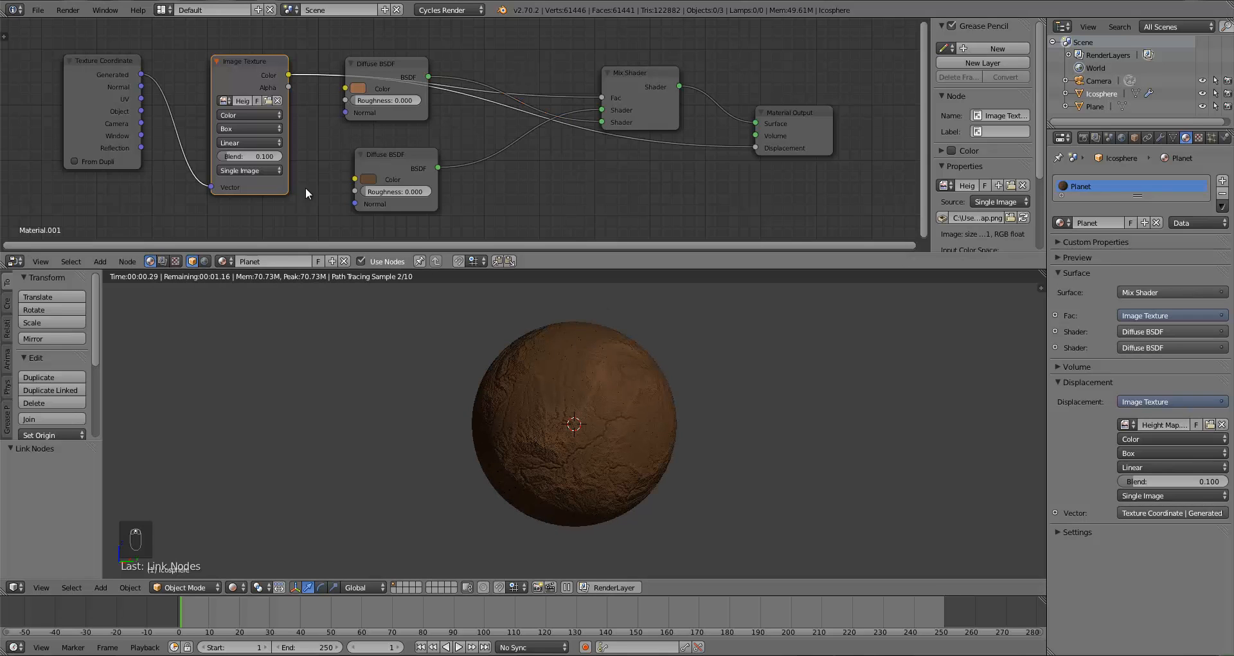
# Step: Set the lower Diffuse BSDF's color to RGB 0.148, 0.082, 0.038 and the upper one's to RGB 0.336, 0.196, 0.127
pyautogui.click(368, 178)
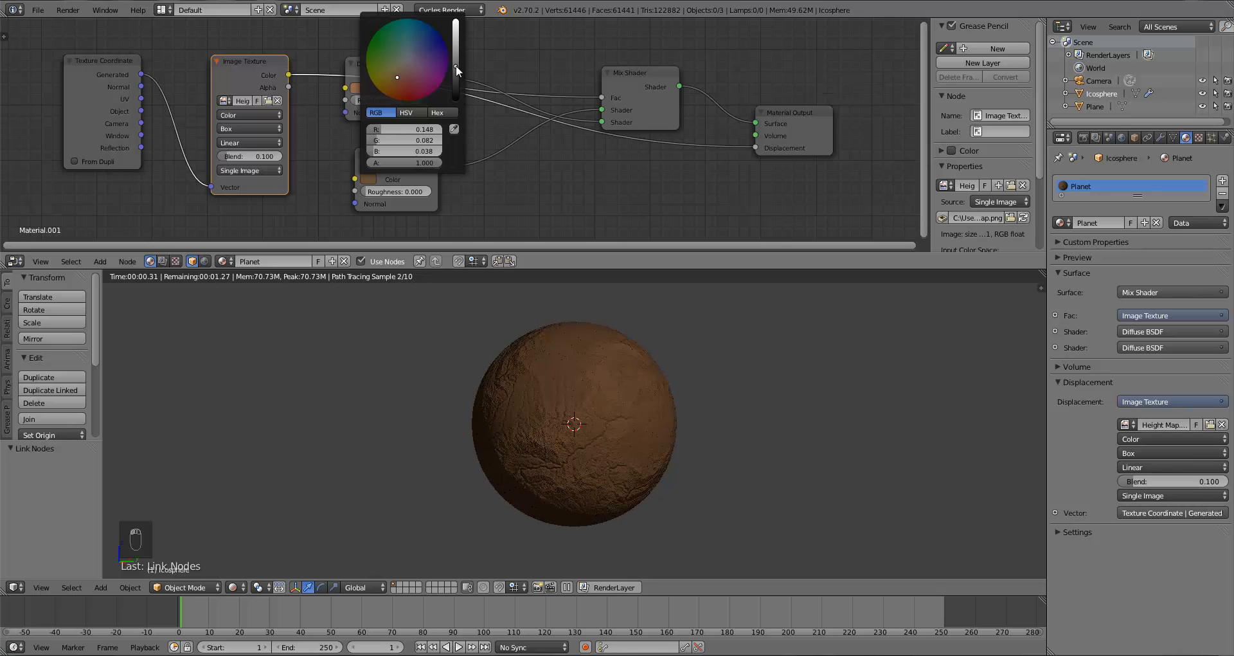
pyautogui.click(357, 88)
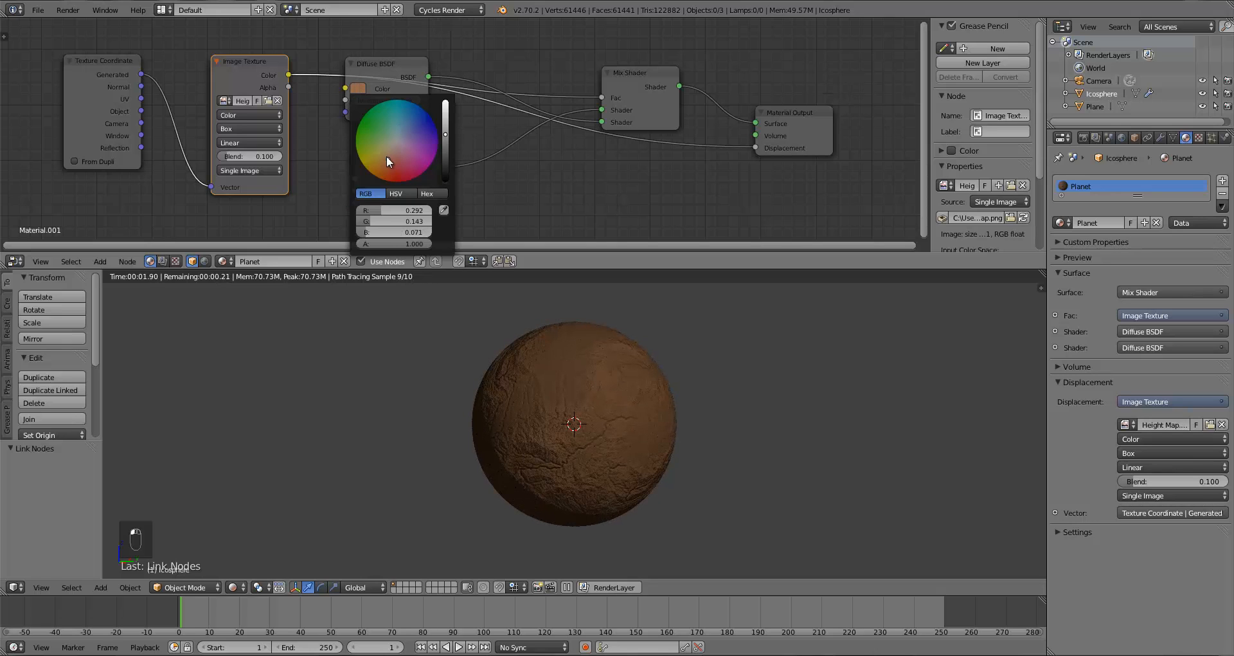
pyautogui.click(387, 154)
pyautogui.moveTo(443, 133); pyautogui.dragTo(444, 130)
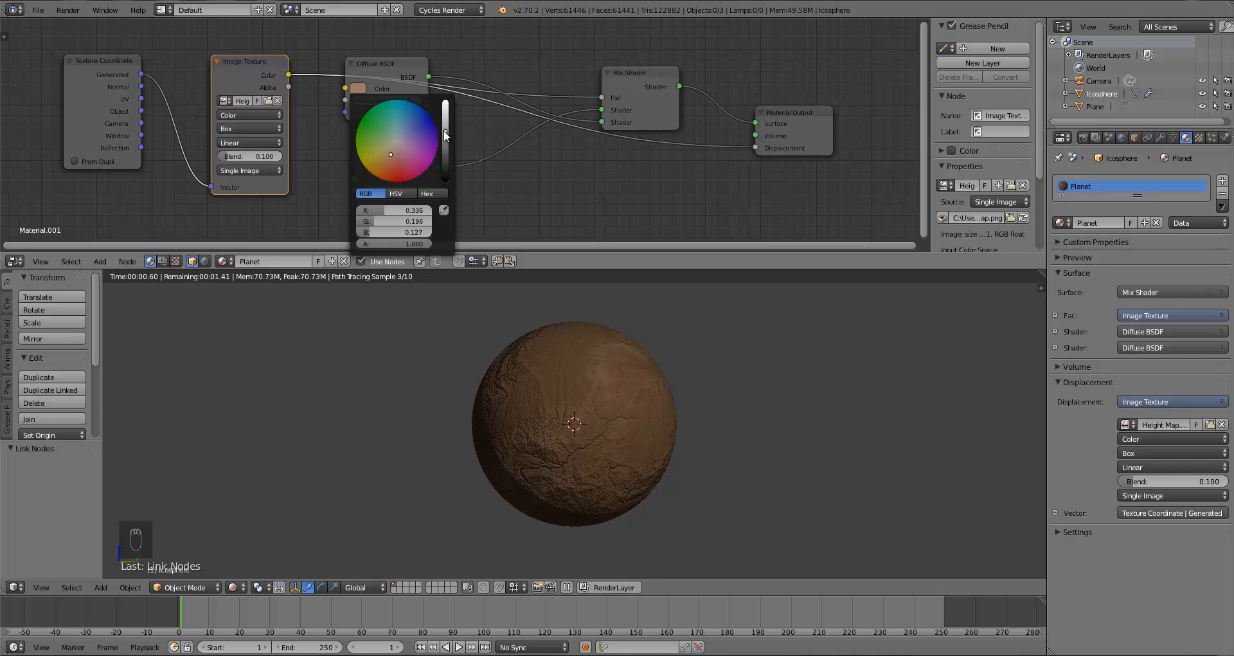
# Step: Inspect the planet's coloring from another angle and brighten the upper Diffuse BSDF's color to a lighter tan
pyautogui.scroll(2, 726, 426)
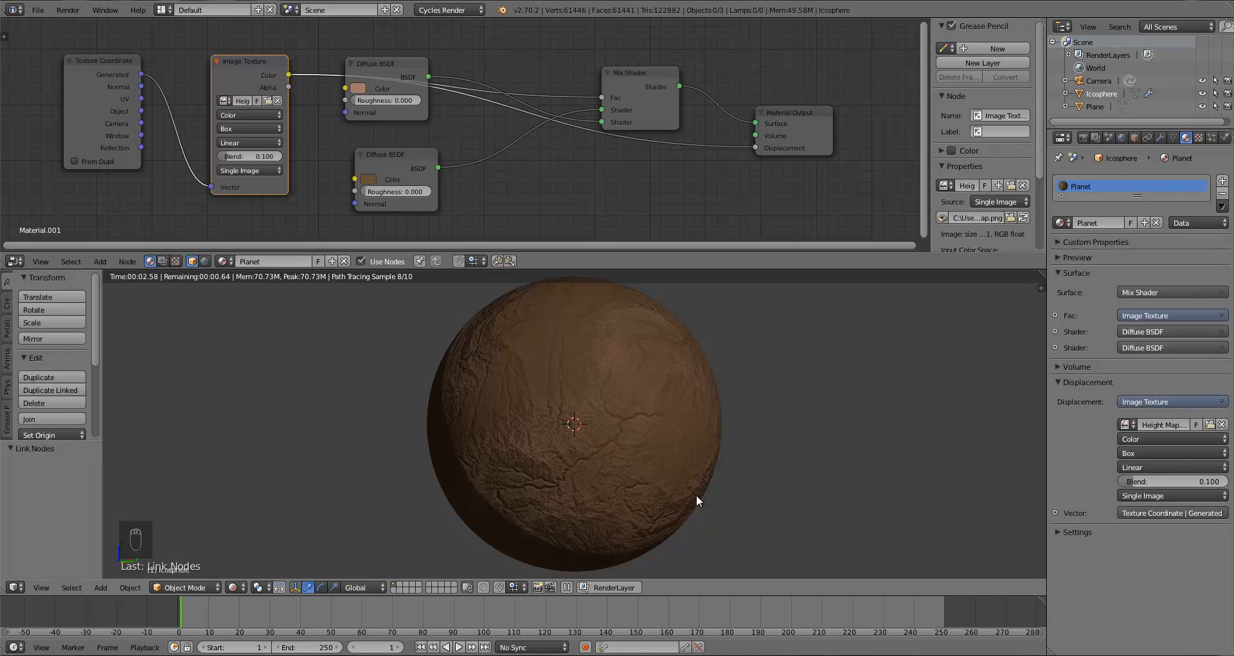
pyautogui.moveTo(696, 495); pyautogui.dragTo(651, 468, button='middle')
pyautogui.moveTo(584, 445); pyautogui.dragTo(626, 447, button='middle')
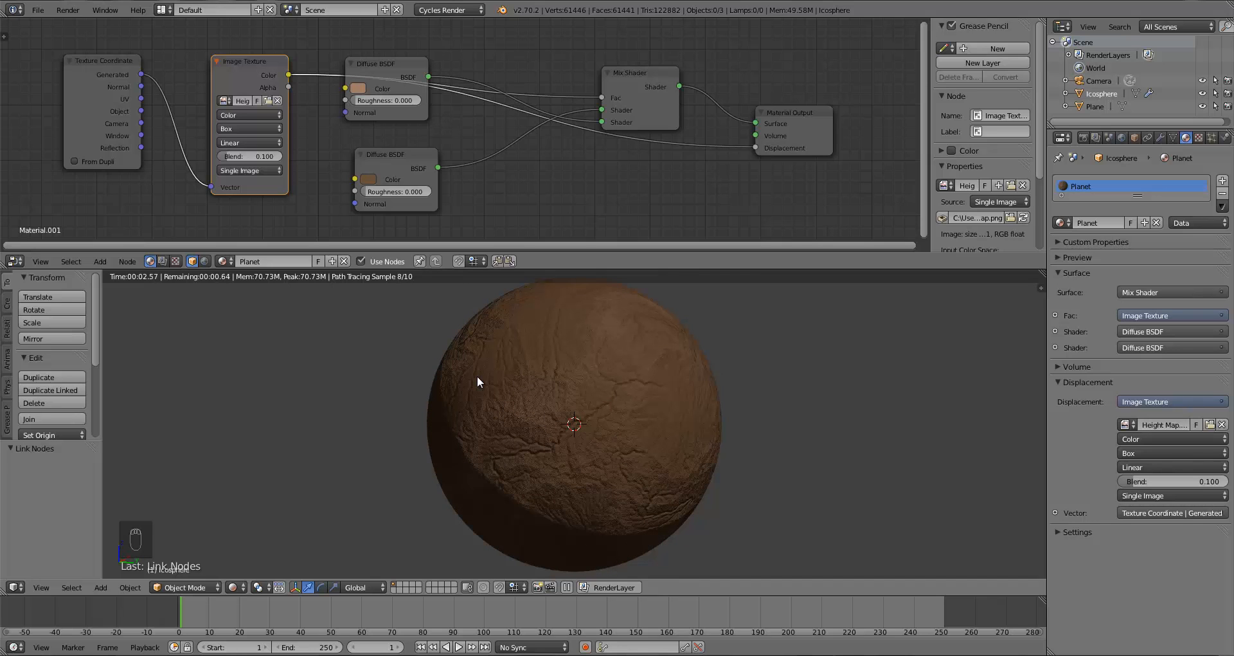
pyautogui.click(358, 88)
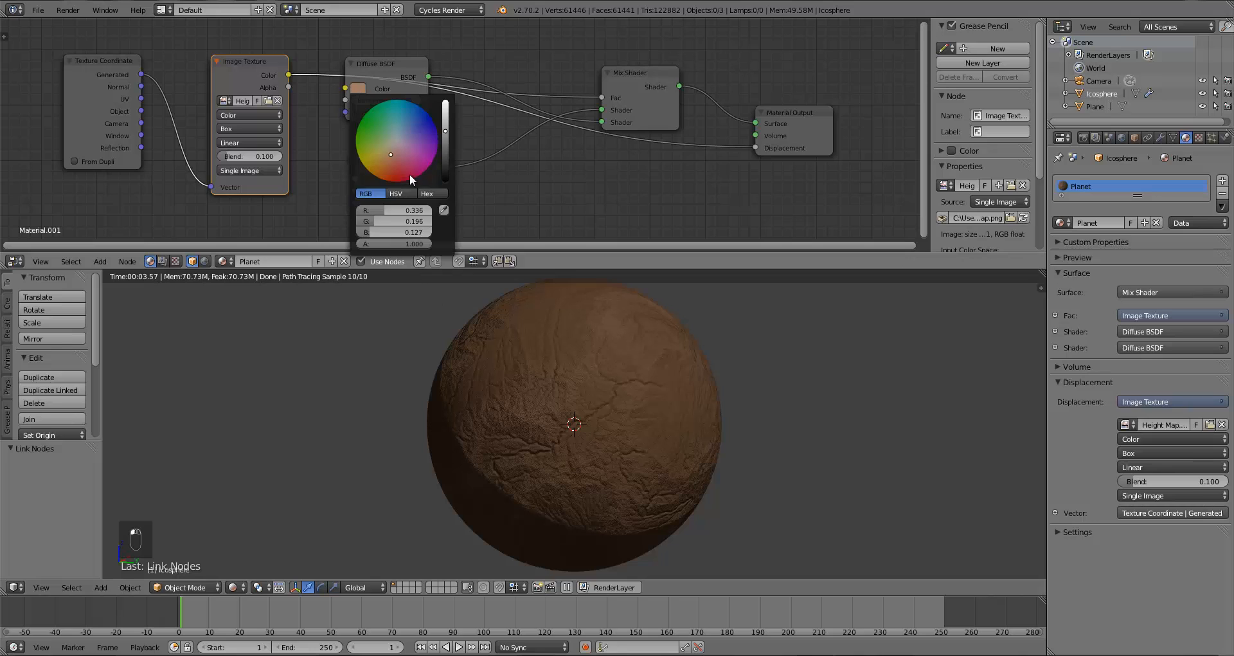
pyautogui.moveTo(445, 131); pyautogui.dragTo(445, 125)
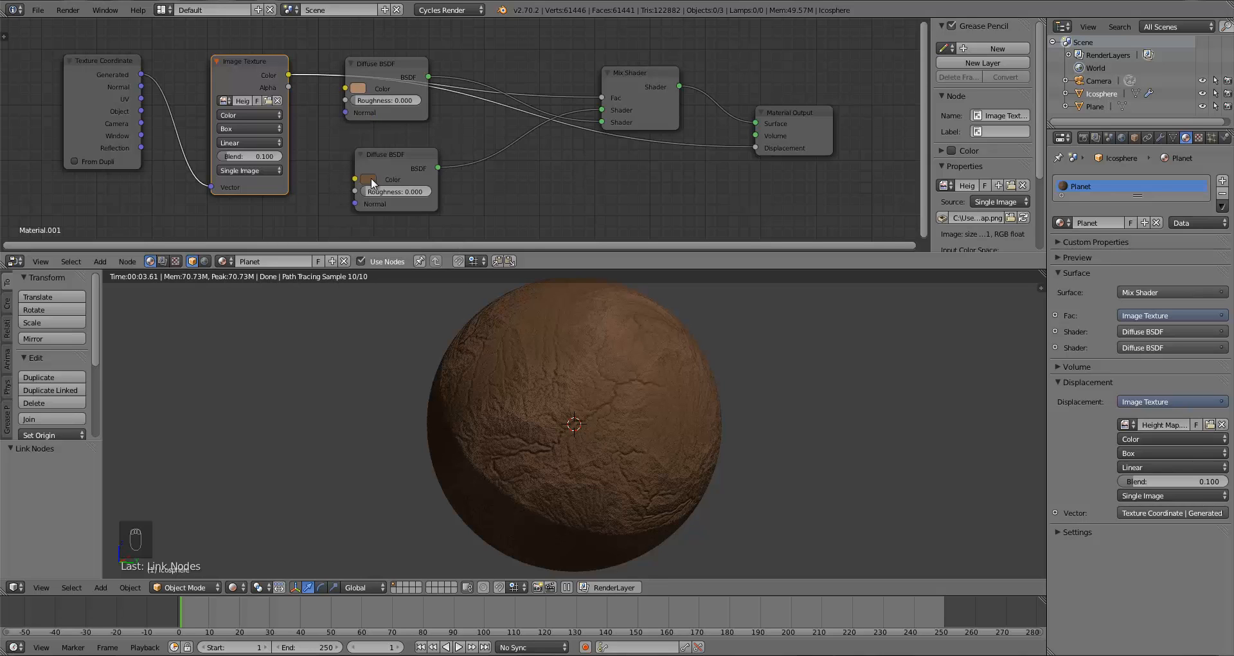
# Step: Fine-tune the brown of the lower Diffuse BSDF and check the whole planet from a distance
pyautogui.click(370, 180)
pyautogui.click(399, 79)
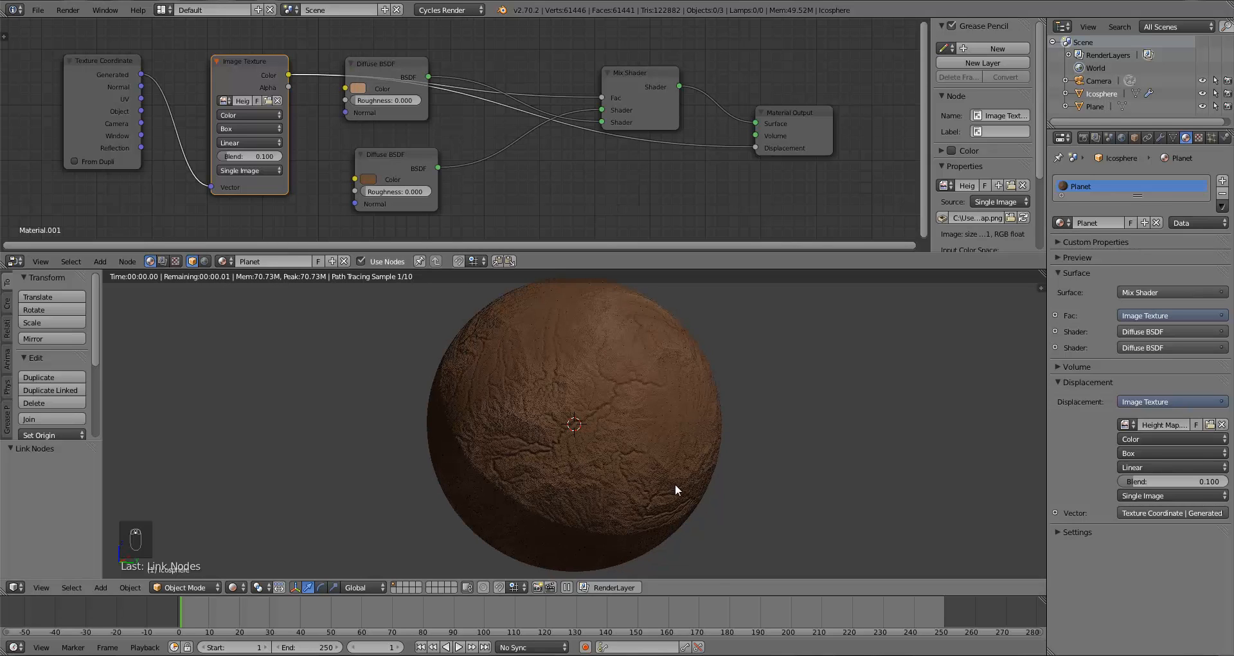
pyautogui.scroll(-3, 675, 485)
pyautogui.moveTo(675, 484)
pyautogui.mouseDown(button='middle')
pyautogui.moveTo(656, 415)
pyautogui.moveTo(558, 441)
pyautogui.moveTo(638, 499)
pyautogui.moveTo(611, 487)
pyautogui.moveTo(655, 424)
pyautogui.moveTo(630, 458)
pyautogui.moveTo(604, 430)
pyautogui.moveTo(578, 432)
pyautogui.moveTo(543, 473)
pyautogui.moveTo(573, 481)
pyautogui.mouseUp(button='middle')
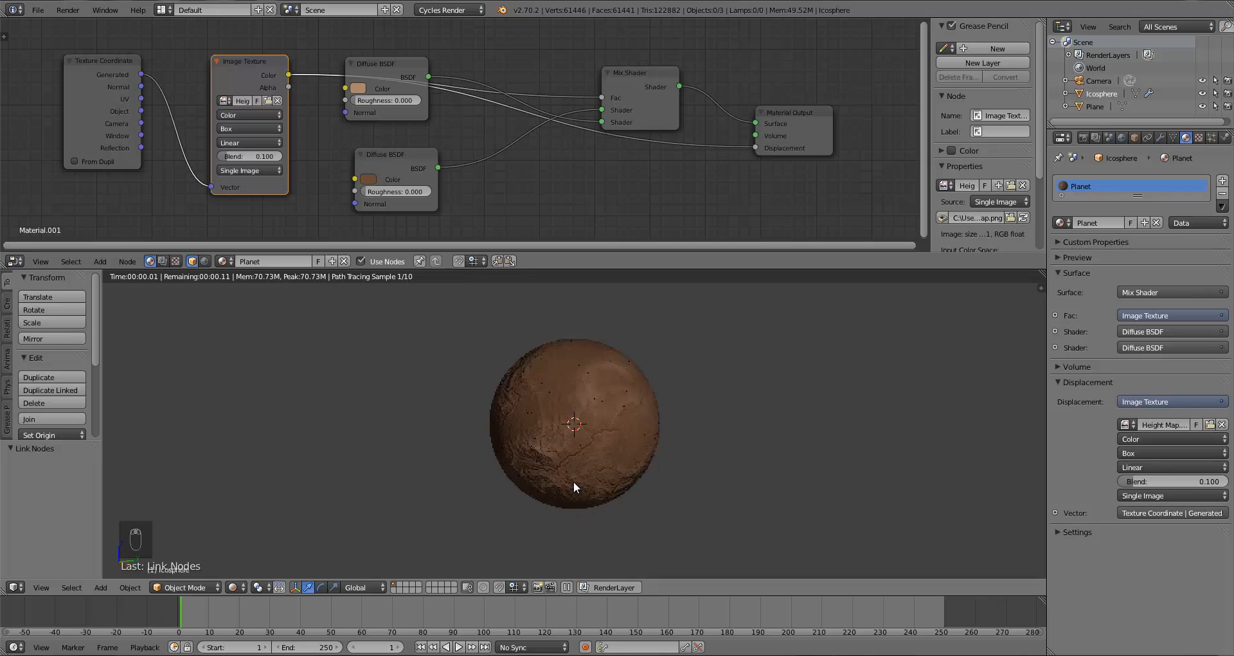
# Step: Enable nodes for the world surface and set the background color to black
pyautogui.click(1121, 138)
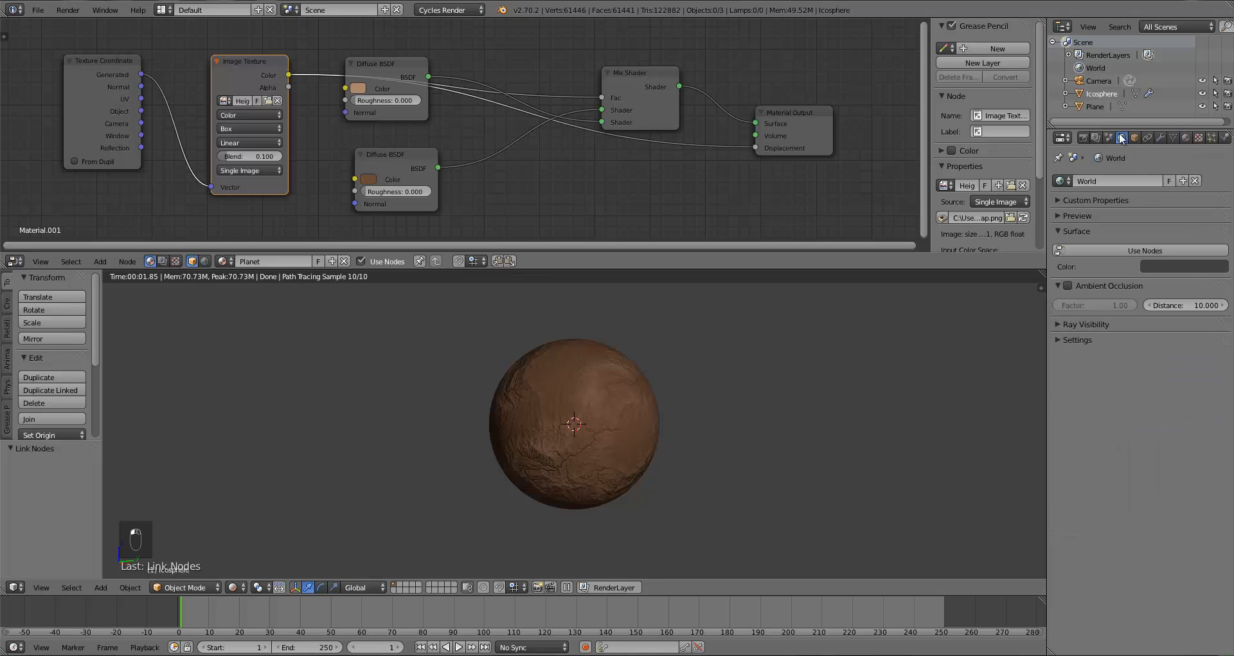
pyautogui.click(1143, 250)
pyautogui.click(1153, 273)
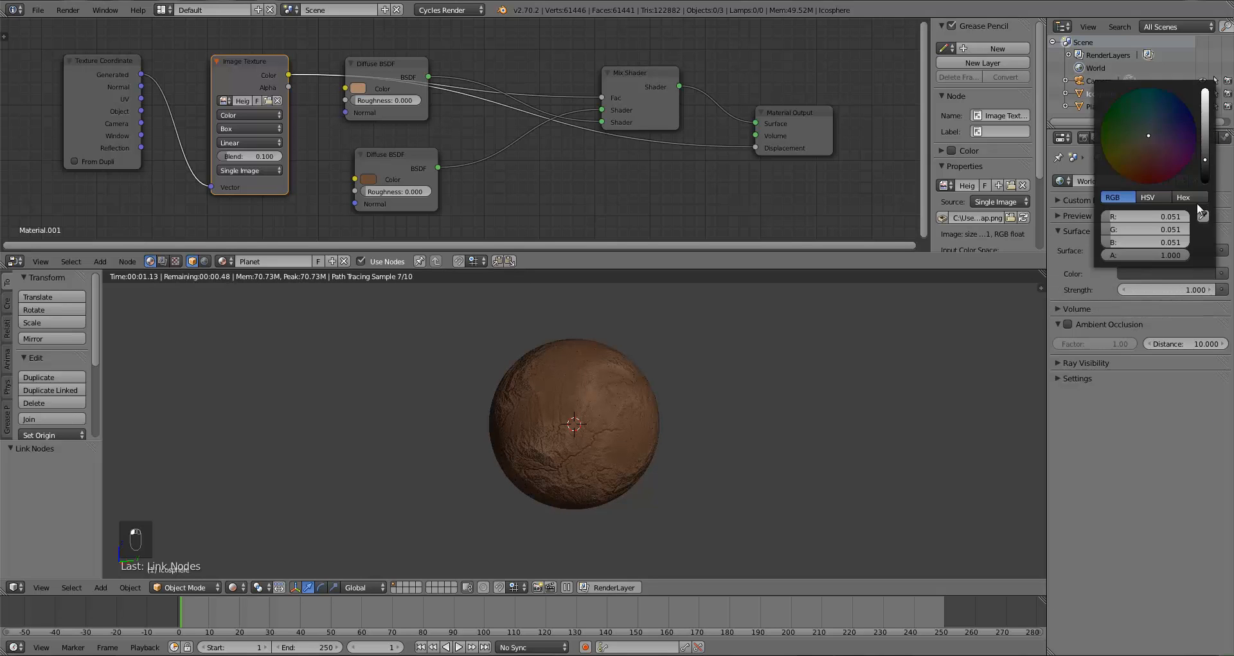
pyautogui.click(1206, 182)
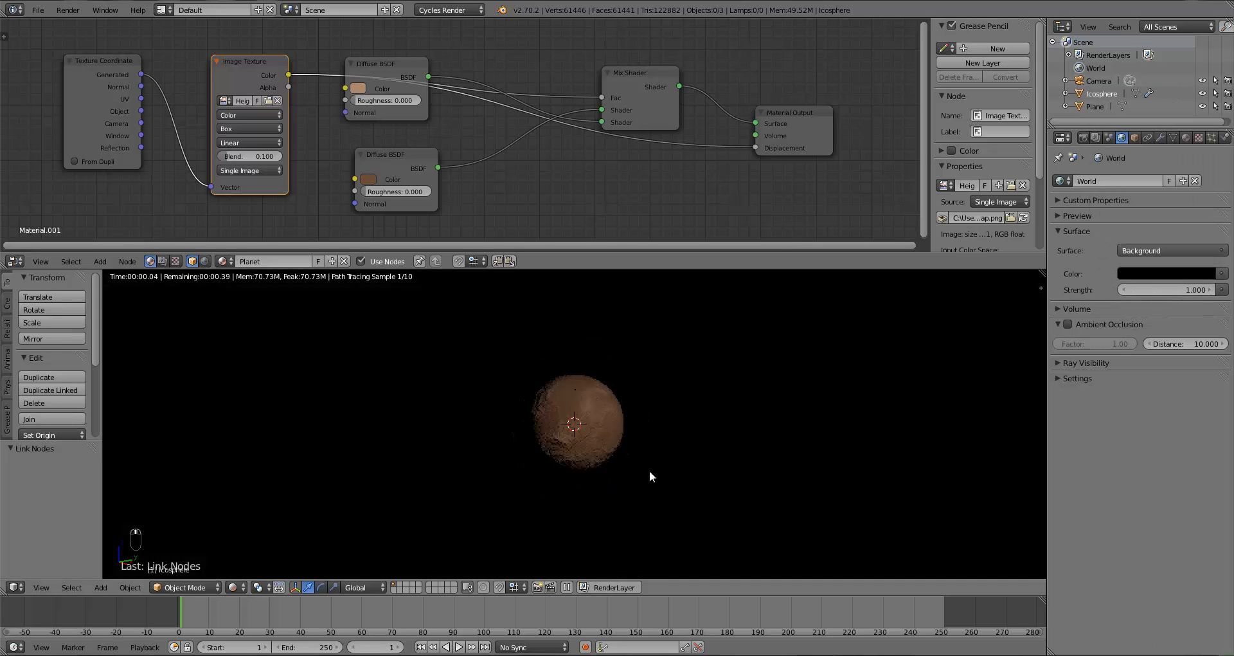
# Step: Frame the planet's cracked, rugged side centrally and align the camera to that view
pyautogui.moveTo(655, 493); pyautogui.dragTo(598, 455, button='middle')
pyautogui.scroll(5, 596, 457)
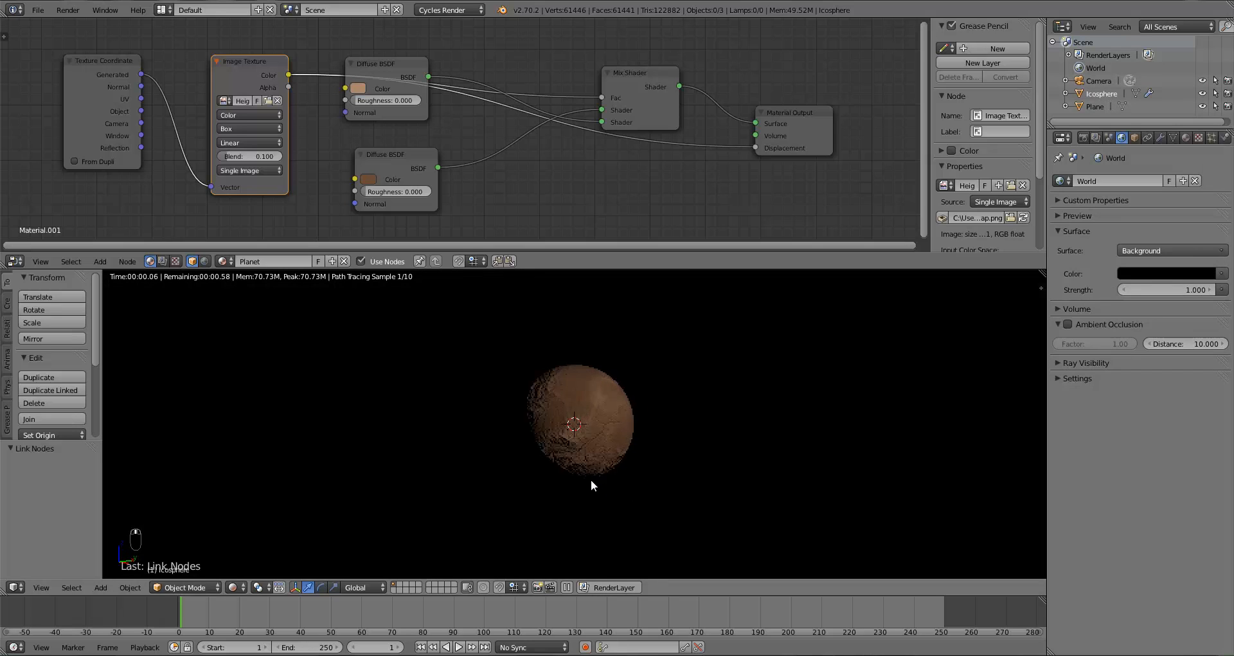
pyautogui.scroll(-4, 659, 434)
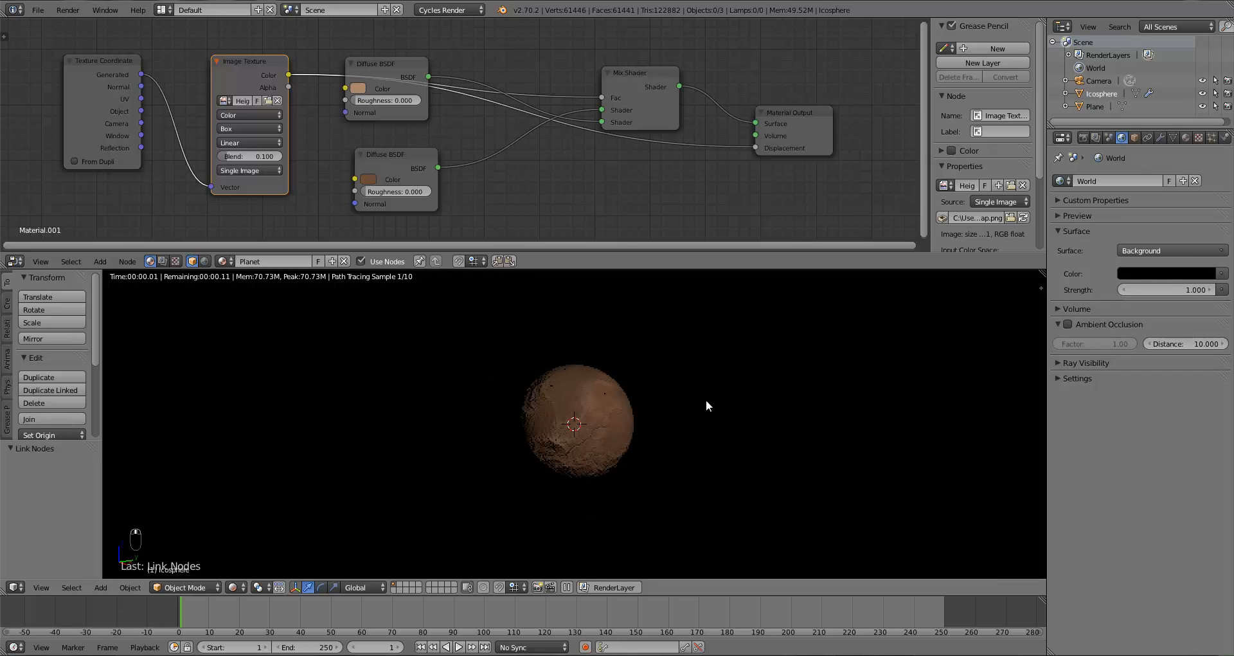
pyautogui.press('KP_1')
pyautogui.moveTo(705, 400); pyautogui.dragTo(614, 441, button='middle')
pyautogui.scroll(4, 631, 423)
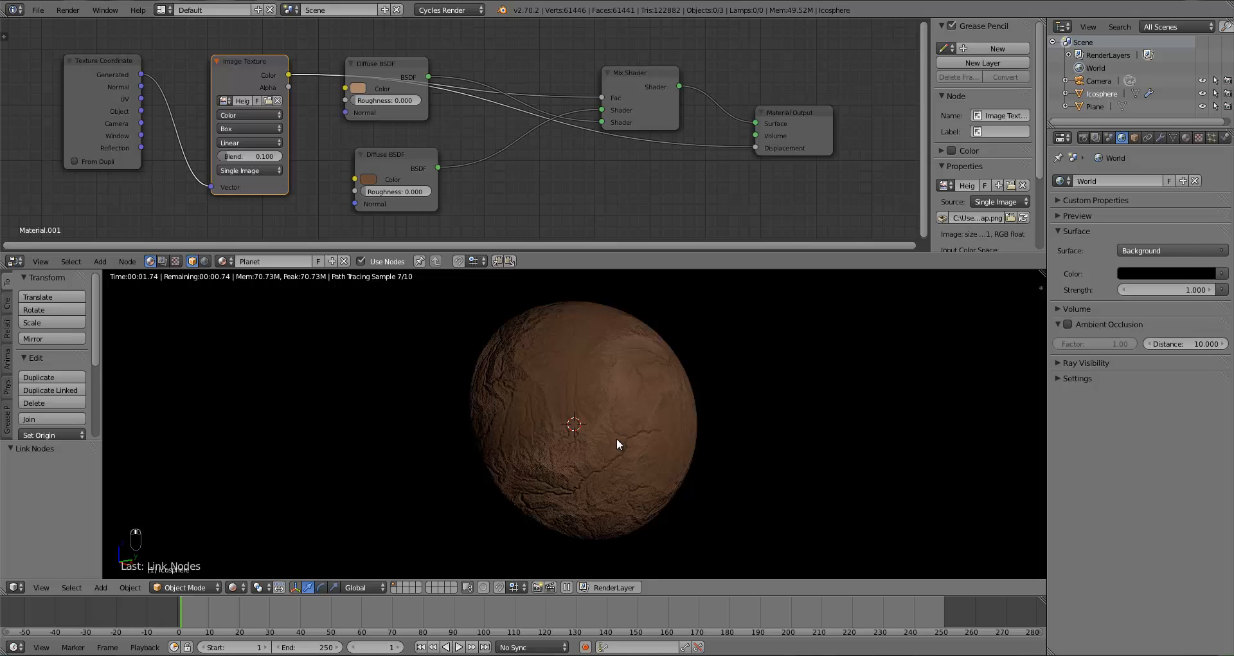
pyautogui.press('ctrl+alt+KP_0')
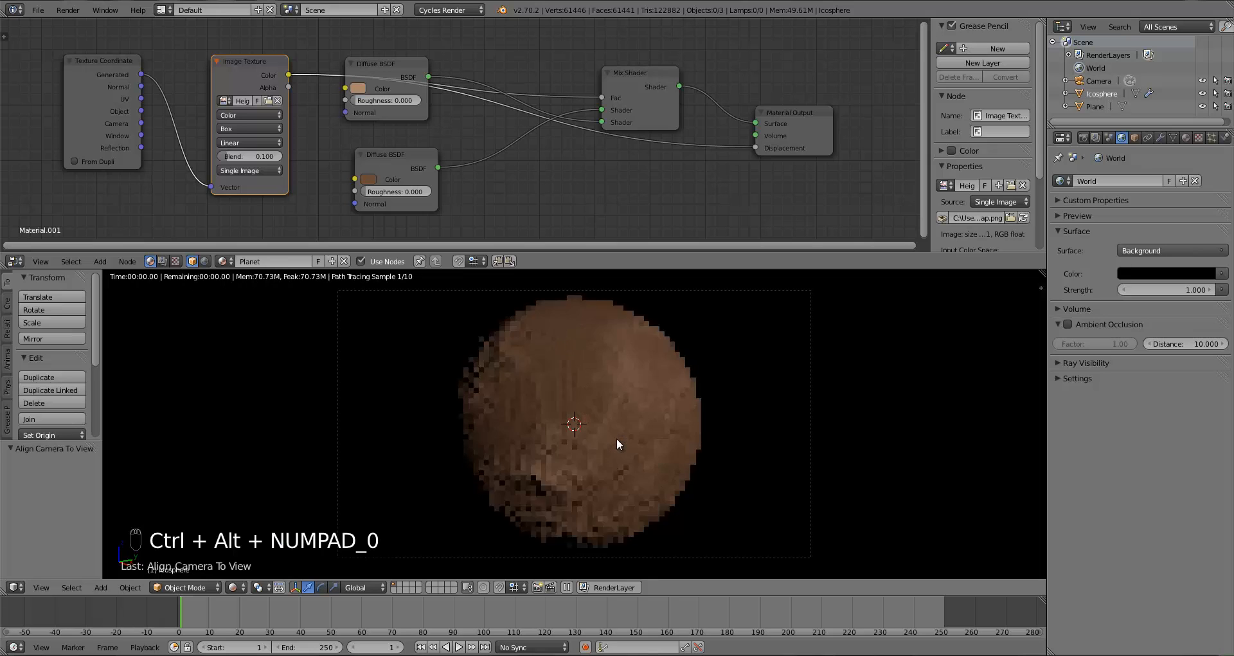
# Step: Move the camera back along its local Z axis and rotate it about -9.9° around global Z to place the planet off-center
pyautogui.rightClick(811, 480)
pyautogui.press('g')
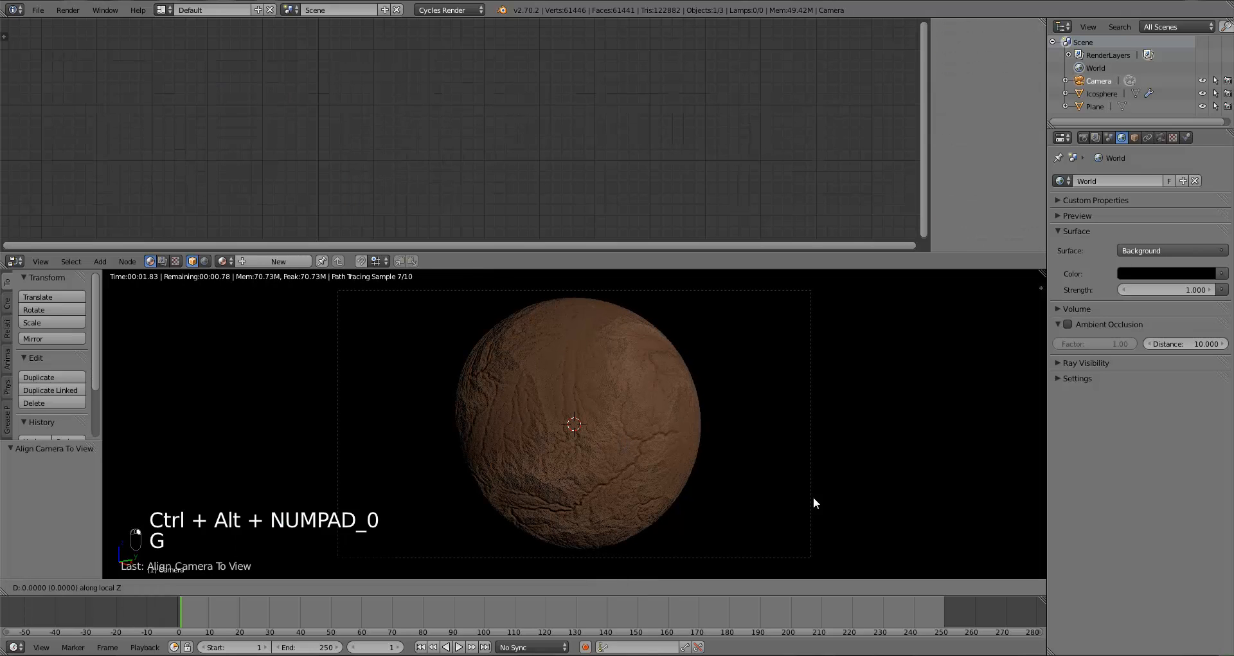
pyautogui.press('z')
pyautogui.click(812, 526)
pyautogui.press('r')
pyautogui.press('z')
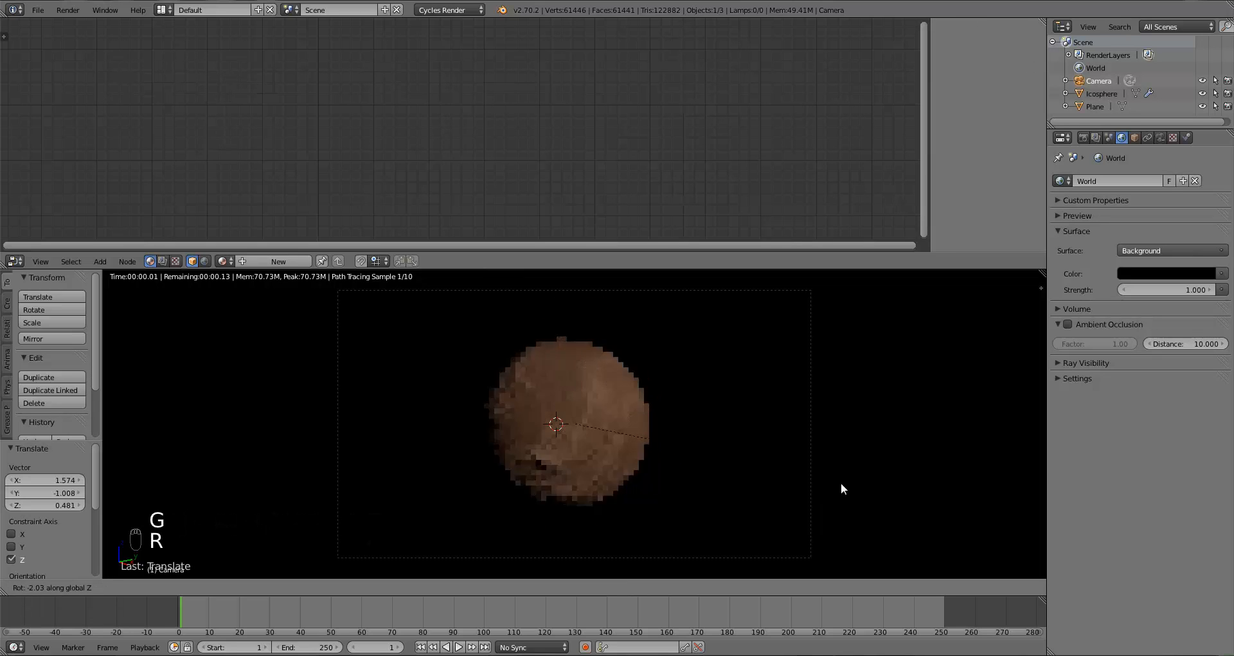
pyautogui.click(825, 512)
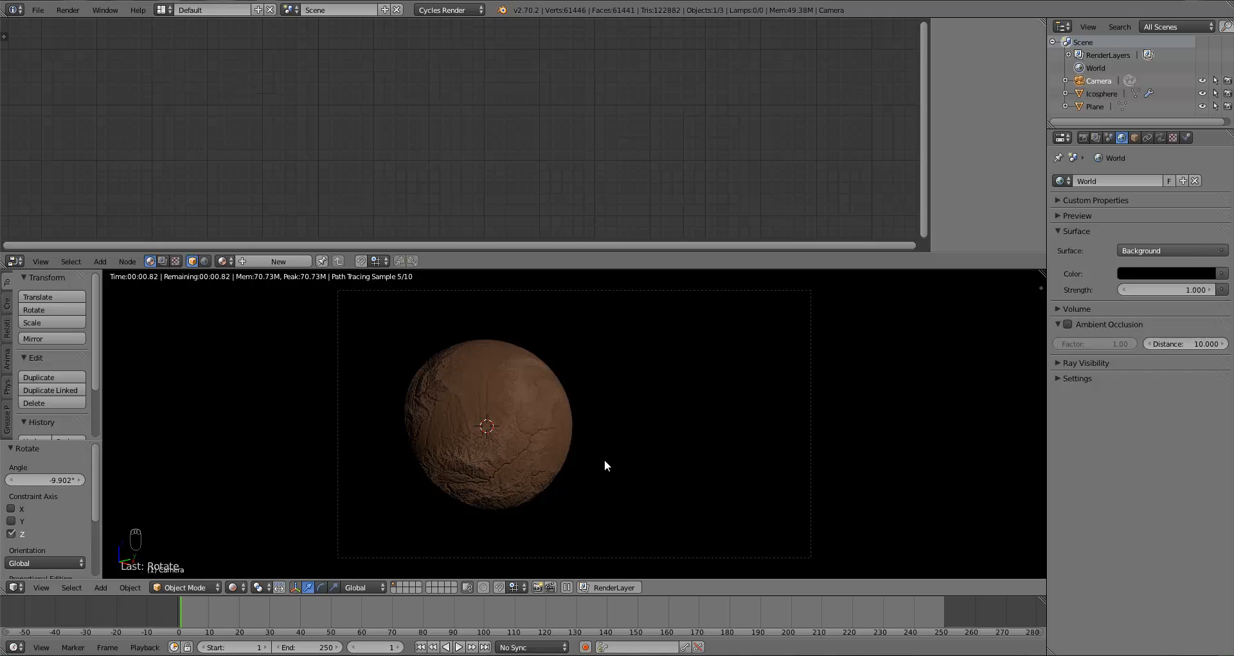
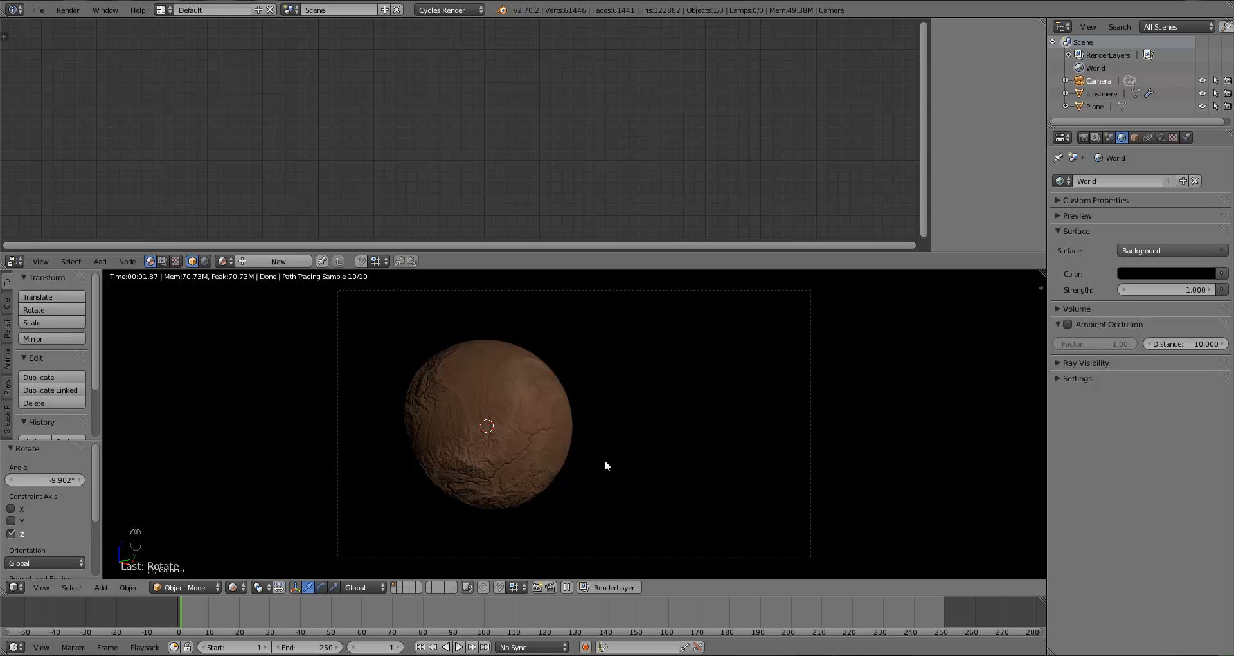
# Step: In a solid top view, add a plane at the origin and scale it up to several times the planet's size
pyautogui.rightClick(447, 442)
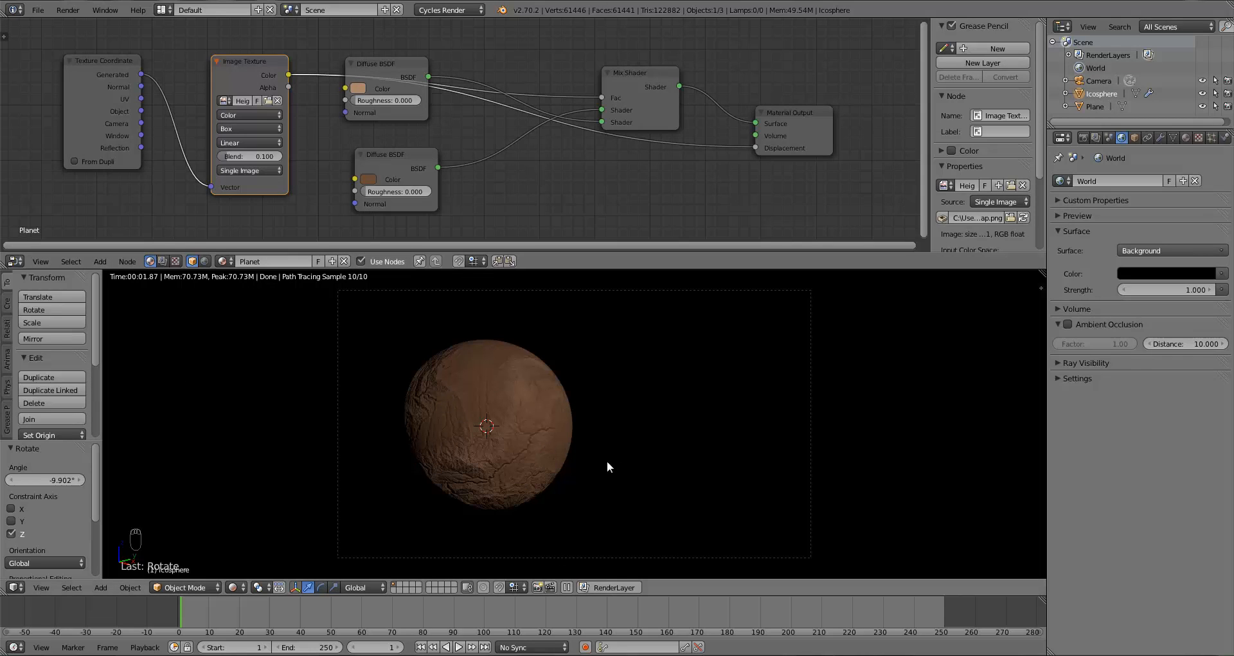
pyautogui.scroll(-2, 597, 465)
pyautogui.press('z')
pyautogui.press('KP_7')
pyautogui.press('z')
pyautogui.scroll(-6, 579, 450)
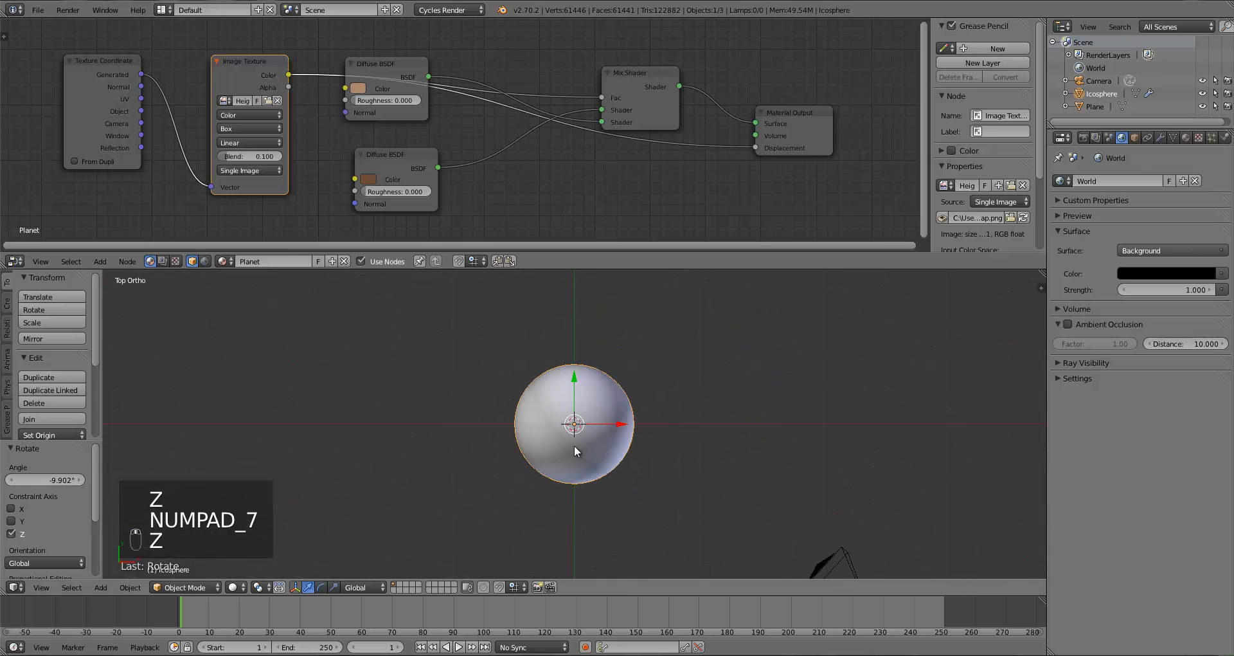
pyautogui.press('a')
pyautogui.hotkey('shift', 'a')
pyautogui.moveTo(527, 408)
pyautogui.click(588, 408)
pyautogui.press('s')
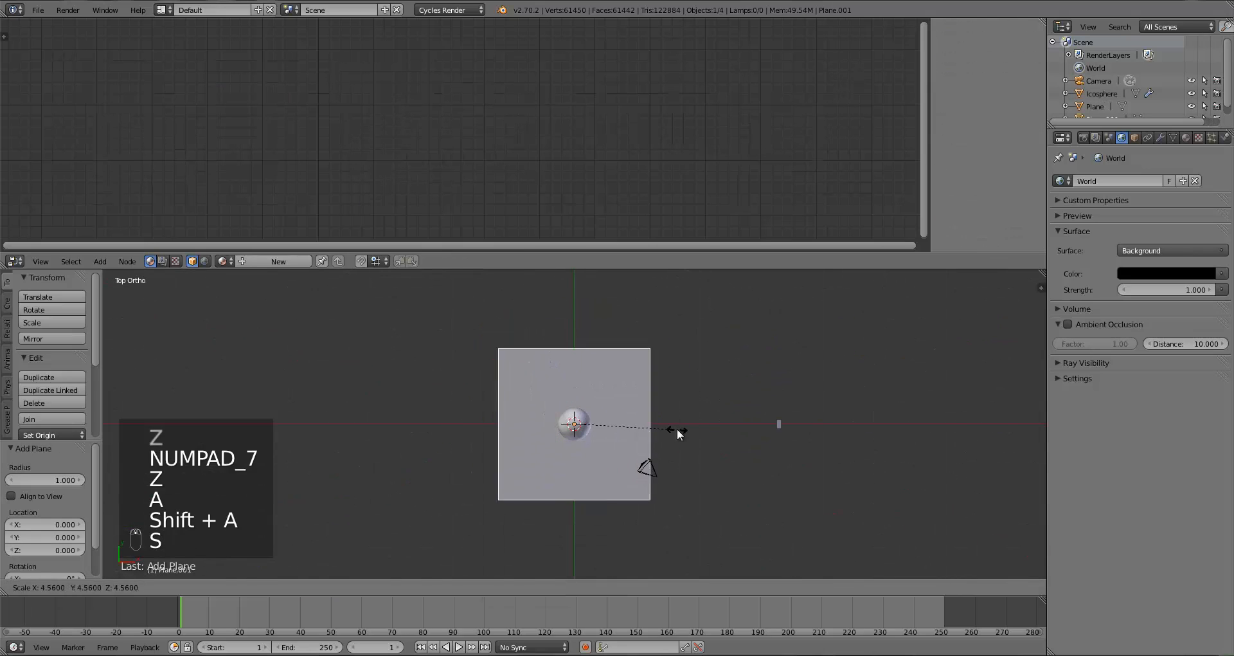
pyautogui.click(693, 422)
# Step: Move the new plane away from the planet toward negative X and Y and tilt it freely by about -78° and 13°
pyautogui.press('g')
pyautogui.click(613, 548)
pyautogui.scroll(-2, 615, 502)
pyautogui.keyDown('shift'); pyautogui.moveTo(615, 502); pyautogui.dragTo(620, 456, button='middle'); pyautogui.keyUp('shift')
pyautogui.press('g')
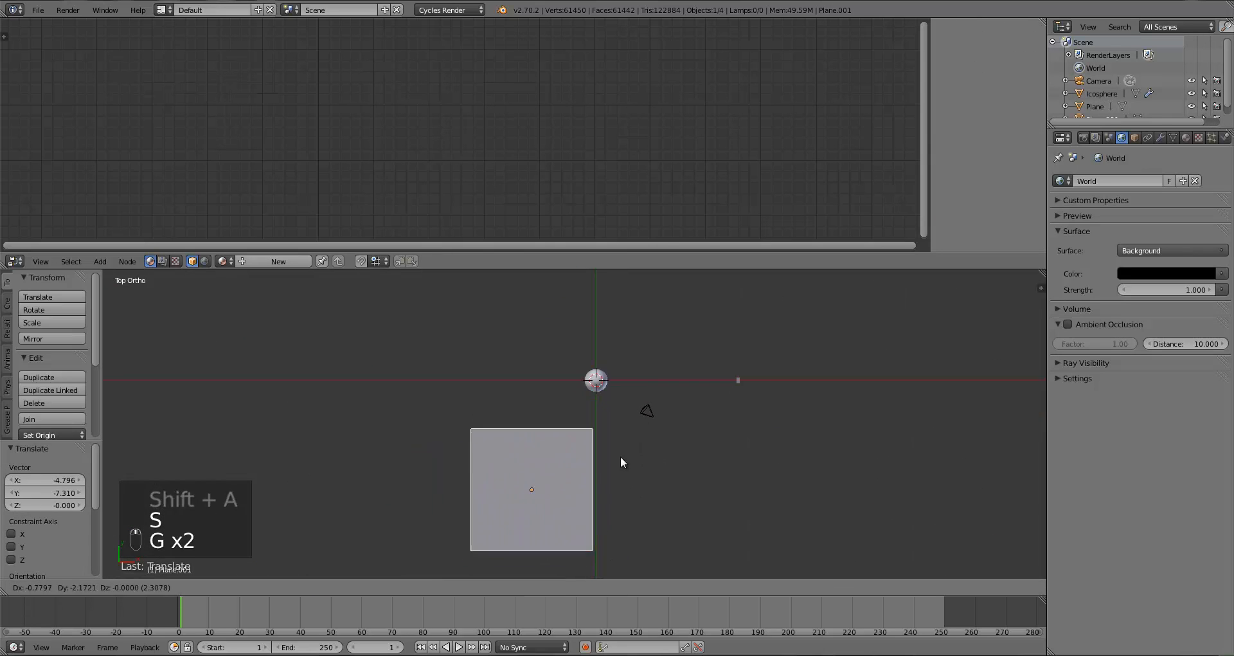
pyautogui.click(595, 519)
pyautogui.press('r')
pyautogui.press('r')
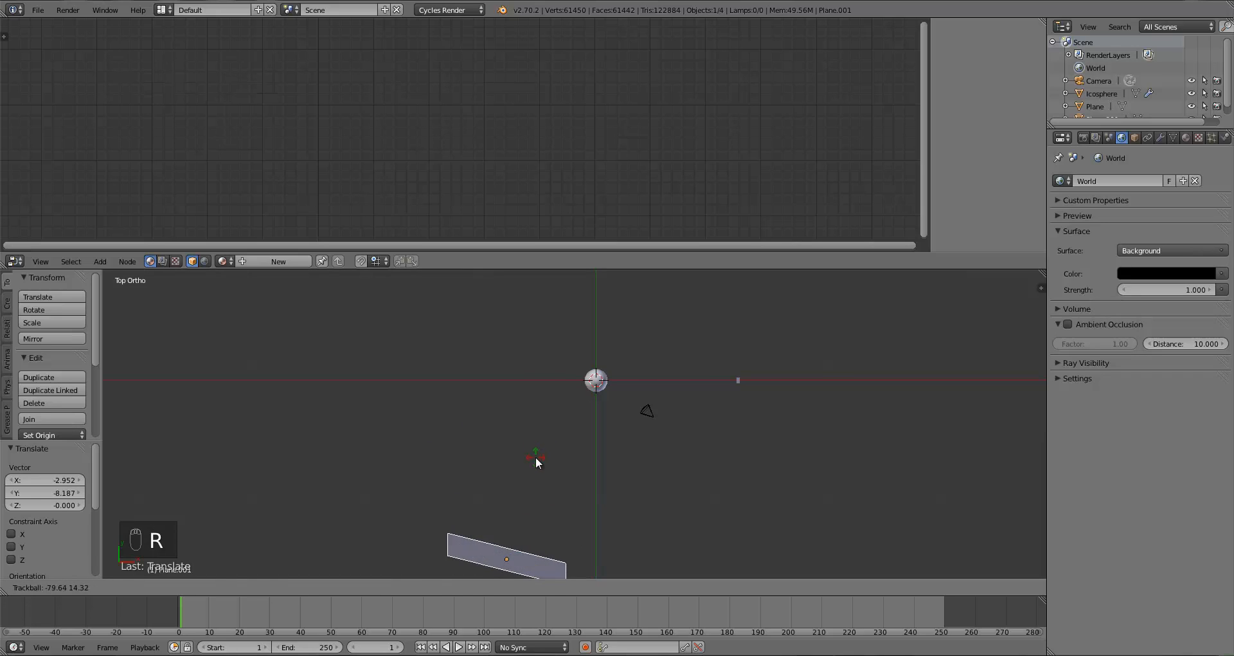
pyautogui.click(534, 458)
# Step: Reposition and rotate the tilted plane in top view so it stands diagonally beside the planet, opposite the sun plane
pyautogui.press('g')
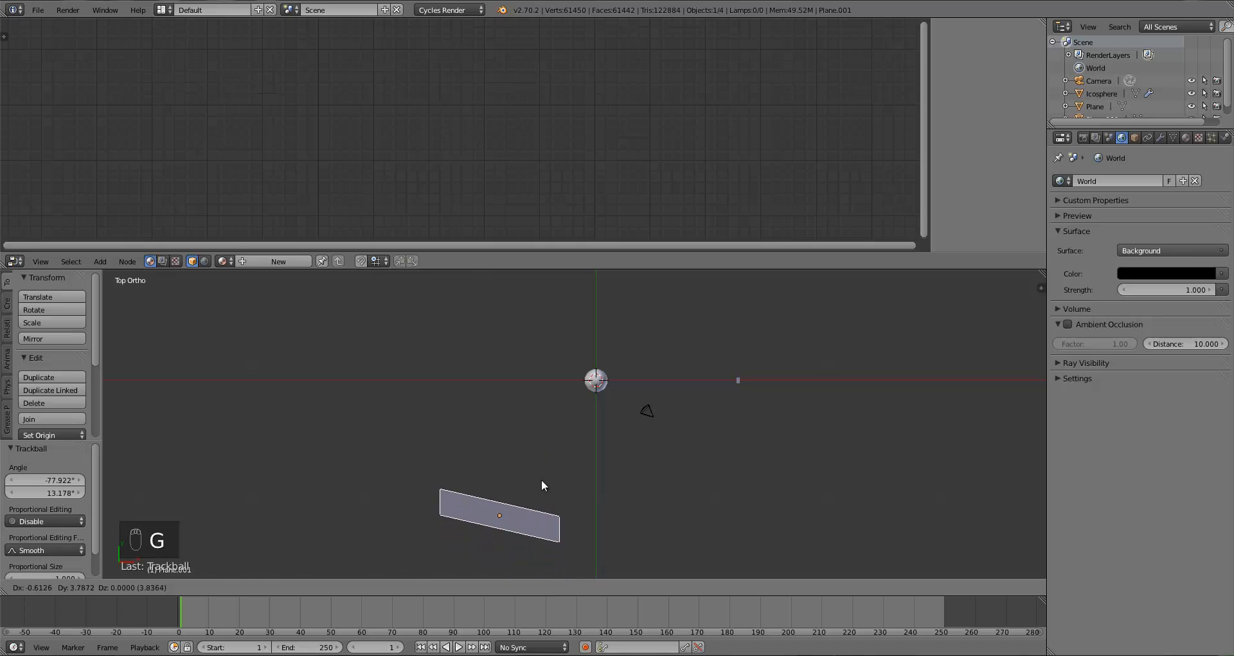
pyautogui.click(543, 487)
pyautogui.press('r')
pyautogui.click(546, 497)
pyautogui.press('g')
pyautogui.click(534, 486)
pyautogui.press('r')
pyautogui.click(528, 504)
pyautogui.press('g')
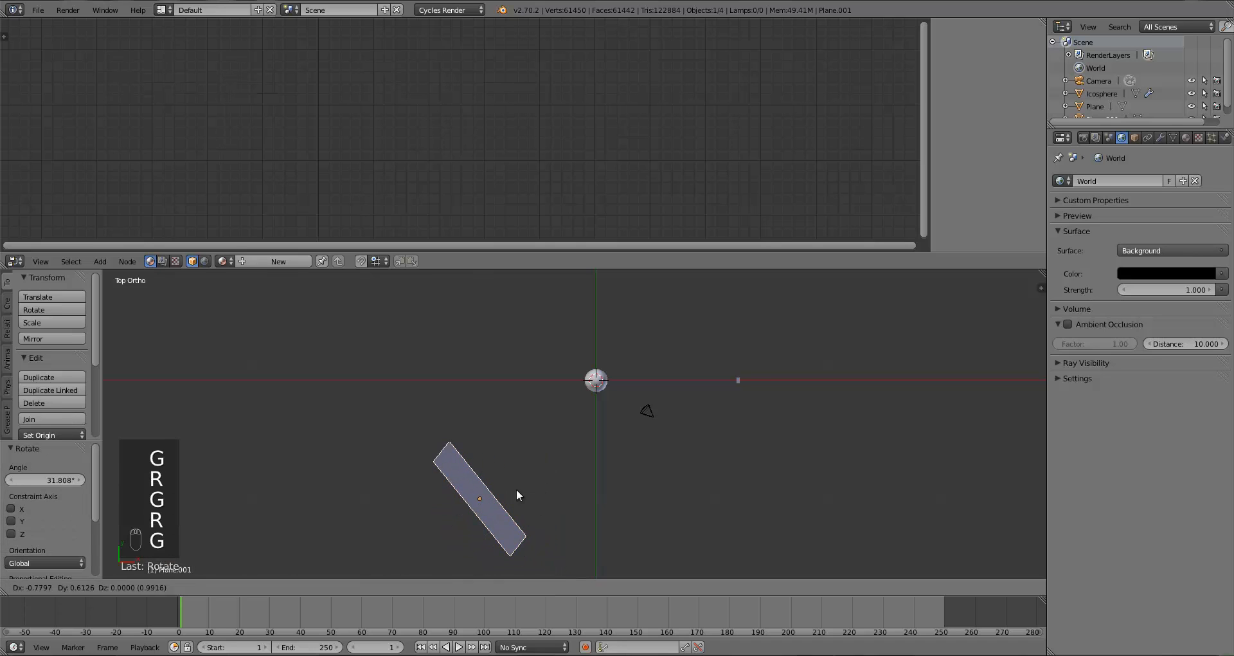
pyautogui.click(491, 470)
pyautogui.press('r')
pyautogui.click(491, 477)
# Step: Lower the new plane about 7.15 units along Z and preview the camera view with rendered shading
pyautogui.press('KP_0')
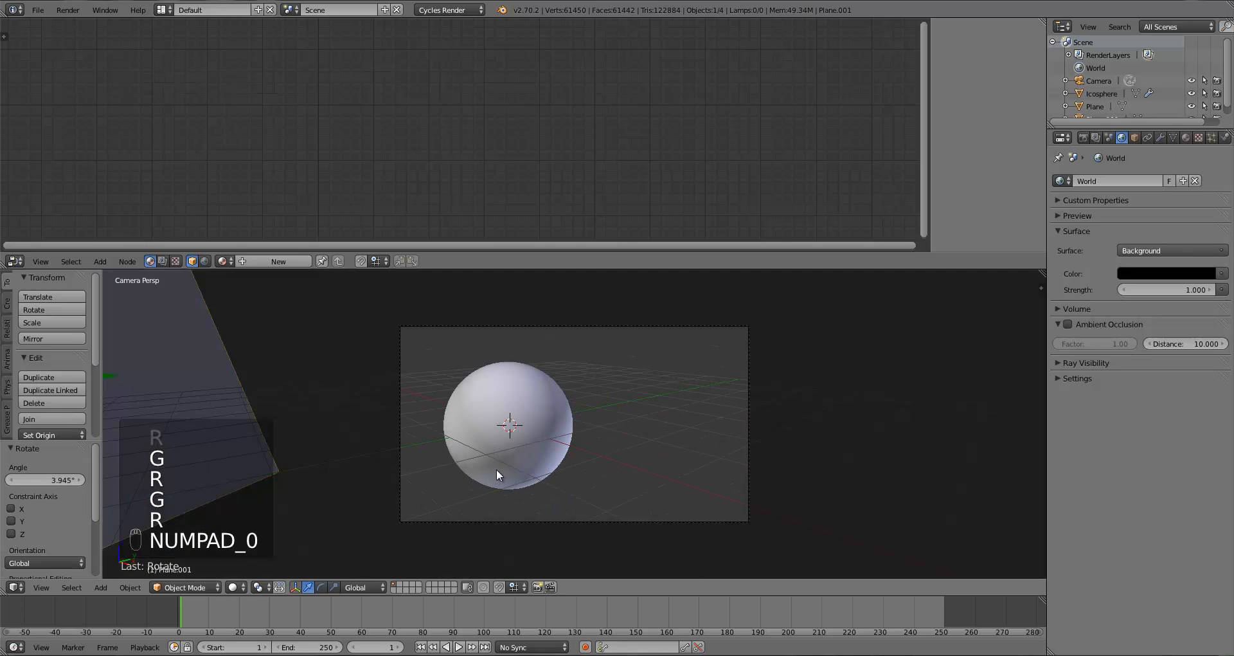
pyautogui.press('g')
pyautogui.click(601, 357)
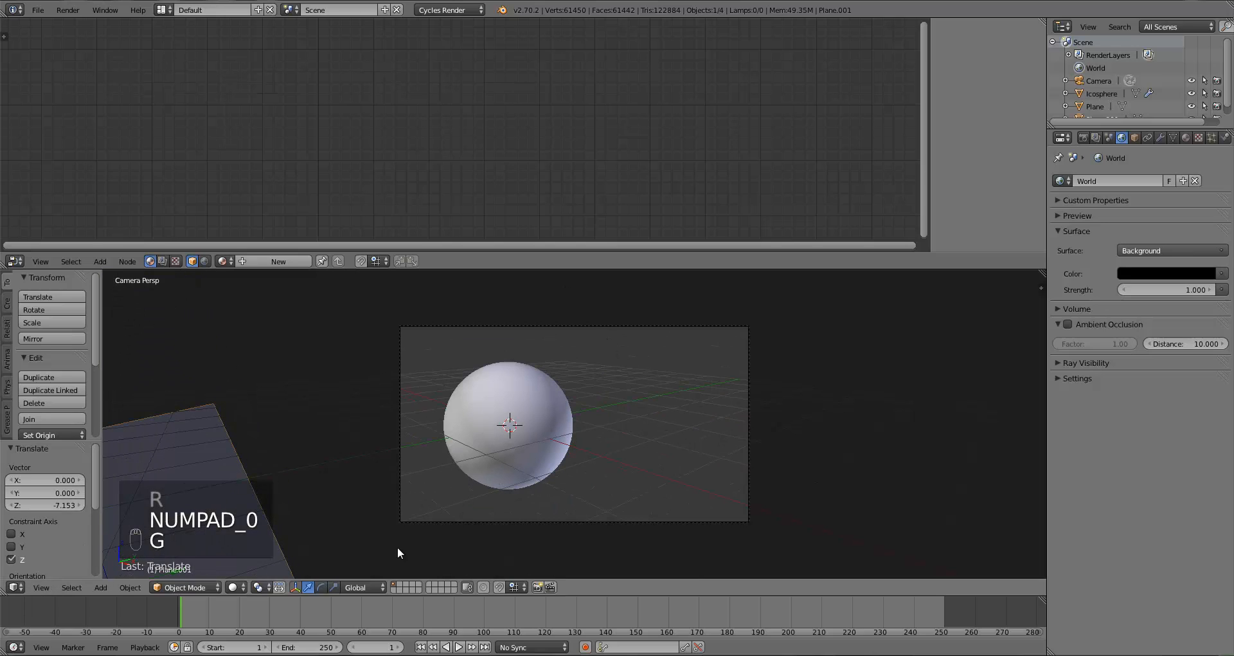
pyautogui.click(234, 587)
pyautogui.click(264, 501)
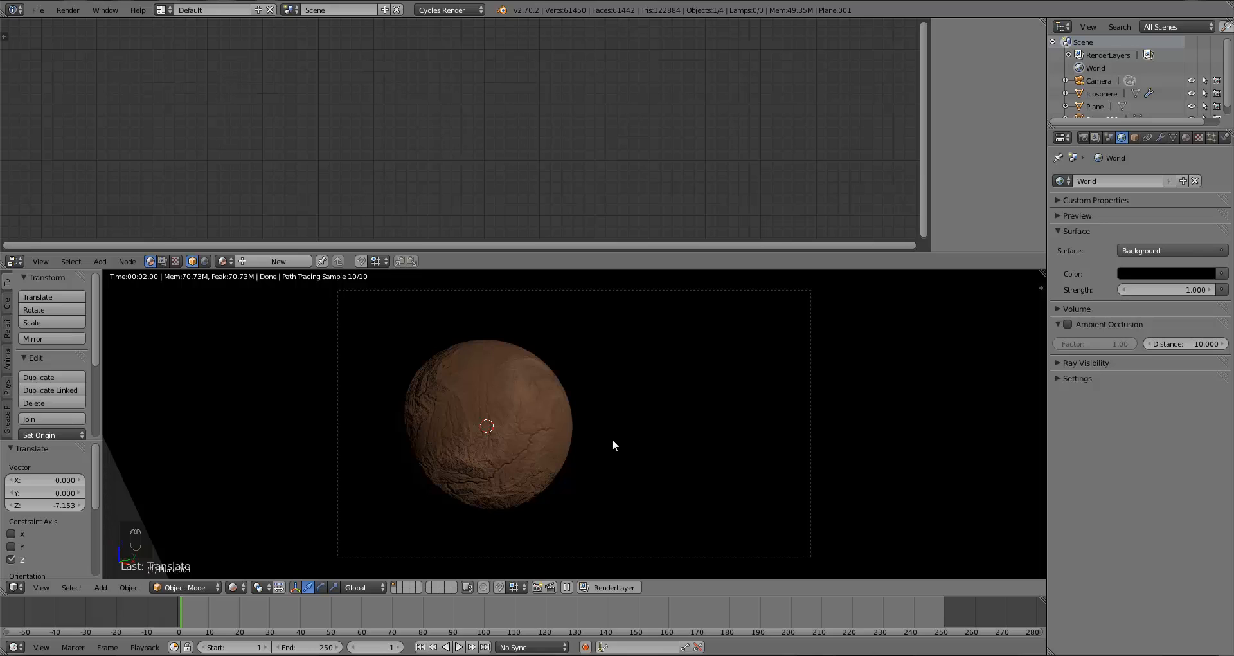
# Step: Move the sun plane about 1.4 units along positive Y in top view and rotate it about -9.6°
pyautogui.press('KP_7')
pyautogui.press('z')
pyautogui.rightClick(669, 399)
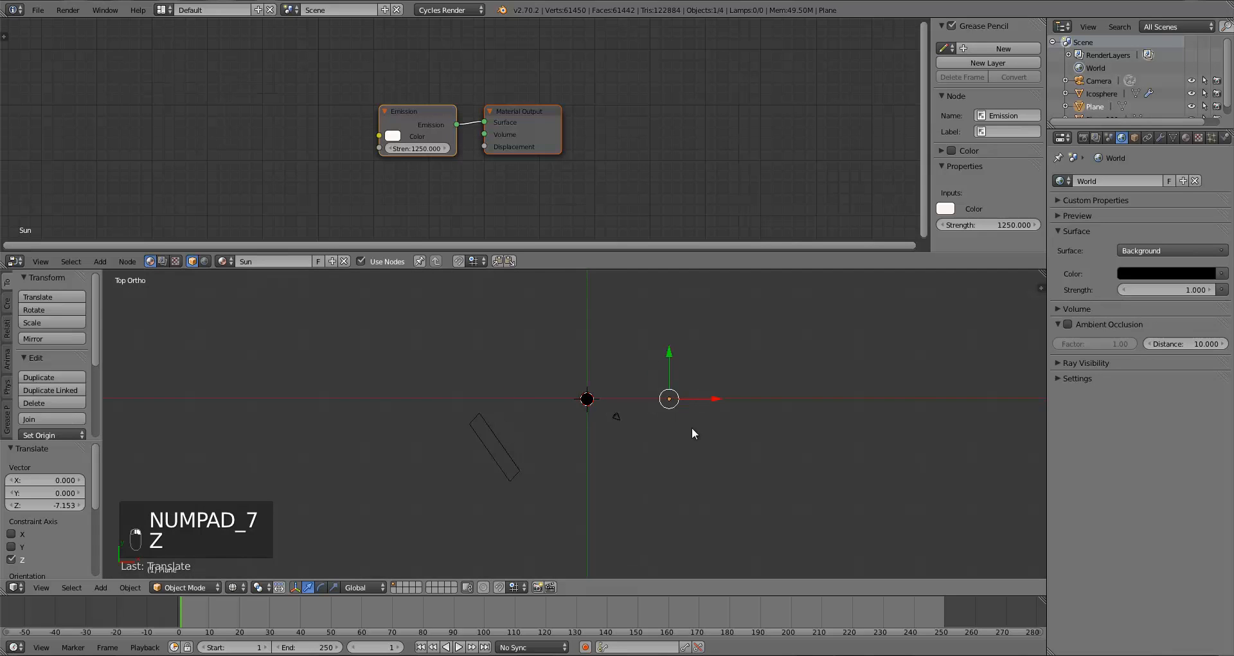
pyautogui.press('g')
pyautogui.press('r')
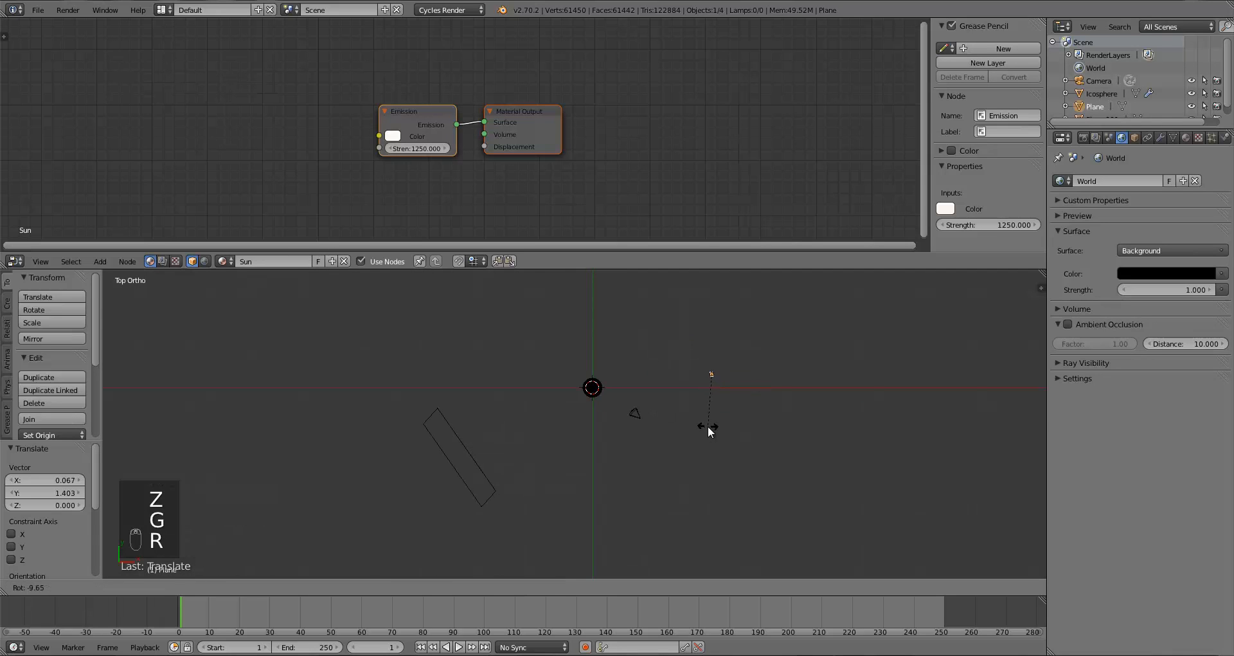
pyautogui.click(708, 425)
# Step: Examine the planet's lighting through the camera with rendered shading, at different zoom levels
pyautogui.press('KP_0')
pyautogui.click(243, 588)
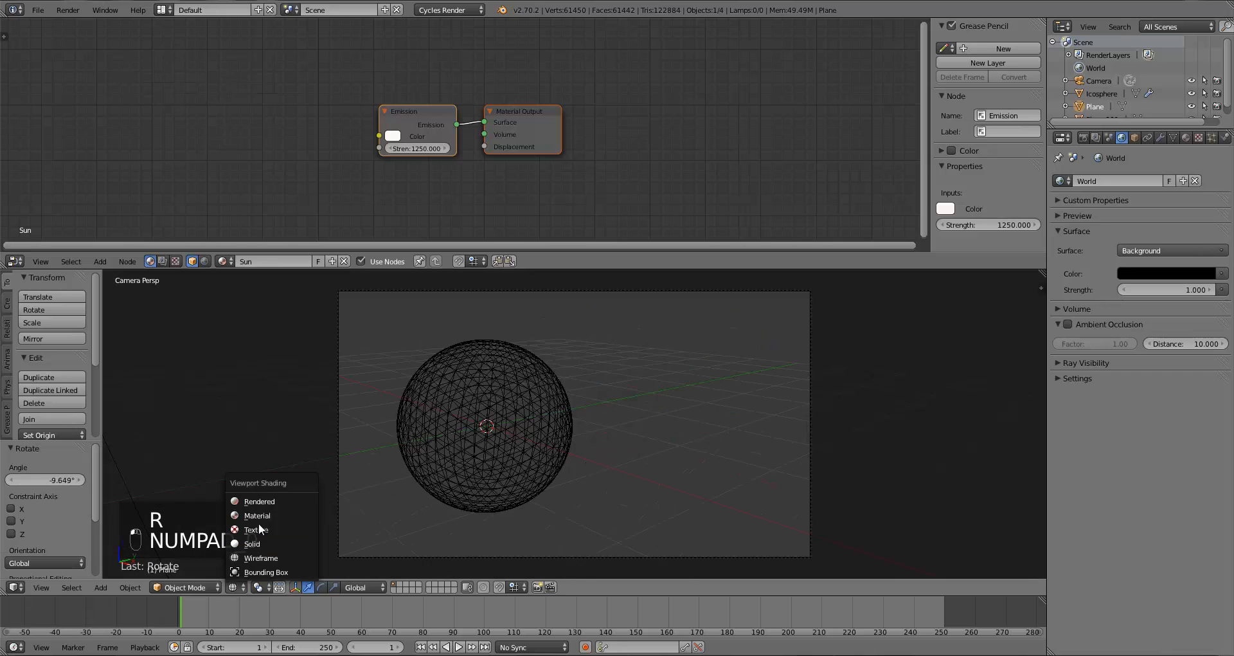
pyautogui.click(263, 504)
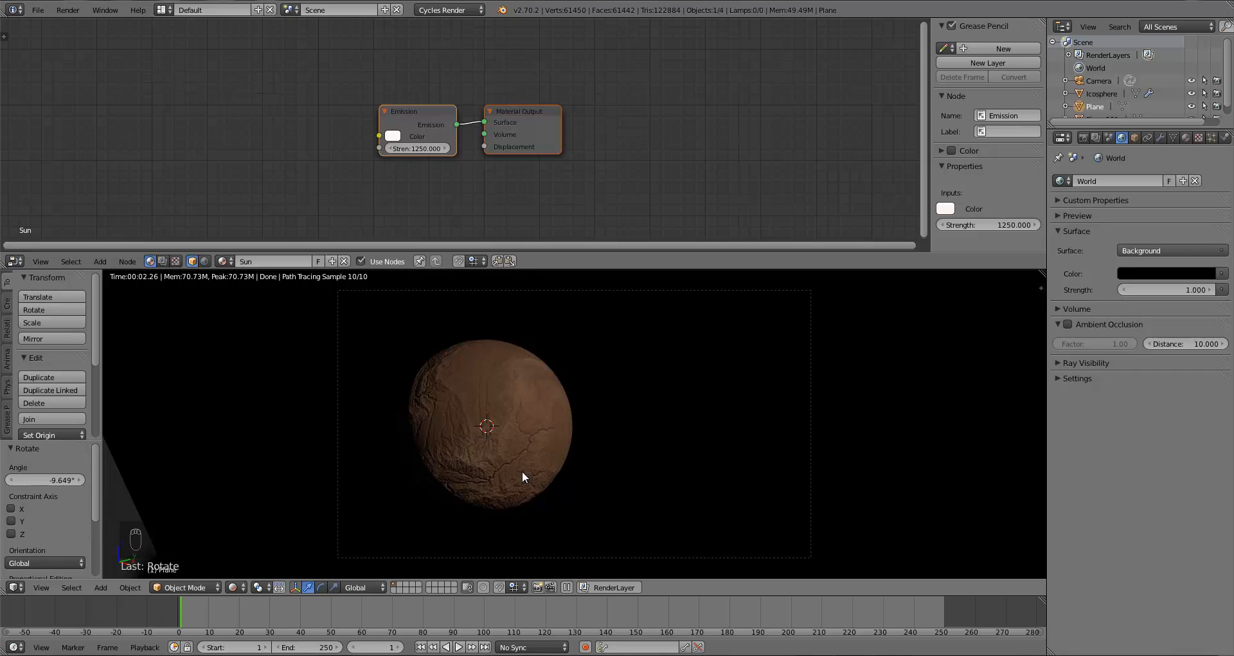
pyautogui.scroll(-2, 521, 471)
pyautogui.scroll(2, 522, 472)
pyautogui.scroll(2, 521, 471)
pyautogui.scroll(-2, 522, 470)
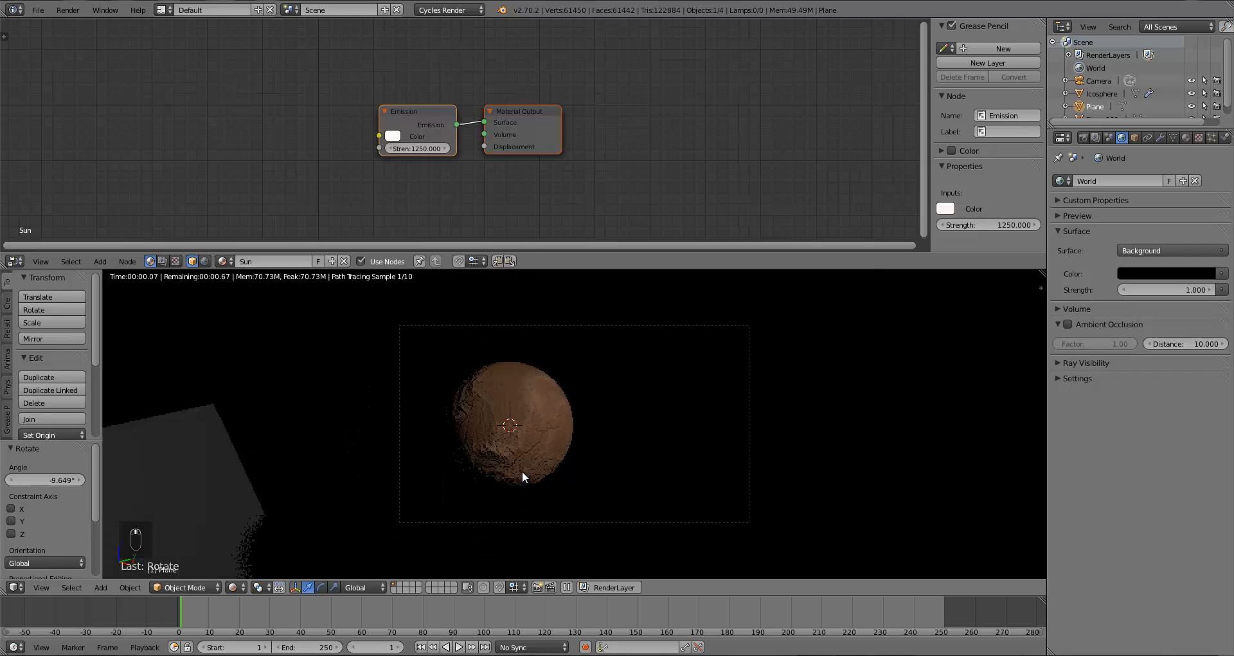
pyautogui.scroll(2, 522, 471)
# Step: Select the planet and move its Mix Shader and Material Output nodes closer to the Diffuse BSDF nodes
pyautogui.rightClick(499, 396)
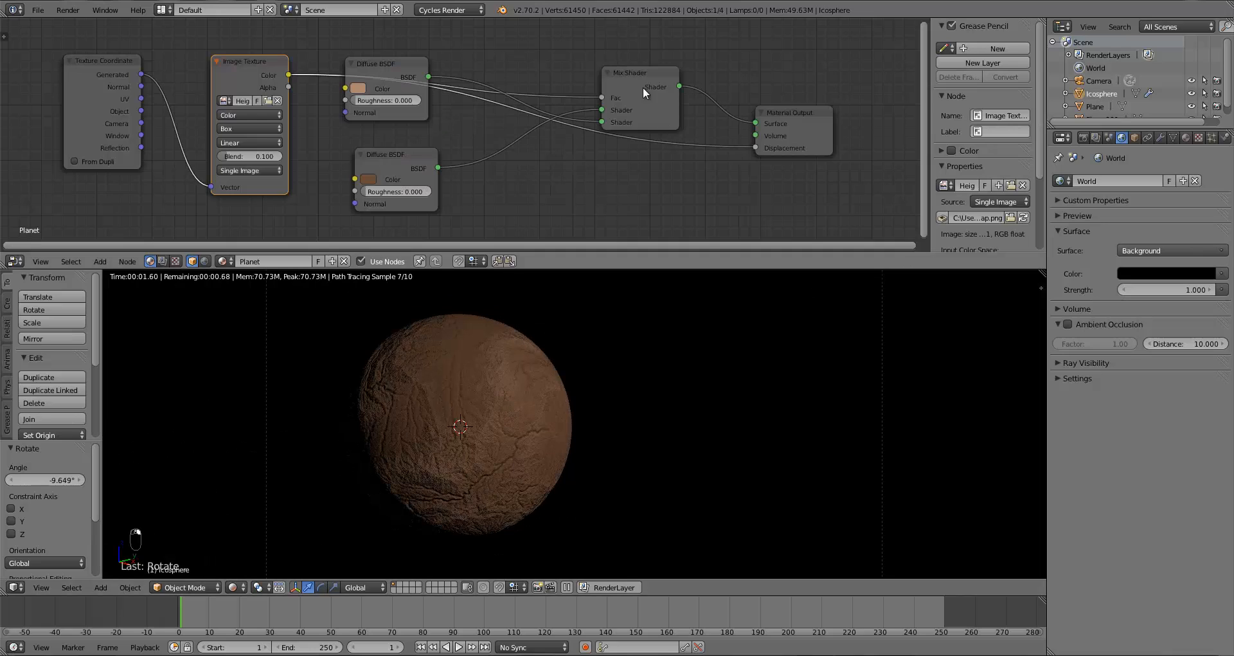
pyautogui.moveTo(643, 87); pyautogui.dragTo(532, 71)
pyautogui.moveTo(773, 110); pyautogui.dragTo(632, 81)
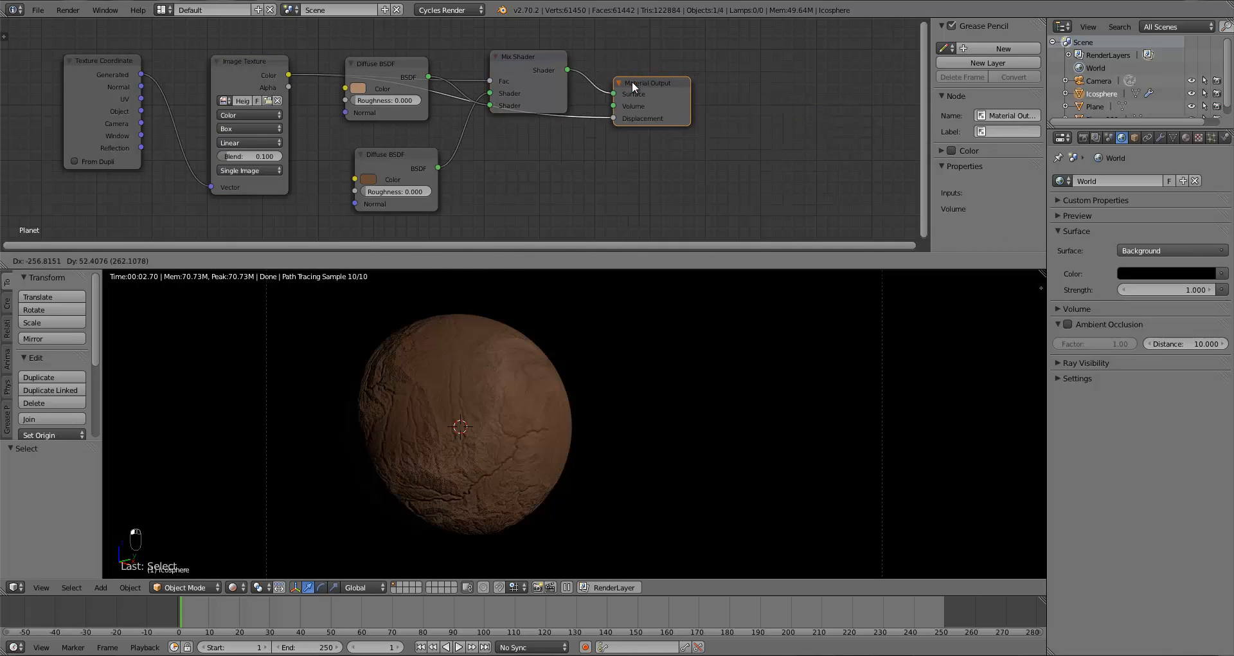
pyautogui.press('a')
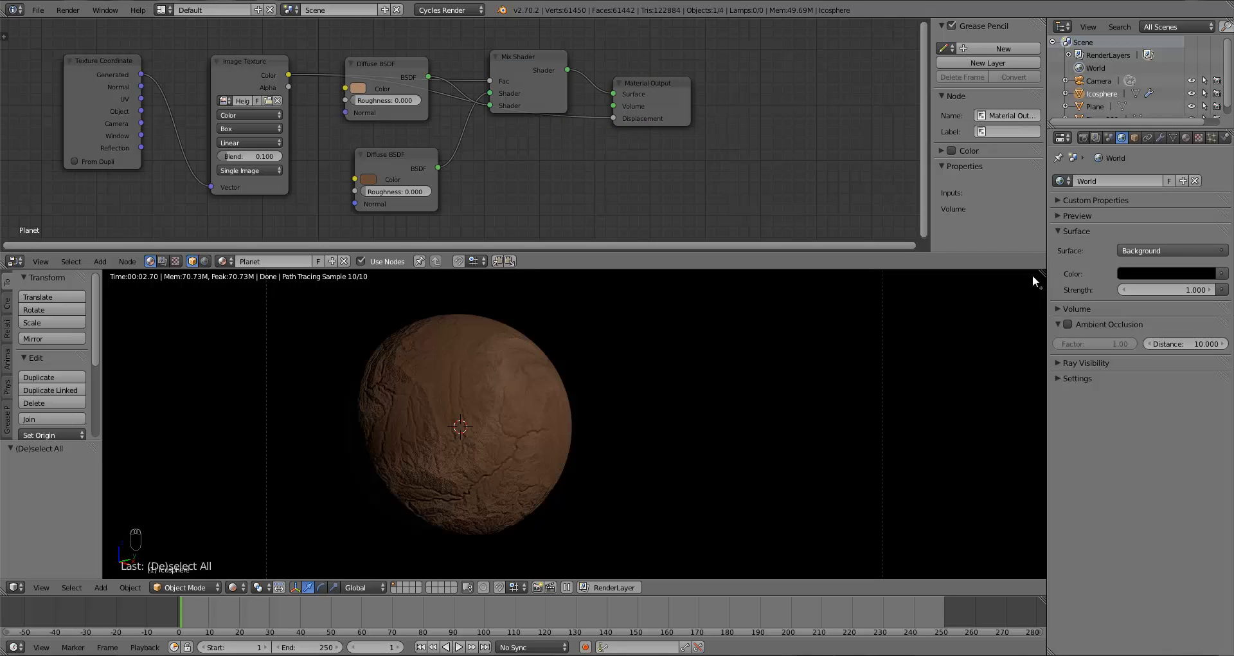
# Step: Expand the 3D view over the node editor area and show the scene in solid shading from the front
pyautogui.moveTo(1044, 270); pyautogui.dragTo(928, 130)
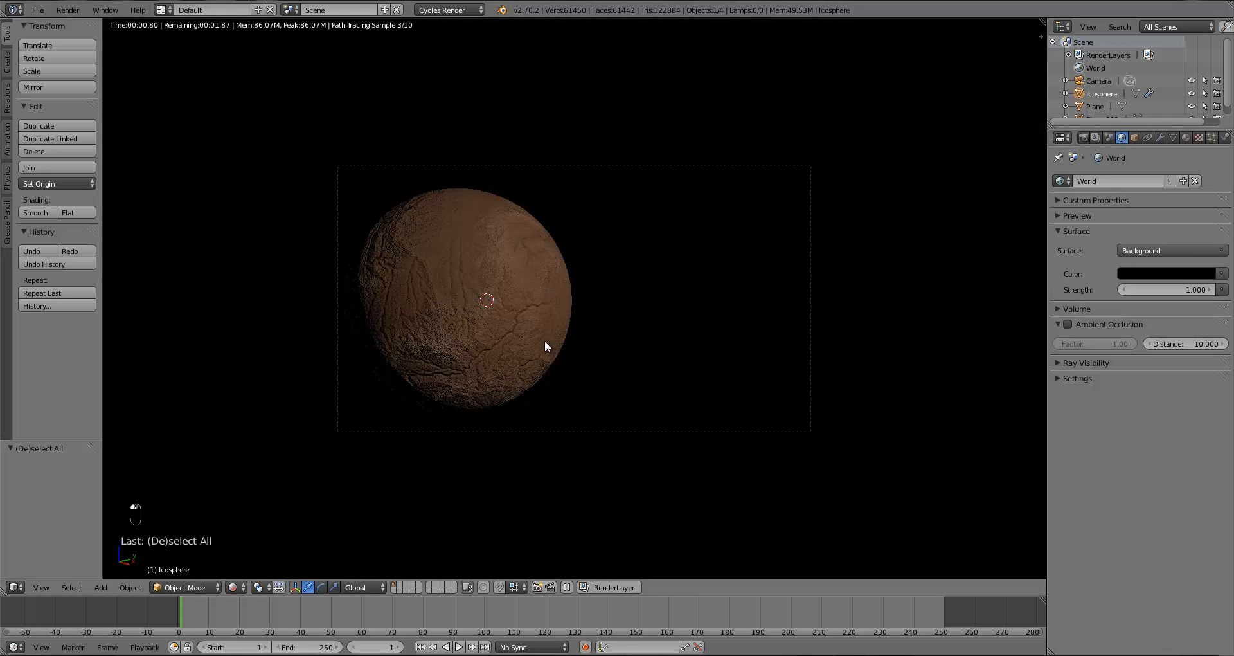
pyautogui.press('z')
pyautogui.press('z')
pyautogui.press('z')
pyautogui.press('KP_1')
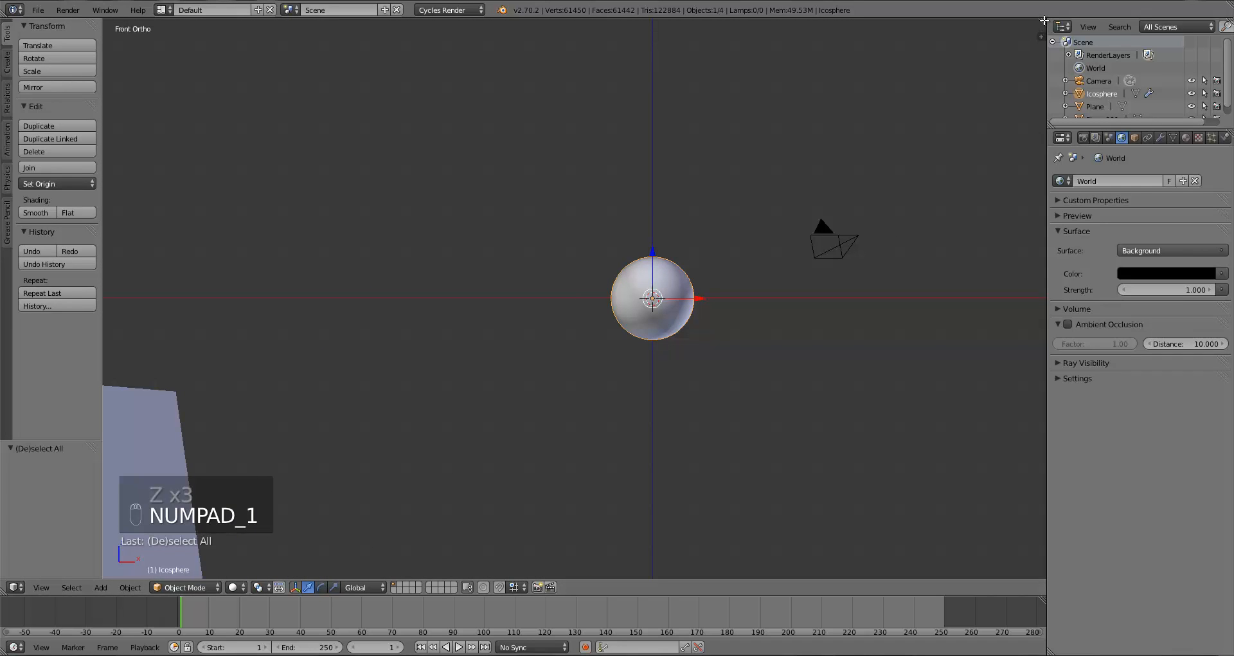
# Step: Split the 3D view into two side-by-side areas and turn the new one into a UV/Image Editor
pyautogui.moveTo(1044, 20); pyautogui.dragTo(557, 398)
pyautogui.click(559, 586)
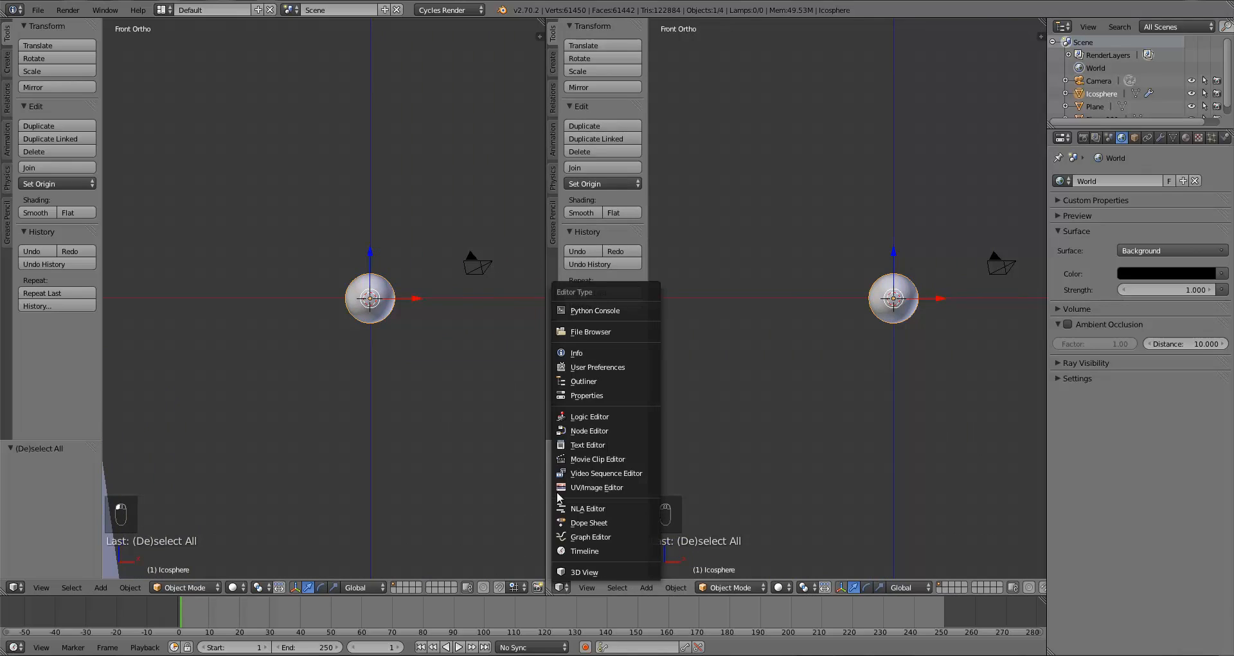
pyautogui.click(590, 487)
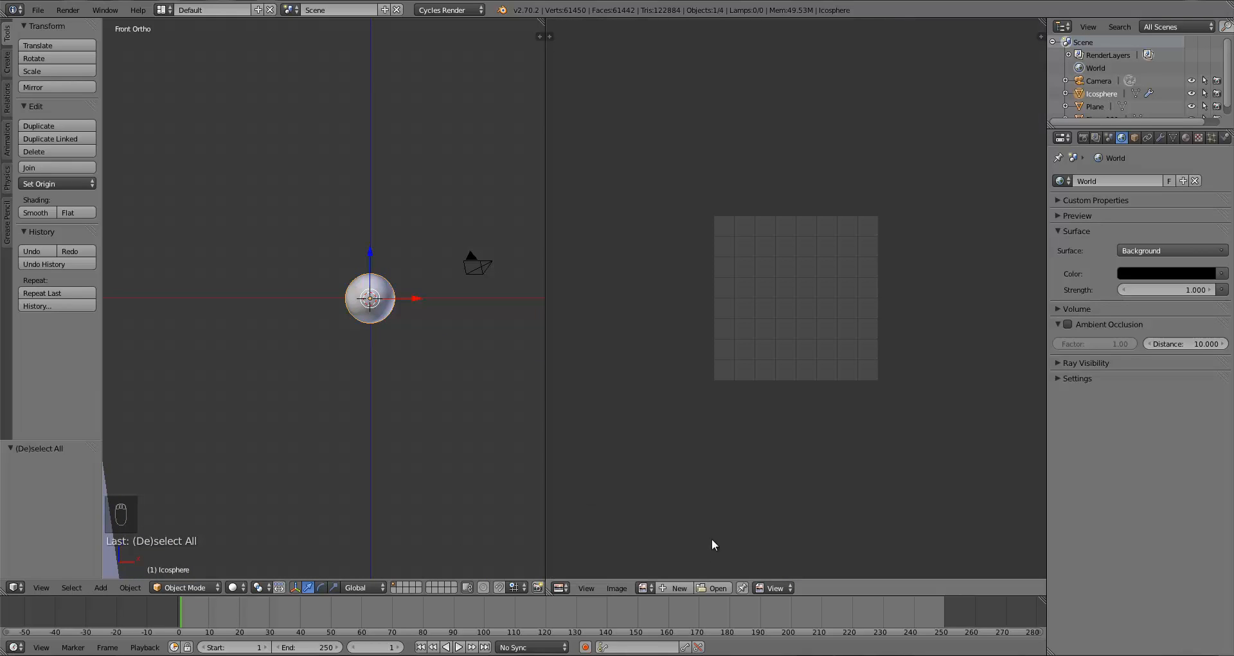
# Step: Create a new blank black image of 1024 × 1024 px in the UV/Image Editor
pyautogui.click(623, 589)
pyautogui.click(669, 584)
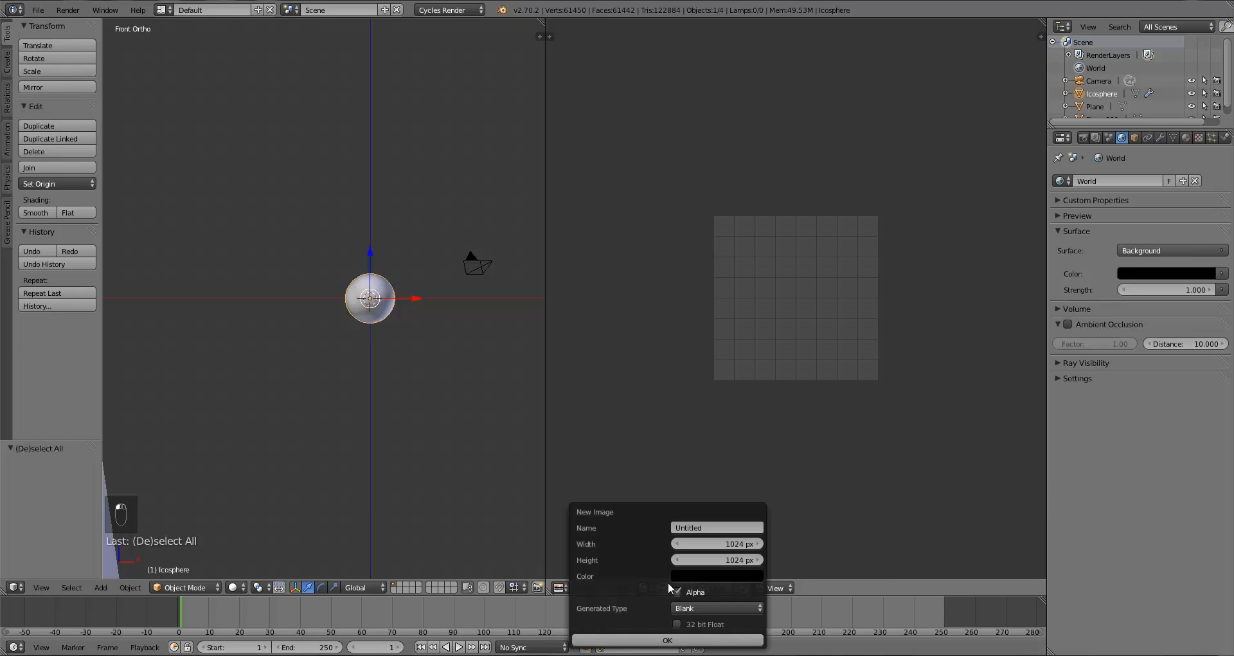
pyautogui.click(684, 639)
pyautogui.scroll(-5, 740, 427)
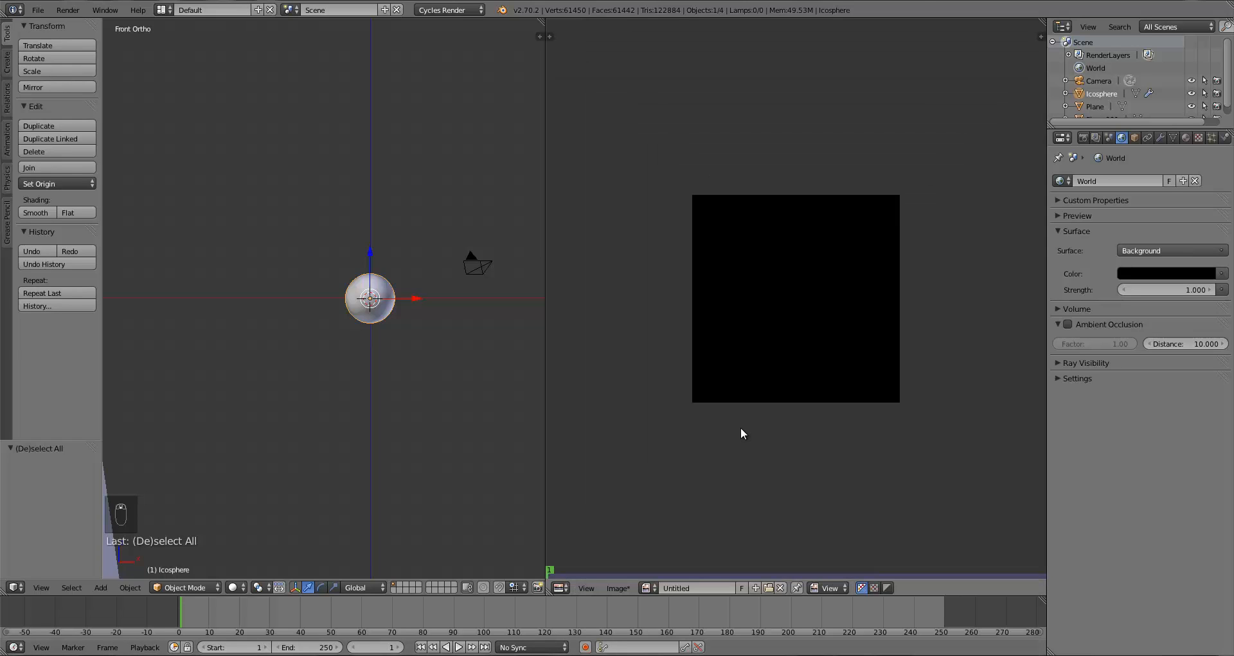
pyautogui.scroll(2, 740, 426)
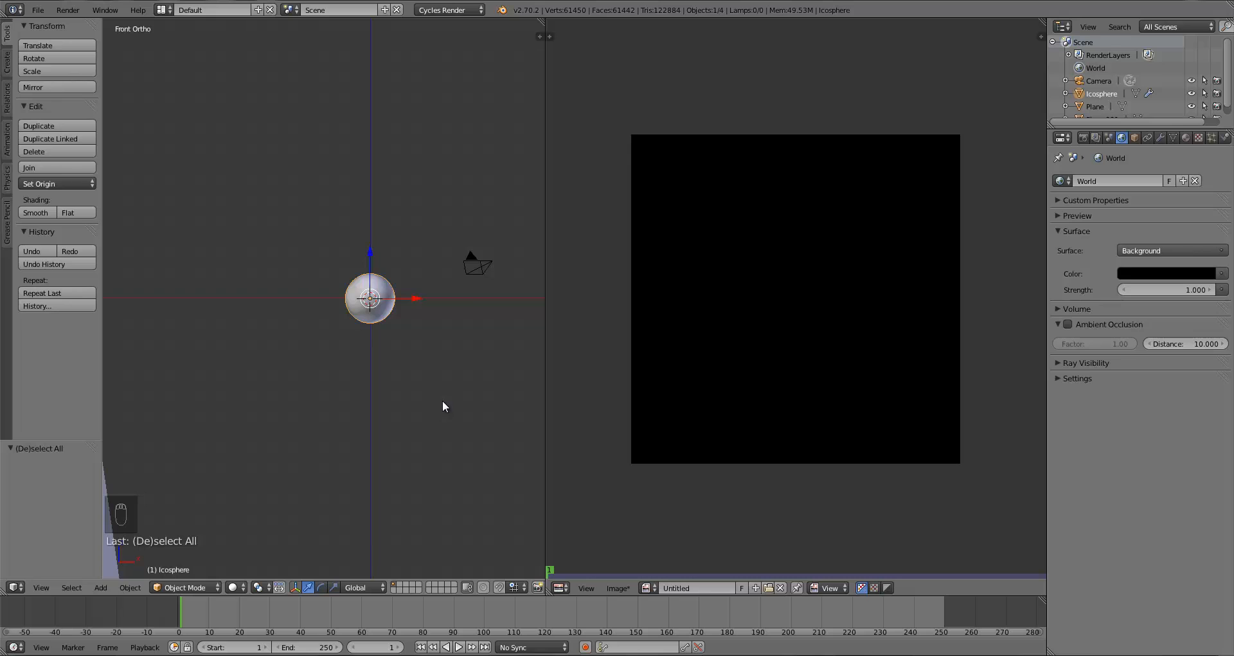
# Step: Split the 3D view horizontally and turn the upper area into a Node Editor showing the planet's material
pyautogui.scroll(5, 440, 398)
pyautogui.keyDown('shift'); pyautogui.moveTo(438, 399); pyautogui.dragTo(324, 385, button='middle'); pyautogui.keyUp('shift')
pyautogui.scroll(2, 330, 410)
pyautogui.moveTo(541, 23); pyautogui.dragTo(523, 235)
pyautogui.click(16, 227)
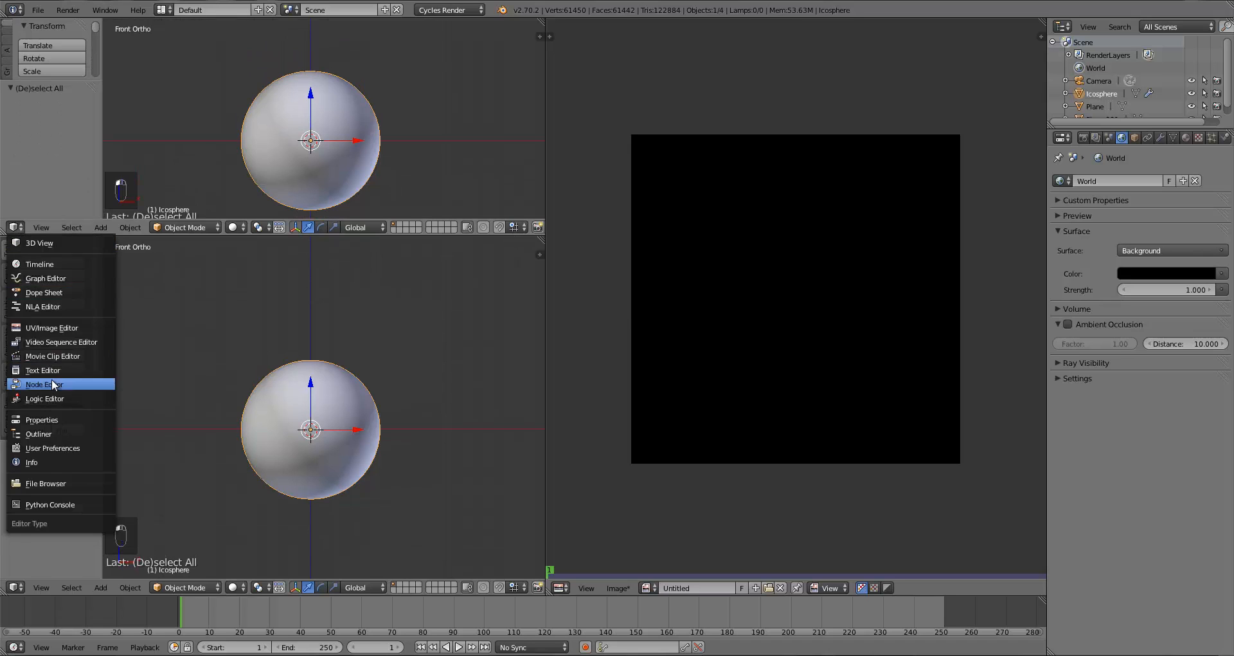
pyautogui.click(54, 385)
pyautogui.scroll(3, 256, 160)
# Step: Make room in the planet's node tree by moving the Material Output right and packing the texture, Diffuse BSDF and Mix Shader nodes leftward
pyautogui.moveTo(308, 103); pyautogui.dragTo(401, 110)
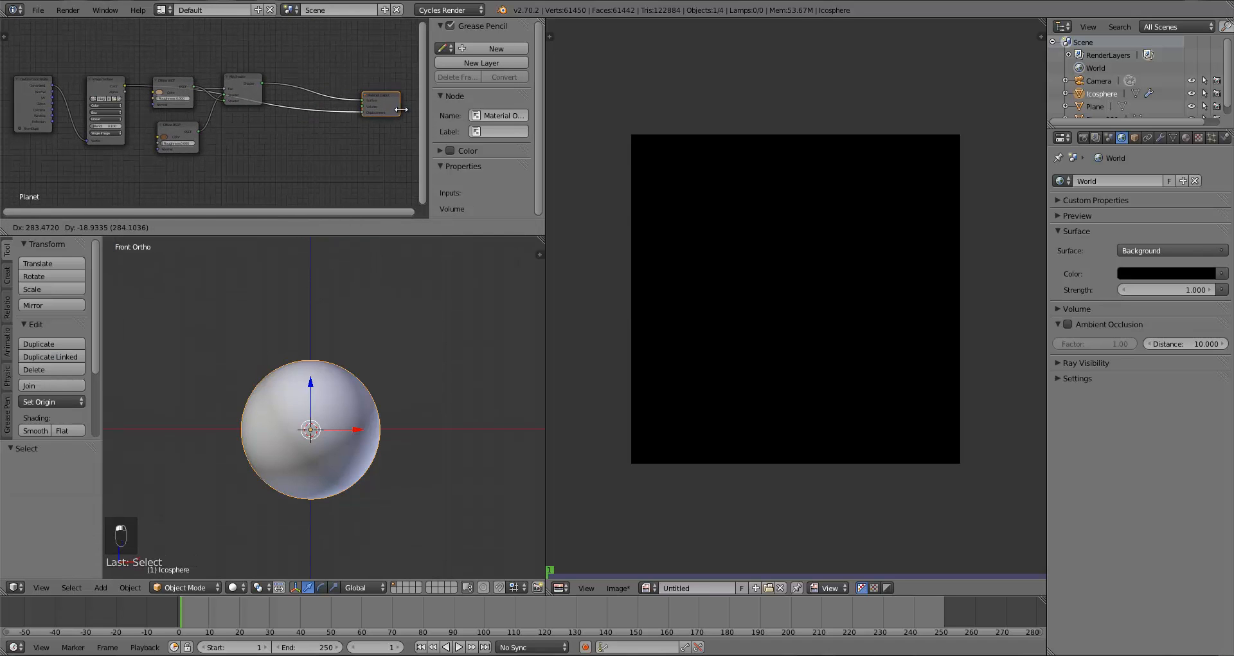
pyautogui.moveTo(99, 79); pyautogui.dragTo(79, 79)
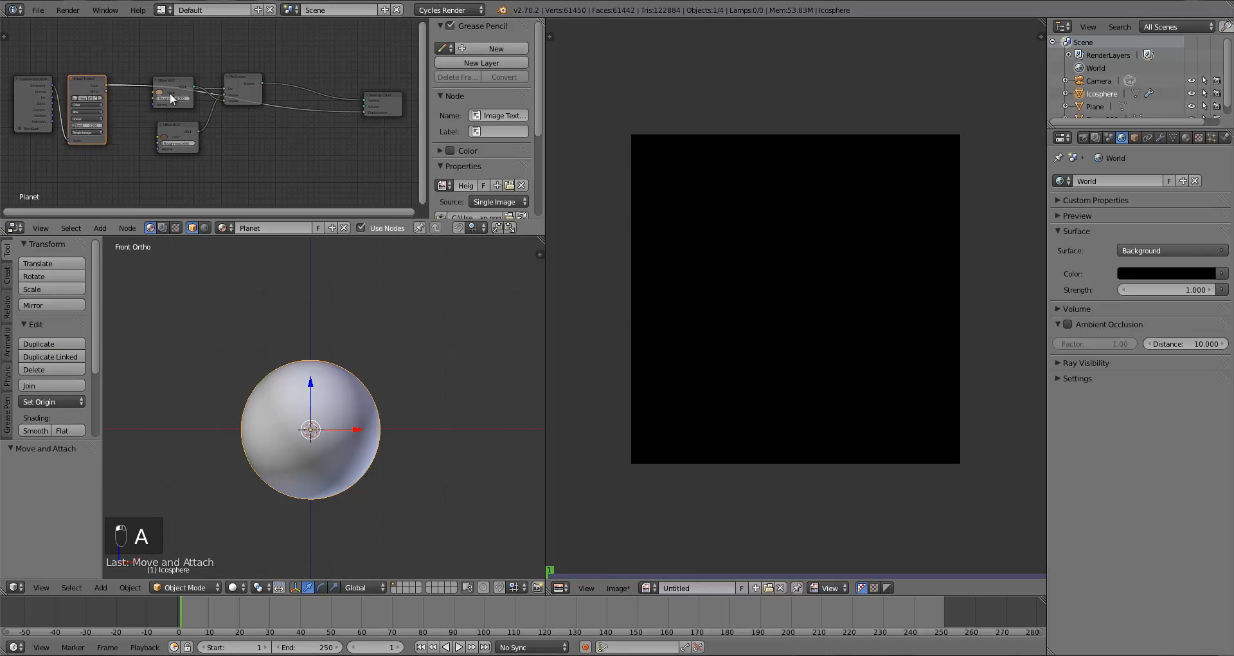
pyautogui.press('a')
pyautogui.press('b')
pyautogui.moveTo(148, 47); pyautogui.dragTo(273, 173)
pyautogui.press('g')
pyautogui.click(237, 167)
pyautogui.press('a')
pyautogui.press('b')
pyautogui.moveTo(210, 89); pyautogui.dragTo(227, 117)
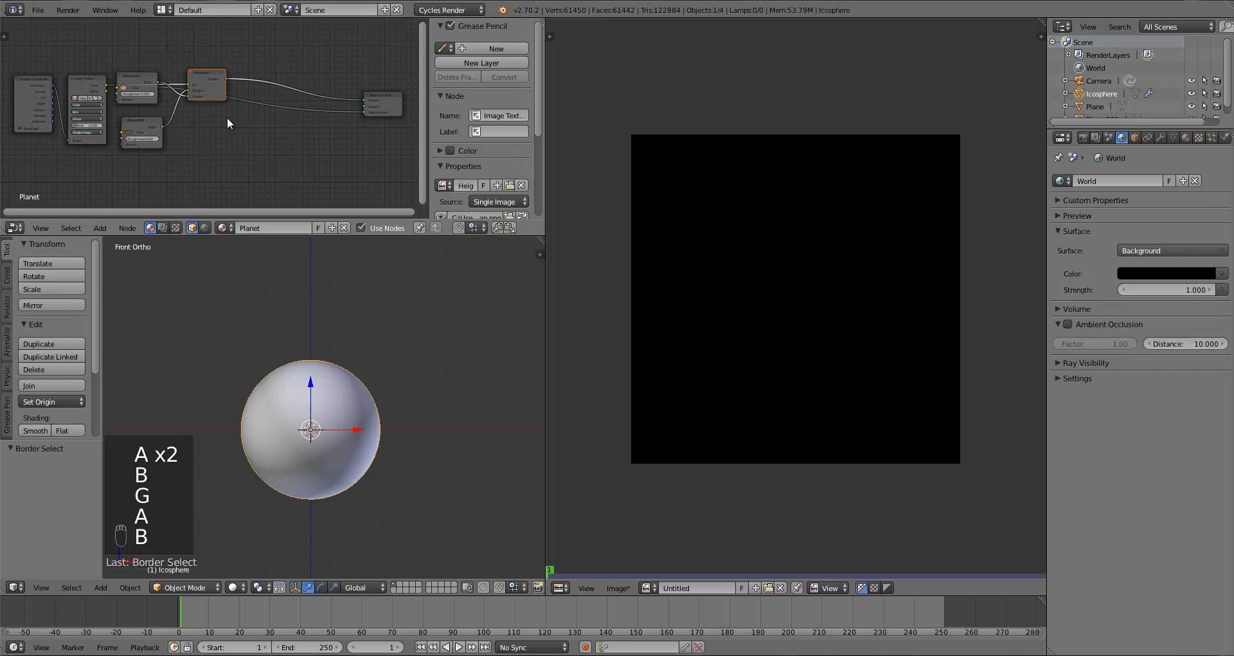
pyautogui.press('g')
pyautogui.click(216, 117)
pyautogui.press('a')
pyautogui.press('b')
pyautogui.moveTo(2, 66); pyautogui.dragTo(219, 160)
pyautogui.press('g')
pyautogui.click(214, 159)
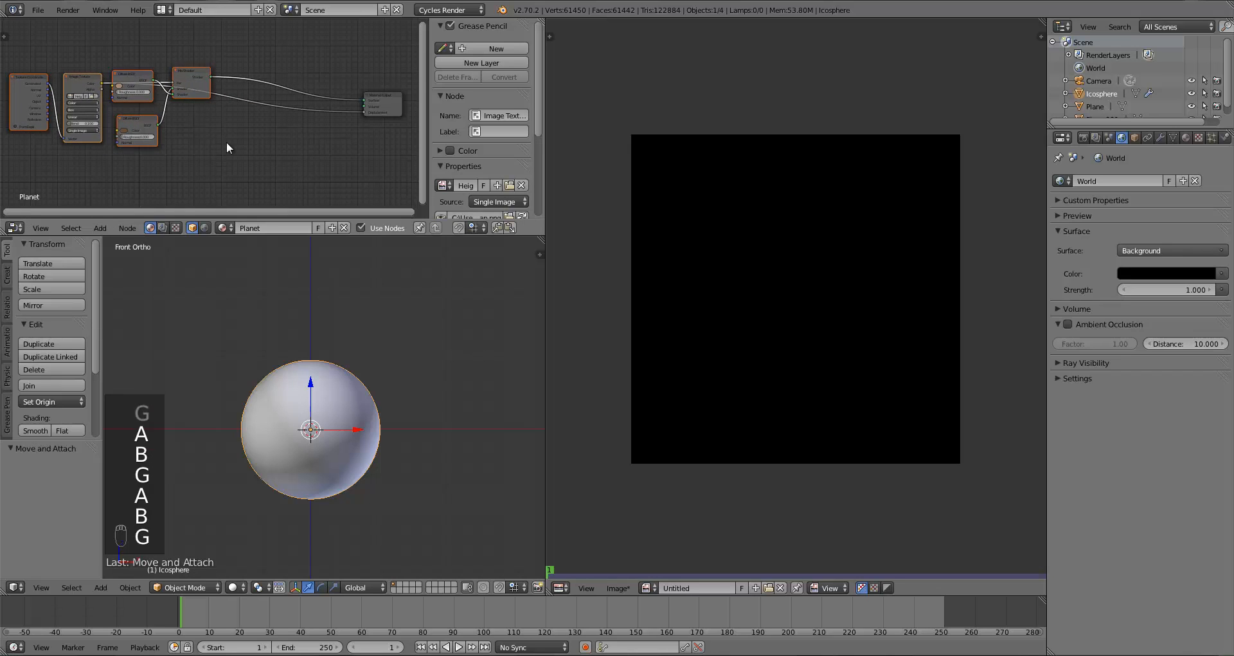
# Step: Add a Gradient Texture node below the existing Mix Shader and set its type to Spherical
pyautogui.press('a')
pyautogui.hotkey('shift', 'a')
pyautogui.moveTo(209, 193)
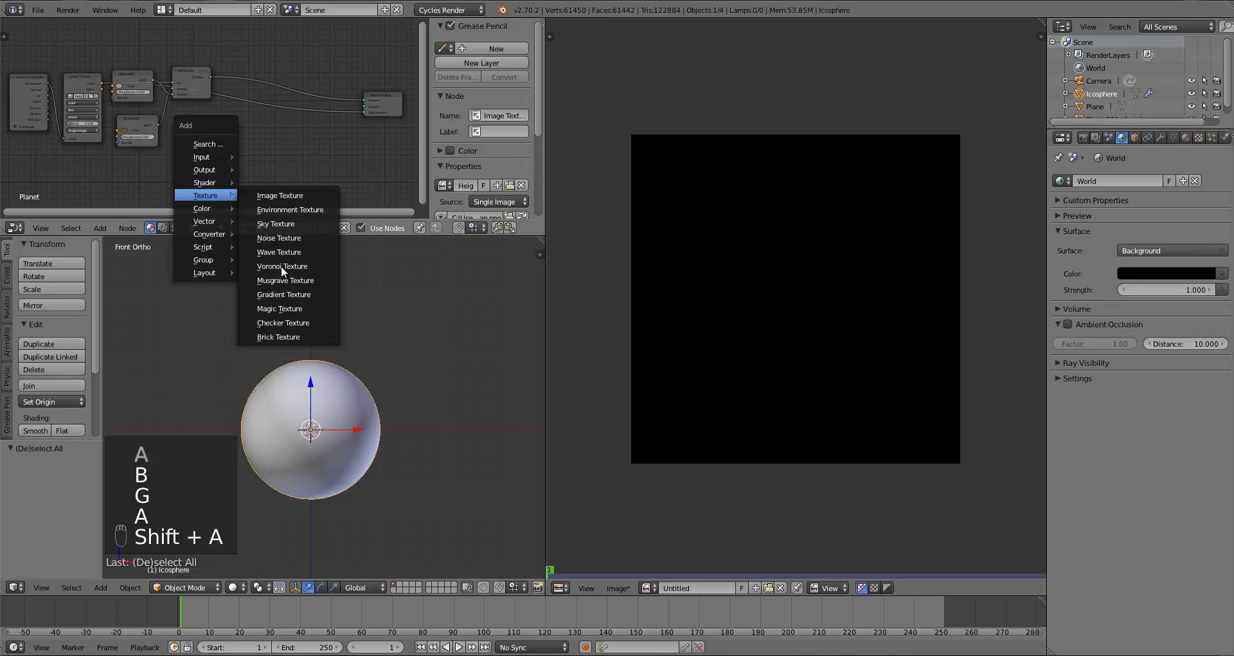
pyautogui.click(281, 293)
pyautogui.click(229, 147)
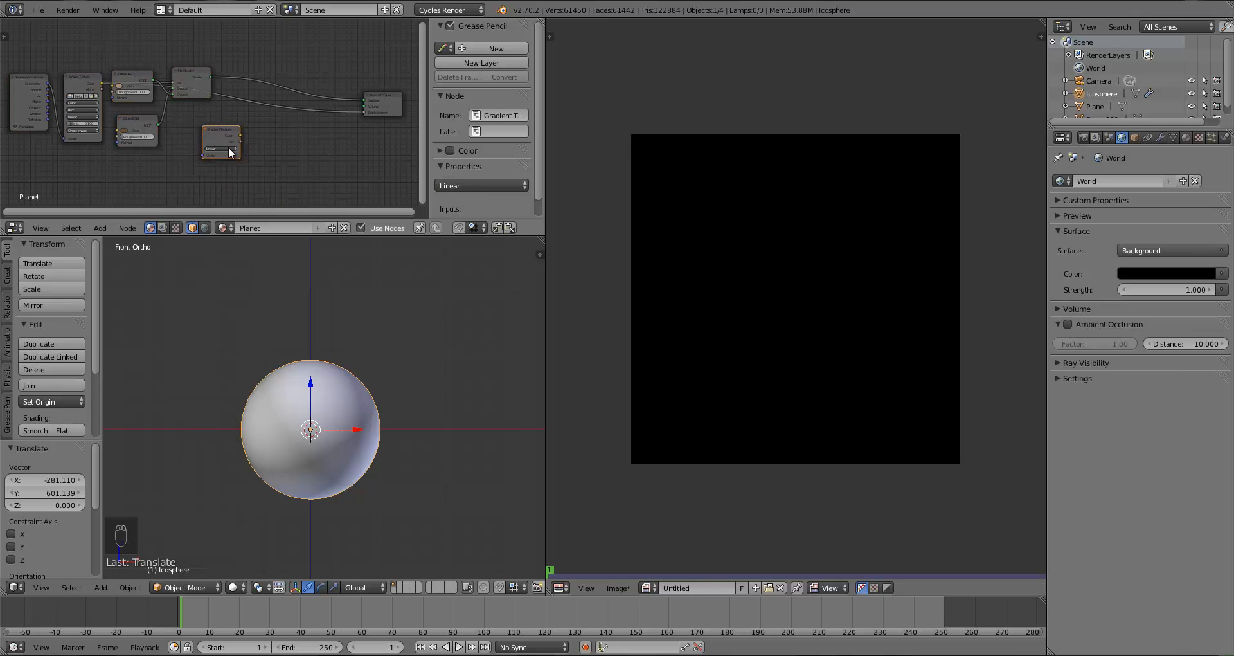
pyautogui.scroll(3, 229, 146)
pyautogui.click(233, 175)
pyautogui.click(233, 123)
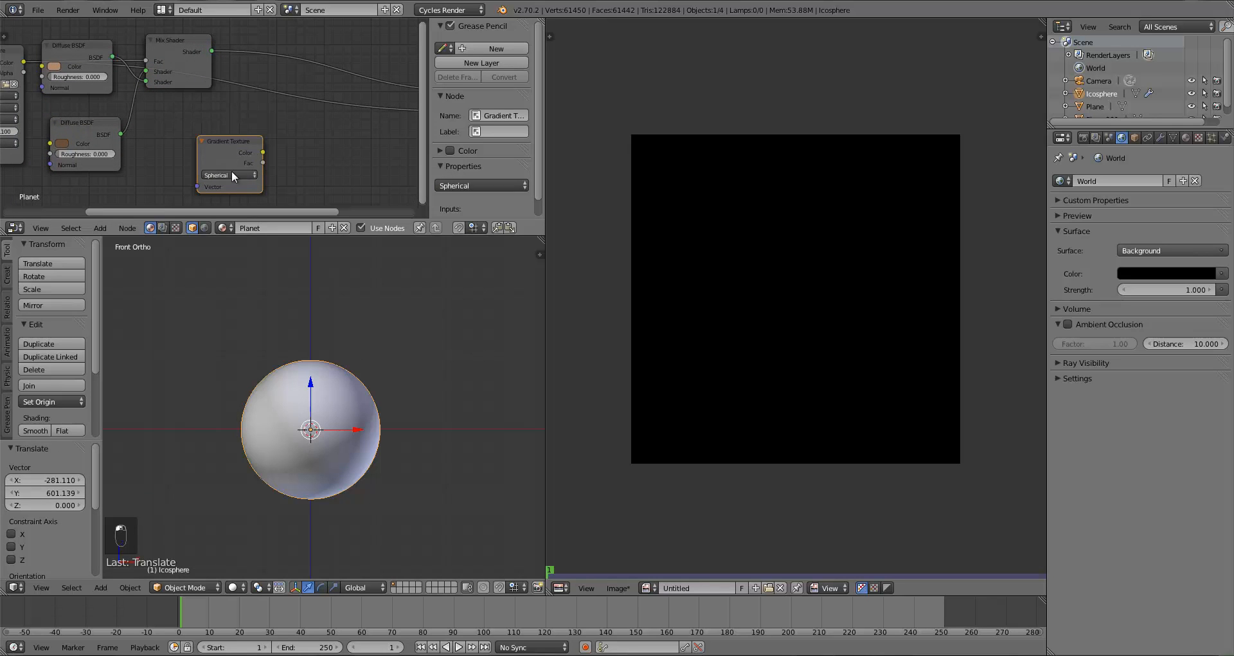
# Step: Link the Texture Coordinate node to the Gradient Texture's Vector input and place the gradient node beside the lower Diffuse BSDF
pyautogui.moveTo(216, 147); pyautogui.dragTo(189, 134)
pyautogui.scroll(-2, 192, 132)
pyautogui.scroll(-1, 188, 153)
pyautogui.moveTo(279, 151)
pyautogui.mouseDown(button='middle')
pyautogui.moveTo(188, 153)
pyautogui.moveTo(290, 167)
pyautogui.mouseUp(button='middle')
pyautogui.scroll(-1, 187, 153)
pyautogui.click(36, 113)
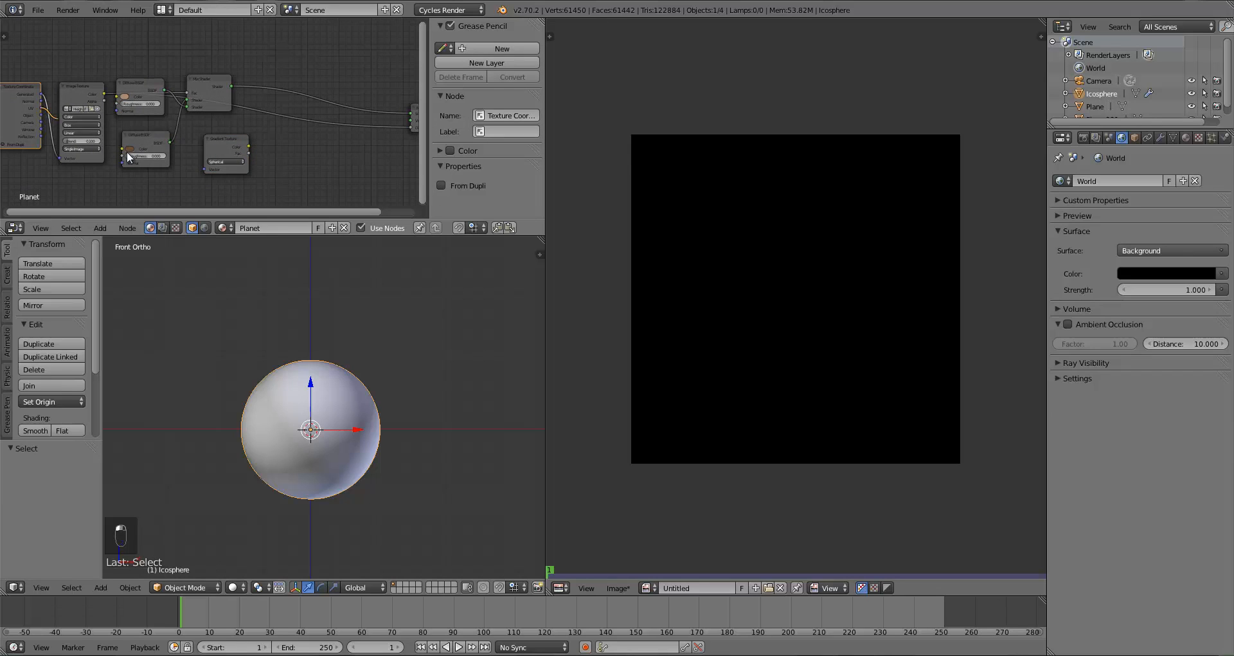
pyautogui.moveTo(219, 157); pyautogui.dragTo(200, 174)
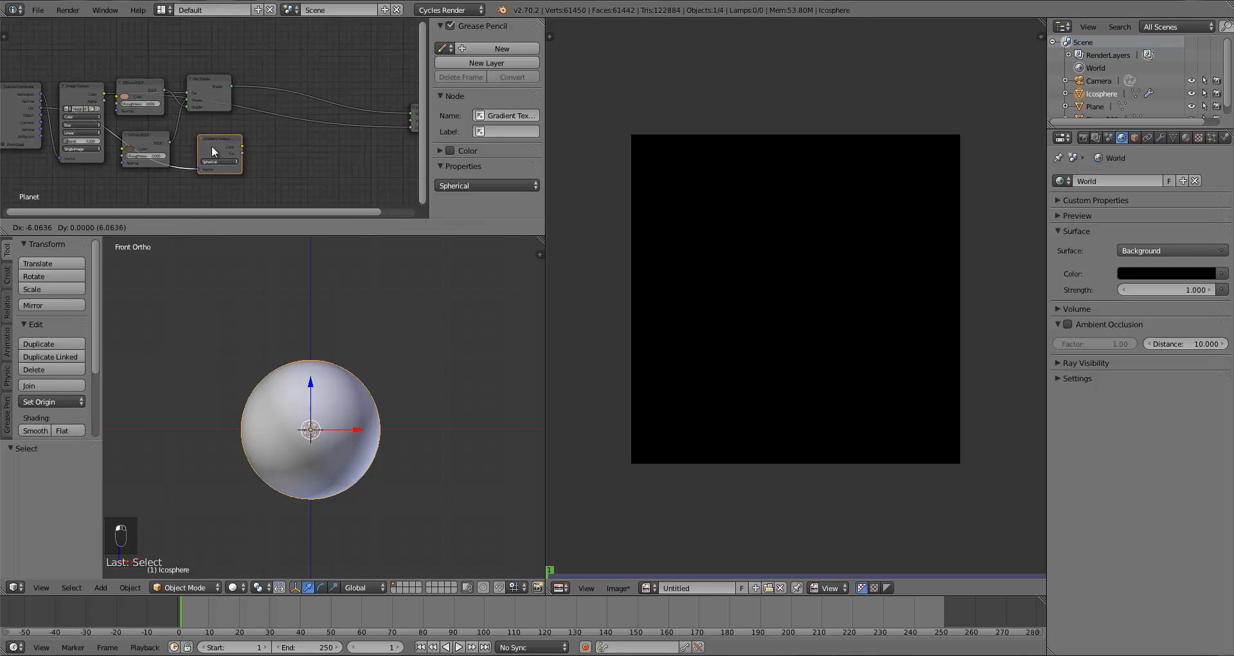
# Step: Insert a second Mix Shader between the existing Mix Shader and the Material Output, positioned slightly above them
pyautogui.keyDown('ctrl'); pyautogui.scroll(-2, 222, 149); pyautogui.keyUp('ctrl')
pyautogui.press('a')
pyautogui.hotkey('shift', 'a')
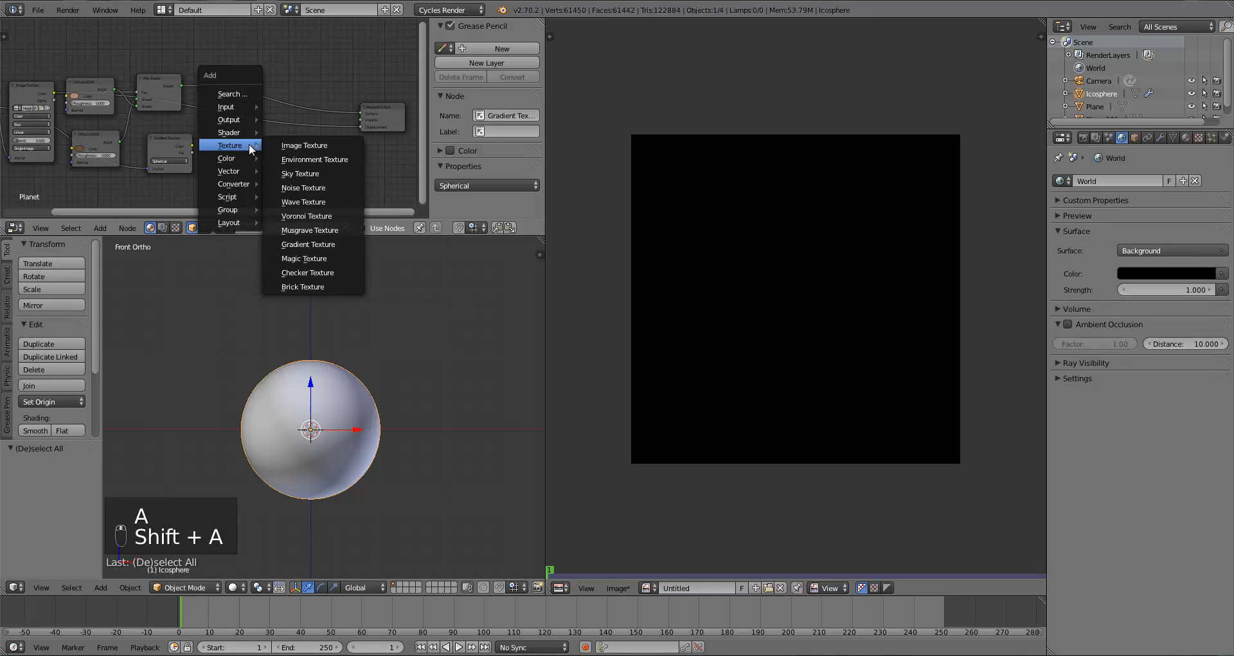
pyautogui.moveTo(245, 133)
pyautogui.click(295, 132)
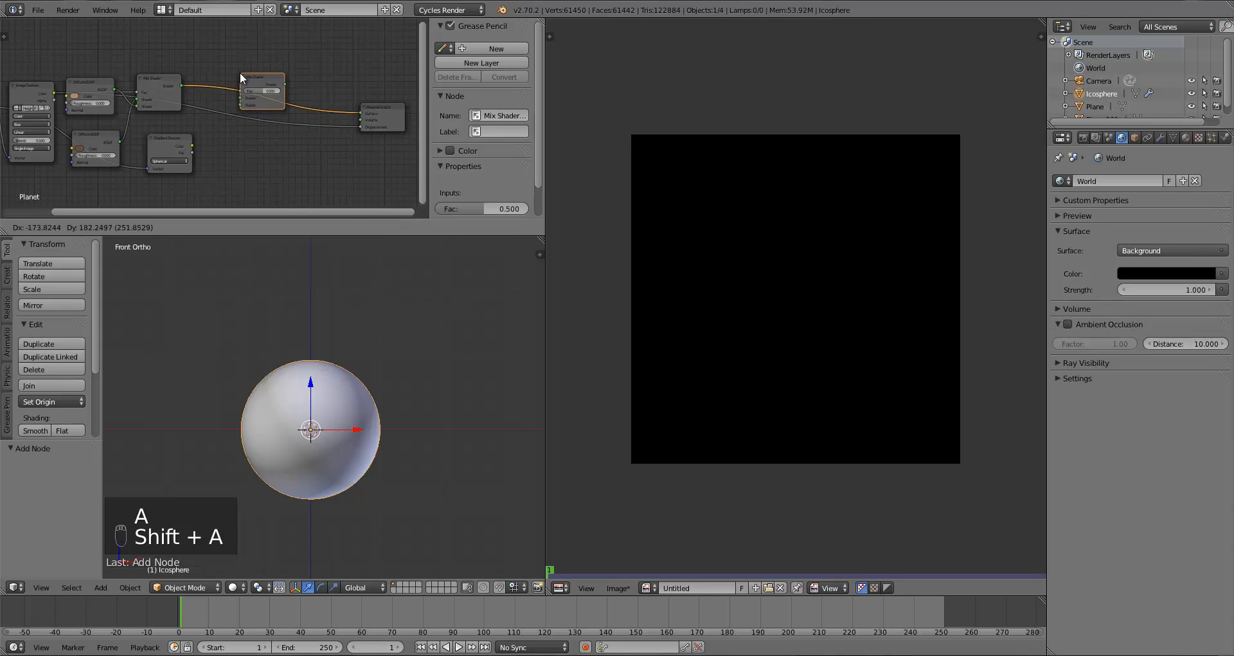
pyautogui.click(293, 59)
pyautogui.moveTo(182, 140); pyautogui.dragTo(207, 140)
pyautogui.moveTo(308, 63); pyautogui.dragTo(315, 52)
# Step: Add a white Diffuse BSDF node and link it to the free shader input of the new Mix Shader
pyautogui.press('a')
pyautogui.hotkey('shift', 'a')
pyautogui.moveTo(259, 106)
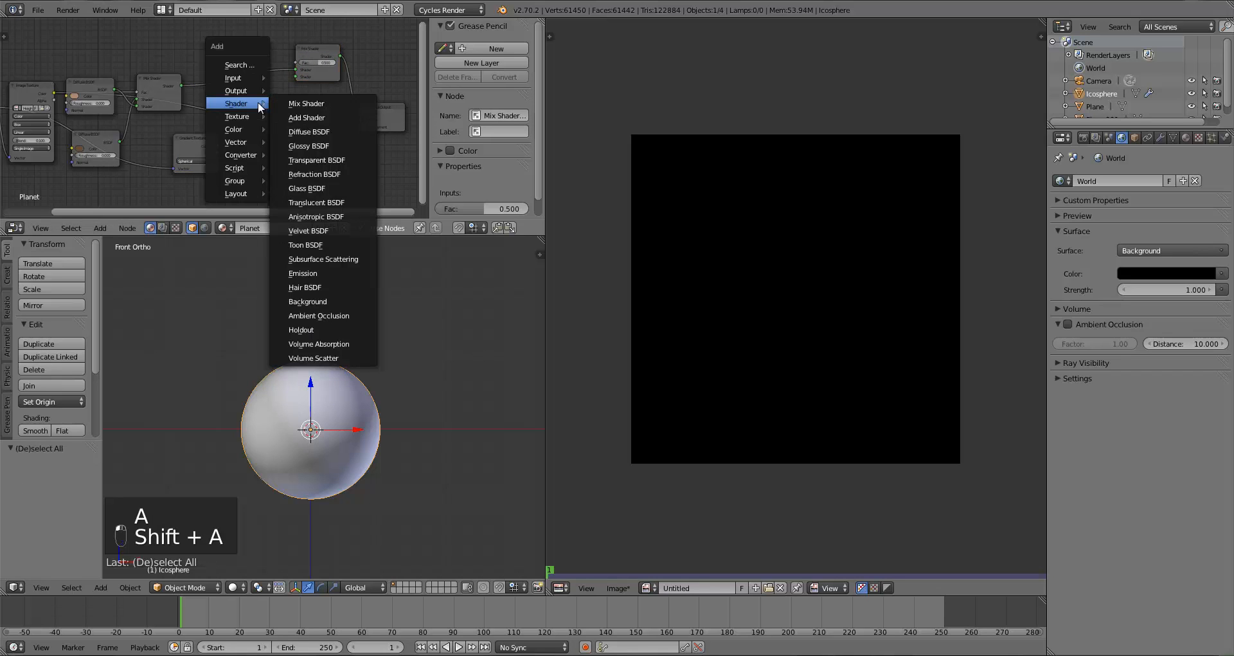
pyautogui.click(300, 131)
pyautogui.click(269, 158)
pyautogui.moveTo(289, 160); pyautogui.dragTo(297, 76)
# Step: Place the white Diffuse BSDF beside the first Mix Shader and link the Gradient Texture's Color to the new Mix Shader's Fac
pyautogui.moveTo(261, 153); pyautogui.dragTo(230, 95)
pyautogui.moveTo(209, 151); pyautogui.dragTo(299, 60)
pyautogui.click(314, 54)
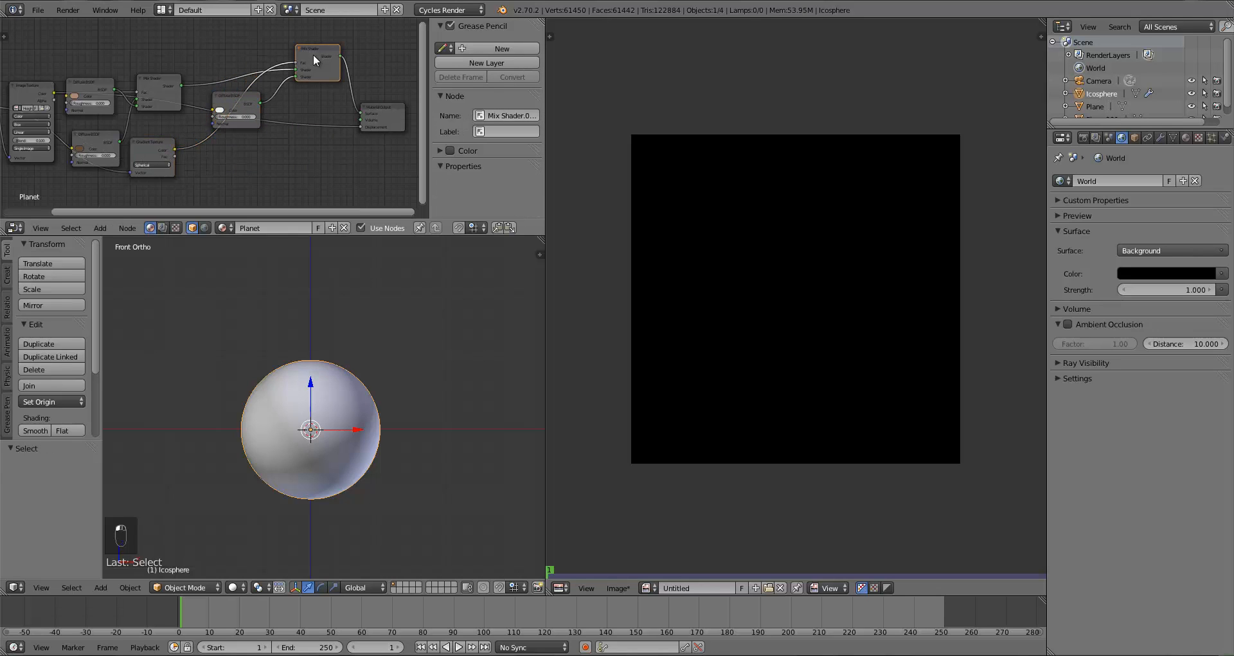
# Step: Examine the planet's new shading in rendered mode from the front and the side at different zoom levels
pyautogui.click(234, 587)
pyautogui.click(267, 500)
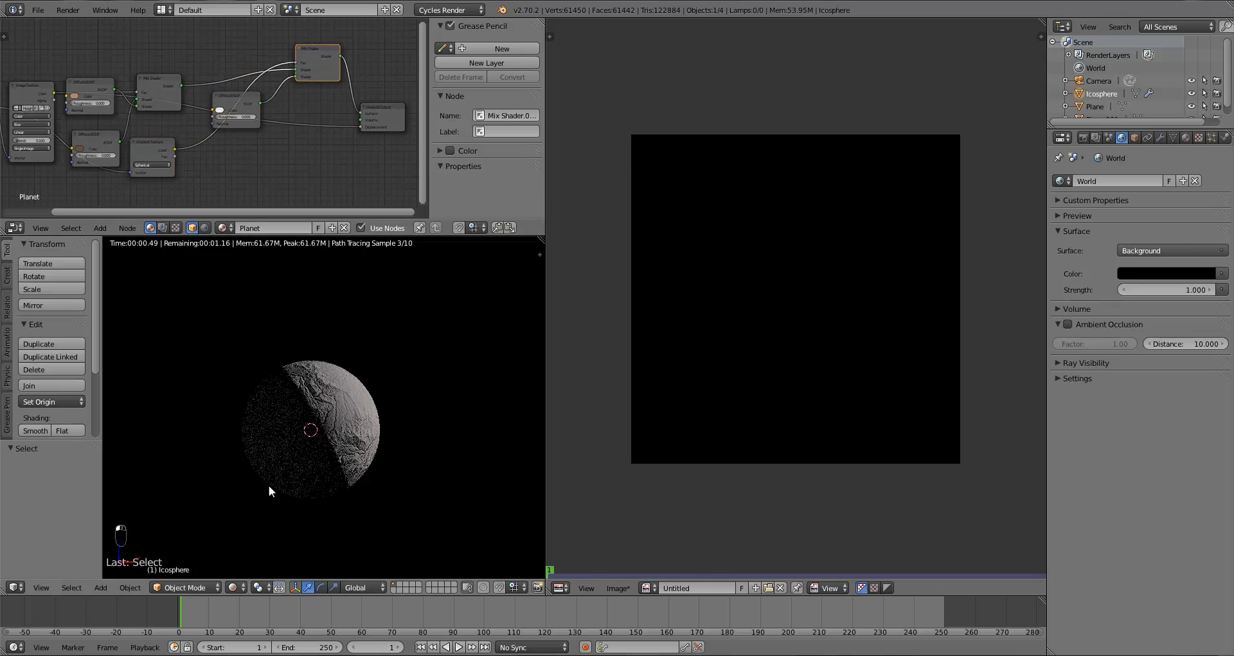
pyautogui.scroll(3, 347, 465)
pyautogui.moveTo(347, 465); pyautogui.dragTo(116, 429, button='middle')
pyautogui.scroll(-4, 330, 460)
pyautogui.press('KP_3')
pyautogui.scroll(-2, 357, 457)
pyautogui.scroll(6, 217, 437)
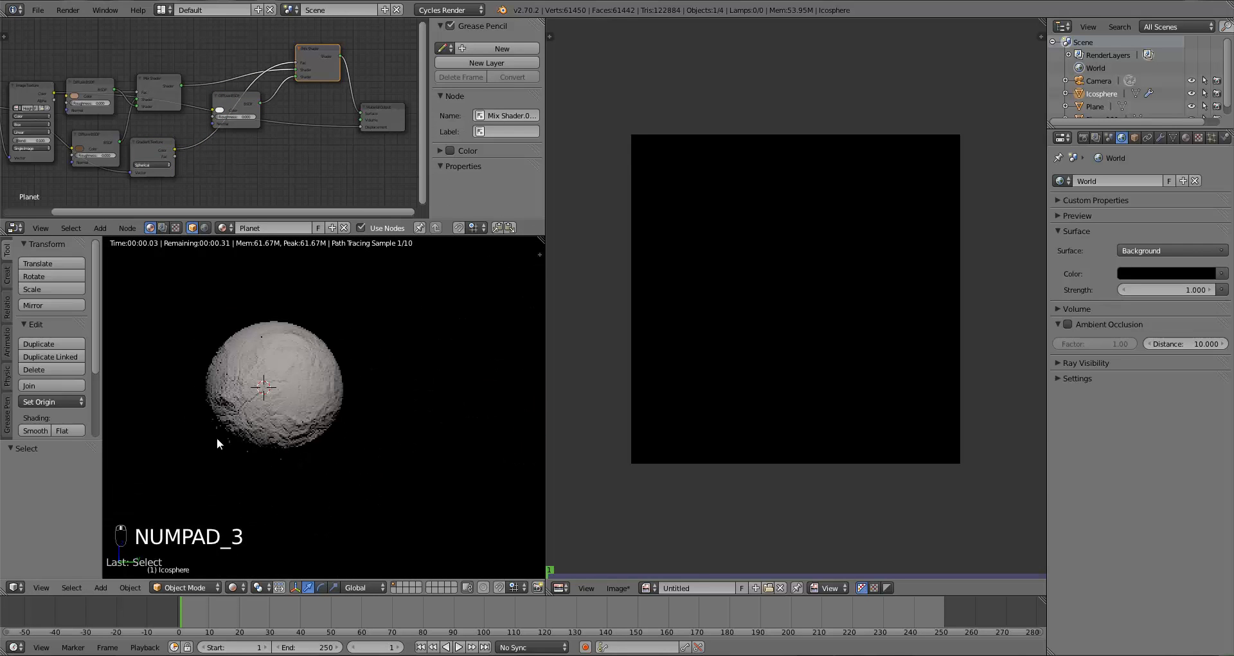
pyautogui.keyDown('shift'); pyautogui.moveTo(252, 441); pyautogui.dragTo(331, 442, button='middle'); pyautogui.keyUp('shift')
pyautogui.scroll(-2, 325, 473)
# Step: Put the planet into Edit Mode with solid shading and unwrap its mesh with Project from View from the front
pyautogui.press('KP_1')
pyautogui.press('Tab')
pyautogui.press('KP_1')
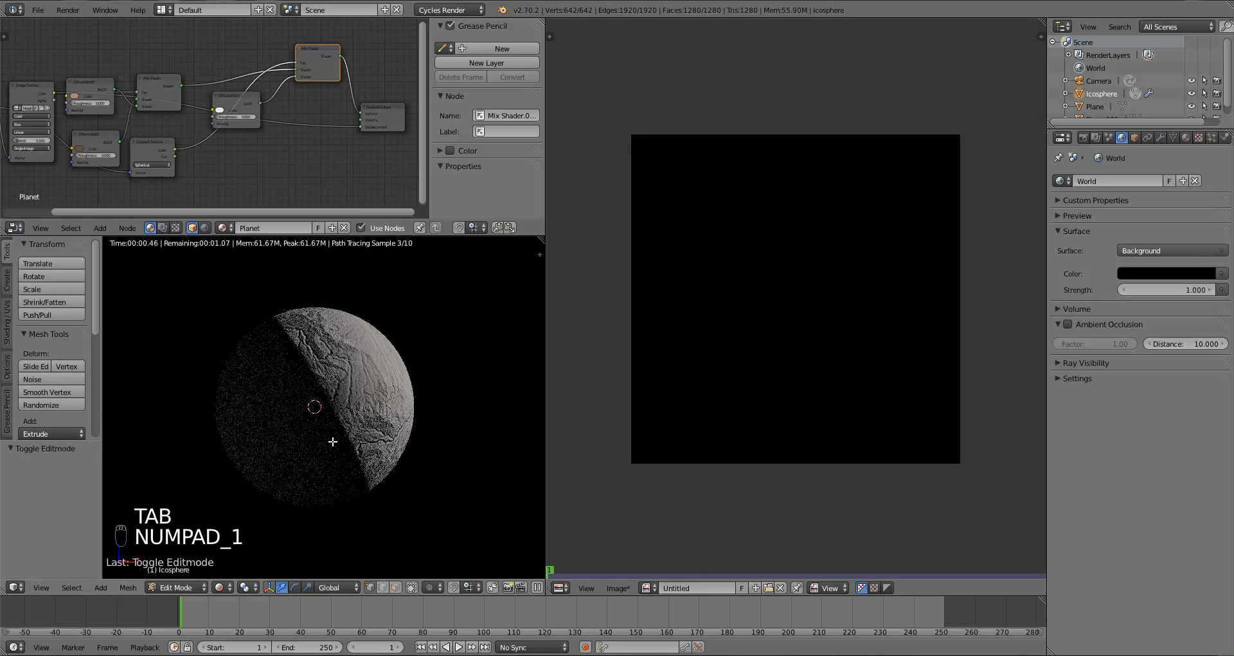
pyautogui.press('z')
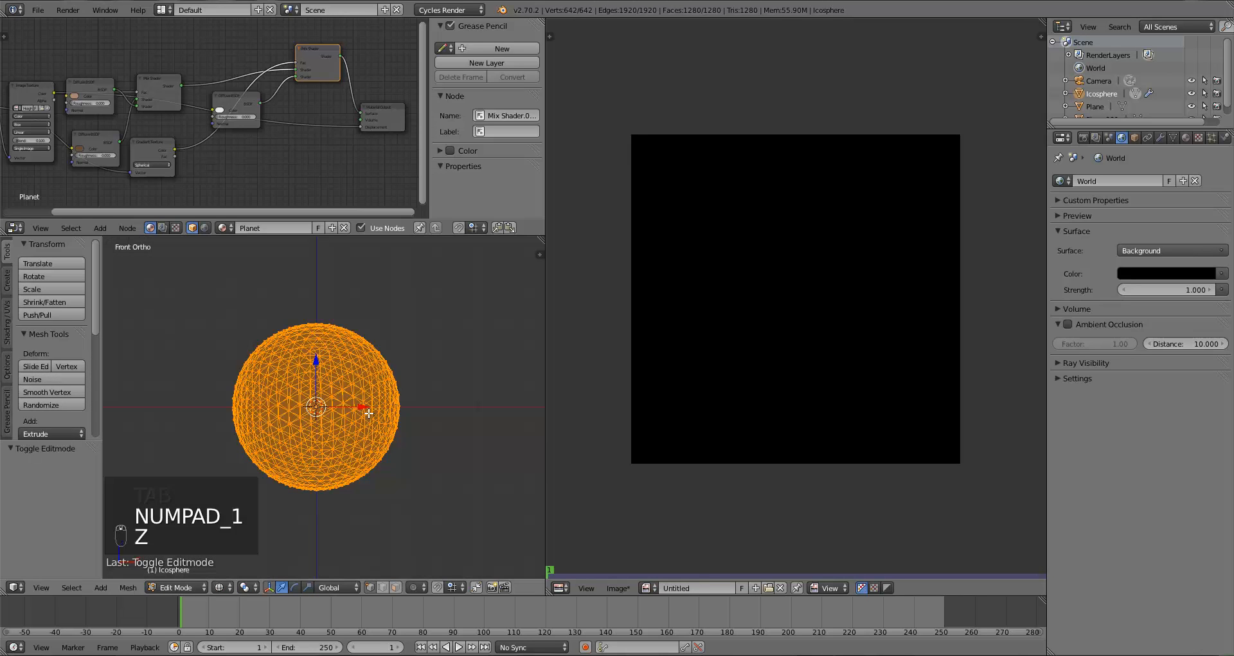
pyautogui.press('z')
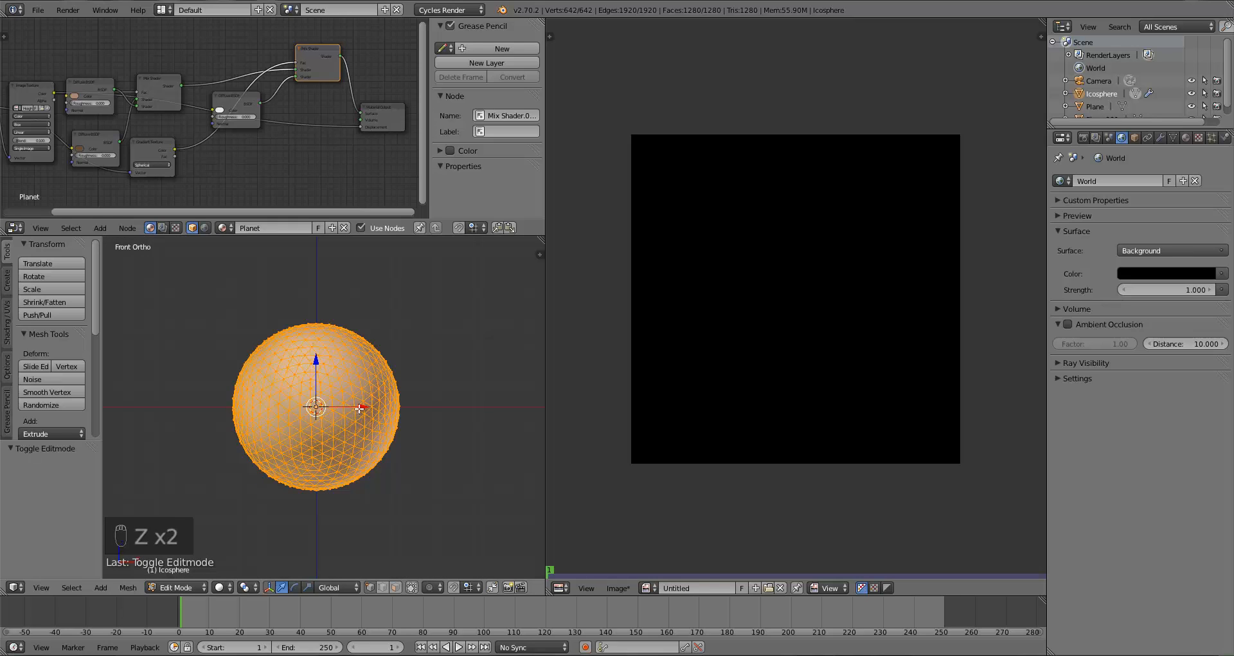
pyautogui.press('u')
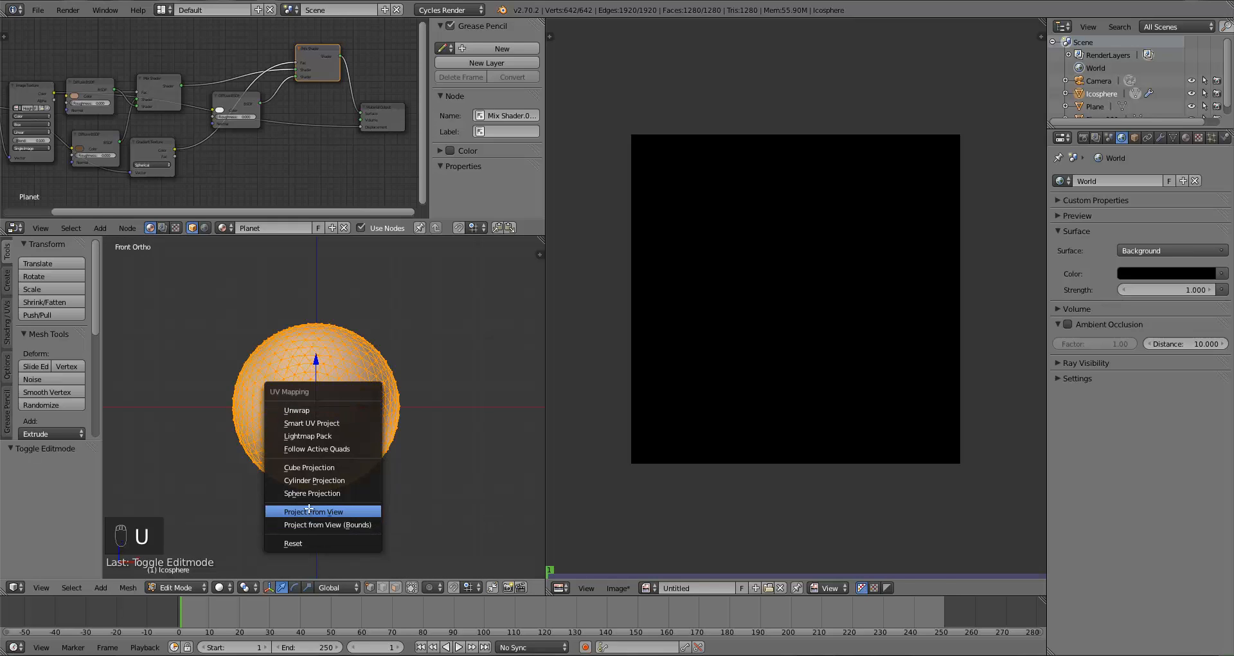
pyautogui.click(309, 509)
# Step: Scale the planet's UV island up by about 1.79 and show the camera view with rendered shading
pyautogui.press('s')
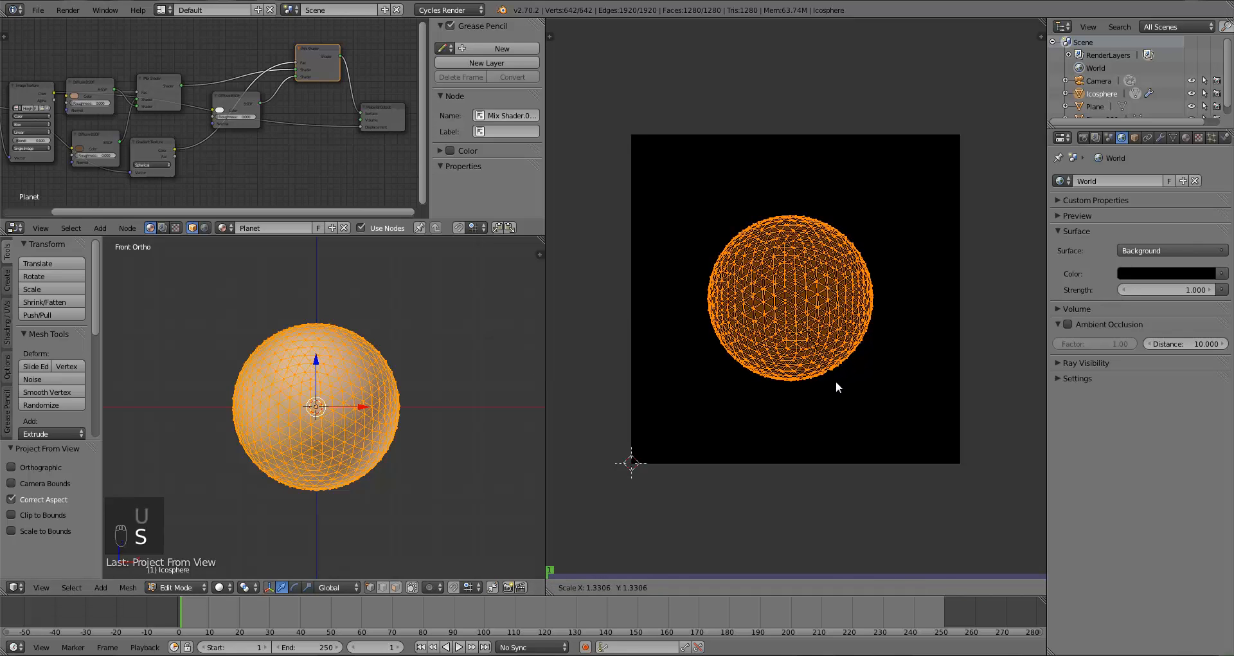
pyautogui.click(861, 396)
pyautogui.moveTo(399, 422); pyautogui.dragTo(358, 444, button='middle')
pyautogui.press('KP_0')
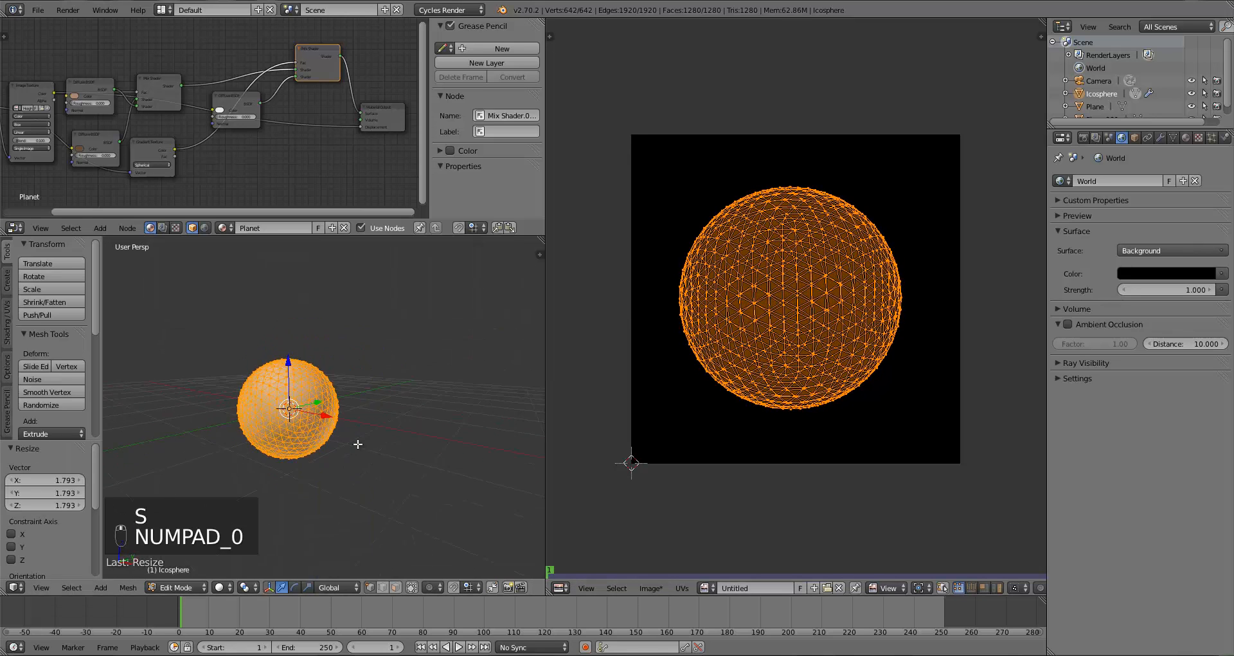
pyautogui.click(222, 587)
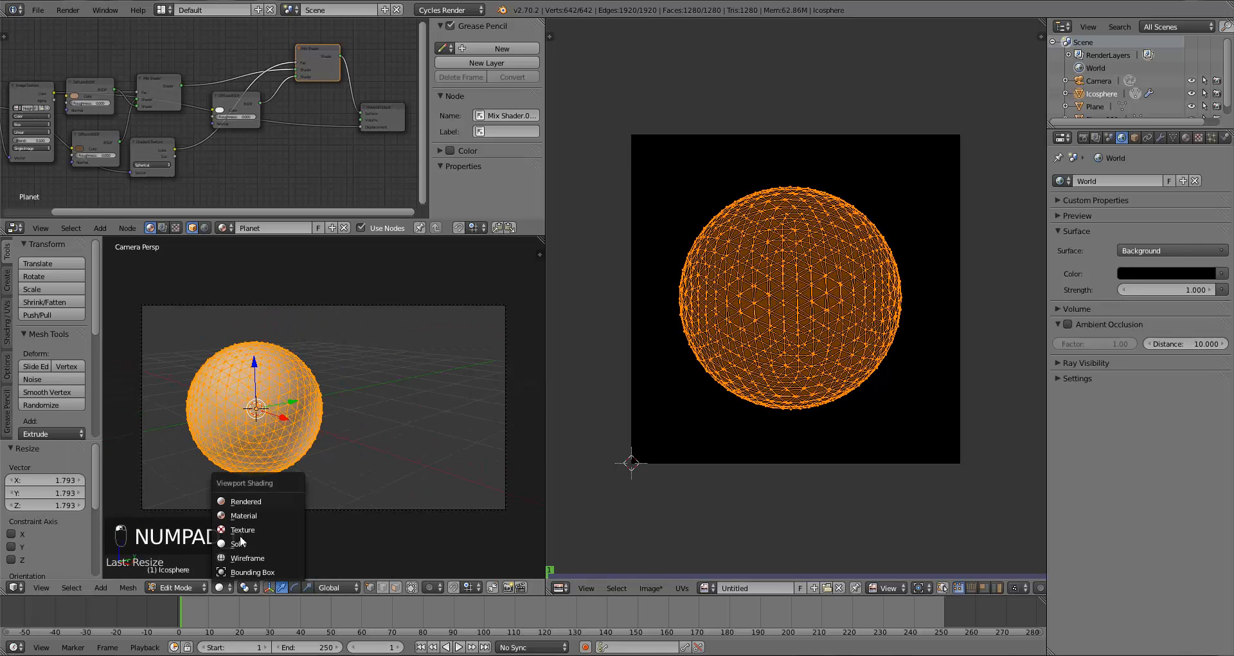
pyautogui.click(246, 501)
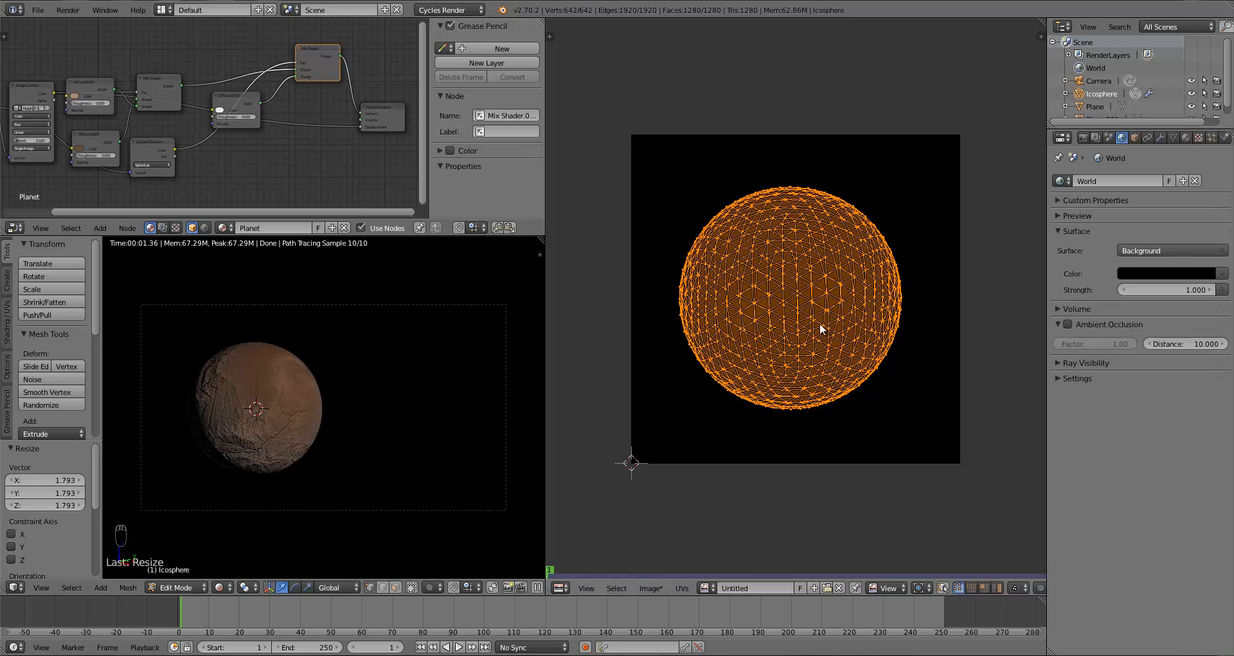
# Step: Enlarge the UV island about 2.2 times and shift it so it extends past the image's left and bottom edges
pyautogui.press('g')
pyautogui.click(788, 361)
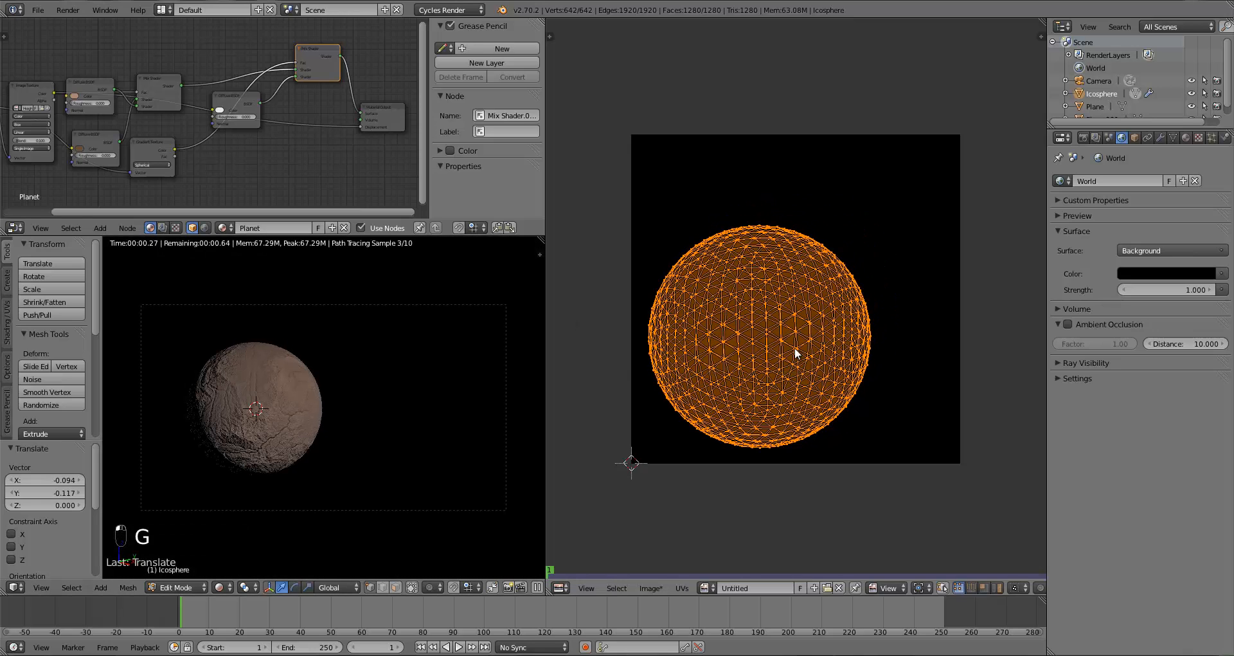
pyautogui.press('g')
pyautogui.press('s')
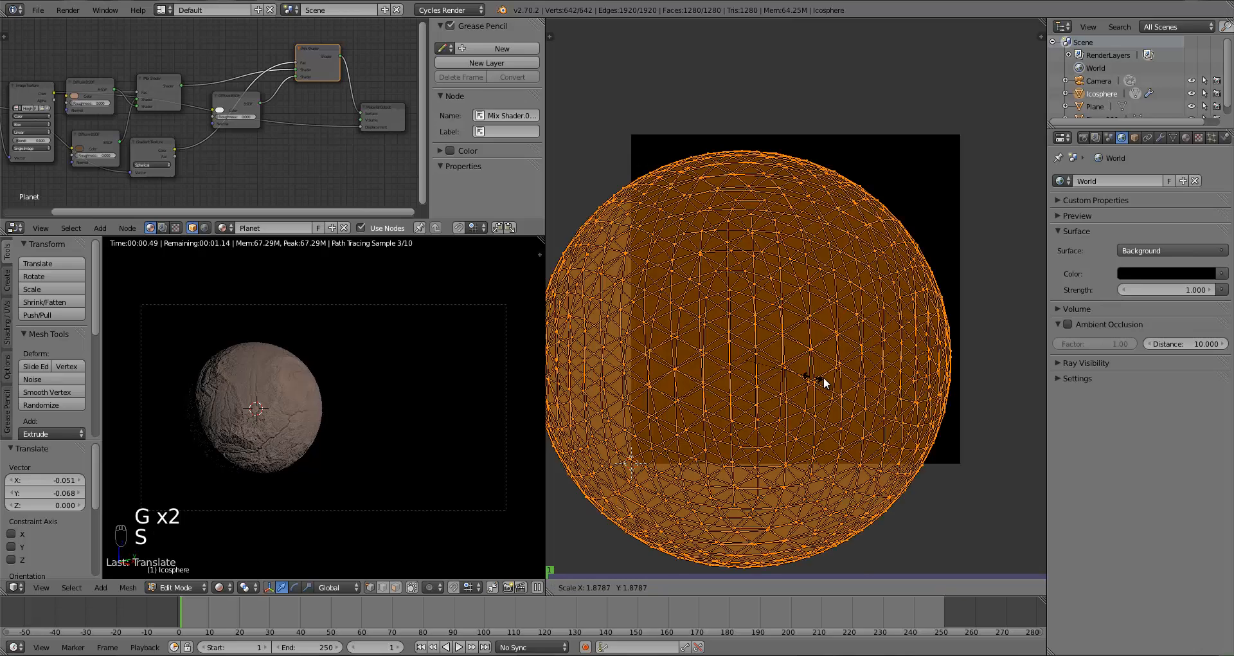
pyautogui.click(842, 331)
pyautogui.press('g')
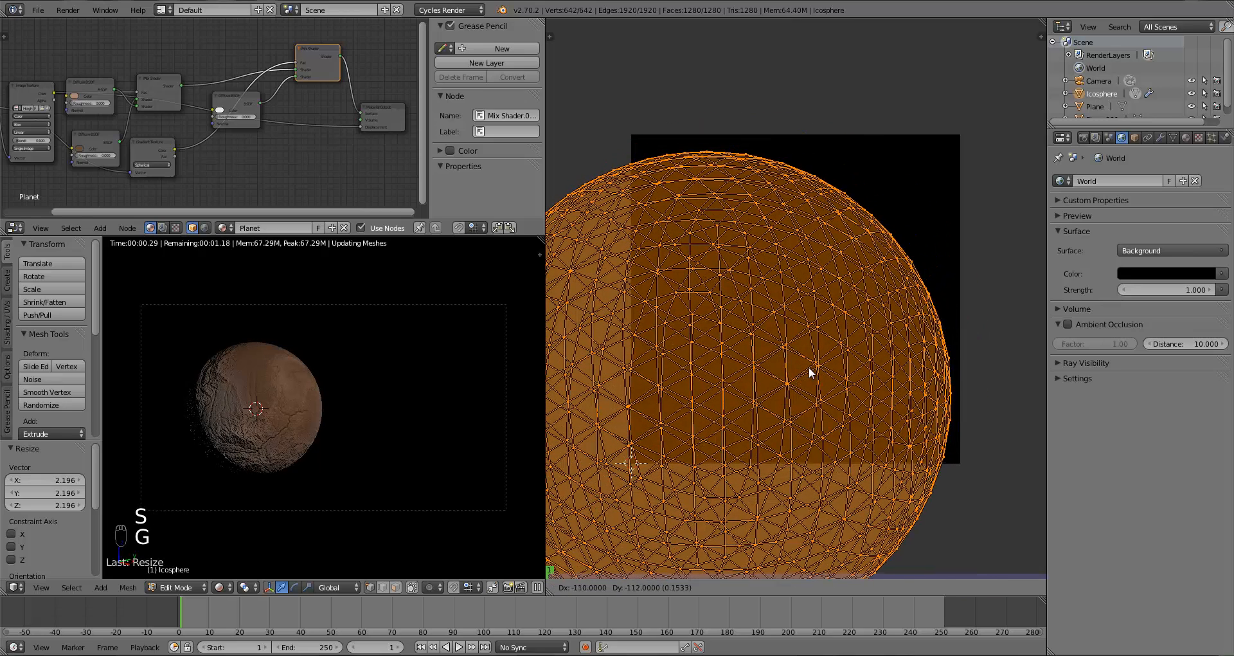
pyautogui.click(809, 366)
pyautogui.press('g')
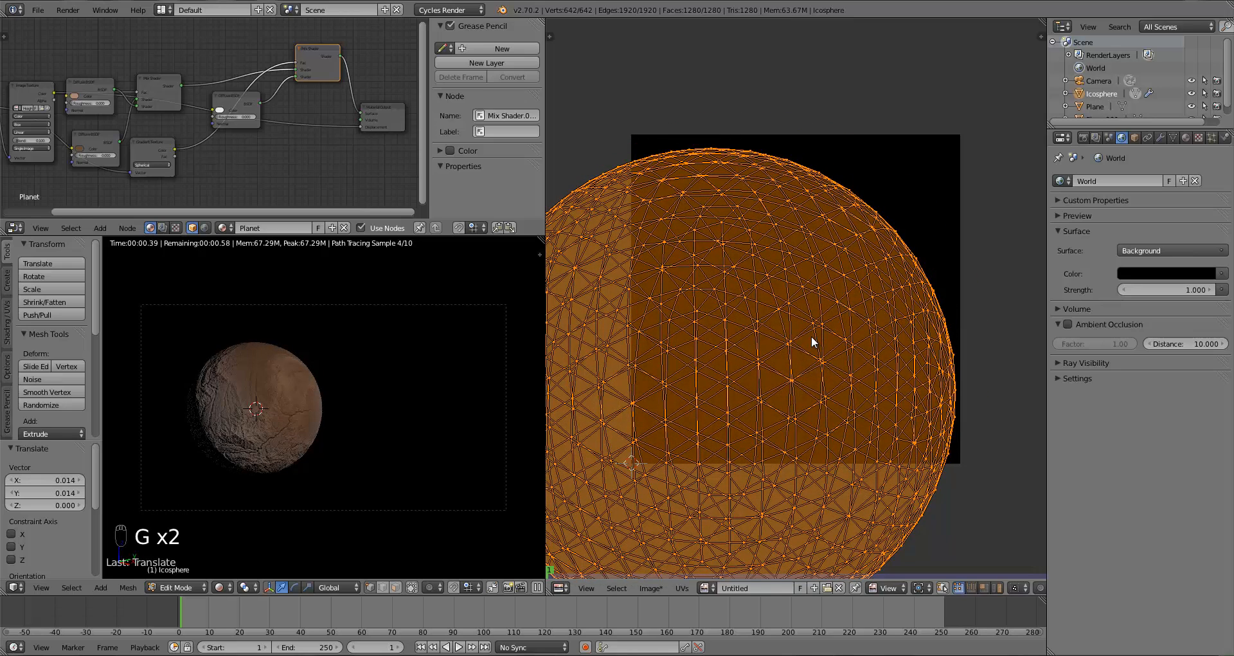
pyautogui.press('g')
pyautogui.click(811, 336)
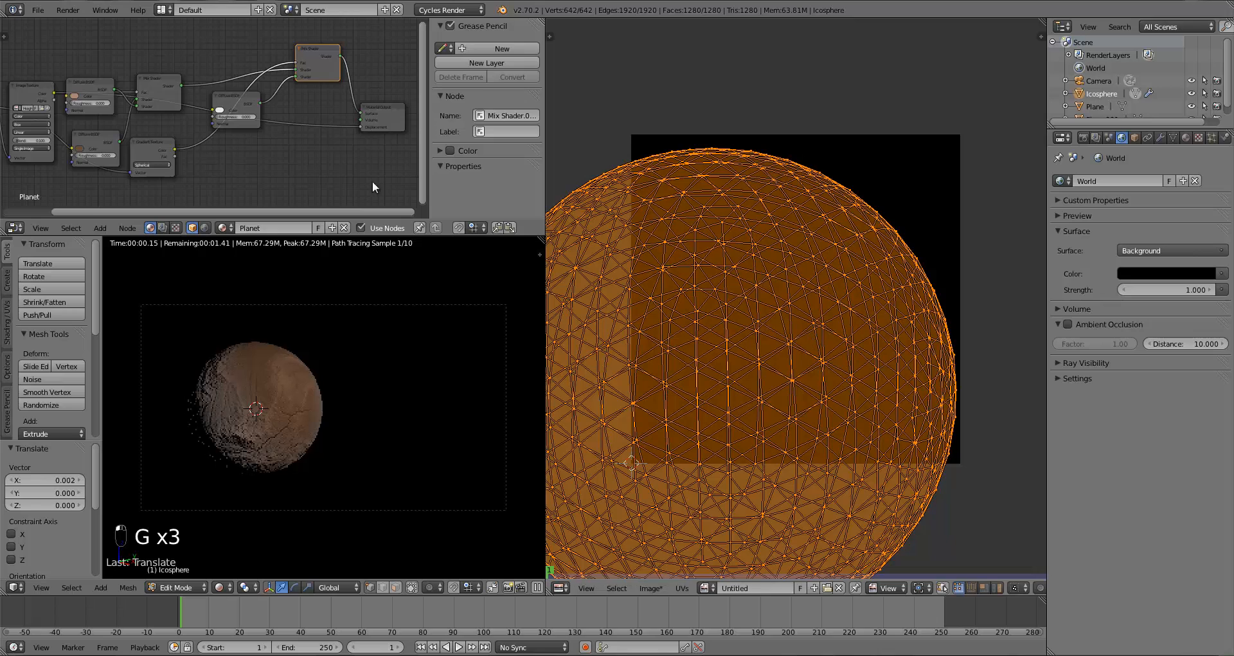
# Step: Swap the second Mix Shader's inputs, with the white Diffuse BSDF in the upper shader socket and the brown mix in the lower
pyautogui.click(295, 74)
pyautogui.moveTo(291, 70); pyautogui.dragTo(294, 70)
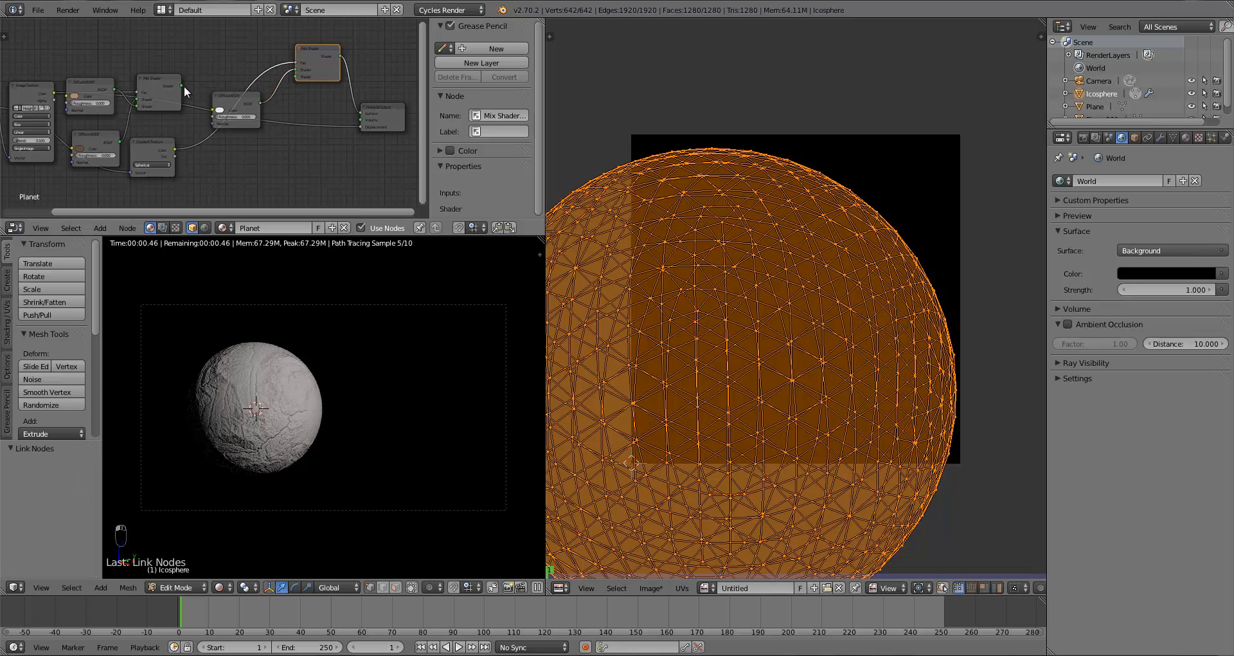
pyautogui.moveTo(184, 86); pyautogui.dragTo(293, 76)
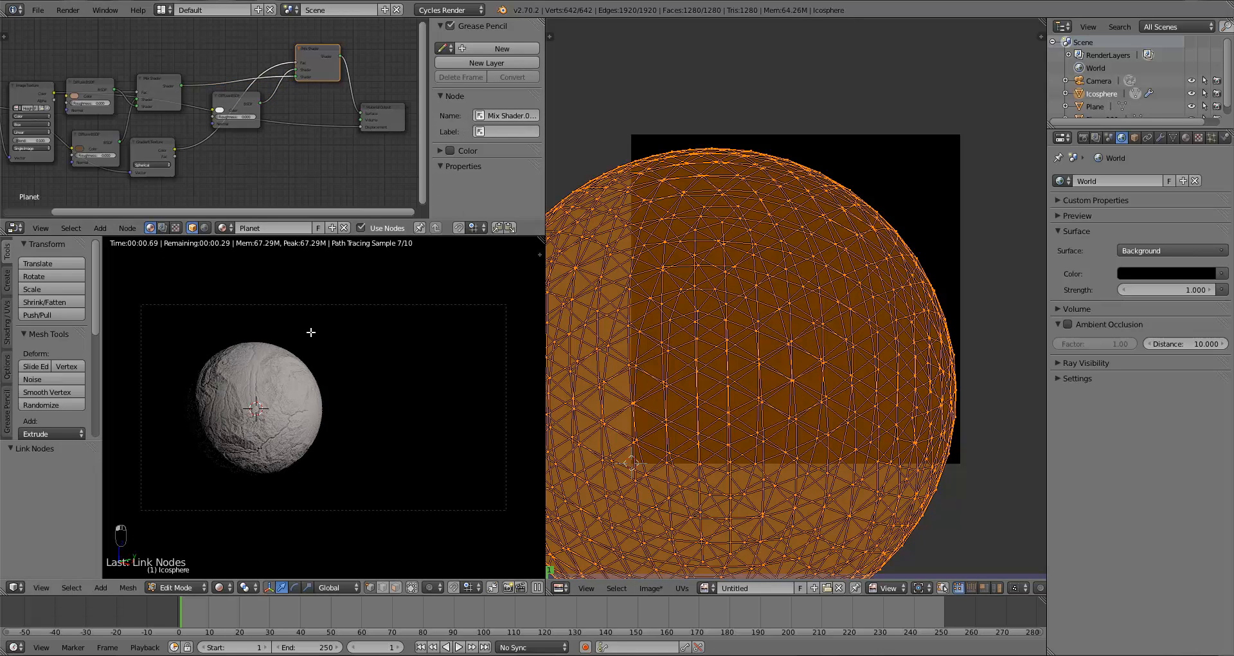
# Step: Scale the planet's UV island up by about 1.11 and shift it slightly downward over the image's lower-left area
pyautogui.press('s')
pyautogui.click(770, 367)
pyautogui.press('g')
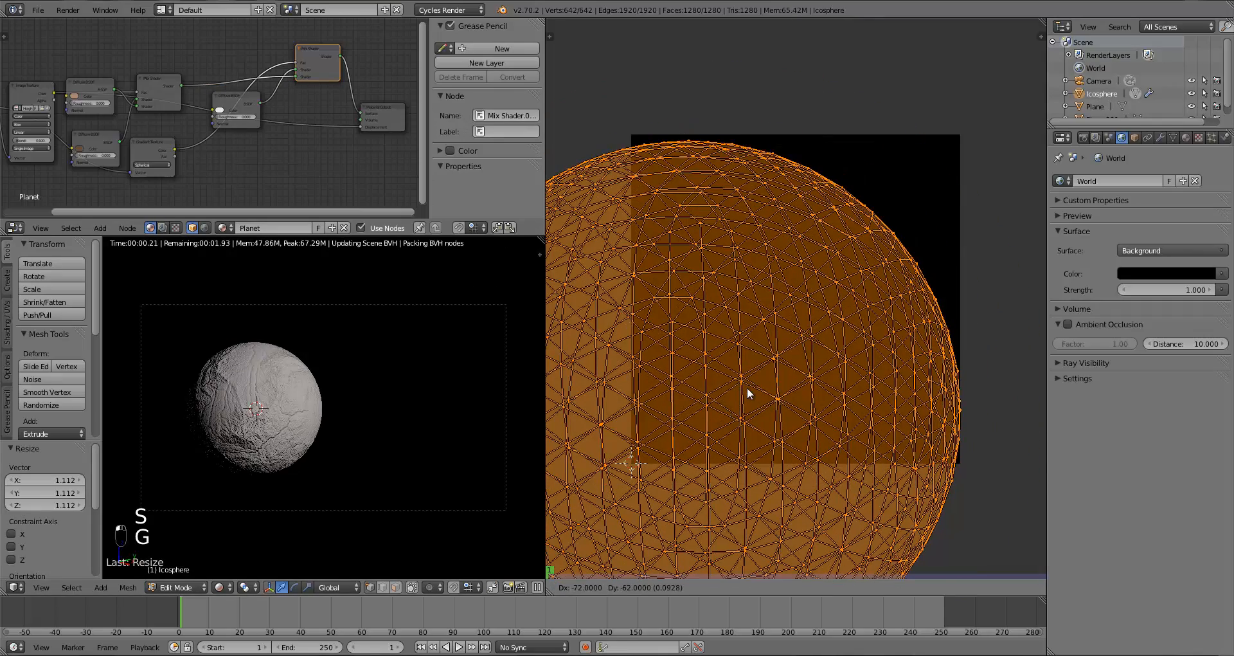
pyautogui.click(747, 387)
pyautogui.press('g')
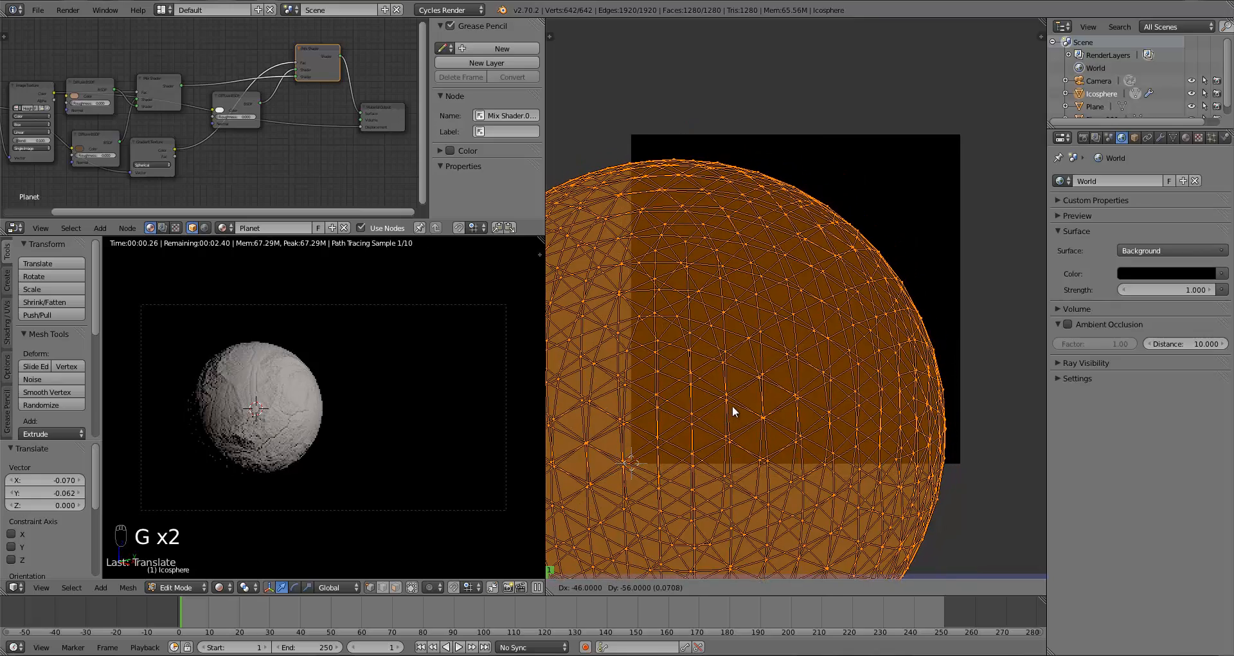
pyautogui.click(733, 410)
pyautogui.press('g')
pyautogui.click(839, 362)
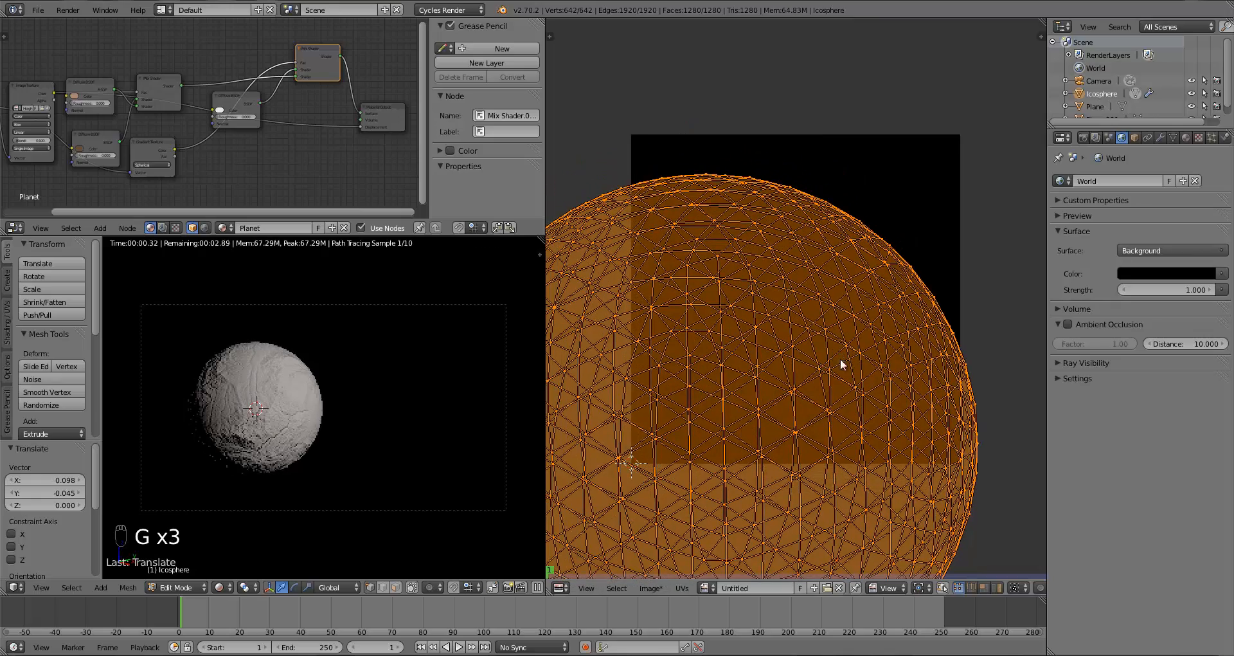
# Step: Shrink the UV island to about 0.456 of its size and move it by about 0.064 in X and 0.119 in Y
pyautogui.press('s')
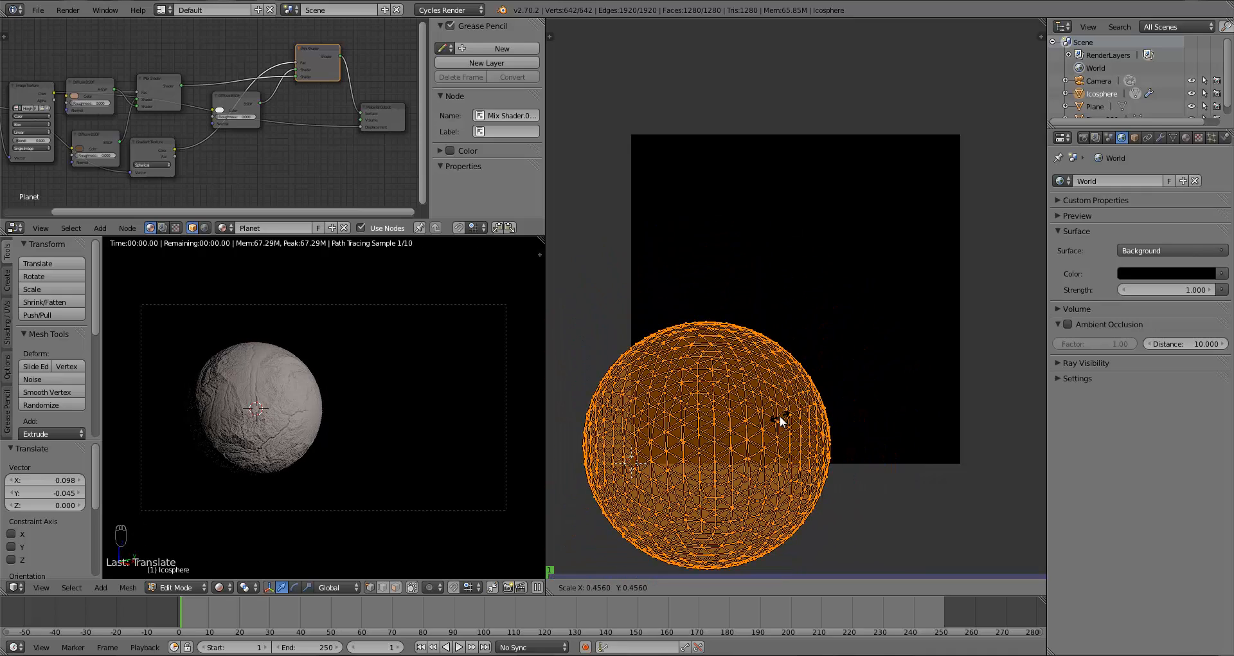
pyautogui.click(780, 415)
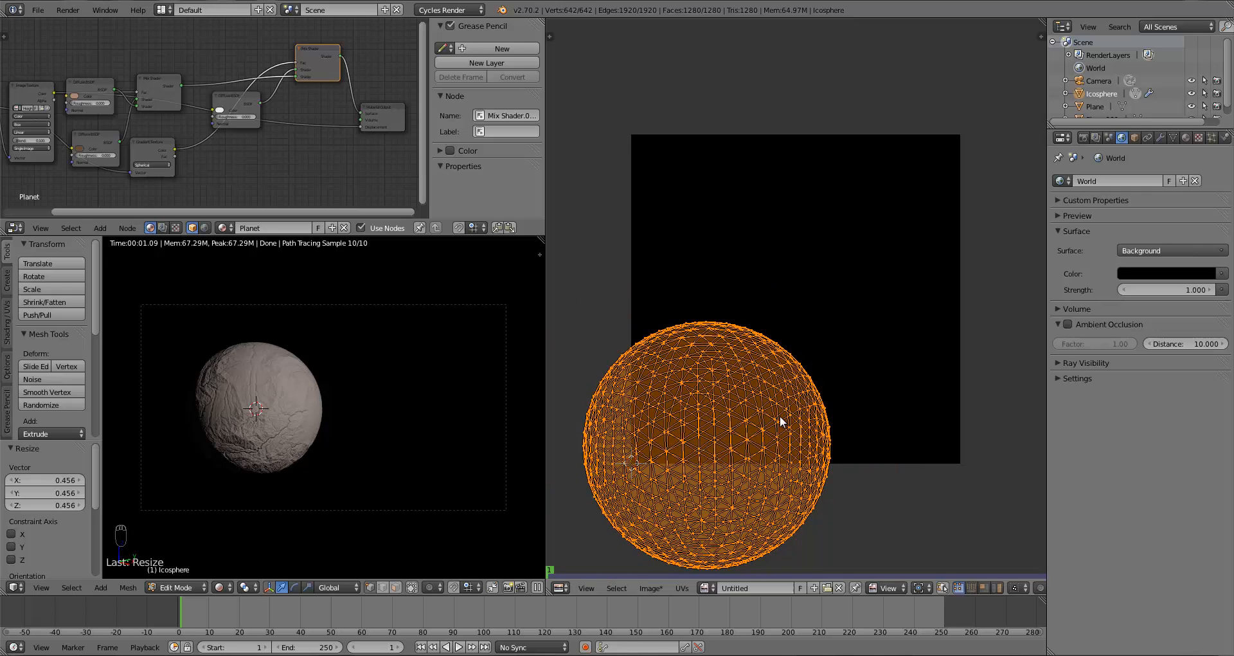
pyautogui.press('g')
# Step: Enlarge the UV island about 2.95 times and move it down and left so only its upper-right part overlaps the image
pyautogui.press('s')
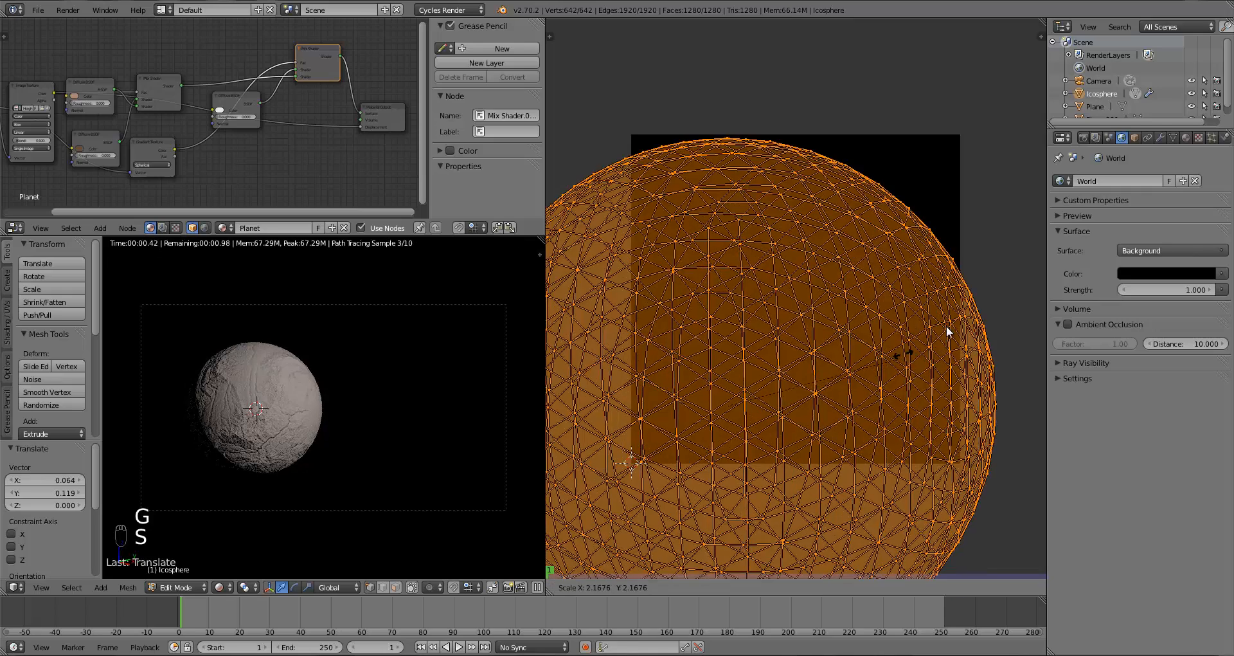
pyautogui.press('g')
pyautogui.press('g')
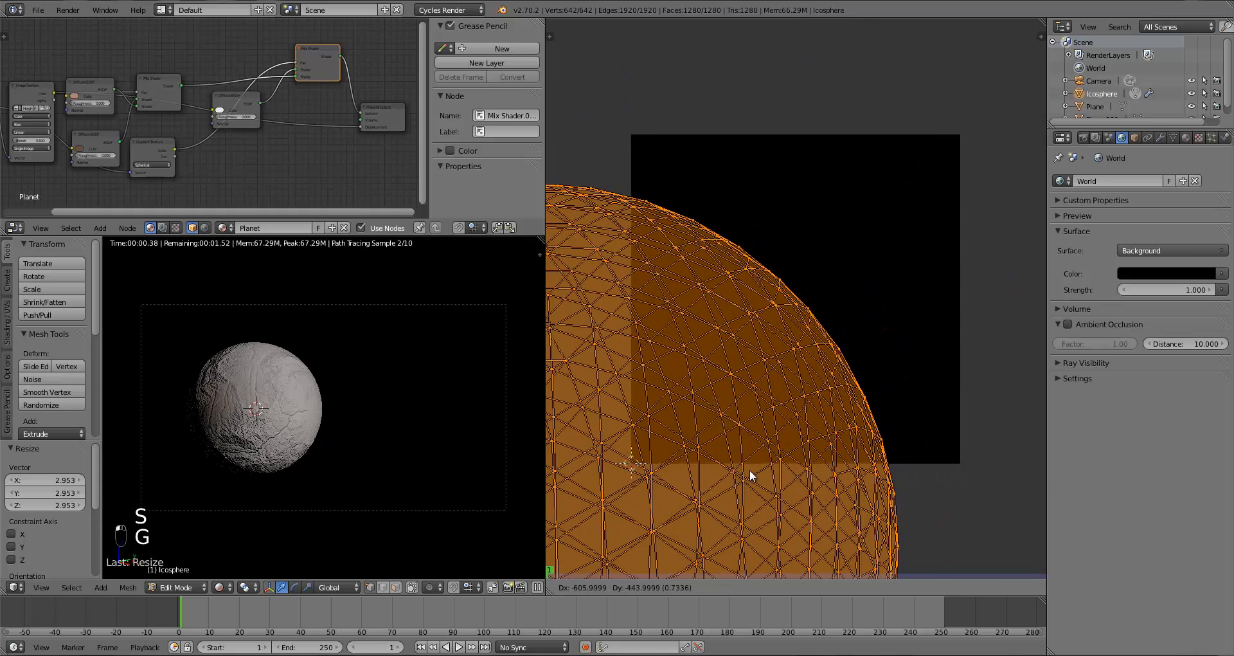
pyautogui.click(749, 469)
pyautogui.press('g')
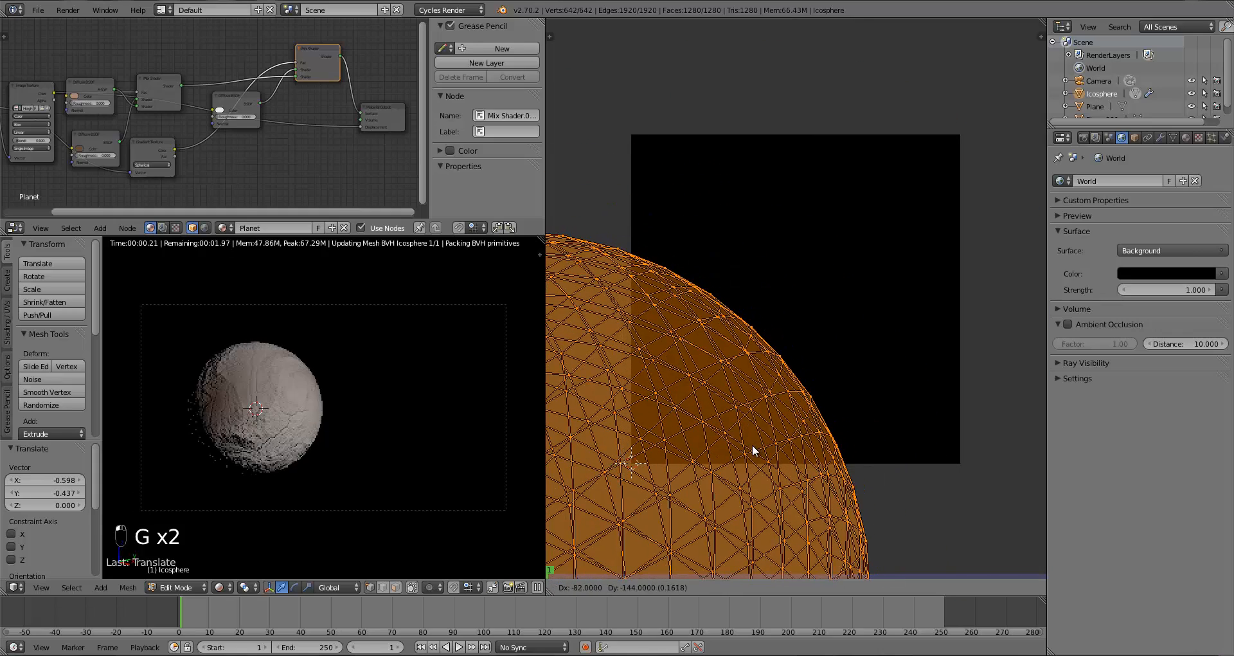
# Step: Shift the sphere's UV map toward the lower-left corner of the image and enlarge it by about 1.03
pyautogui.click(728, 446)
pyautogui.press('g')
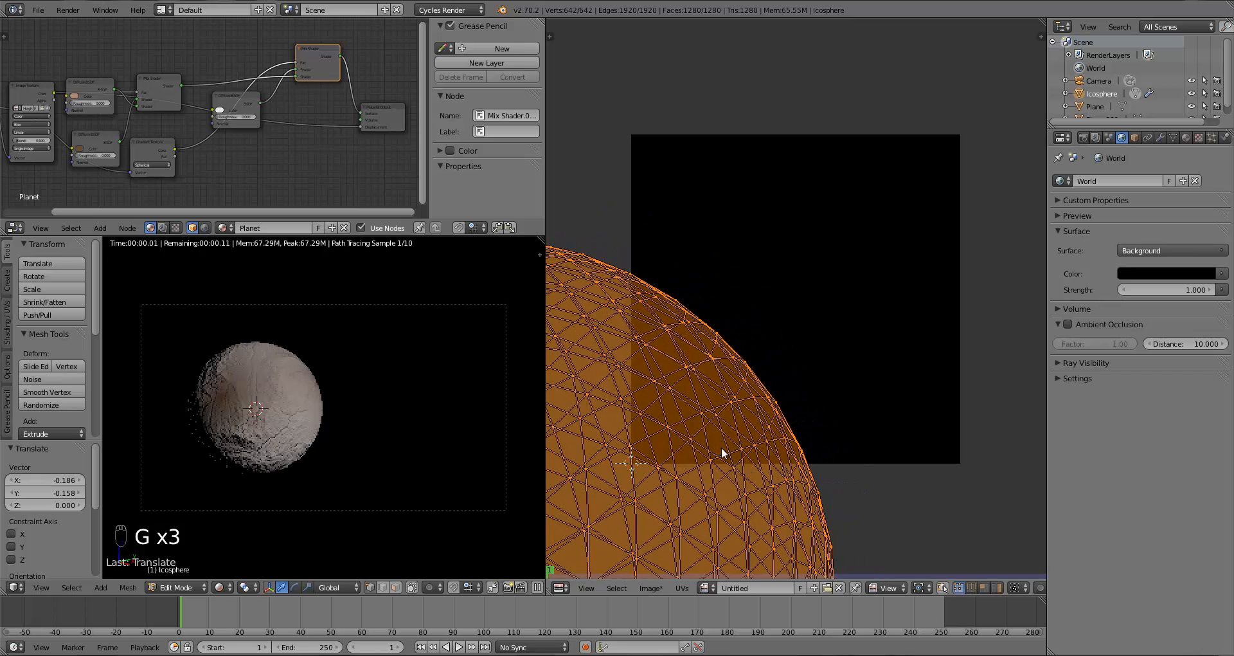
pyautogui.click(697, 457)
pyautogui.press('g')
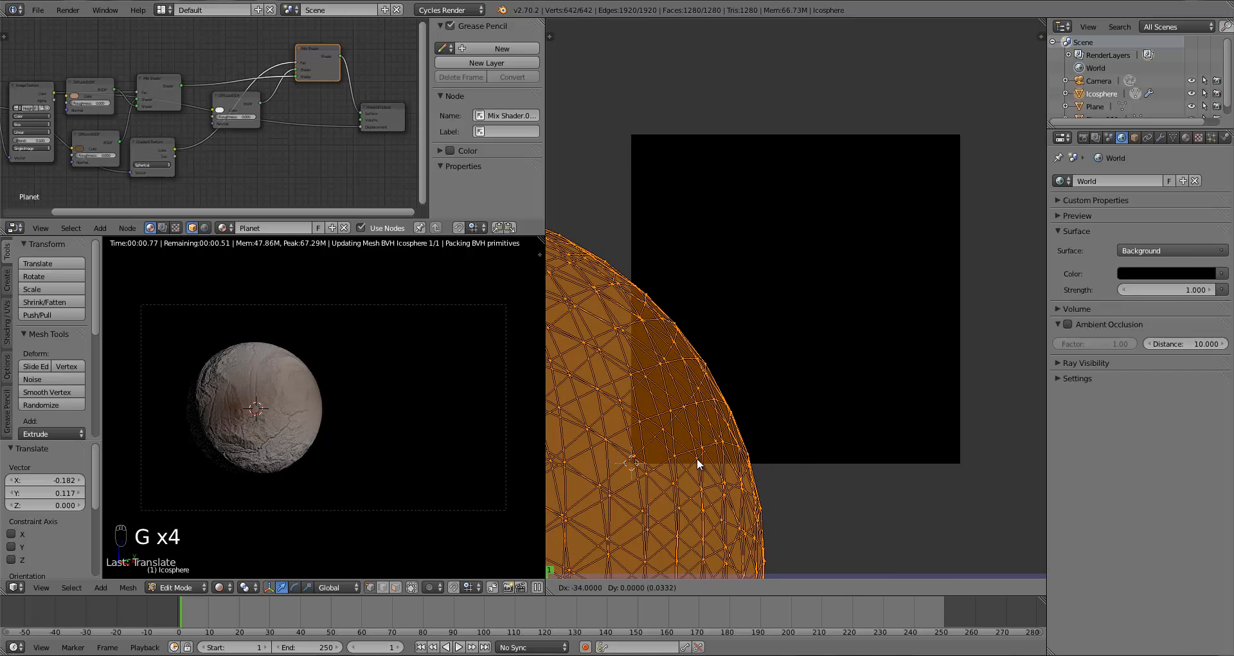
pyautogui.press('s')
pyautogui.click(705, 457)
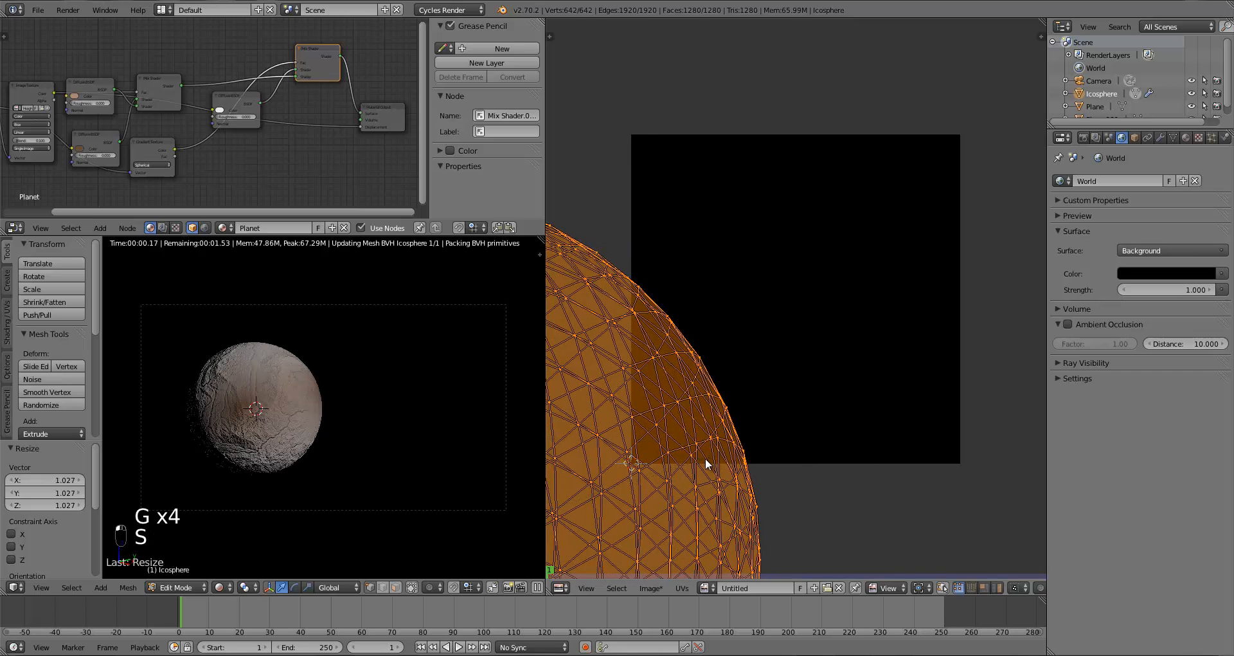
pyautogui.press('g')
pyautogui.click(673, 460)
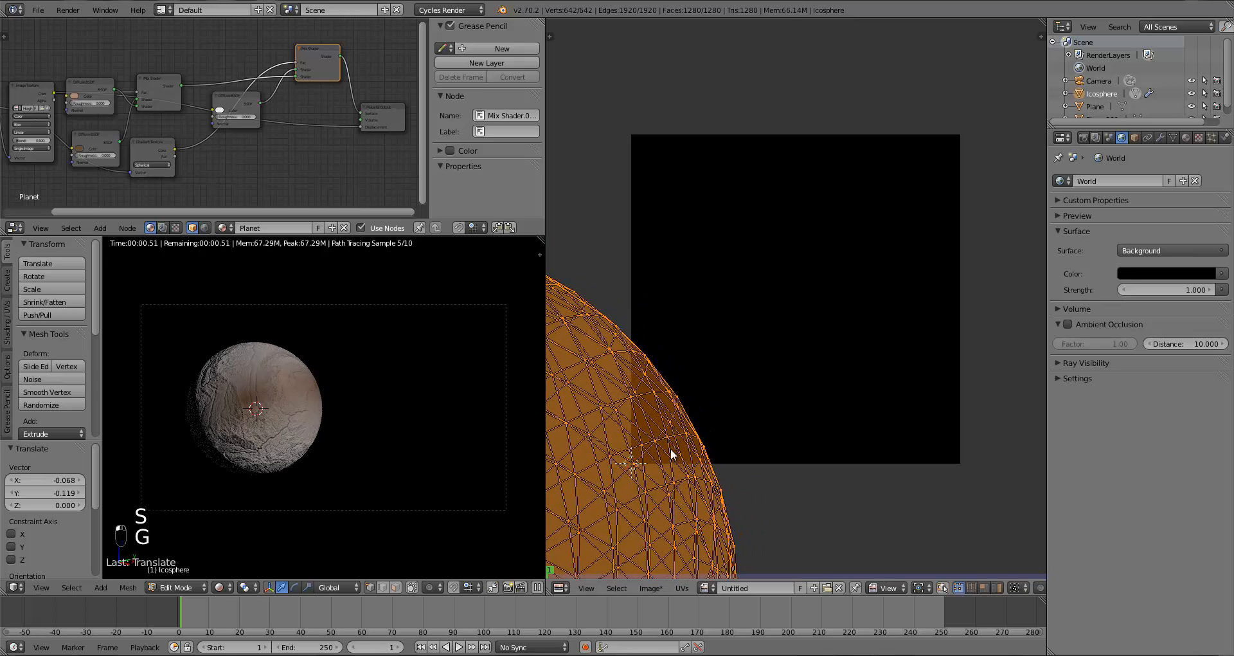
pyautogui.press('g')
pyautogui.click(658, 469)
# Step: Scale the sphere's UV map down to about 0.41 and move it over the image's lower-left area
pyautogui.press('g')
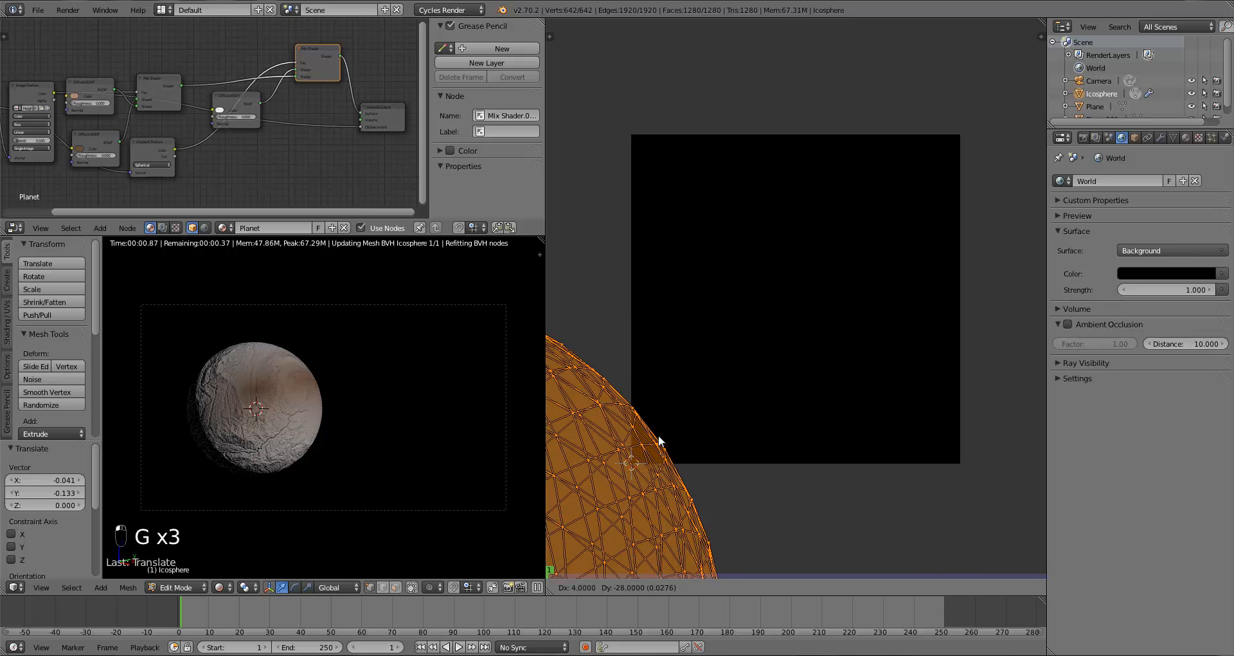
pyautogui.click(861, 341)
pyautogui.press('s')
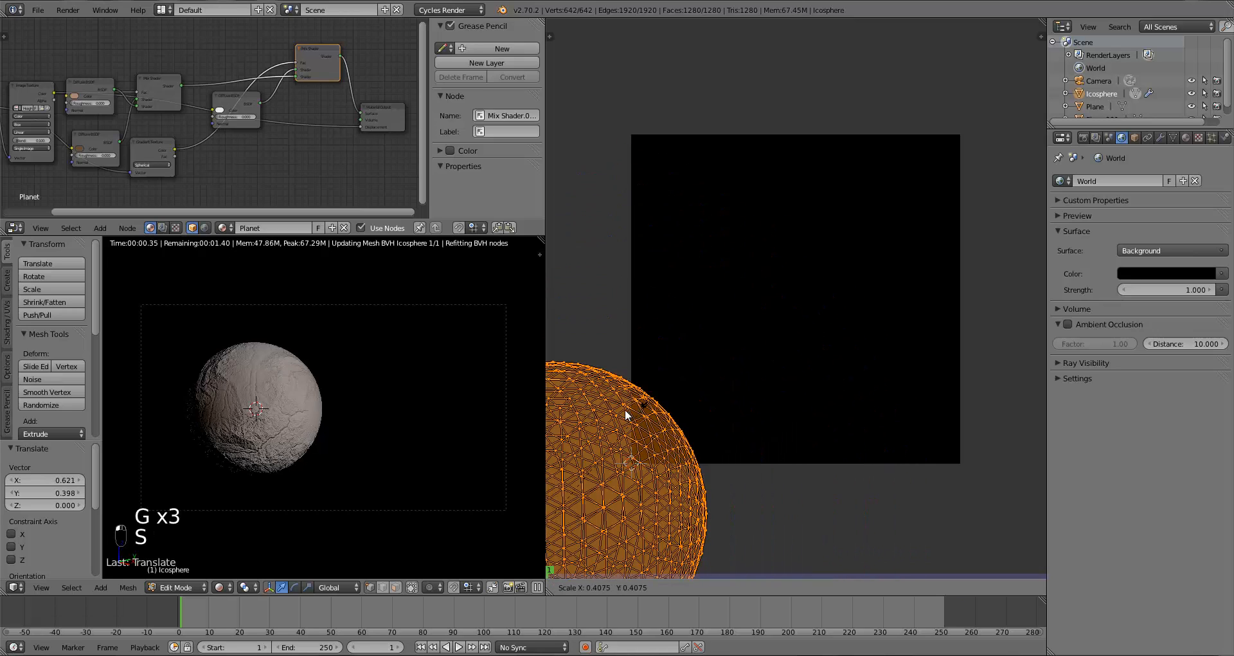
pyautogui.click(625, 409)
pyautogui.press('g')
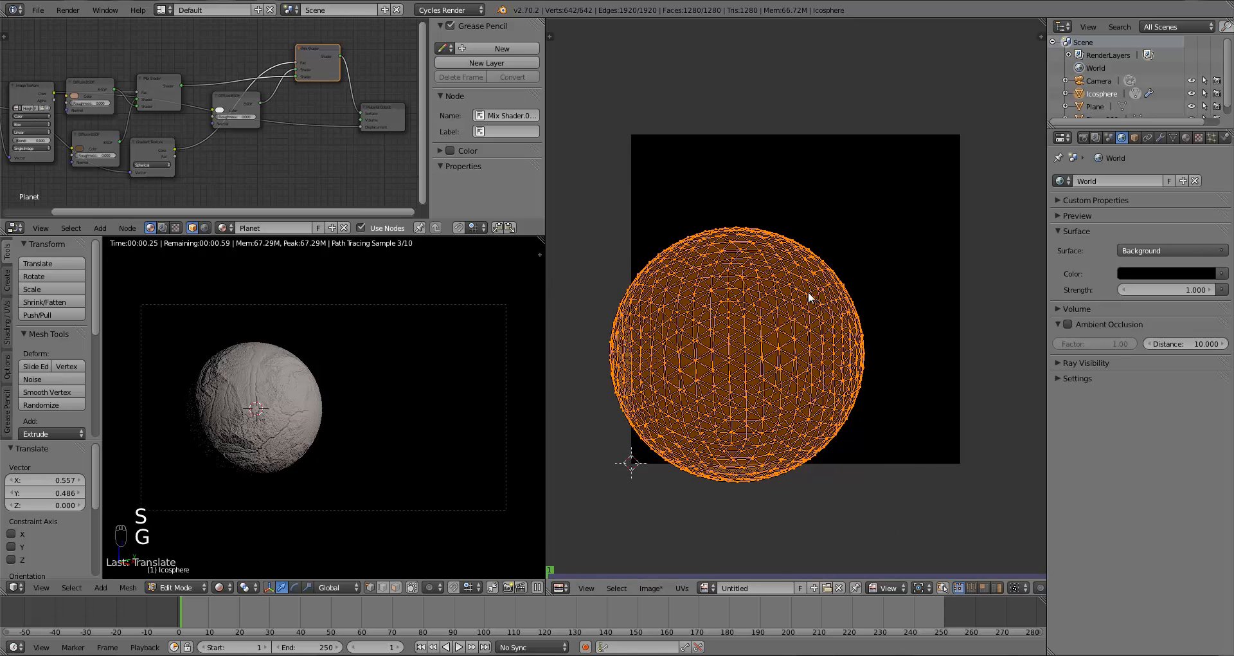
# Step: Try the reduced UV map at the image's upper-right corner, then place it over the upper-left corner
pyautogui.press('g')
pyautogui.click(841, 243)
pyautogui.press('g')
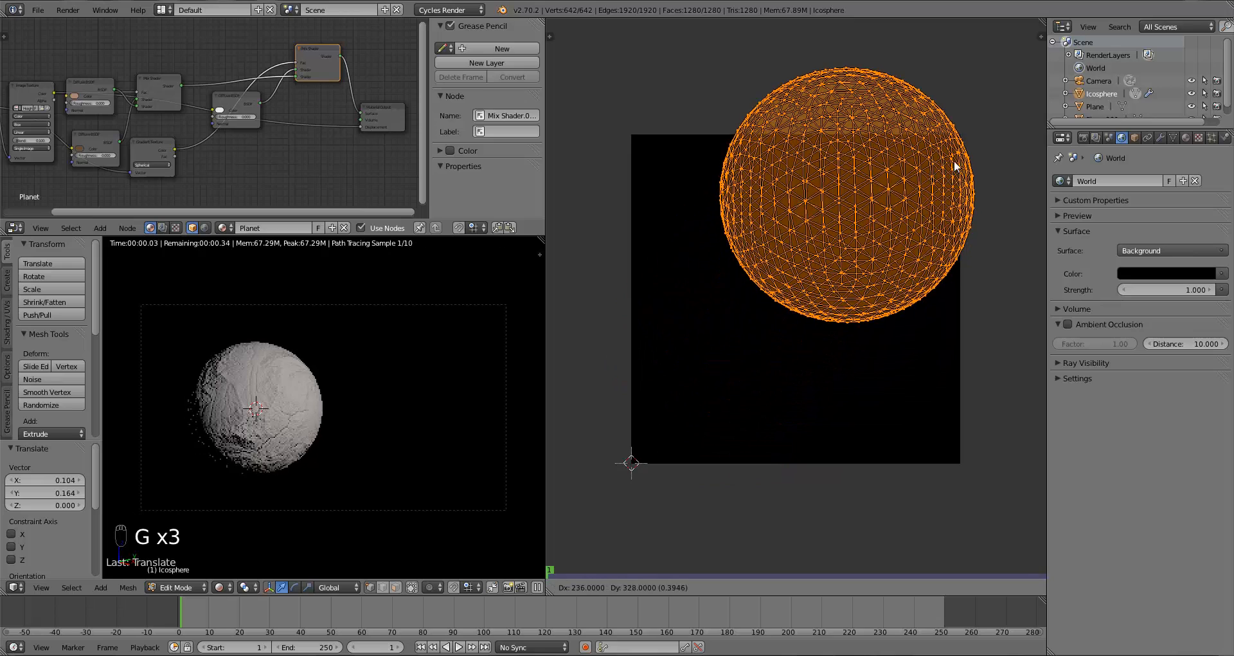
pyautogui.click(968, 150)
pyautogui.press('g')
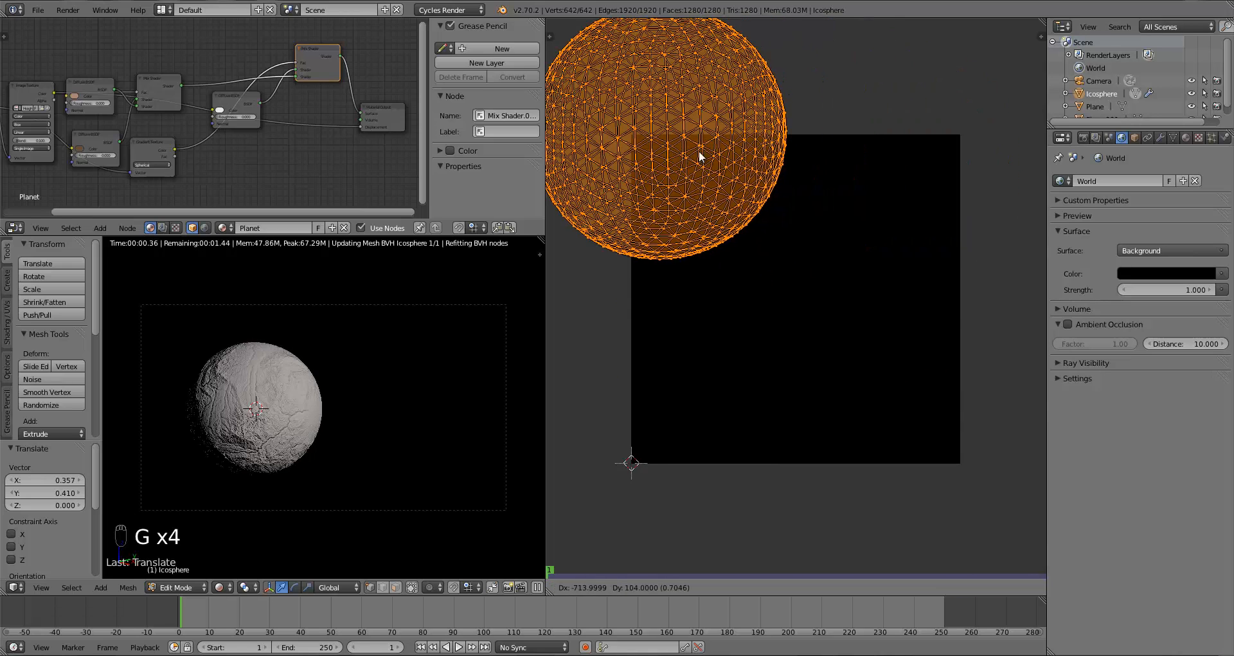
pyautogui.click(697, 203)
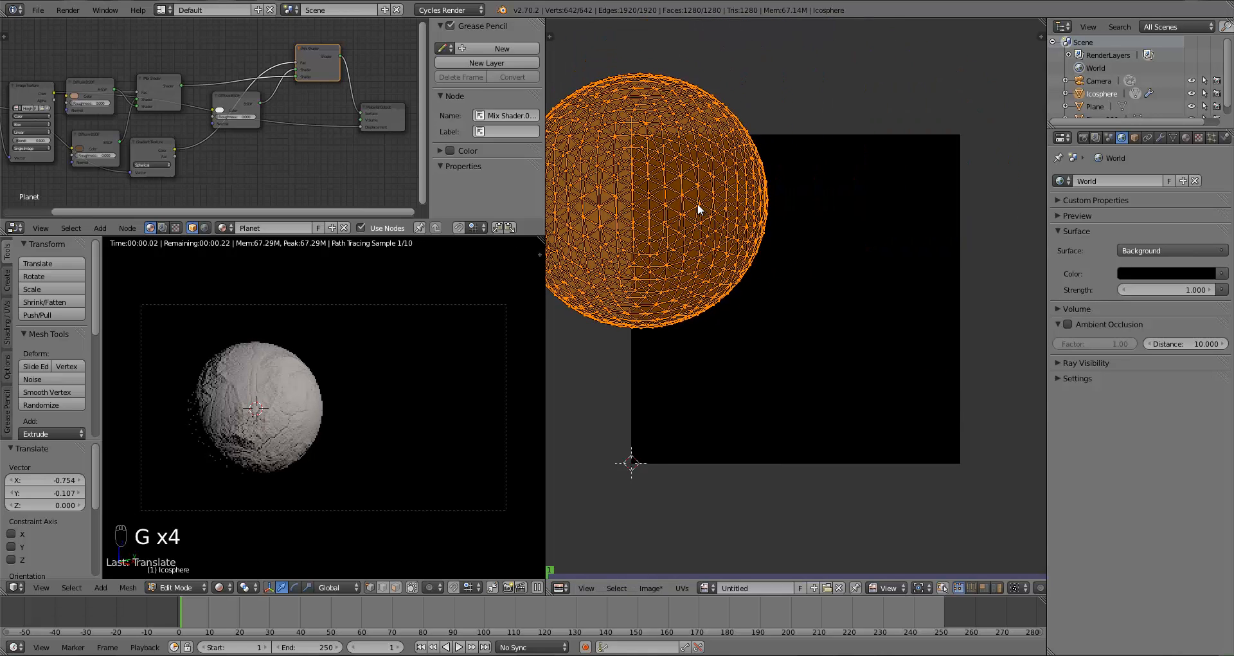
pyautogui.press('g')
pyautogui.click(735, 193)
pyautogui.press('g')
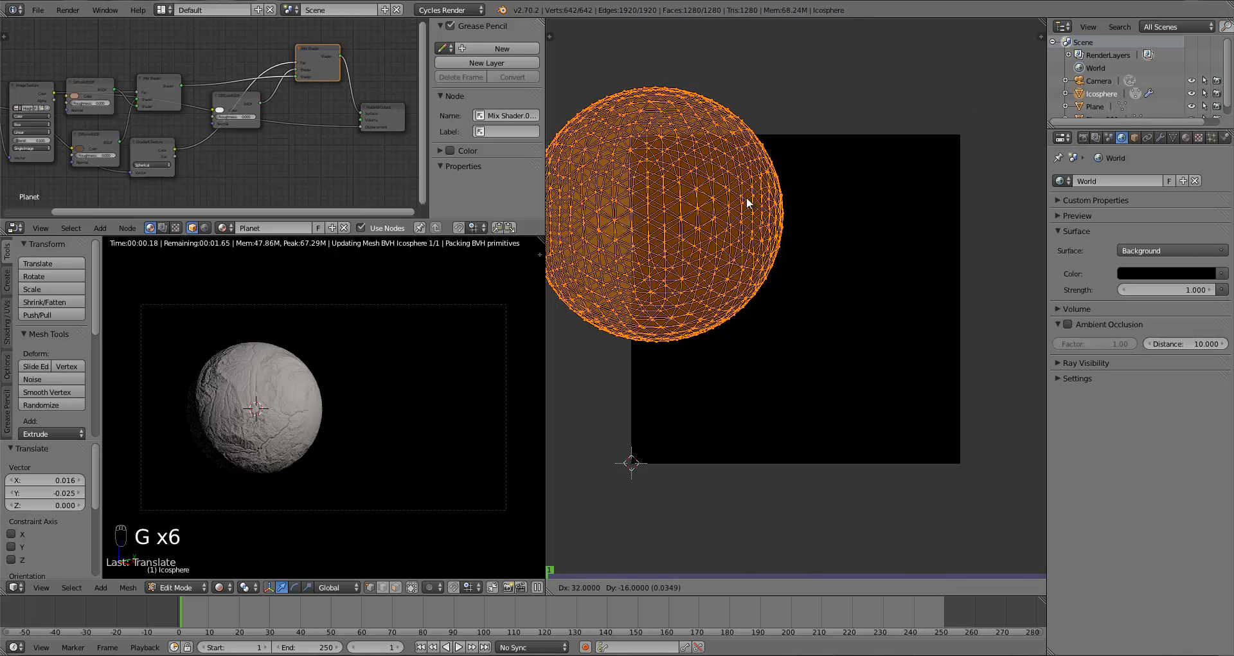
pyautogui.click(759, 203)
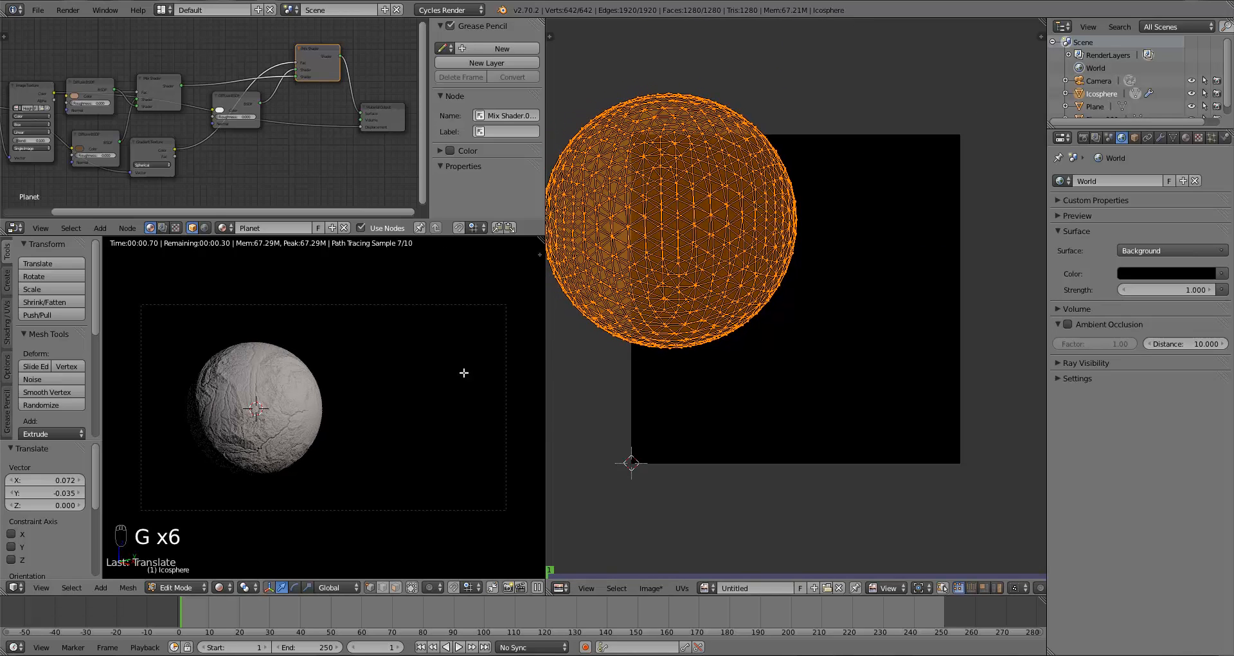
# Step: Nudge the white Diffuse BSDF node aside and set the Gradient Texture type to Linear
pyautogui.moveTo(226, 95); pyautogui.dragTo(219, 93)
pyautogui.click(152, 156)
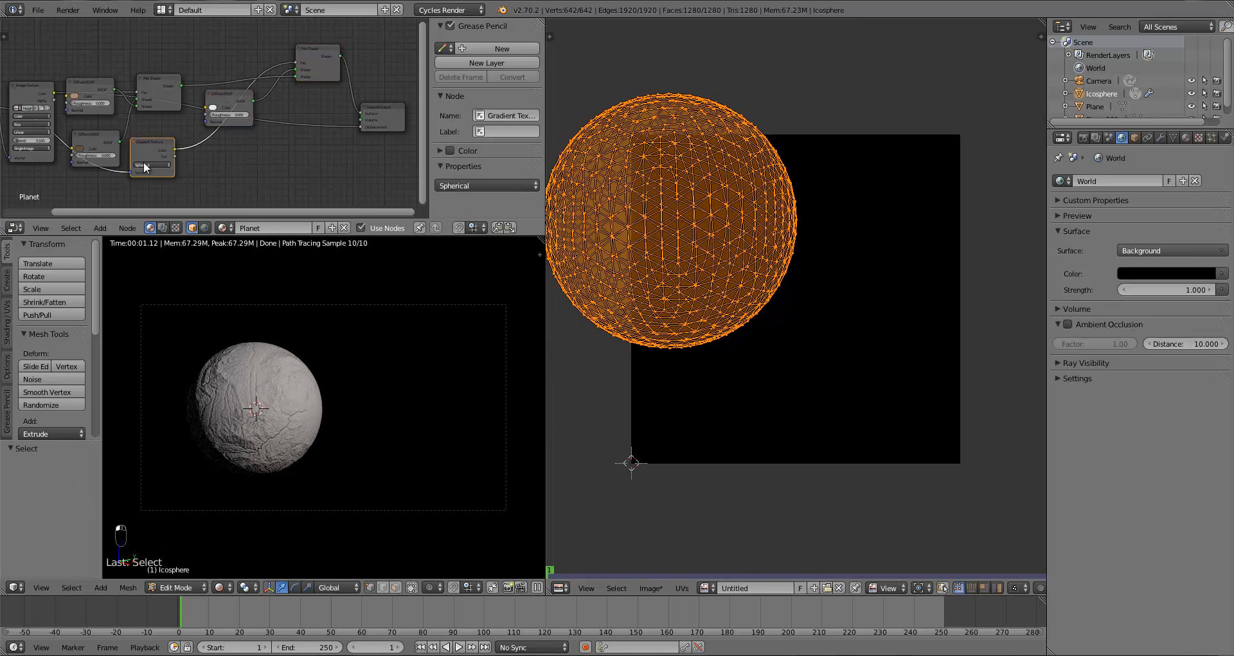
pyautogui.click(152, 165)
pyautogui.click(153, 156)
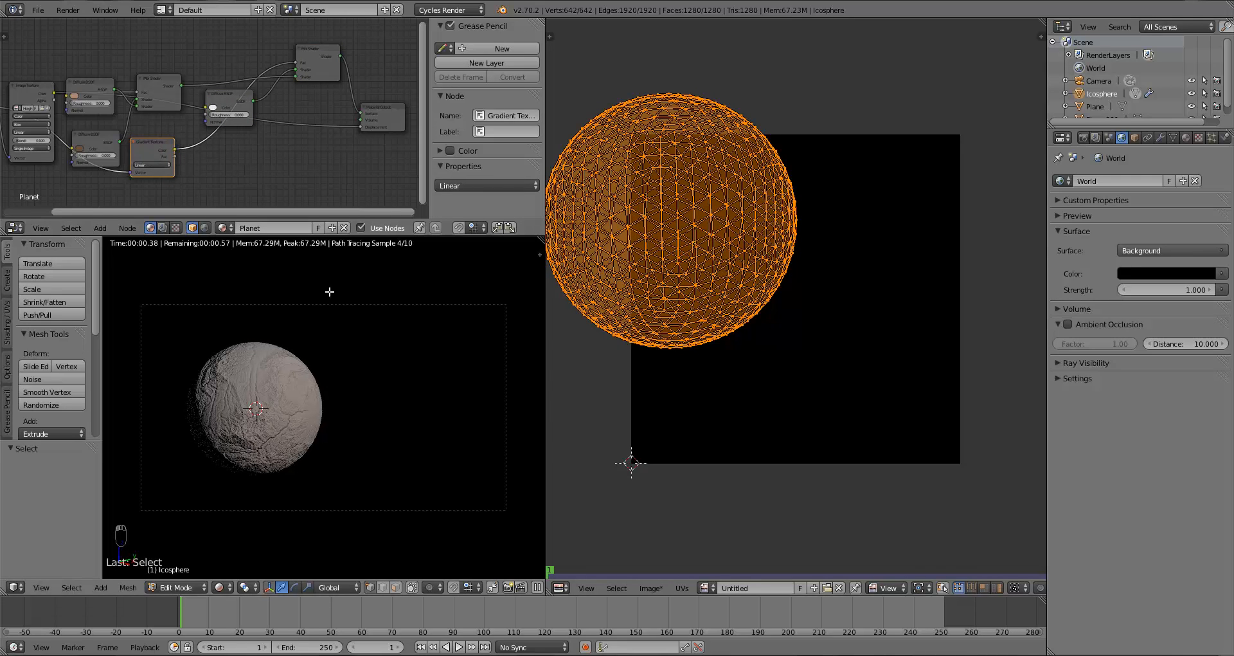
# Step: Move the UV map down onto the image, enlarge it and shift it toward the centre
pyautogui.press('g')
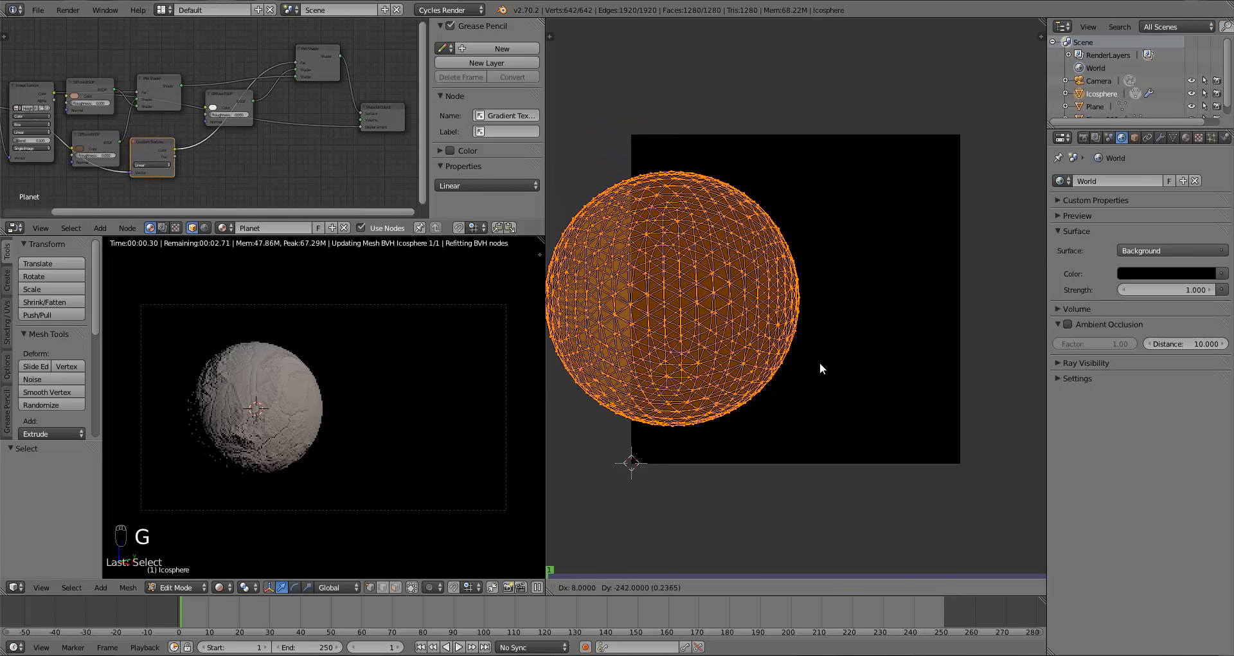
pyautogui.click(820, 361)
pyautogui.press('s')
pyautogui.click(874, 353)
pyautogui.press('g')
pyautogui.click(936, 336)
# Step: Enlarge the UV map past the image borders, ending with a scale of about 1.19, and shift it about -0.125 in X and -0.072 in Y
pyautogui.press('s')
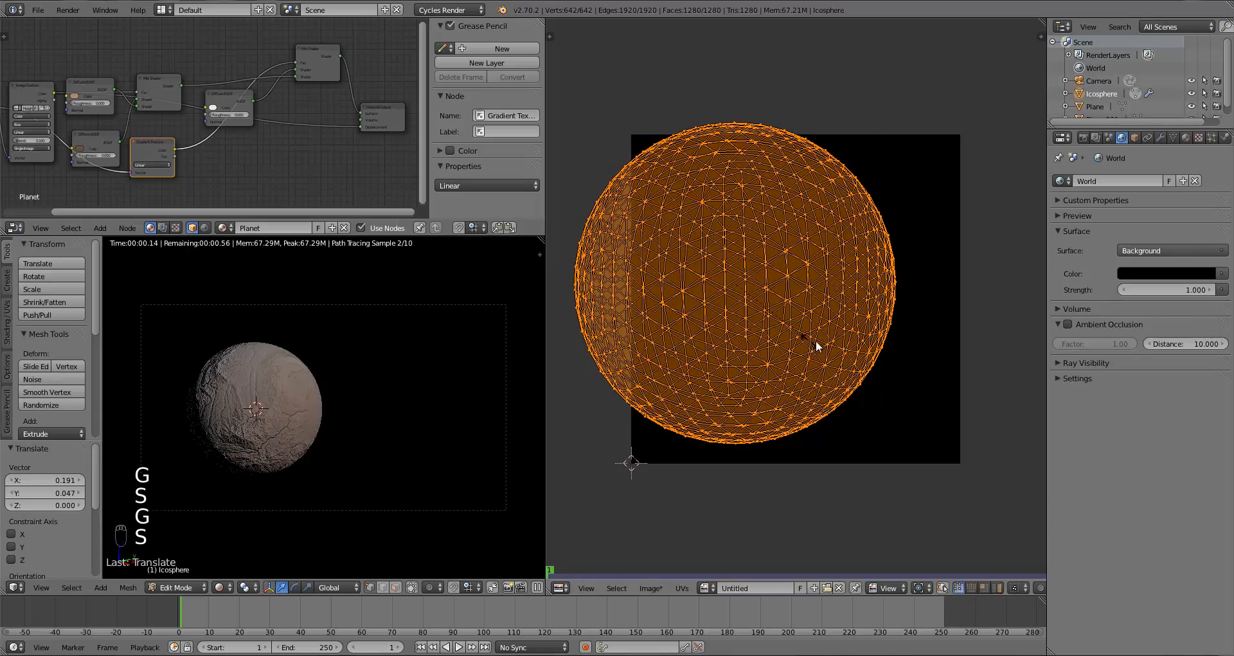
pyautogui.click(831, 341)
pyautogui.press('g')
pyautogui.click(871, 368)
pyautogui.press('s')
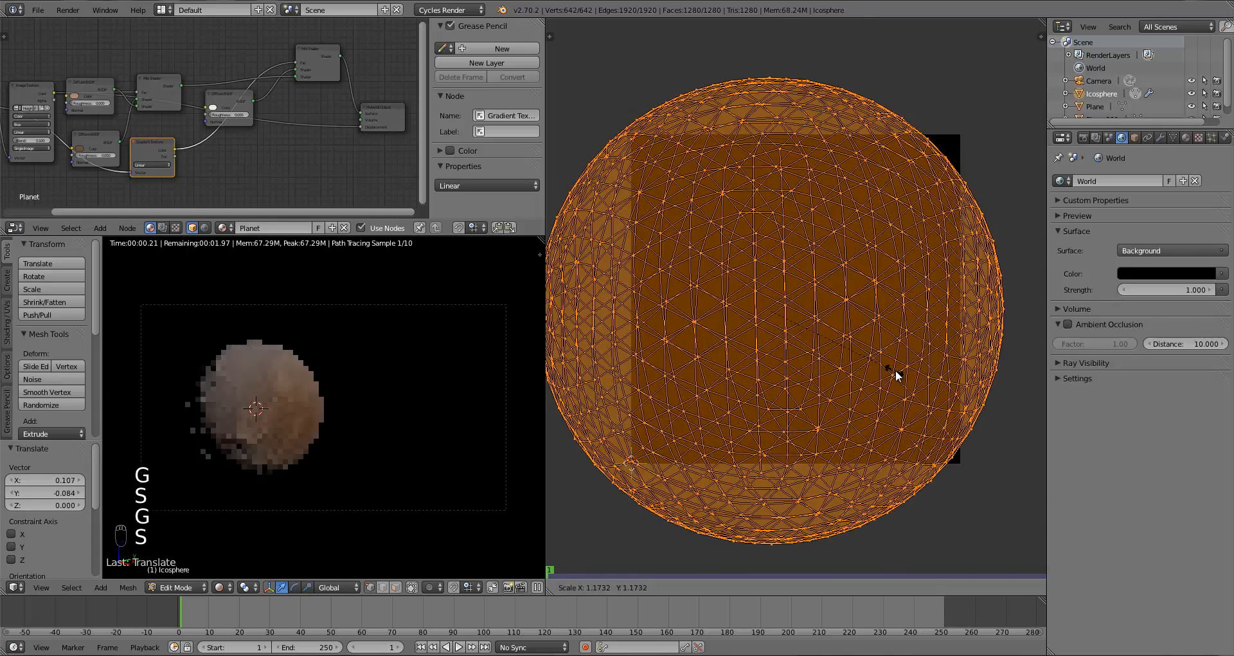
pyautogui.click(896, 369)
pyautogui.press('g')
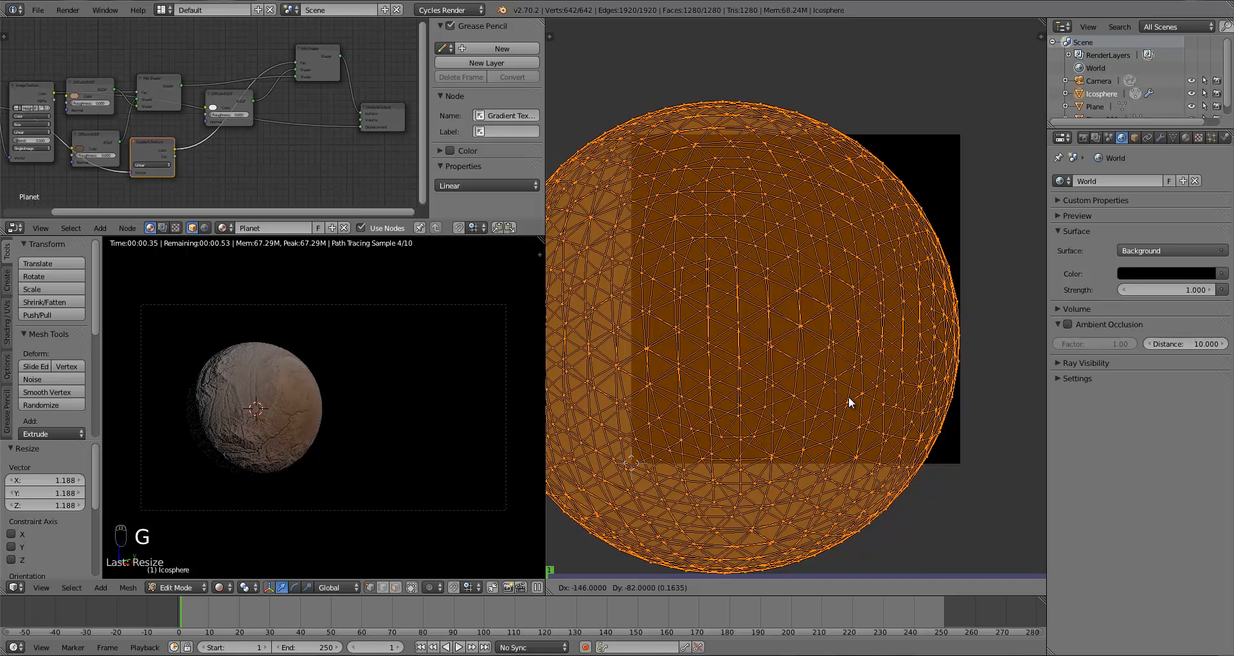
pyautogui.click(854, 395)
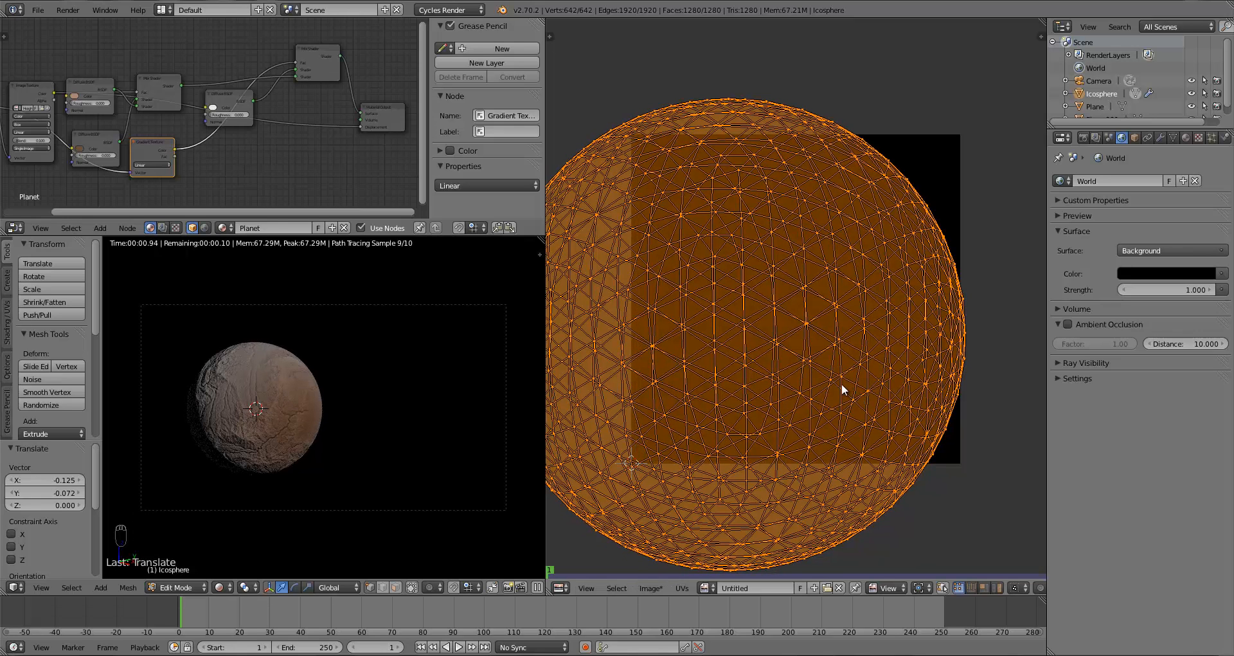
# Step: Rotate the sphere's UV map by 90°, then fine-tune its angle with small negative rotations
pyautogui.write('r90')
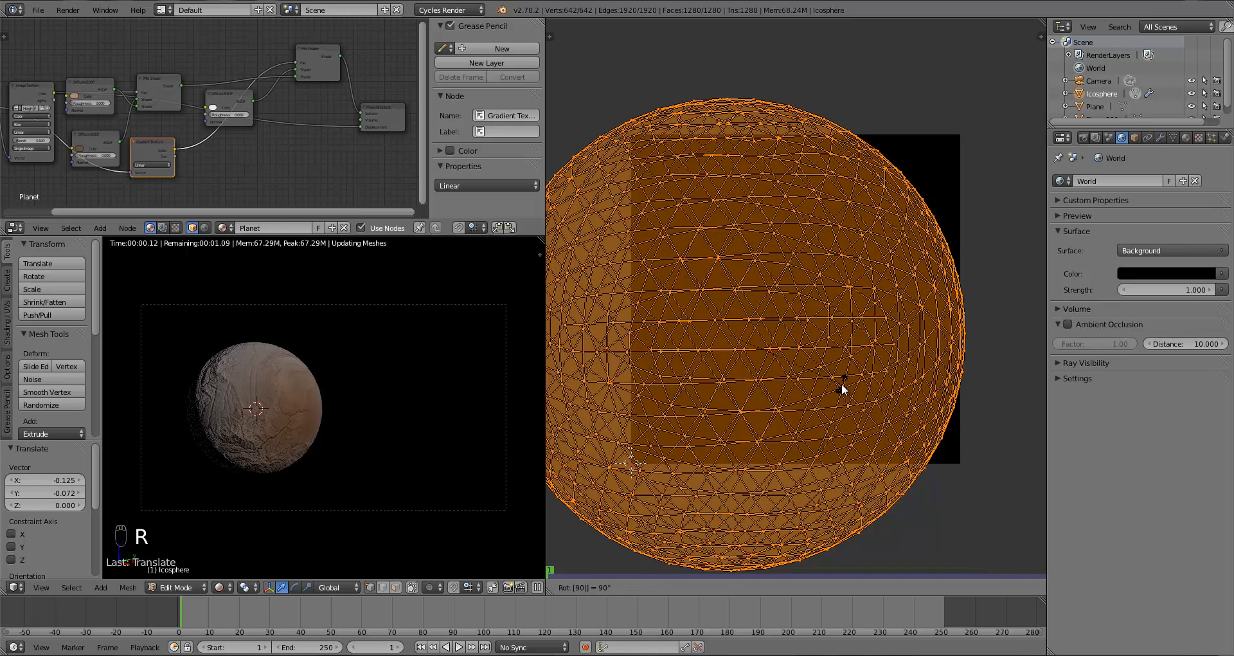
pyautogui.press('Return')
pyautogui.press('r')
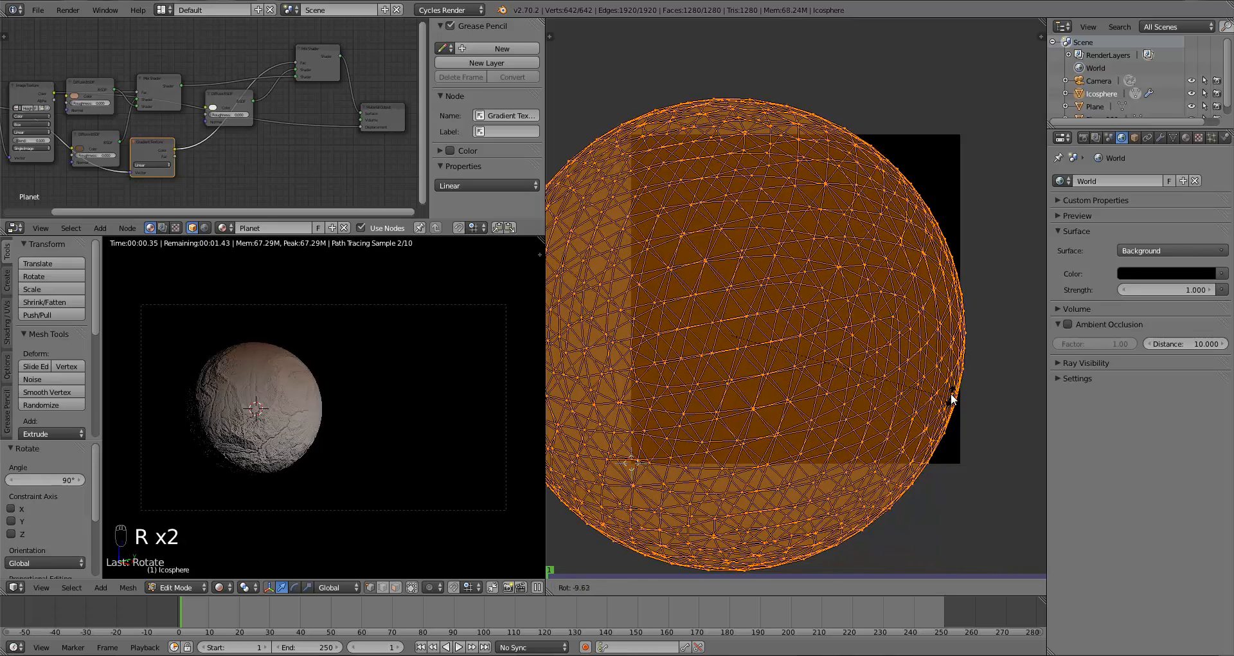
pyautogui.click(951, 398)
pyautogui.press('r')
pyautogui.click(953, 358)
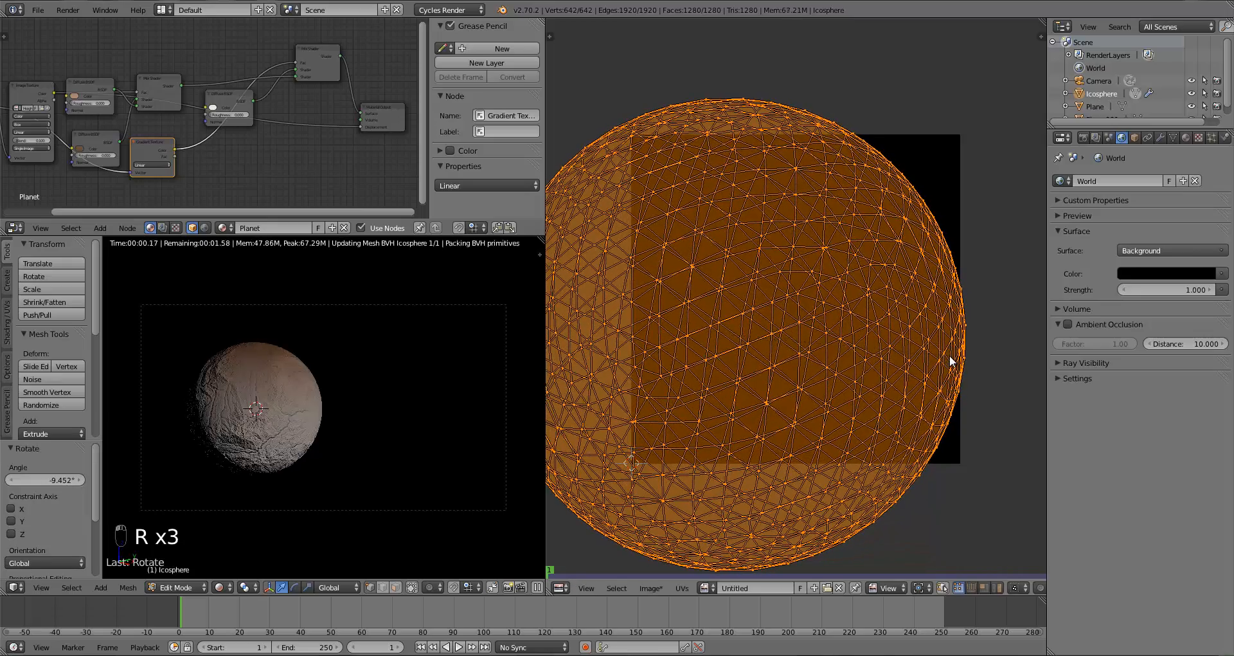
pyautogui.press('r')
pyautogui.click(953, 355)
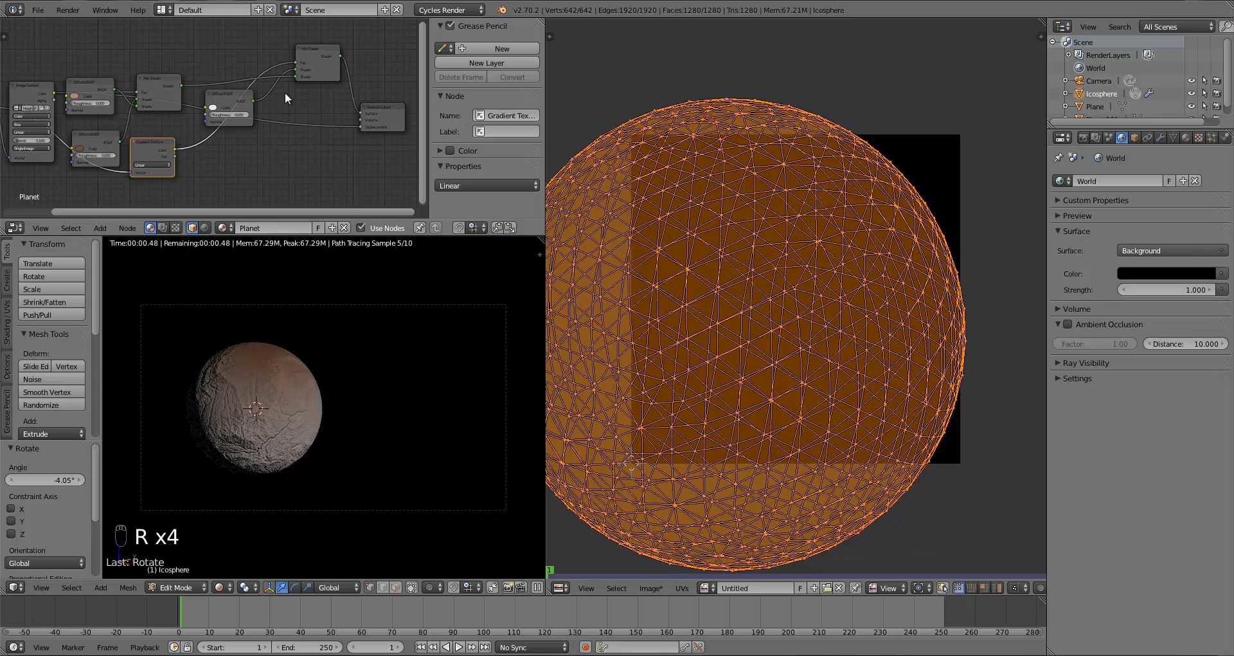
# Step: Swap the shader inputs of the final Mix Shader and rearrange it with the Material Output and white Diffuse BSDF nodes
pyautogui.moveTo(293, 73)
pyautogui.mouseDown()
pyautogui.moveTo(200, 95)
pyautogui.moveTo(296, 76)
pyautogui.mouseUp()
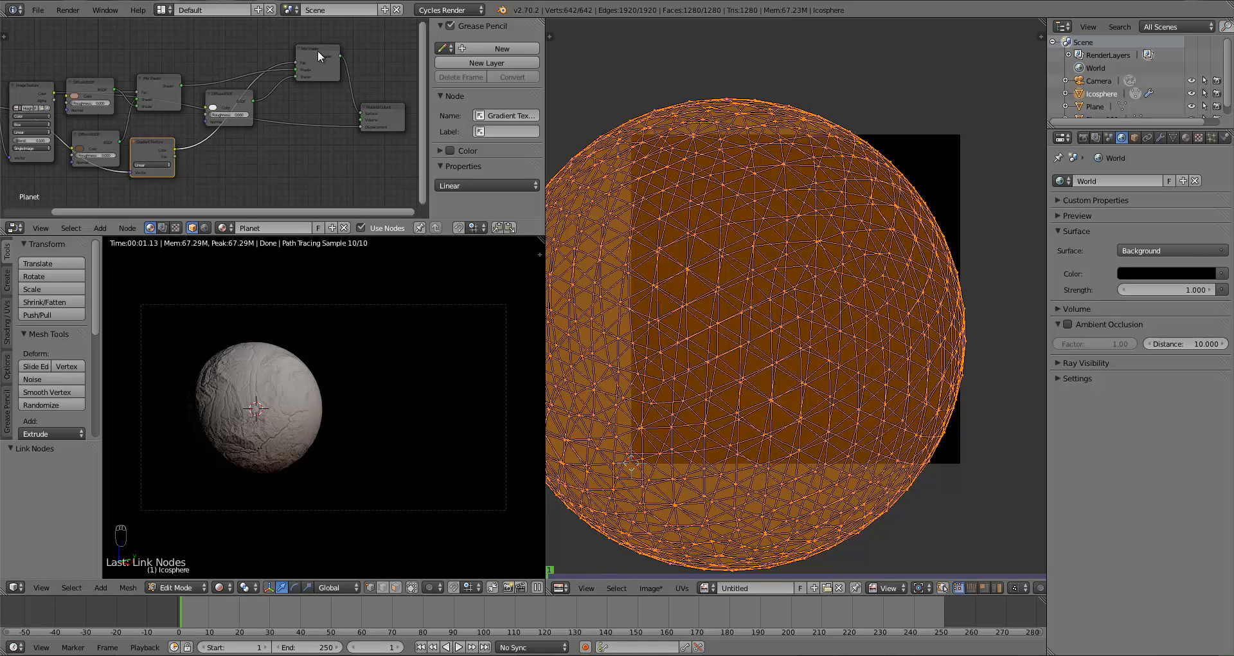
pyautogui.moveTo(320, 56); pyautogui.dragTo(321, 63)
pyautogui.moveTo(391, 123); pyautogui.dragTo(400, 123)
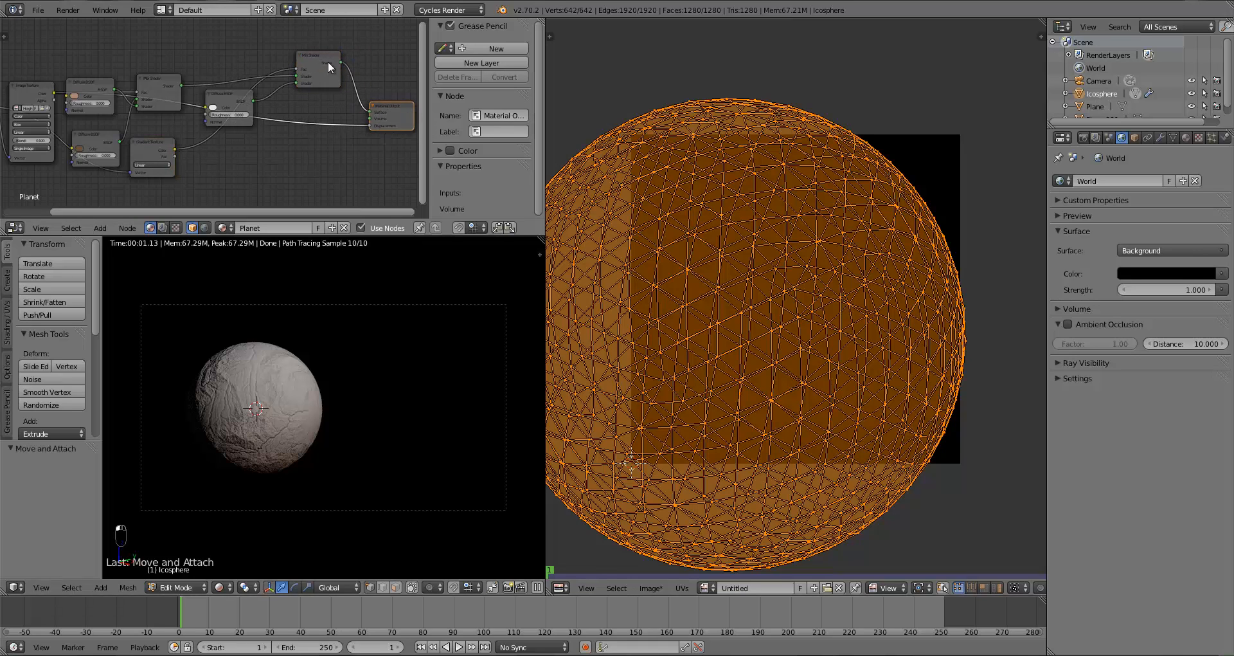
pyautogui.moveTo(330, 67); pyautogui.dragTo(349, 86)
pyautogui.moveTo(245, 98); pyautogui.dragTo(287, 70)
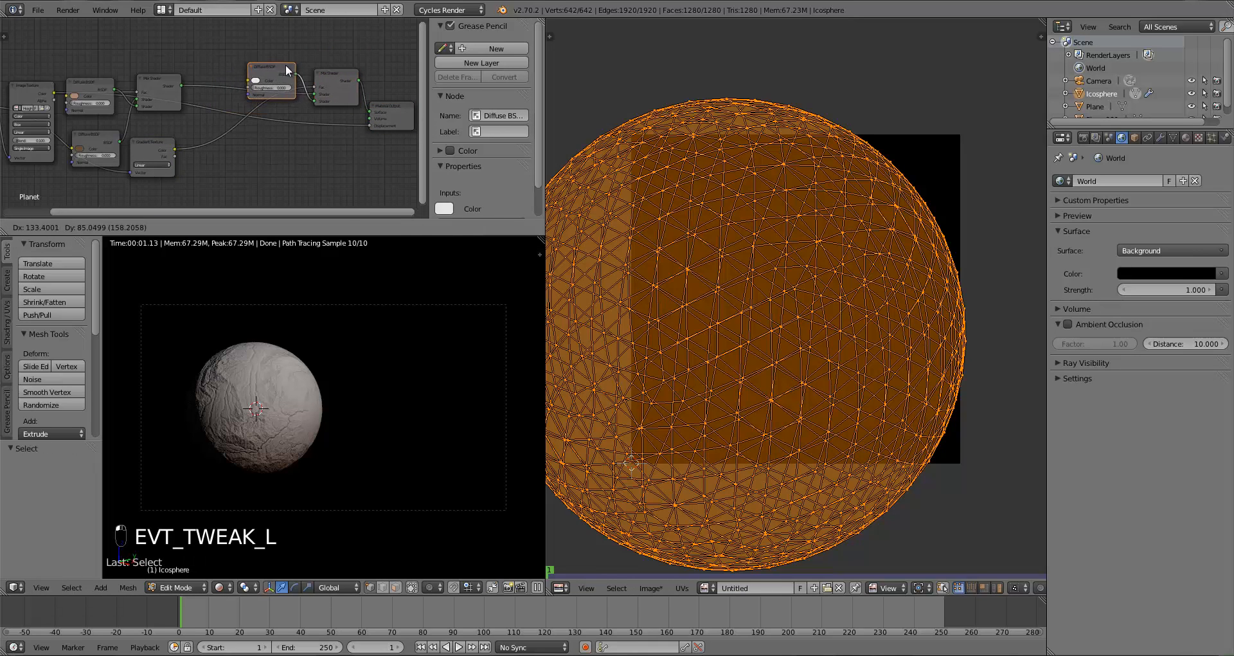
# Step: Add an RGB Curves node between the Gradient Texture and the final Mix Shader's factor
pyautogui.press('a')
pyautogui.press('a')
pyautogui.hotkey('shift', 'a')
pyautogui.moveTo(265, 161)
pyautogui.click(309, 173)
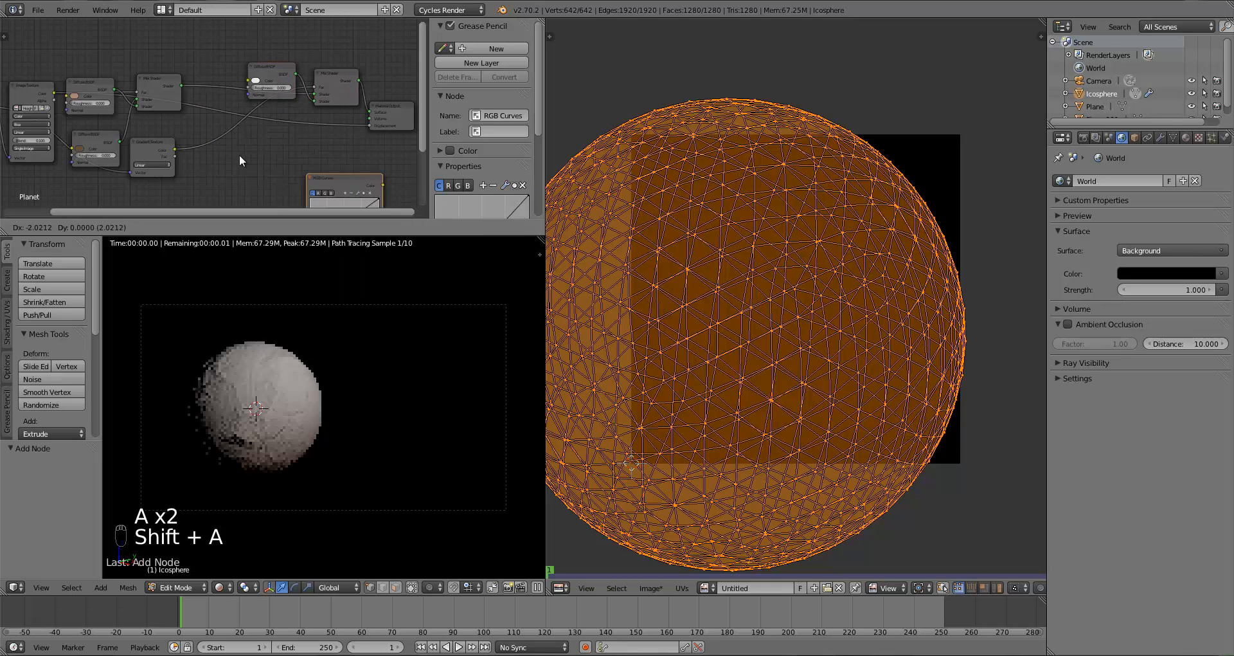
pyautogui.click(195, 126)
# Step: Shape the RGB curve into a steep S near its bright end to limit the white area to the planet's top
pyautogui.moveTo(225, 141); pyautogui.dragTo(226, 183)
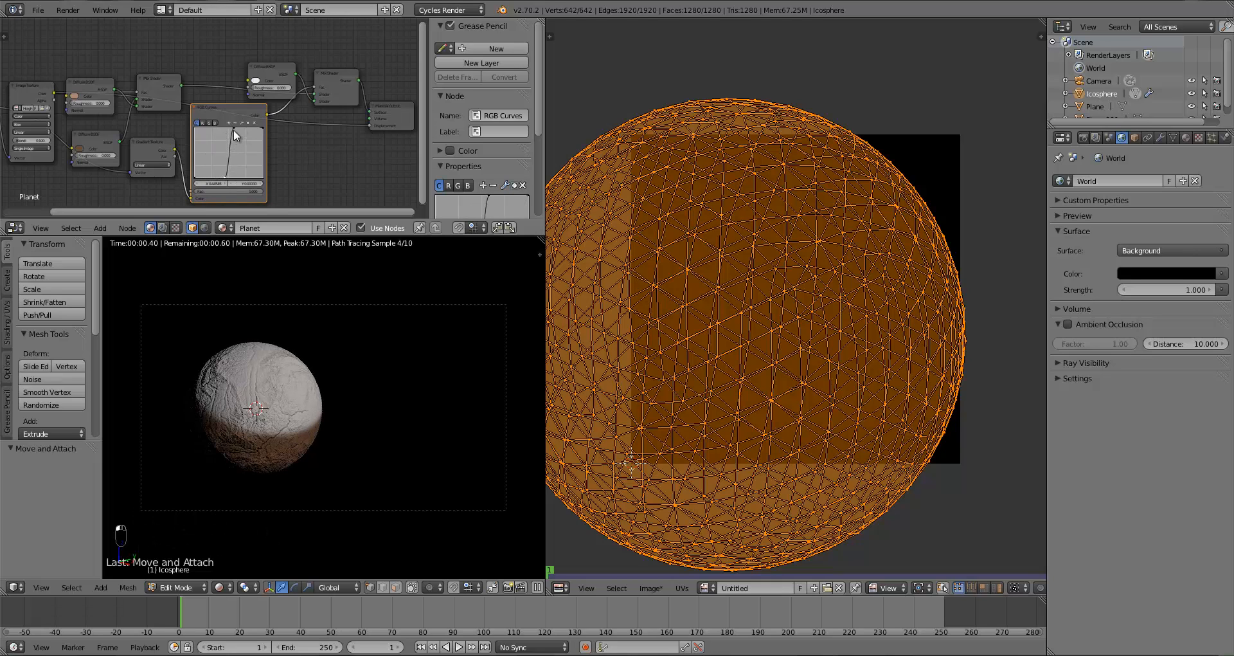
pyautogui.moveTo(233, 129); pyautogui.dragTo(251, 133)
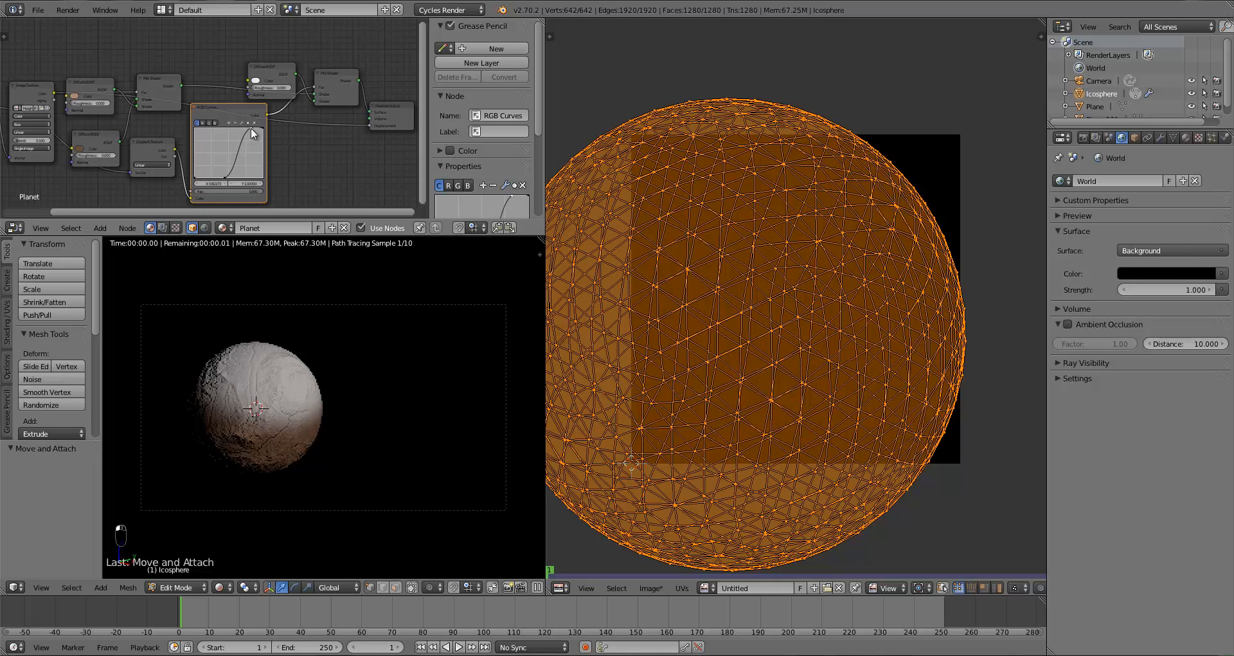
pyautogui.moveTo(229, 182); pyautogui.dragTo(243, 180)
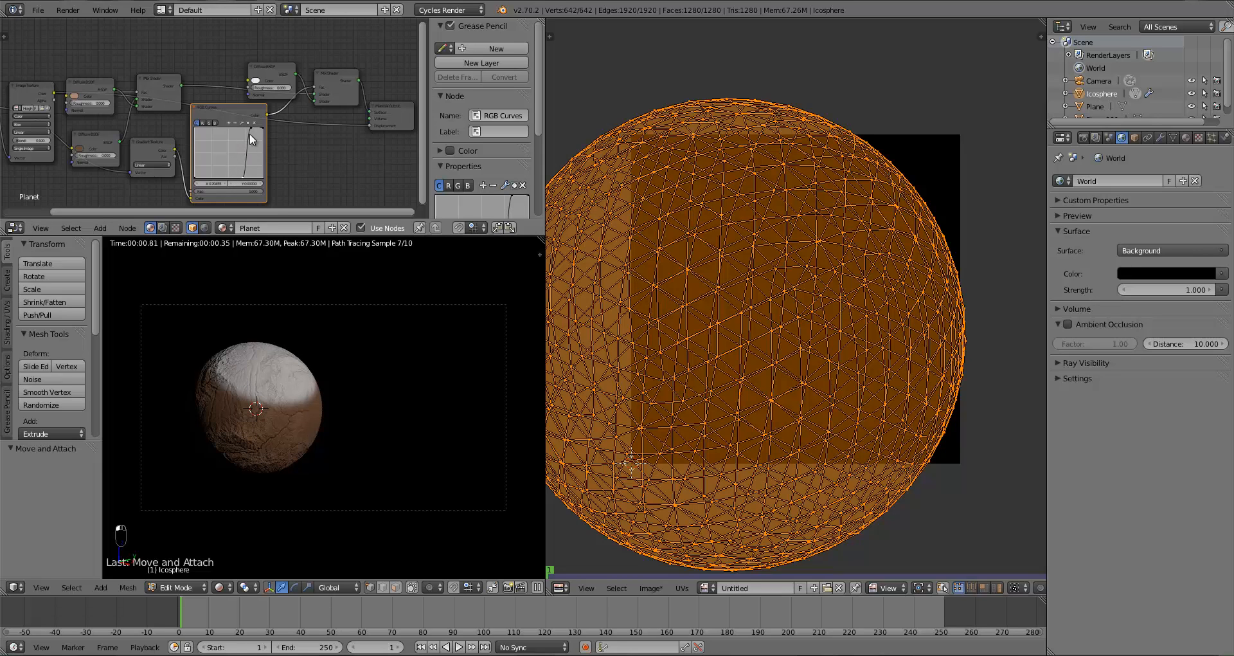
pyautogui.moveTo(252, 139); pyautogui.dragTo(261, 125)
pyautogui.scroll(1, 300, 346)
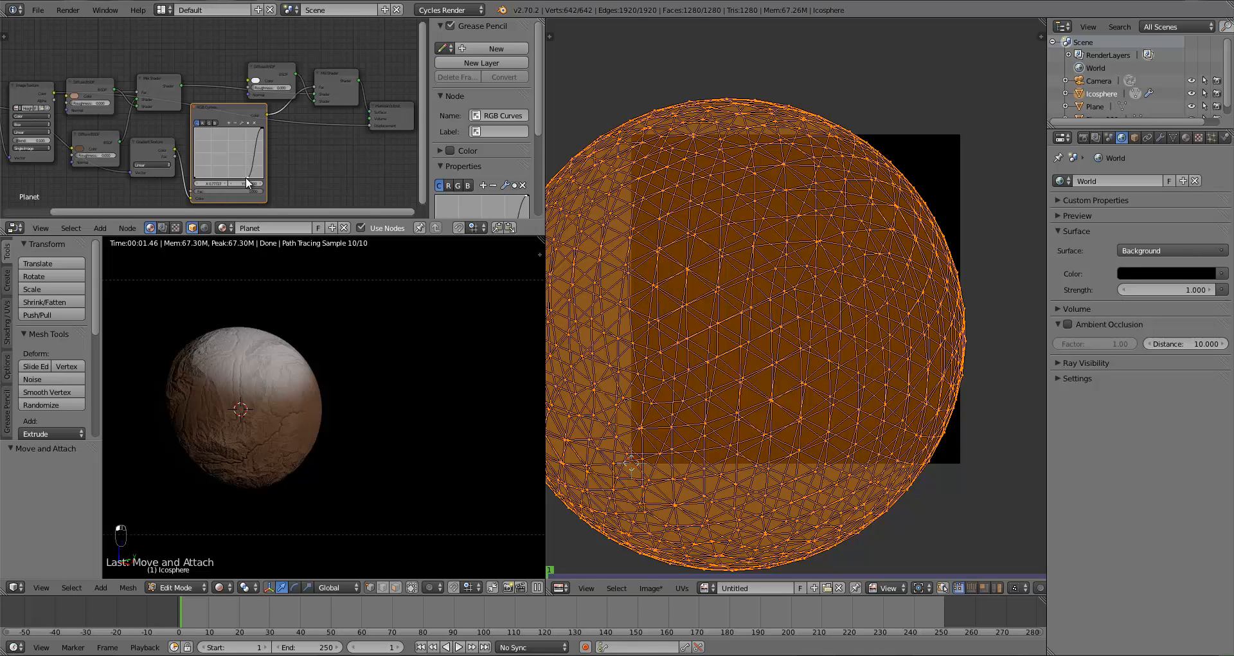
pyautogui.moveTo(247, 182); pyautogui.dragTo(243, 182)
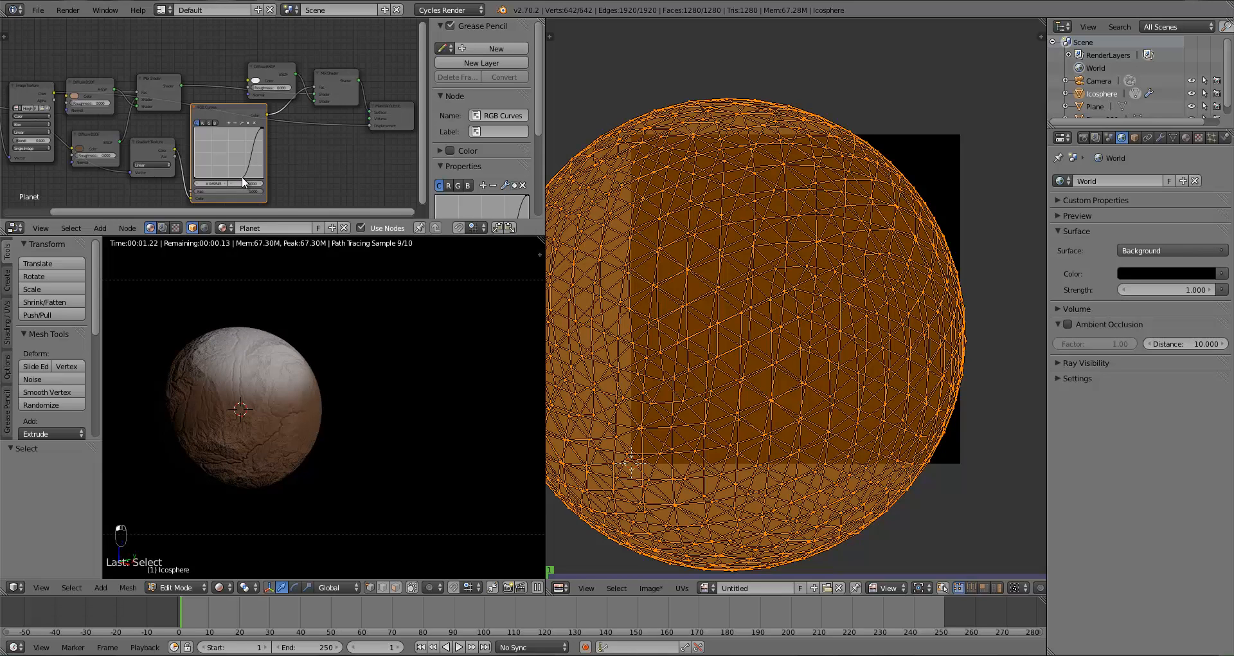
# Step: Delete the RGB curve's extra points and rebuild a steep rise at its bright end with a low and a high point
pyautogui.click(255, 124)
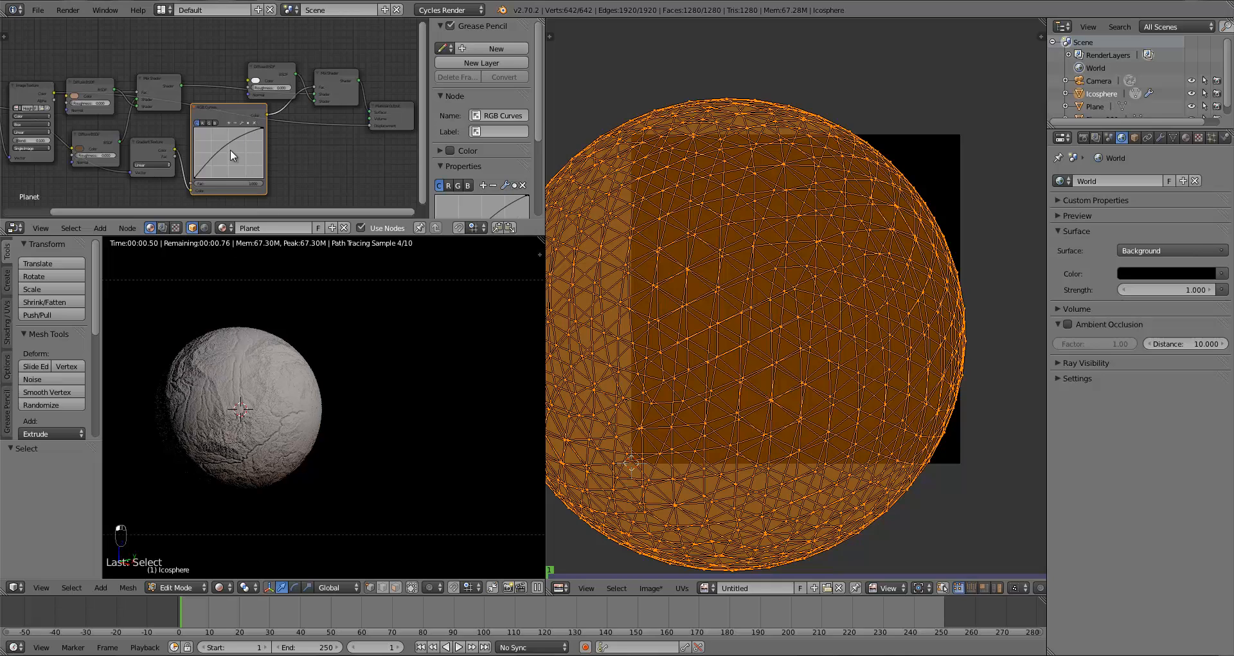
pyautogui.click(260, 128)
pyautogui.click(254, 122)
pyautogui.moveTo(240, 146); pyautogui.dragTo(247, 178)
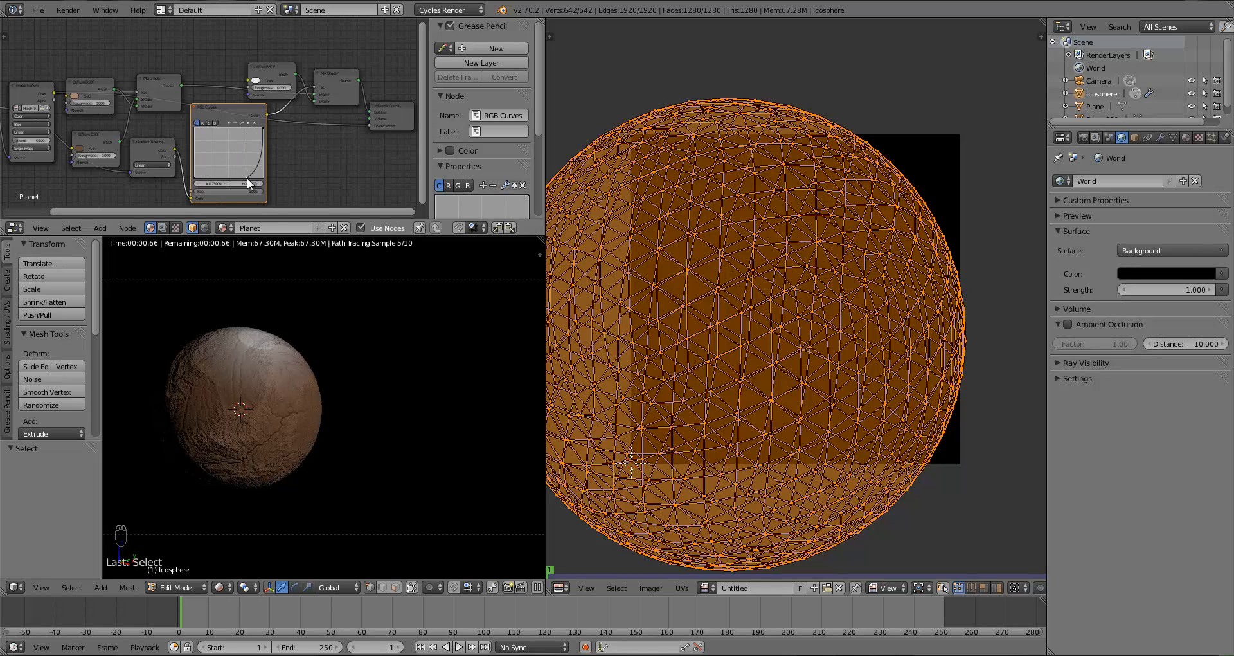
pyautogui.click(260, 156)
pyautogui.moveTo(259, 131)
pyautogui.mouseDown()
pyautogui.moveTo(267, 120)
pyautogui.moveTo(259, 130)
pyautogui.mouseUp()
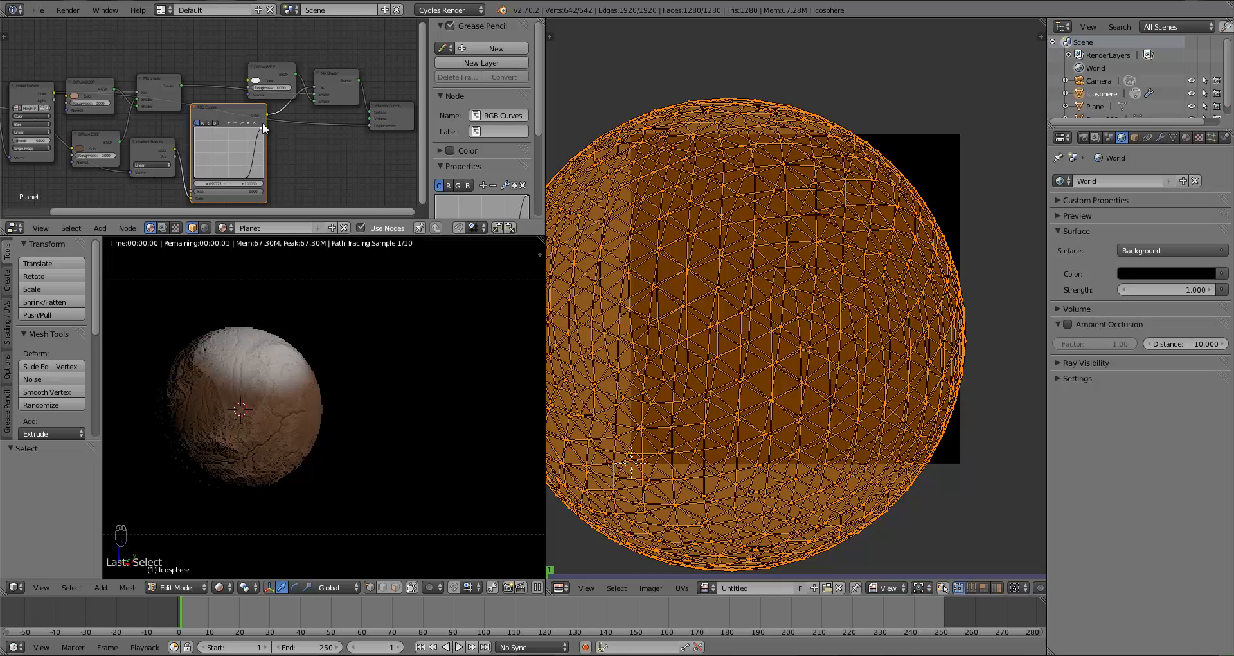
# Step: Move the RGB curve's low point toward the bright end, scale the planet's UVs by 1.353 and shift them down by 0.066
pyautogui.click(250, 175)
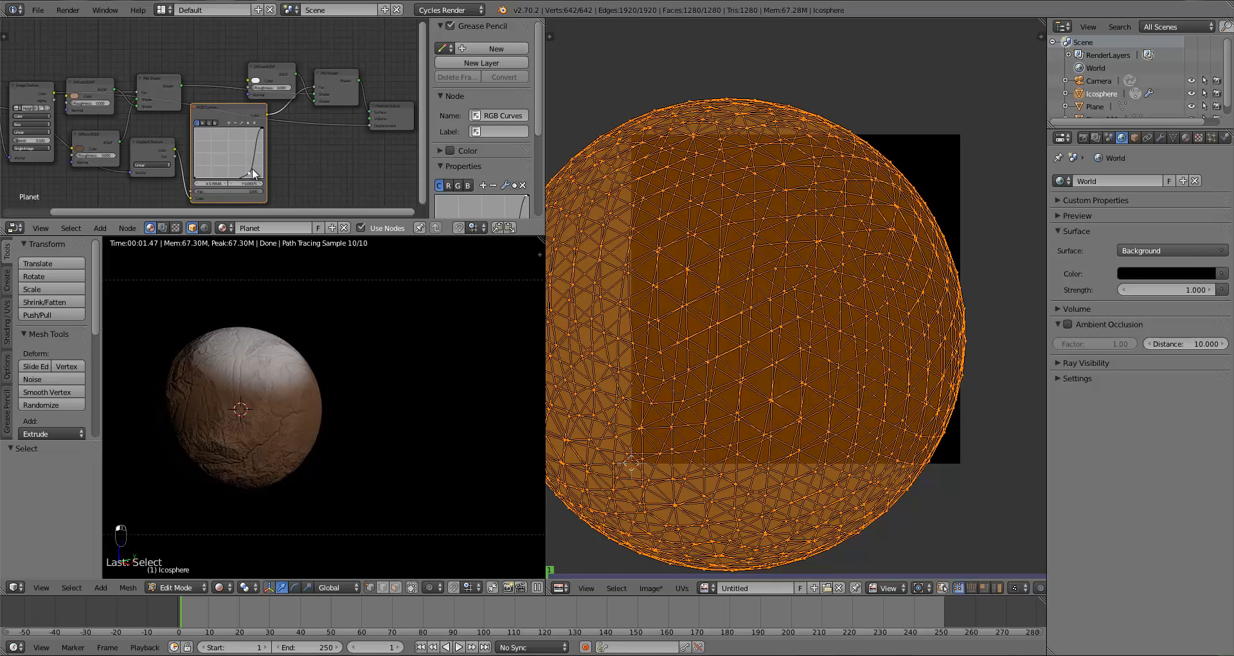
pyautogui.moveTo(254, 174); pyautogui.dragTo(250, 184)
pyautogui.press('s')
pyautogui.click(661, 367)
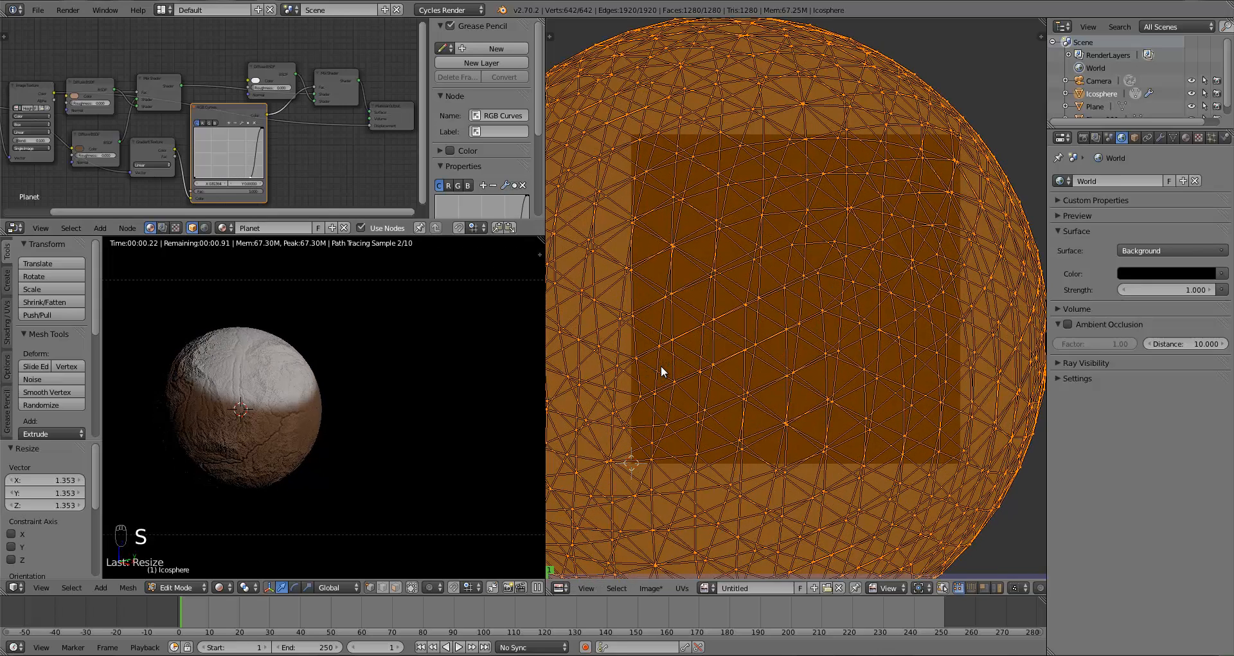
pyautogui.press('g')
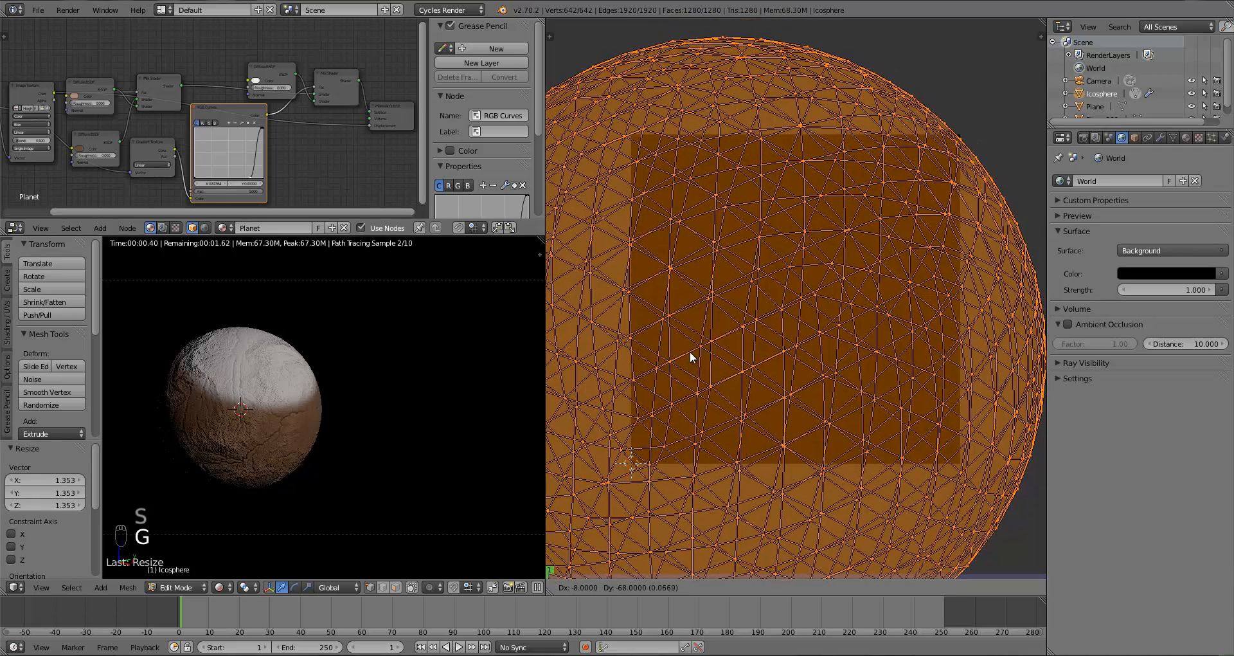
pyautogui.click(692, 347)
# Step: Scale the planet's UVs down in two passes, by 0.911 and 0.793, to shrink the white cap
pyautogui.press('s')
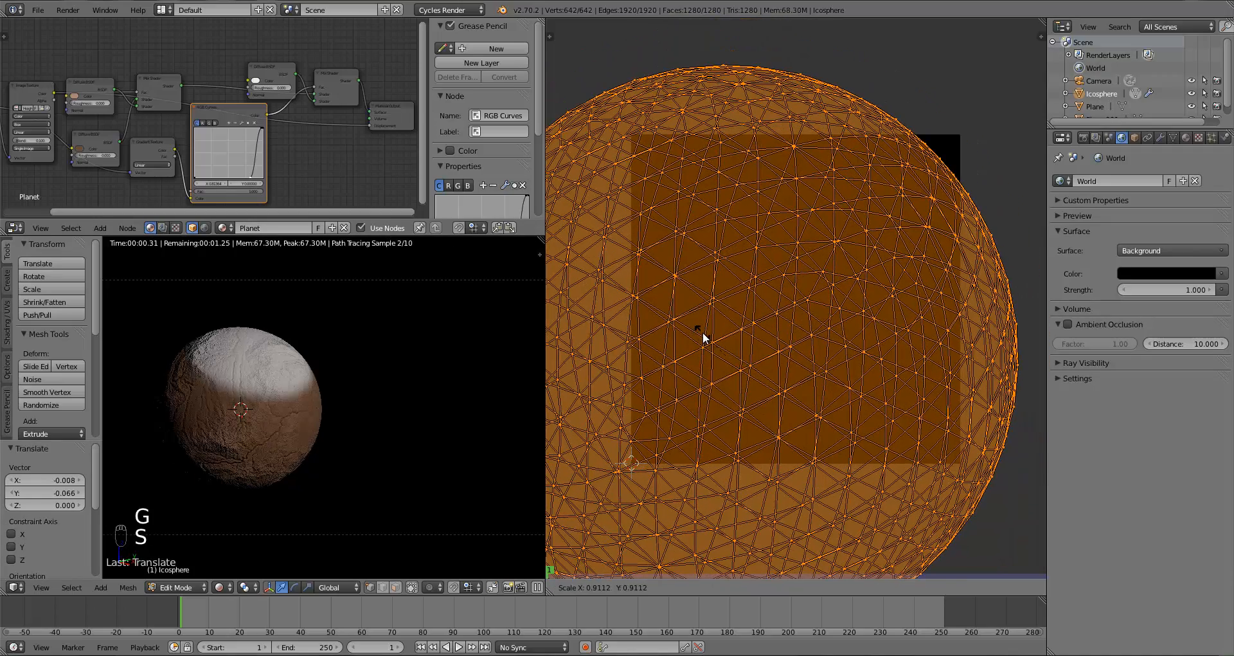
pyautogui.click(704, 335)
pyautogui.press('s')
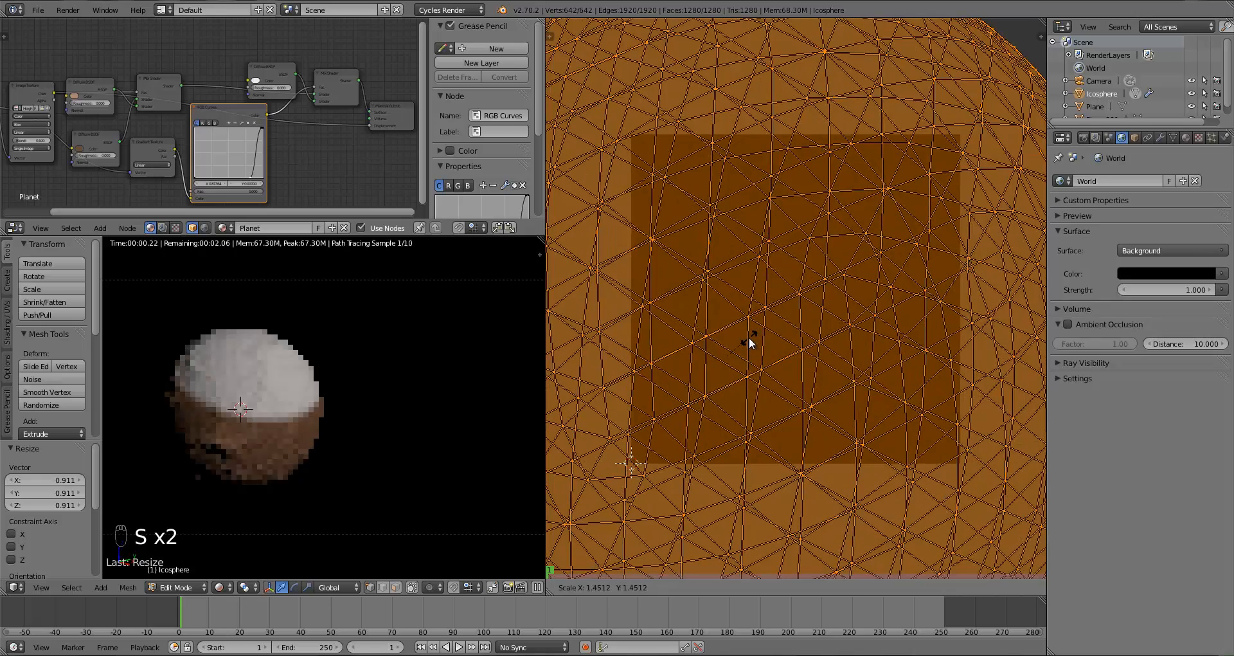
pyautogui.press('s')
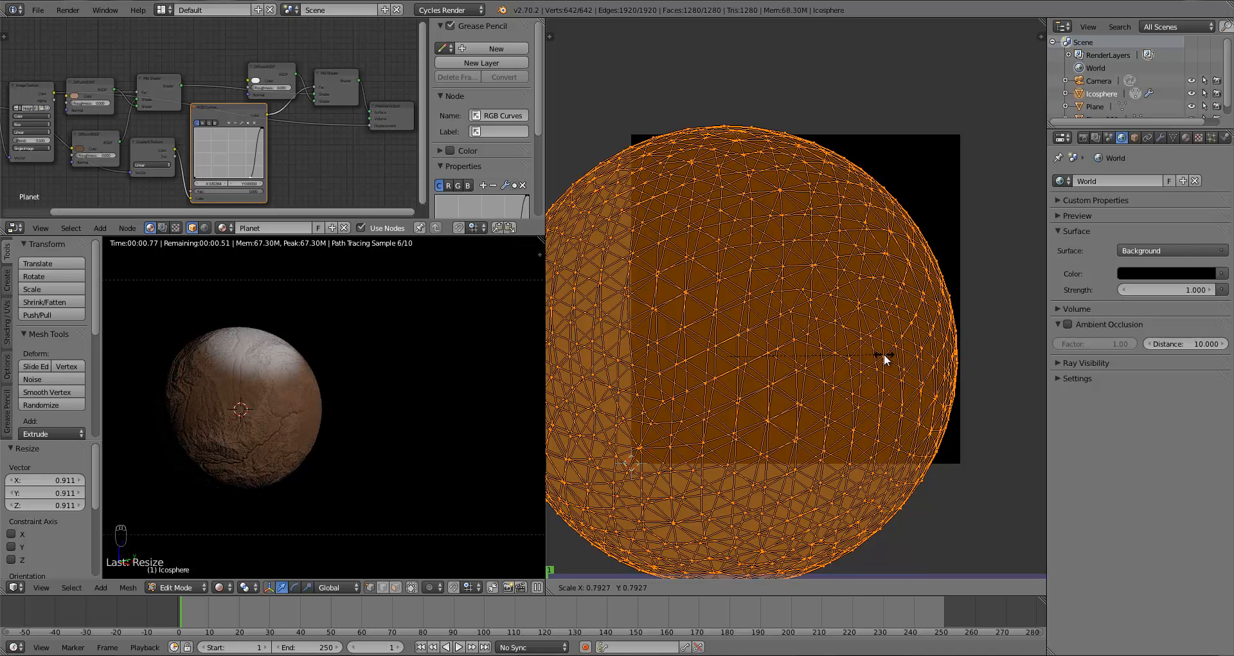
pyautogui.click(884, 353)
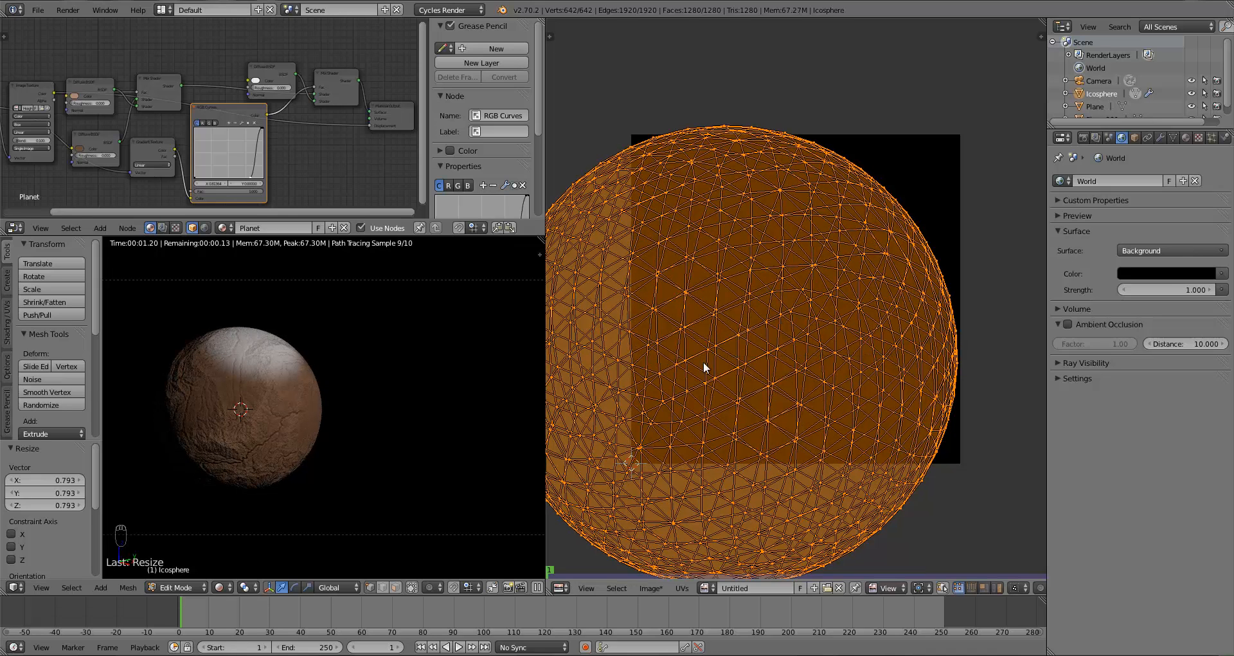
# Step: Set the RGB curve's low point to about X 0.795, nudge the UVs by 0.004 and 0.008, and leave Edit Mode
pyautogui.click(252, 181)
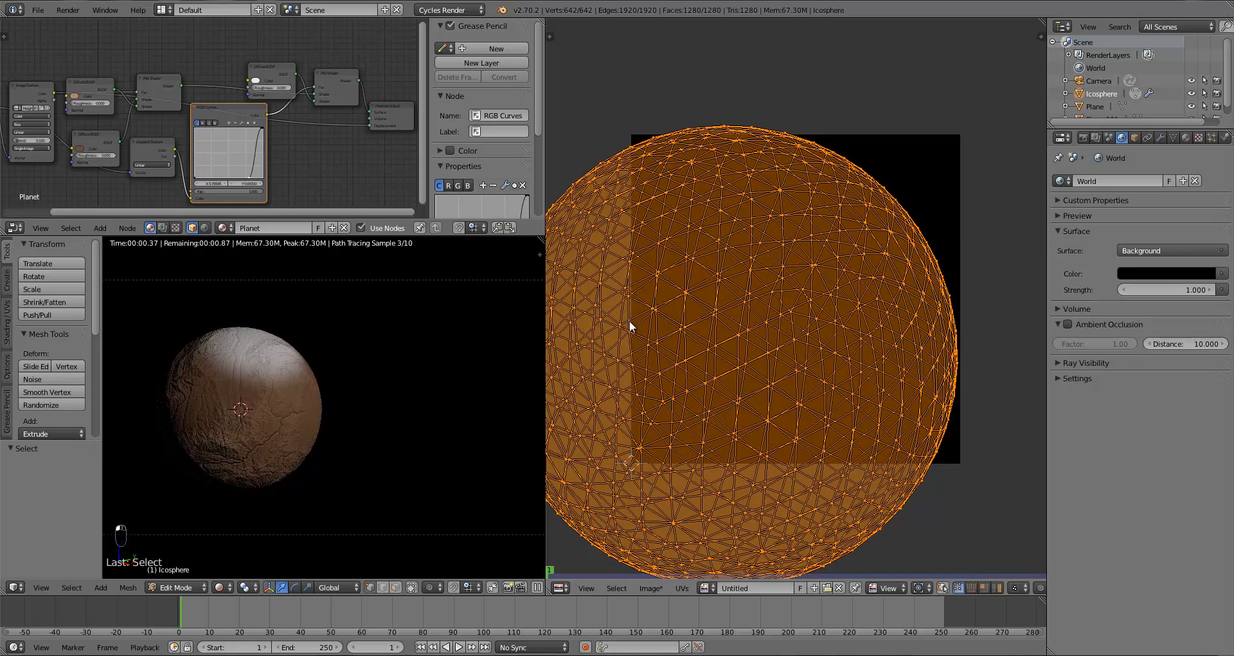
pyautogui.press('g')
pyautogui.click(641, 295)
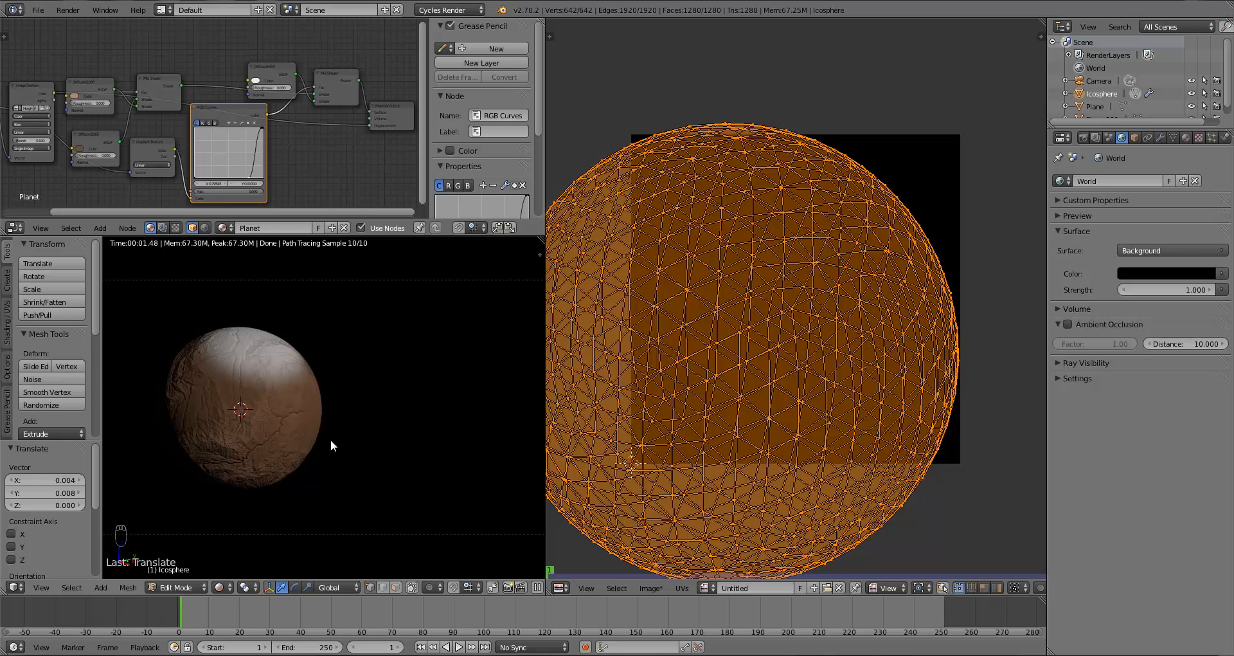
pyautogui.press('Tab')
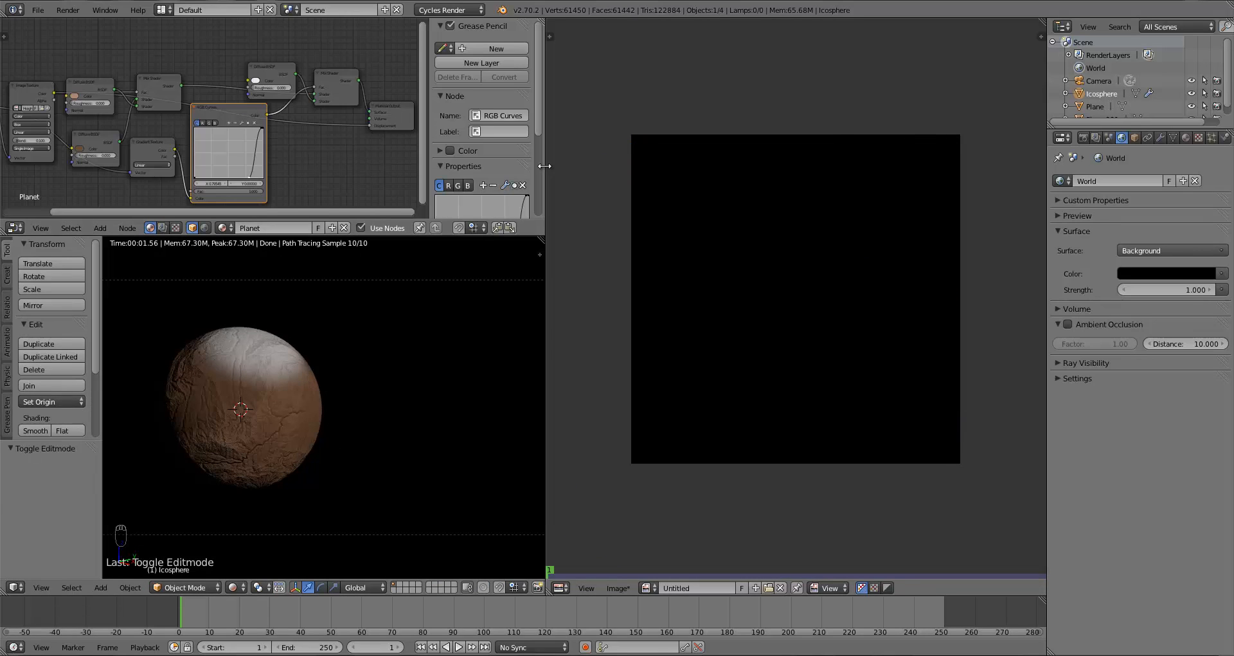
# Step: Widen the node editor and move the Material Output away from the final Mix Shader to make room between them
pyautogui.moveTo(545, 166); pyautogui.dragTo(617, 161)
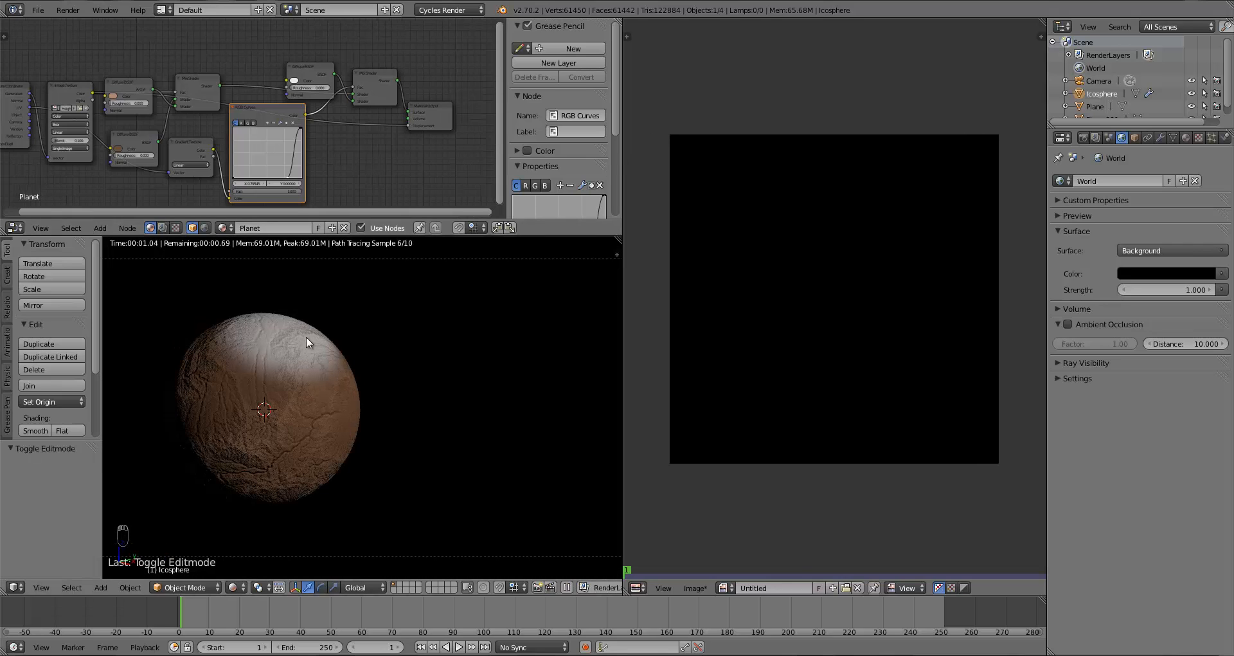
pyautogui.moveTo(438, 144); pyautogui.dragTo(399, 124, button='middle')
pyautogui.rightClick(410, 105)
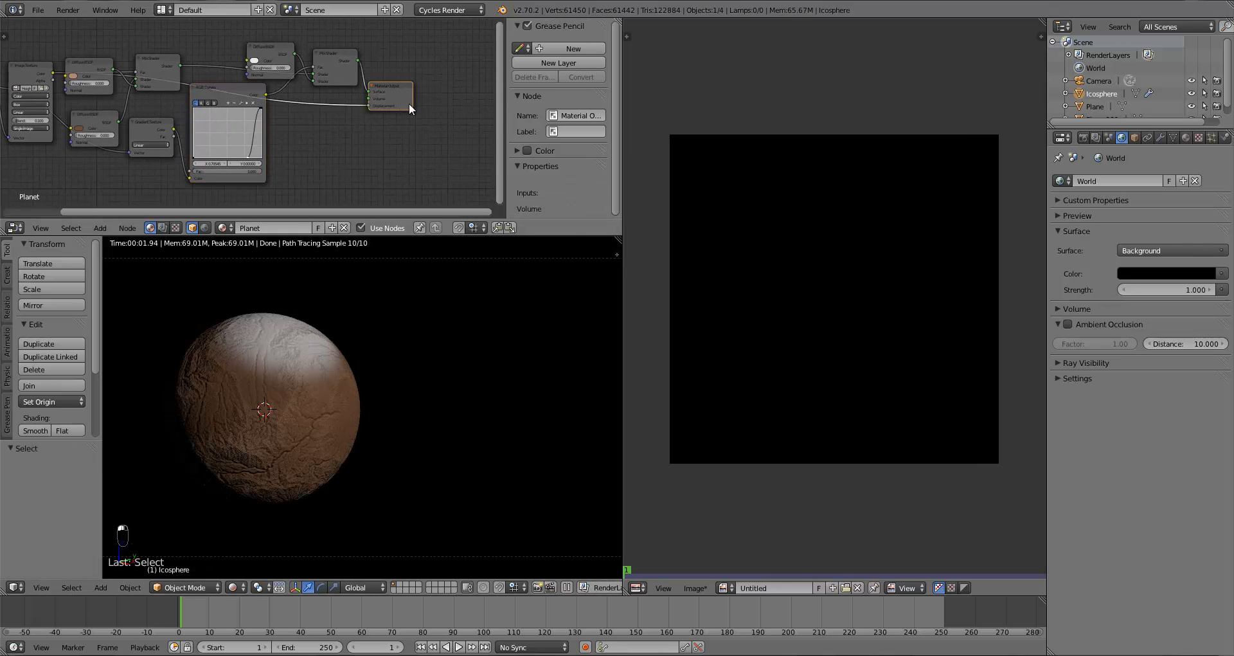
pyautogui.moveTo(408, 103); pyautogui.dragTo(449, 101)
pyautogui.moveTo(338, 54); pyautogui.dragTo(338, 52)
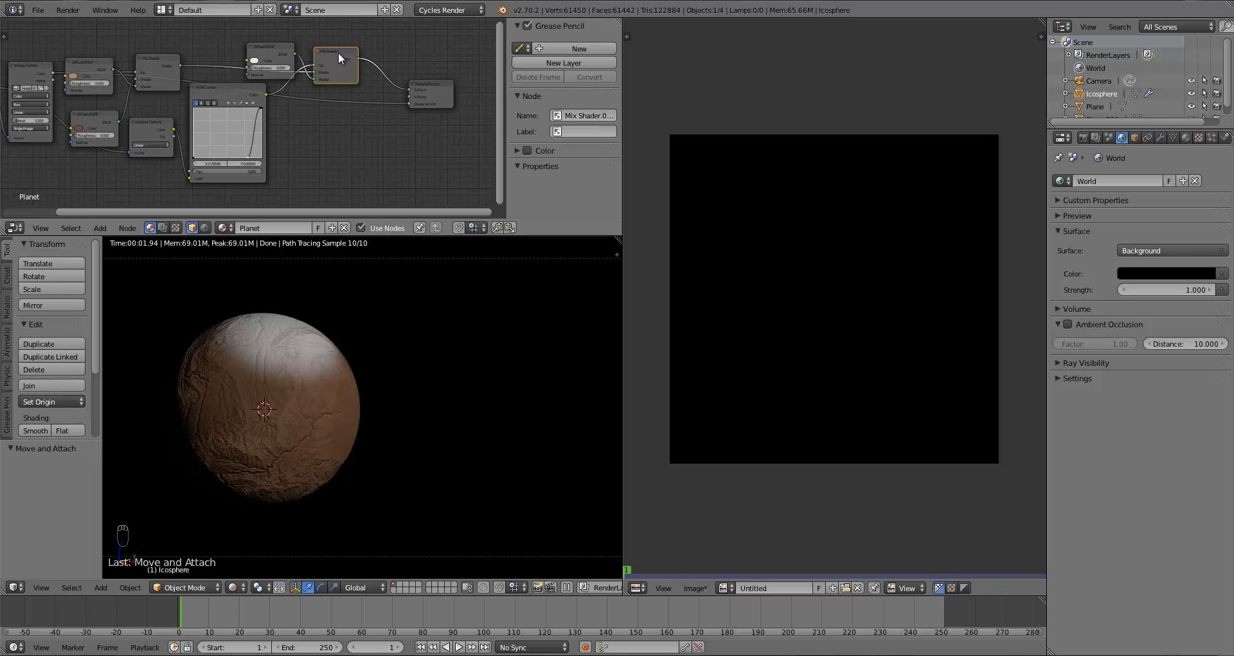
pyautogui.moveTo(323, 52); pyautogui.dragTo(330, 52)
pyautogui.moveTo(412, 89); pyautogui.dragTo(477, 104)
# Step: Insert another Mix Shader node on the link between the polar cap's Mix Shader and the Material Output
pyautogui.press('a')
pyautogui.hotkey('shift', 'a')
pyautogui.moveTo(376, 84)
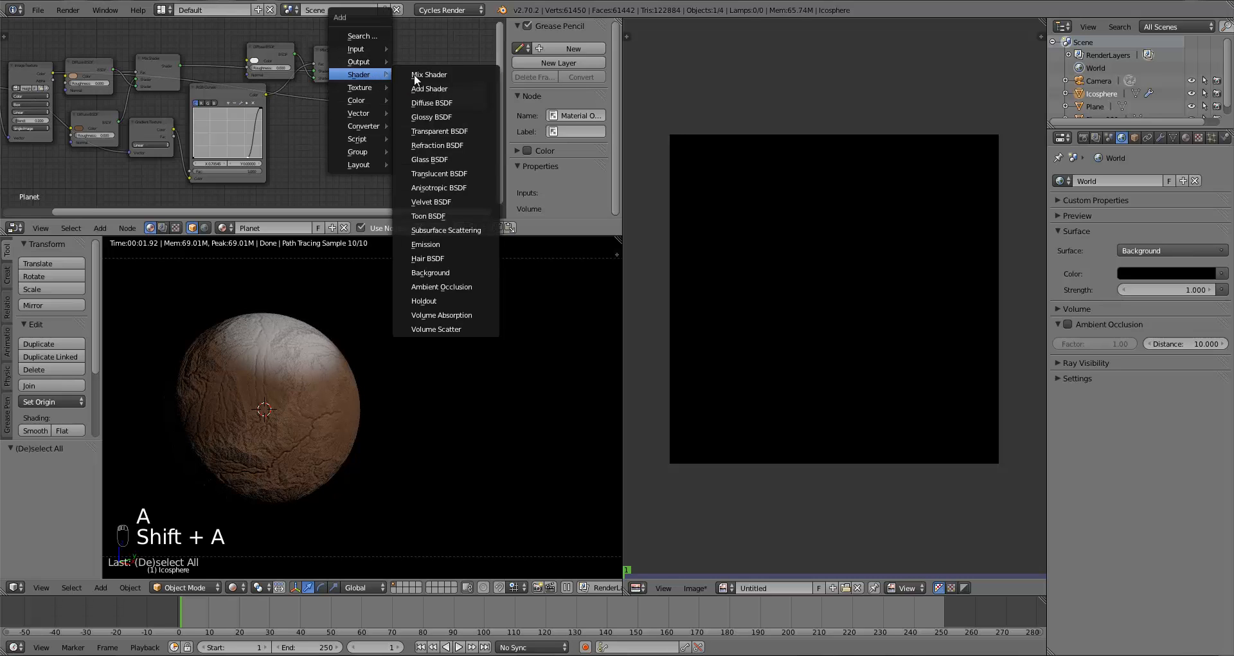
pyautogui.click(414, 75)
pyautogui.click(384, 59)
pyautogui.moveTo(338, 52); pyautogui.dragTo(395, 57)
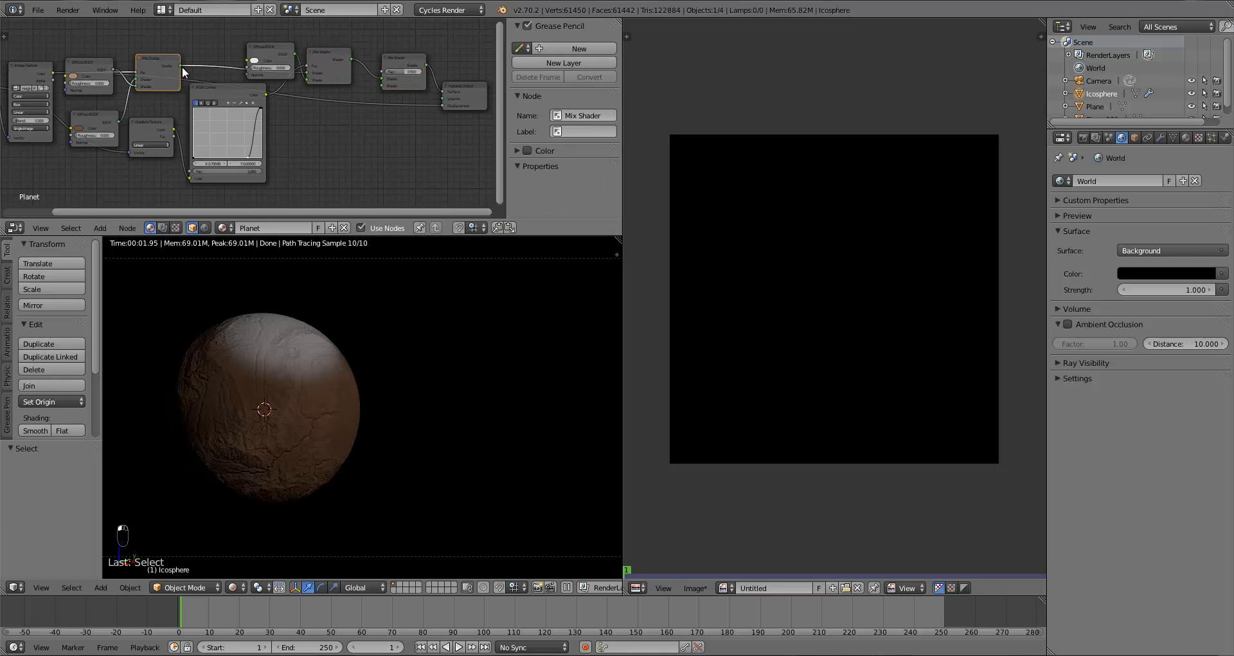
# Step: Link the brown Mix Shader and the Image Texture's color to the new Mix Shader's second shader and factor, and respace the texture nodes
pyautogui.moveTo(183, 67); pyautogui.dragTo(384, 85)
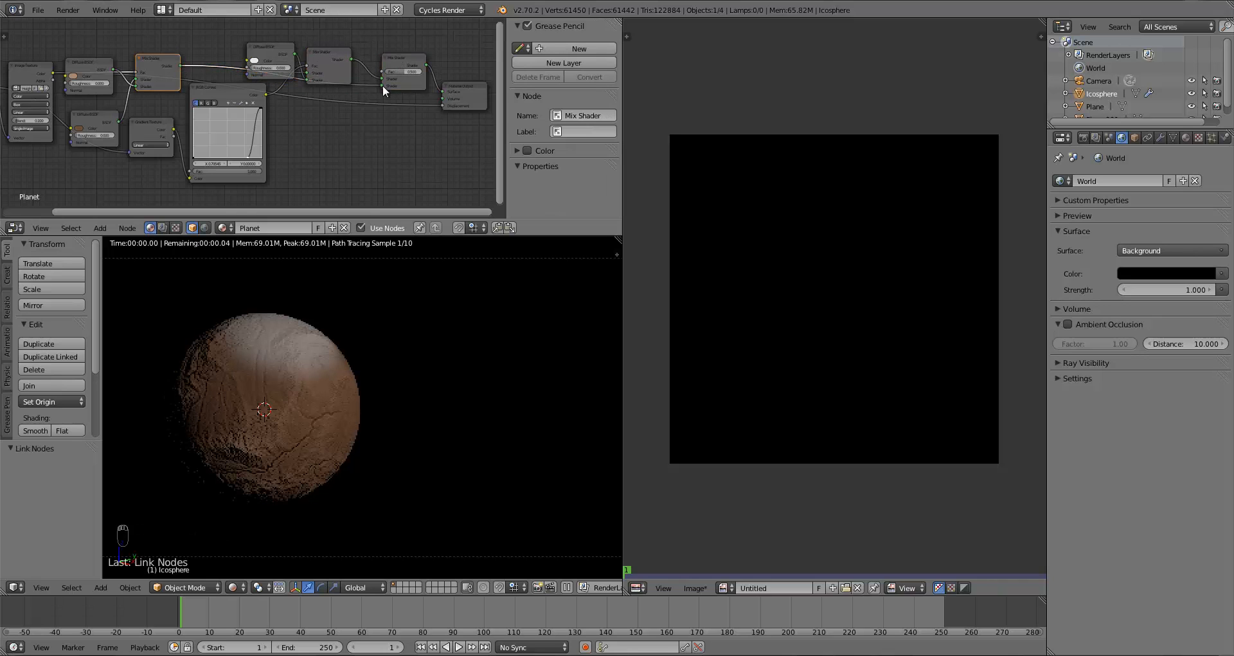
pyautogui.moveTo(51, 72); pyautogui.dragTo(383, 71)
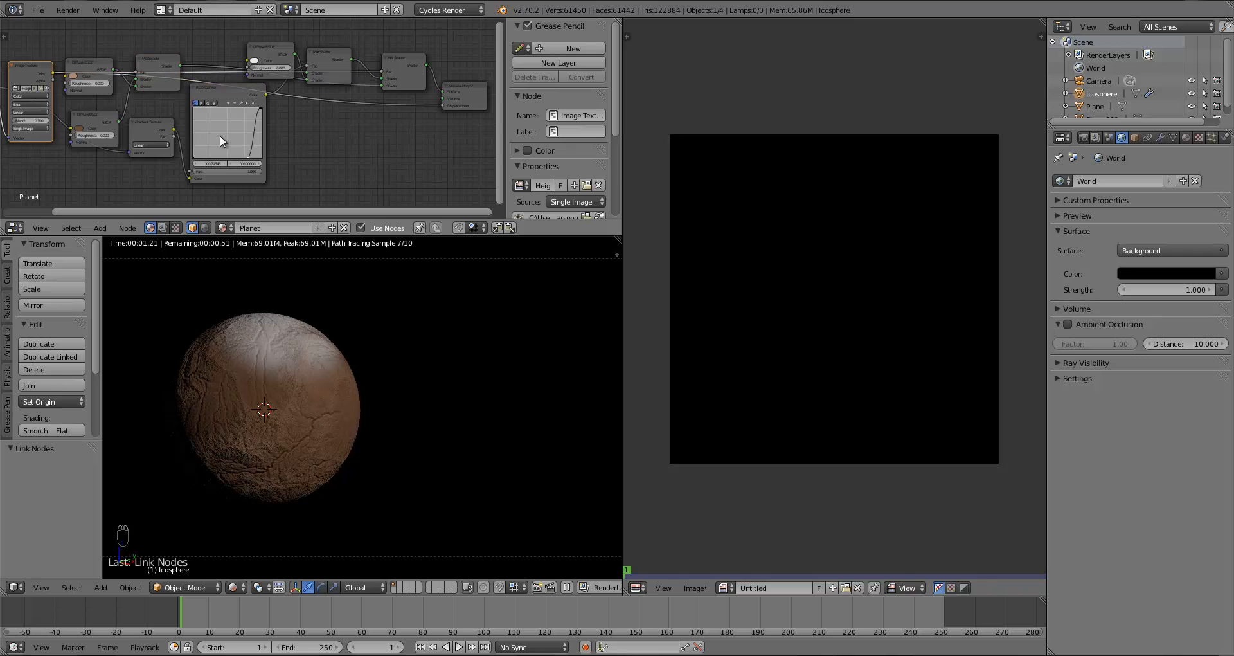
pyautogui.moveTo(365, 140); pyautogui.dragTo(468, 128, button='middle')
pyautogui.moveTo(49, 66); pyautogui.dragTo(18, 70)
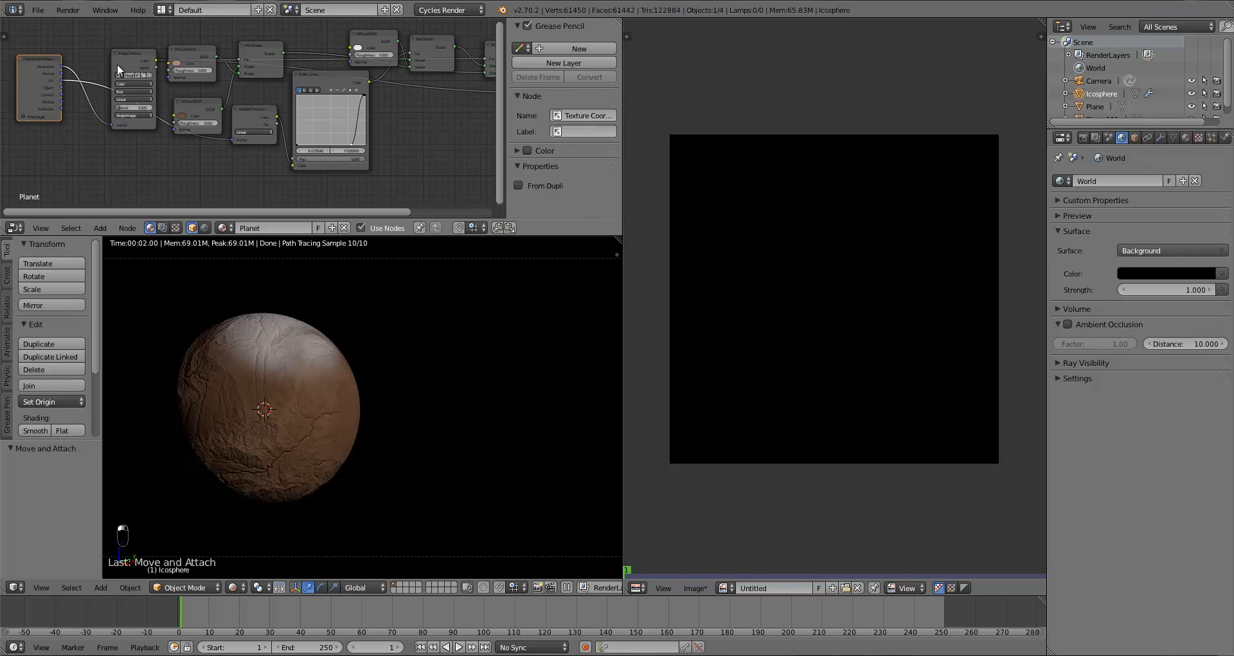
pyautogui.moveTo(117, 63); pyautogui.dragTo(92, 93)
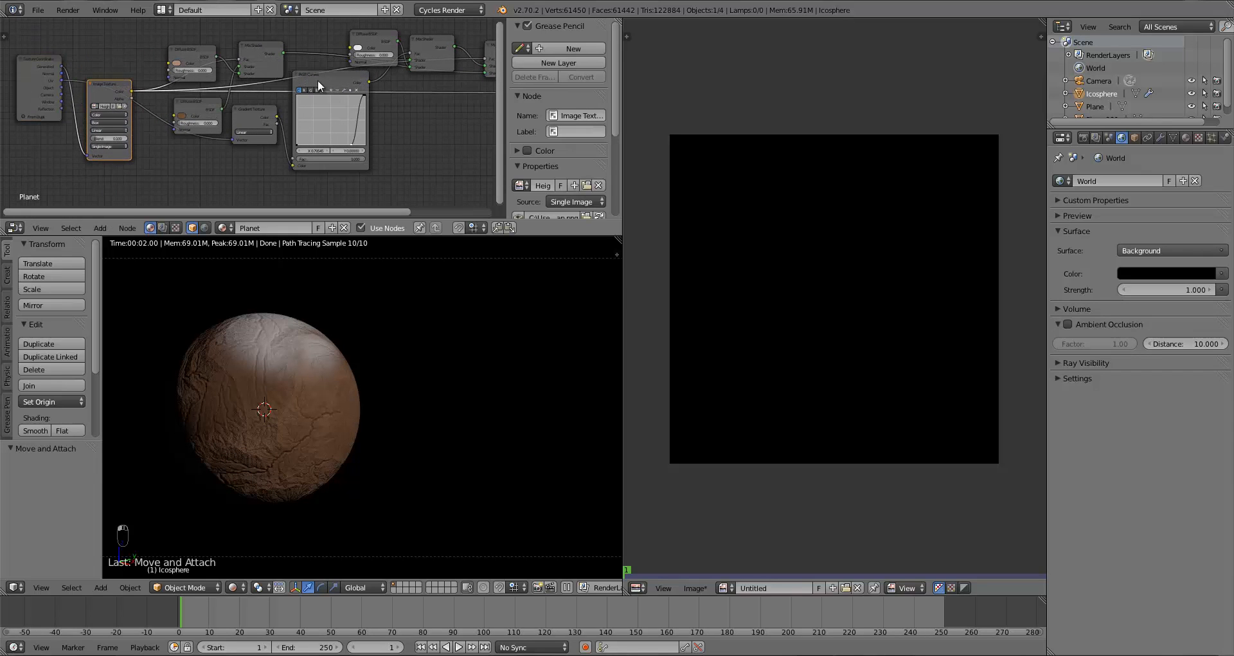
# Step: Duplicate the RGB Curves node, place the copy below the chain and link the Image Texture's color to its color input
pyautogui.click(320, 86)
pyautogui.moveTo(320, 86); pyautogui.dragTo(233, 61, button='middle')
pyautogui.hotkey('shift', 'd')
pyautogui.click(433, 131)
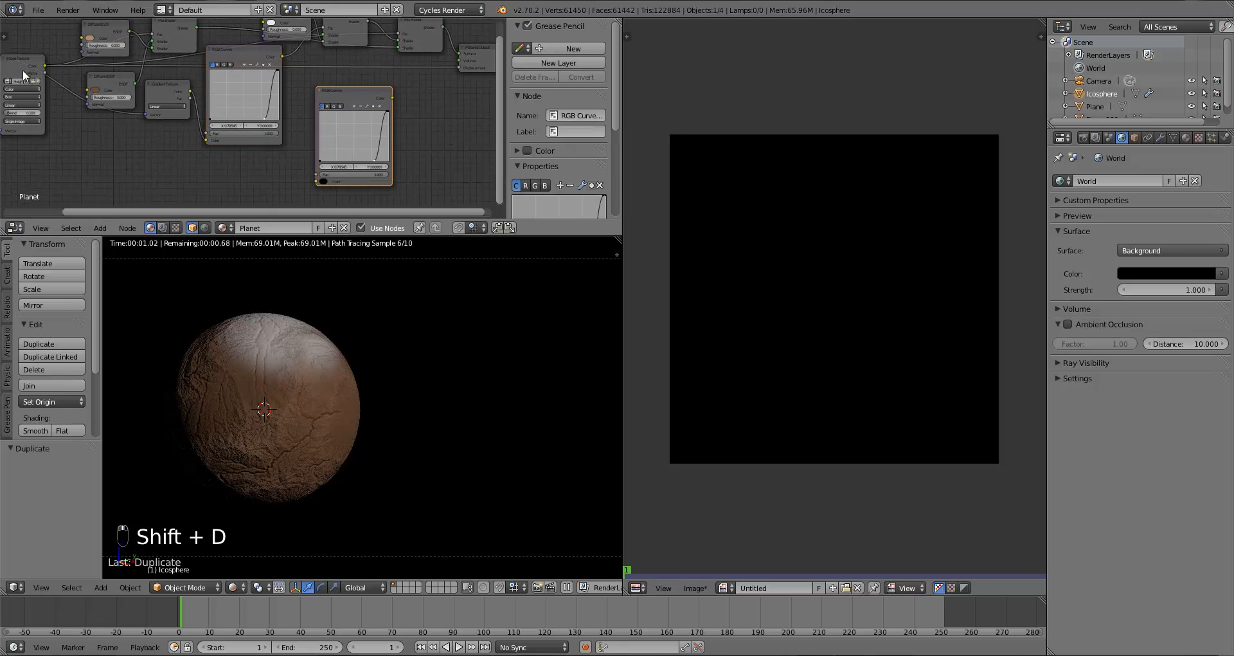
pyautogui.moveTo(45, 64); pyautogui.dragTo(318, 182)
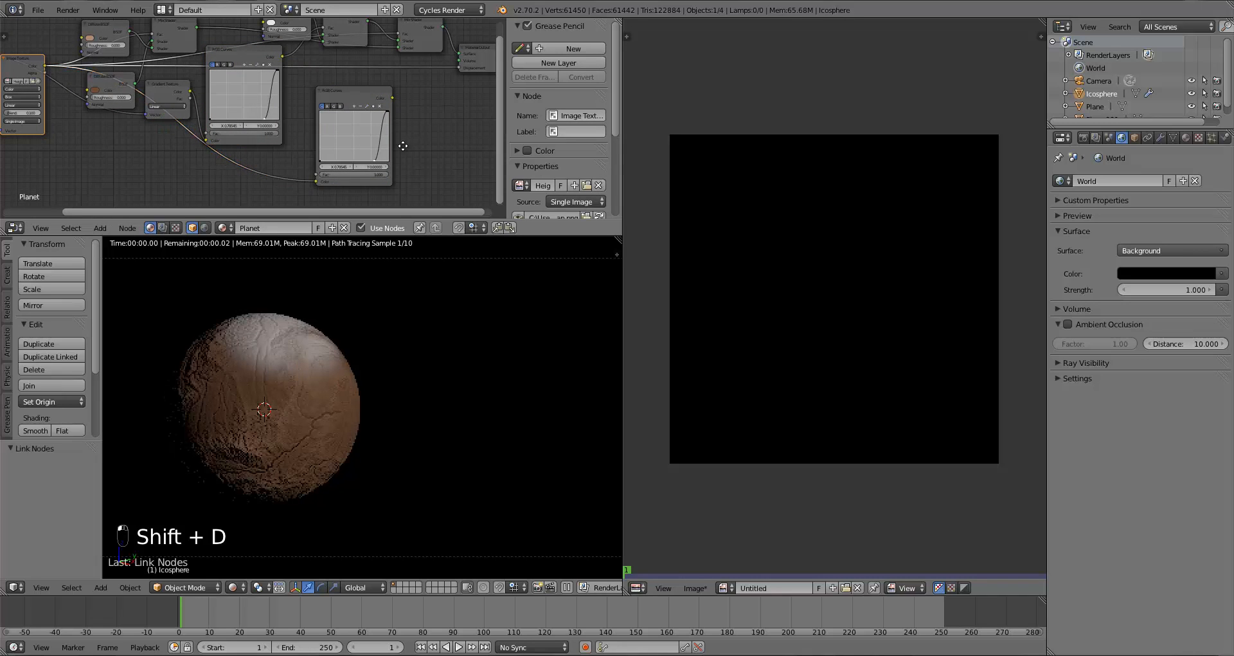
# Step: Enlarge the node editor area and rearrange the duplicated RGB Curves and the Image Texture nodes for a clearer layout
pyautogui.scroll(-2, 368, 163)
pyautogui.moveTo(403, 146); pyautogui.dragTo(353, 174, button='middle')
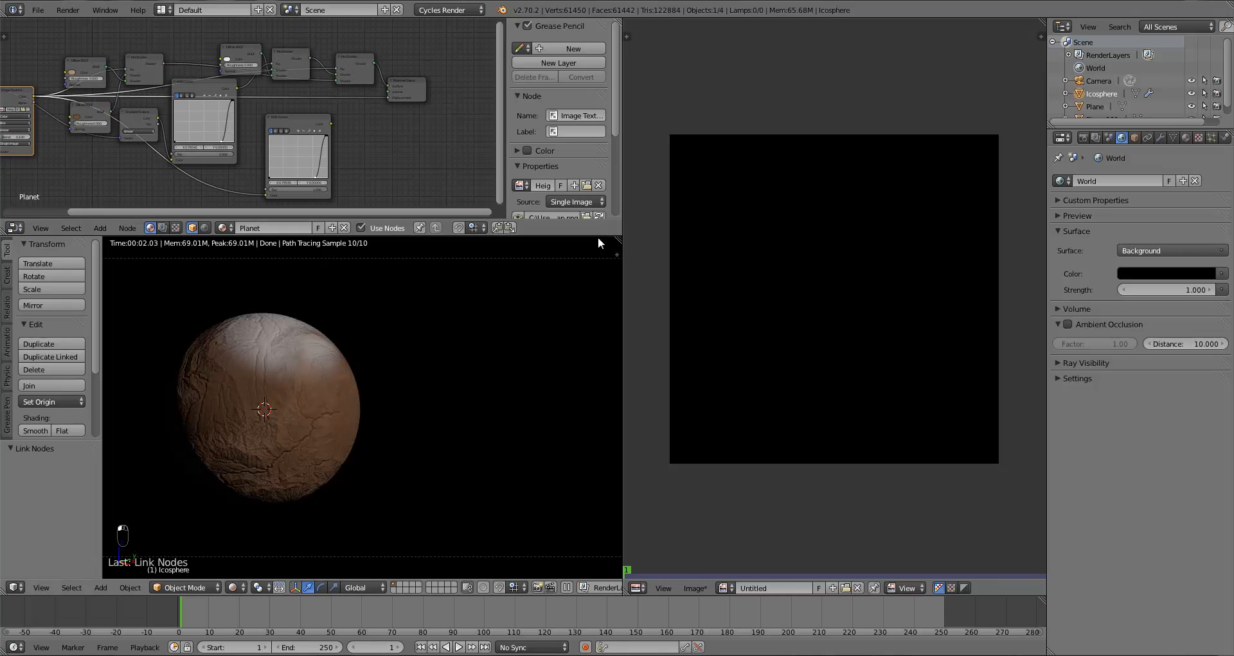
pyautogui.moveTo(595, 236); pyautogui.dragTo(578, 436)
pyautogui.scroll(2, 360, 278)
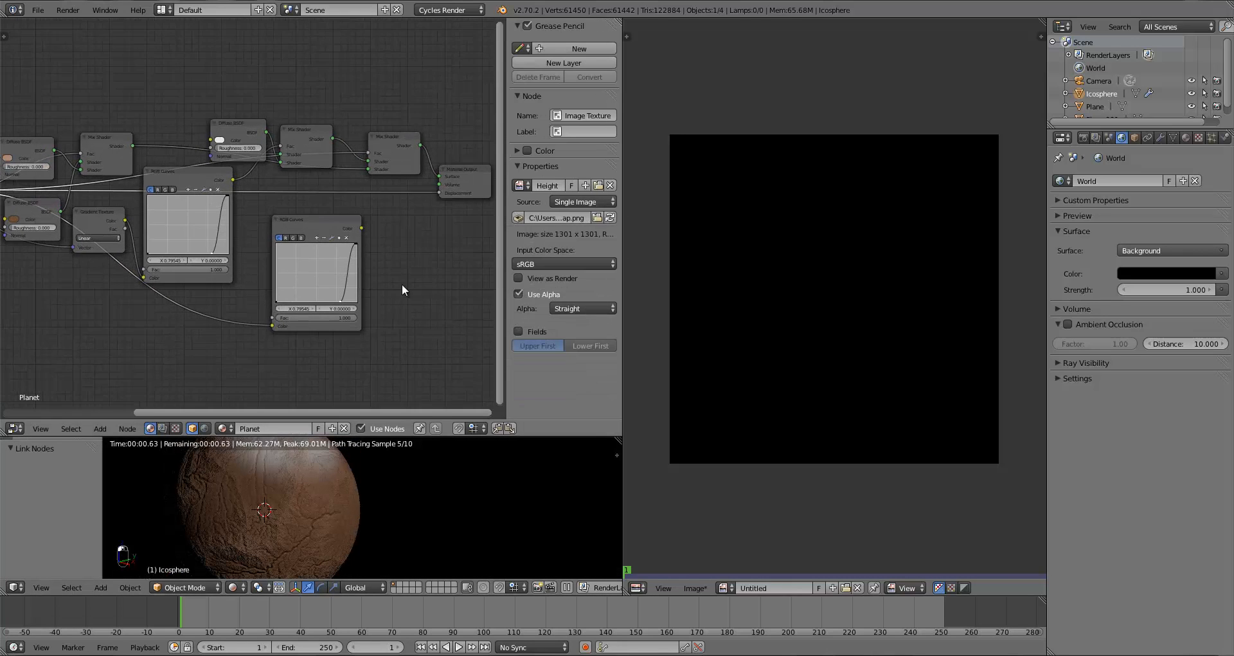
pyautogui.moveTo(405, 286); pyautogui.dragTo(508, 248, button='middle')
pyautogui.moveTo(622, 239); pyautogui.dragTo(993, 235)
pyautogui.moveTo(736, 256); pyautogui.dragTo(669, 279, button='middle')
pyautogui.scroll(4, 622, 288)
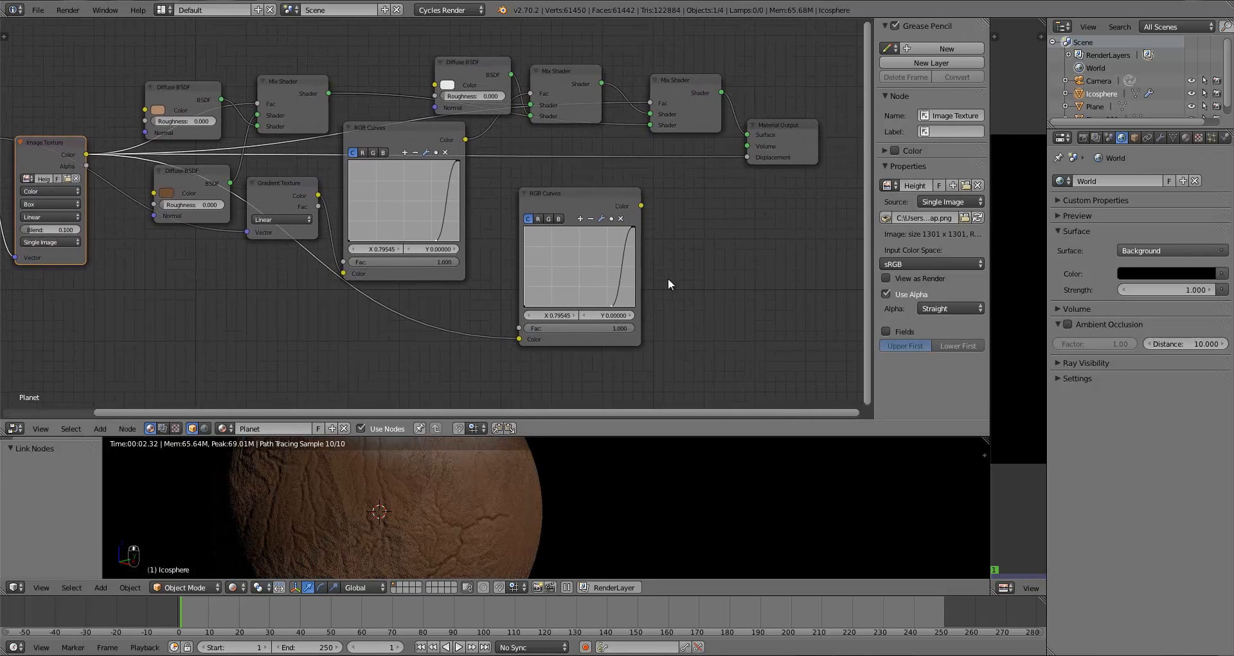
pyautogui.moveTo(541, 208); pyautogui.dragTo(517, 227)
pyautogui.moveTo(667, 272); pyautogui.dragTo(745, 259, button='middle')
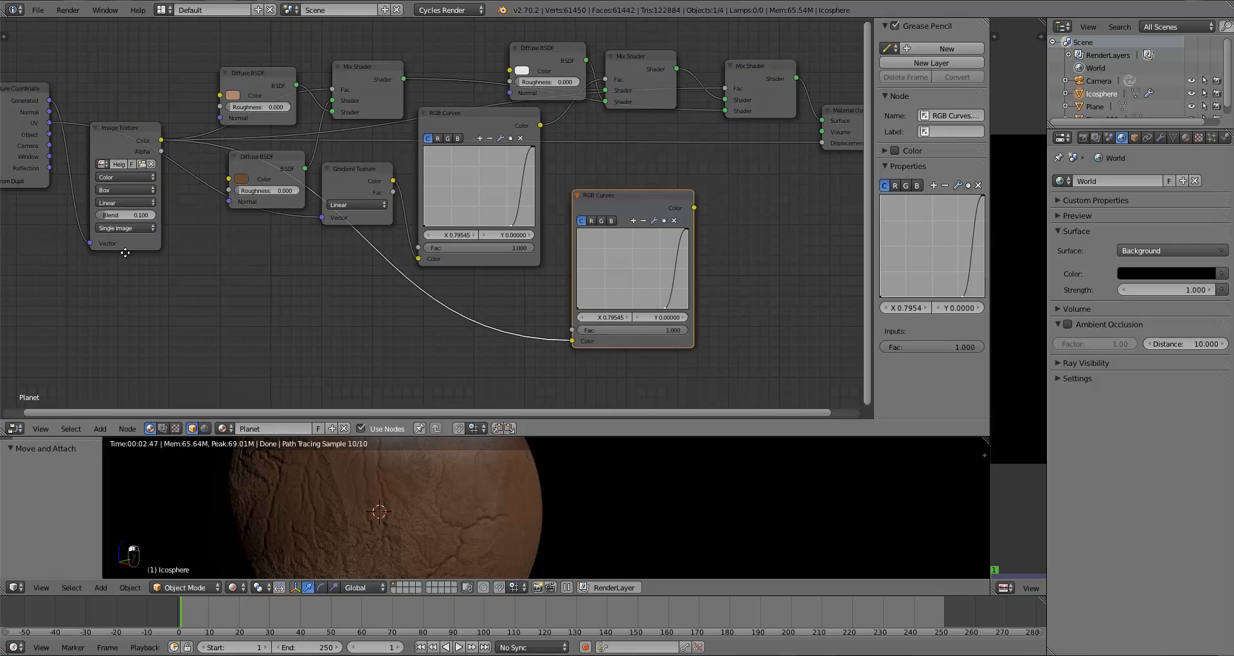
pyautogui.moveTo(126, 252); pyautogui.dragTo(150, 254, button='middle')
pyautogui.moveTo(141, 151); pyautogui.dragTo(142, 90)
# Step: Connect the duplicated RGB Curves' color to the last Mix Shader's factor and enlarge the rendered planet view again
pyautogui.moveTo(700, 239); pyautogui.dragTo(500, 261, button='middle')
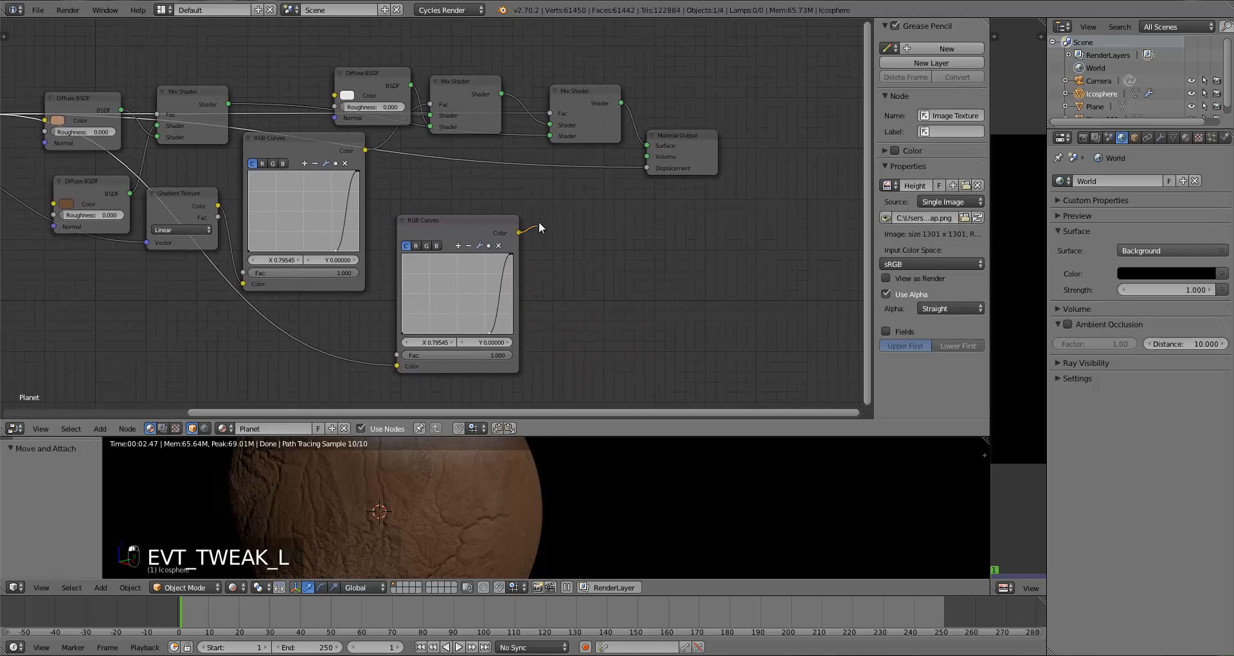
pyautogui.moveTo(538, 223); pyautogui.dragTo(584, 113)
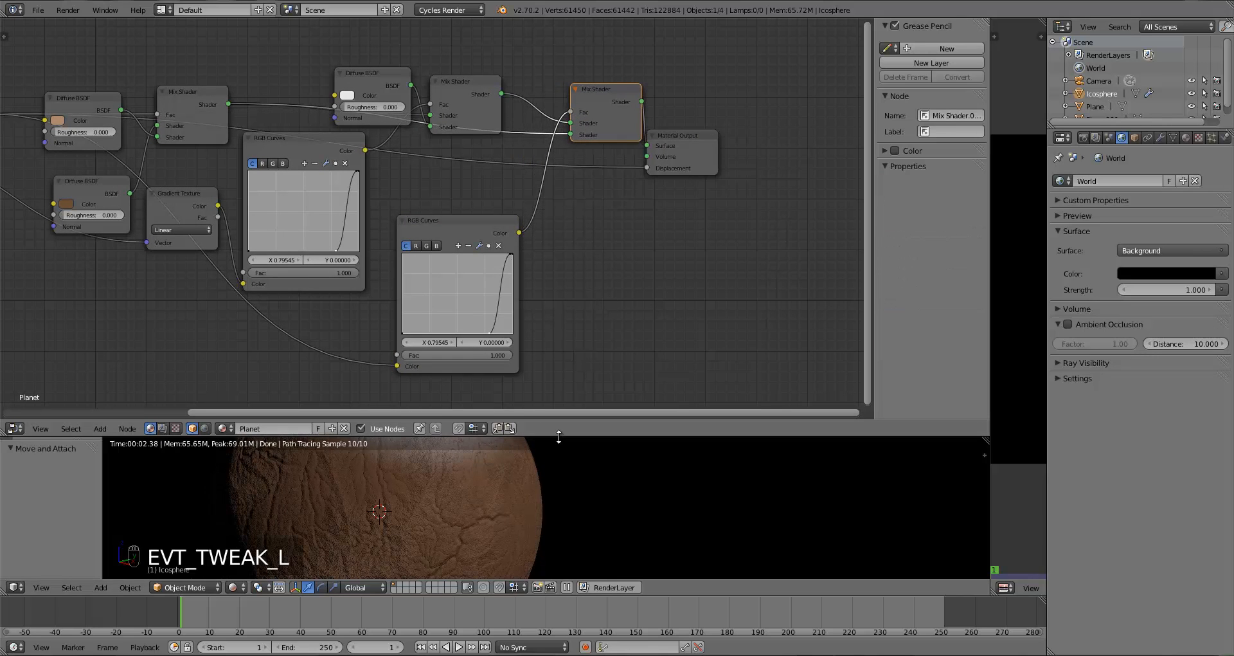
pyautogui.moveTo(558, 437); pyautogui.dragTo(536, 225)
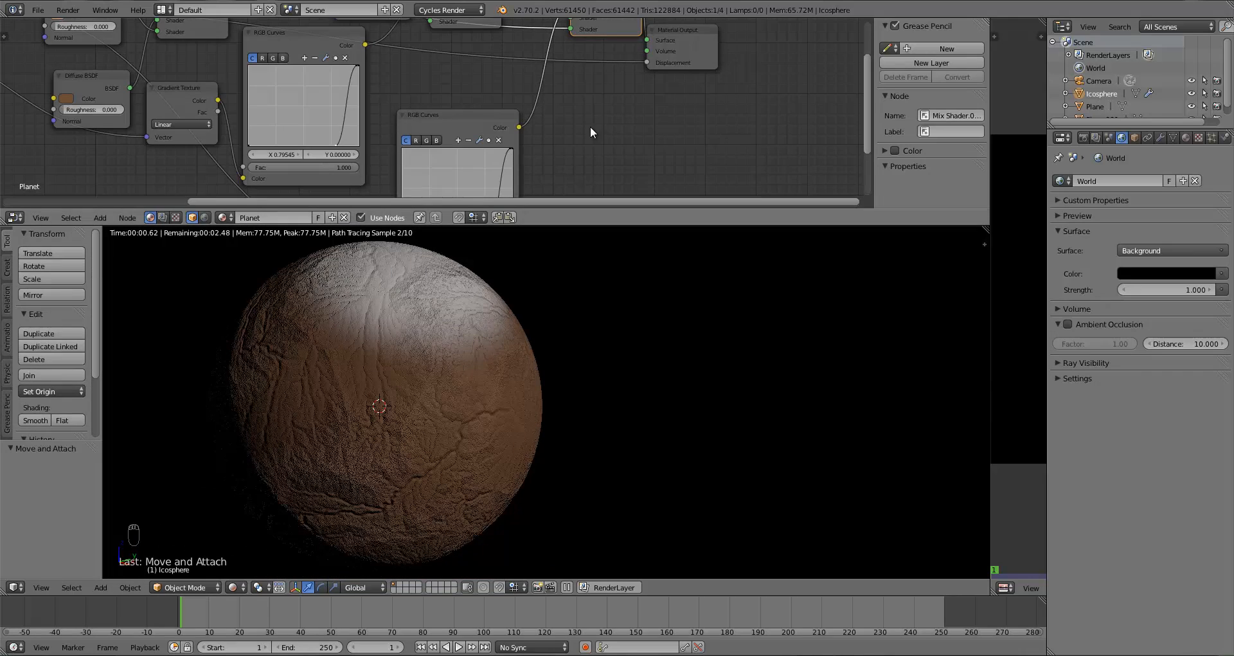
# Step: Reshape the duplicated RGB curve into a steep rise, with its low point near X 0.205 and its high point at X 0.45, Y 1
pyautogui.moveTo(590, 126); pyautogui.dragTo(594, 38, button='middle')
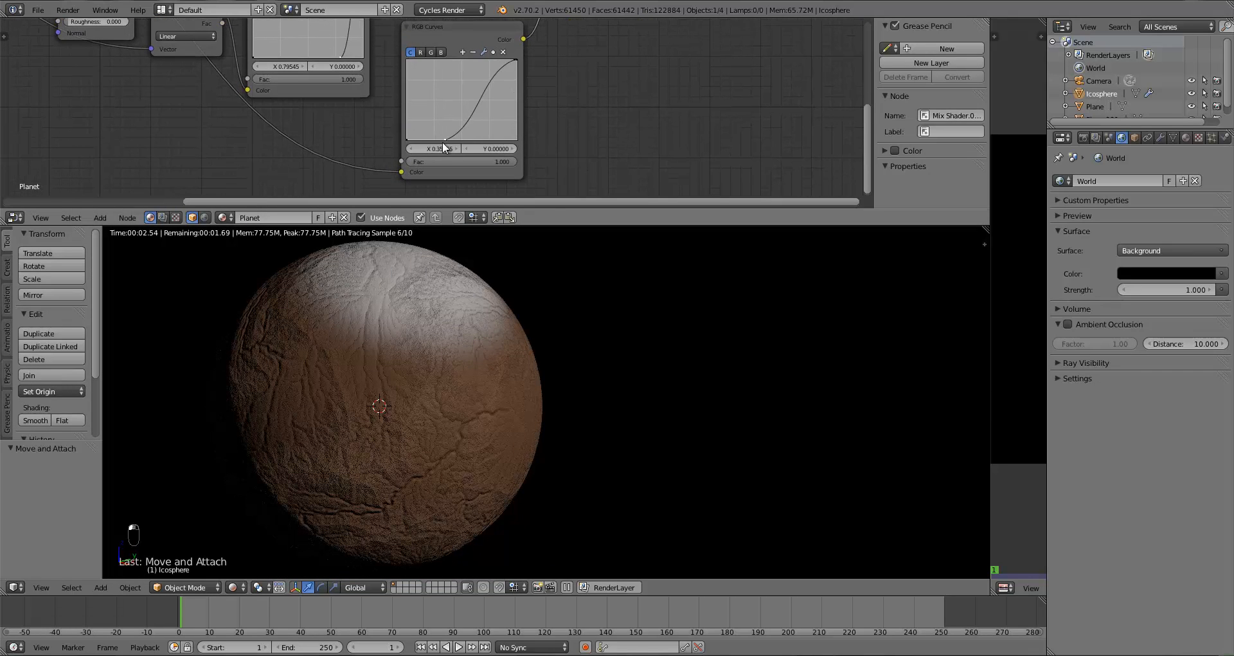
pyautogui.moveTo(510, 60); pyautogui.dragTo(455, 56)
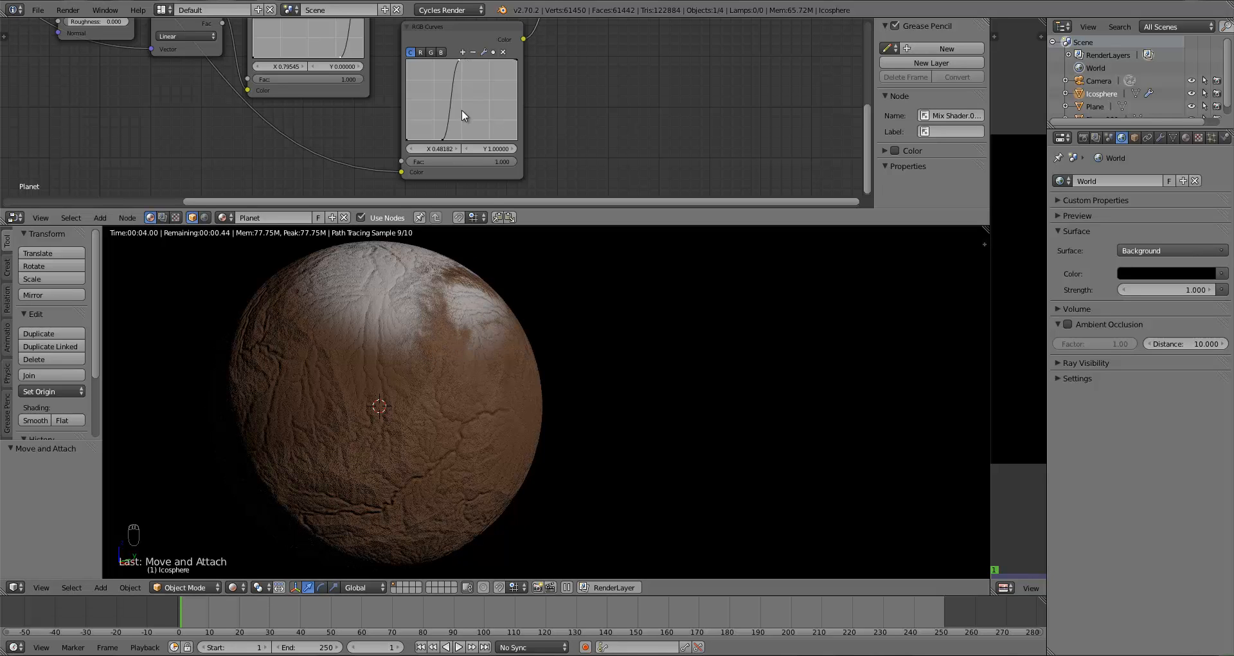
pyautogui.moveTo(457, 60); pyautogui.dragTo(471, 53)
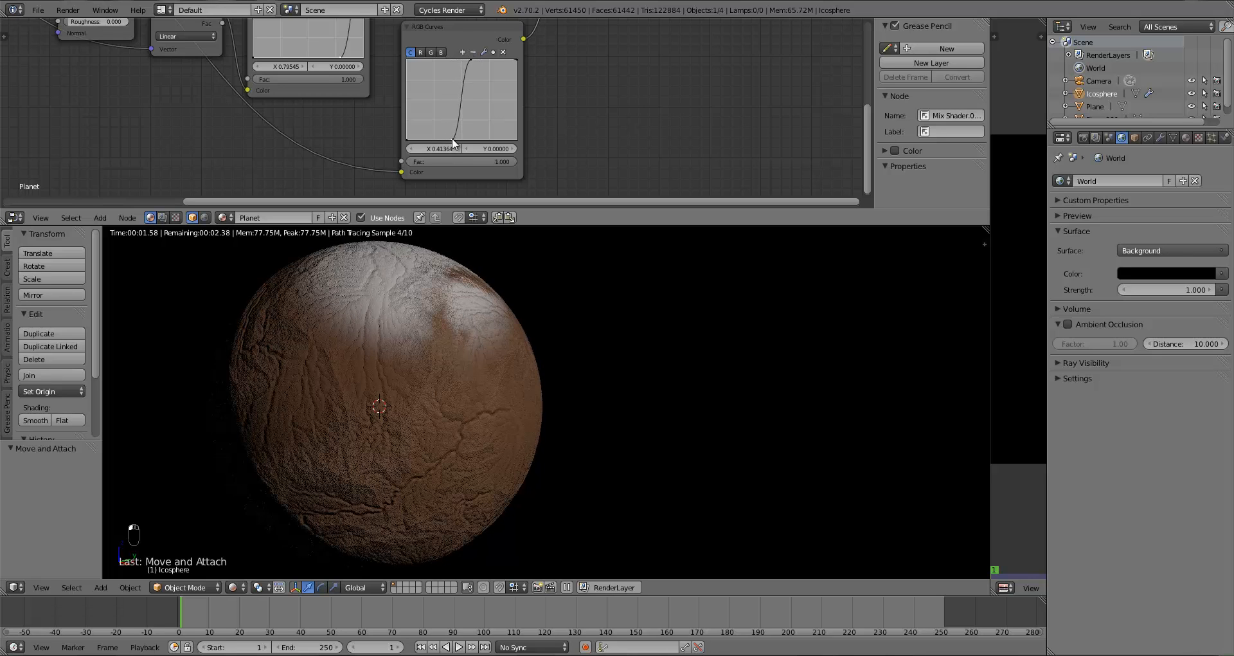
pyautogui.moveTo(453, 138); pyautogui.dragTo(454, 137)
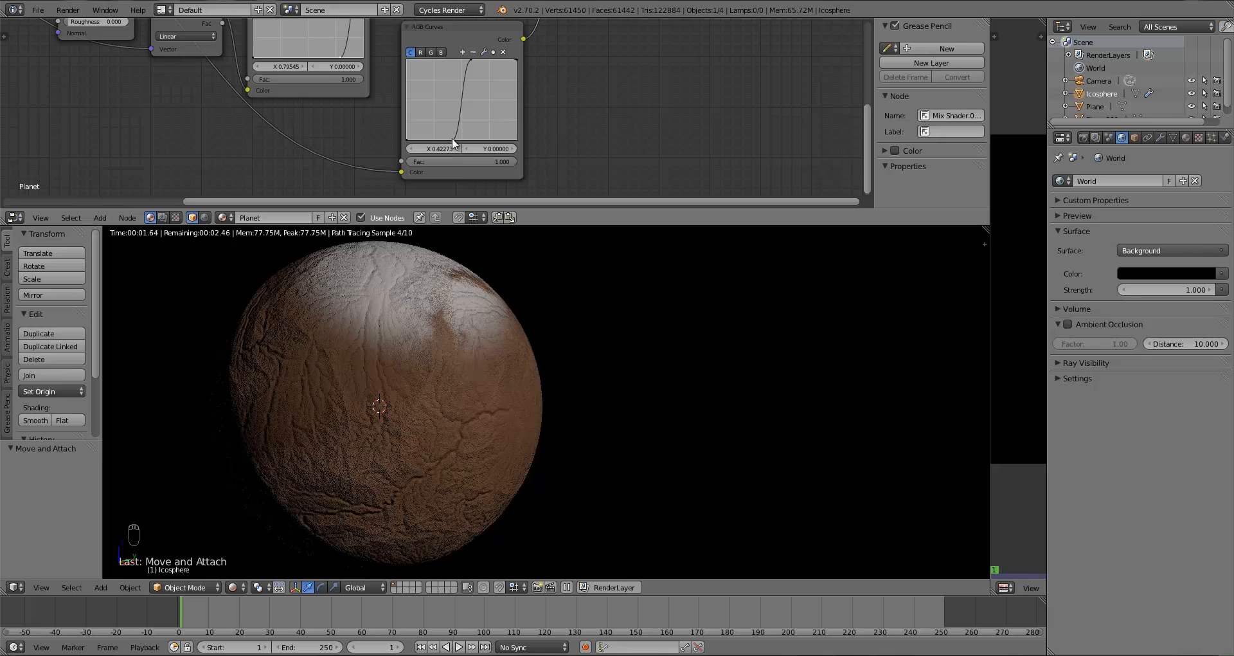
pyautogui.moveTo(453, 137); pyautogui.dragTo(456, 137)
pyautogui.moveTo(473, 59); pyautogui.dragTo(469, 60)
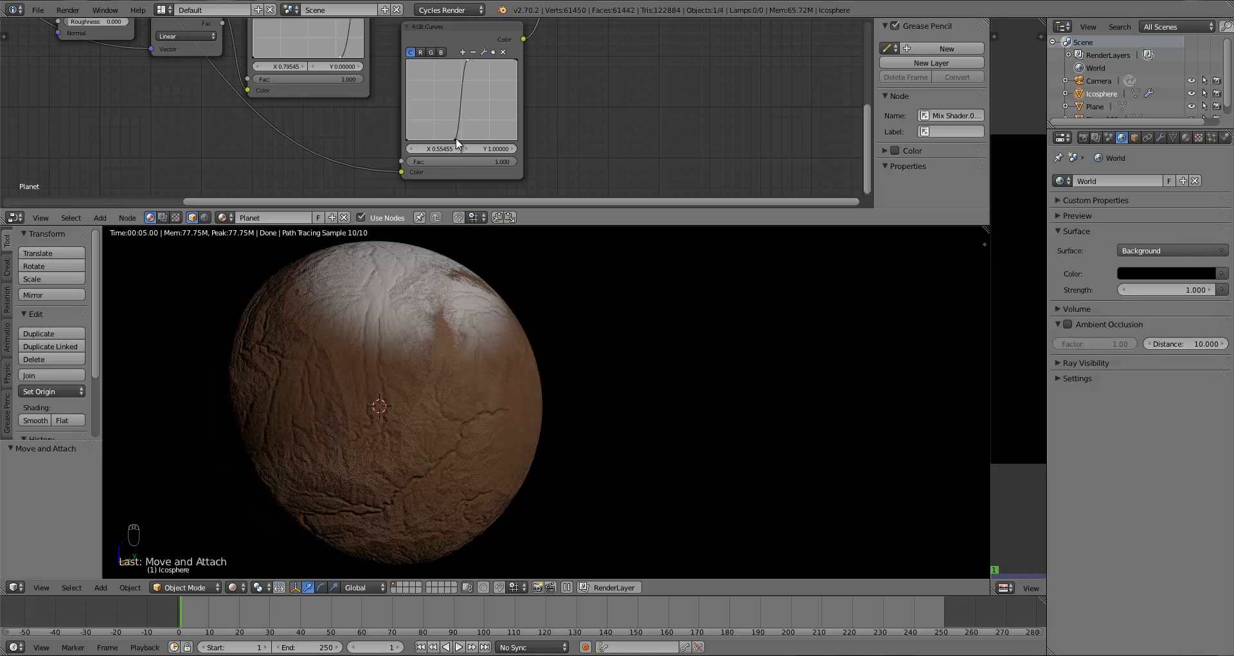
pyautogui.moveTo(455, 139); pyautogui.dragTo(430, 141)
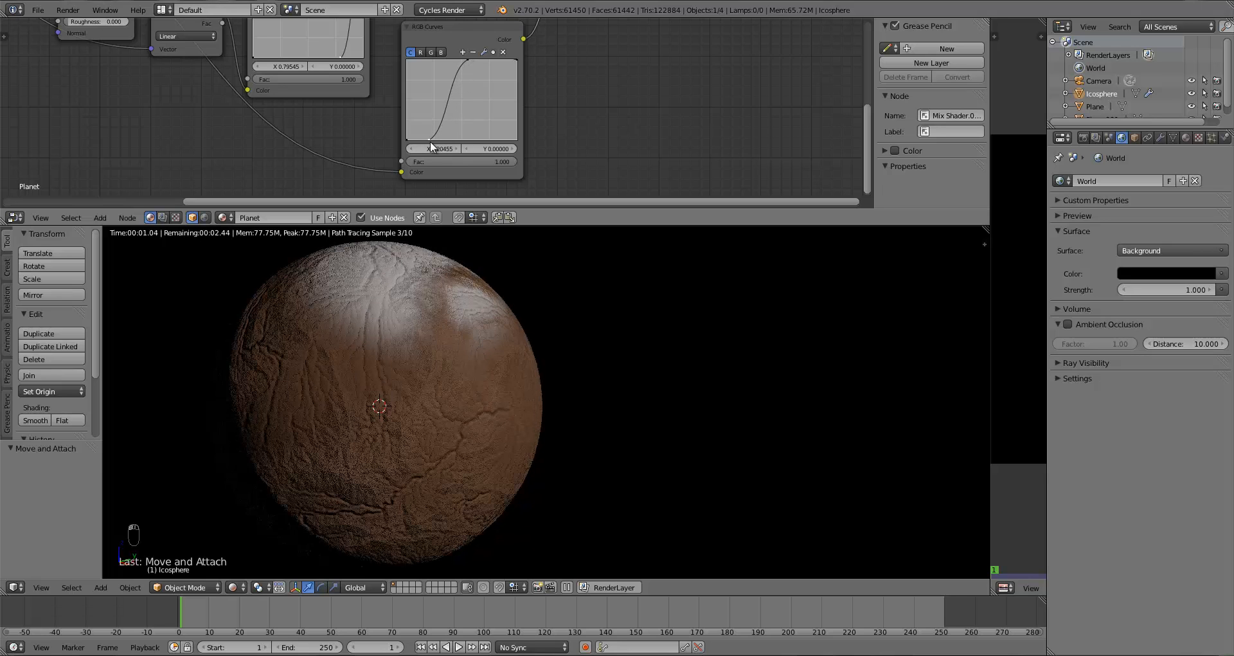
pyautogui.moveTo(467, 61); pyautogui.dragTo(456, 57)
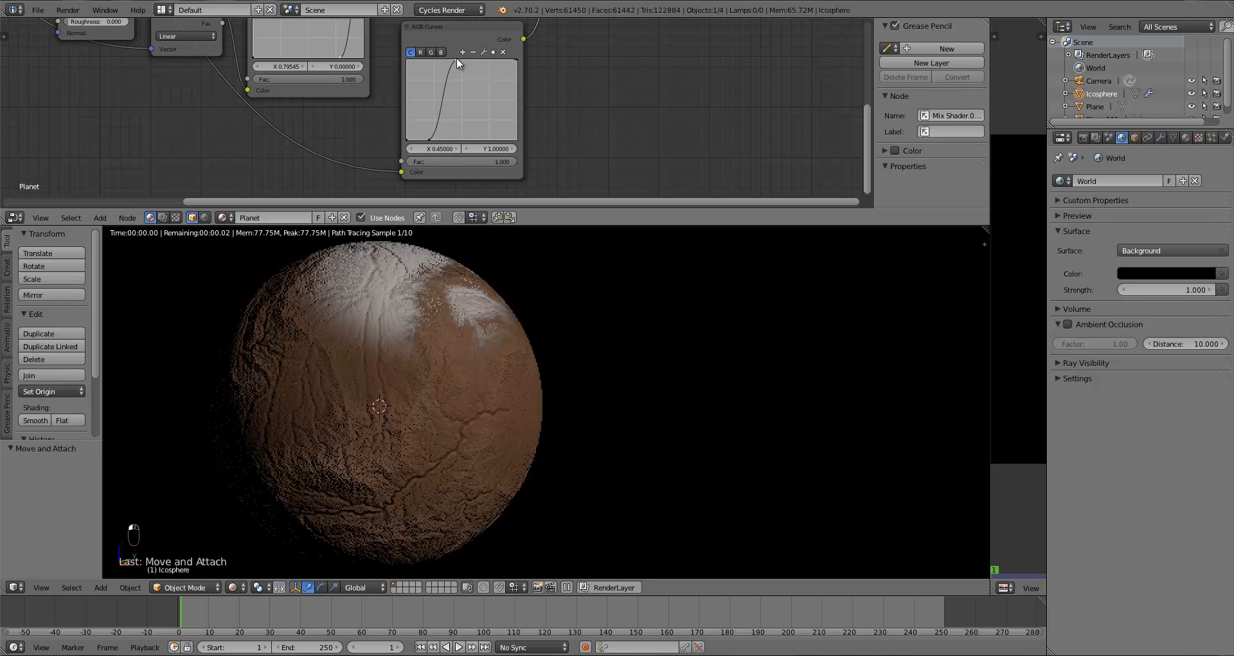
# Step: Refine the lower RGB curve by setting its low point near X 0.19, Y 0 and its high point at X 0.55, Y 1
pyautogui.moveTo(430, 140); pyautogui.dragTo(424, 140)
pyautogui.click(419, 140)
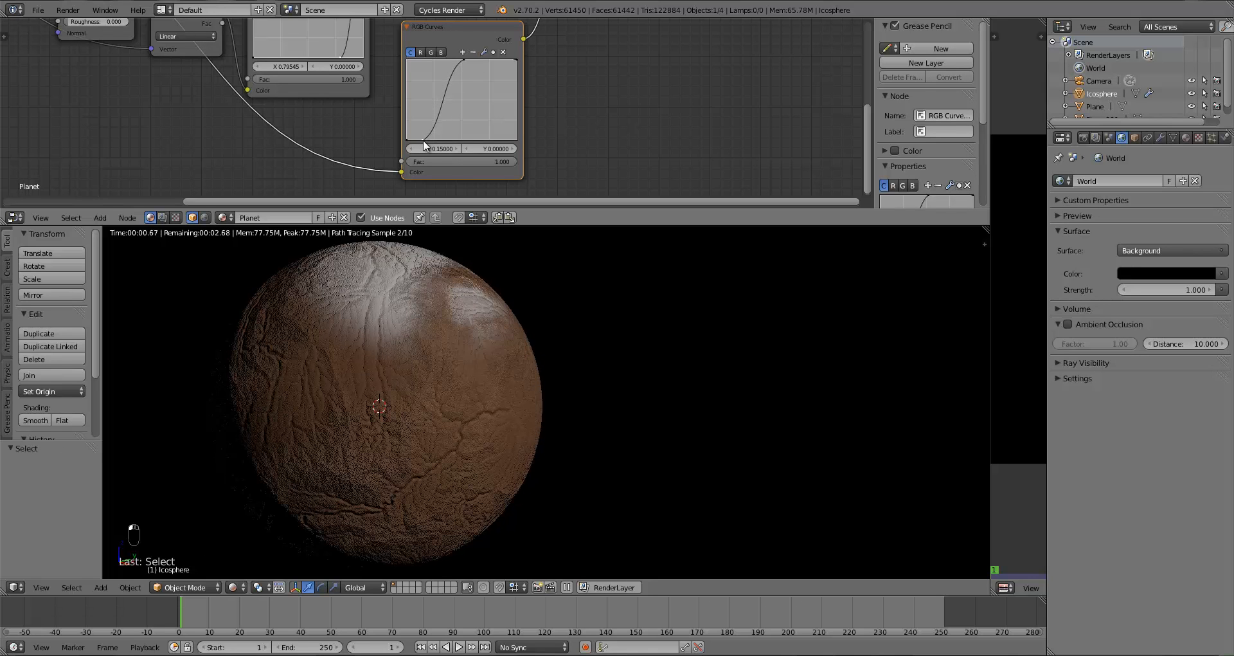
pyautogui.moveTo(461, 61); pyautogui.dragTo(464, 58)
pyautogui.moveTo(465, 59); pyautogui.dragTo(468, 58)
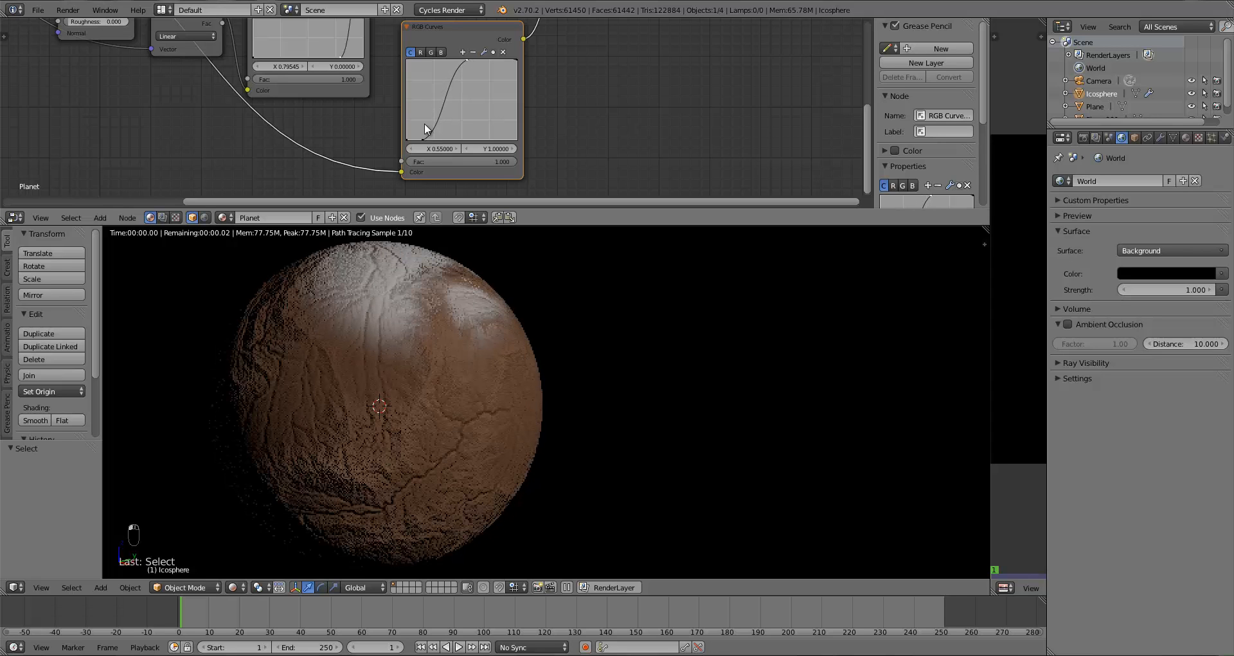
pyautogui.moveTo(424, 138); pyautogui.dragTo(427, 139)
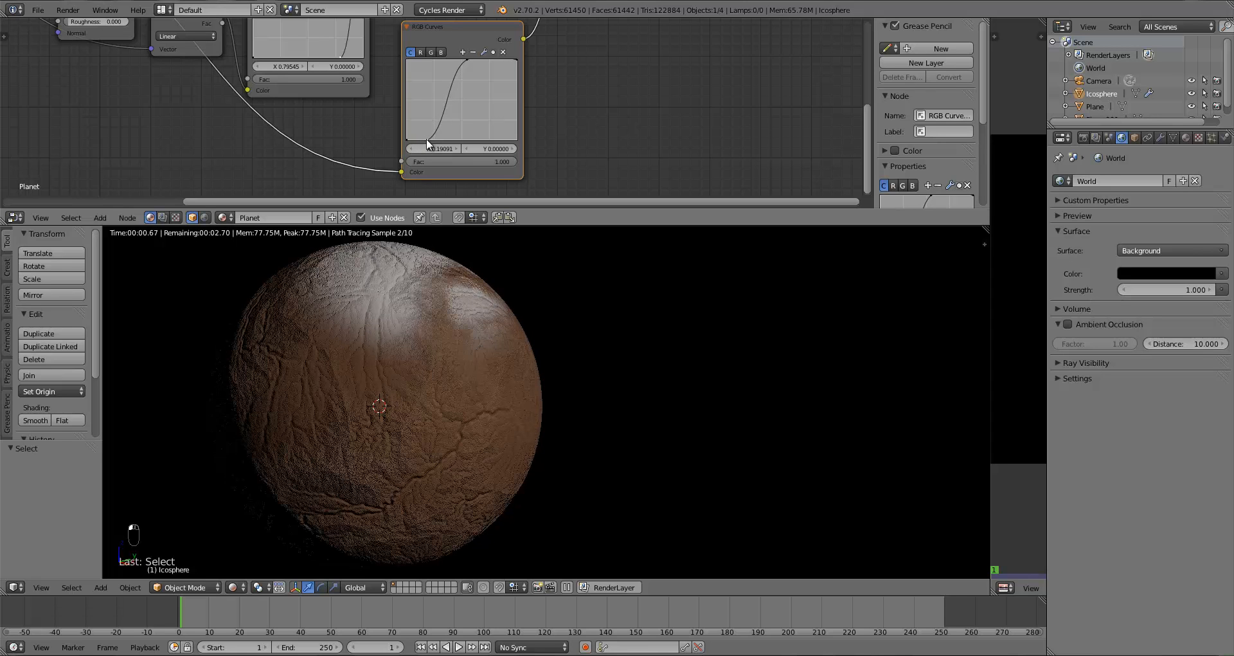
# Step: Examine the planet's polar cap through the camera at different zoom levels, and review the whole material node tree
pyautogui.press('KP_0')
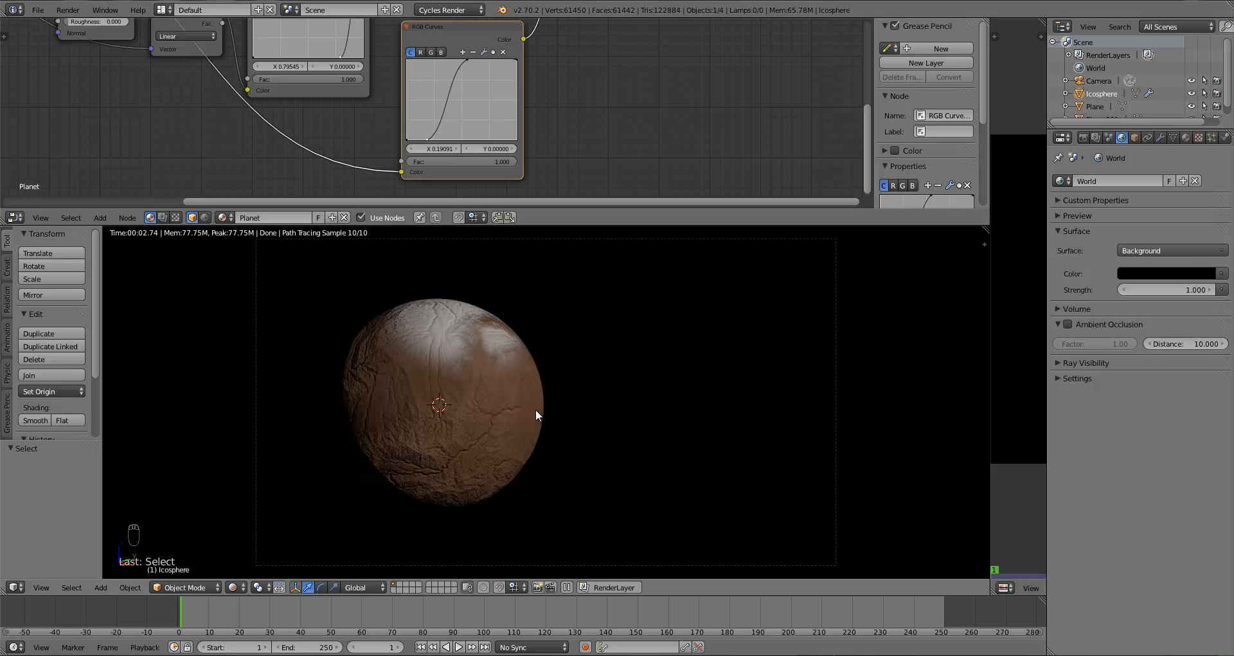
pyautogui.scroll(3, 514, 396)
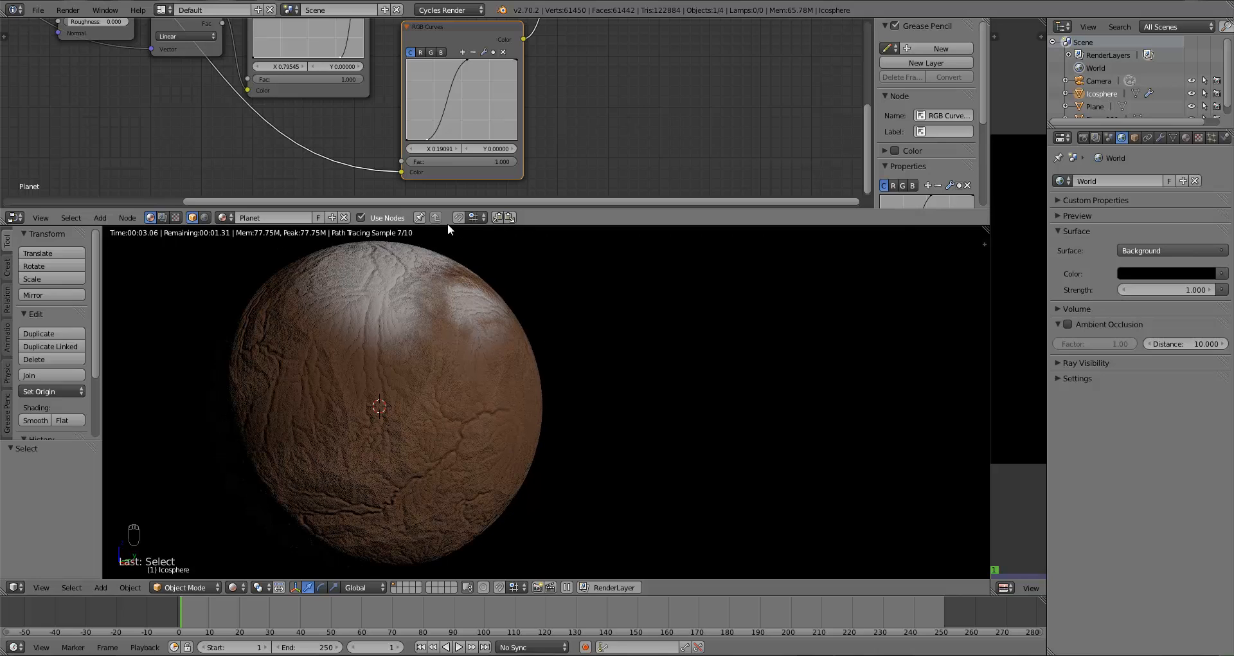
pyautogui.scroll(-3, 441, 322)
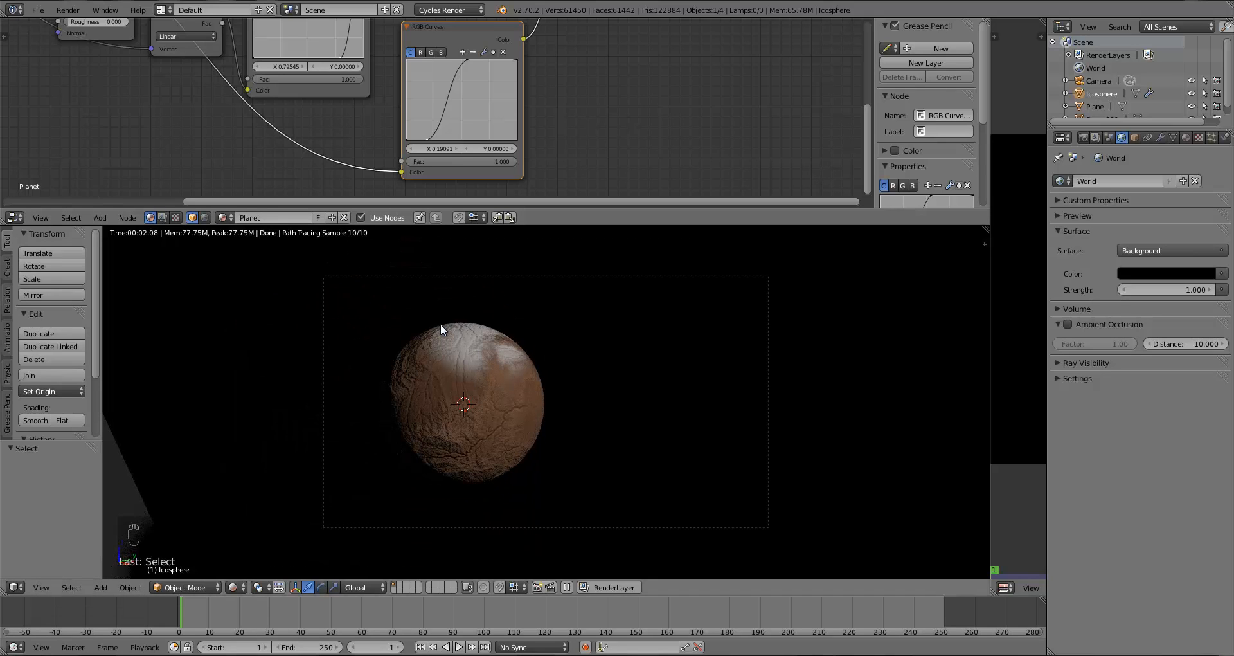
pyautogui.scroll(2, 436, 337)
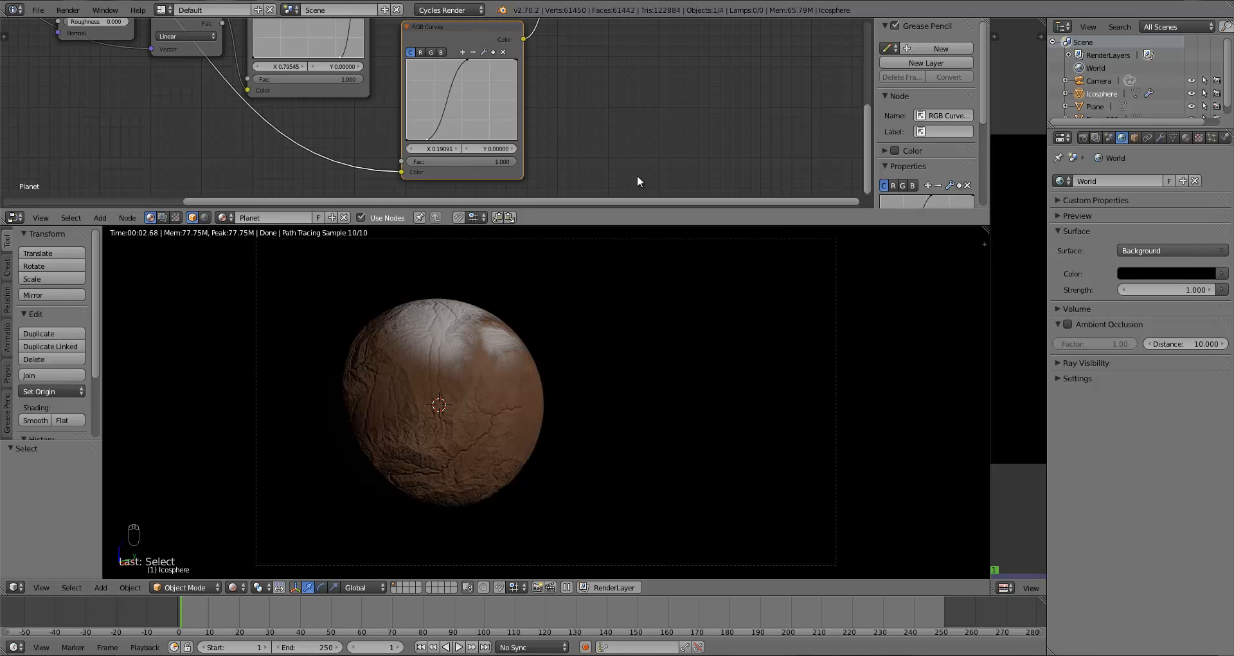
pyautogui.scroll(-2, 581, 170)
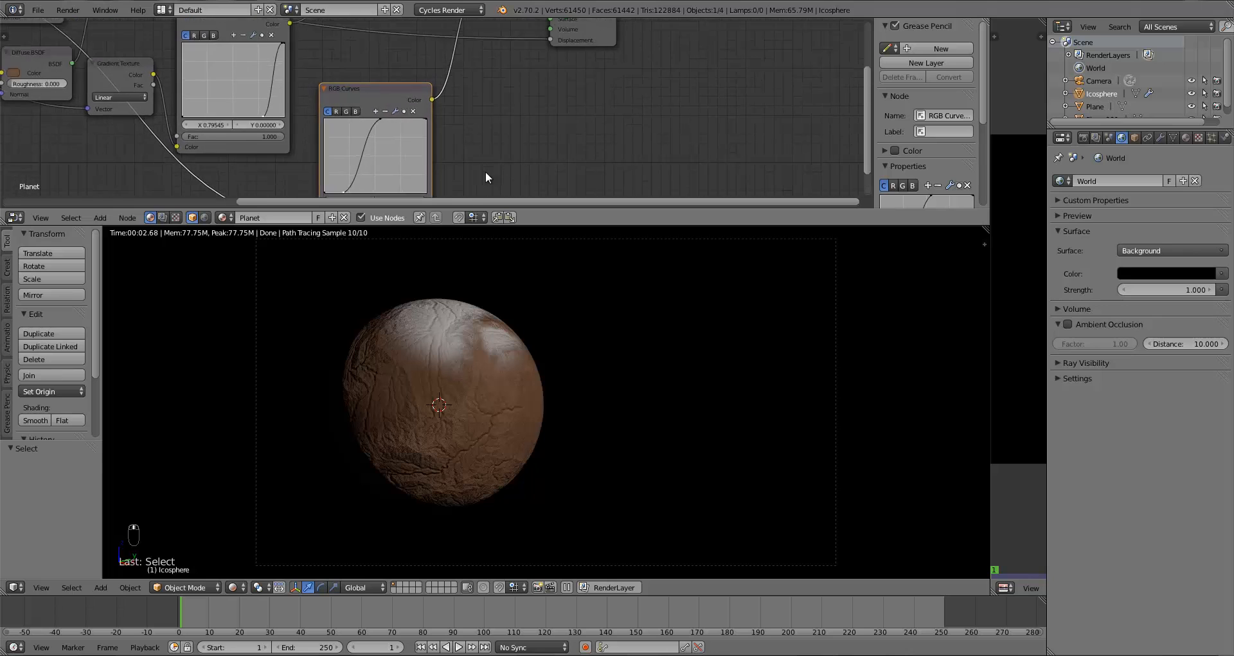
pyautogui.scroll(-4, 581, 138)
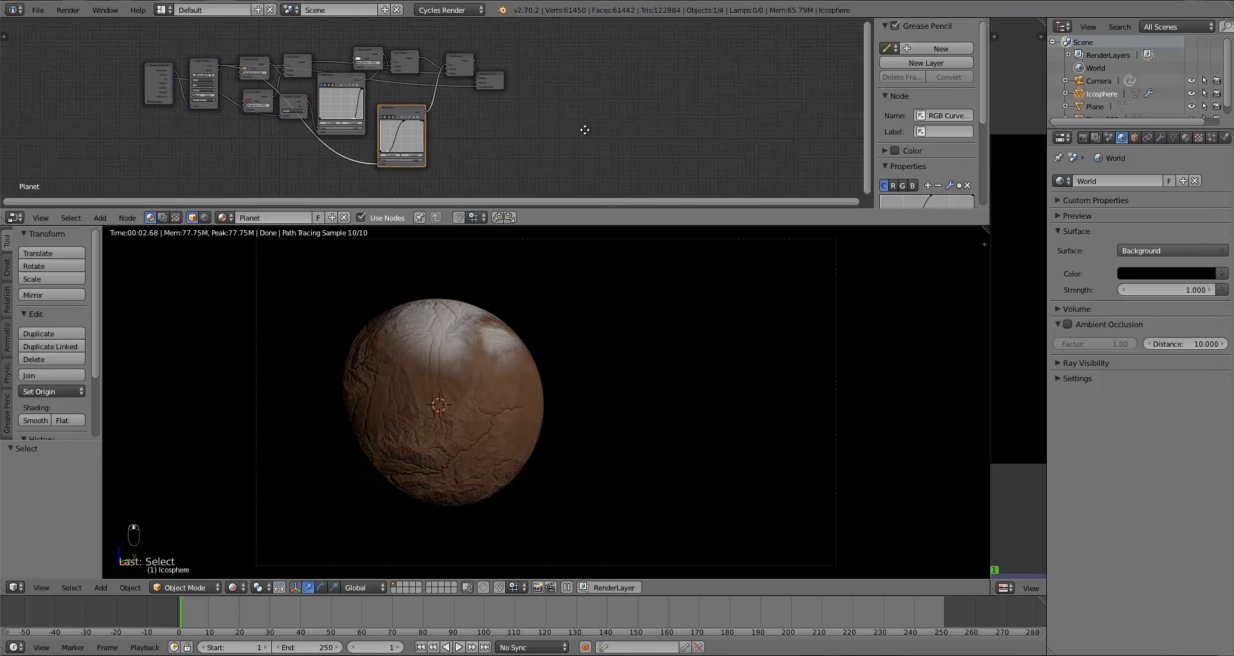
pyautogui.scroll(2, 577, 142)
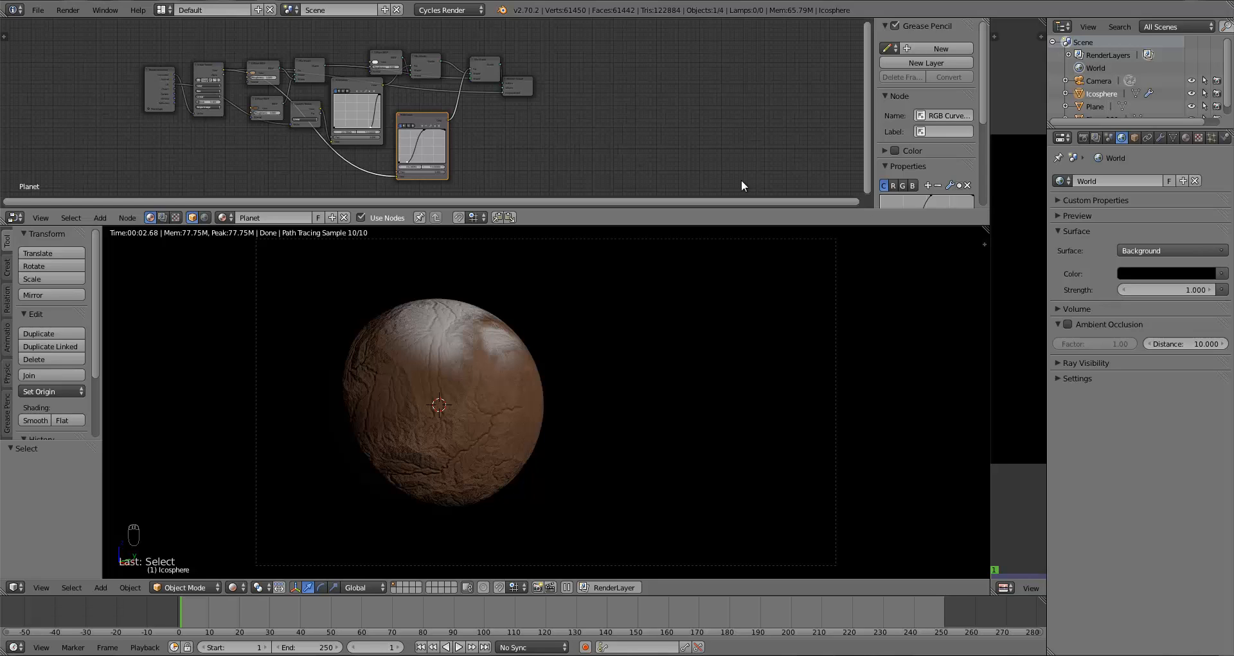
# Step: Expand the 3D view over the node editor area and switch it from rendered to solid shading
pyautogui.moveTo(980, 236); pyautogui.dragTo(1010, 27)
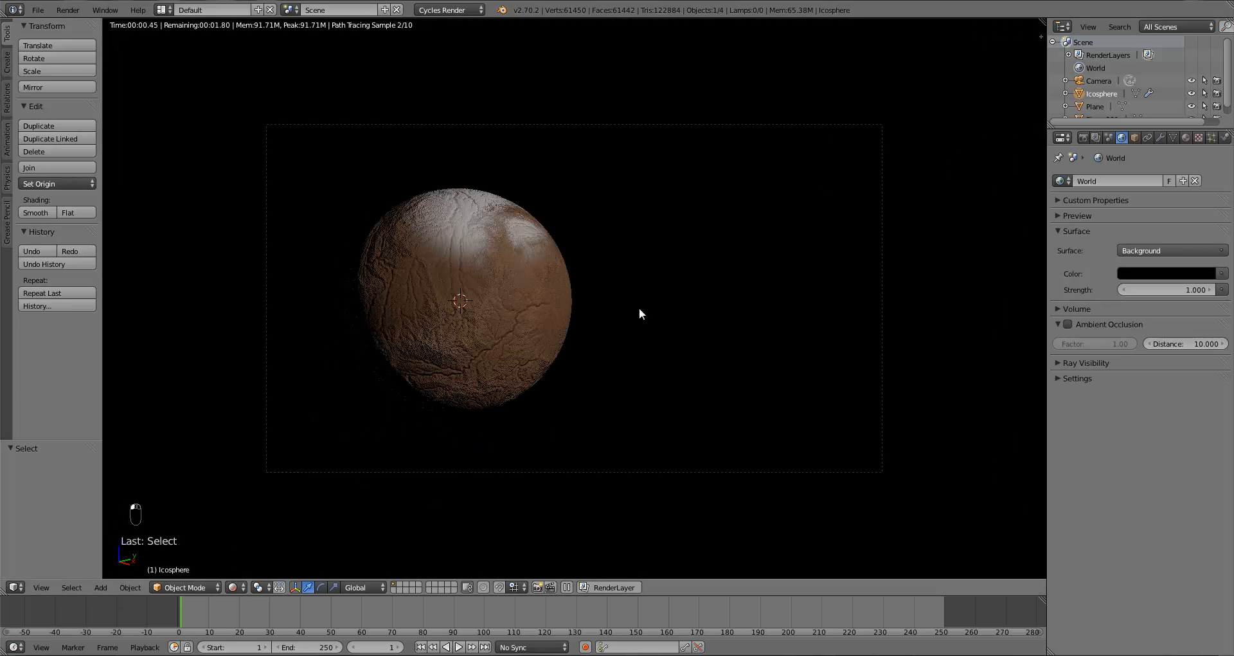
pyautogui.press('z')
pyautogui.press('z')
pyautogui.press('z')
pyautogui.scroll(3, 639, 320)
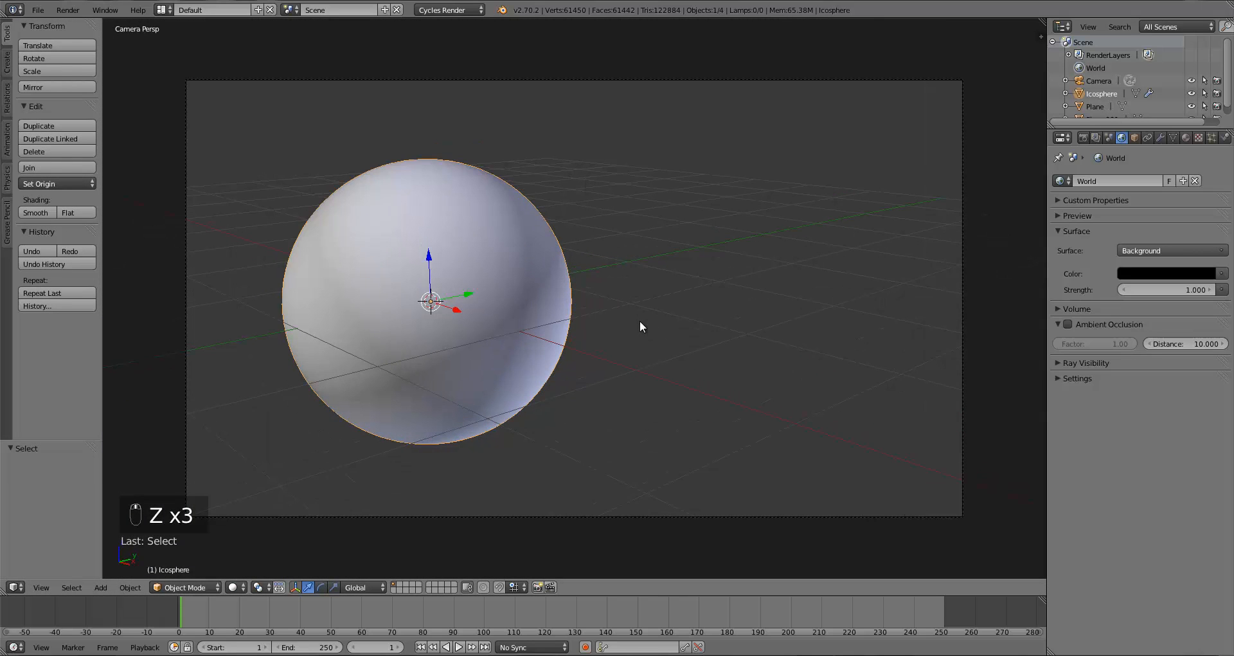
# Step: Duplicate the planet sphere in place and scale the copy up by 1.006
pyautogui.press('a')
pyautogui.rightClick(570, 278)
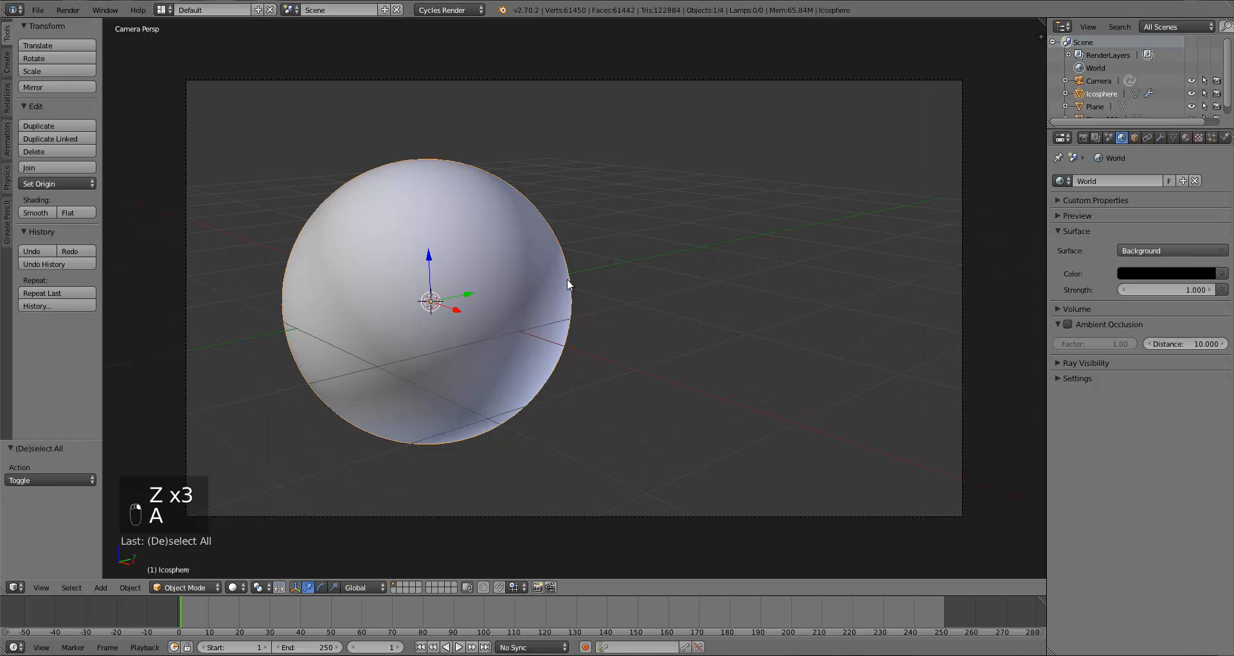
pyautogui.hotkey('shift', 'd')
pyautogui.rightClick(536, 323)
pyautogui.press('s')
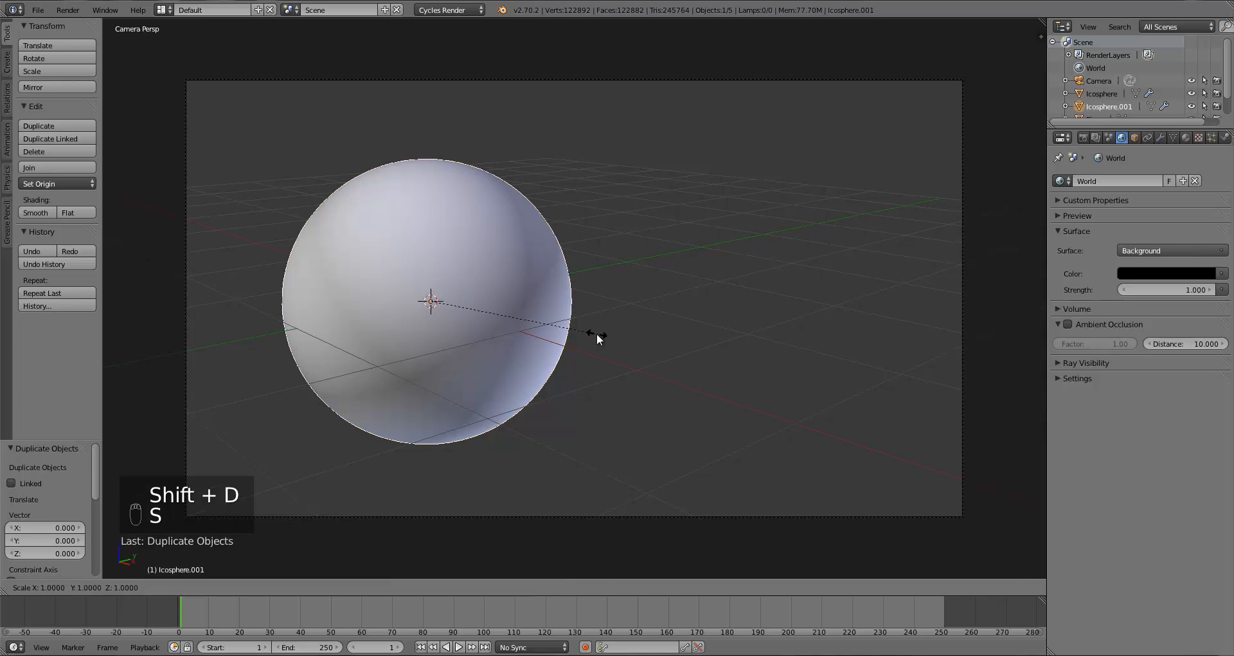
pyautogui.click(607, 334)
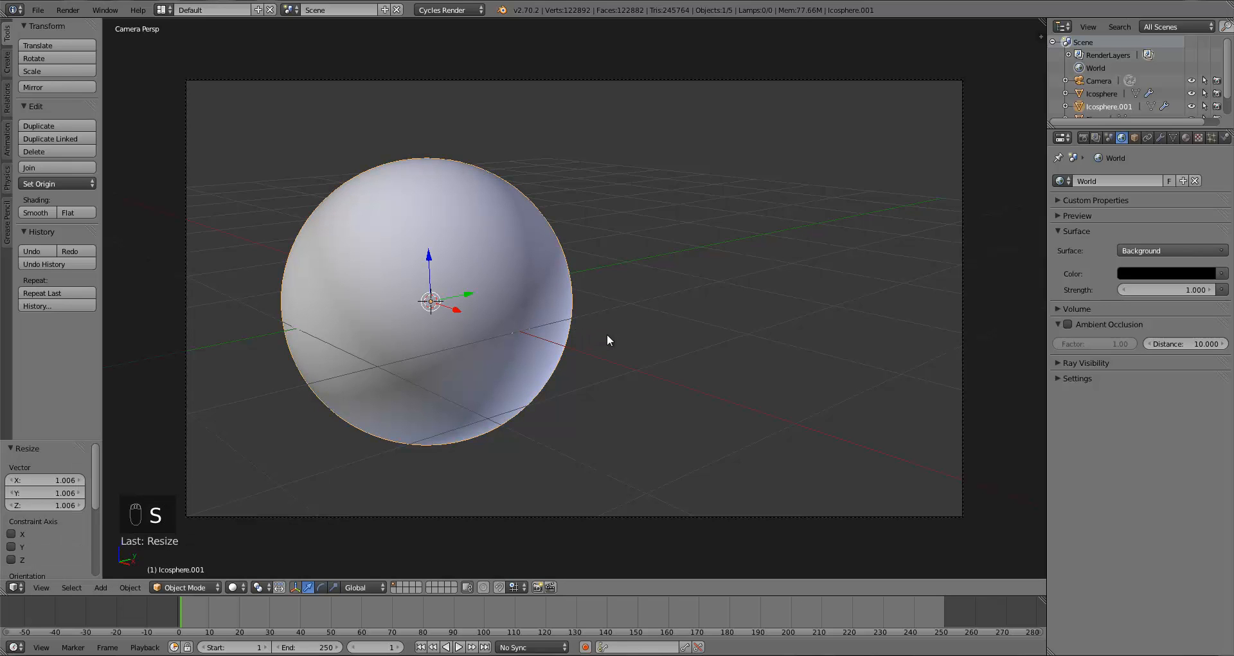
# Step: Extrude the duplicated sphere's whole mesh in place and scale the extruded shell up by about 1.01
pyautogui.press('Tab')
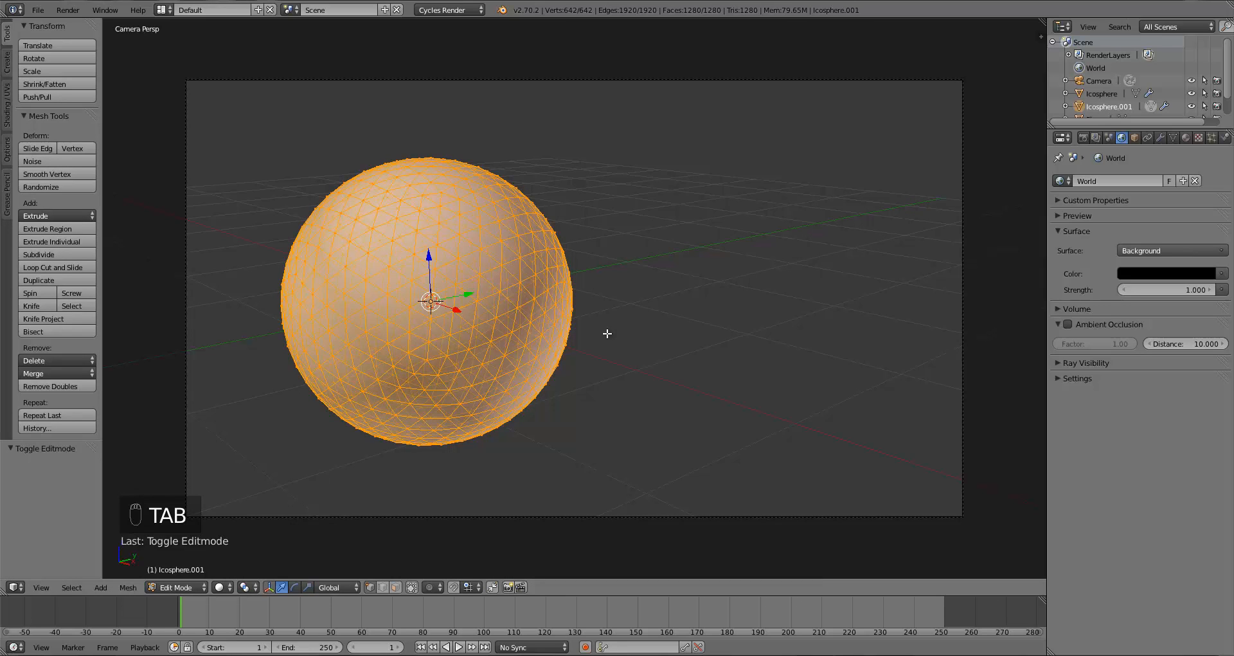
pyautogui.press('e')
pyautogui.rightClick(607, 333)
pyautogui.press('s')
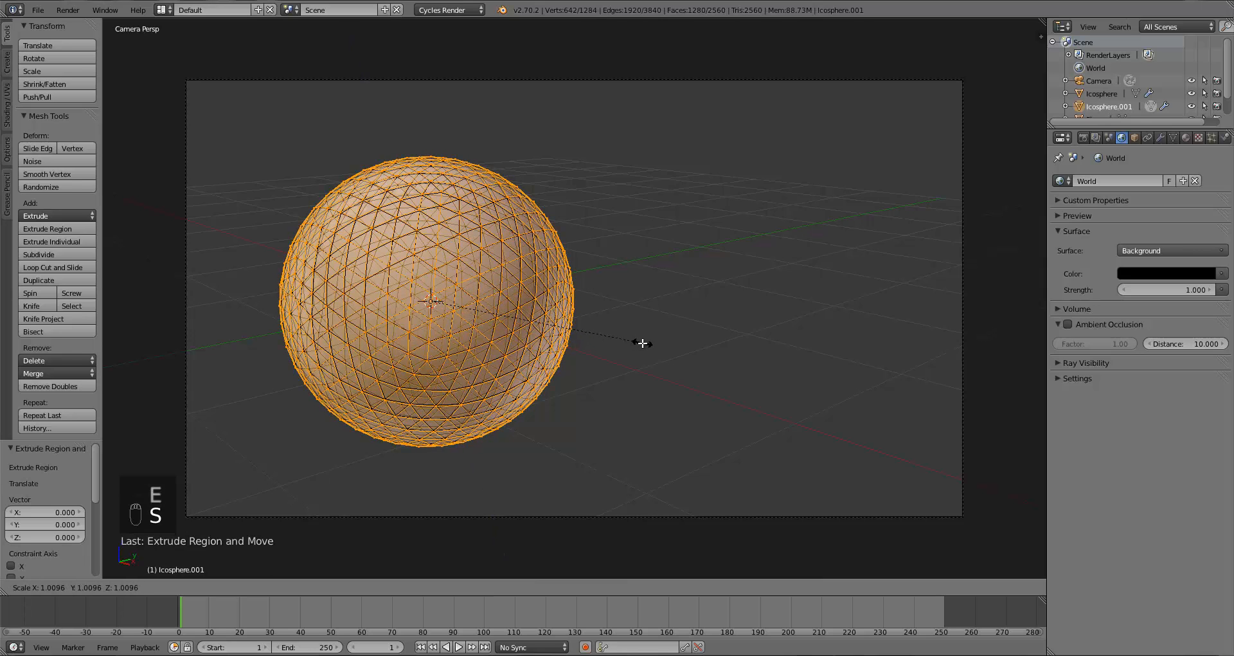
pyautogui.click(644, 344)
pyautogui.press('a')
pyautogui.press('Tab')
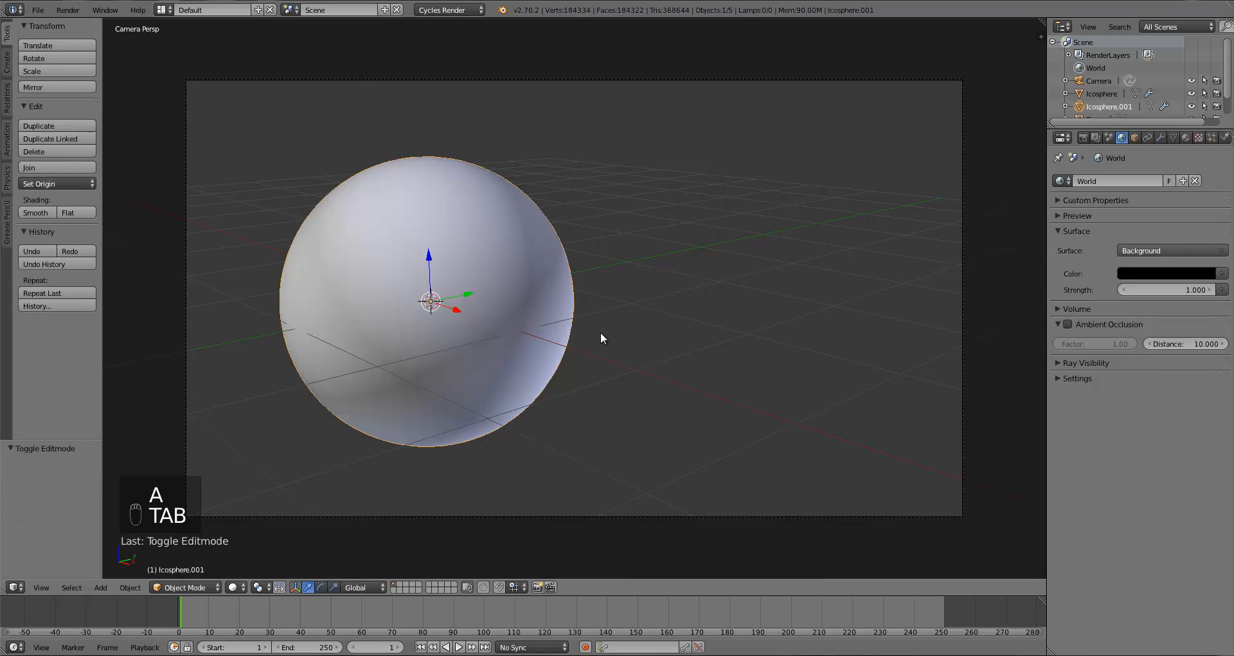
# Step: Save the Blender file as Planet in the Blender folder
pyautogui.scroll(2, 600, 332)
pyautogui.scroll(-1, 585, 333)
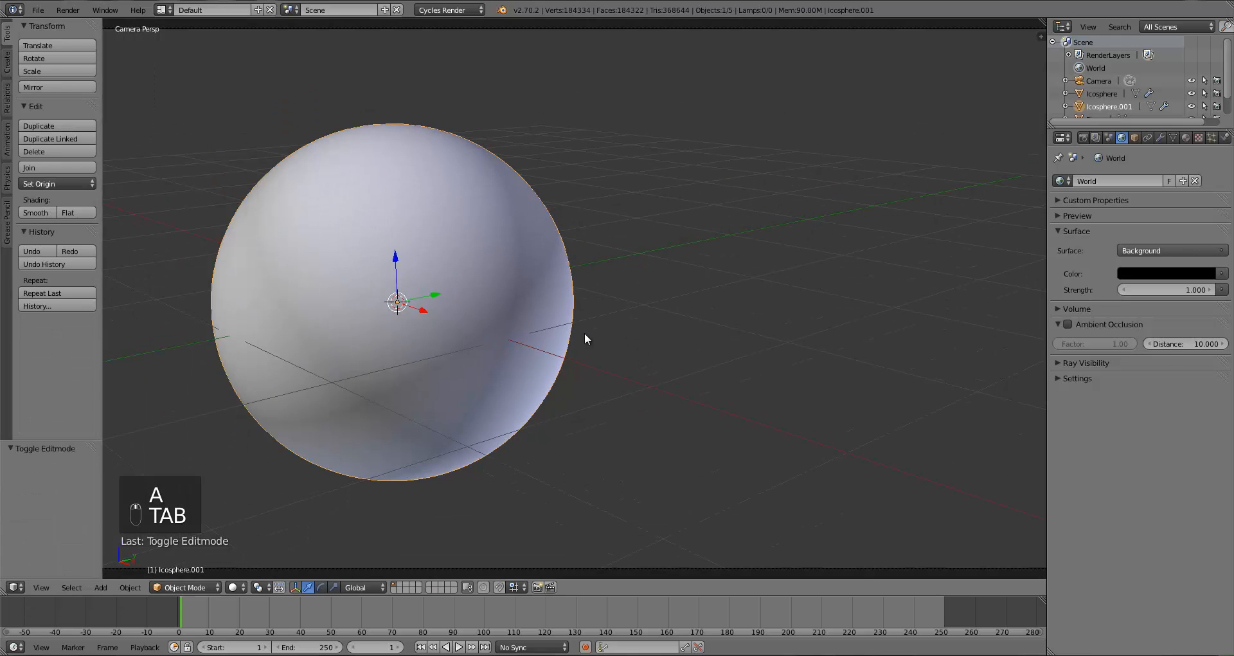
pyautogui.hotkey('ctrl', 'shift', 's')
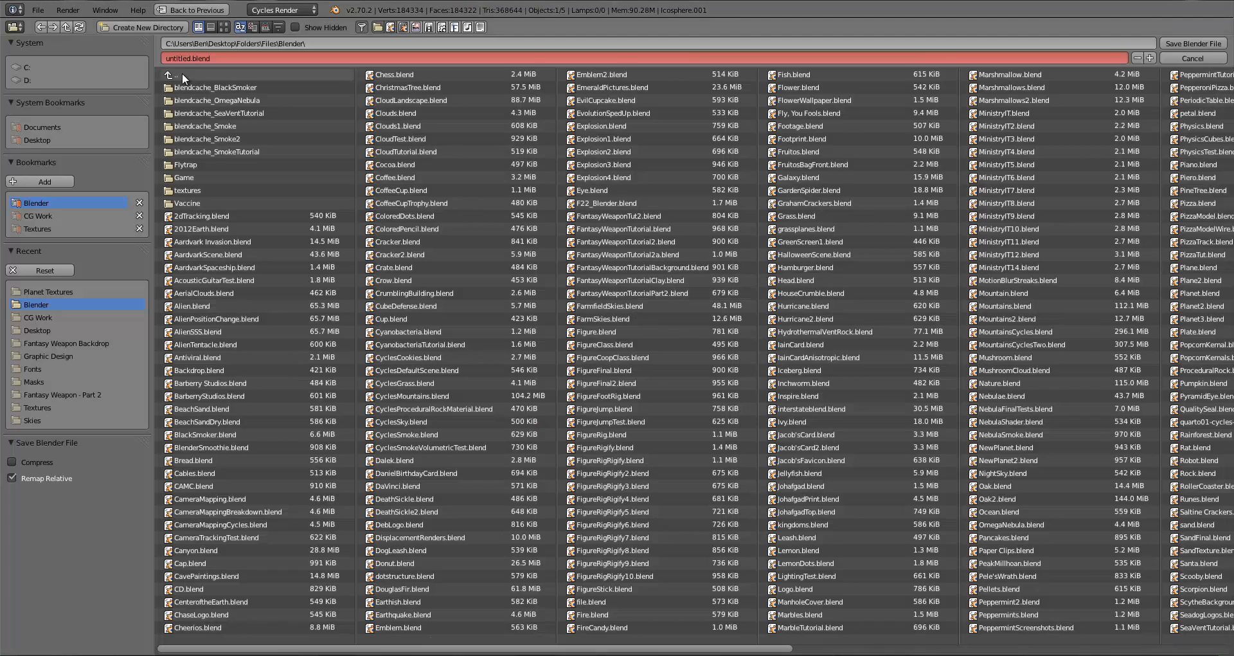
pyautogui.write('Planet')
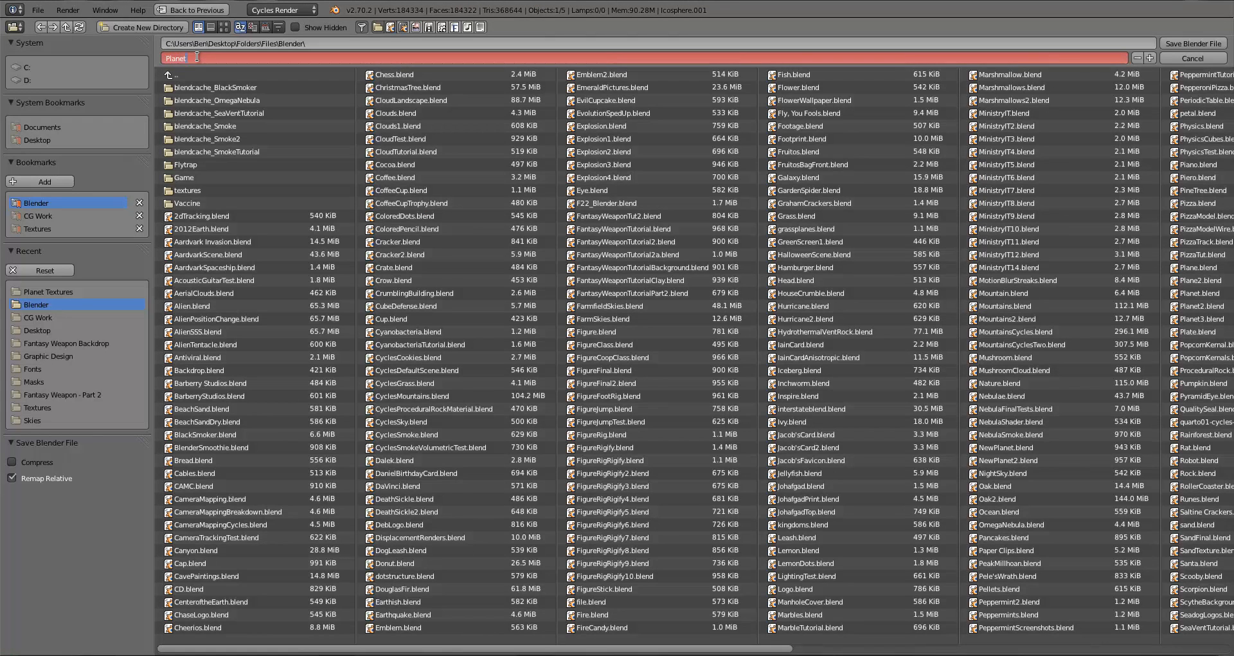
pyautogui.press('Return')
pyautogui.press('Return')
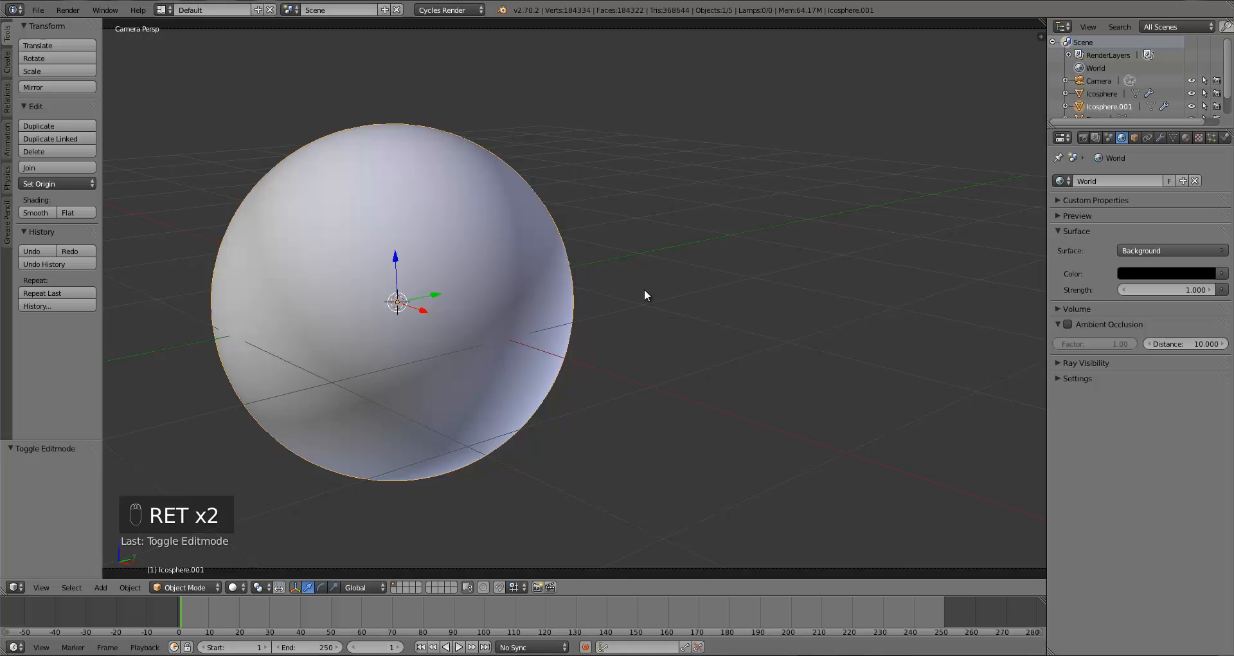
# Step: Split the 3D view horizontally and turn the upper half into a node editor showing the whole node tree
pyautogui.moveTo(1042, 29); pyautogui.dragTo(975, 315)
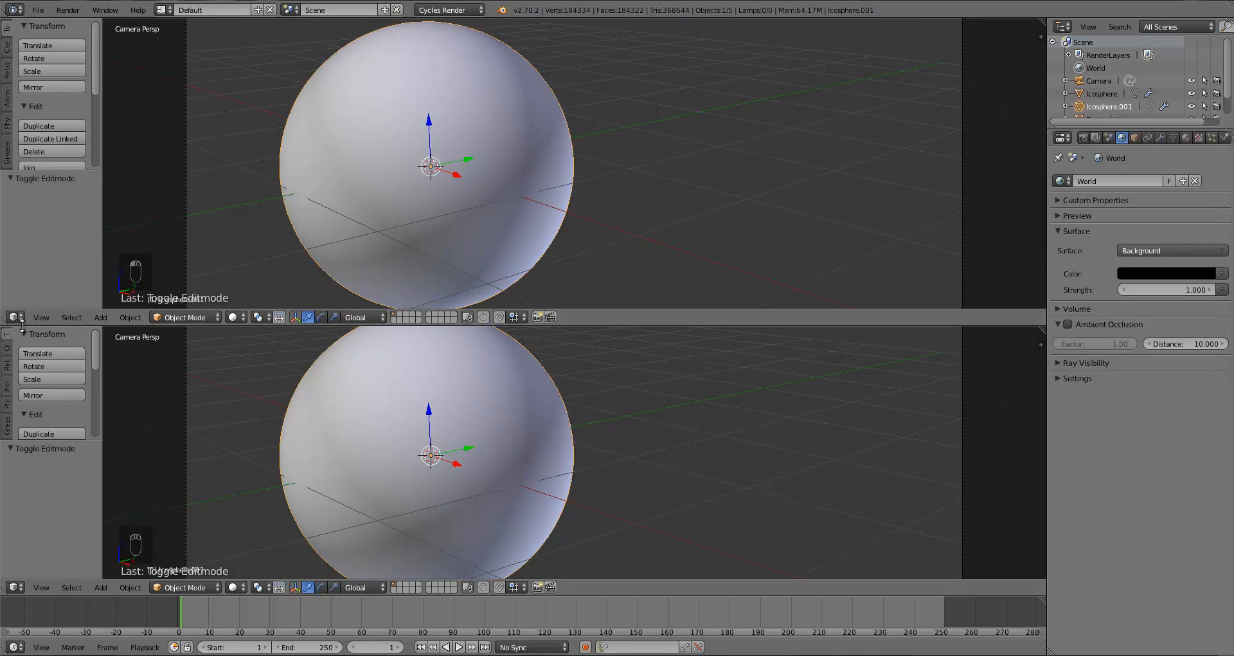
pyautogui.click(16, 317)
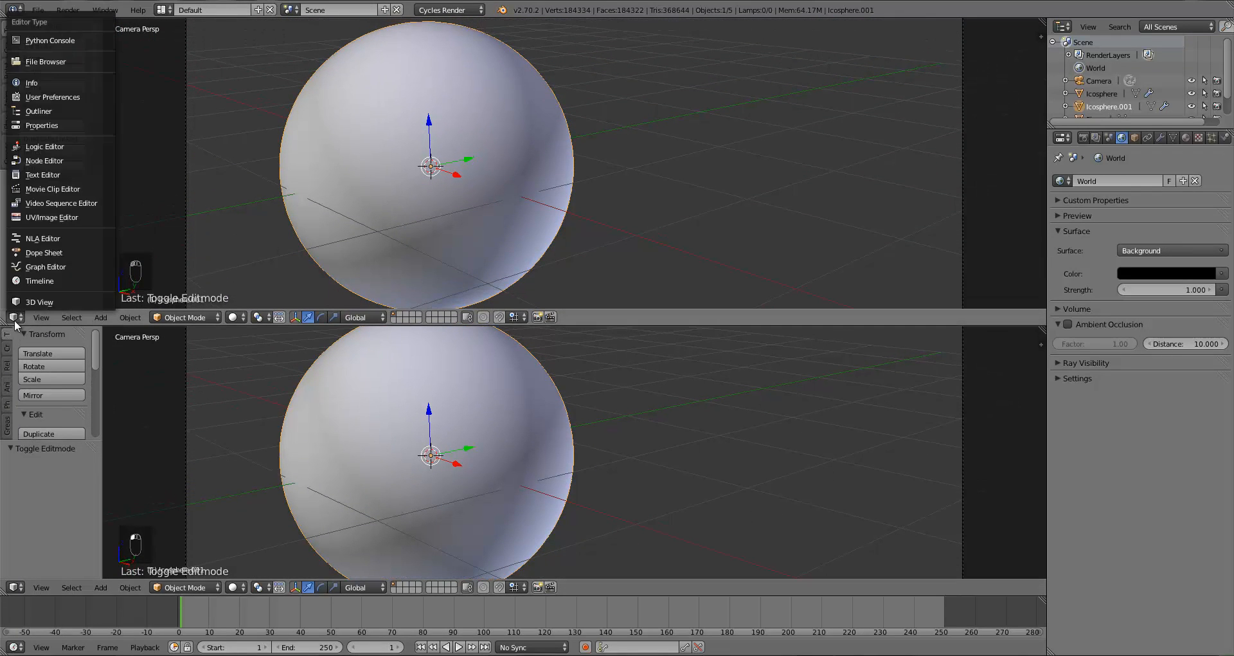
pyautogui.click(31, 161)
pyautogui.press('Home')
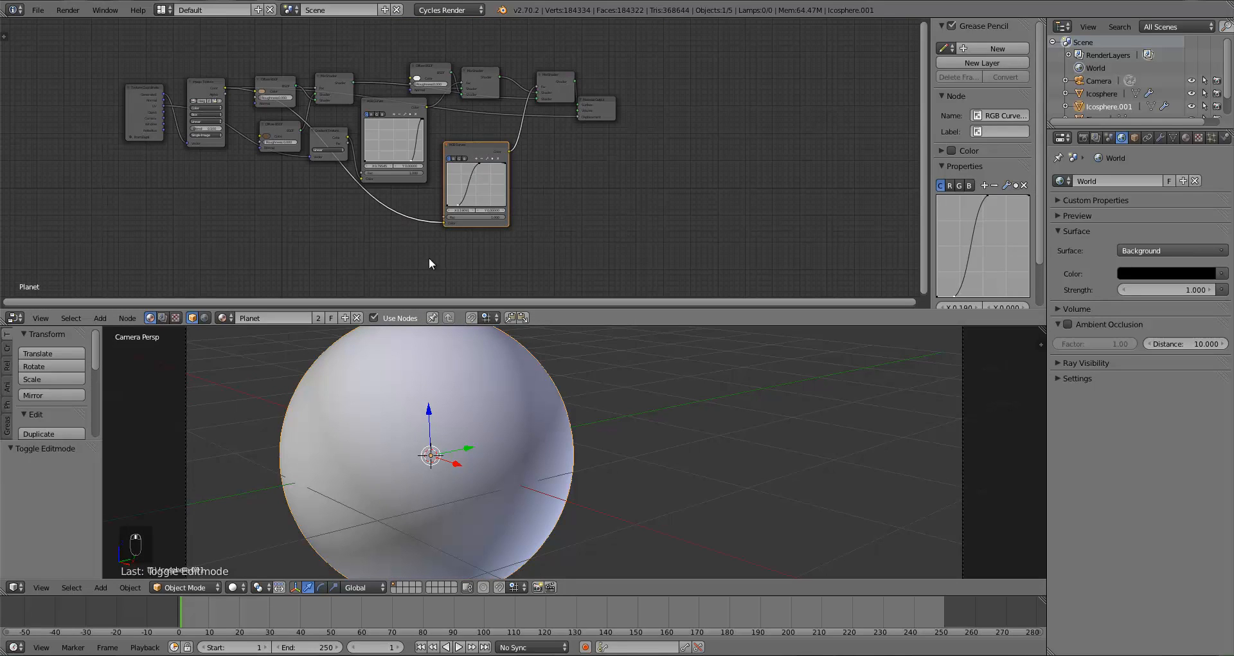
# Step: Make the outer sphere's material a separate copy and name it Clouds
pyautogui.click(318, 319)
pyautogui.write('Clouds')
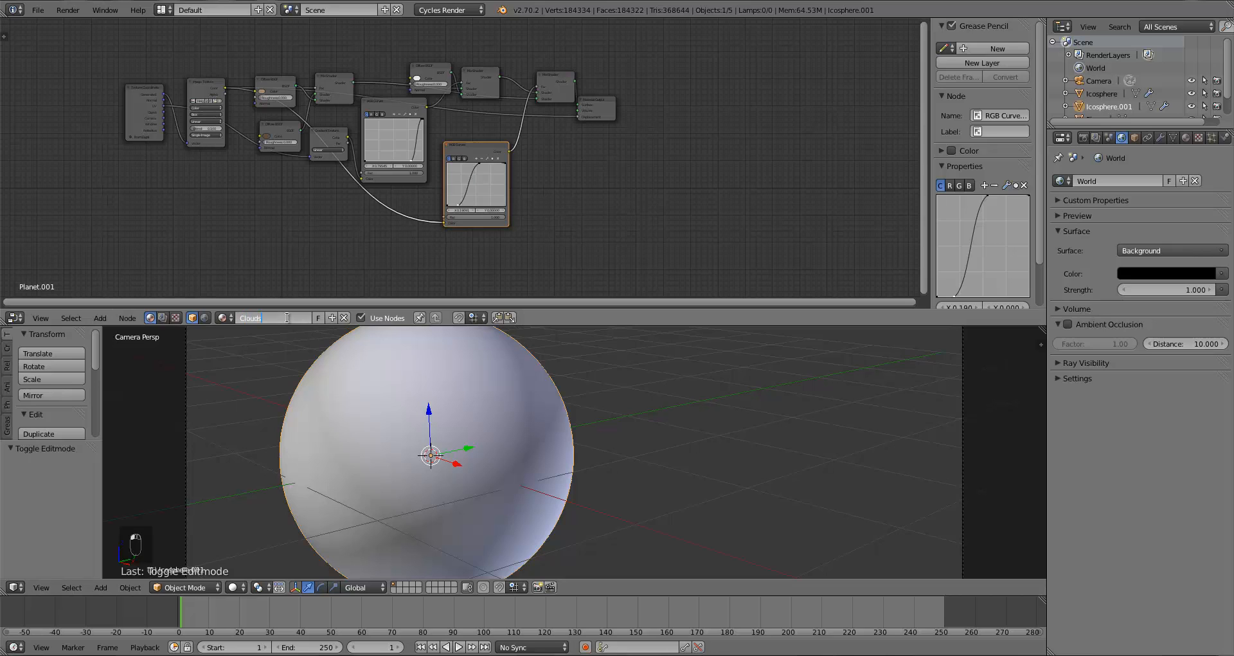
pyautogui.press('Return')
# Step: Delete every node of the Clouds material except the Material Output
pyautogui.scroll(1, 621, 168)
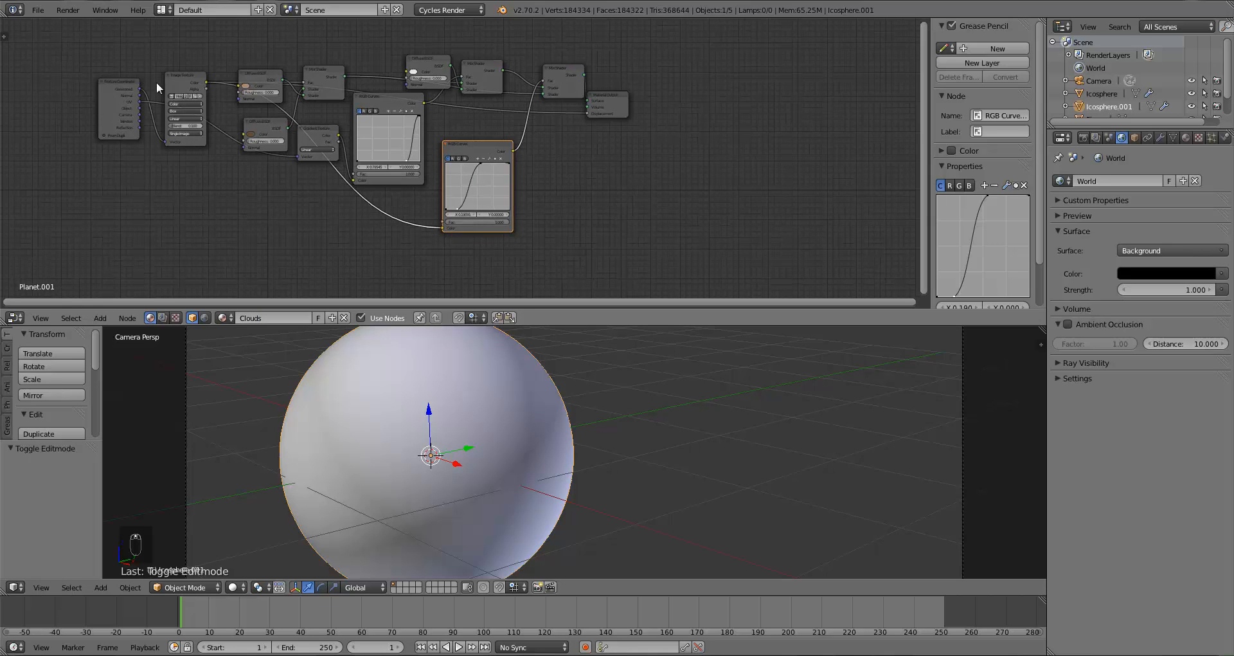
pyautogui.press('a')
pyautogui.press('b')
pyautogui.moveTo(83, 51); pyautogui.dragTo(538, 239)
pyautogui.press('x')
pyautogui.moveTo(622, 113); pyautogui.dragTo(623, 129)
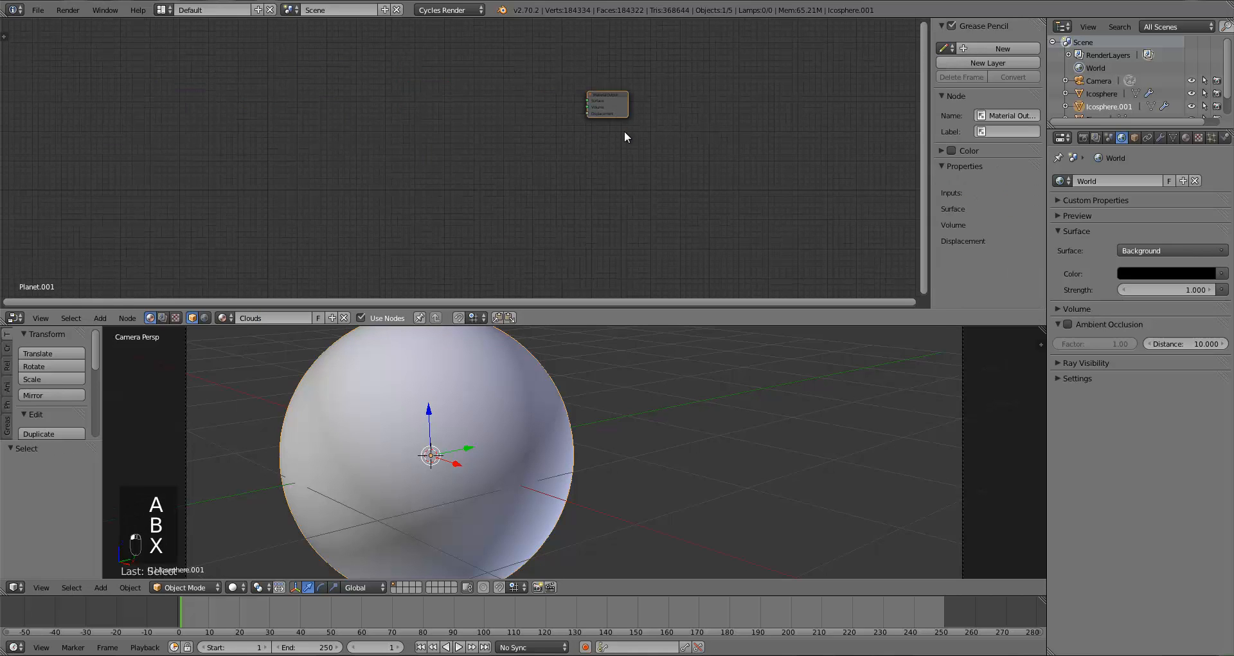
pyautogui.scroll(2, 564, 216)
pyautogui.moveTo(536, 225); pyautogui.dragTo(437, 289, button='middle')
pyautogui.scroll(1, 479, 264)
pyautogui.scroll(1, 667, 167)
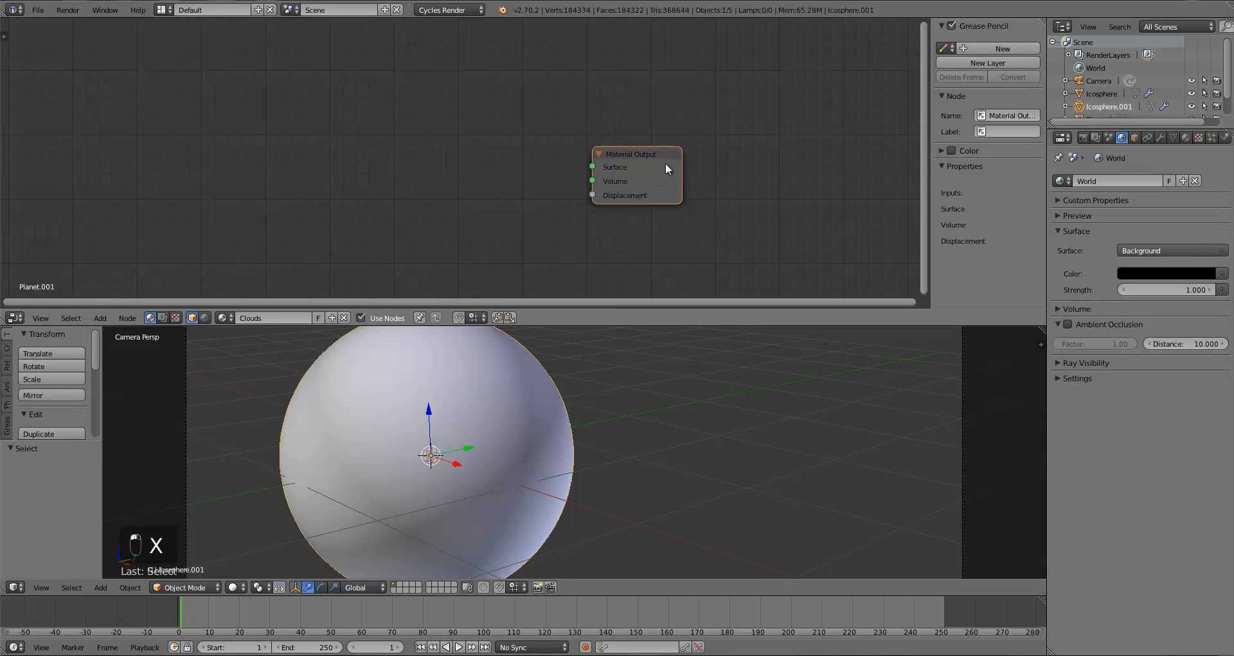
# Step: Add a Mix Shader beside the Material Output and connect its shader output to the Surface input
pyautogui.press('a')
pyautogui.hotkey('shift', 'a')
pyautogui.moveTo(334, 131)
pyautogui.click(388, 129)
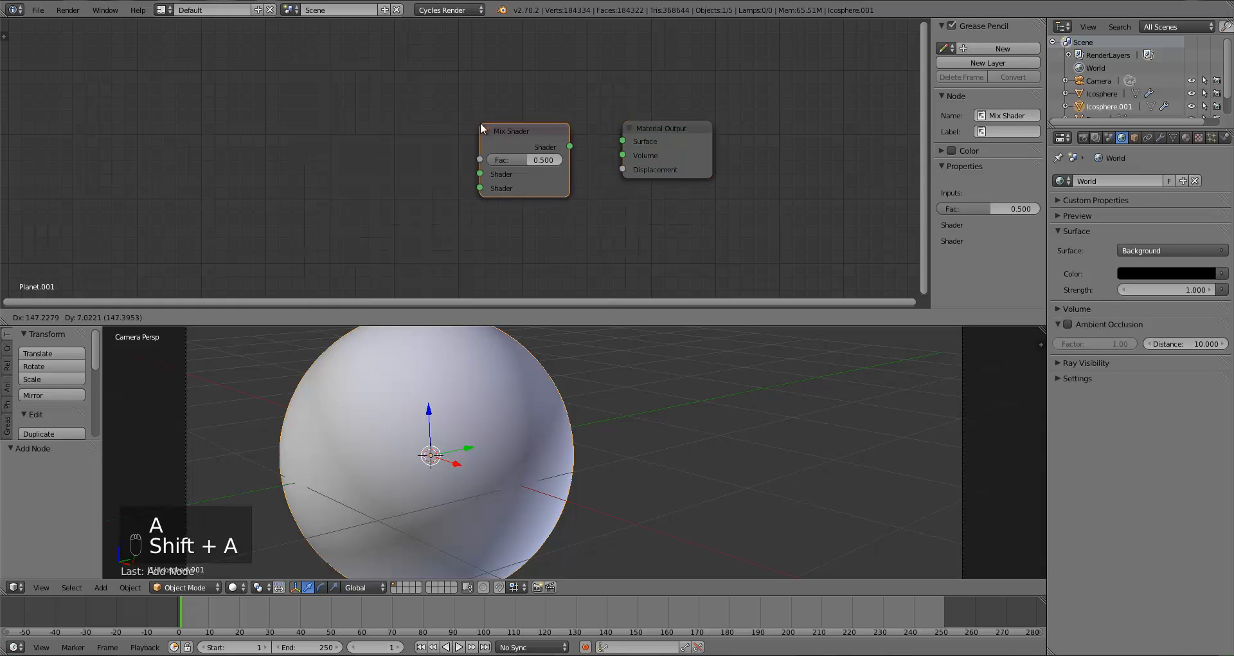
pyautogui.click(481, 126)
pyautogui.moveTo(569, 149); pyautogui.dragTo(622, 140)
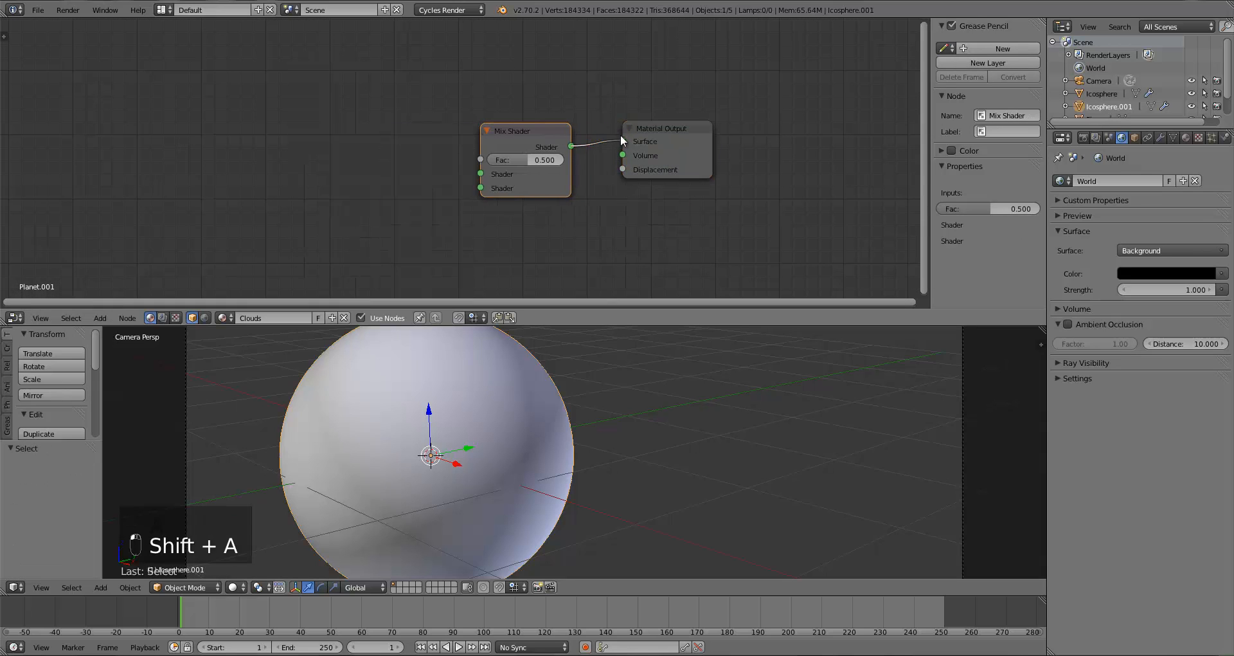
pyautogui.moveTo(500, 144); pyautogui.dragTo(505, 120)
# Step: Add a Diffuse BSDF and connect it to the Mix Shader's first shader input, placing it above and before the mix
pyautogui.press('a')
pyautogui.hotkey('shift', 'a')
pyautogui.moveTo(377, 117)
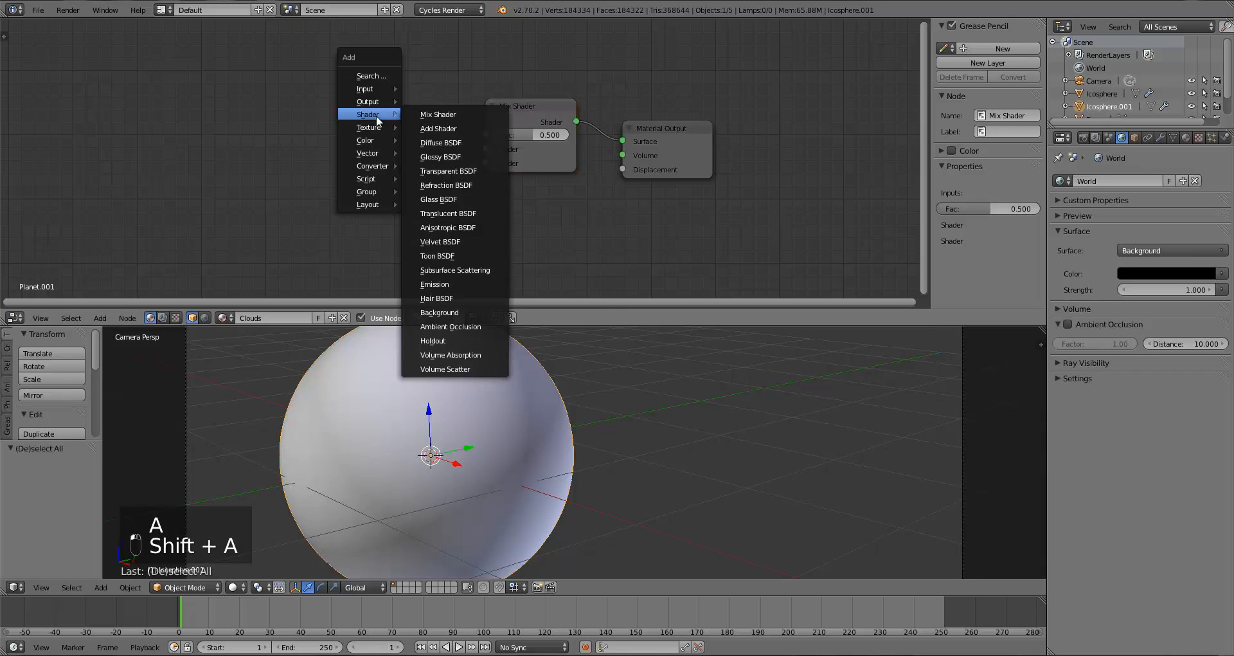
pyautogui.click(440, 143)
pyautogui.click(313, 102)
pyautogui.moveTo(410, 125); pyautogui.dragTo(486, 147)
pyautogui.moveTo(363, 108); pyautogui.dragTo(347, 72)
# Step: Add a Transparent BSDF below the Diffuse BSDF, connect it to the Mix Shader's second shader input and realign the diffuse node
pyautogui.press('a')
pyautogui.hotkey('shift', 'a')
pyautogui.moveTo(349, 147)
pyautogui.click(400, 207)
pyautogui.click(345, 189)
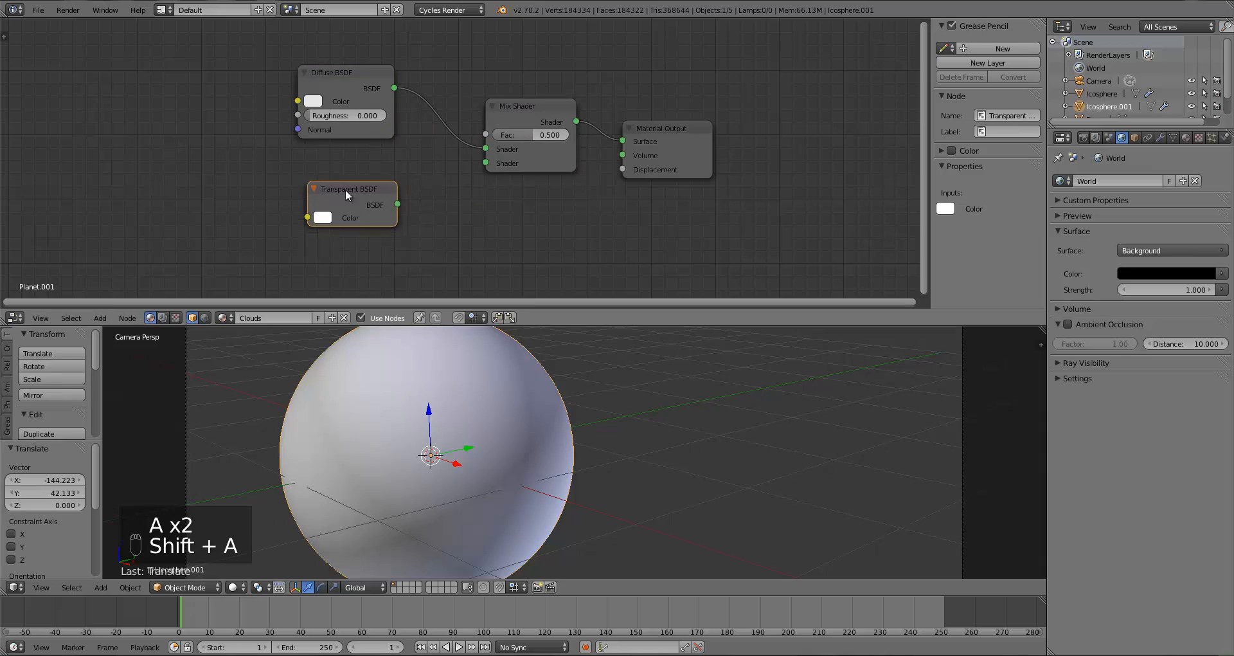
pyautogui.moveTo(397, 204); pyautogui.dragTo(487, 163)
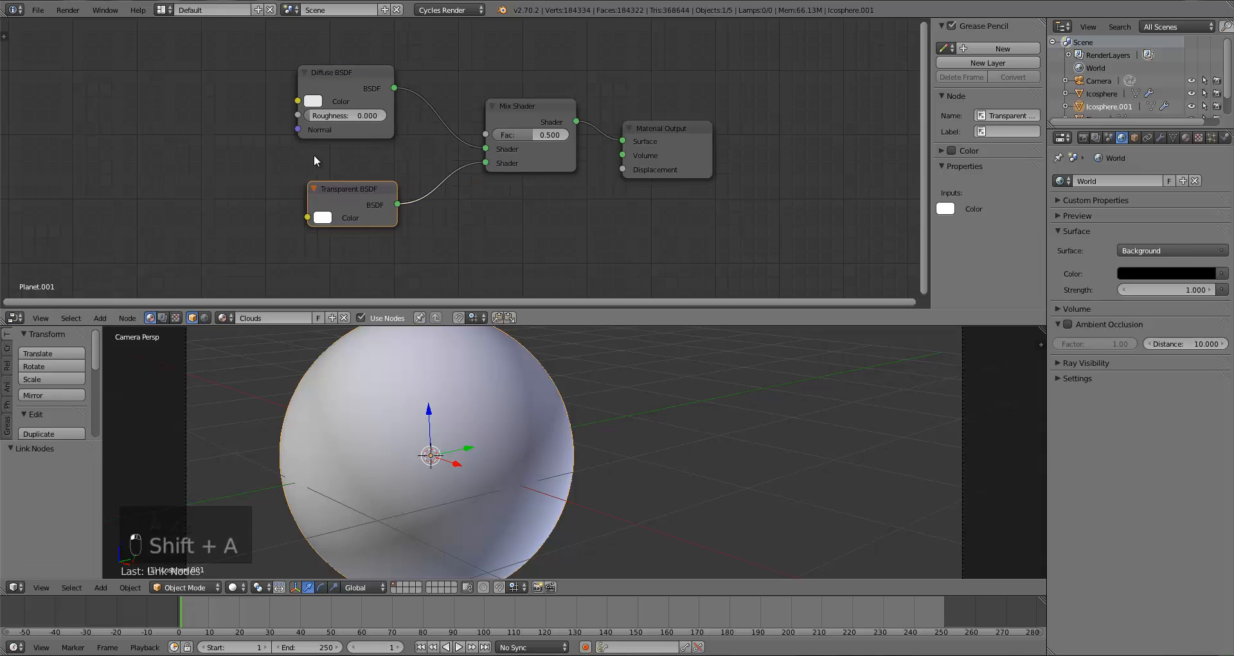
pyautogui.moveTo(352, 81); pyautogui.dragTo(371, 94)
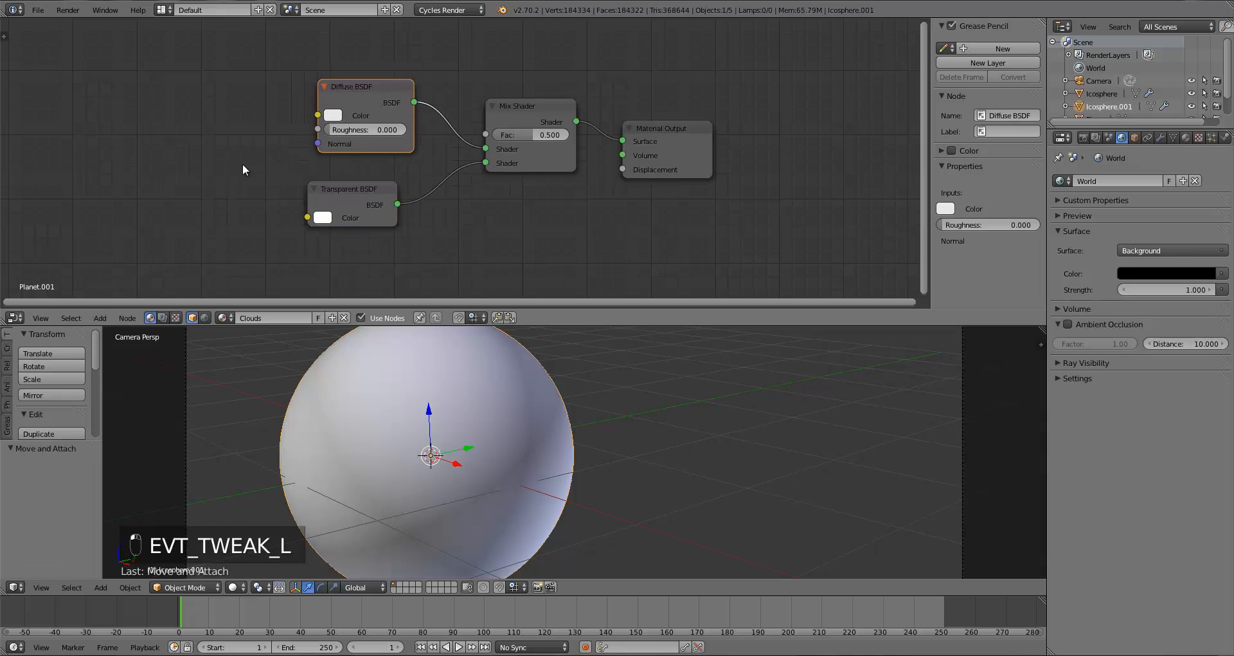
# Step: Add a Noise Texture node to the Clouds material, in open space before the Diffuse and Transparent BSDF nodes
pyautogui.press('a')
pyautogui.press('a')
pyautogui.hotkey('shift', 'a')
pyautogui.moveTo(144, 165)
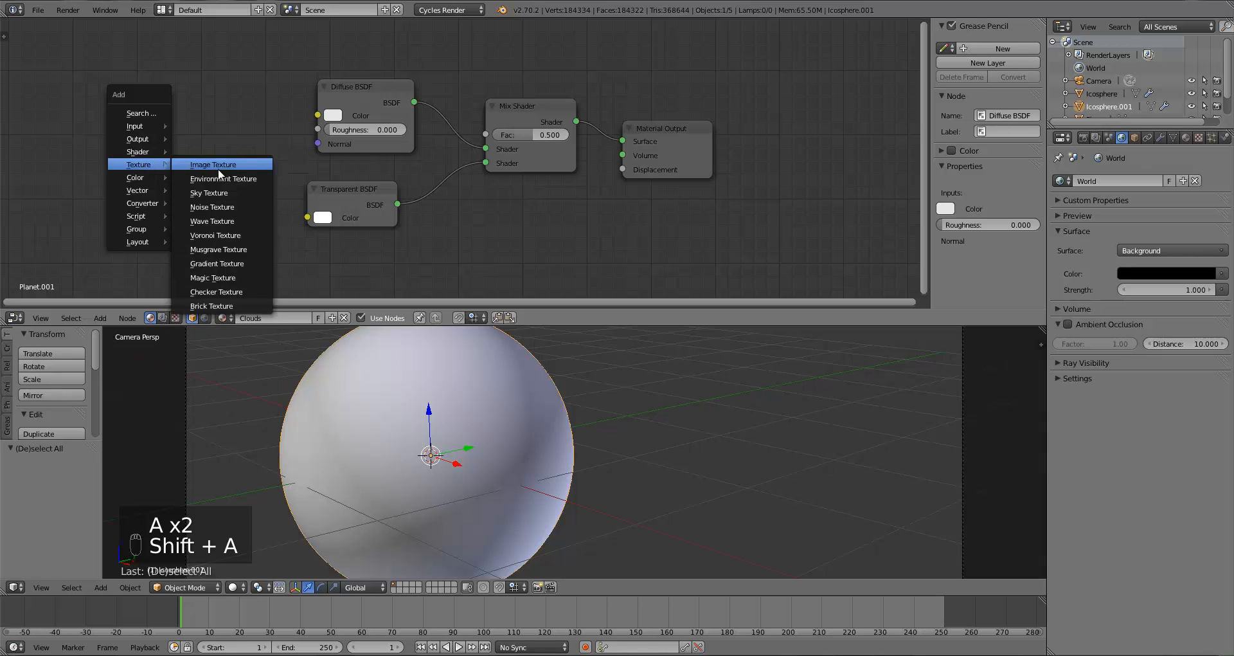
pyautogui.click(212, 207)
pyautogui.click(117, 132)
pyautogui.click(138, 142)
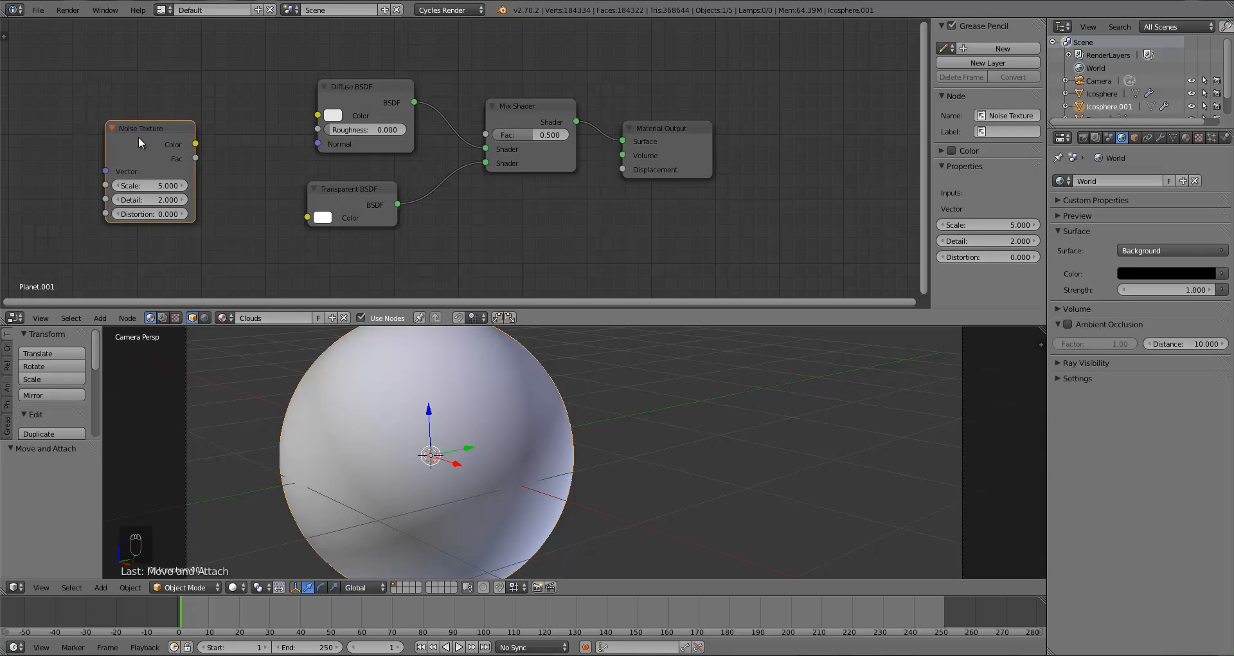
# Step: Rearrange the Diffuse BSDF, Transparent BSDF and Noise Texture nodes to leave more space between the texture and the shaders
pyautogui.moveTo(363, 90); pyautogui.dragTo(344, 88)
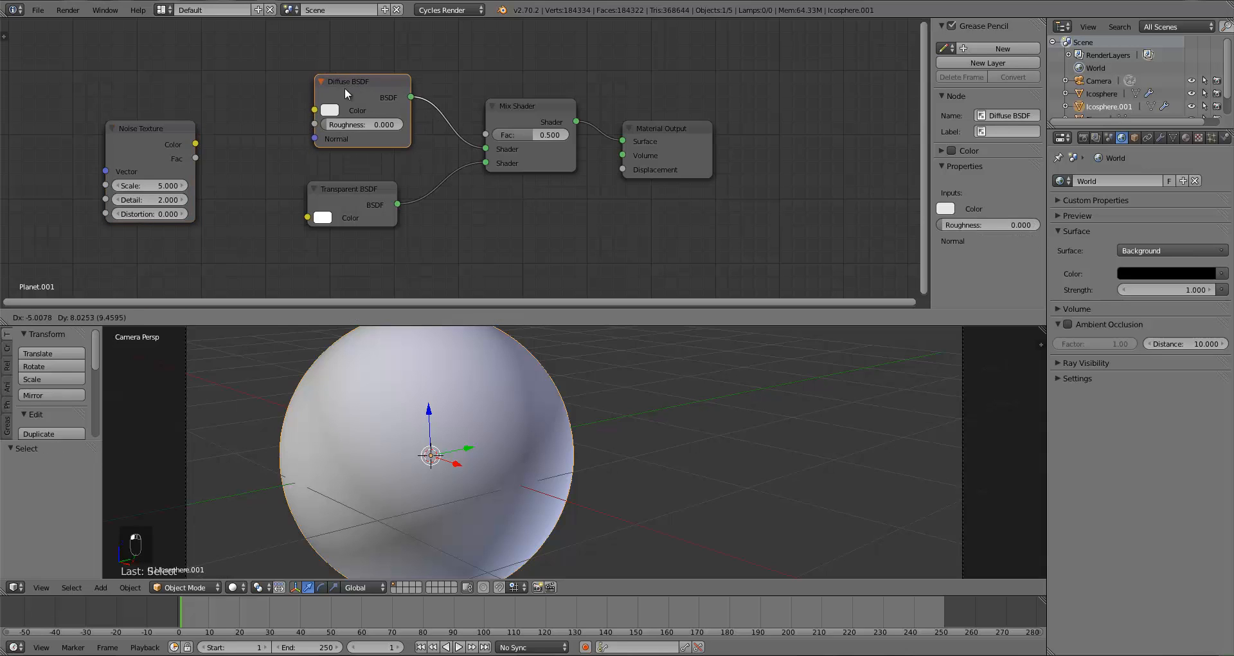
pyautogui.moveTo(356, 217); pyautogui.dragTo(345, 199)
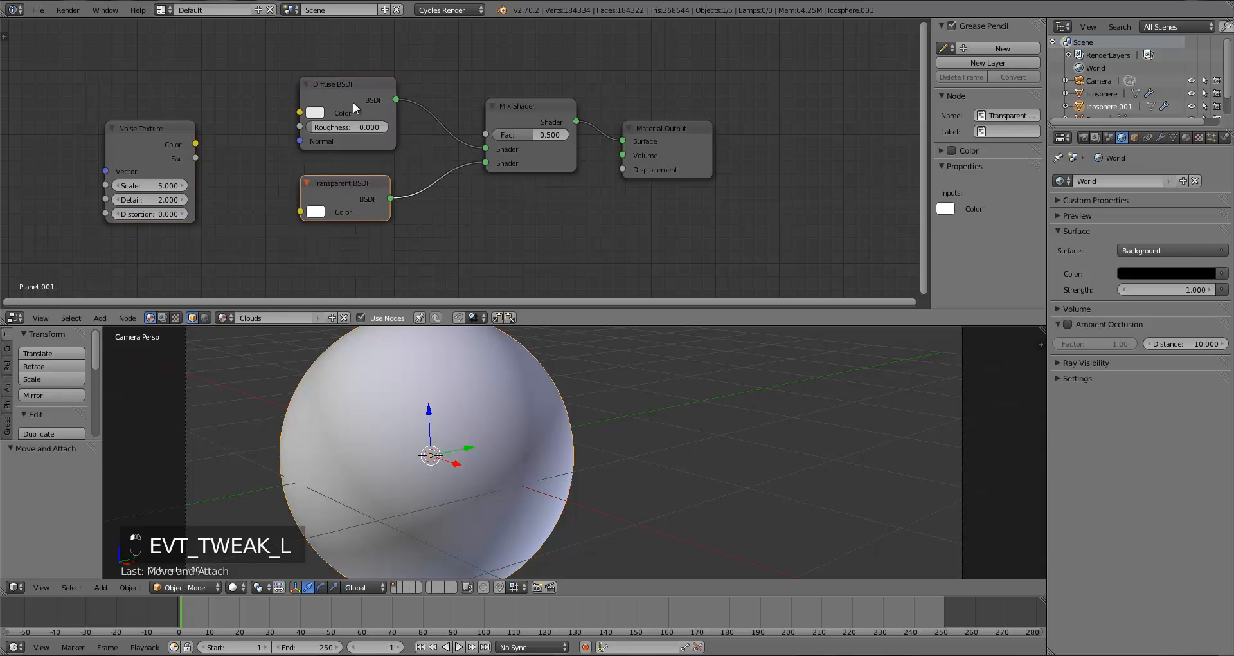
pyautogui.moveTo(344, 101); pyautogui.dragTo(326, 95)
pyautogui.moveTo(147, 122); pyautogui.dragTo(118, 109)
pyautogui.moveTo(376, 197); pyautogui.dragTo(375, 193)
pyautogui.moveTo(348, 84); pyautogui.dragTo(353, 95)
pyautogui.moveTo(388, 194); pyautogui.dragTo(388, 207)
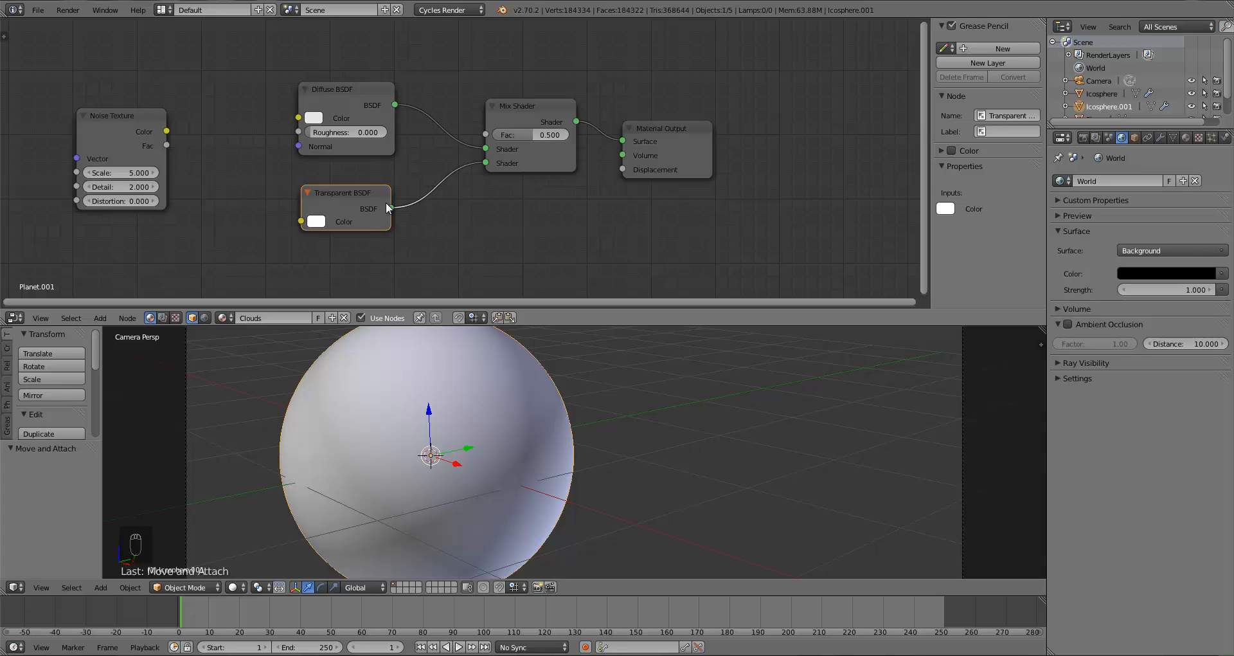
# Step: Set the Noise Texture's scale to 4 and detail to 16, and shift the node slightly farther from the shaders
pyautogui.click(131, 172)
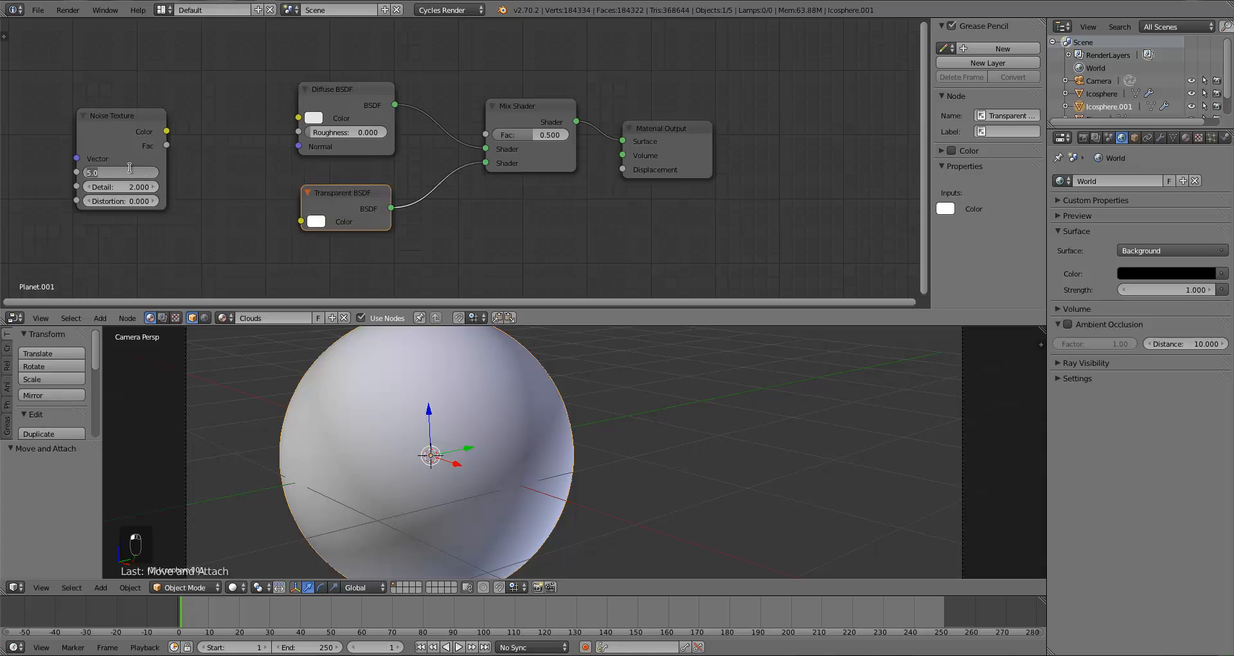
pyautogui.press('Return')
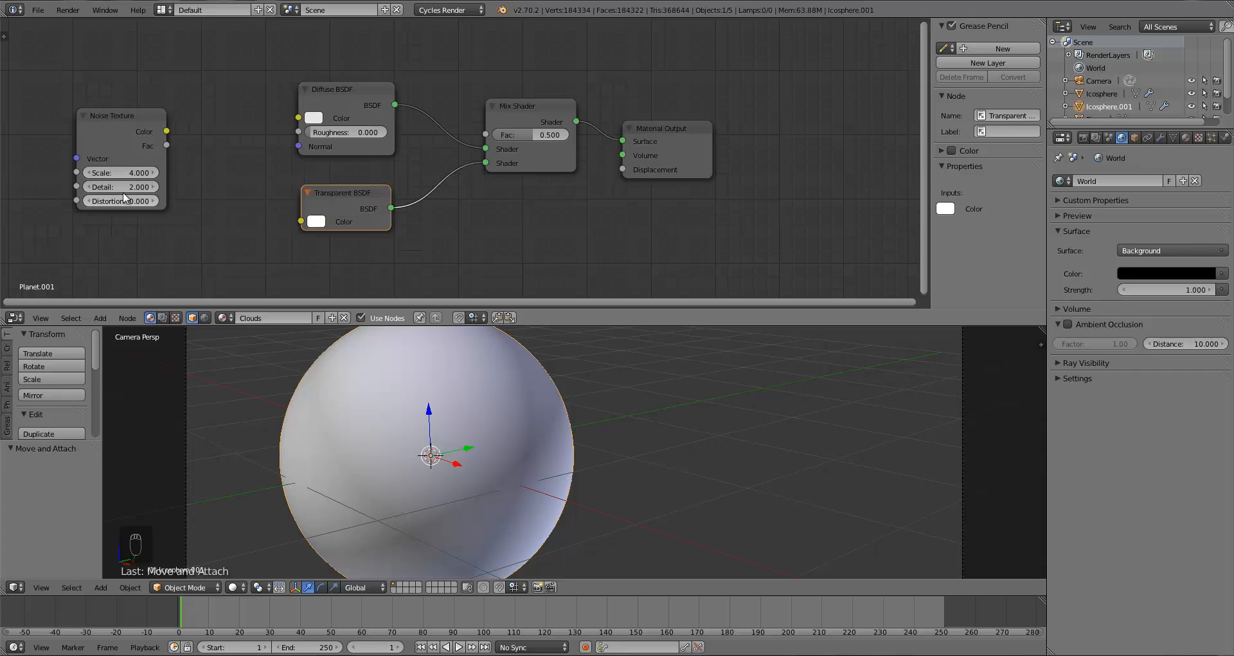
pyautogui.moveTo(141, 187); pyautogui.dragTo(802, 234)
pyautogui.click(85, 122)
pyautogui.moveTo(85, 126); pyautogui.dragTo(75, 119)
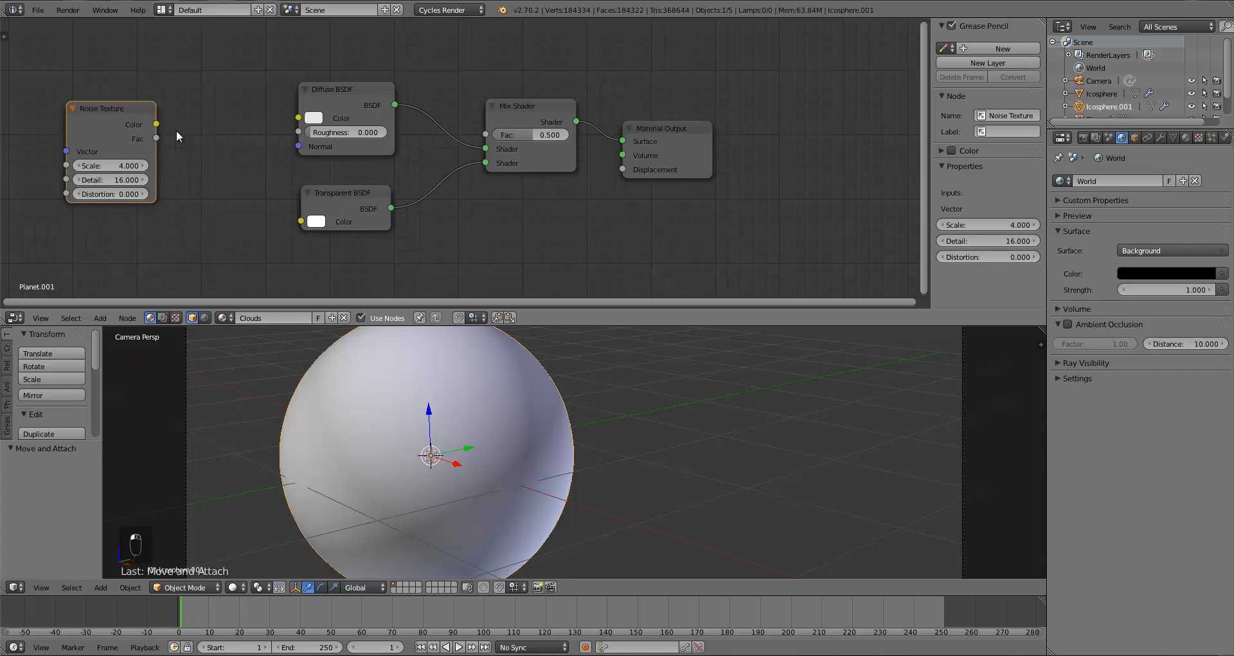
# Step: Connect the Noise Texture's color output to the Mix Shader's Fac input and display the 3D view in rendered shading
pyautogui.moveTo(157, 124); pyautogui.dragTo(486, 134)
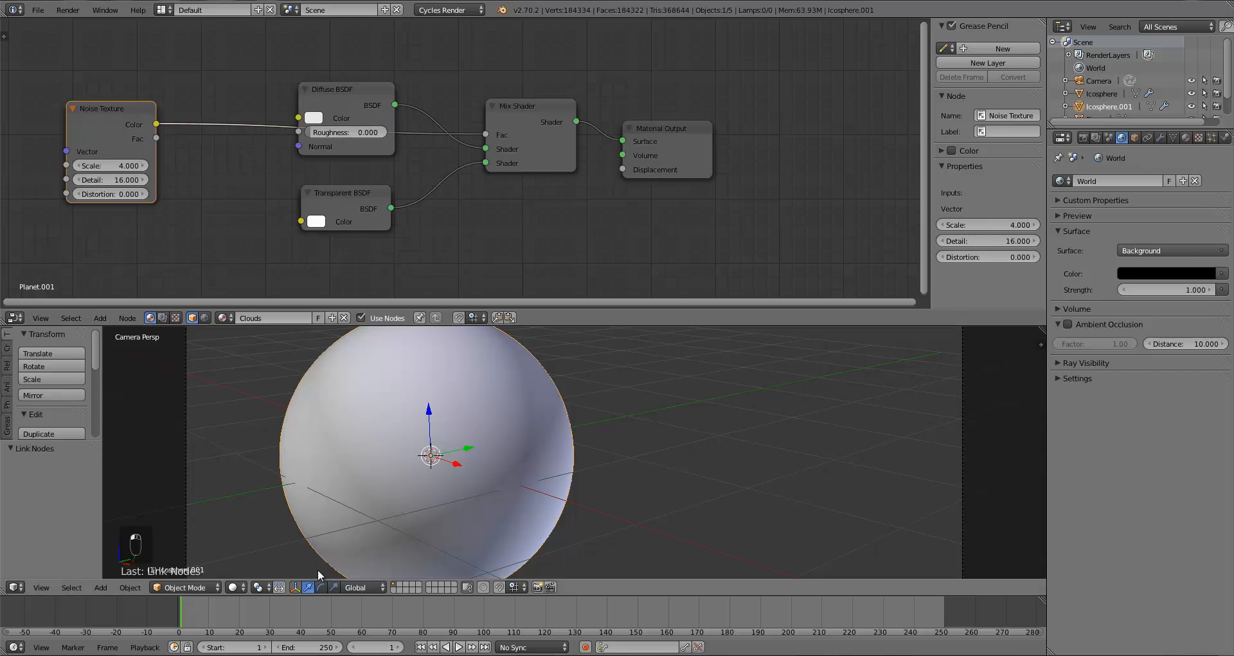
pyautogui.click(236, 587)
pyautogui.click(259, 500)
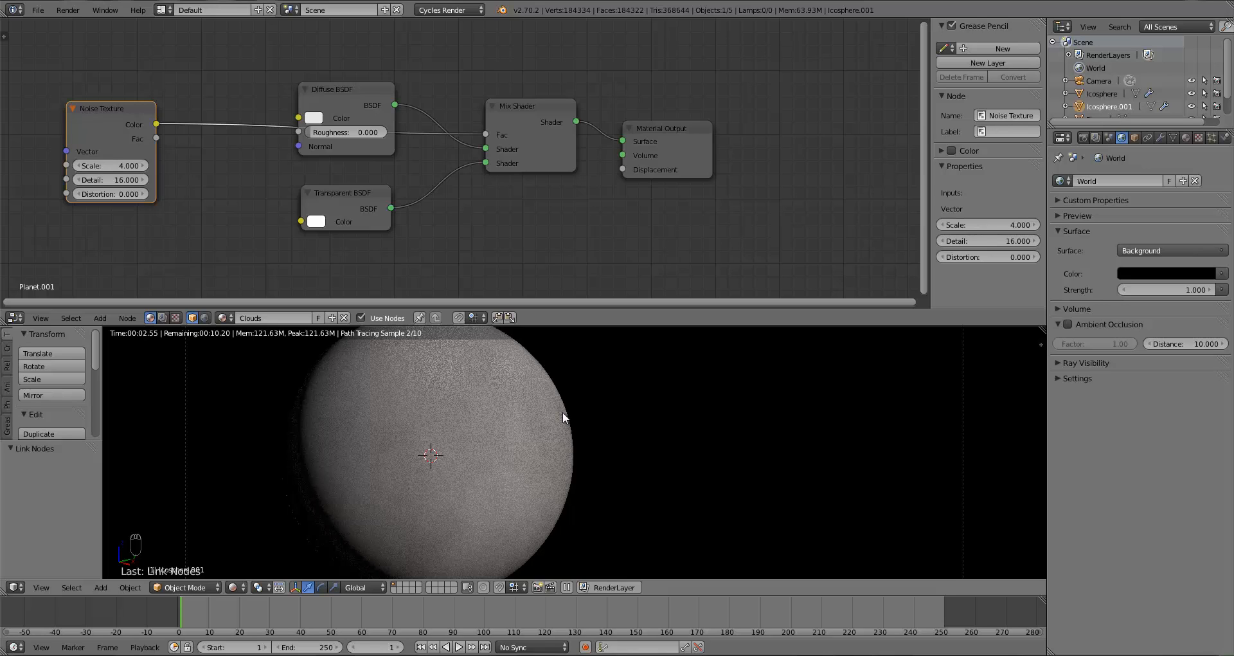
# Step: Insert an RGB Curves node into the link between the Noise Texture and the Mix Shader, making room and realigning the neighbouring nodes
pyautogui.moveTo(102, 122); pyautogui.dragTo(45, 118)
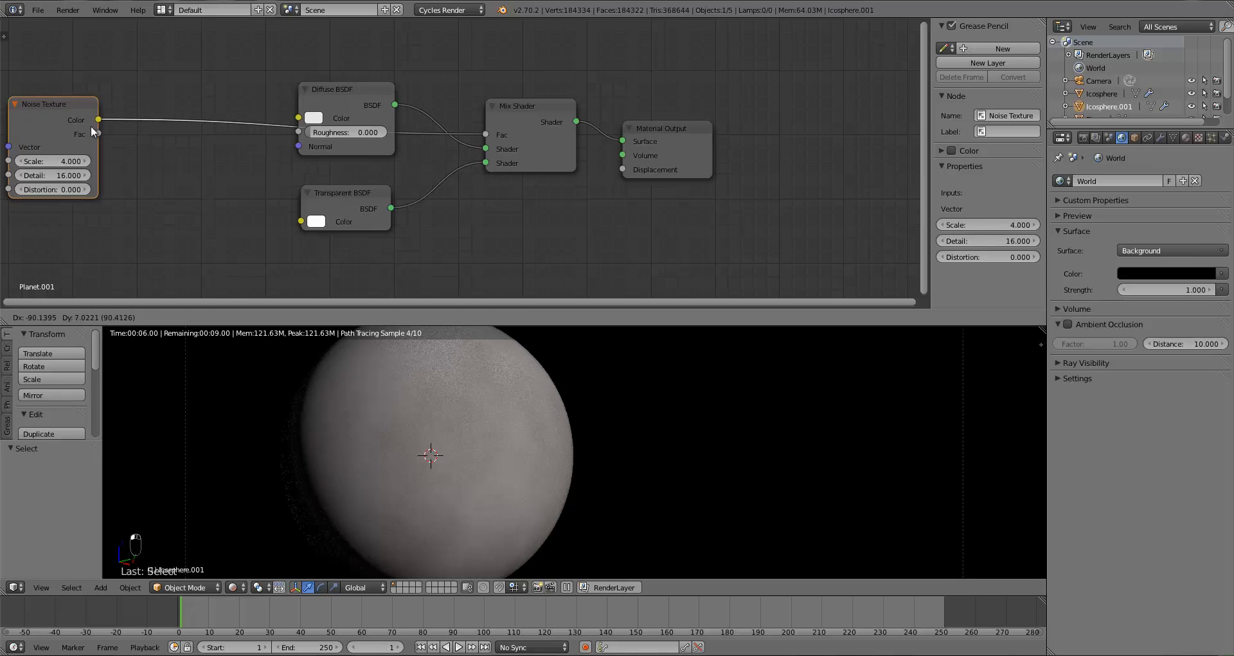
pyautogui.press('a')
pyautogui.hotkey('shift', 'a')
pyautogui.moveTo(146, 162)
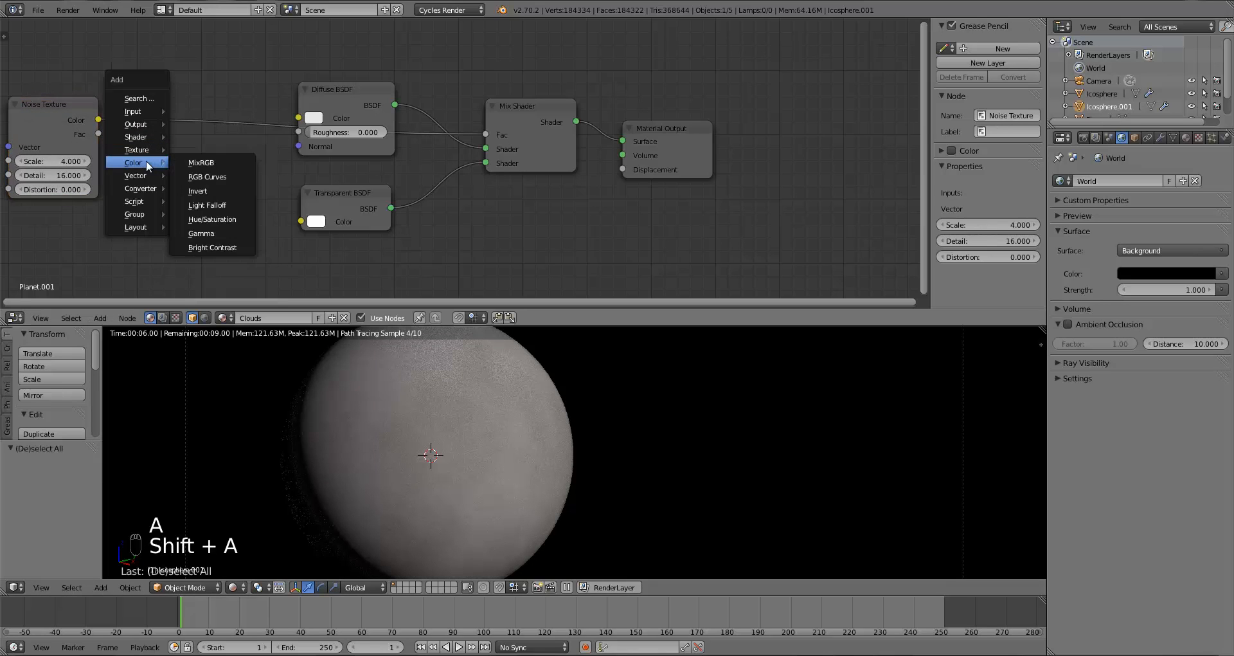
pyautogui.click(217, 171)
pyautogui.click(128, 80)
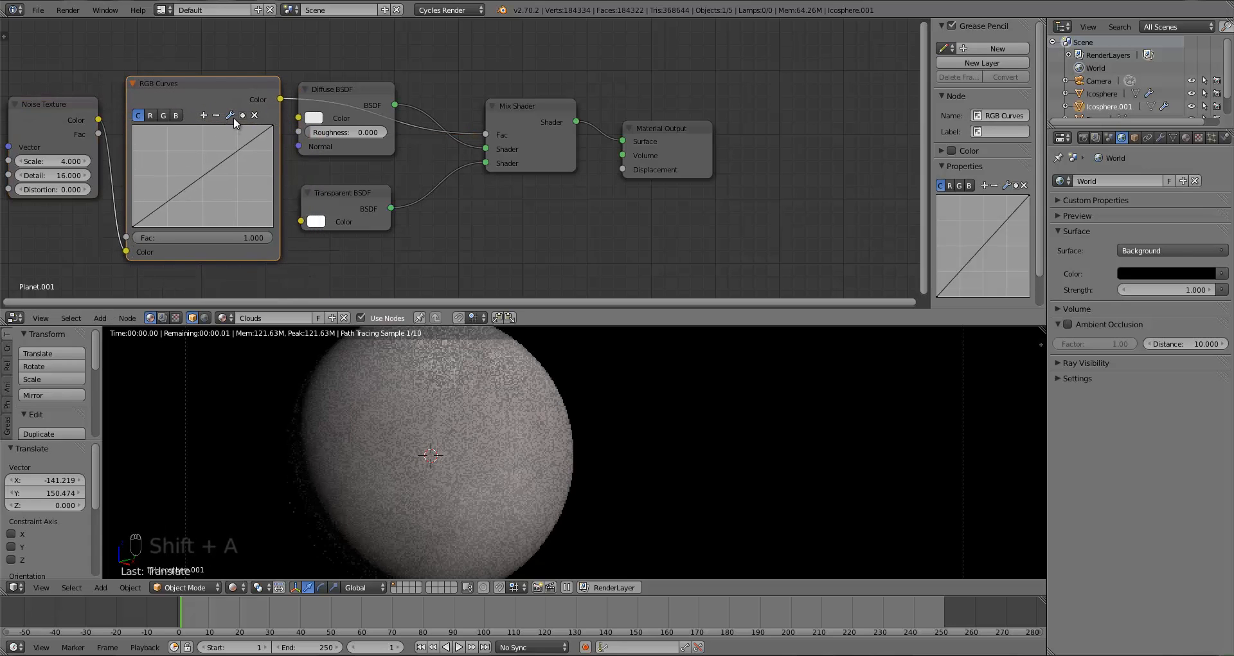
pyautogui.moveTo(35, 103); pyautogui.dragTo(36, 110)
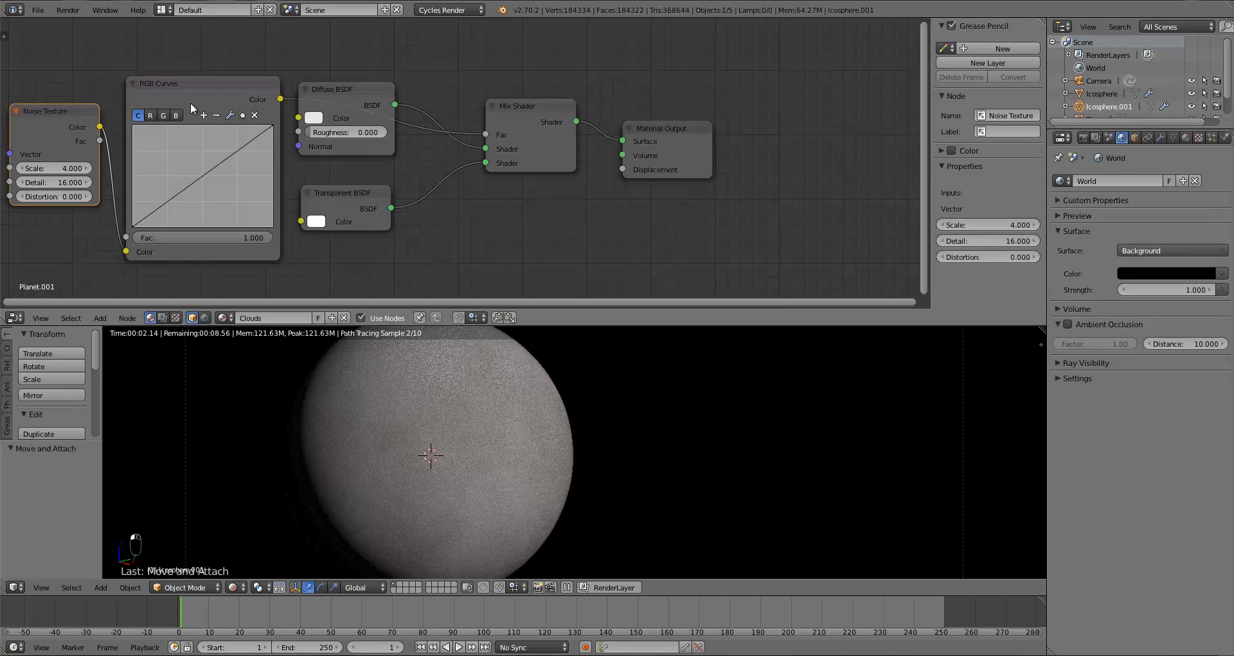
pyautogui.moveTo(533, 148); pyautogui.dragTo(539, 141)
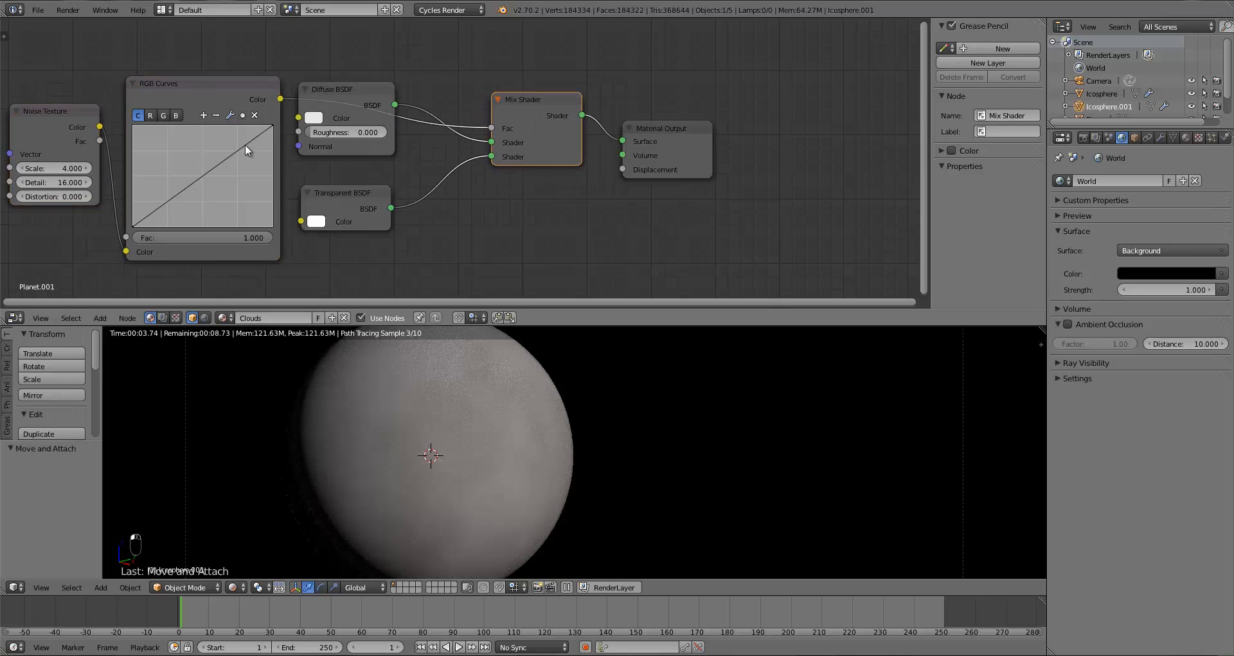
# Step: Shape the RGB curve into a near-vertical ramp with points at about X 0.40, Y 0 and X 0.45, Y 1
pyautogui.moveTo(245, 144); pyautogui.dragTo(210, 120)
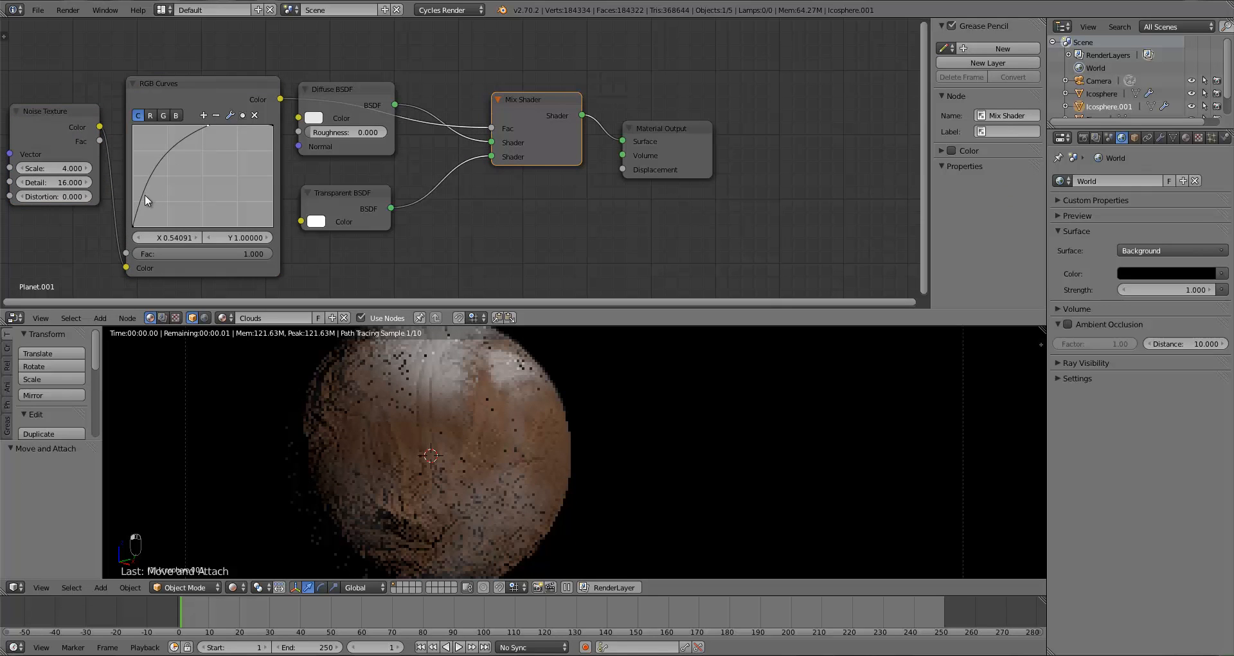
pyautogui.moveTo(144, 194); pyautogui.dragTo(174, 229)
pyautogui.moveTo(186, 118); pyautogui.dragTo(198, 122)
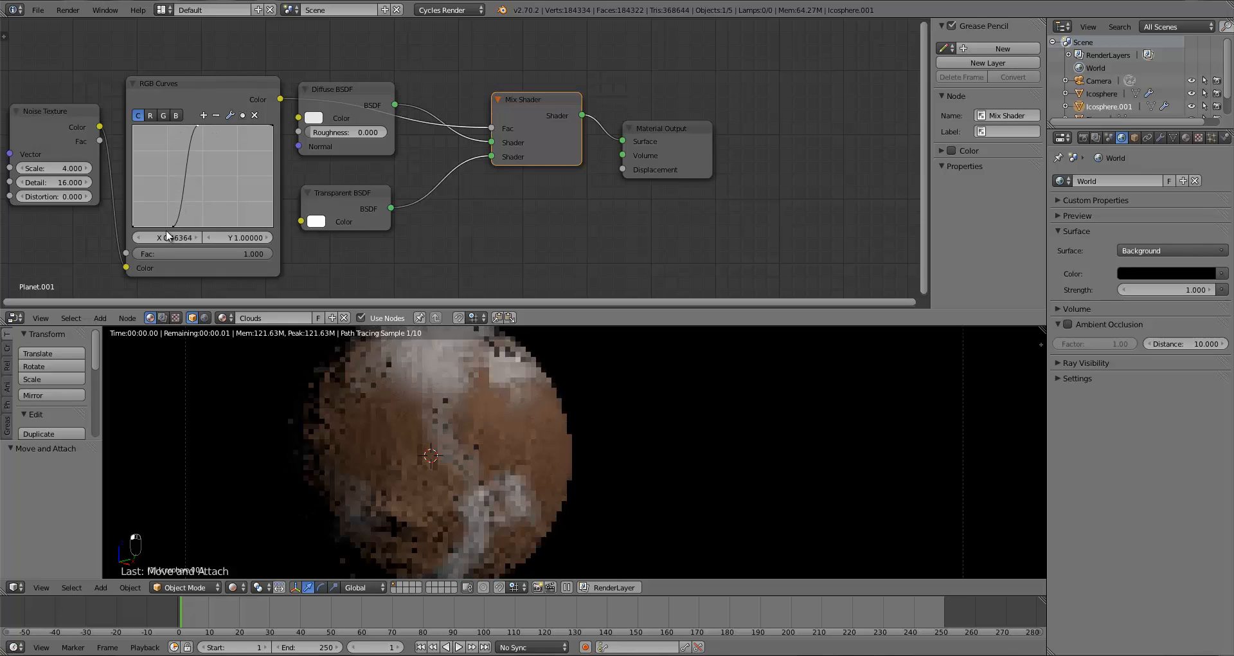
pyautogui.moveTo(174, 226); pyautogui.dragTo(190, 230)
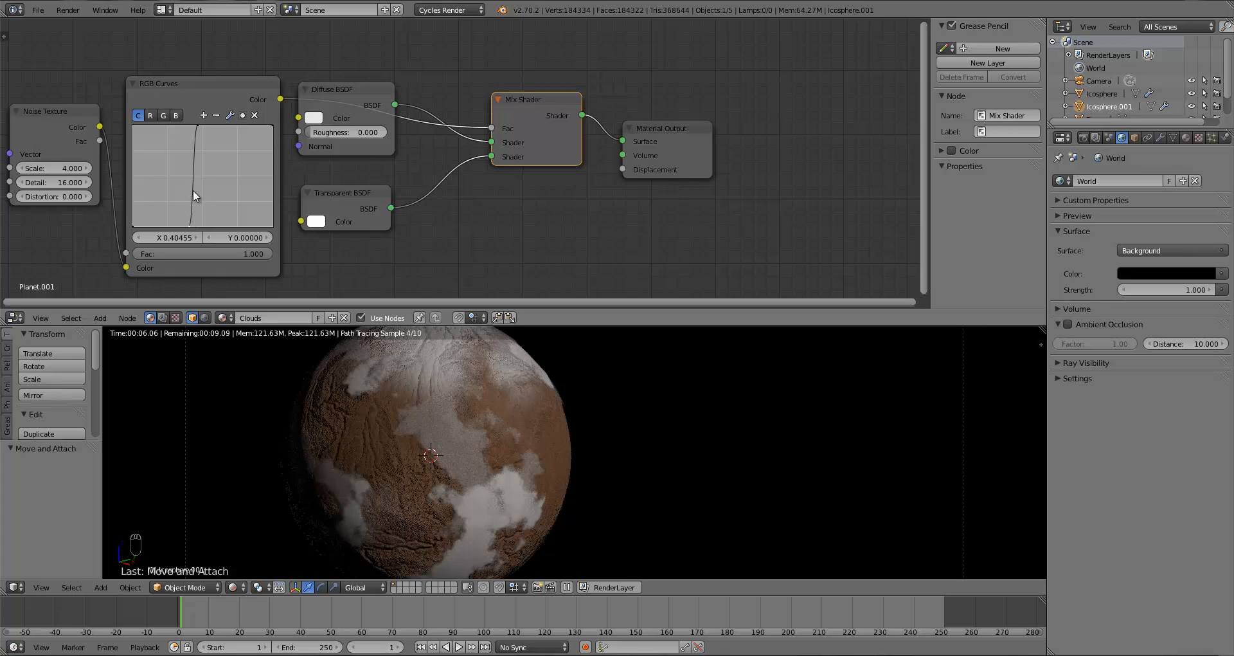
pyautogui.moveTo(198, 125); pyautogui.dragTo(196, 124)
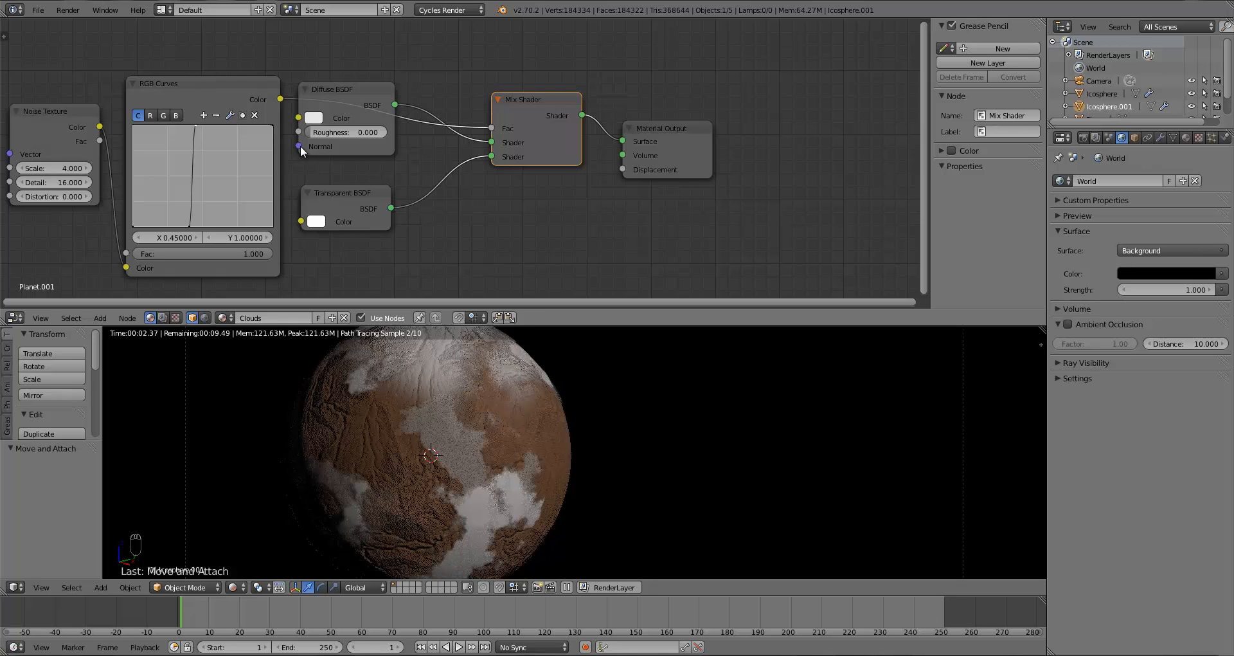
# Step: Set the Noise Texture's distortion to 1 and adjust the curve's lower point to X 0.40, Y 0
pyautogui.click(56, 200)
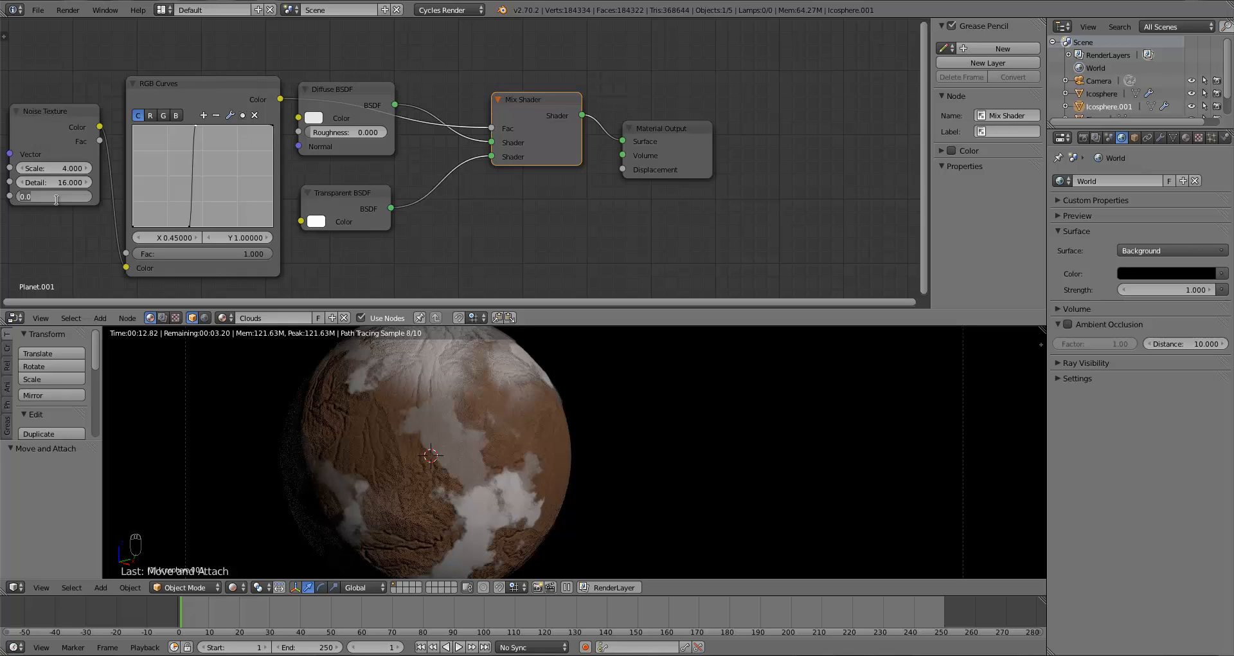
pyautogui.write('1')
pyautogui.press('Return')
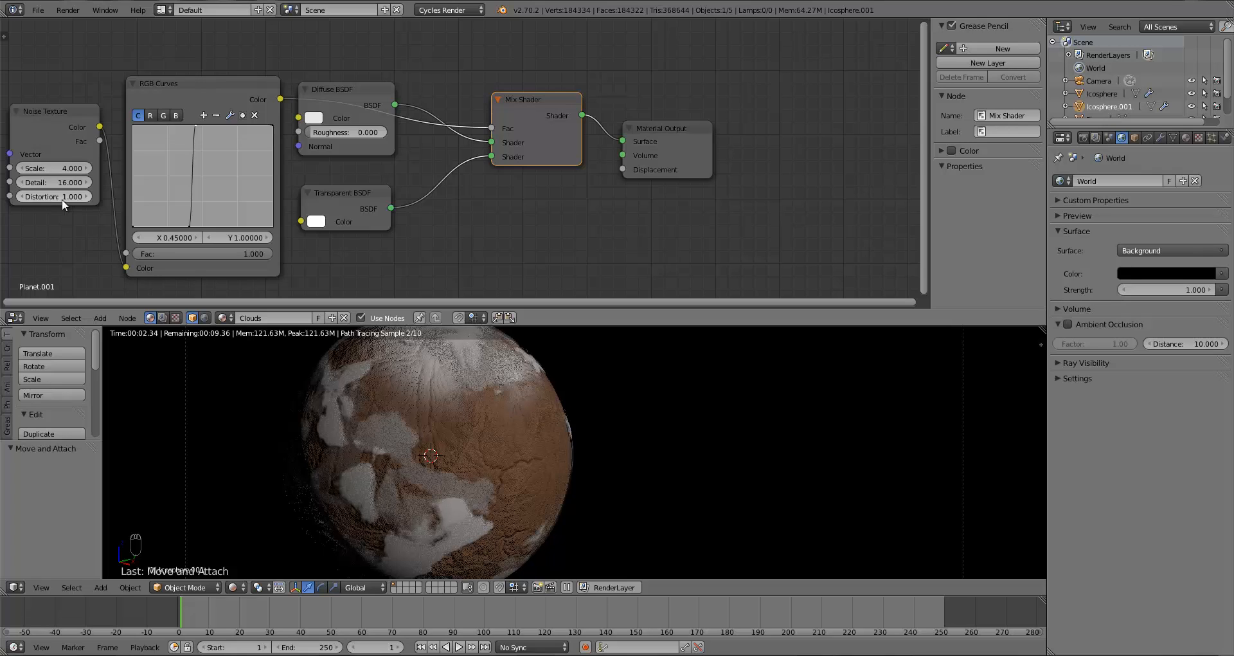
pyautogui.click(189, 226)
pyautogui.click(37, 122)
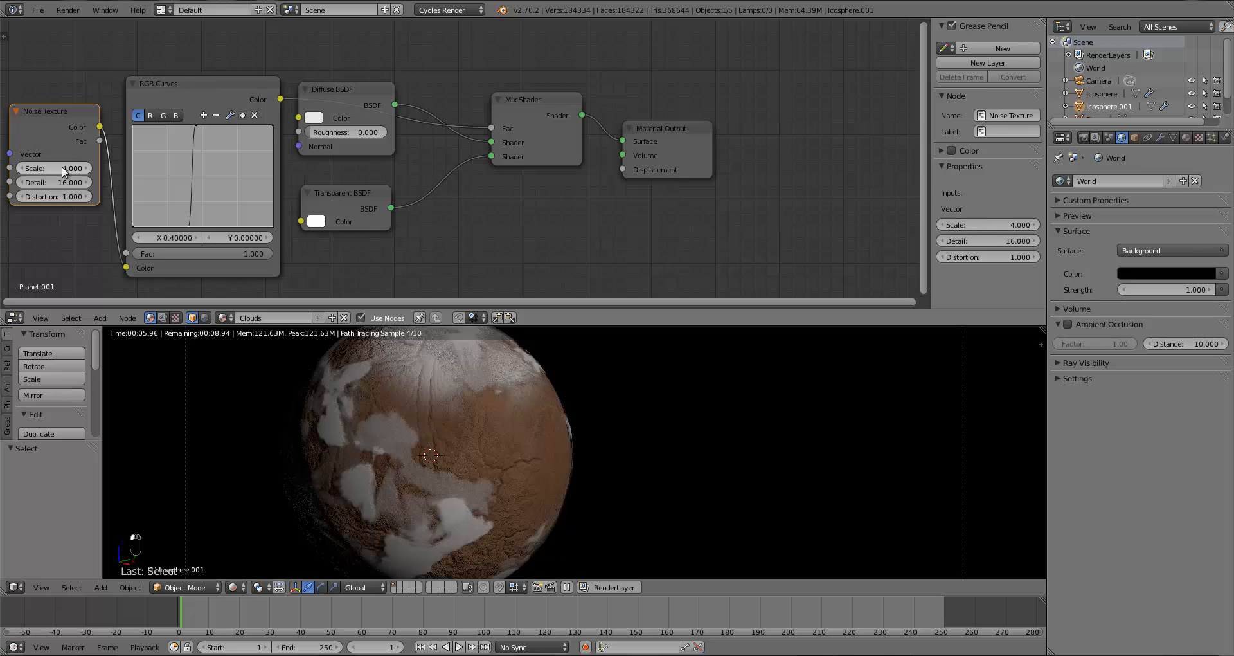
# Step: Try a scale of 6 on the Noise Texture and return it to 4
pyautogui.click(63, 168)
pyautogui.write('4.0')
pyautogui.write('6')
pyautogui.press('Return')
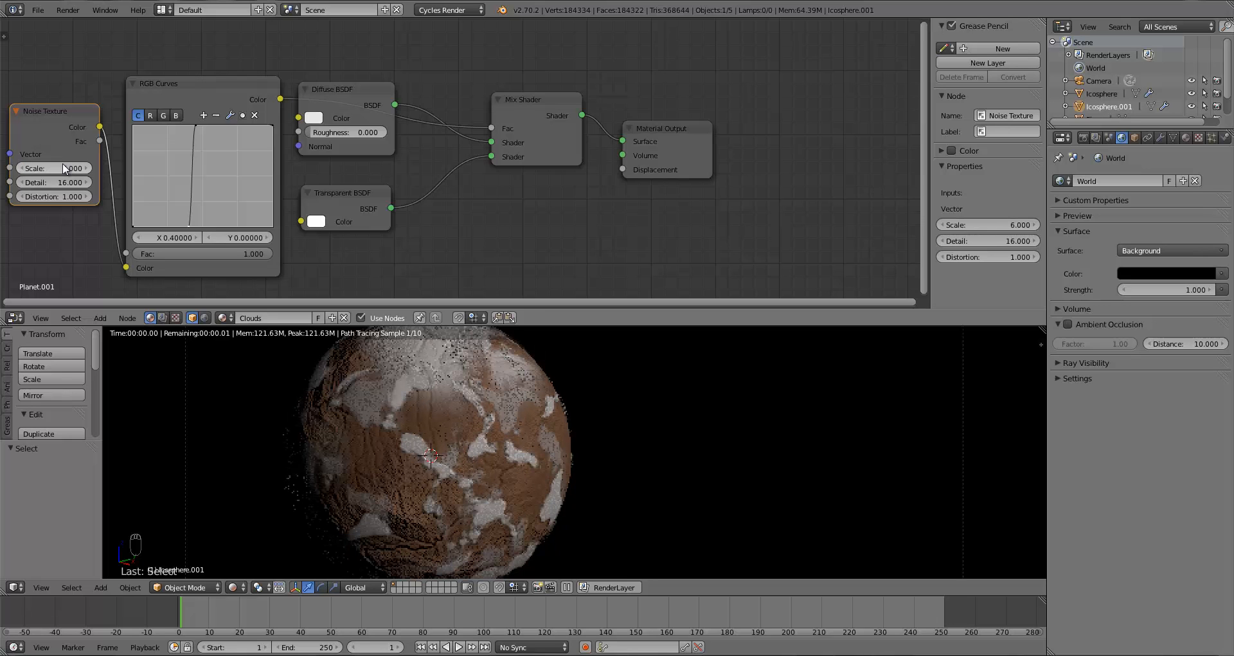
pyautogui.click(64, 168)
pyautogui.write('4')
pyautogui.press('Return')
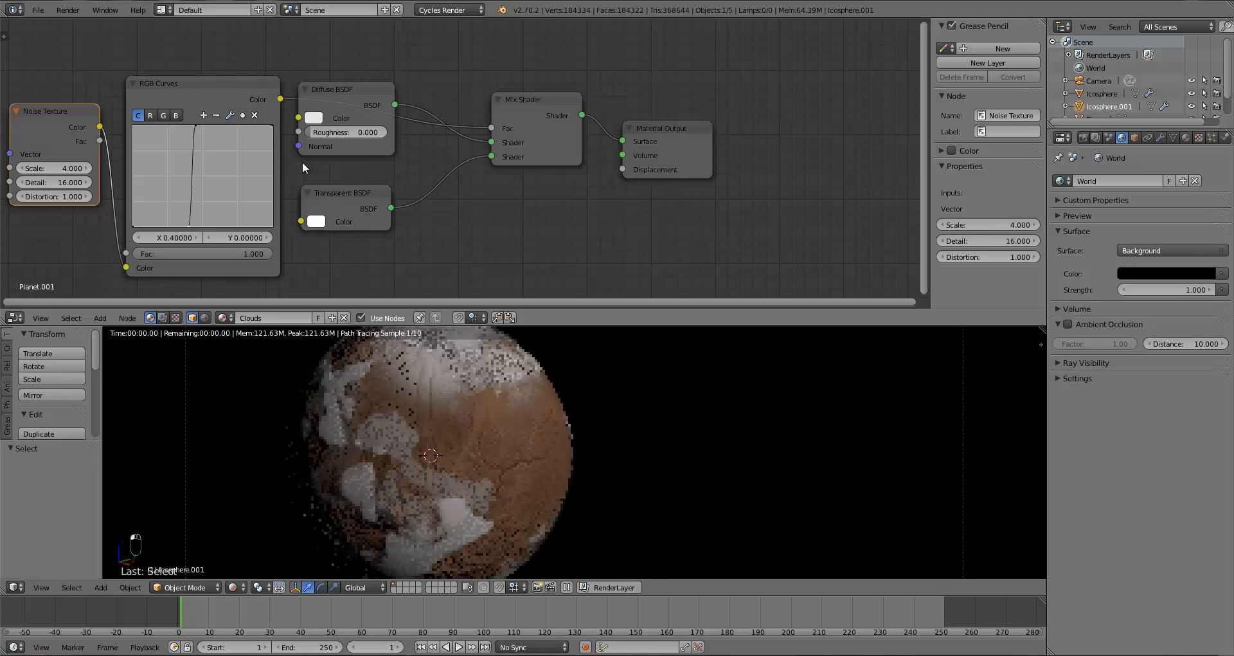
# Step: Shift the steep RGB curve to points at about X 0.377, Y 0 and X 0.427, Y 1 to thin the clouds
pyautogui.moveTo(189, 226); pyautogui.dragTo(187, 228)
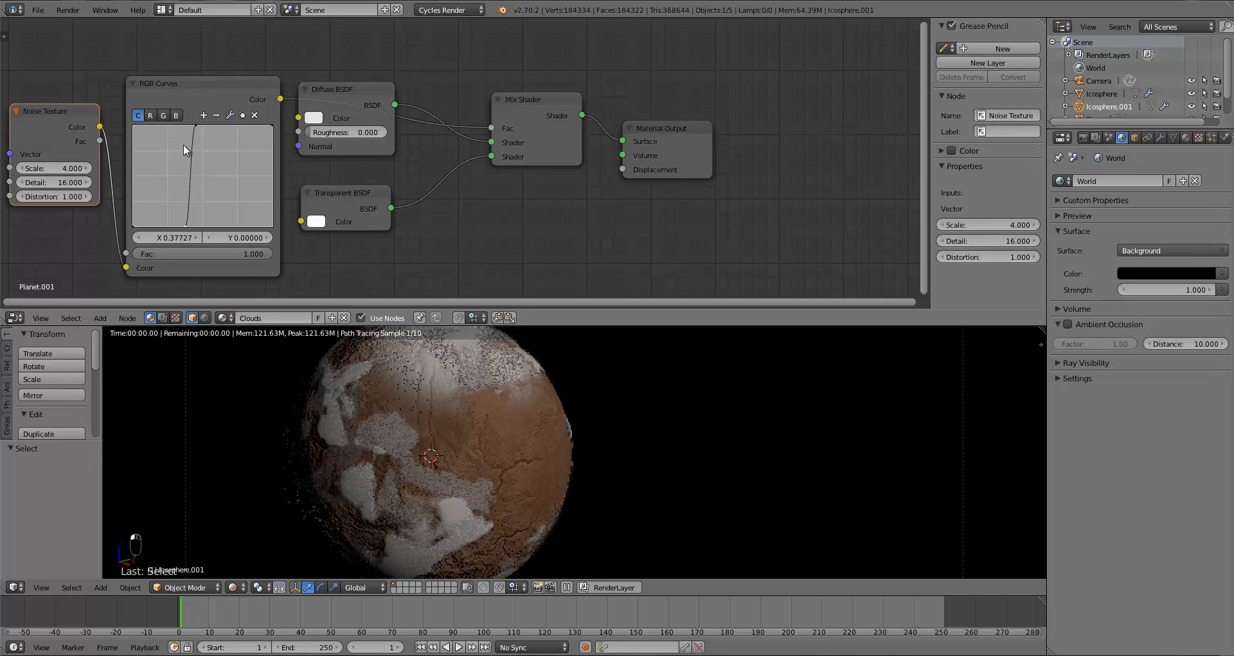
pyautogui.moveTo(194, 128); pyautogui.dragTo(191, 127)
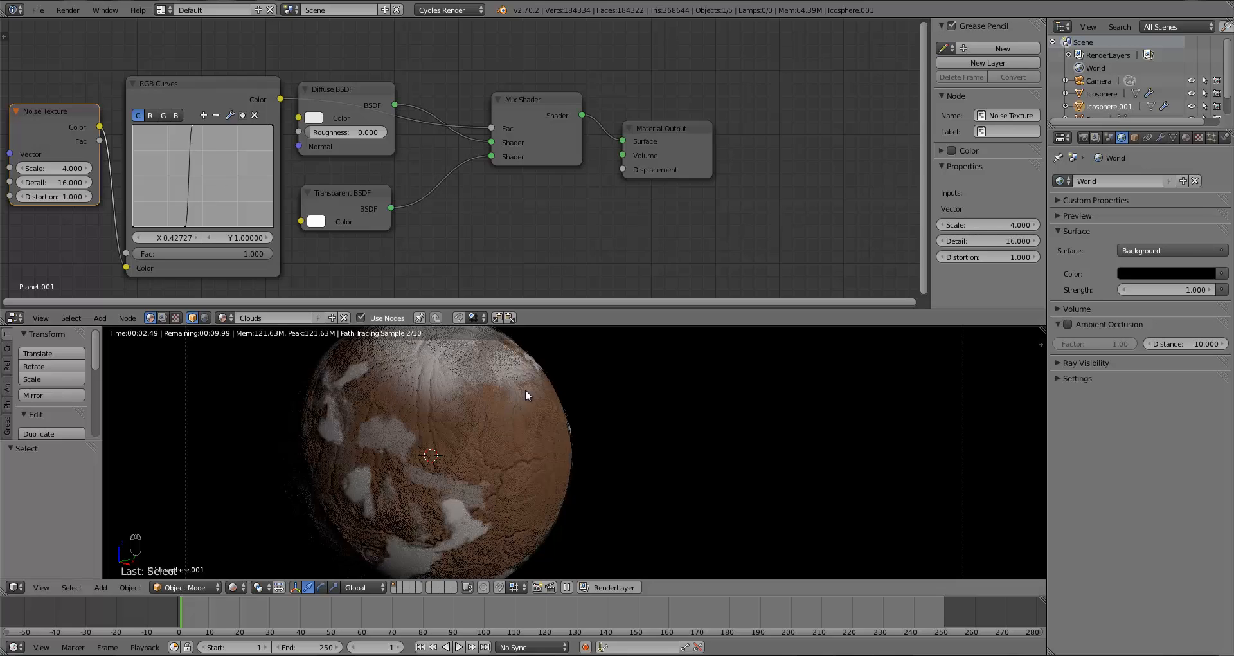
# Step: Rotate the cloud sphere repeatedly with trackball rotation to try different cloud arrangements over the planet
pyautogui.press('r')
pyautogui.press('r')
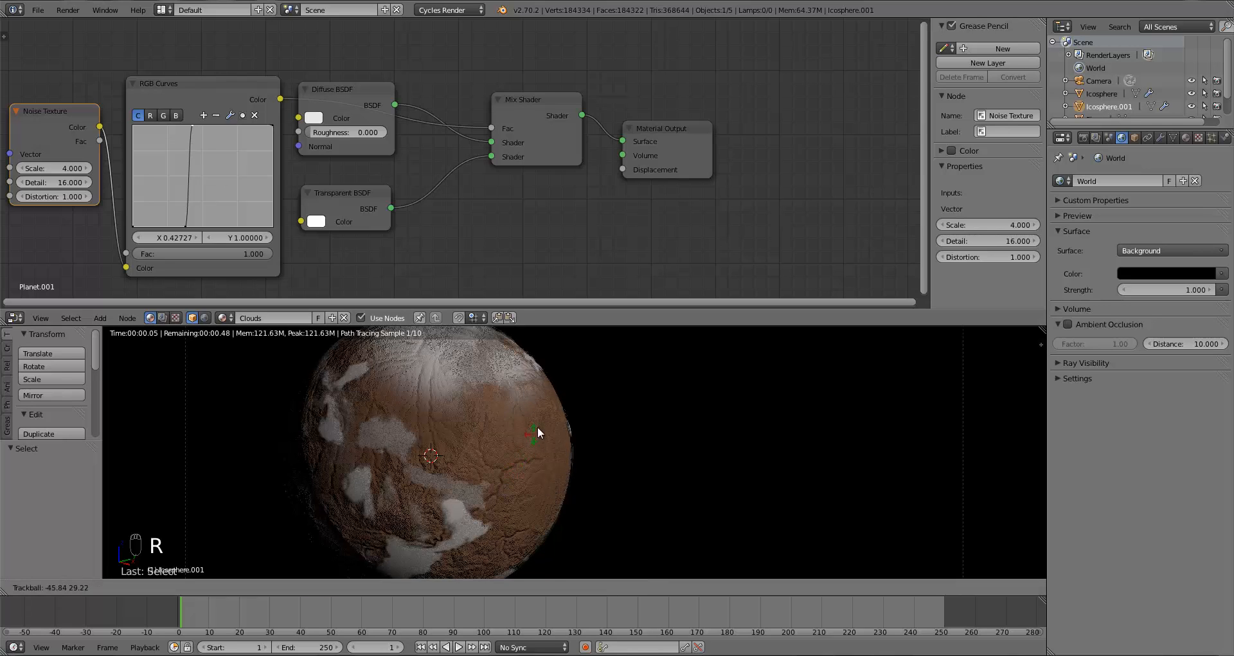
pyautogui.click(564, 387)
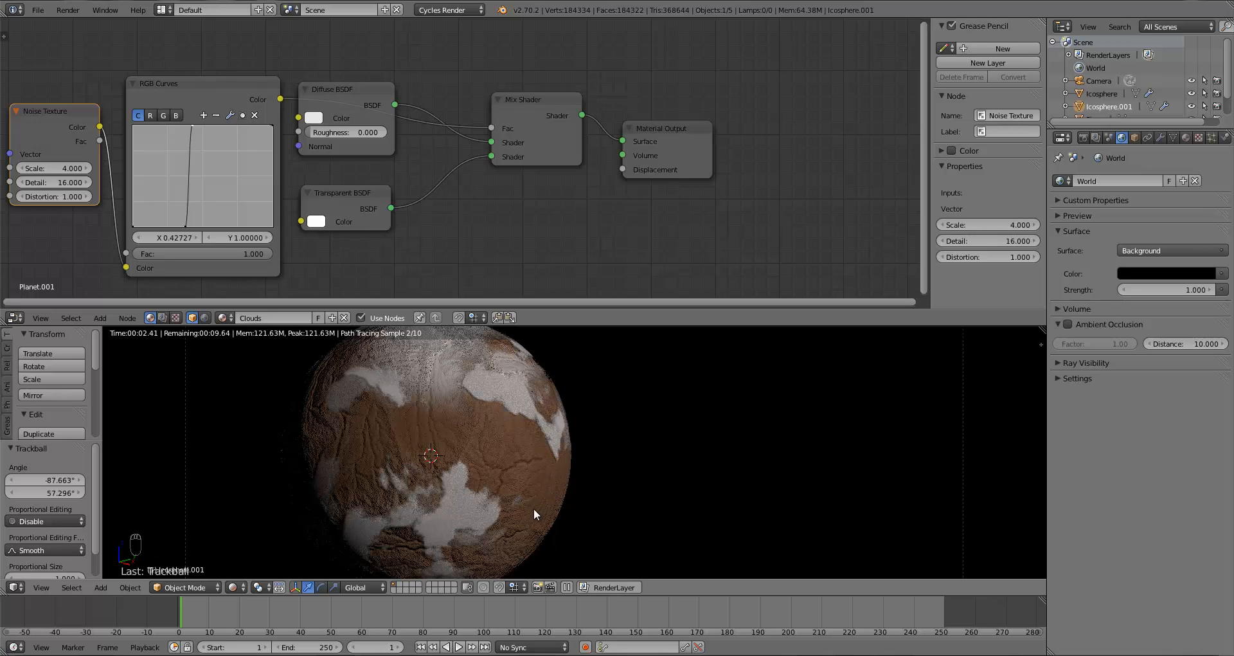
pyautogui.press('r')
pyautogui.press('r')
pyautogui.click(555, 414)
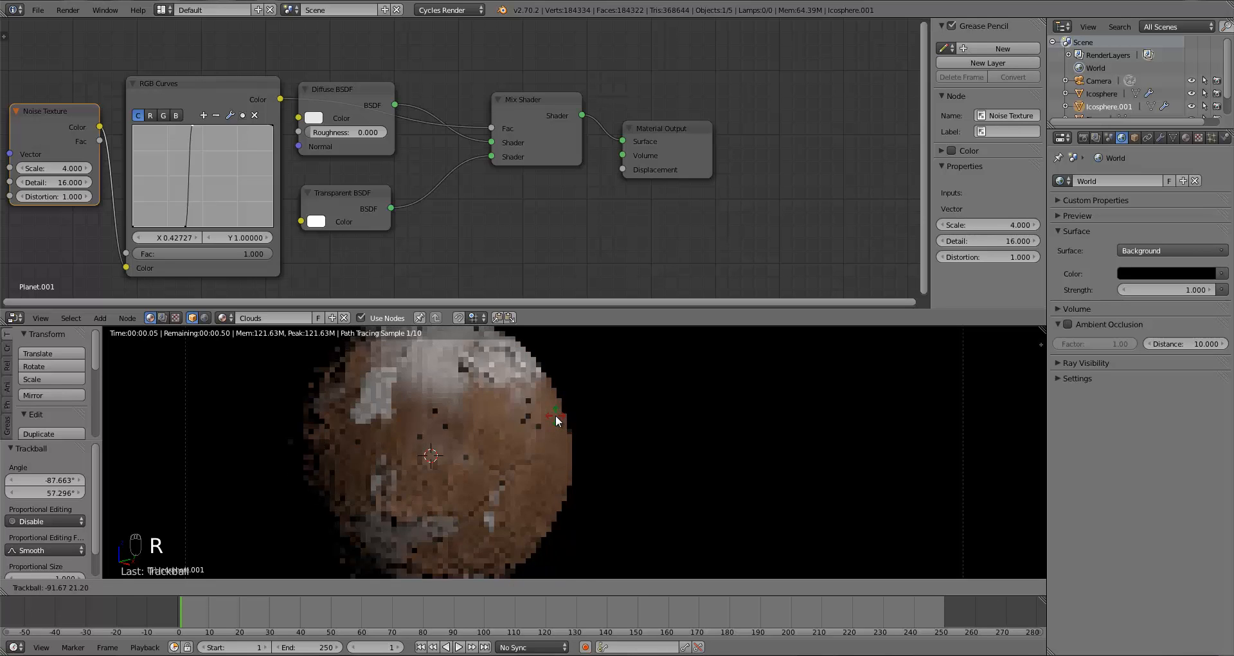
pyautogui.press('r')
pyautogui.press('r')
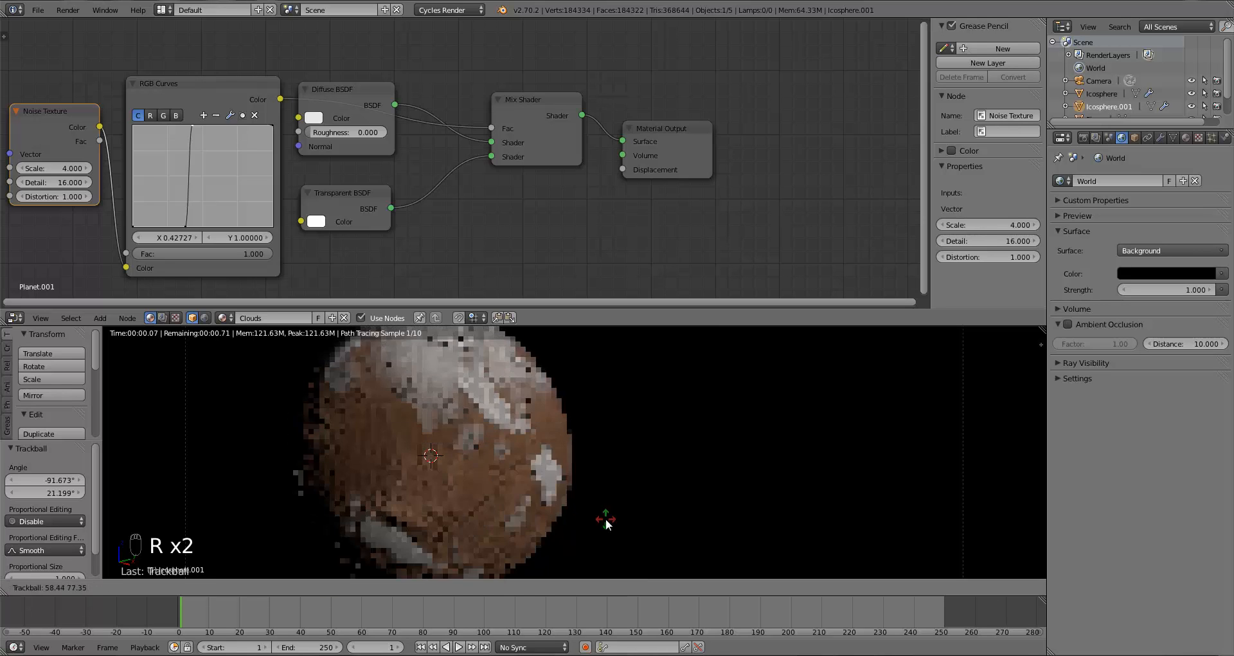
pyautogui.click(583, 490)
pyautogui.press('r')
pyautogui.press('r')
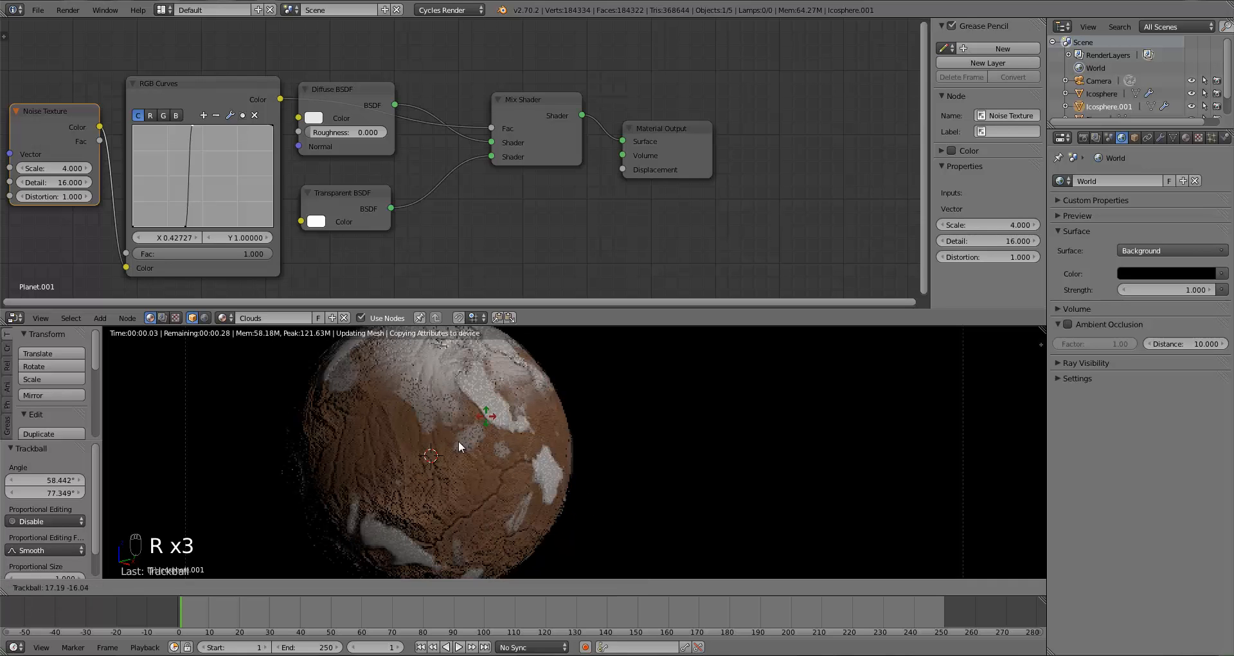
pyautogui.click(436, 467)
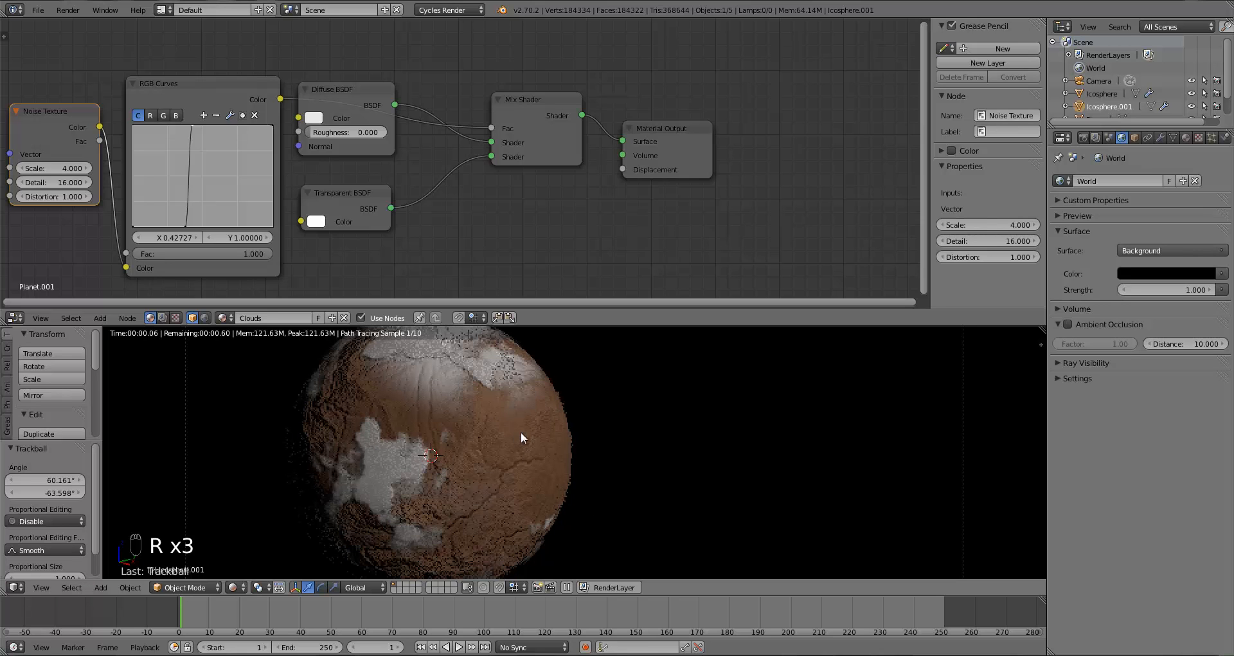
pyautogui.press('r')
pyautogui.press('r')
pyautogui.click(547, 484)
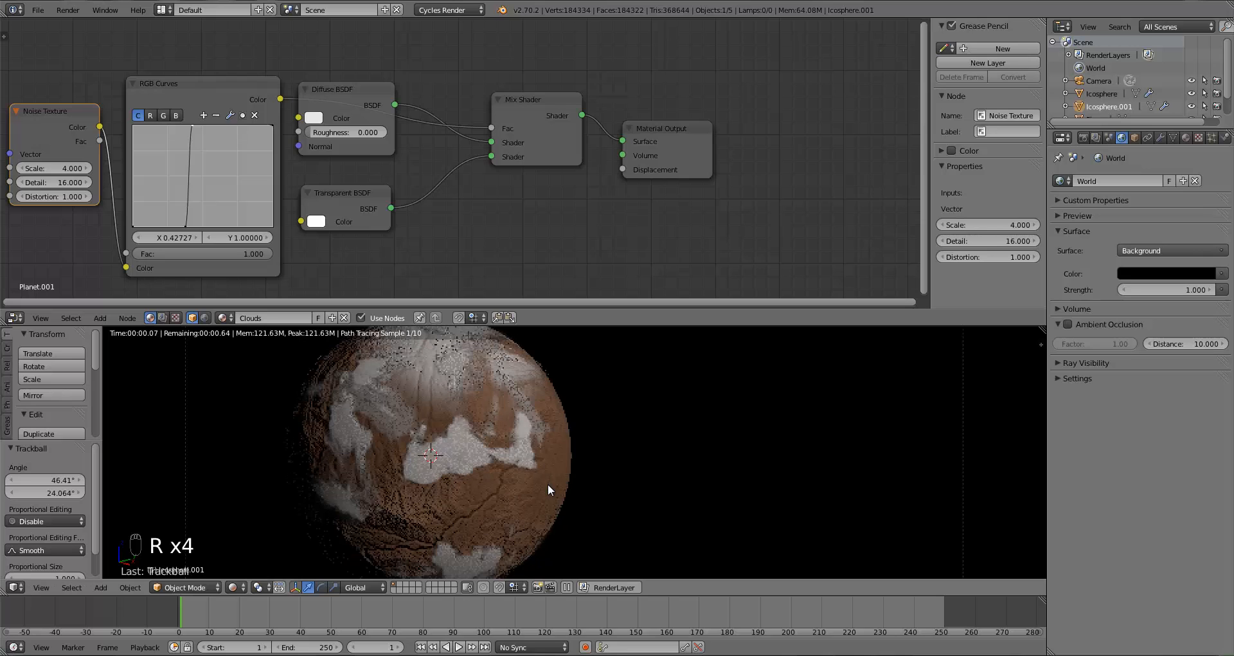
pyautogui.press('r')
pyautogui.press('r')
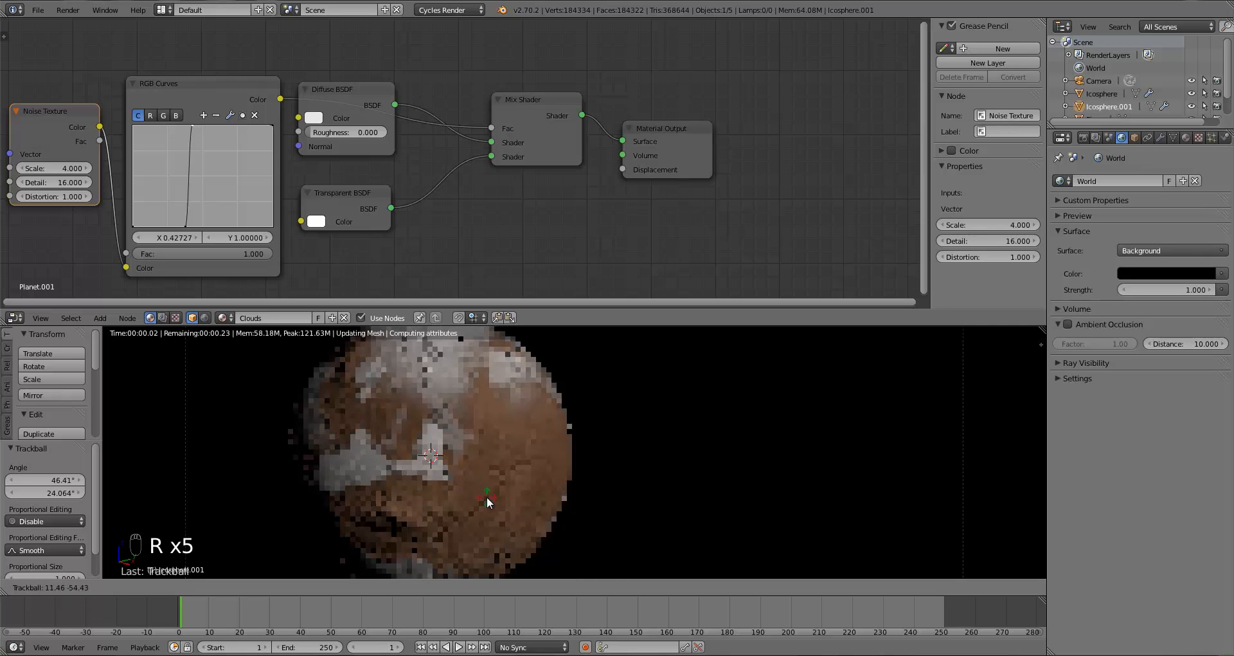
pyautogui.click(476, 507)
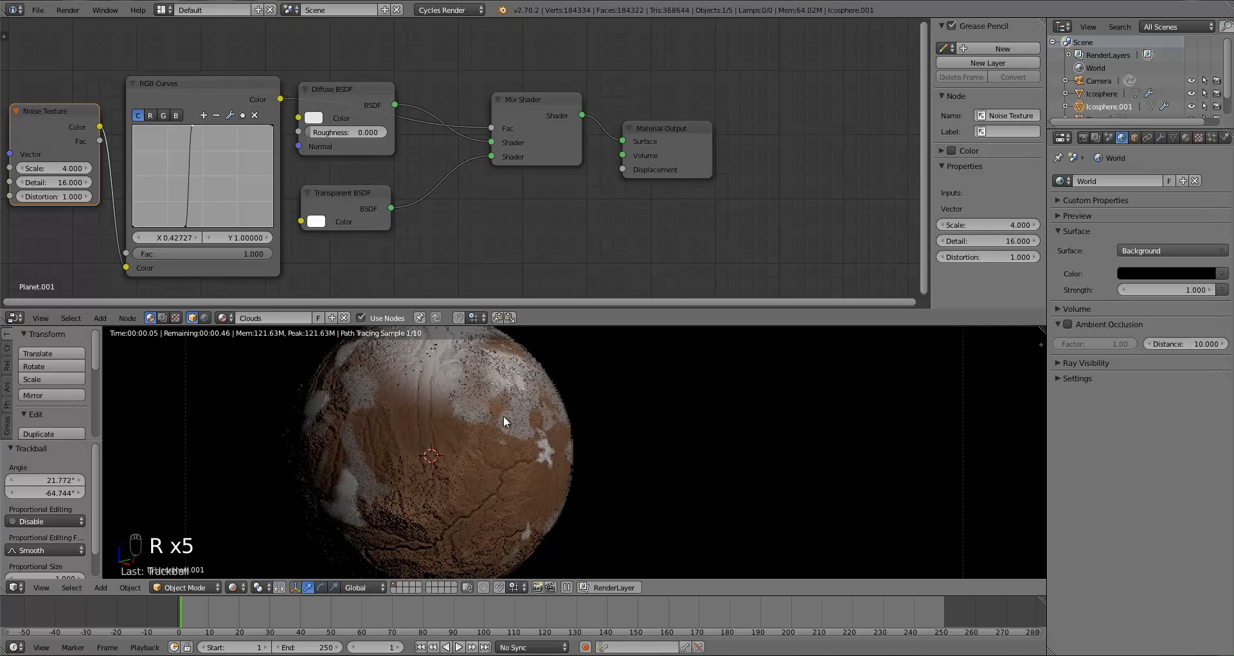
# Step: Keep trackball-rotating the cloud sphere until large cloud patches cover the planet's front and lower half
pyautogui.press('r')
pyautogui.press('r')
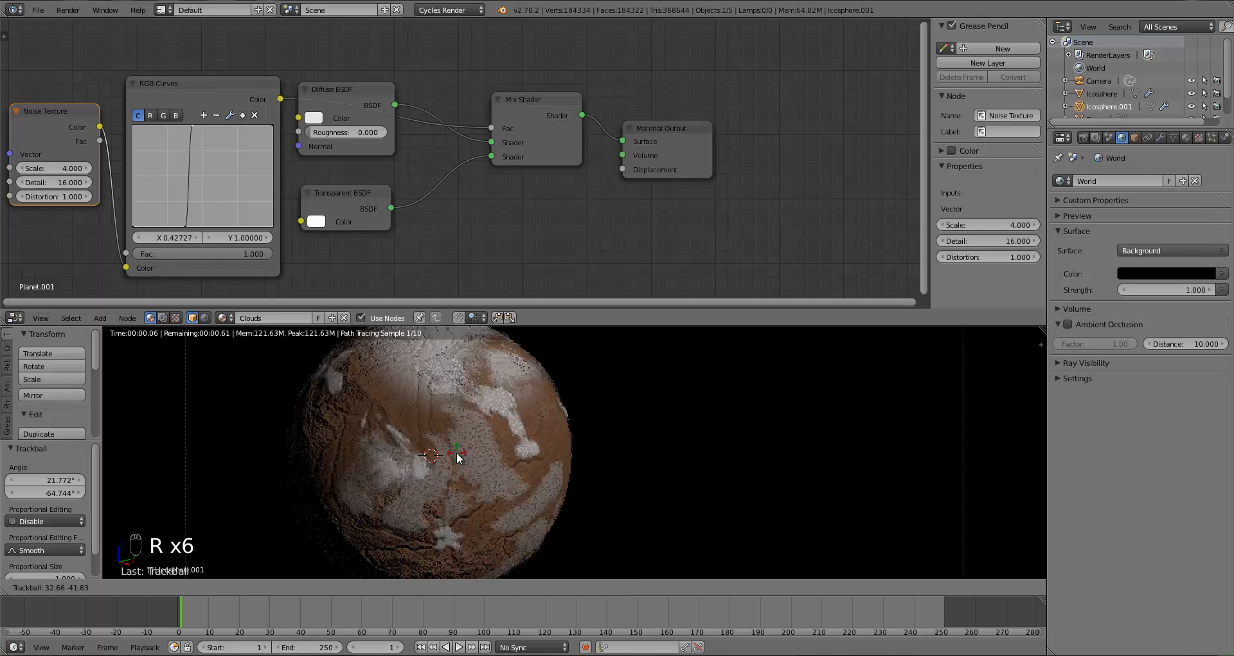
pyautogui.click(374, 479)
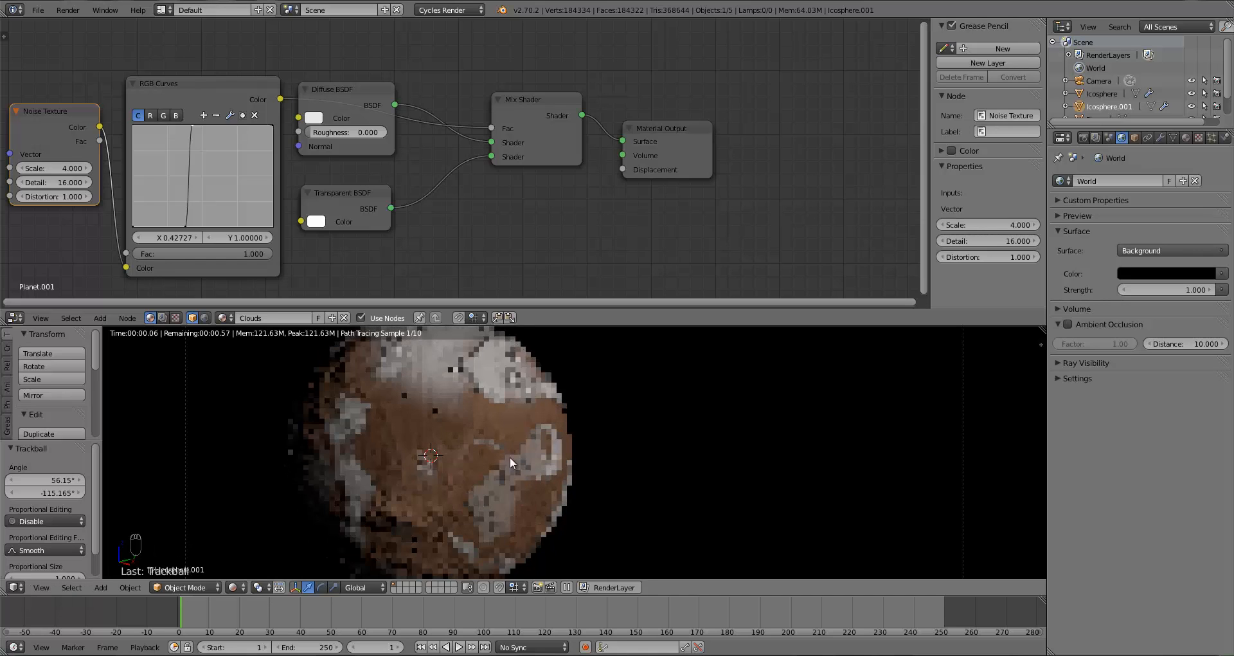
pyautogui.press('r')
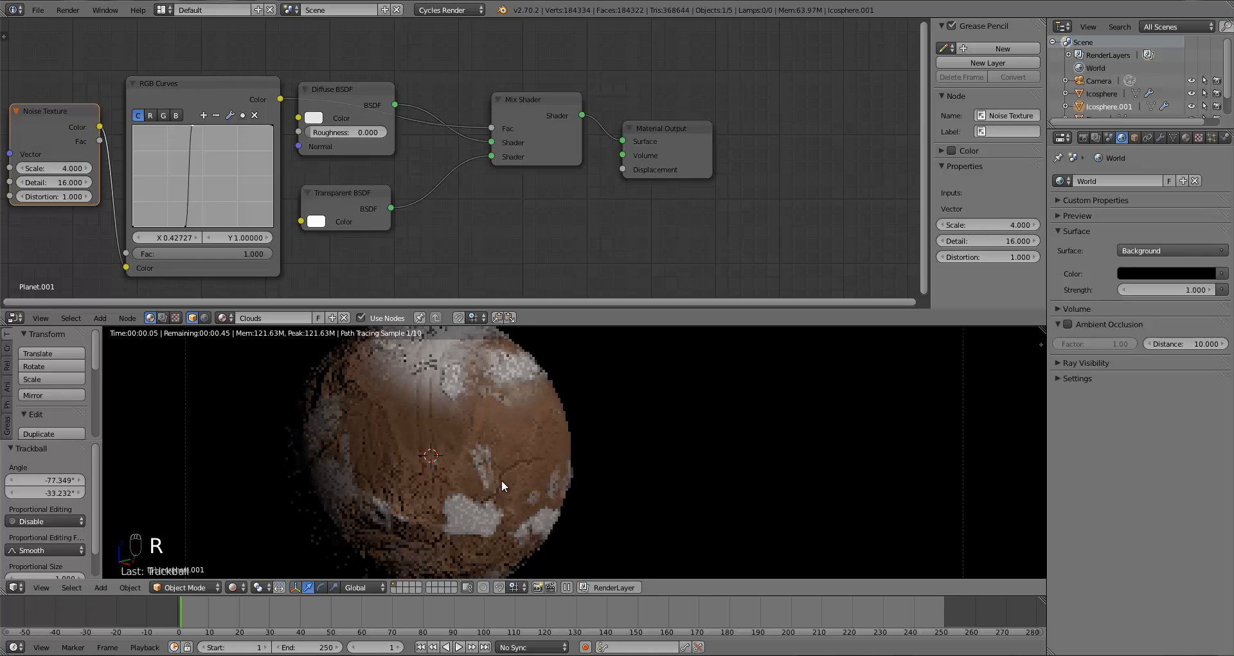
pyautogui.click(501, 479)
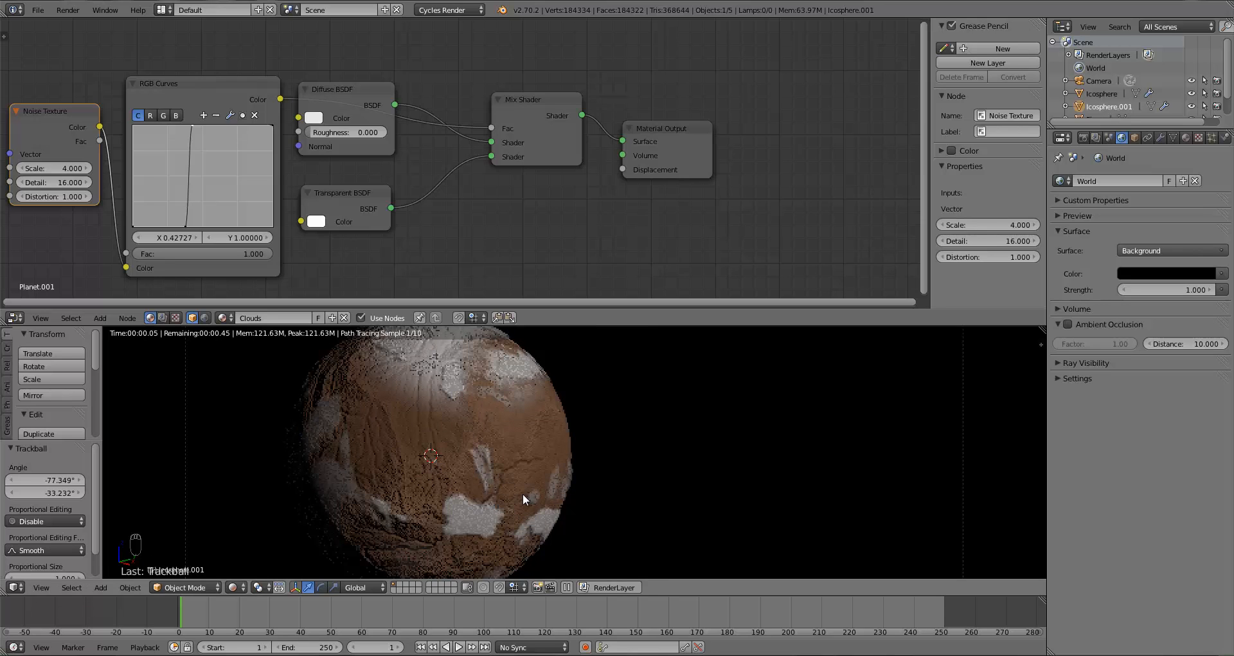
pyautogui.press('r')
pyautogui.press('r')
pyautogui.click(475, 463)
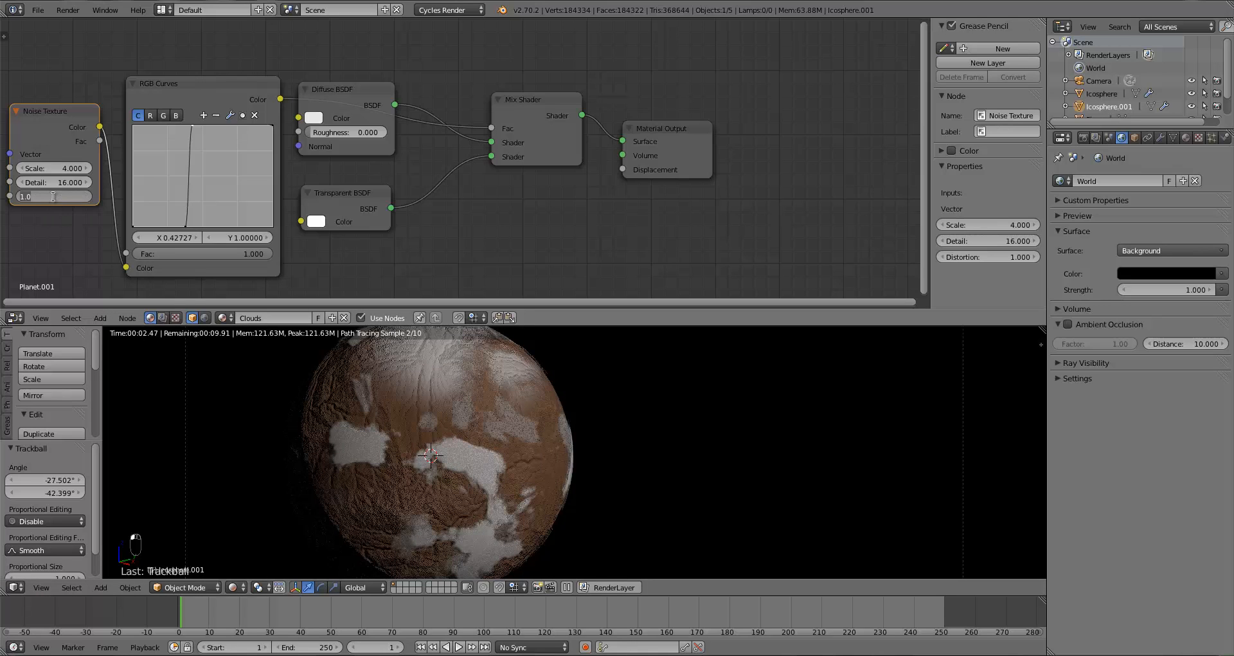
# Step: Set the Noise Texture's distortion to 1.5 and soften the RGB curve with its upper point at X 0.464, Y 1 and its lower point slightly left
pyautogui.write('1.5')
pyautogui.press('Return')
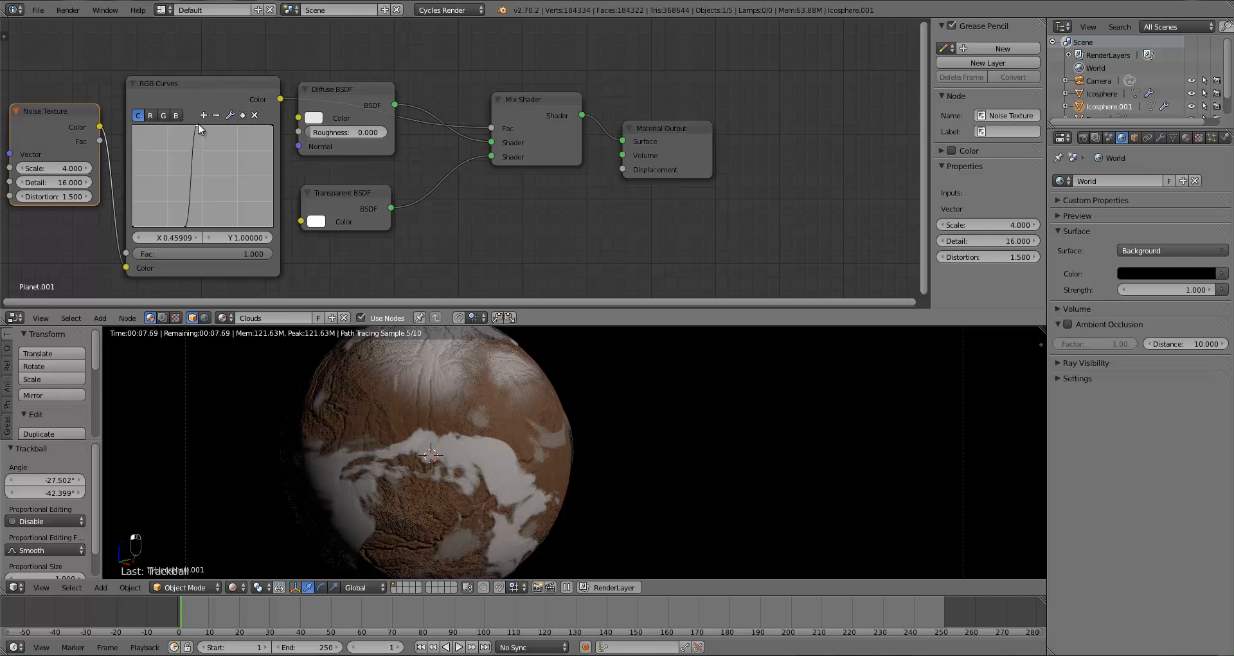
pyautogui.moveTo(195, 121); pyautogui.dragTo(195, 125)
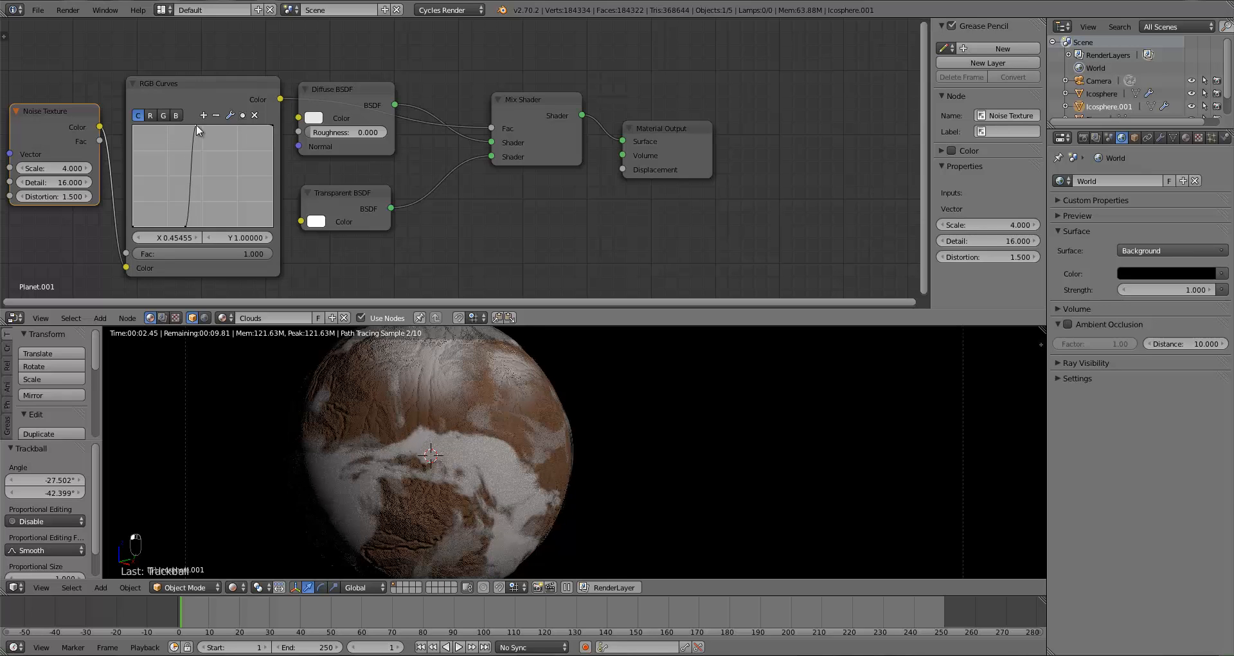
pyautogui.moveTo(196, 125); pyautogui.dragTo(202, 122)
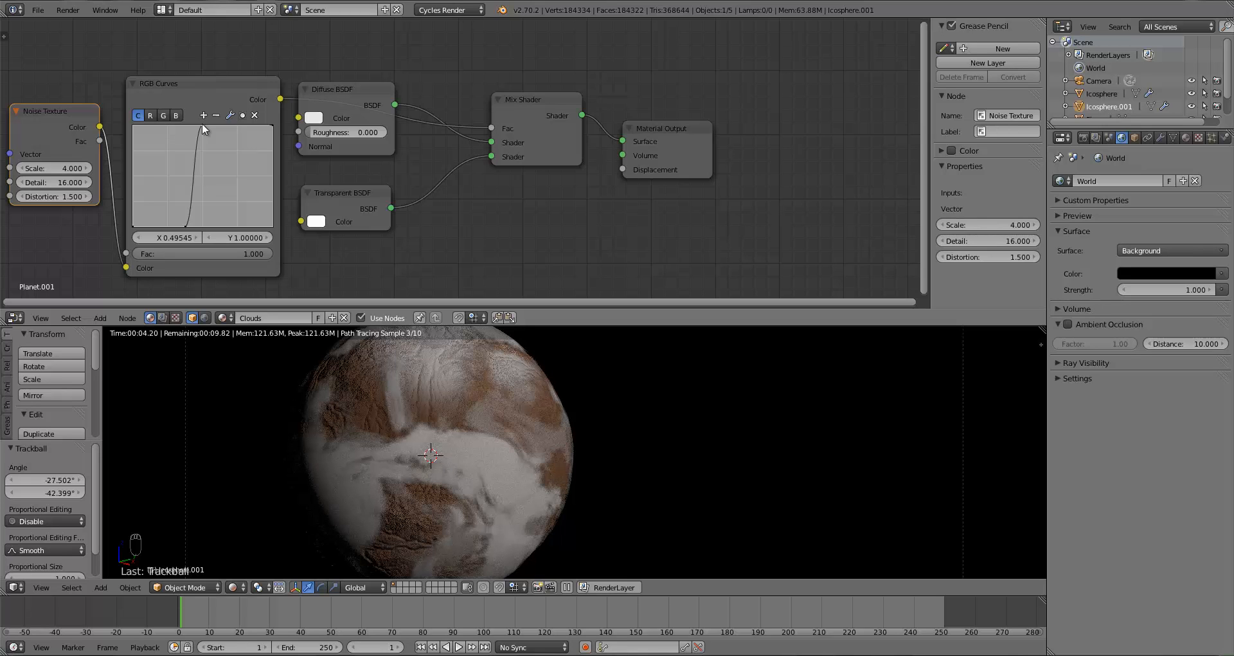
pyautogui.moveTo(185, 226); pyautogui.dragTo(181, 225)
pyautogui.moveTo(203, 125); pyautogui.dragTo(198, 122)
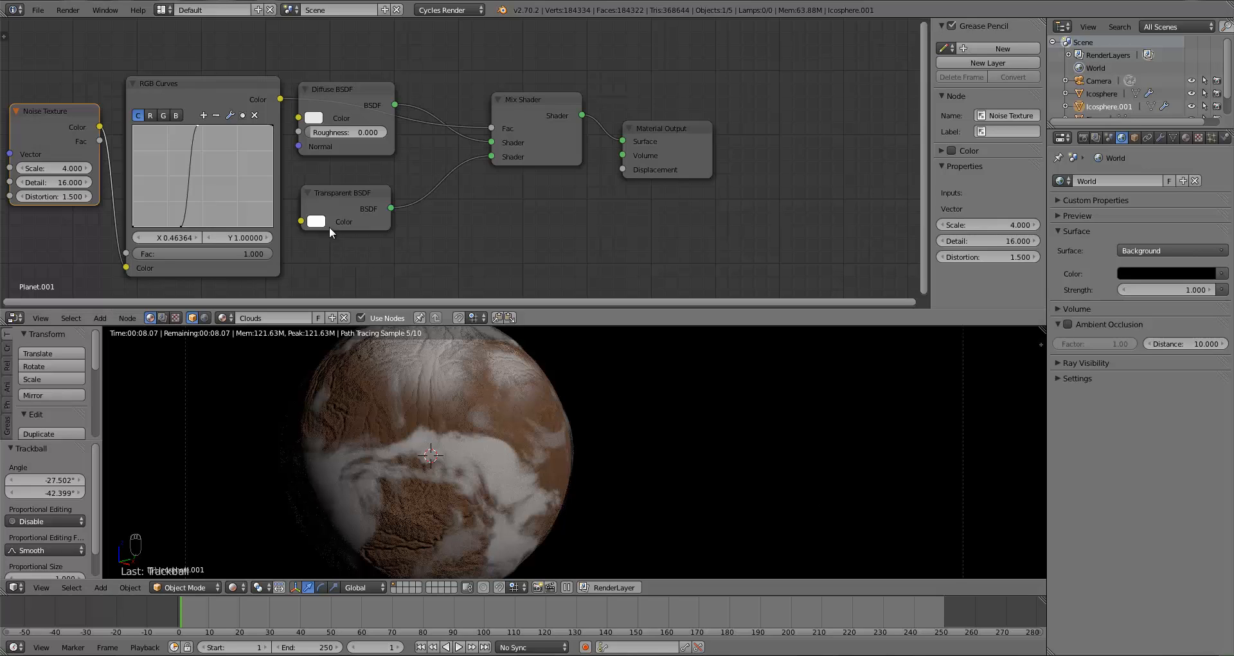
pyautogui.click(27, 134)
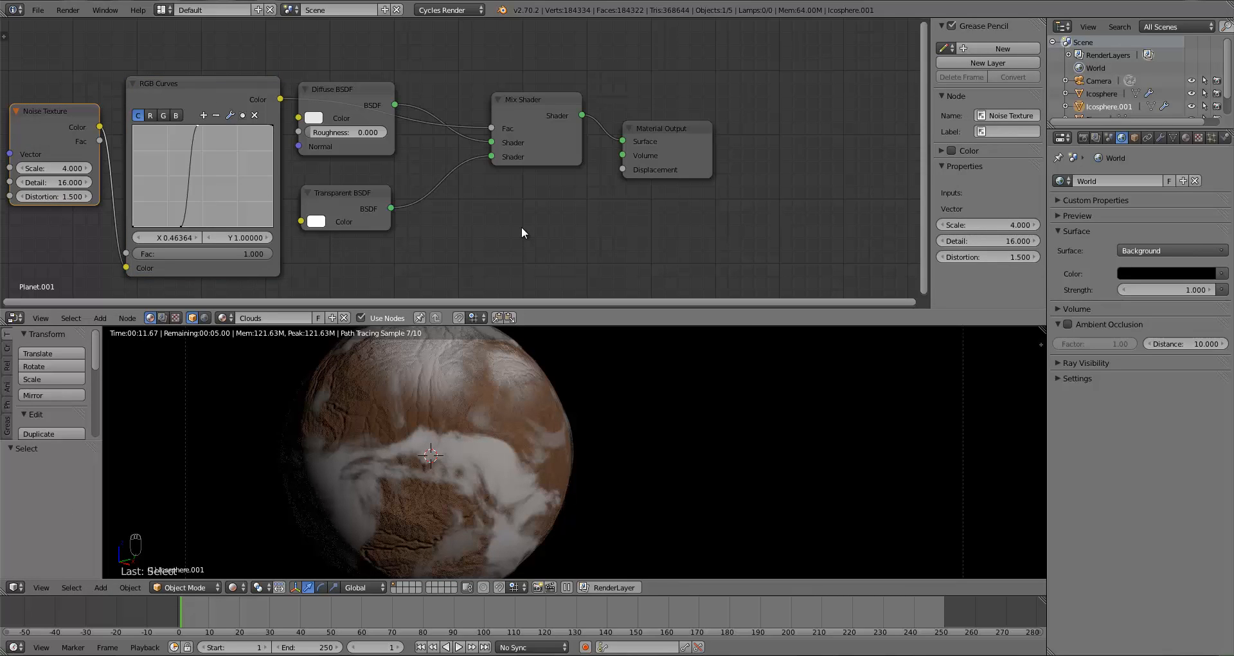
pyautogui.moveTo(198, 93); pyautogui.dragTo(214, 67)
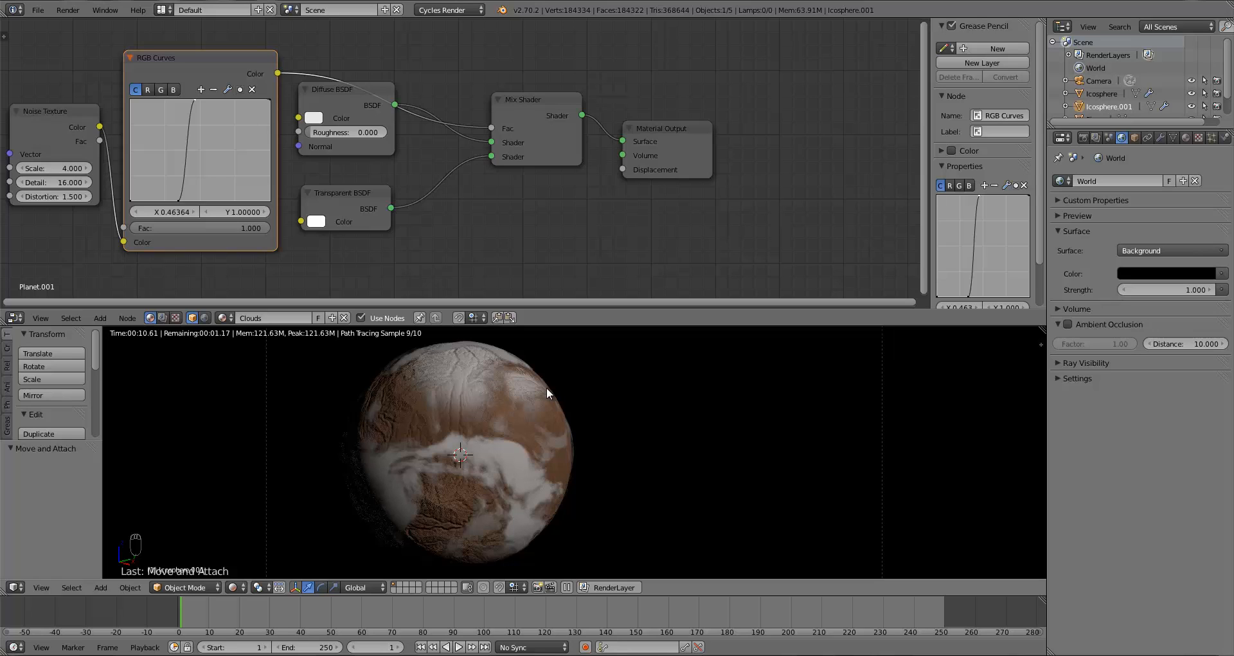
# Step: Turn the cloud sphere slightly with a trackball rotation of about -12° and 0.6°
pyautogui.press('r')
pyautogui.press('r')
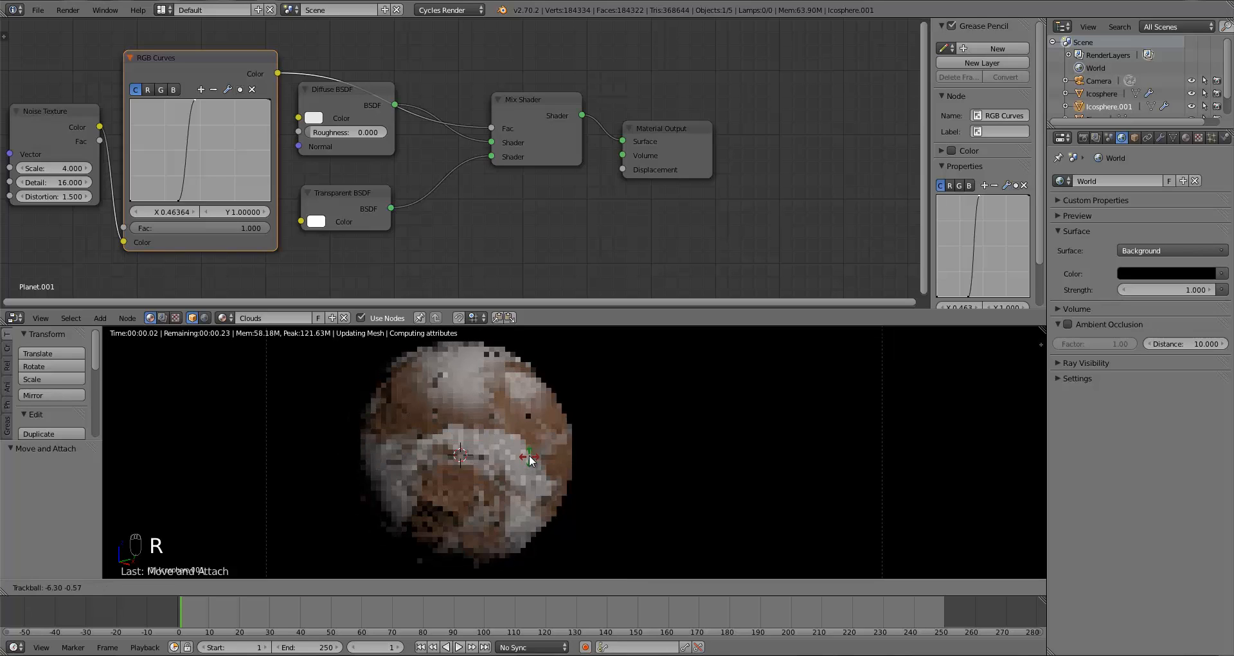
pyautogui.click(530, 449)
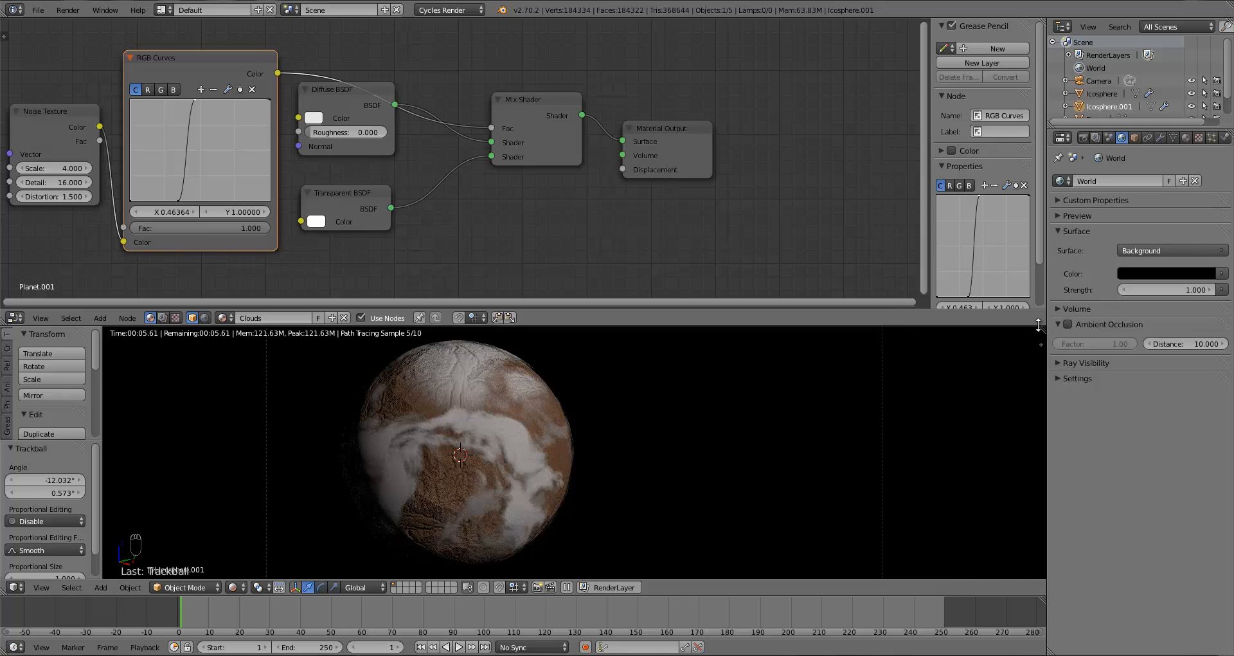
# Step: Merge the node editor area into the 3D view, switch to solid shading with nothing selected, and save the file
pyautogui.moveTo(1043, 328); pyautogui.dragTo(1000, 254)
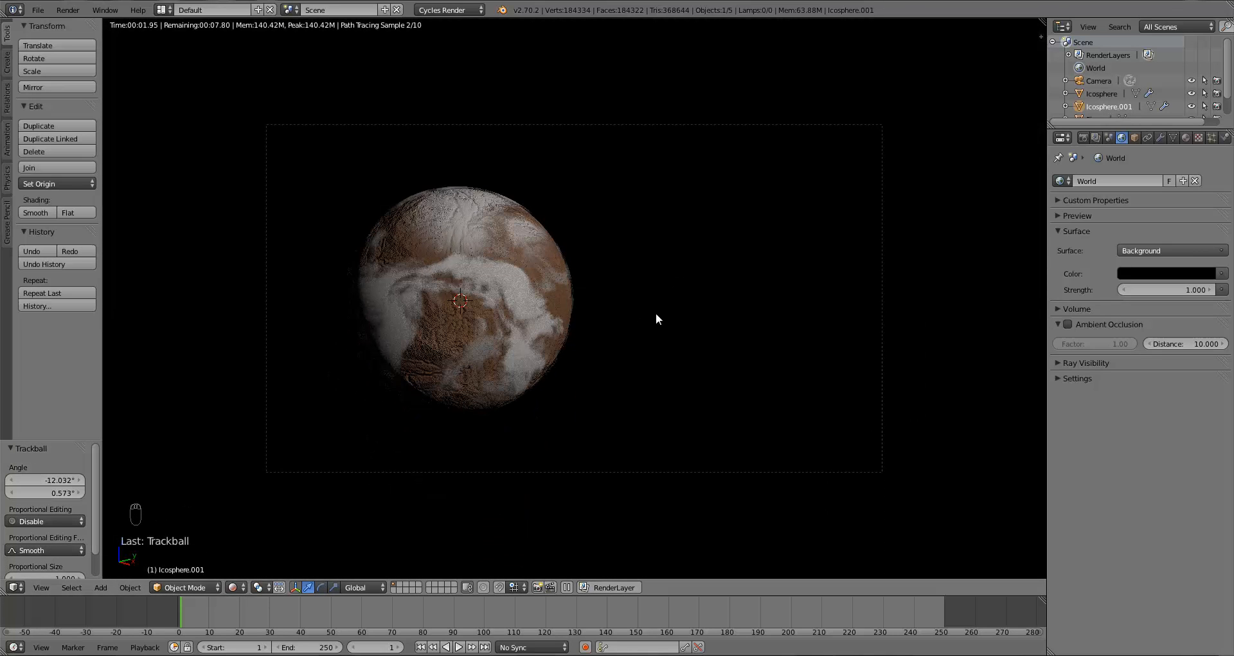
pyautogui.press('z')
pyautogui.press('z')
pyautogui.press('z')
pyautogui.press('a')
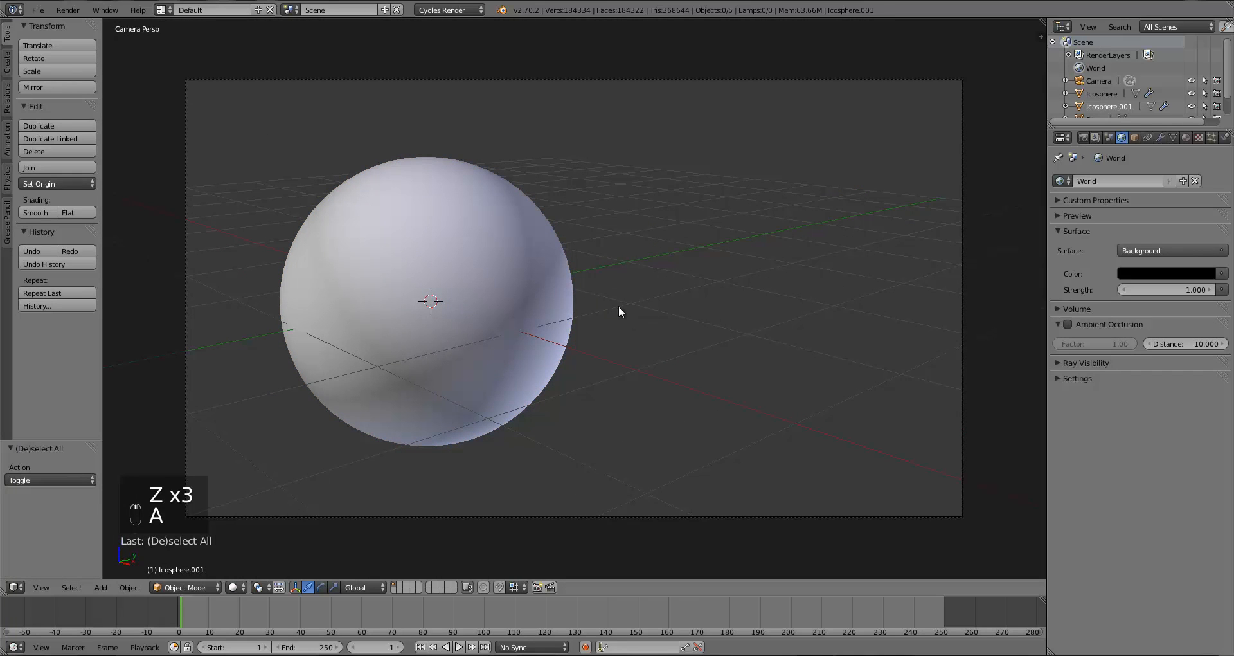
pyautogui.hotkey('ctrl', 's')
pyautogui.click(568, 278)
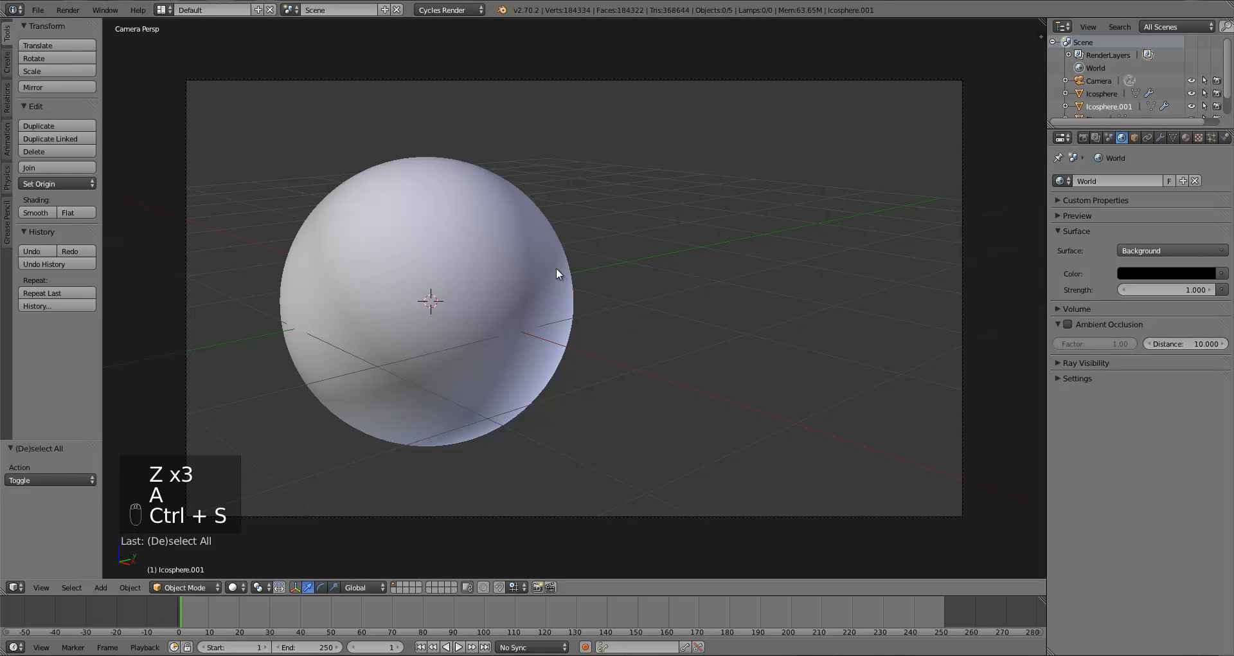
# Step: Select the inner planet sphere in wireframe, duplicate it in place and scale the copy by about 1.018
pyautogui.rightClick(491, 256)
pyautogui.press('z')
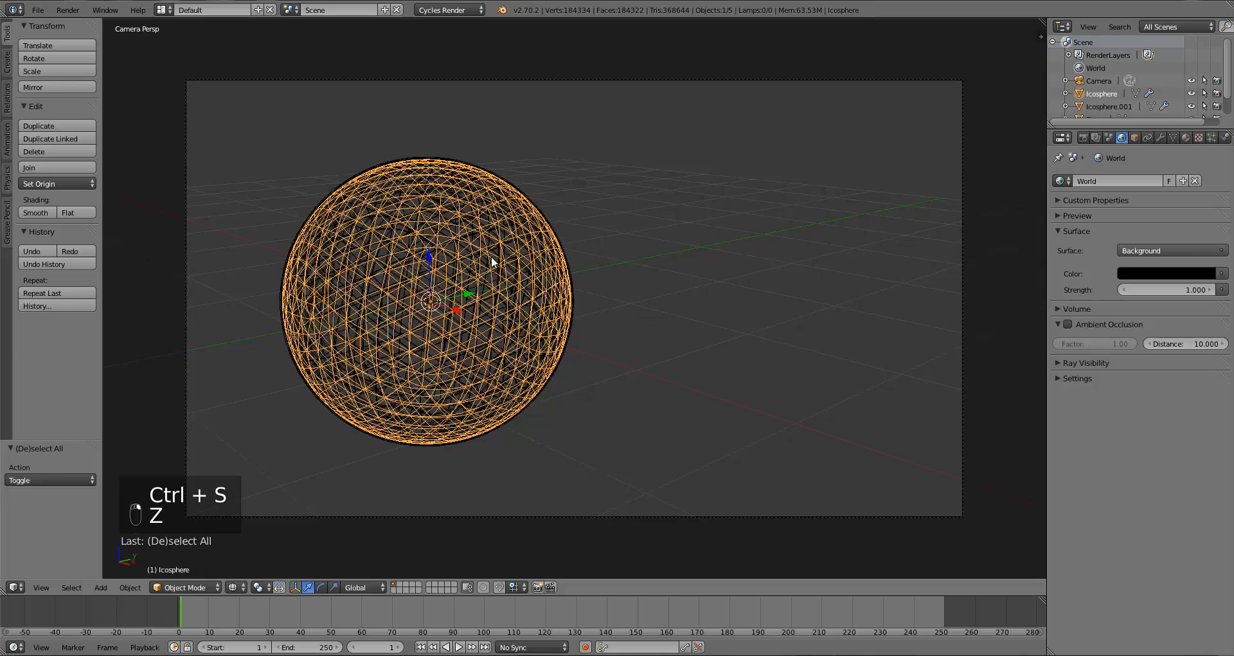
pyautogui.rightClick(523, 275)
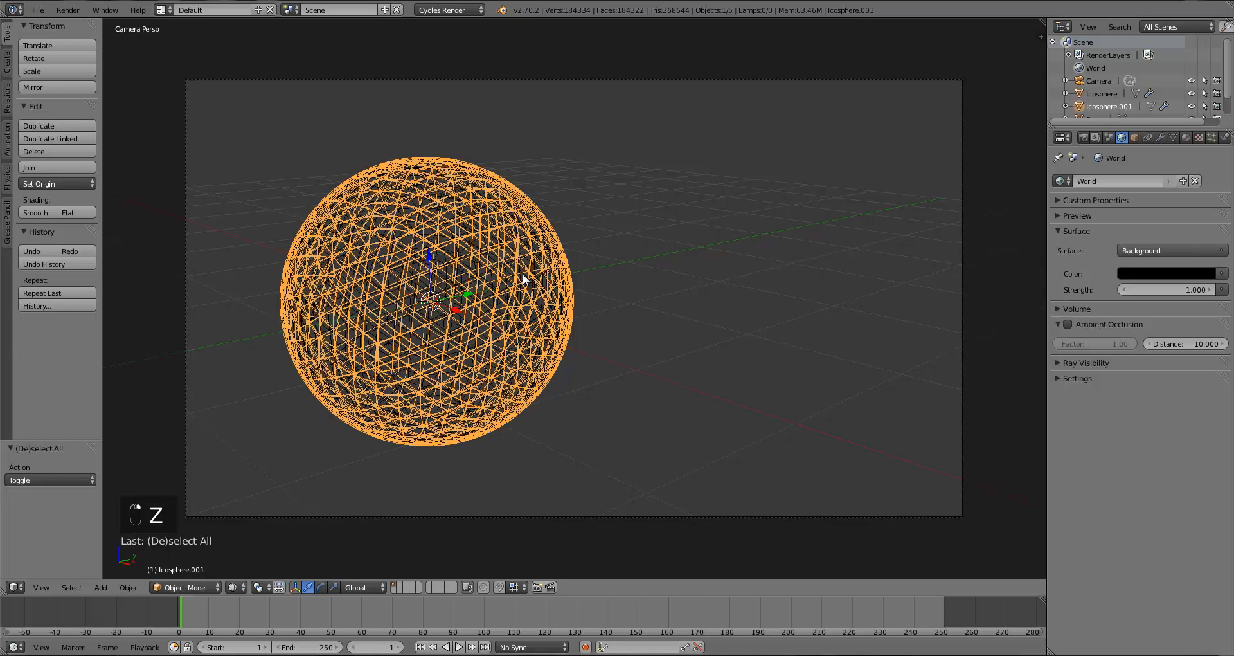
pyautogui.rightClick(524, 275)
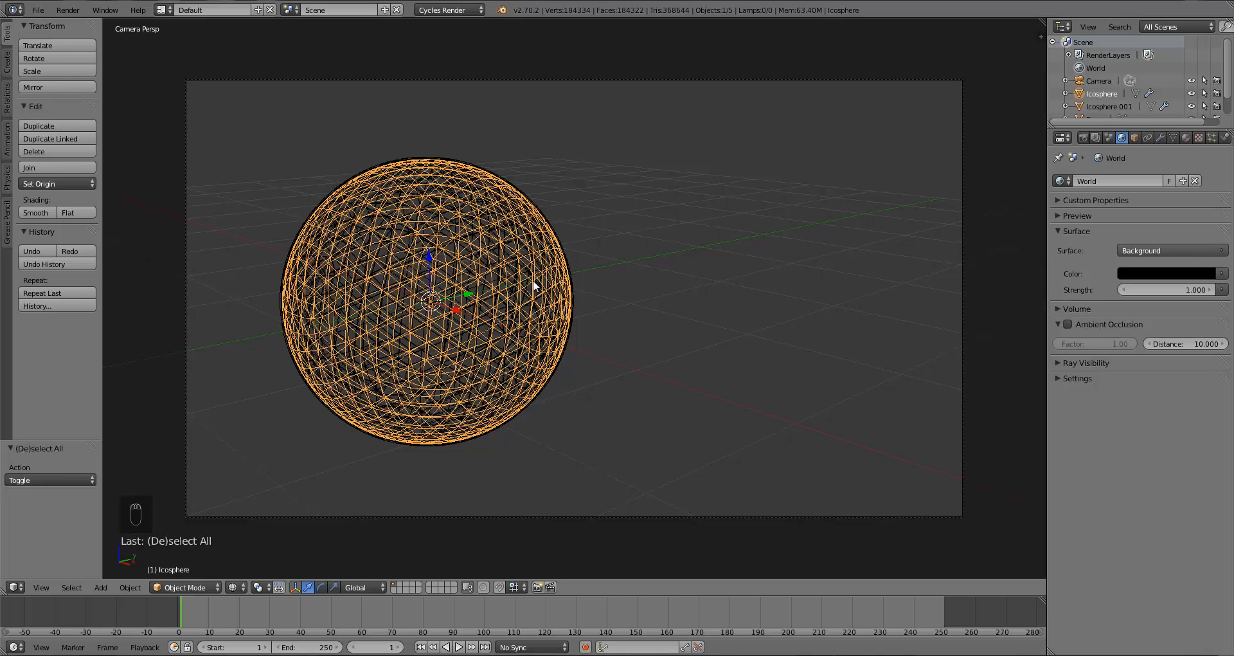
pyautogui.hotkey('shift', 'd')
pyautogui.press('s')
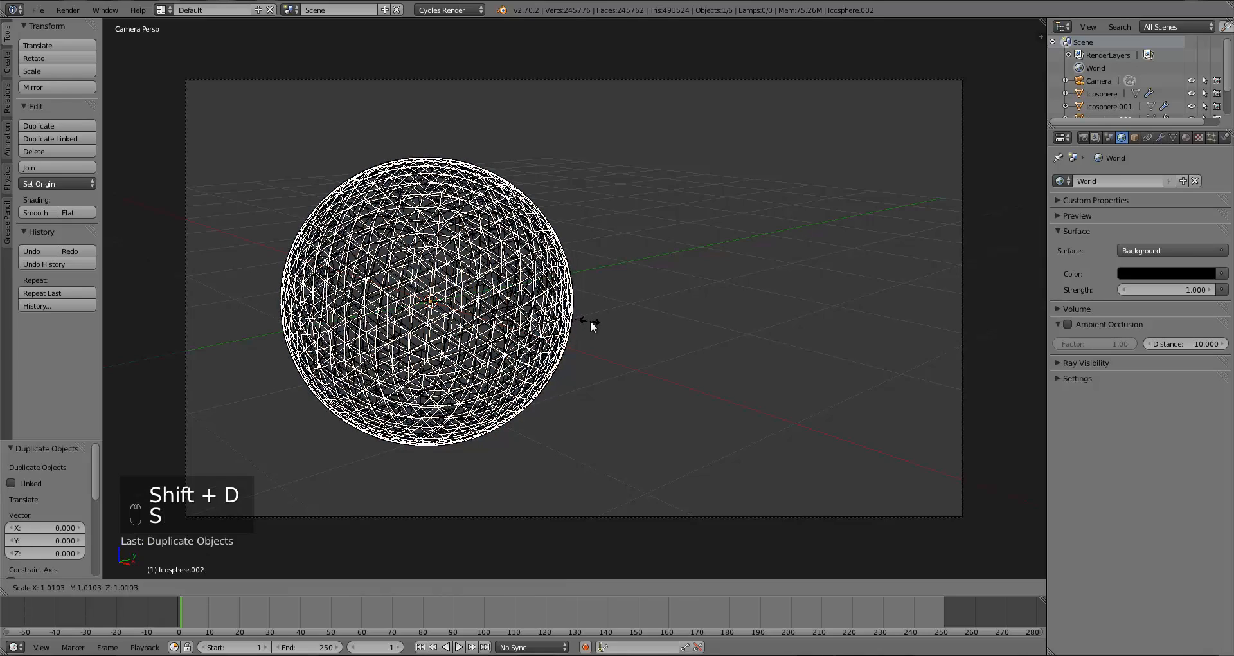
pyautogui.click(600, 318)
# Step: Fine-tune the new outer sphere in solid shading with scales of about 1.002 and 0.999, and save the file
pyautogui.press('z')
pyautogui.press('s')
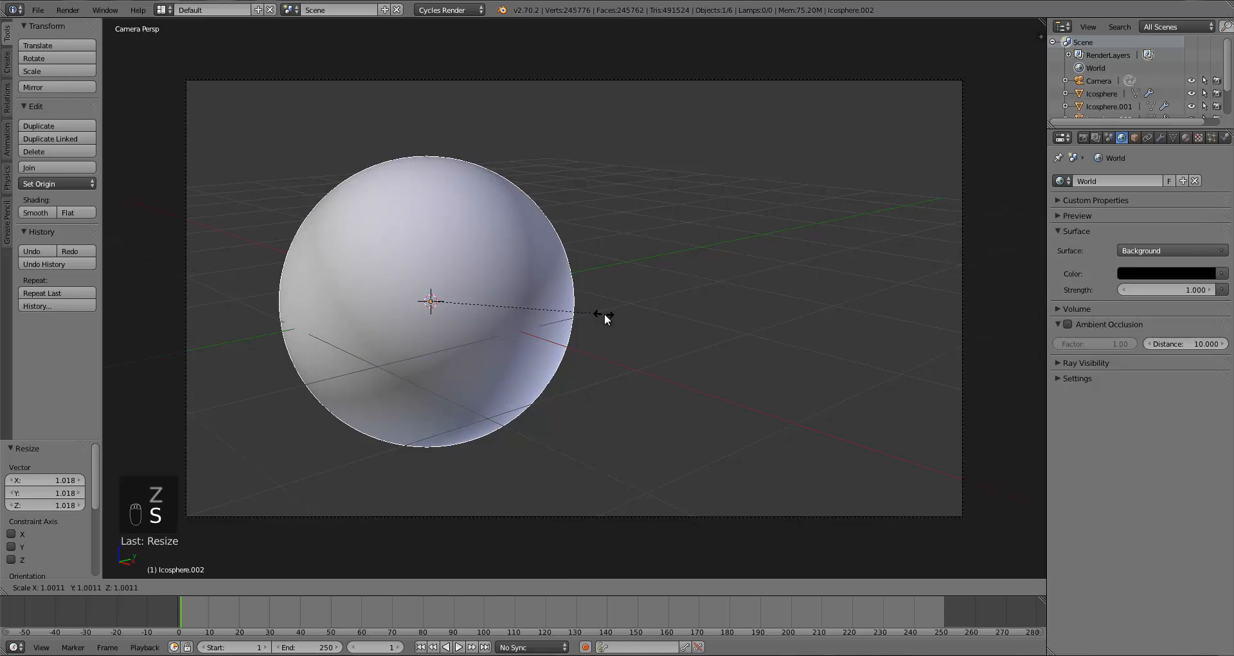
pyautogui.click(604, 313)
pyautogui.press('s')
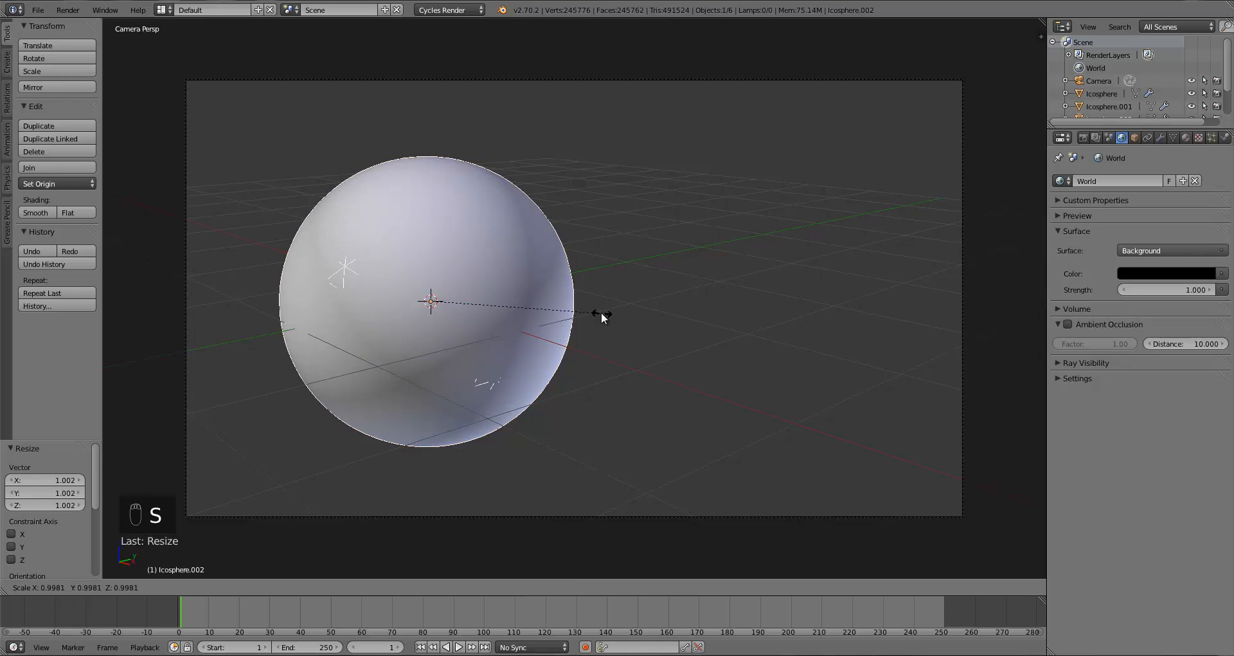
pyautogui.click(603, 312)
pyautogui.hotkey('ctrl', 's')
pyautogui.click(603, 311)
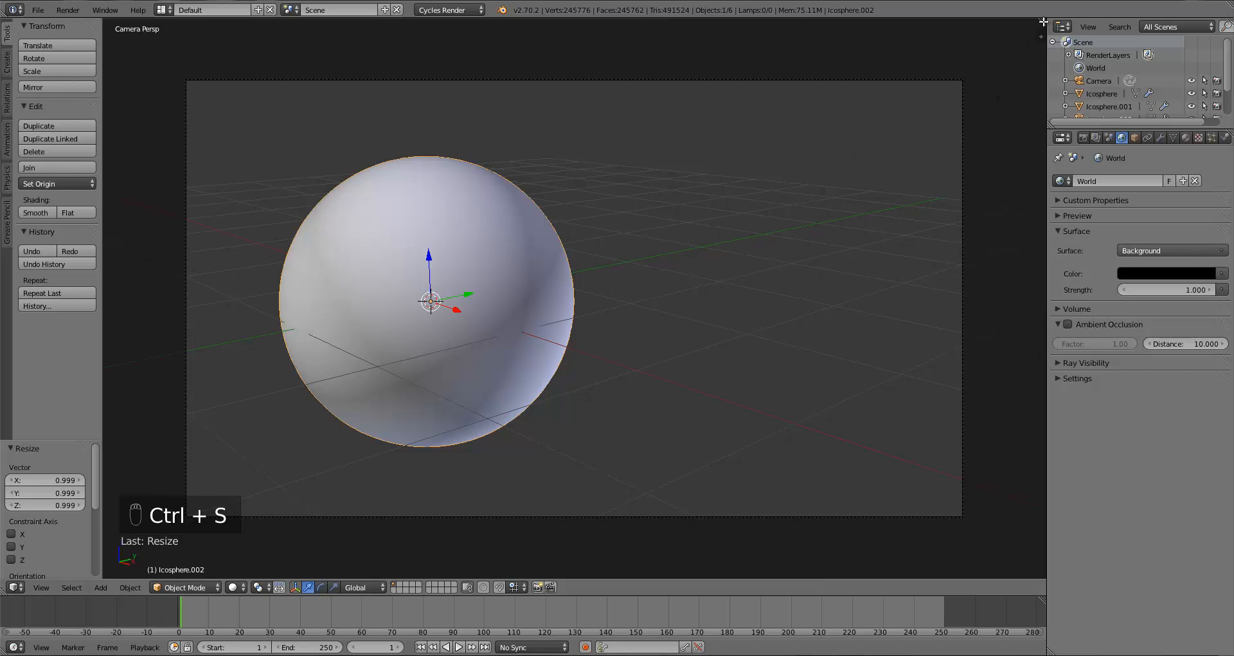
# Step: Split the 3D view horizontally and turn the upper area into a Node Editor
pyautogui.moveTo(1039, 23); pyautogui.dragTo(577, 259)
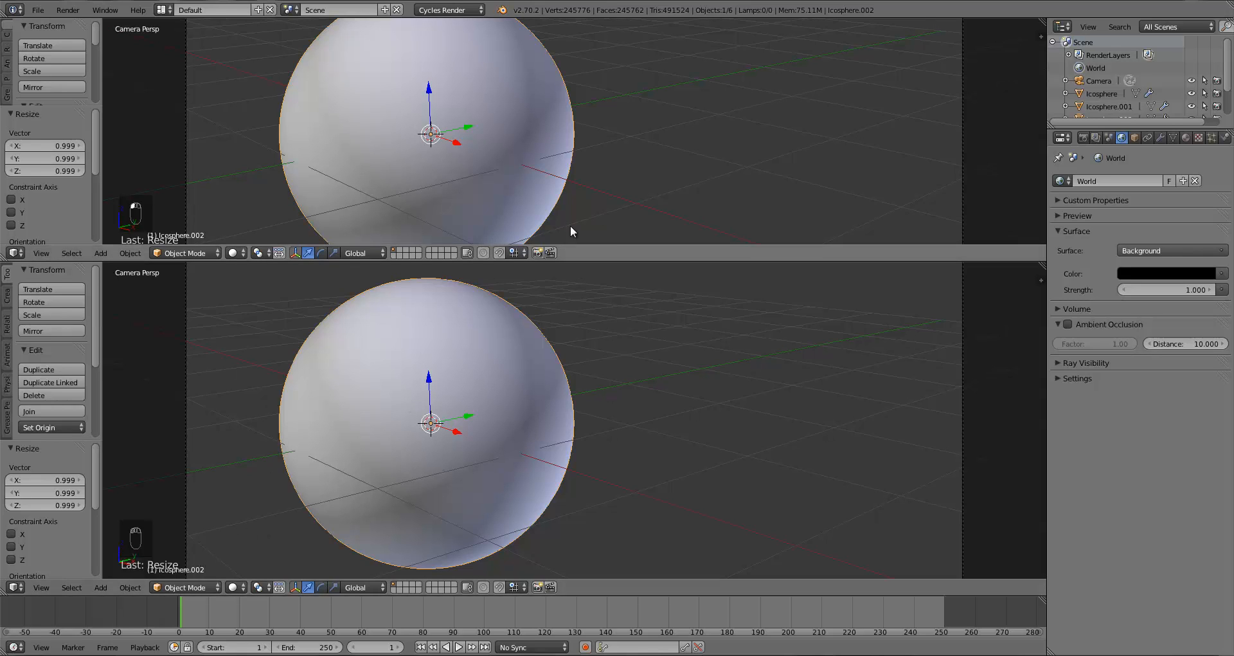
pyautogui.moveTo(608, 259); pyautogui.dragTo(598, 268)
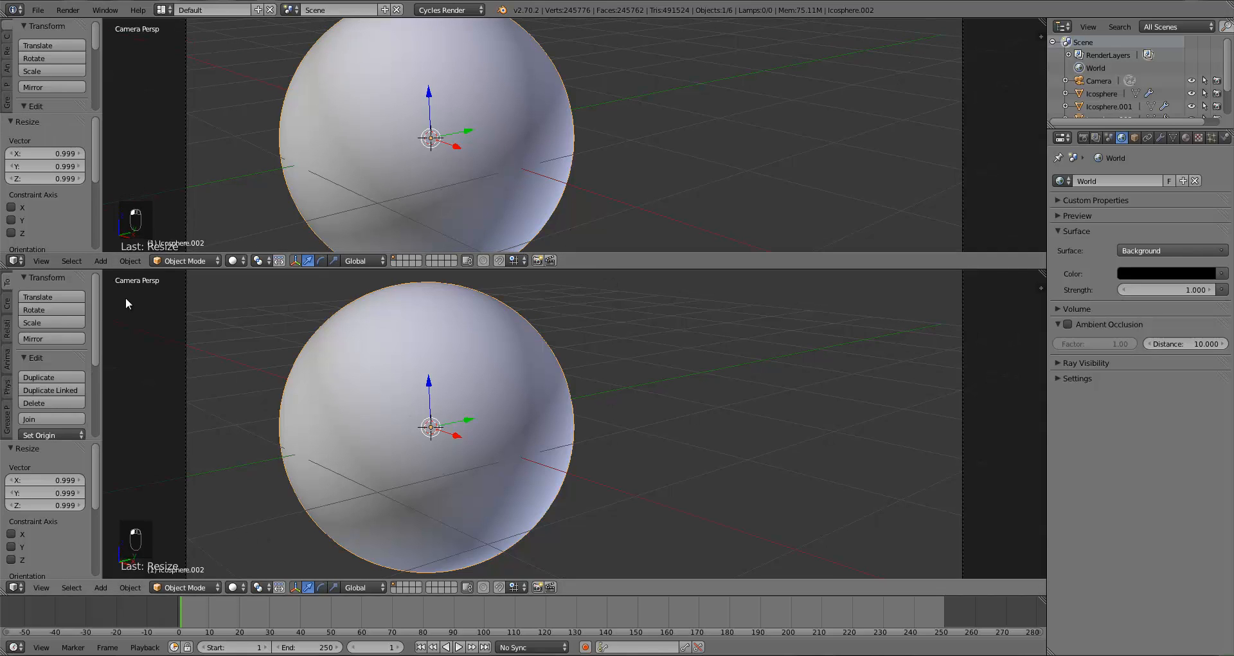
pyautogui.click(14, 261)
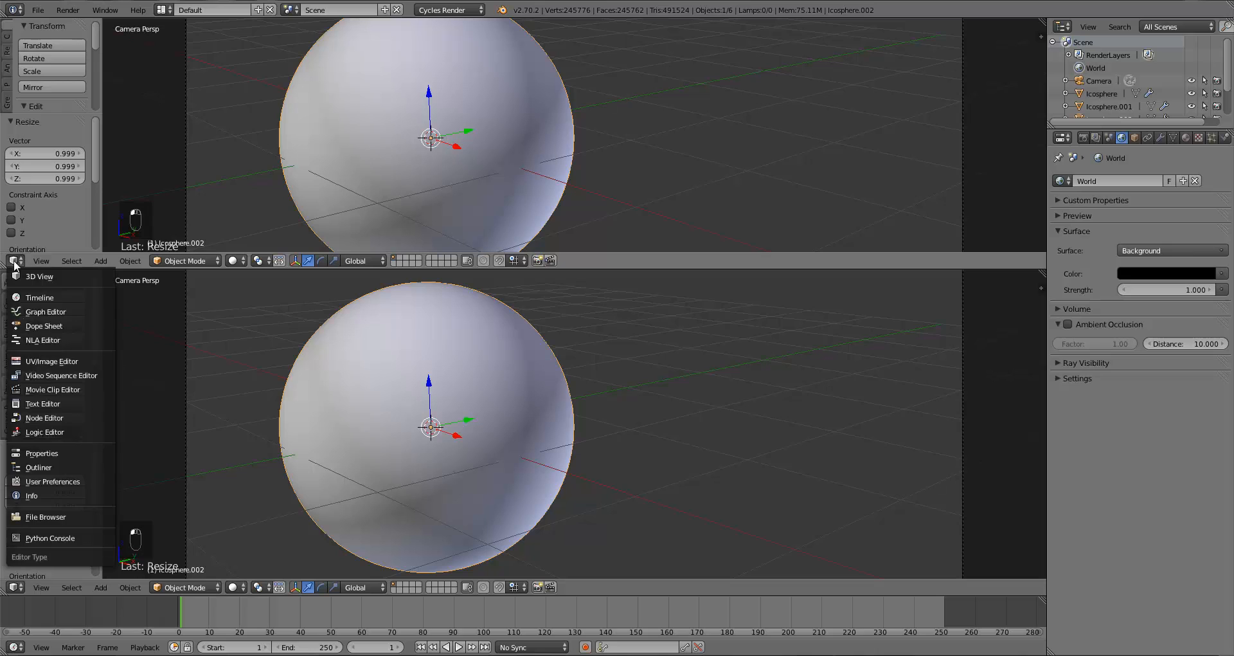
pyautogui.click(49, 415)
pyautogui.moveTo(518, 267); pyautogui.dragTo(518, 283)
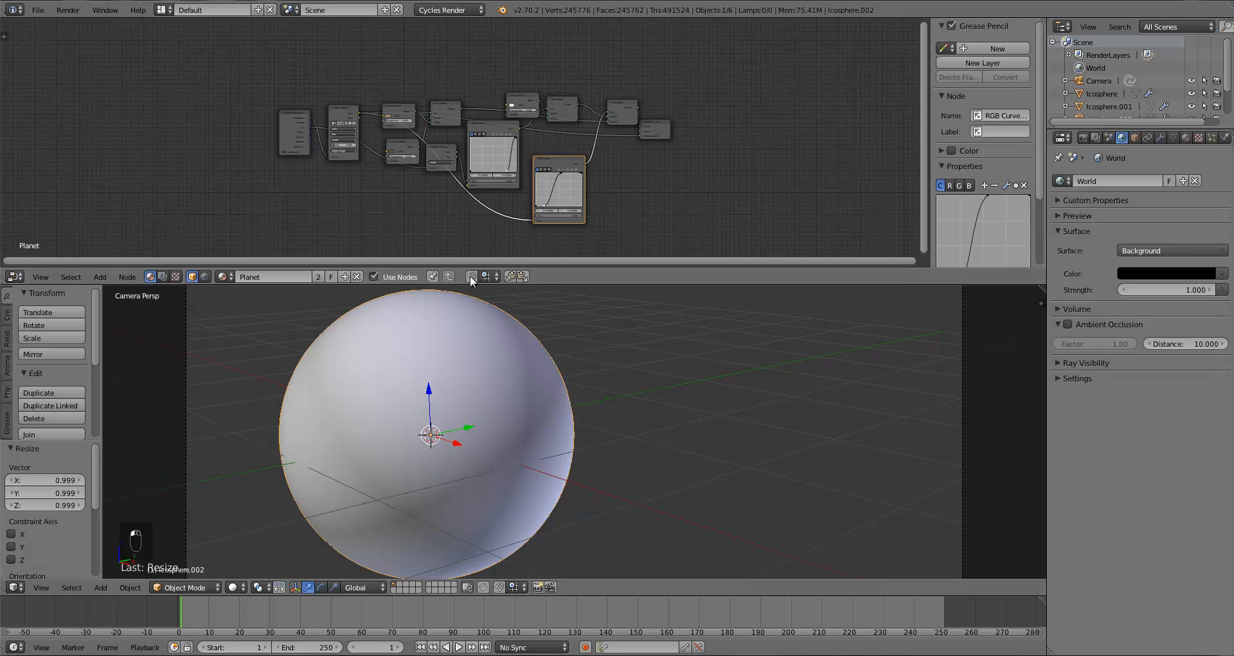
# Step: Make the outer sphere's Planet material a separate copy and name it Atmosphere
pyautogui.click(322, 276)
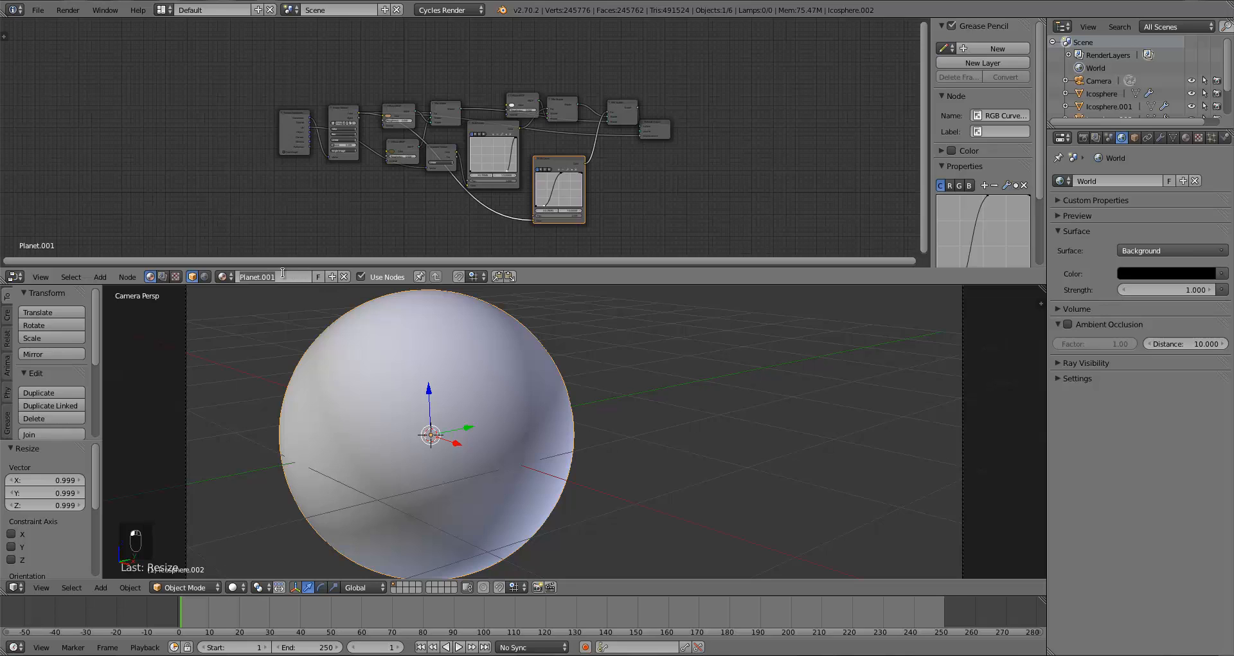
pyautogui.write('Atmosphere')
pyautogui.press('Return')
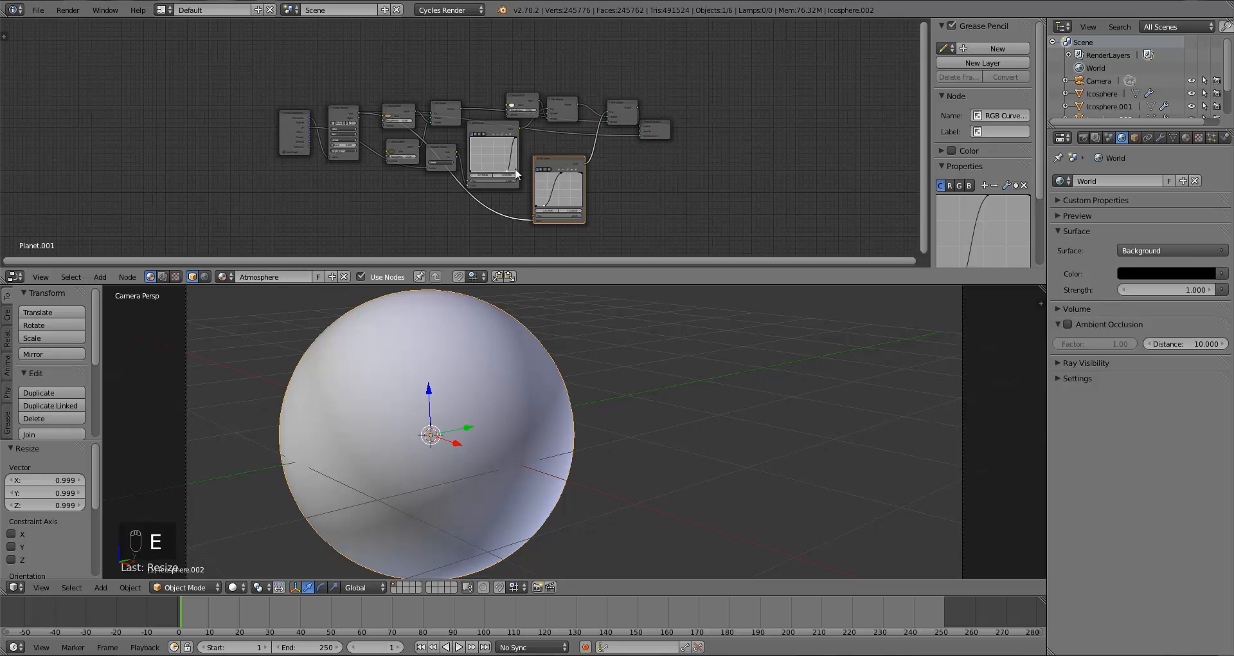
# Step: Delete every node of the Atmosphere material except Material Output, and reposition that node
pyautogui.moveTo(560, 163); pyautogui.dragTo(499, 168, button='middle')
pyautogui.press('a')
pyautogui.press('b')
pyautogui.moveTo(167, 69); pyautogui.dragTo(572, 233)
pyautogui.press('x')
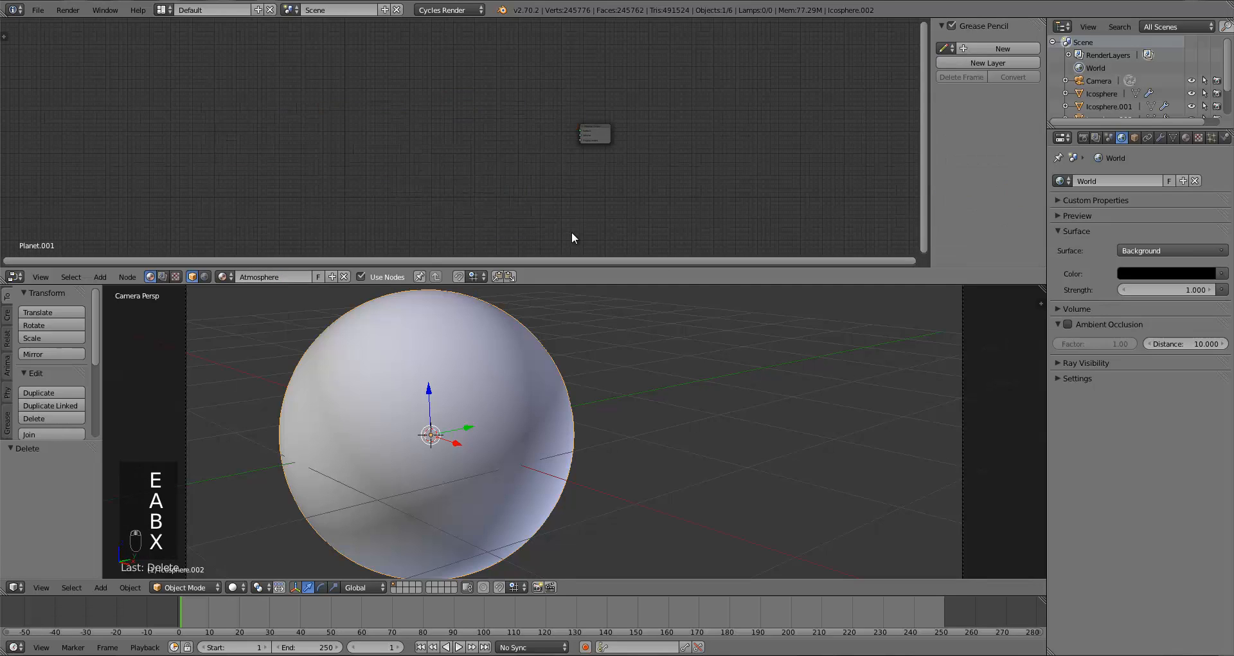
pyautogui.click(585, 130)
pyautogui.press('g')
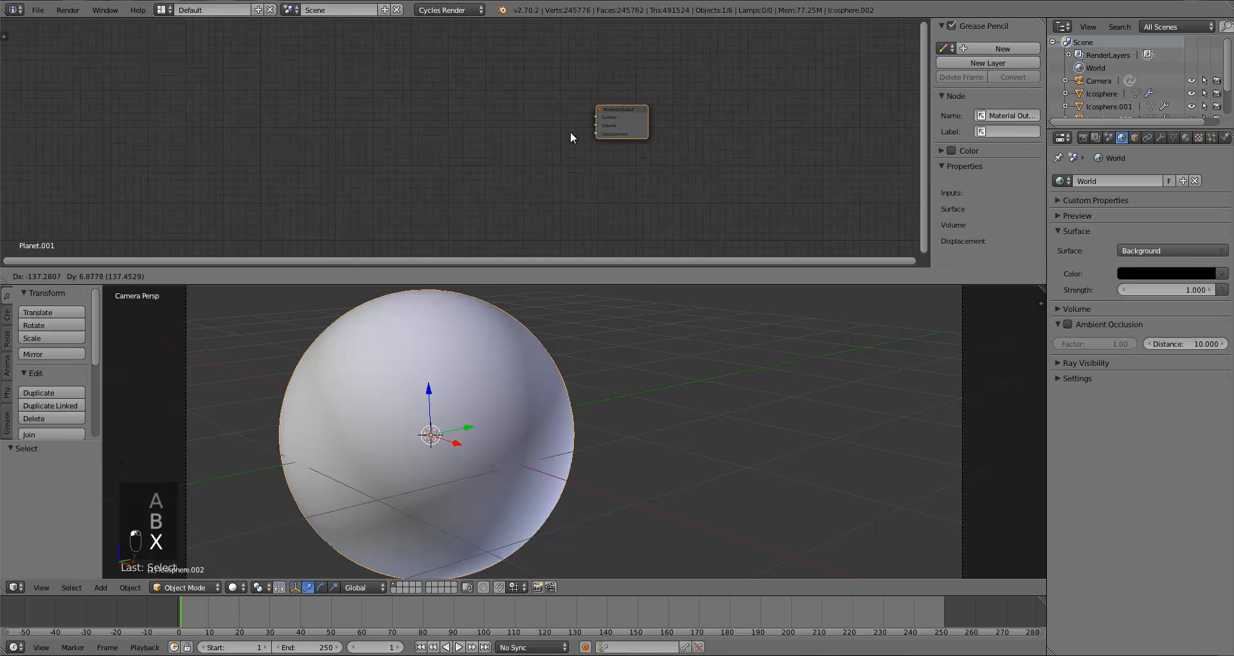
pyautogui.moveTo(571, 133); pyautogui.dragTo(563, 132)
# Step: Add a Mix Shader and connect its output to the Material Output's Surface input
pyautogui.scroll(3, 499, 131)
pyautogui.press('a')
pyautogui.hotkey('shift', 'a')
pyautogui.scroll(3, 722, 169)
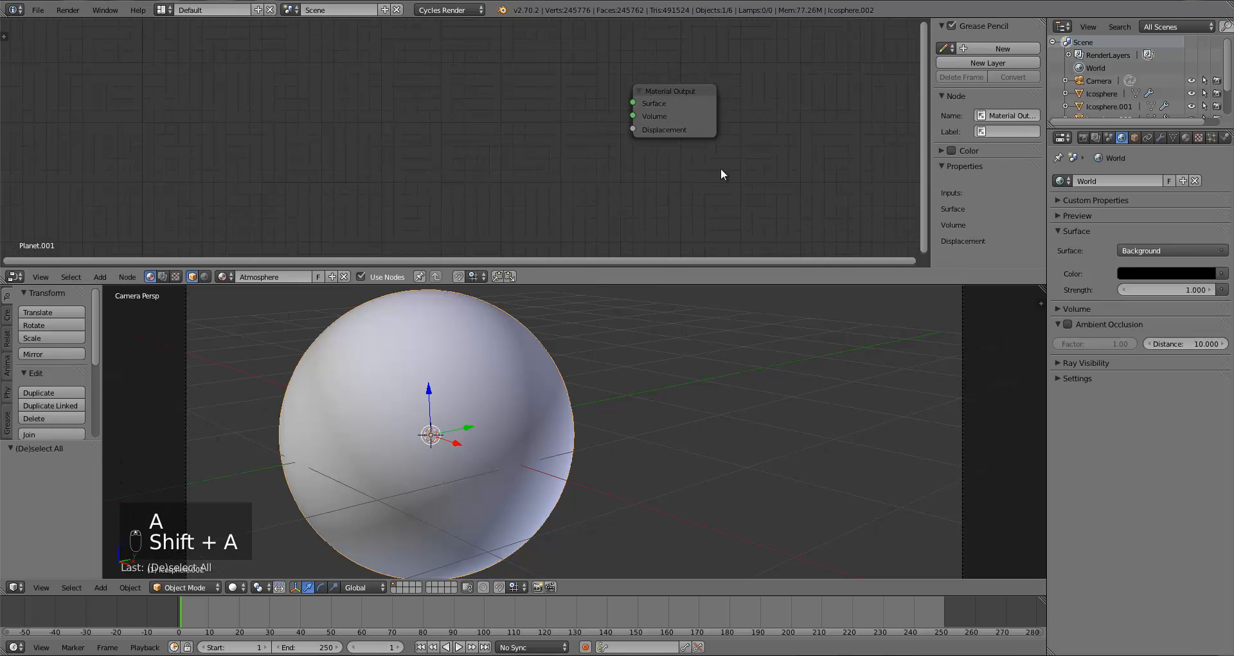
pyautogui.moveTo(720, 169); pyautogui.dragTo(655, 124, button='middle')
pyautogui.scroll(6, 585, 227)
pyautogui.press('a')
pyautogui.hotkey('shift', 'a')
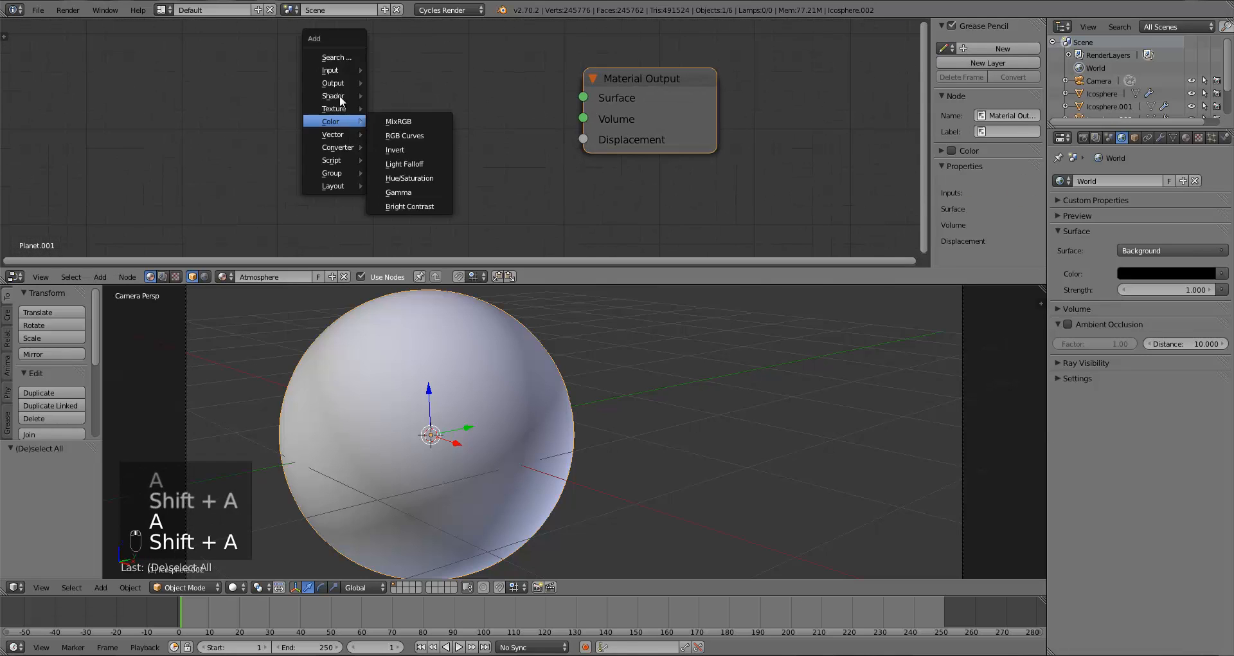
pyautogui.click(424, 96)
pyautogui.click(542, 104)
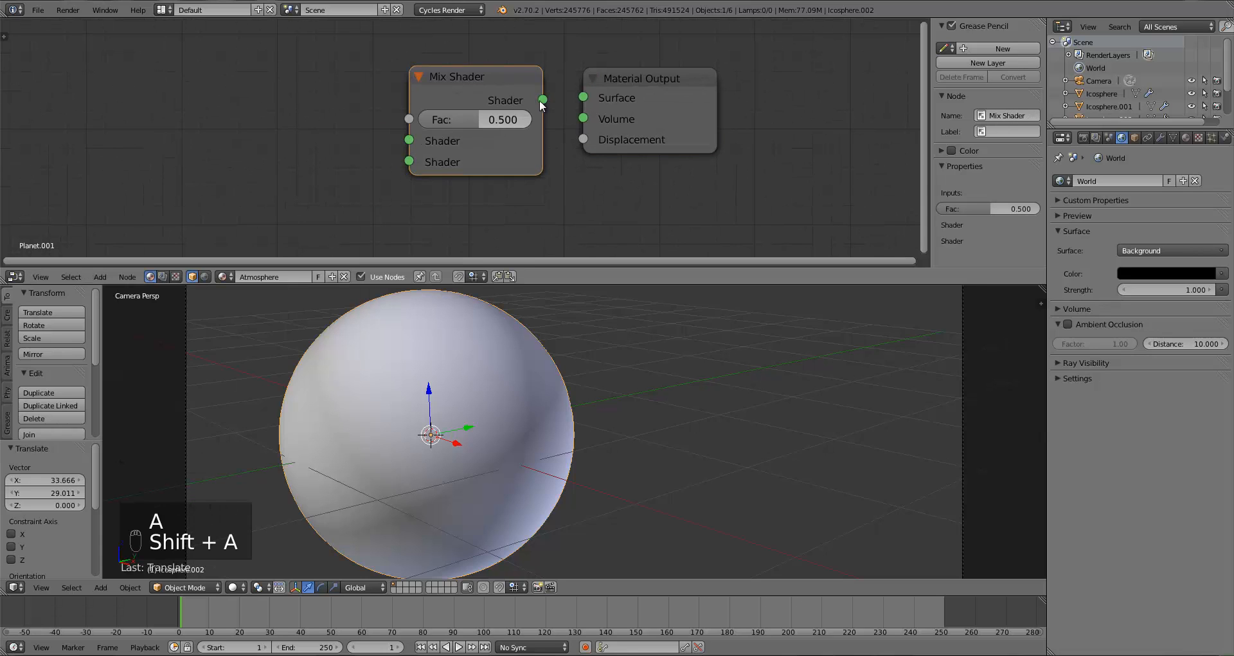
pyautogui.moveTo(541, 103); pyautogui.dragTo(586, 100)
# Step: Shift the Material Output and Mix Shader nodes to the right to make room for input shaders
pyautogui.moveTo(681, 108); pyautogui.dragTo(821, 101)
pyautogui.moveTo(472, 81); pyautogui.dragTo(612, 73)
pyautogui.press('a')
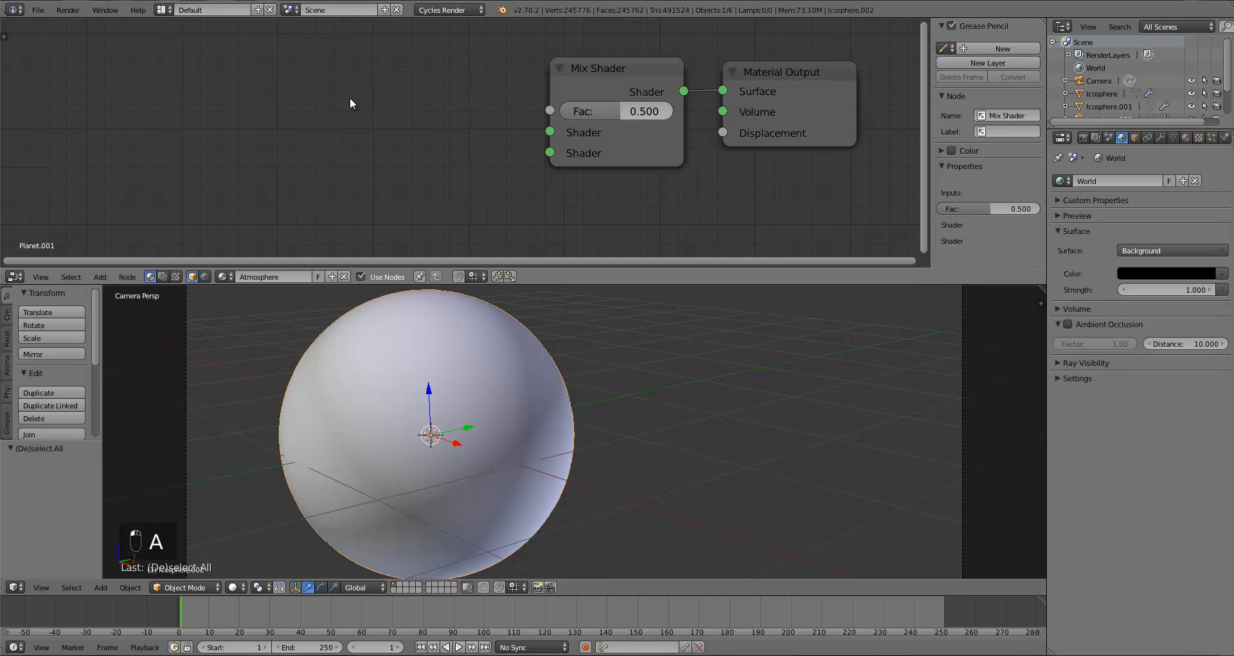
# Step: Add a Transparent BSDF node and connect its output to the Mix Shader's second Shader input
pyautogui.hotkey('shift', 'a')
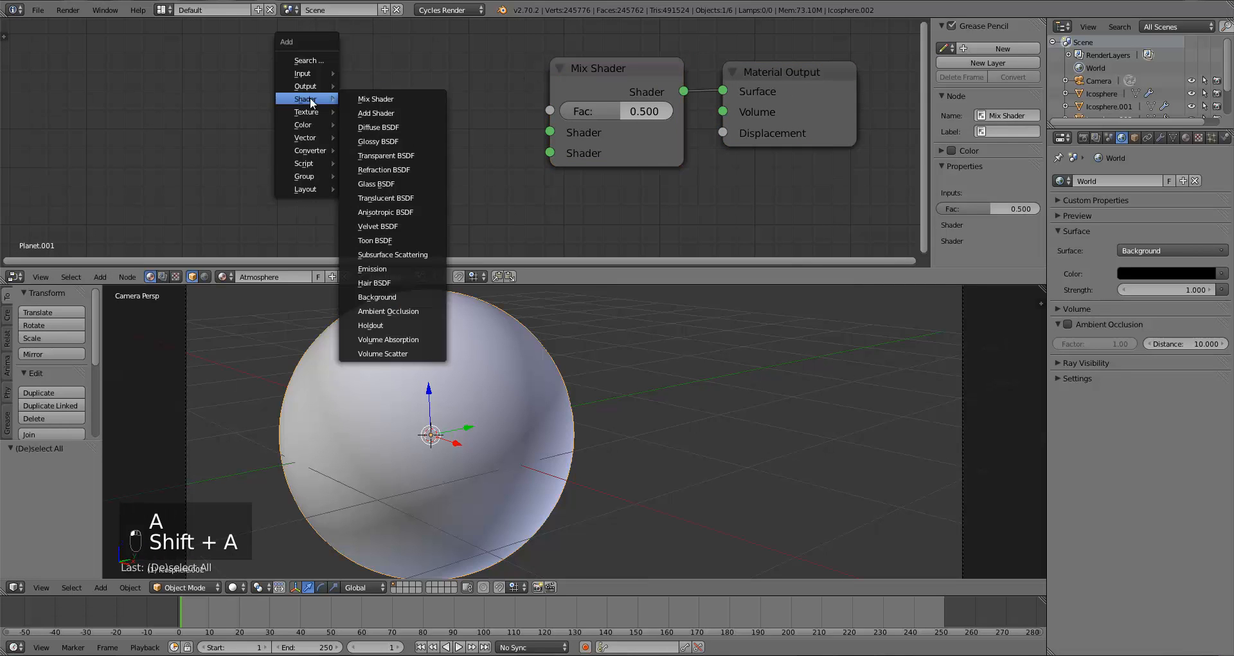
pyautogui.click(391, 156)
pyautogui.click(370, 148)
pyautogui.moveTo(504, 183); pyautogui.dragTo(550, 153)
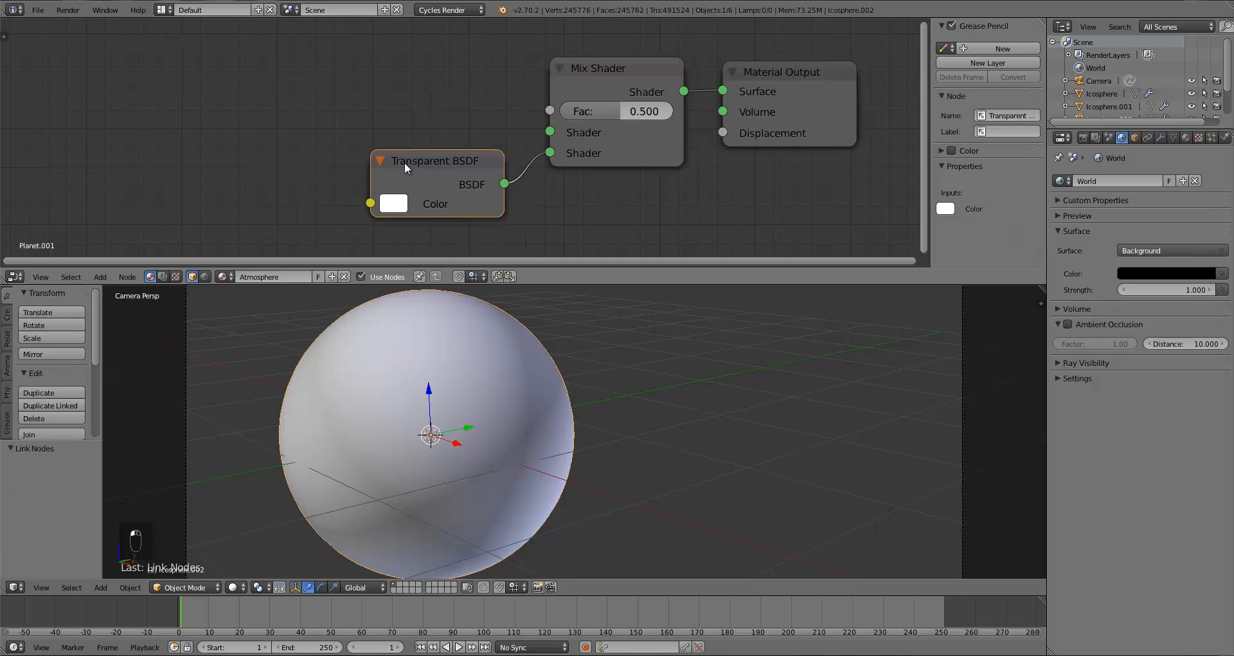
pyautogui.moveTo(404, 163); pyautogui.dragTo(374, 174)
# Step: Add a Diffuse BSDF node above the Transparent BSDF and connect it to the Mix Shader's first Shader input
pyautogui.press('a')
pyautogui.hotkey('shift', 'a')
pyautogui.moveTo(356, 112)
pyautogui.click(427, 139)
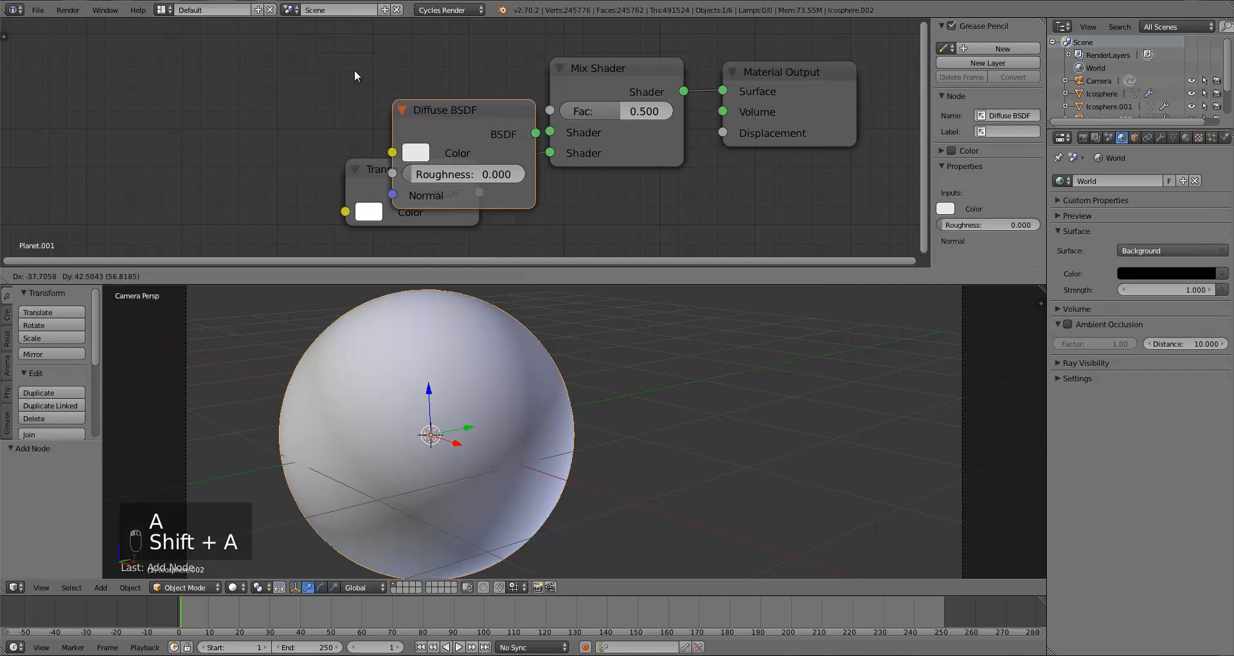
pyautogui.click(357, 76)
pyautogui.moveTo(522, 137); pyautogui.dragTo(549, 131)
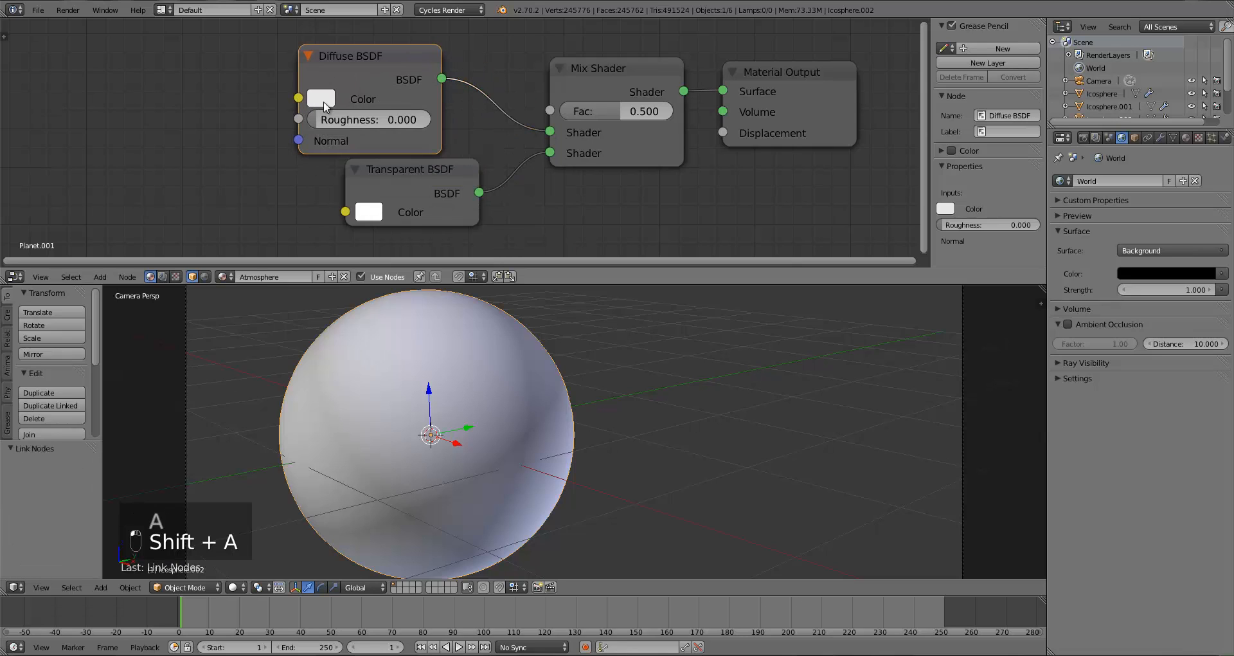
# Step: Set the Diffuse BSDF color to blue (R 0.072, G 0.280, B 0.562) and space out the Transparent BSDF and Mix Shader nodes
pyautogui.click(325, 103)
pyautogui.moveTo(410, 154); pyautogui.dragTo(383, 195)
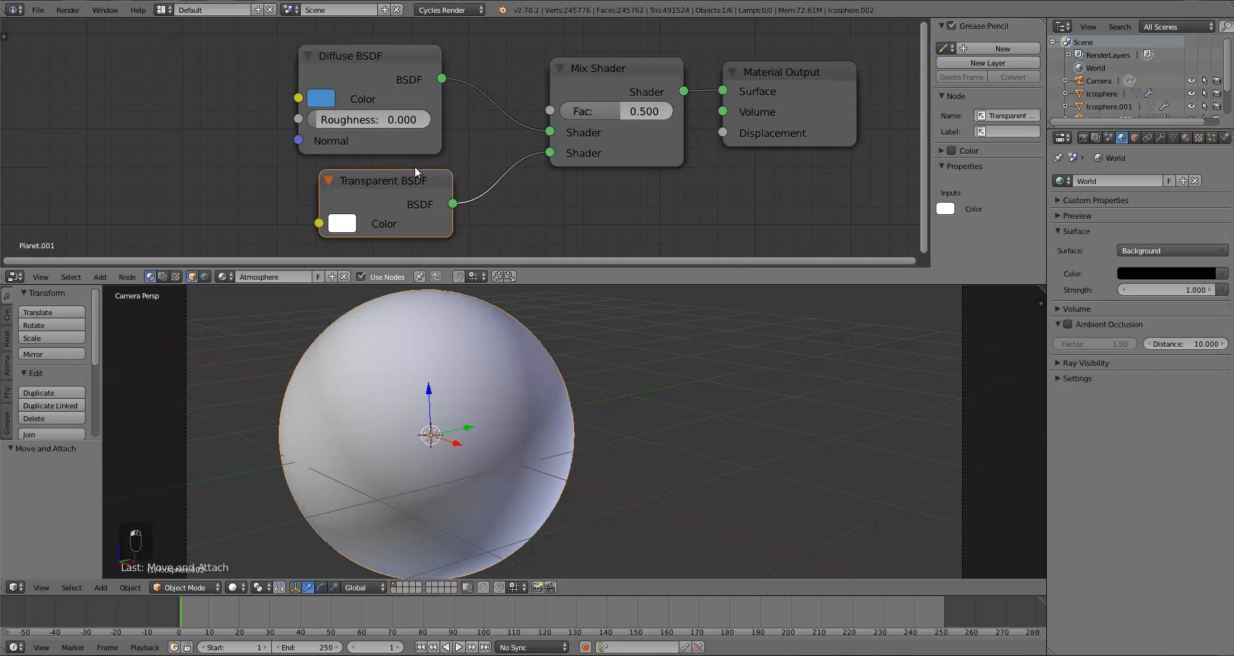
pyautogui.moveTo(611, 86); pyautogui.dragTo(583, 89)
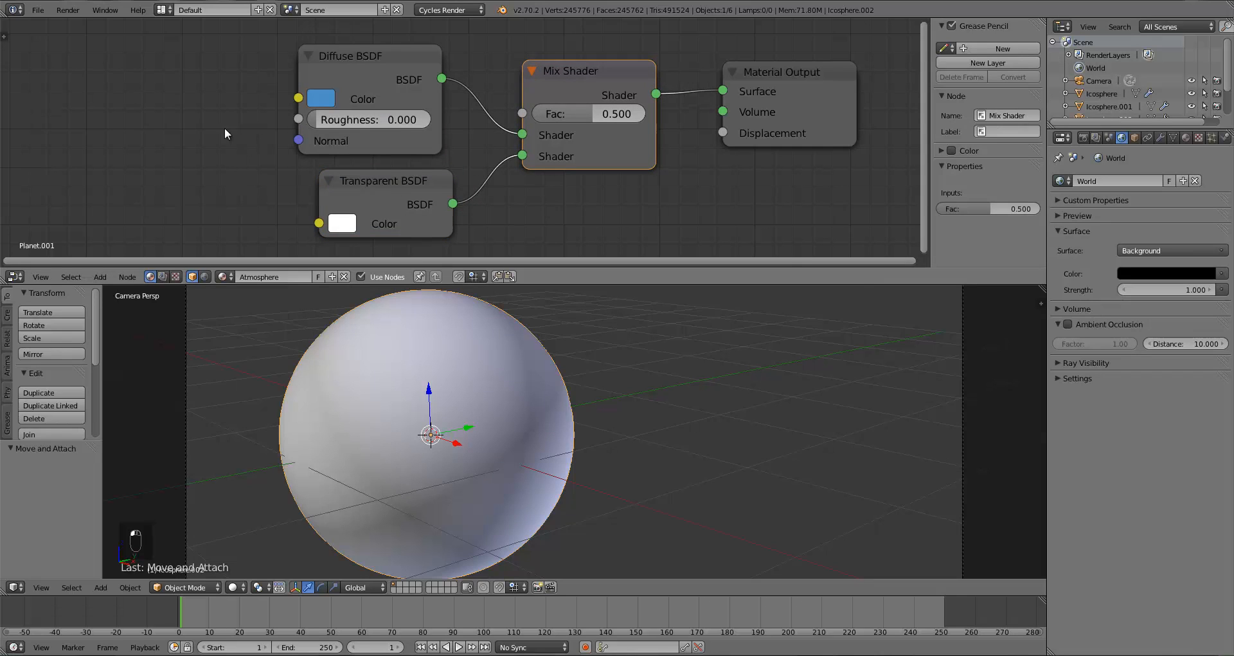
# Step: Add a Fresnel node beside the Diffuse BSDF and connect its Fac output to the Mix Shader's Fac input
pyautogui.press('a')
pyautogui.hotkey('shift', 'a')
pyautogui.moveTo(115, 85)
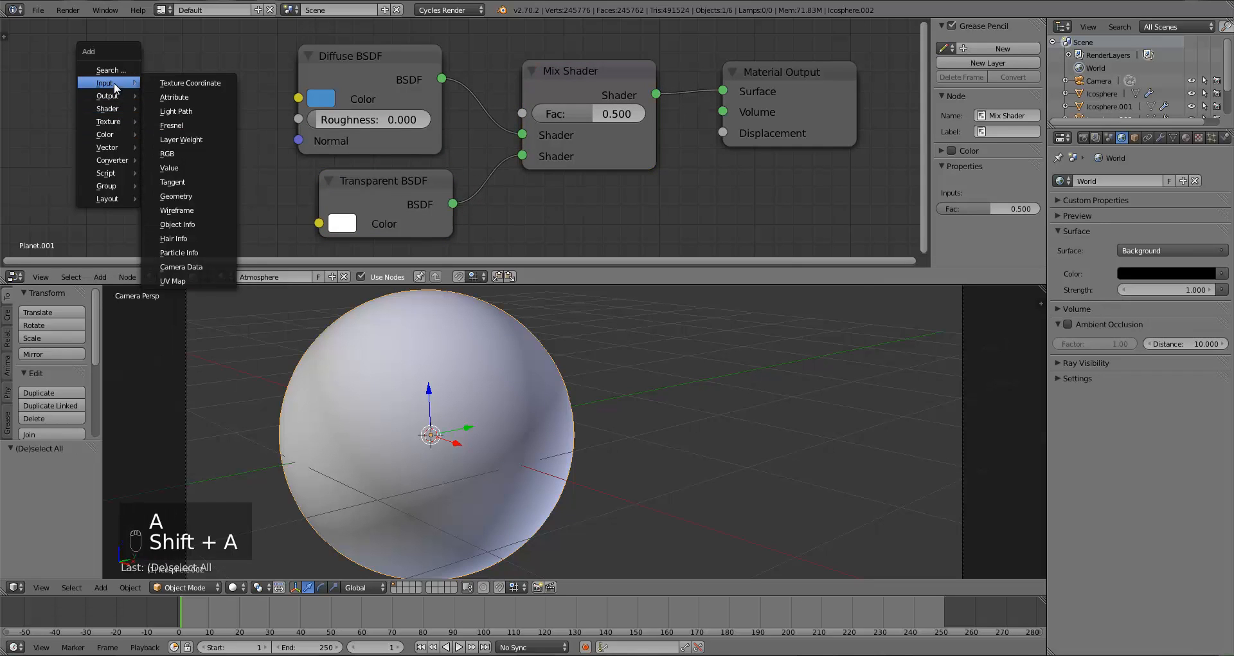
pyautogui.click(186, 125)
pyautogui.click(219, 130)
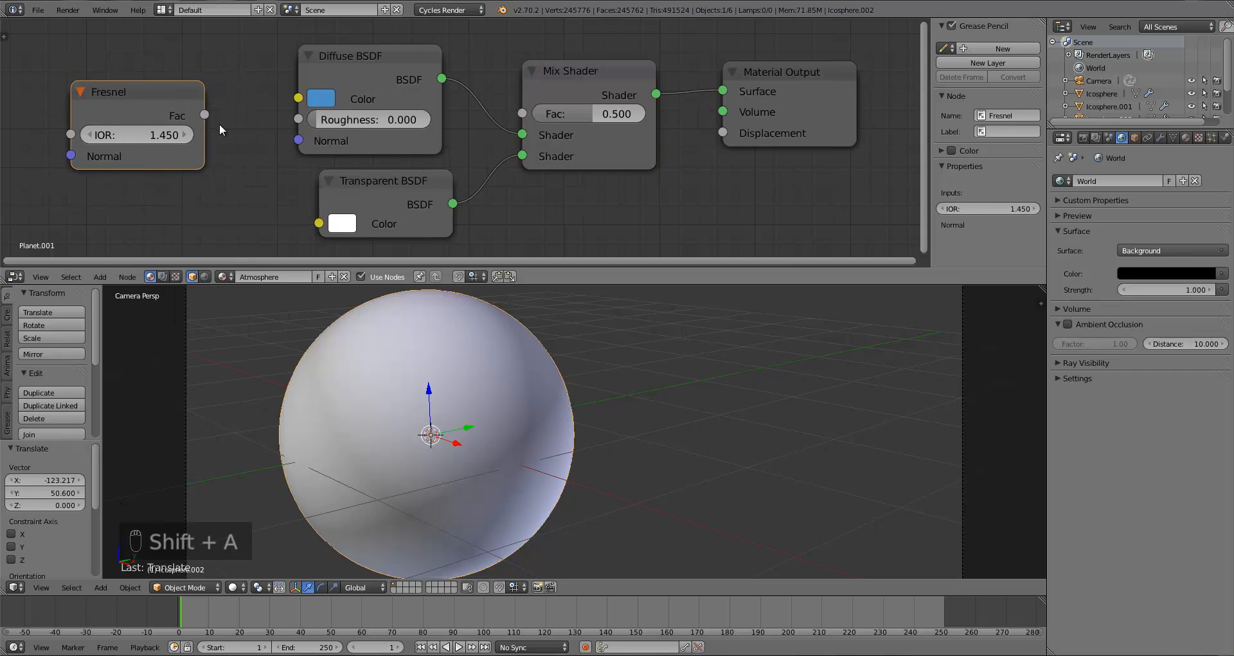
pyautogui.moveTo(204, 115); pyautogui.dragTo(524, 112)
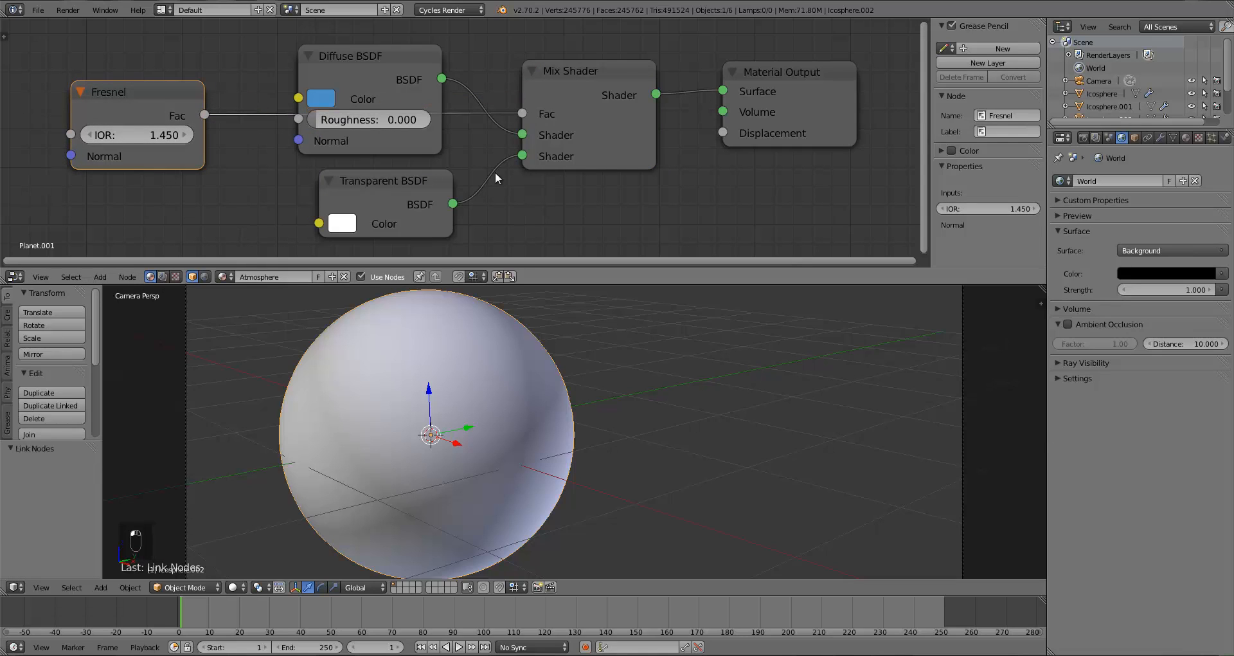
# Step: Set the Fresnel node's IOR to 1.5 and save the file
pyautogui.click(155, 140)
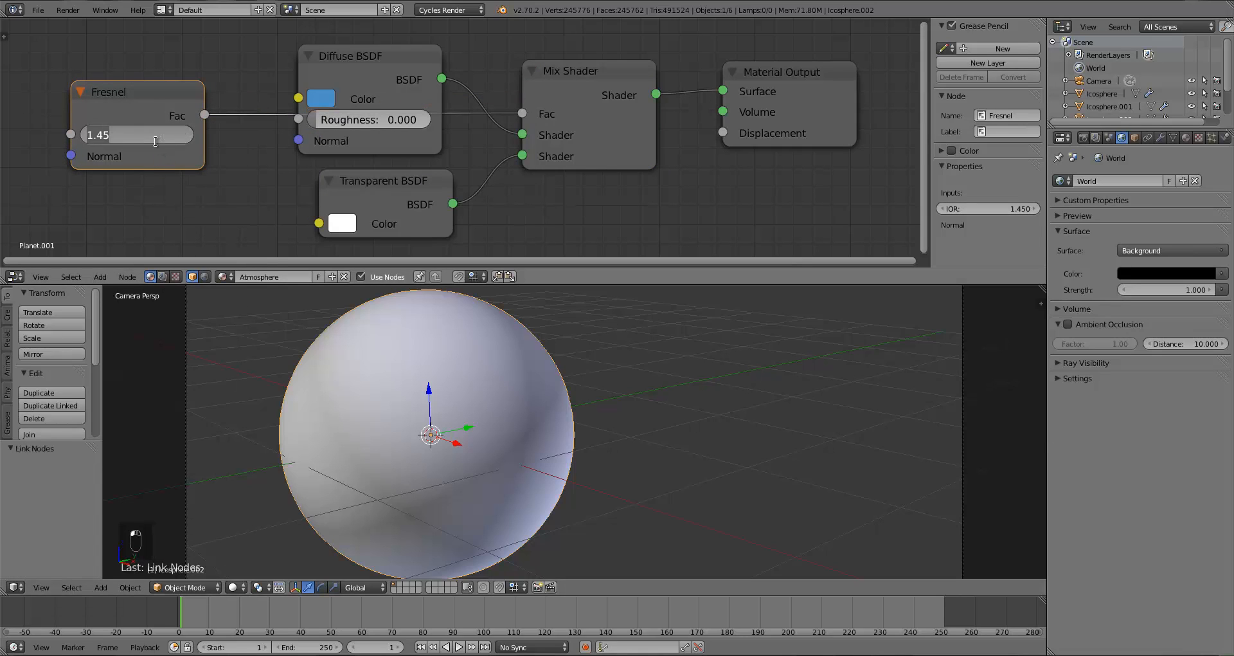
pyautogui.write('1.5')
pyautogui.press('Return')
pyautogui.hotkey('ctrl', 's')
pyautogui.click(407, 360)
# Step: Save the file again and switch the enlarged 3D viewport to Rendered shading
pyautogui.scroll(-5, 457, 365)
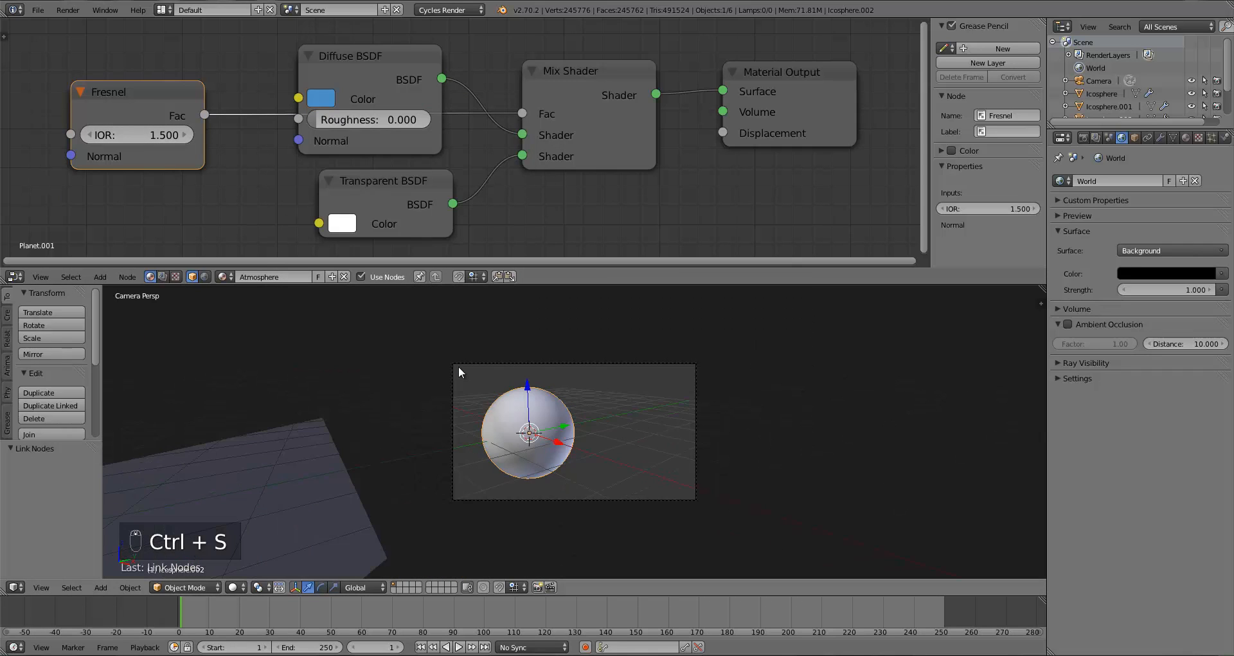
pyautogui.scroll(4, 459, 370)
pyautogui.moveTo(521, 269); pyautogui.dragTo(521, 120)
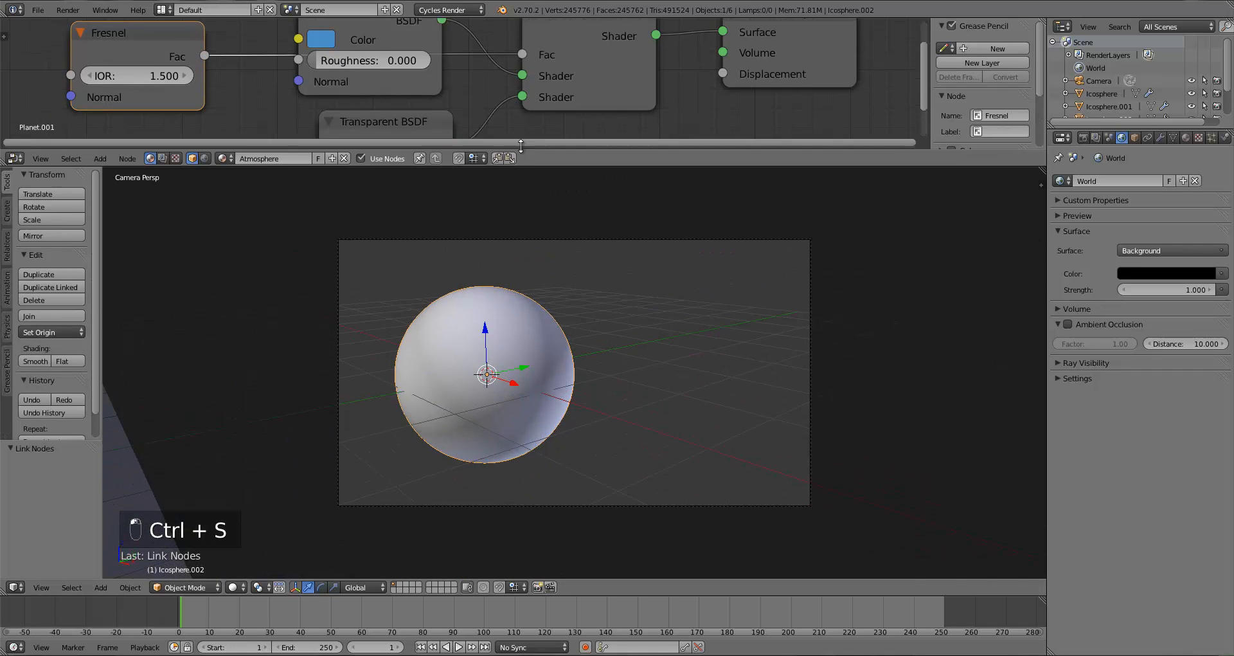
pyautogui.scroll(2, 531, 298)
pyautogui.hotkey('ctrl', 's')
pyautogui.click(478, 332)
pyautogui.click(236, 586)
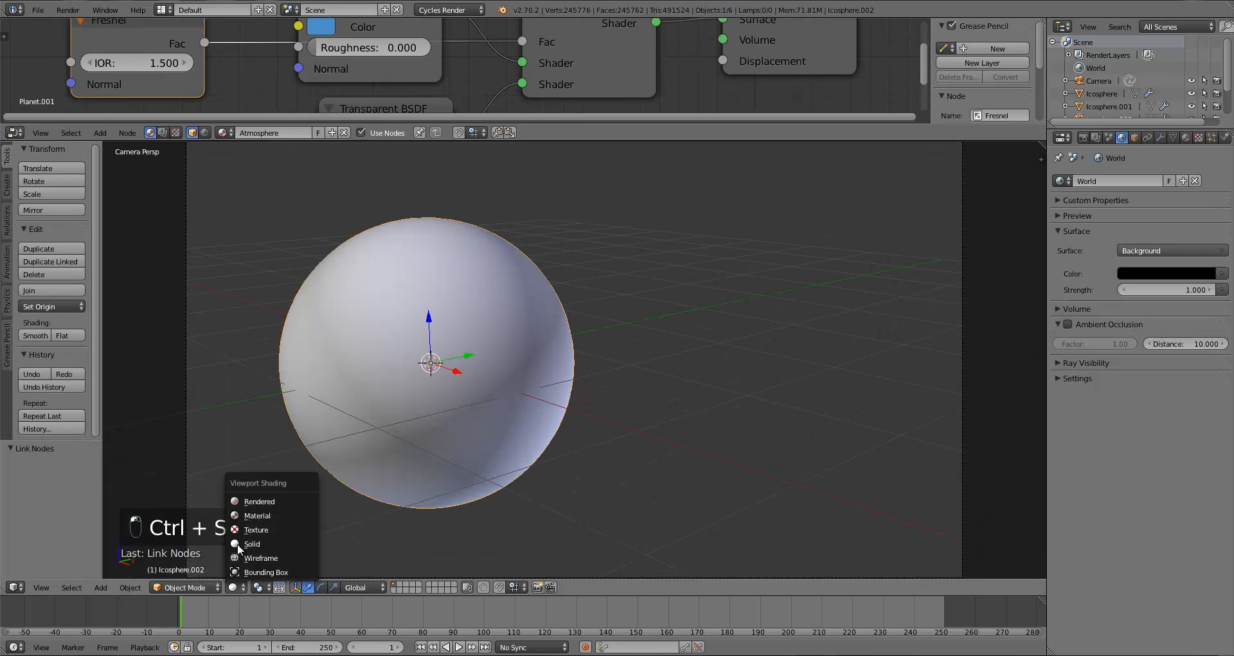
pyautogui.click(249, 496)
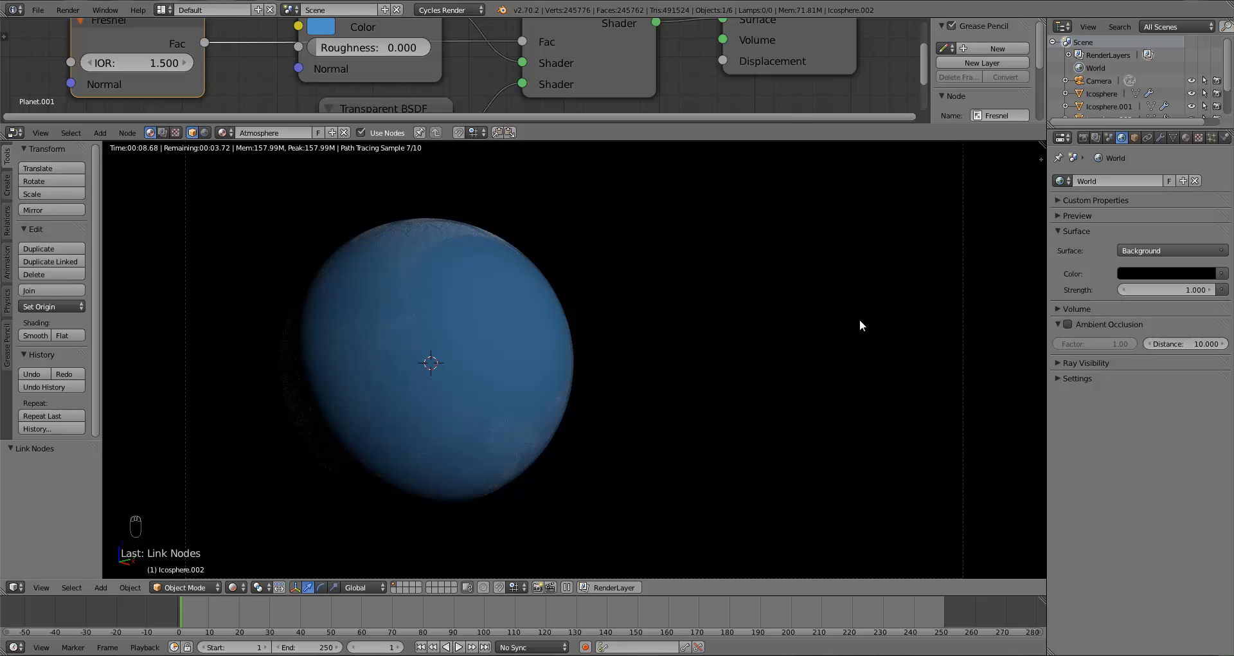
# Step: Turn off Shadow in the atmosphere sphere's Ray Visibility settings
pyautogui.click(1136, 137)
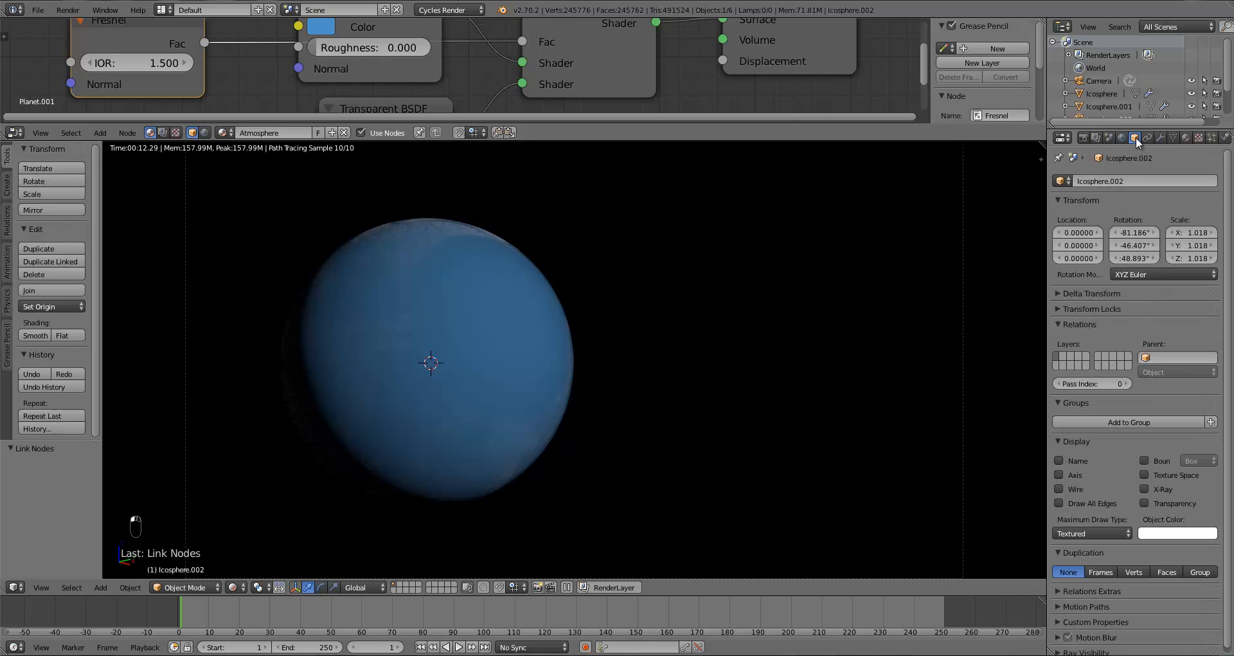
pyautogui.scroll(-1, 1147, 549)
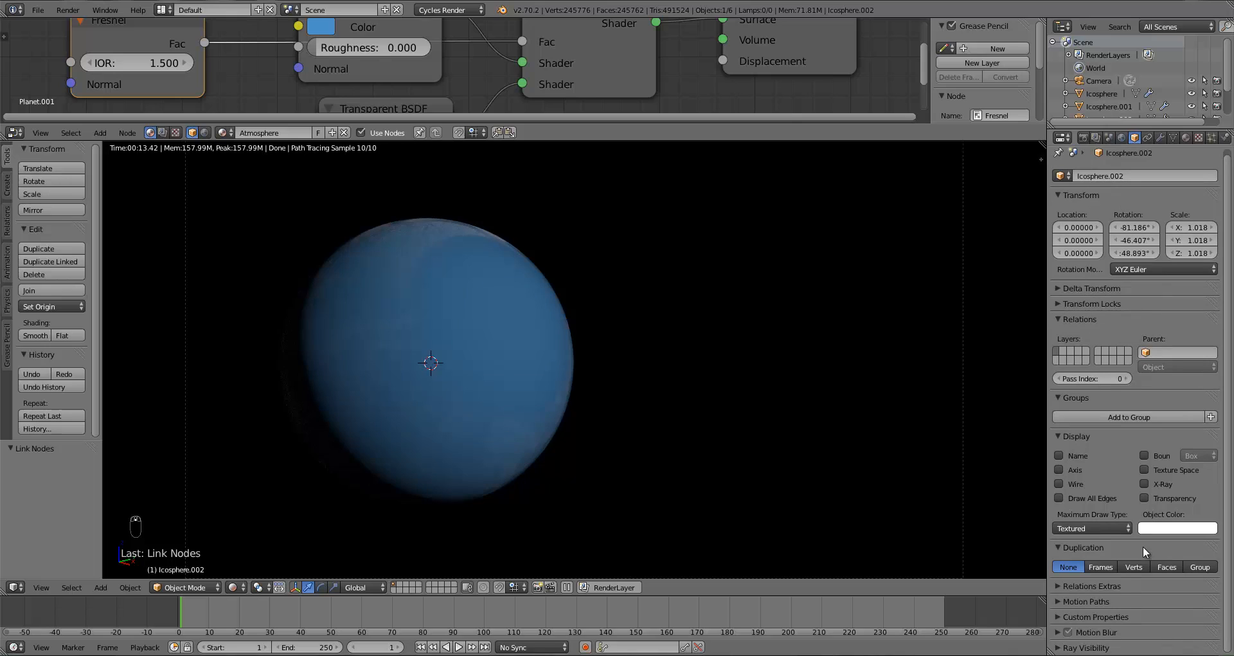
pyautogui.click(1075, 648)
pyautogui.scroll(-2, 1088, 603)
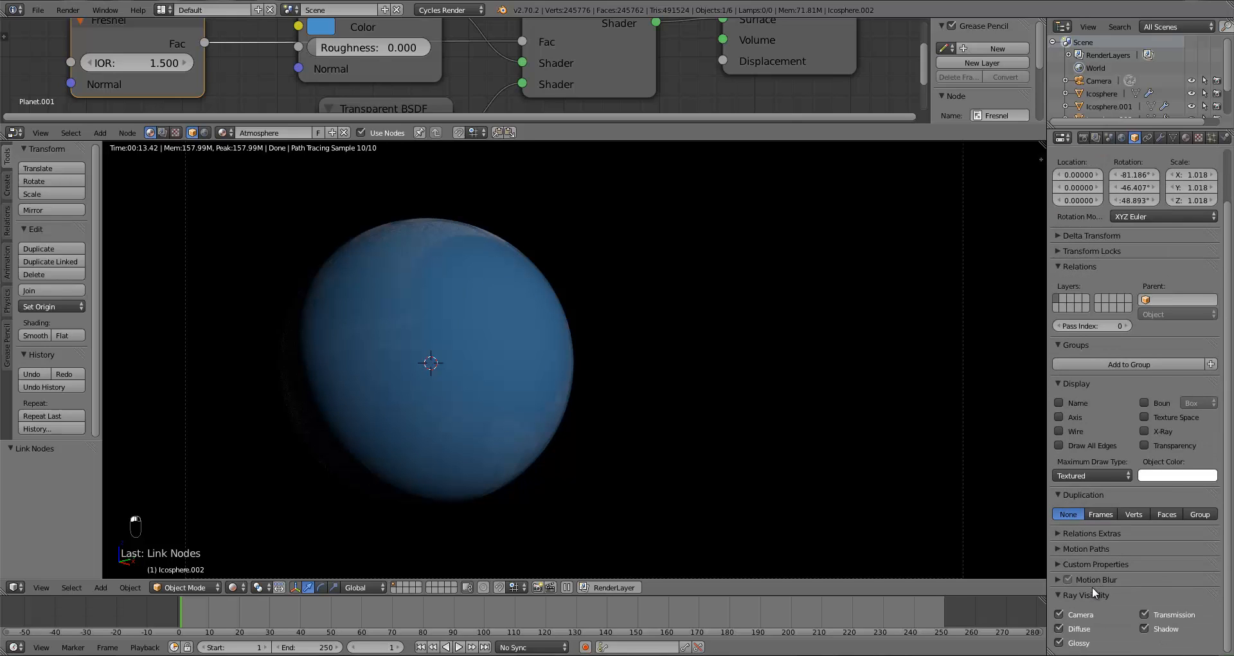
pyautogui.click(1157, 626)
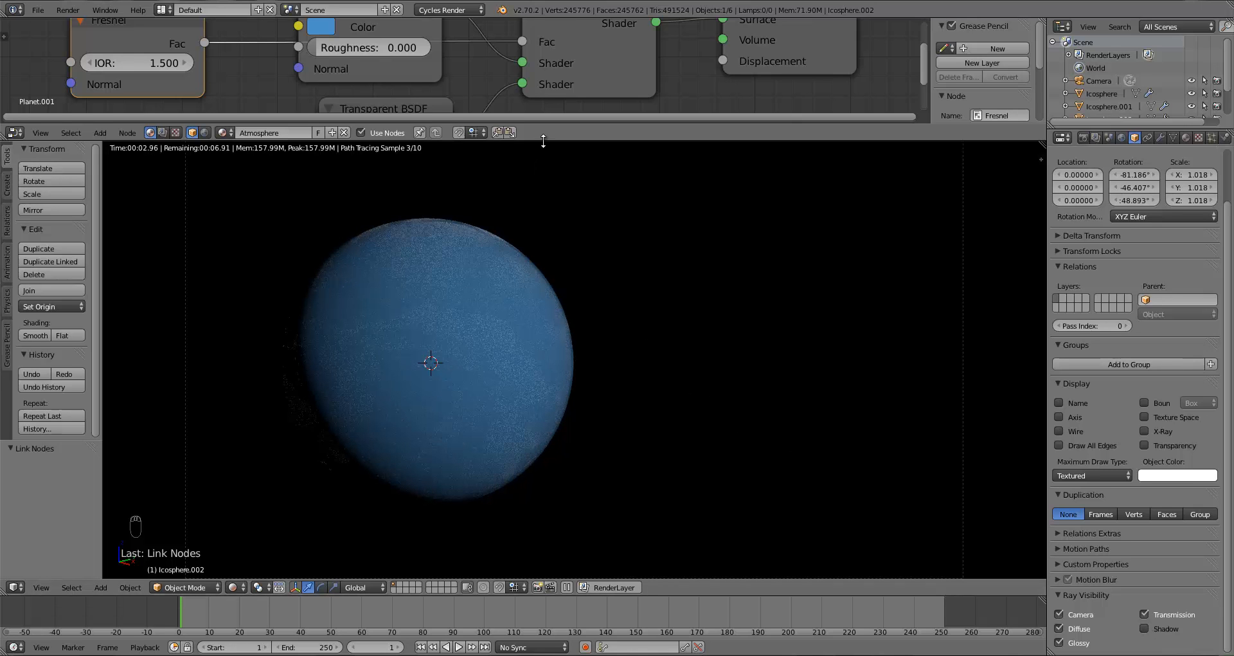
# Step: Swap the Mix Shader's inputs so Transparent BSDF feeds the first Shader input and Diffuse BSDF the second
pyautogui.moveTo(542, 141); pyautogui.dragTo(529, 241)
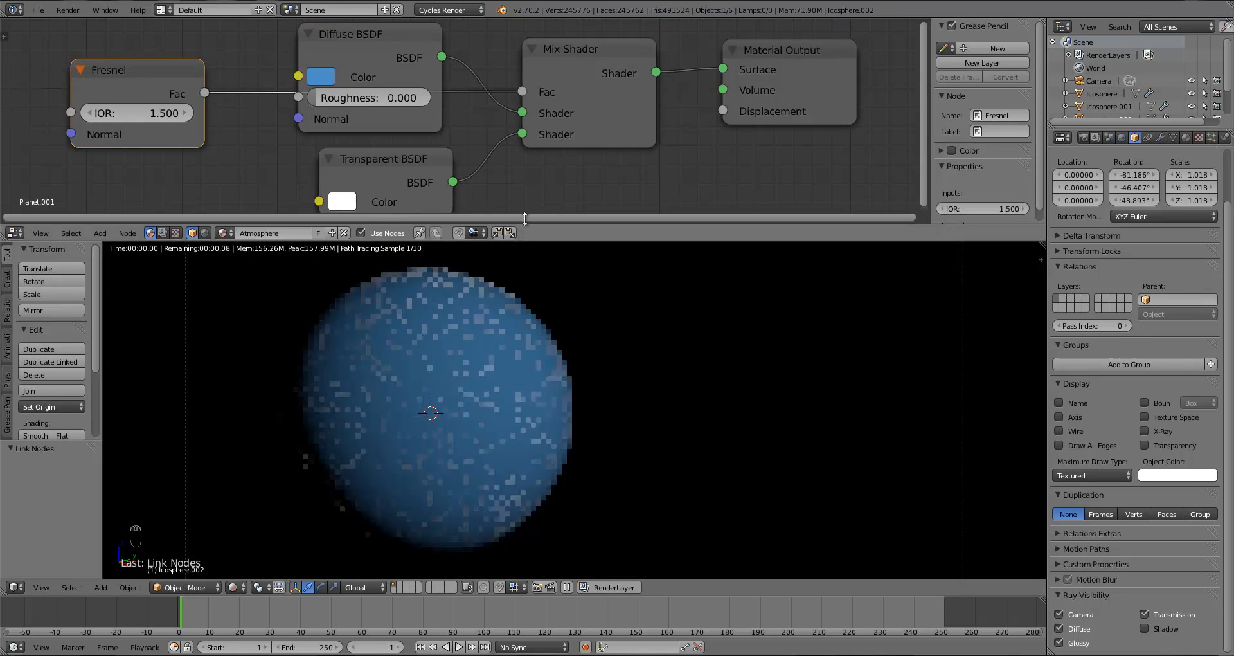
pyautogui.moveTo(565, 112); pyautogui.dragTo(534, 99)
pyautogui.moveTo(442, 57); pyautogui.dragTo(543, 123)
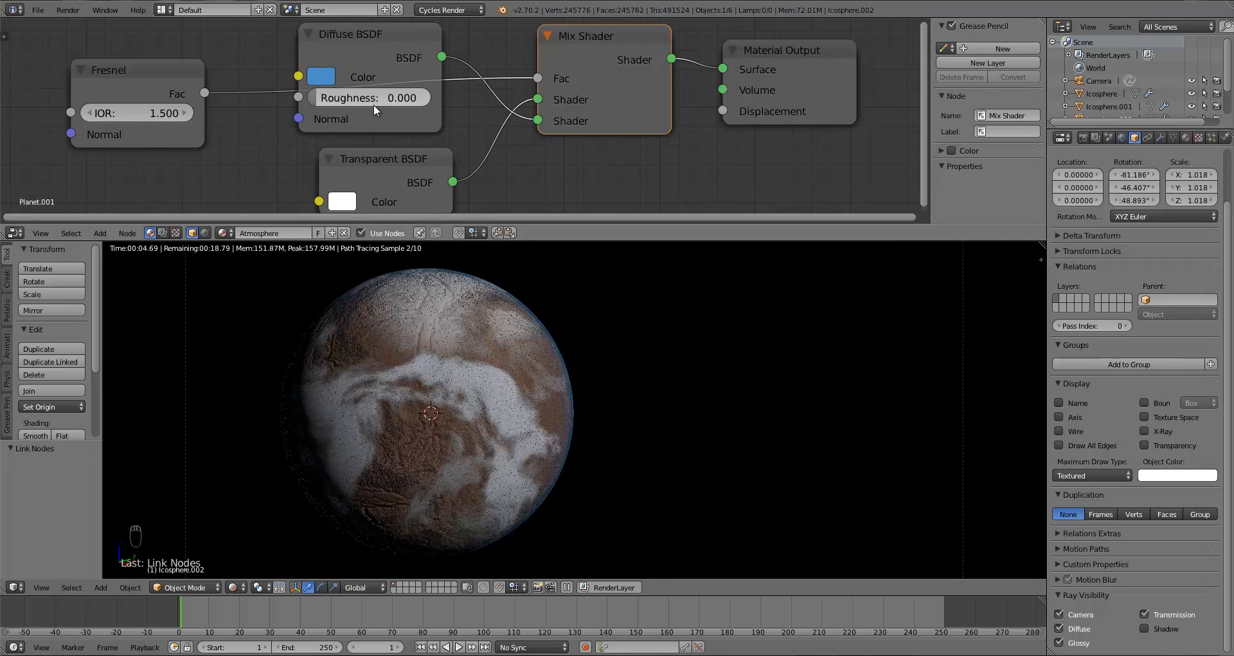
# Step: Shift the Diffuse BSDF color to a slightly more violet blue
pyautogui.scroll(-1, 628, 383)
pyautogui.click(321, 76)
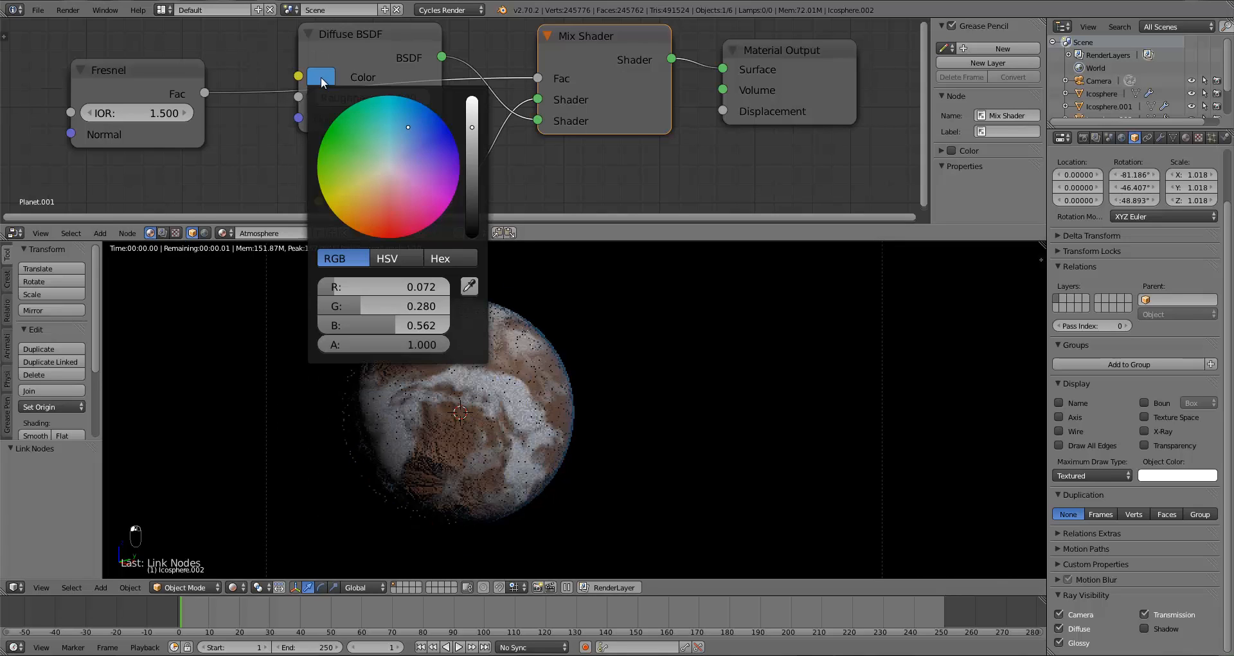
pyautogui.moveTo(407, 126); pyautogui.dragTo(473, 123)
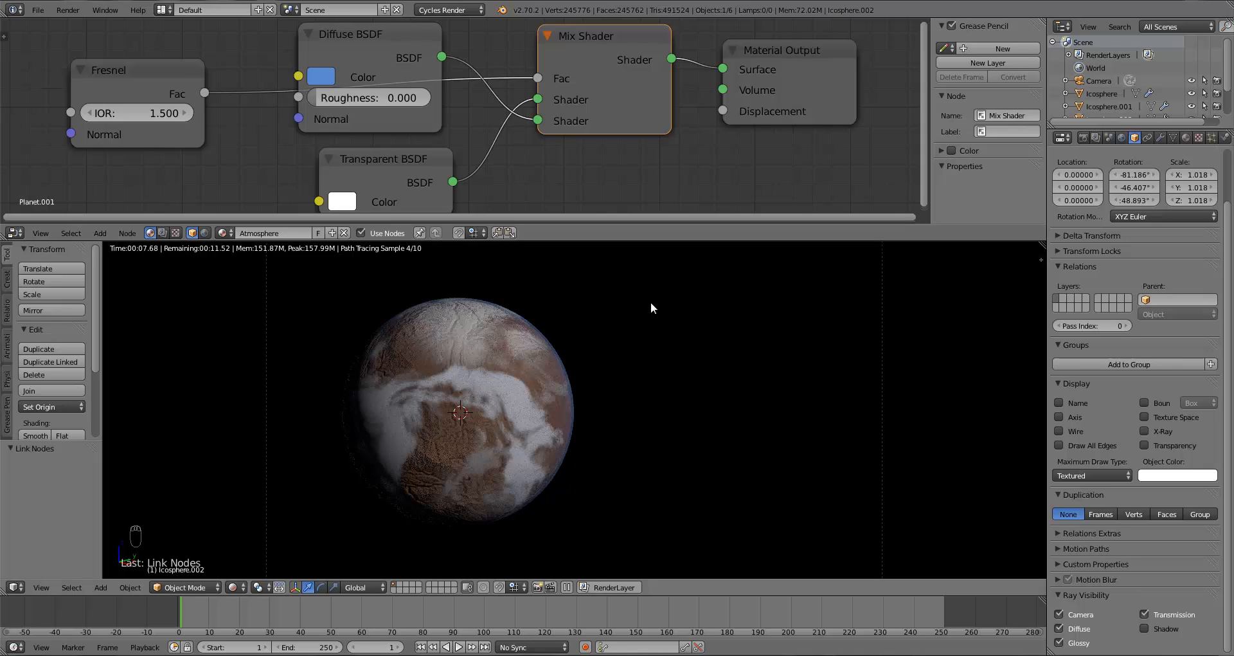
pyautogui.press('z')
pyautogui.press('z')
pyautogui.press('z')
pyautogui.press('KP_7')
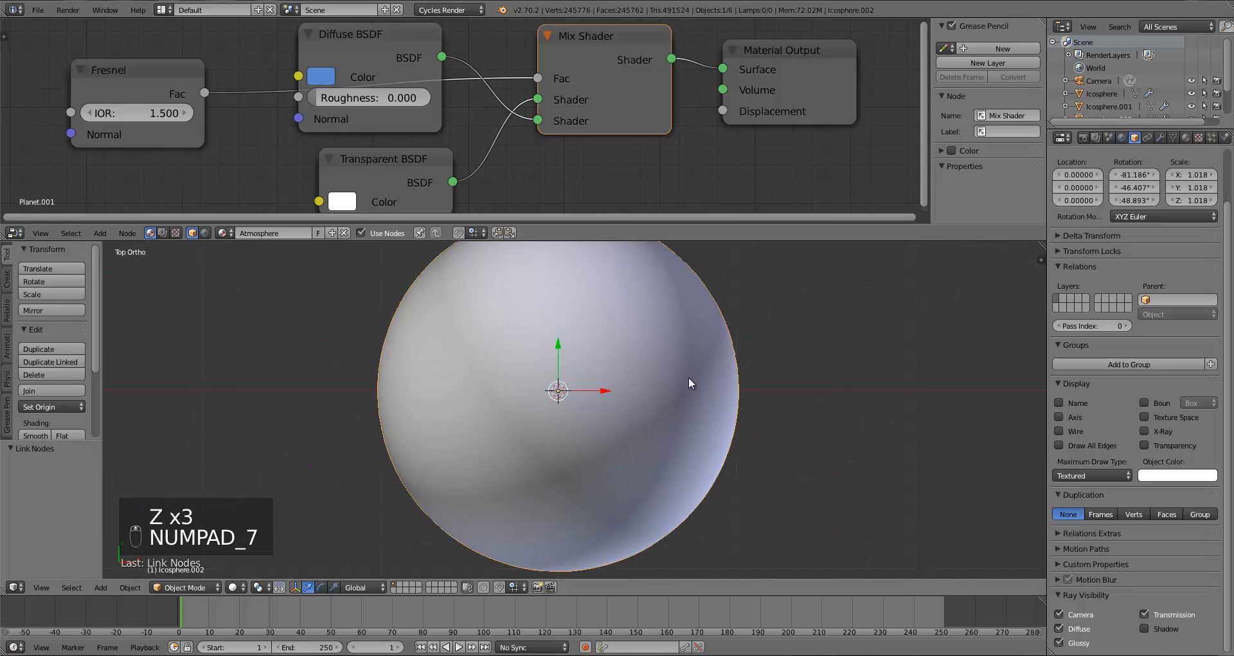
pyautogui.moveTo(688, 377); pyautogui.dragTo(660, 329, button='middle')
pyautogui.press('KP_0')
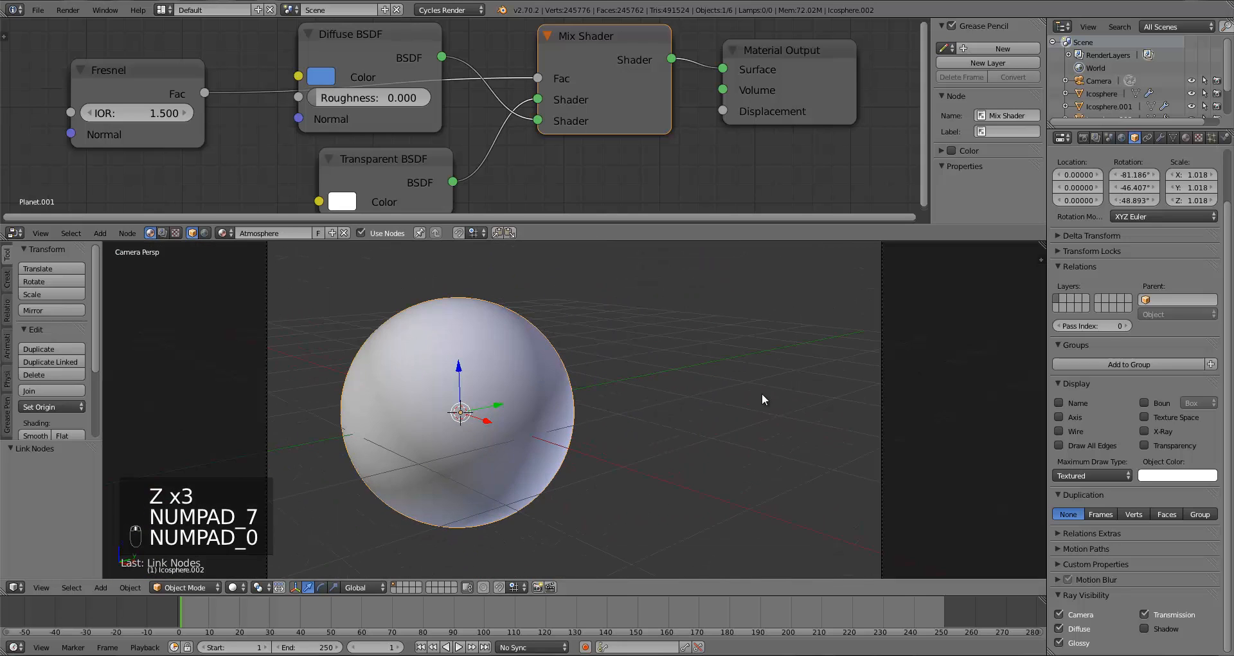
pyautogui.press('s')
pyautogui.rightClick(546, 422)
pyautogui.press('s')
pyautogui.rightClick(564, 431)
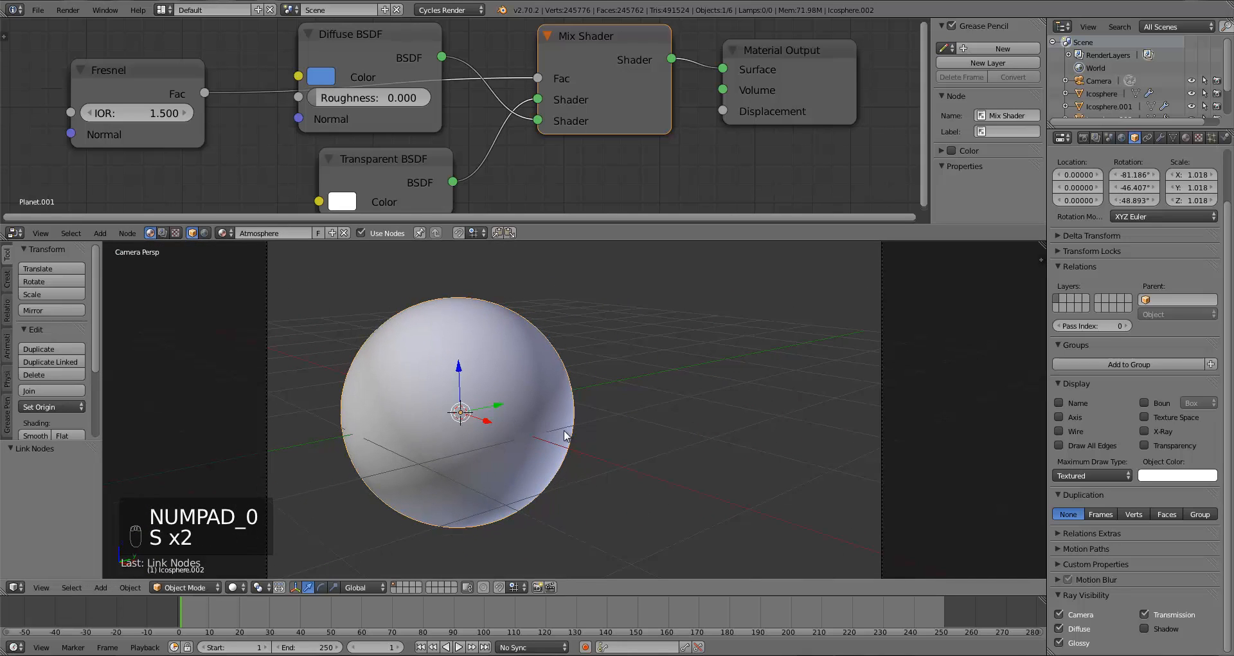
pyautogui.click(233, 587)
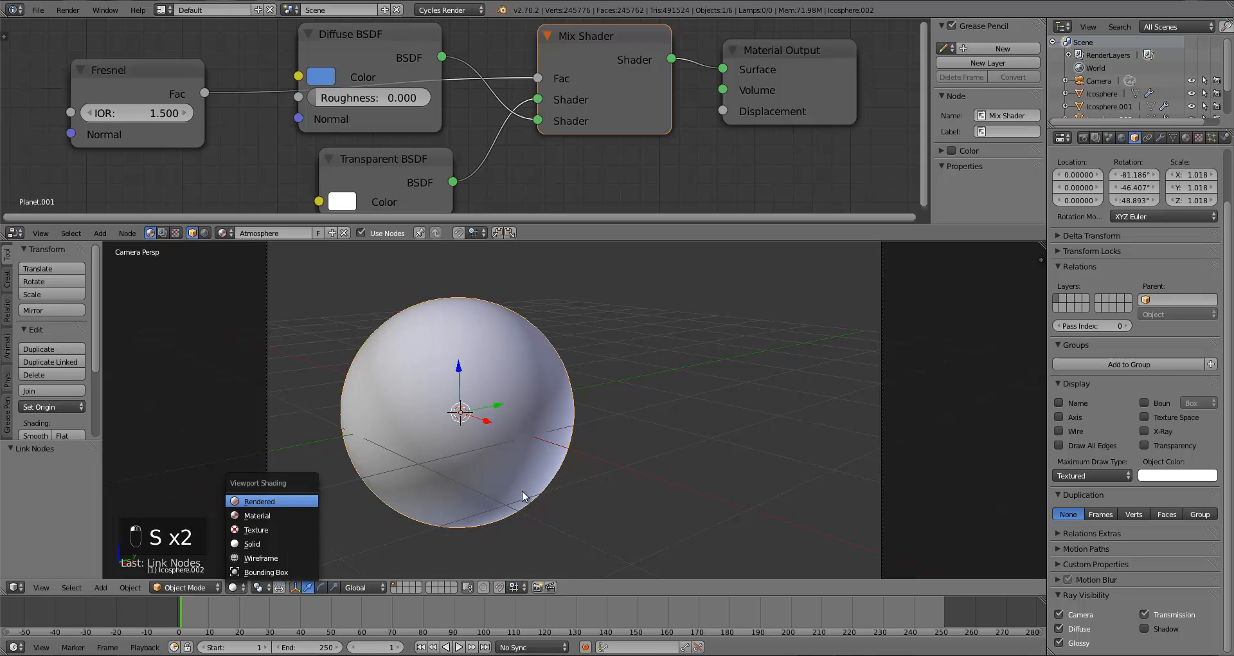
pyautogui.click(257, 502)
# Step: Scale the atmosphere sphere up by a factor of about 1.004 and turn off Diffuse in its Ray Visibility
pyautogui.press('s')
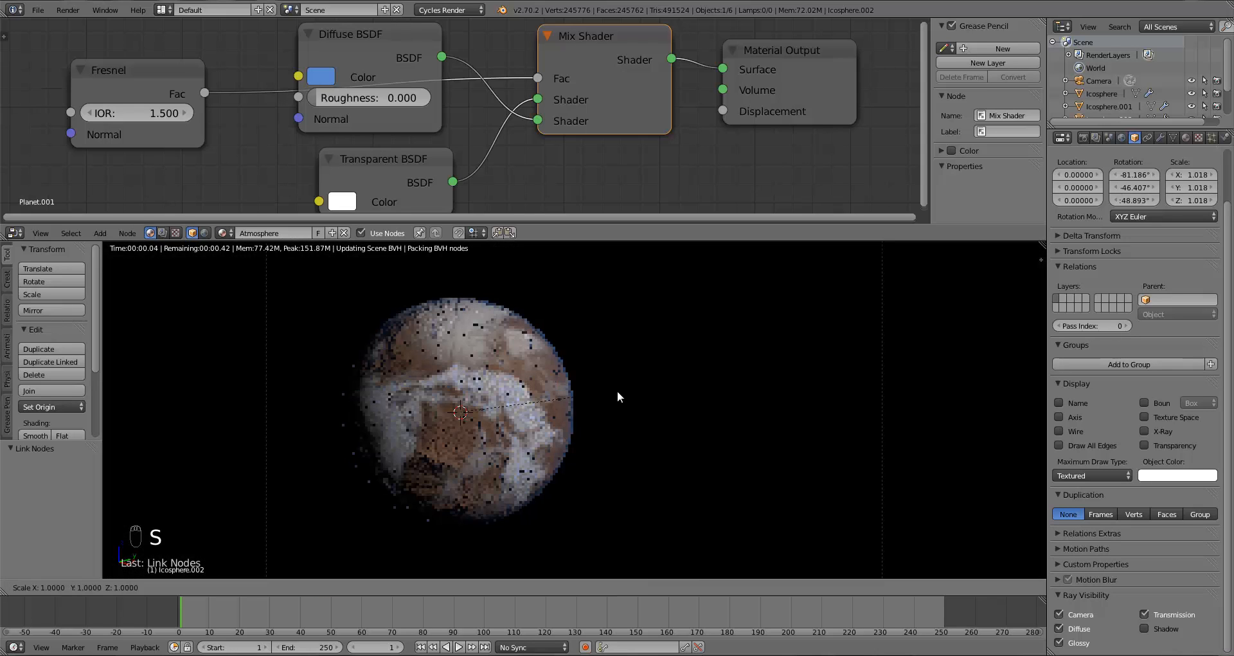
pyautogui.click(623, 391)
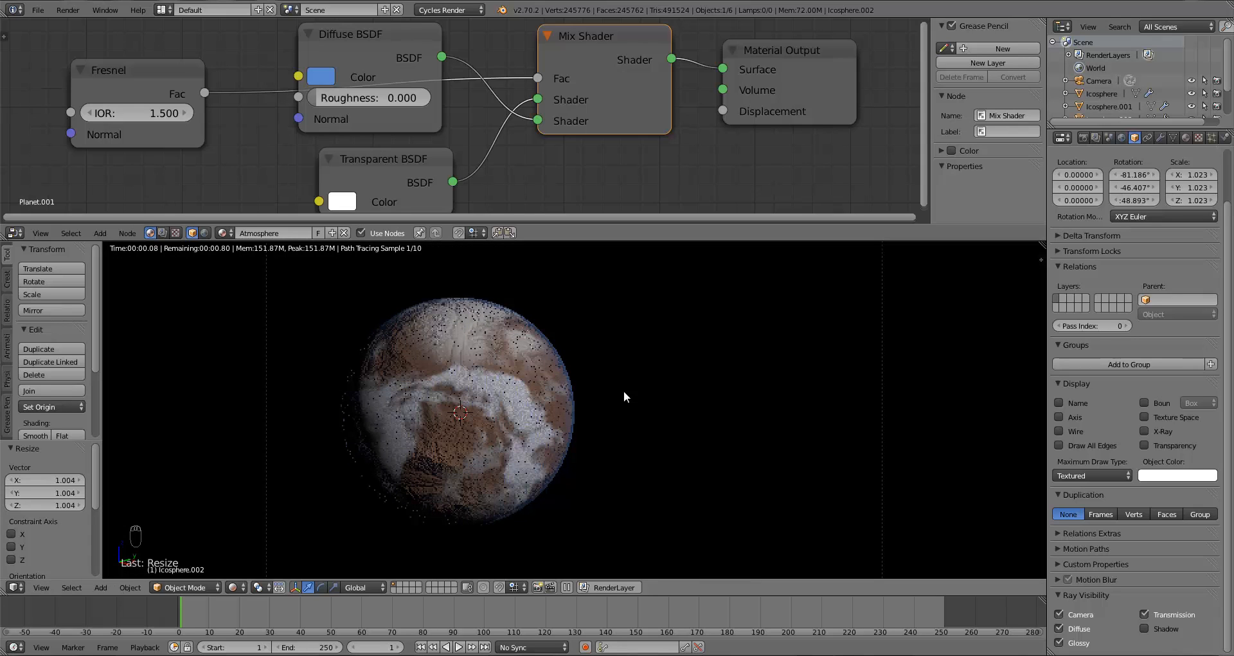
pyautogui.scroll(1, 623, 391)
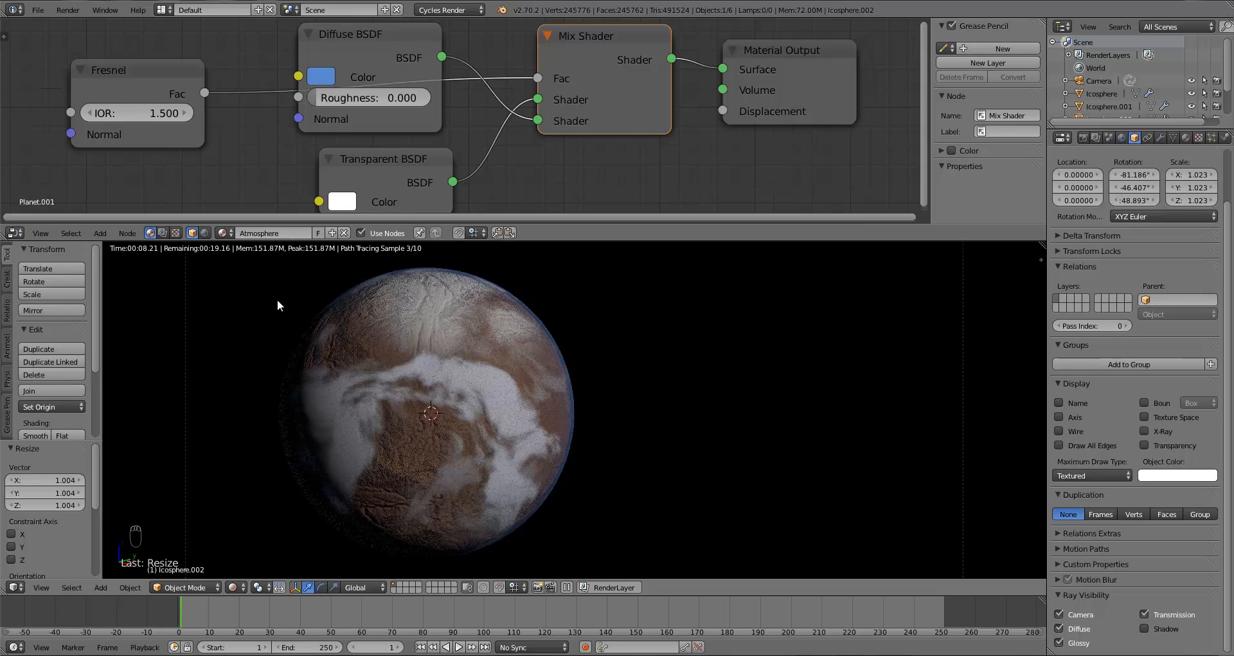
pyautogui.scroll(1, 282, 377)
pyautogui.scroll(-1, 282, 378)
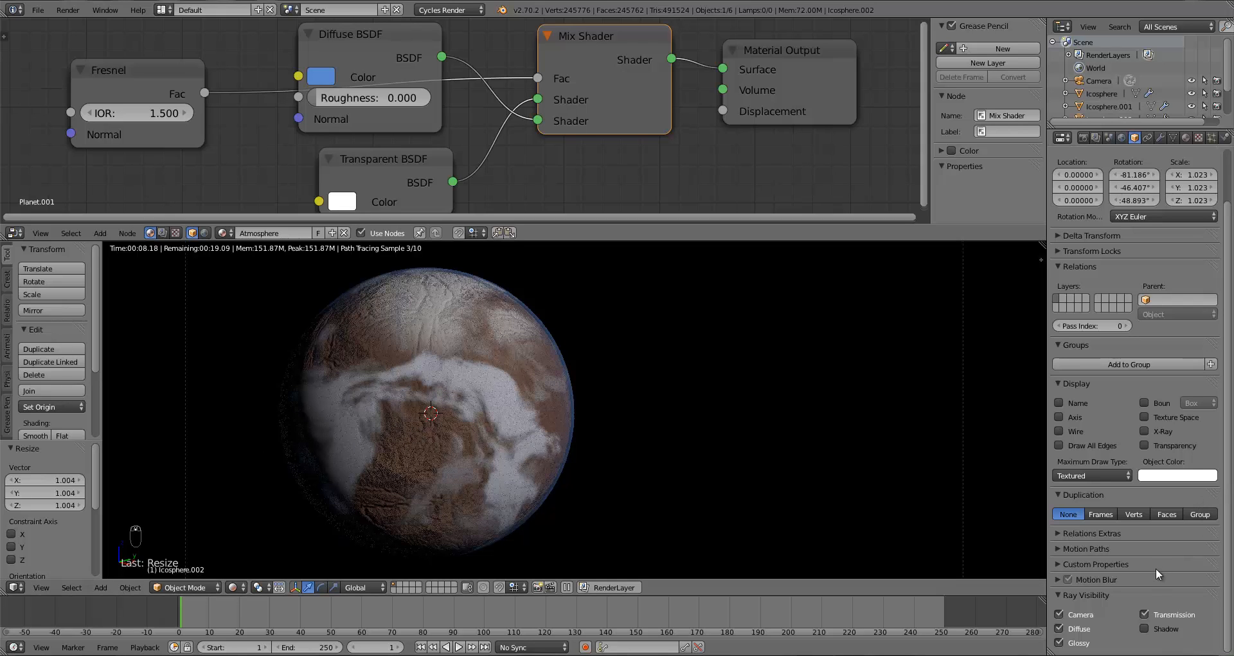
pyautogui.click(1058, 629)
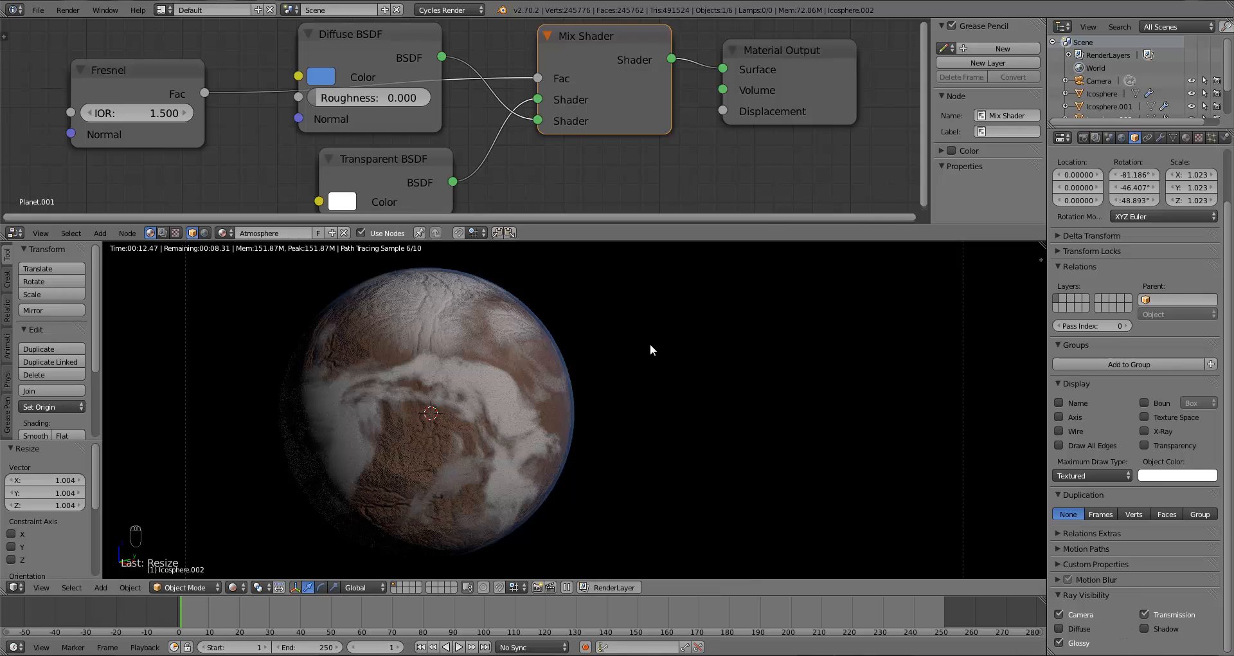
# Step: Select the sun plane lighting the planet and set its Emission strength to 1500
pyautogui.scroll(-8, 676, 437)
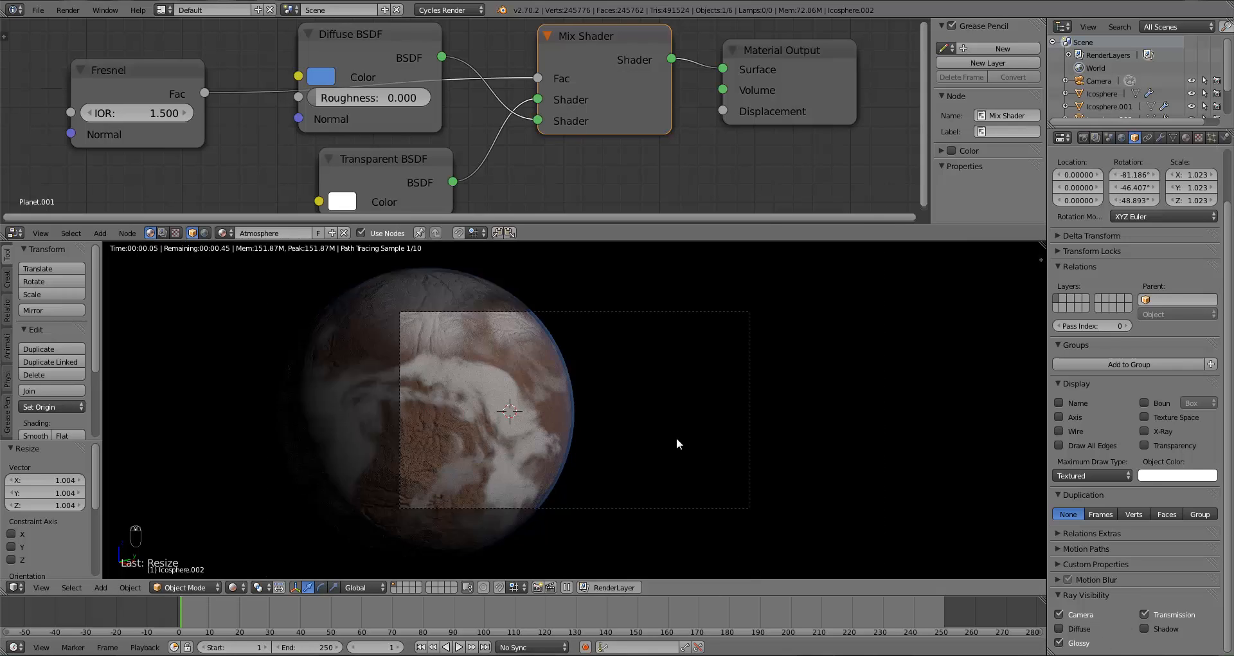
pyautogui.press('KP_1')
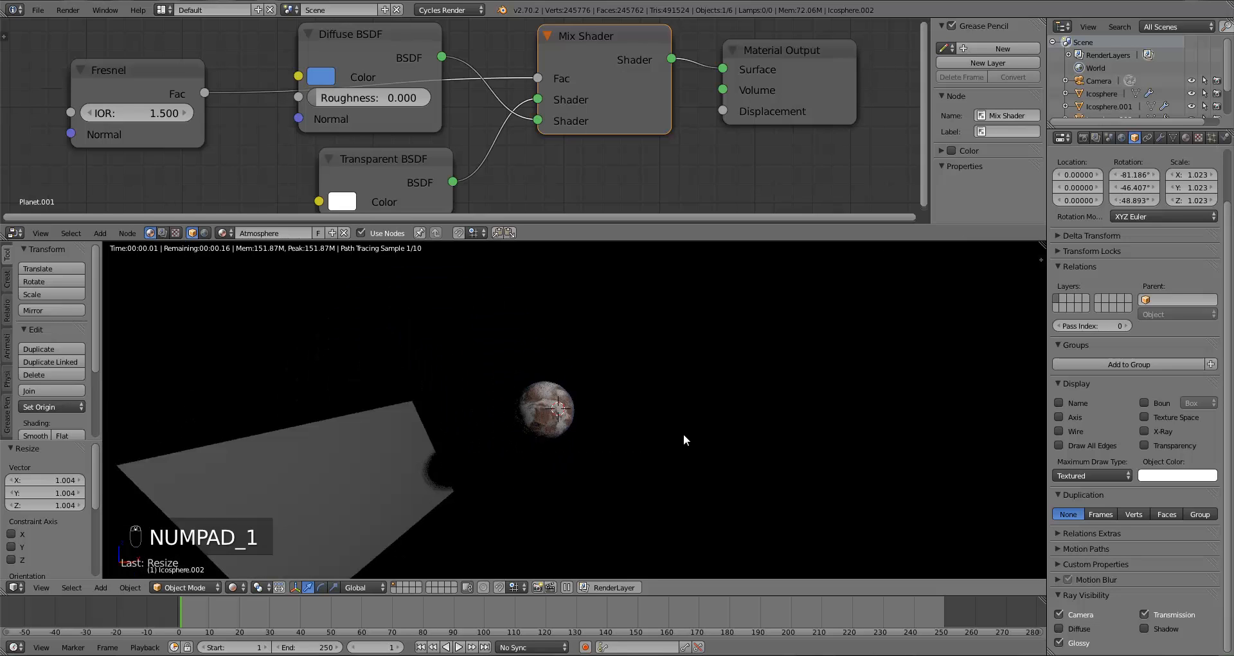
pyautogui.scroll(-6, 666, 433)
pyautogui.scroll(-3, 668, 432)
pyautogui.moveTo(668, 432); pyautogui.dragTo(518, 490, button='middle')
pyautogui.scroll(1, 649, 444)
pyautogui.rightClick(735, 422)
pyautogui.press('KP_0')
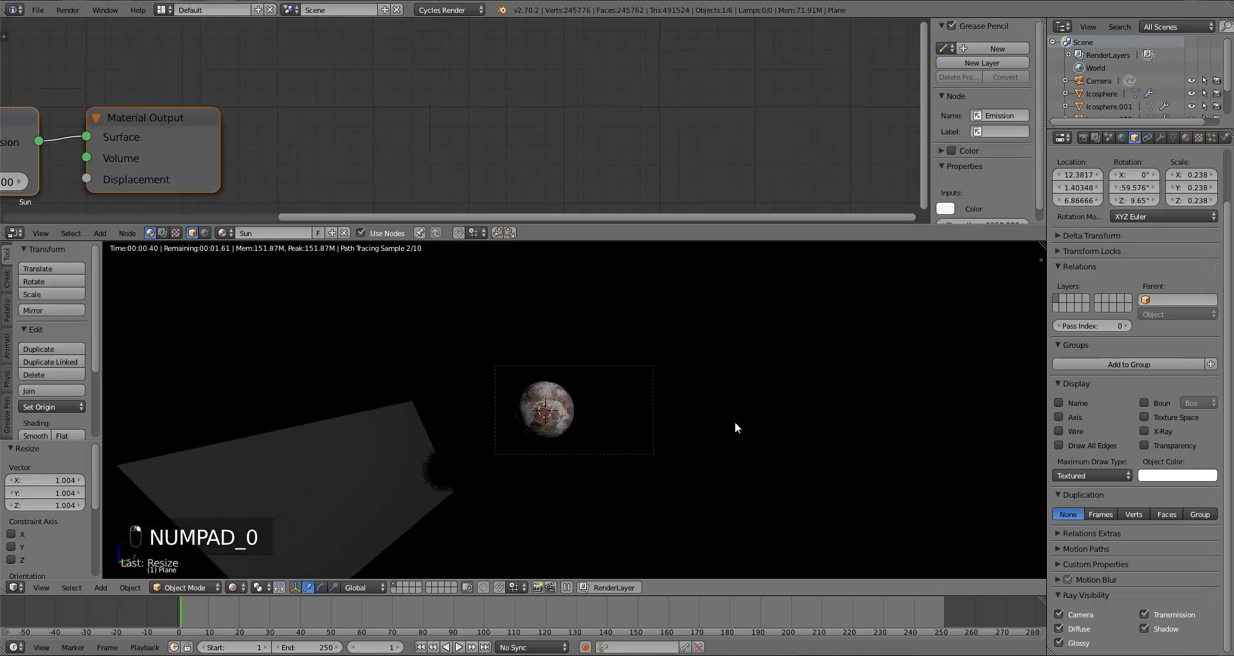
pyautogui.scroll(6, 734, 422)
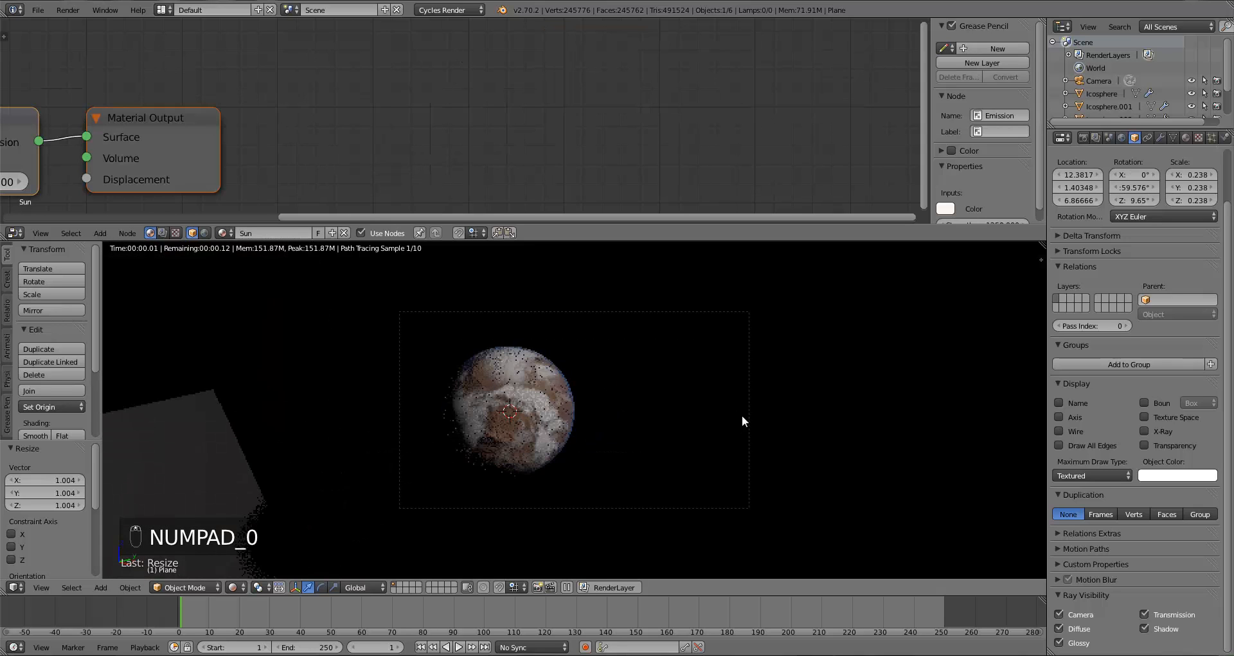
pyautogui.click(1184, 137)
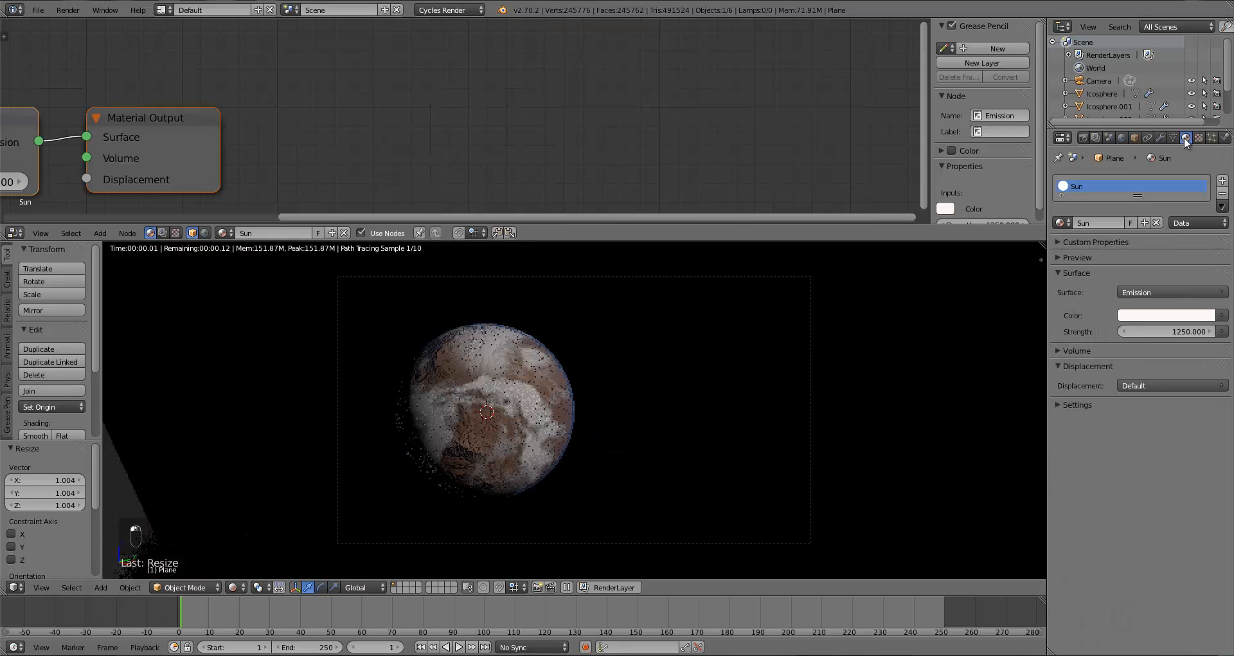
pyautogui.click(1170, 331)
pyautogui.write('1500')
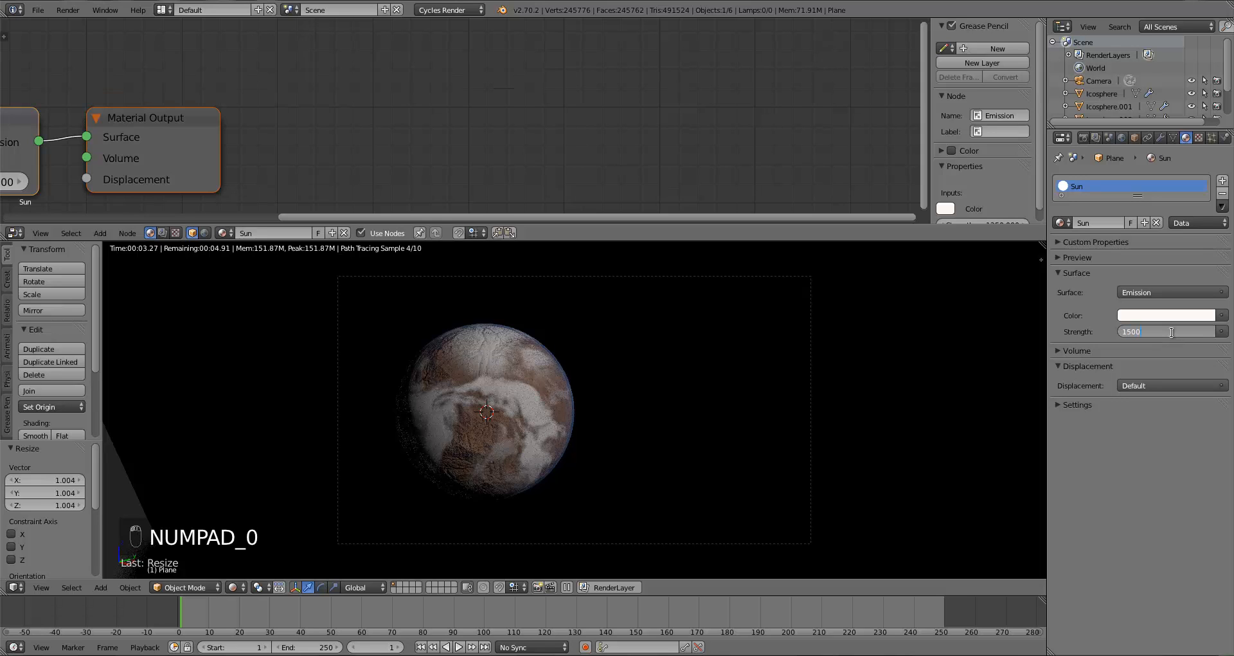
pyautogui.press('Return')
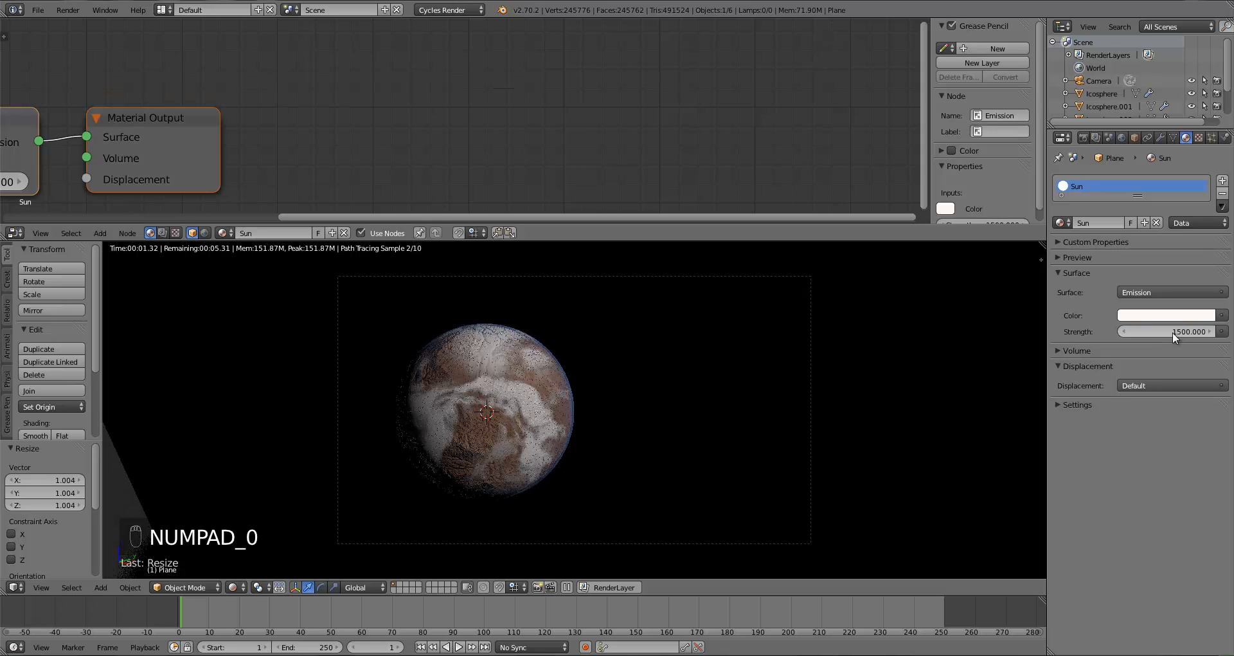
# Step: Set the Sun material's Emission strength to 2000 and inspect the brighter planet
pyautogui.click(1173, 331)
pyautogui.write('2')
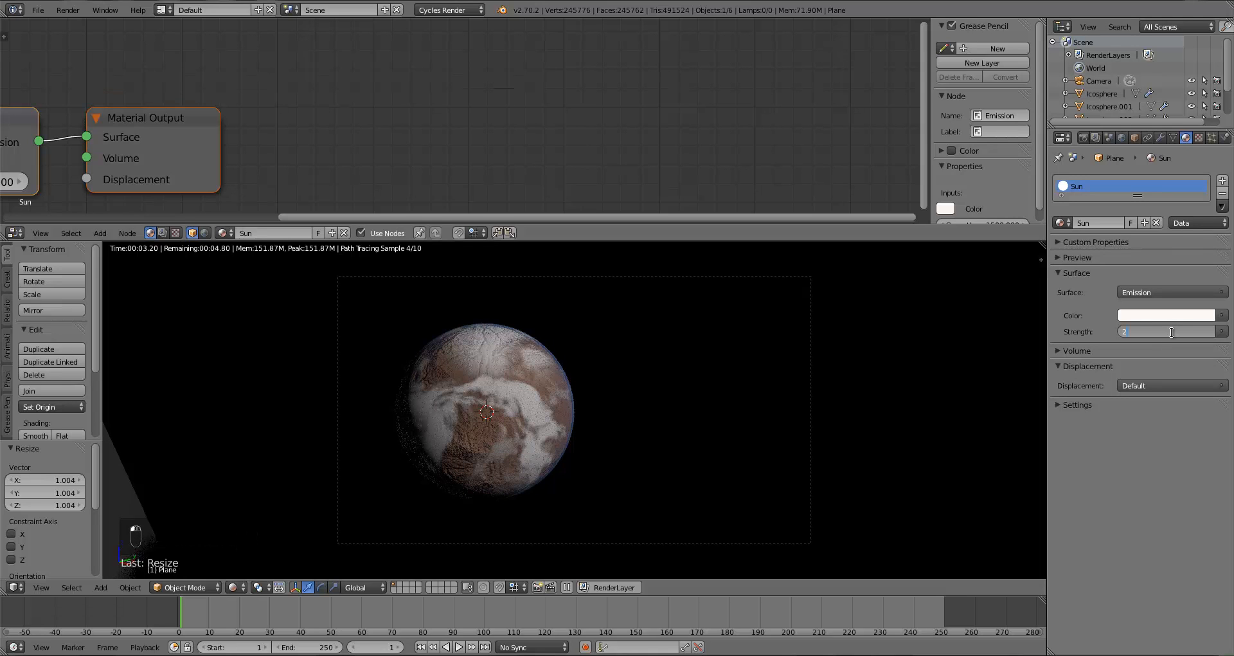
pyautogui.write('000')
pyautogui.press('Return')
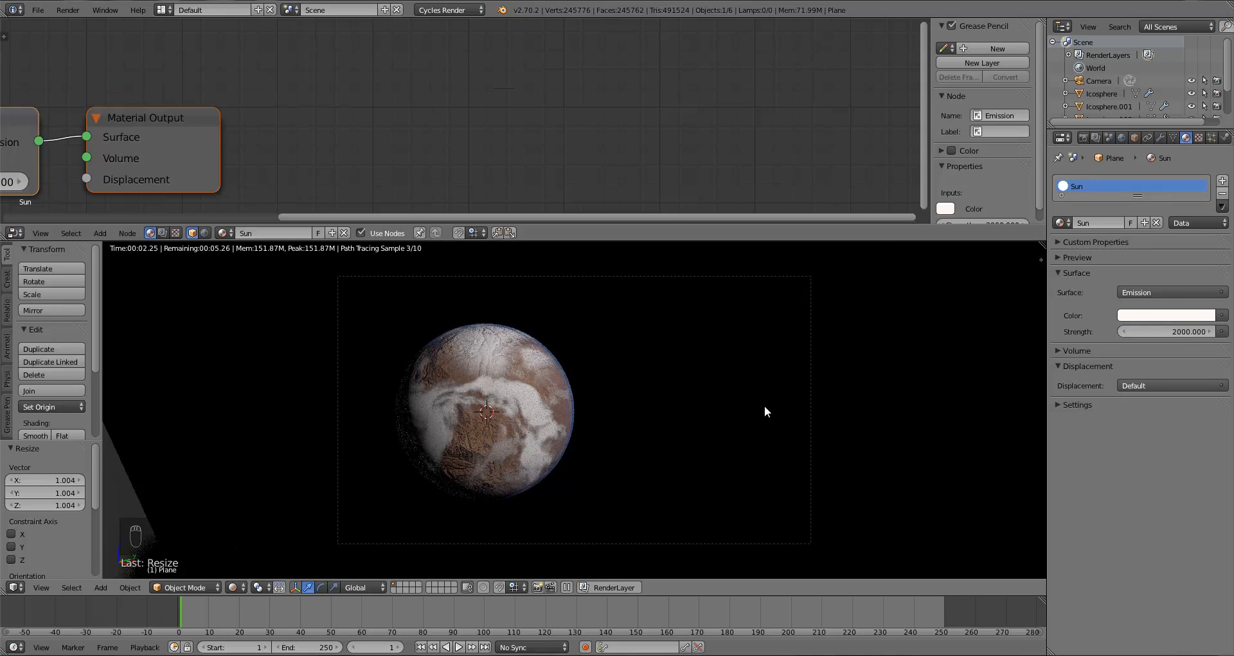
pyautogui.scroll(2, 765, 406)
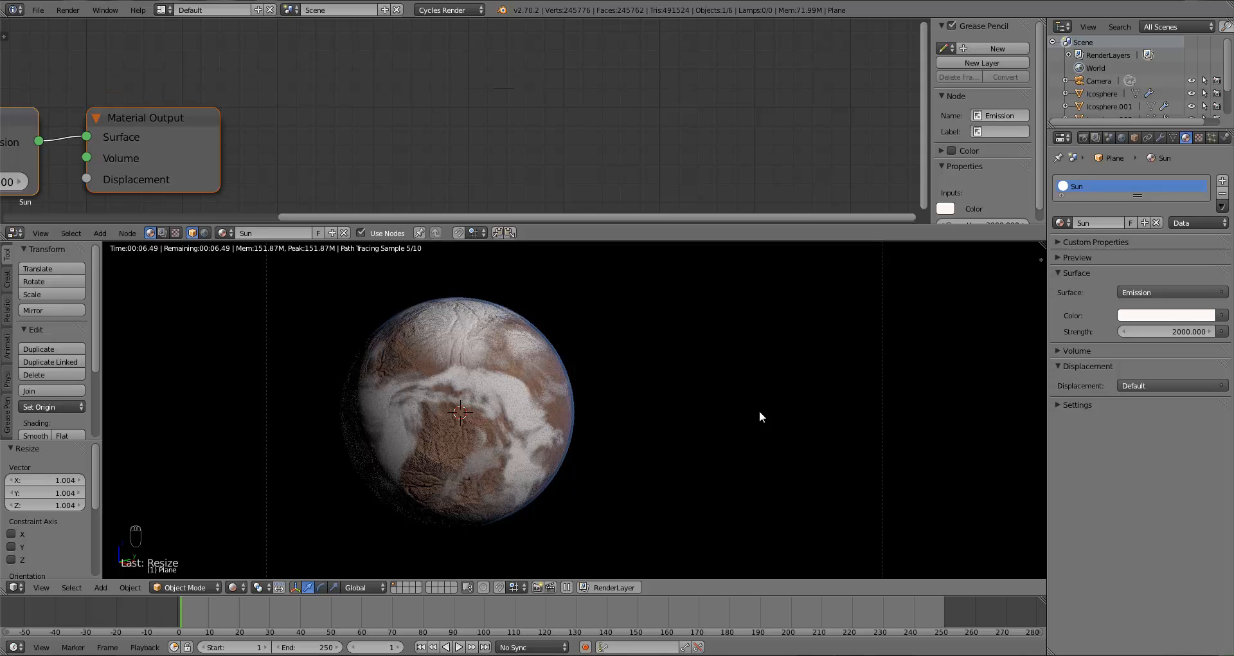
# Step: Set the Sun material's Emission strength to 2150
pyautogui.click(1175, 332)
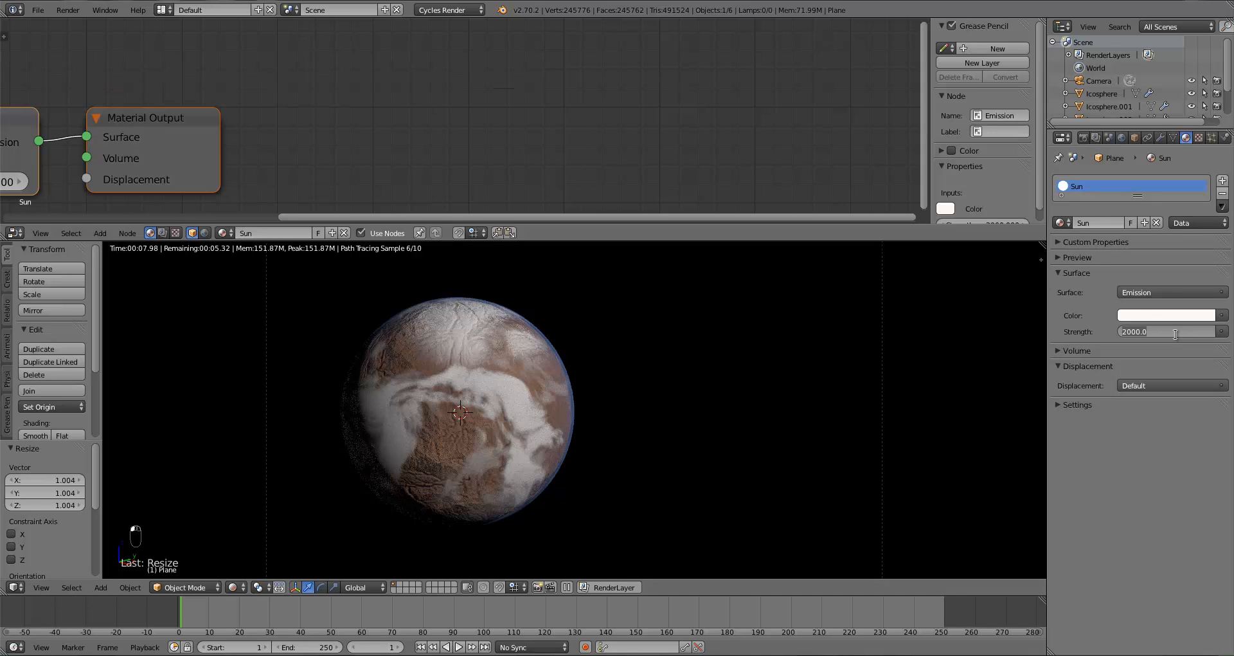
pyautogui.write('2150')
pyautogui.press('Return')
# Step: Give the large plane beside the planet a new Diffuse BSDF material and darken its color to gray, RGB 0.343
pyautogui.scroll(-3, 581, 418)
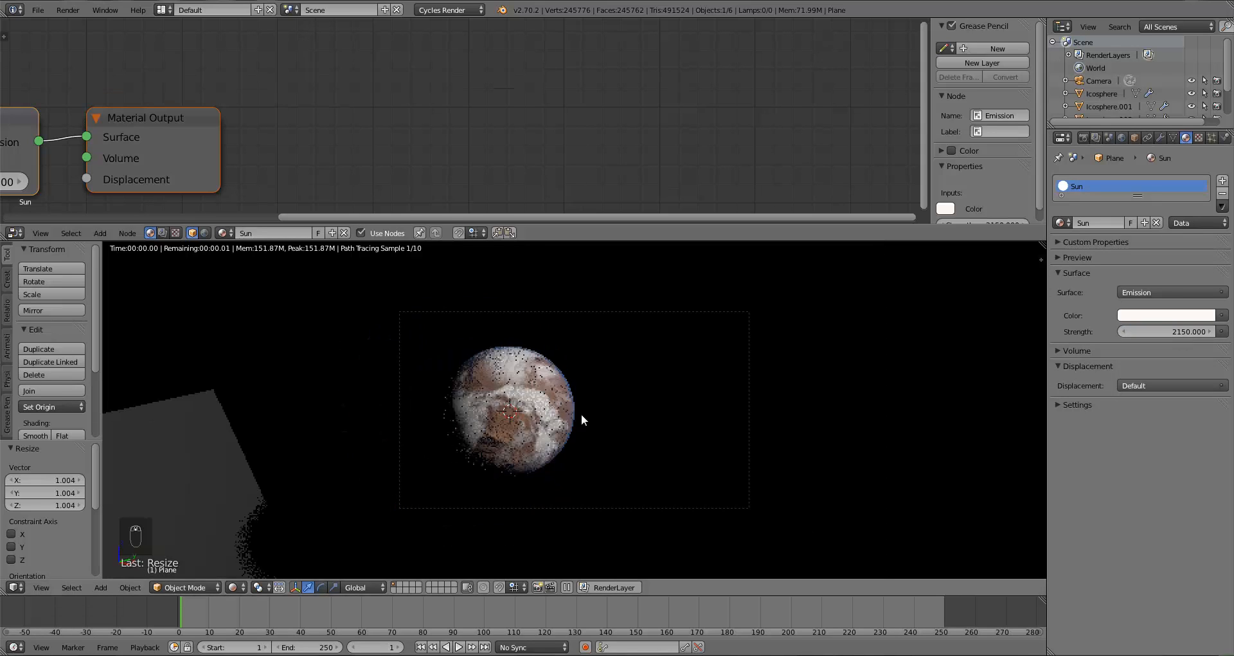
pyautogui.scroll(-2, 581, 417)
pyautogui.rightClick(310, 442)
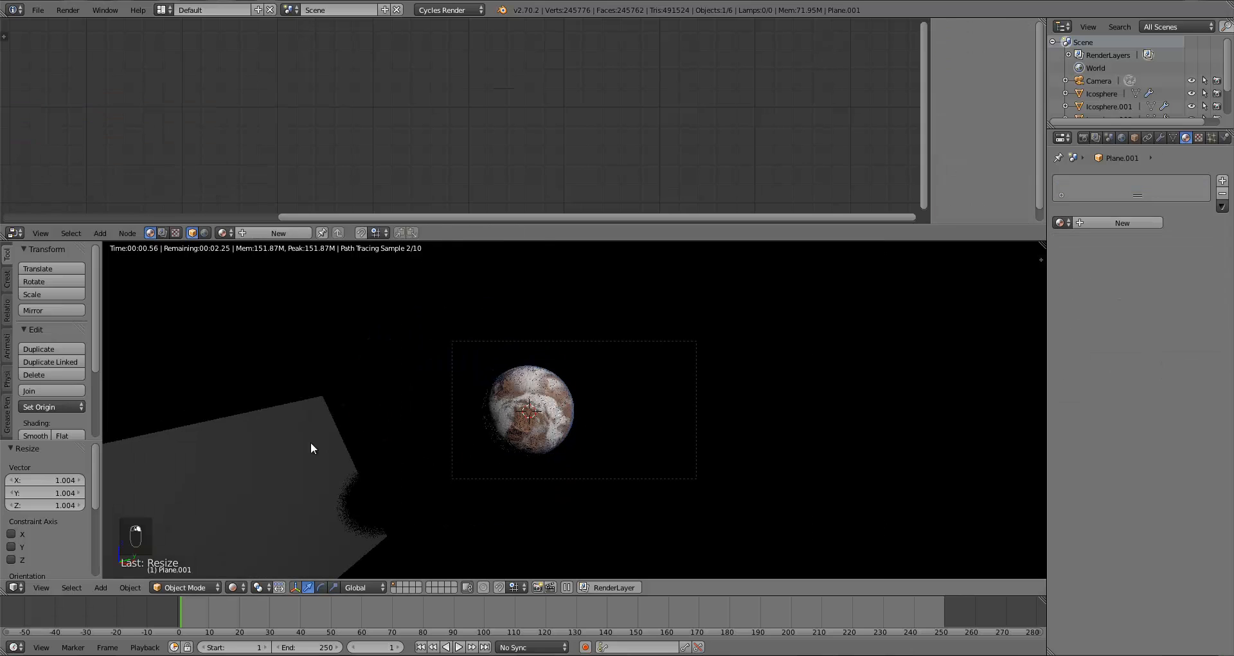
pyautogui.click(278, 233)
pyautogui.moveTo(159, 149); pyautogui.dragTo(924, 77, button='middle')
pyautogui.click(263, 114)
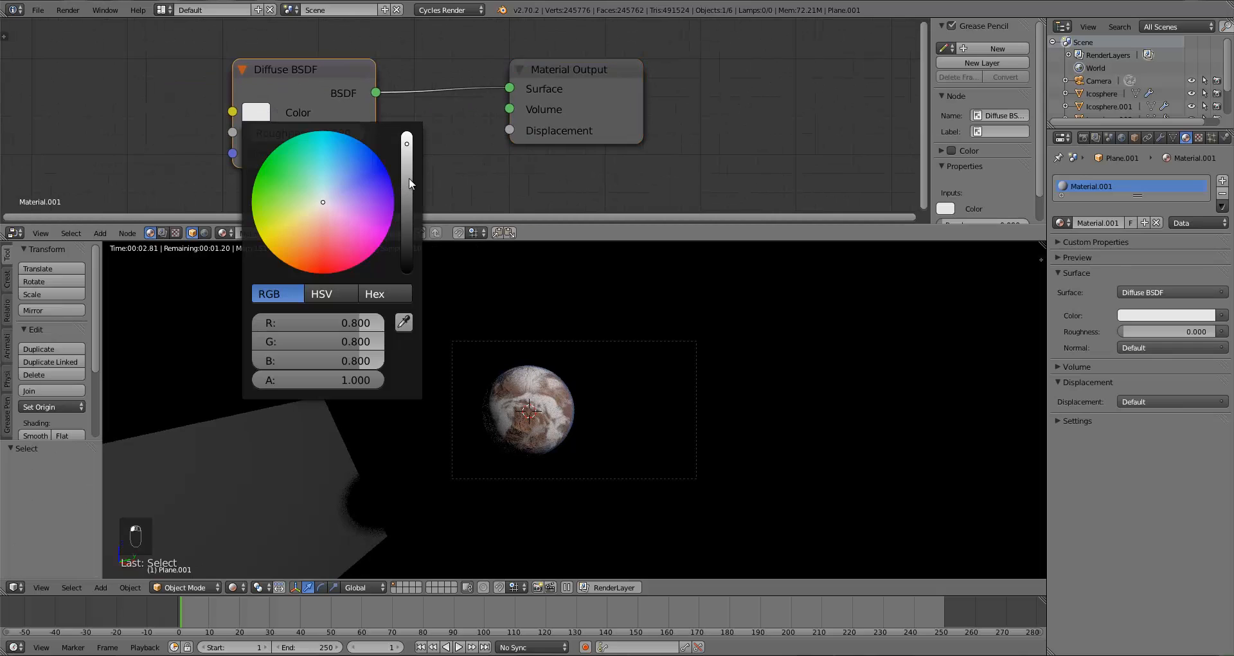
pyautogui.click(408, 179)
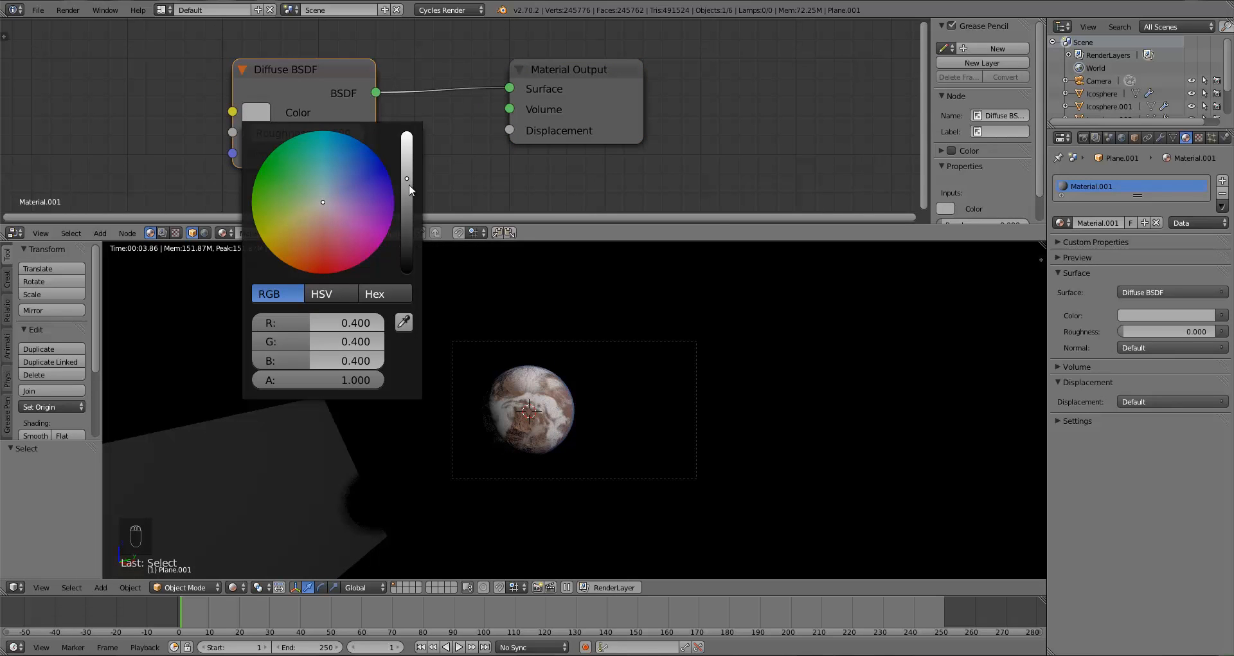
pyautogui.click(409, 184)
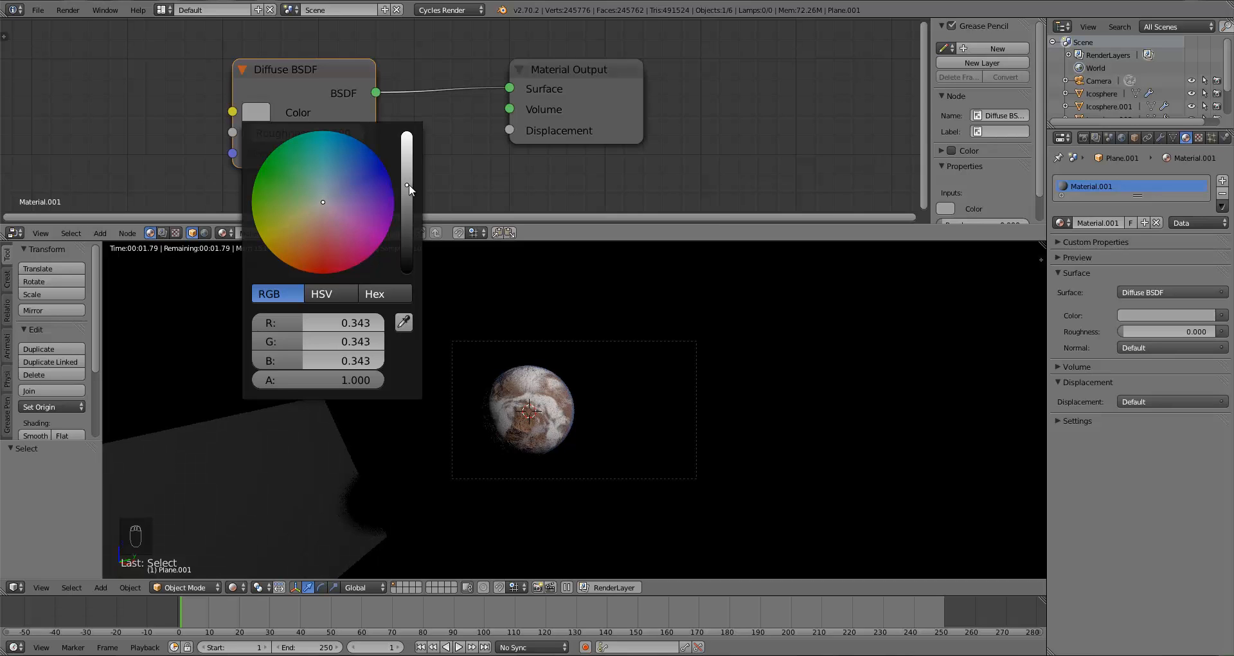
pyautogui.scroll(2, 636, 418)
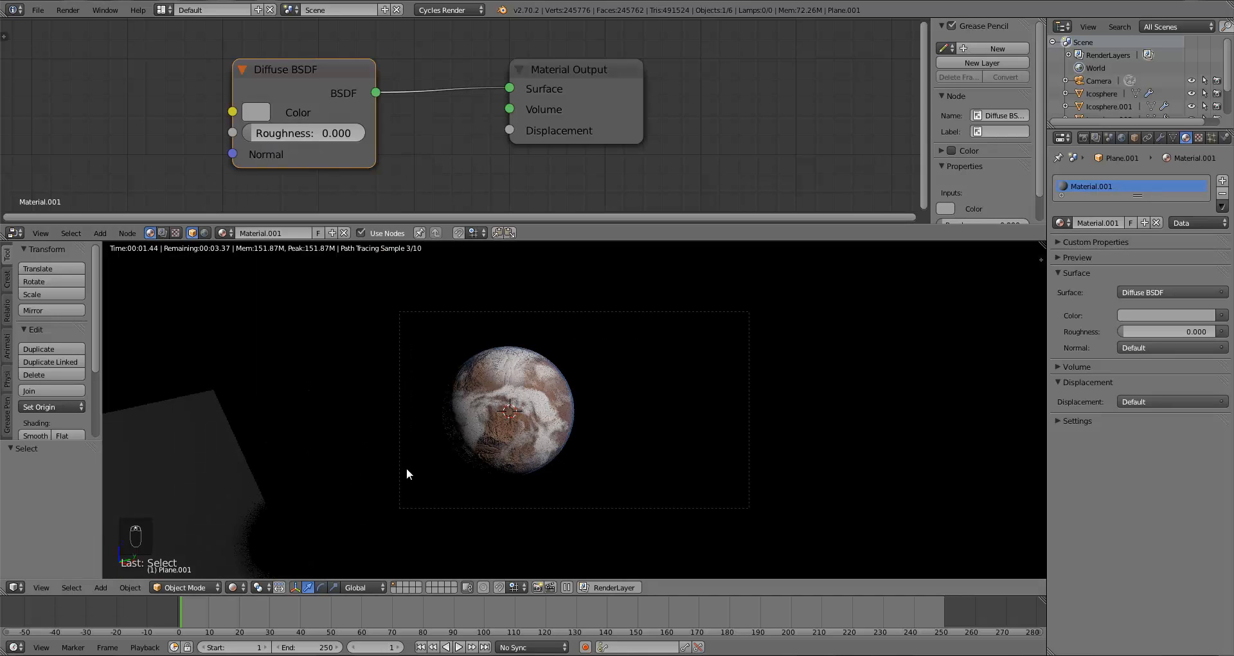
pyautogui.scroll(2, 407, 473)
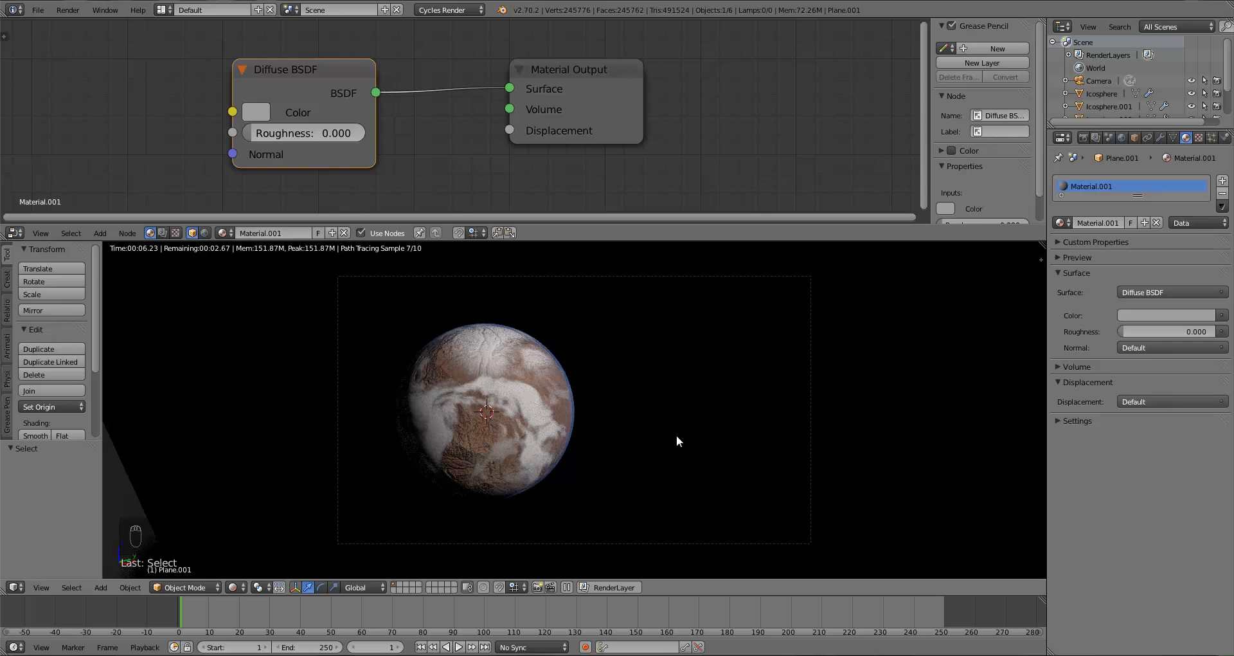
# Step: Switch the 3D view to solid shading and expand it over the node editor
pyautogui.press('z')
pyautogui.press('z')
pyautogui.press('z')
pyautogui.moveTo(1040, 243); pyautogui.dragTo(1054, 161)
# Step: Set the render samples to 25 and render the image
pyautogui.click(1083, 138)
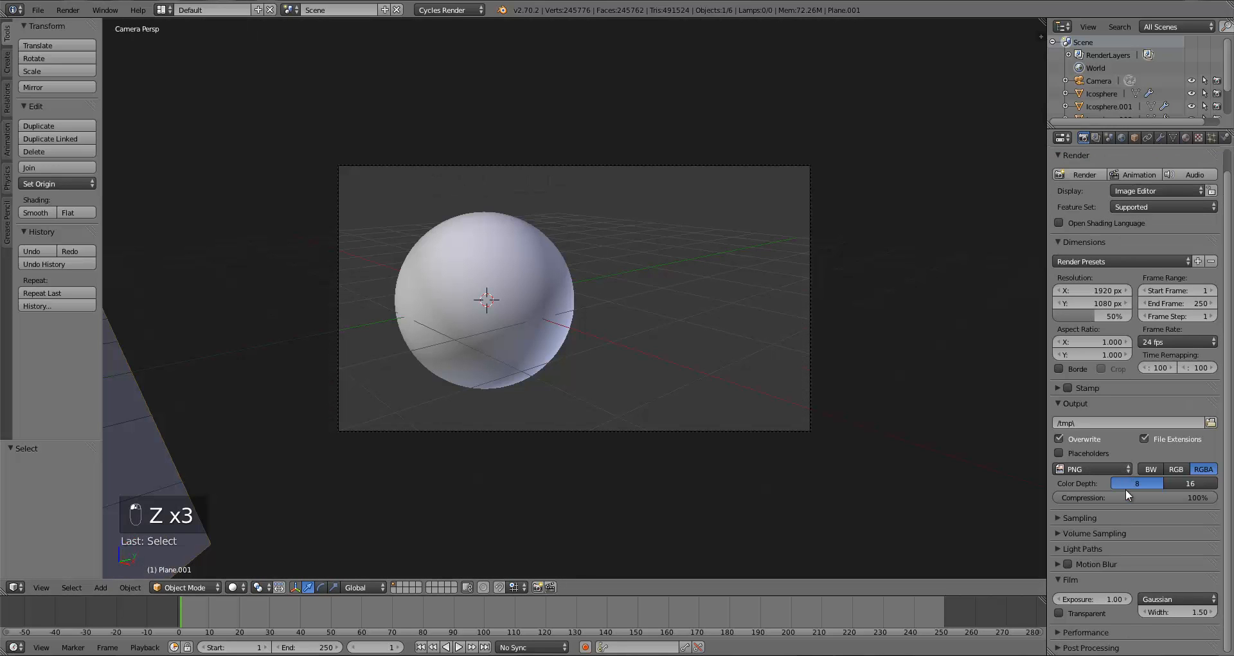
pyautogui.click(1077, 518)
pyautogui.scroll(-3, 1144, 566)
pyautogui.click(1189, 505)
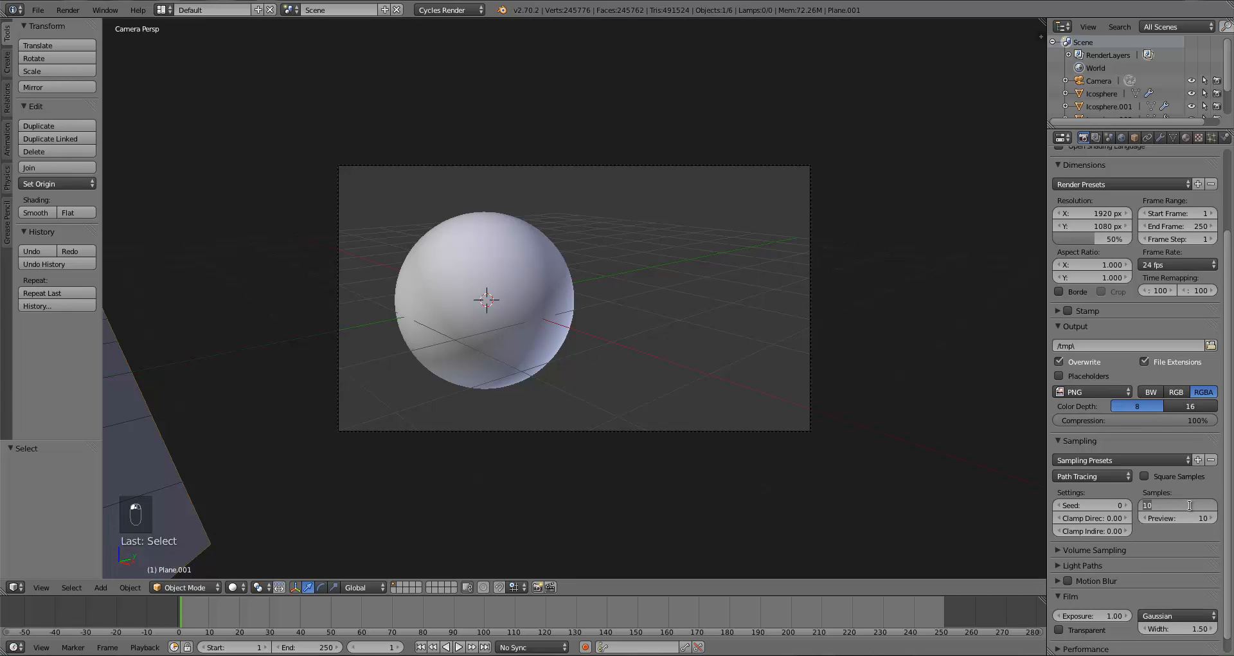
pyautogui.write('25')
pyautogui.press('Return')
pyautogui.scroll(4, 1056, 218)
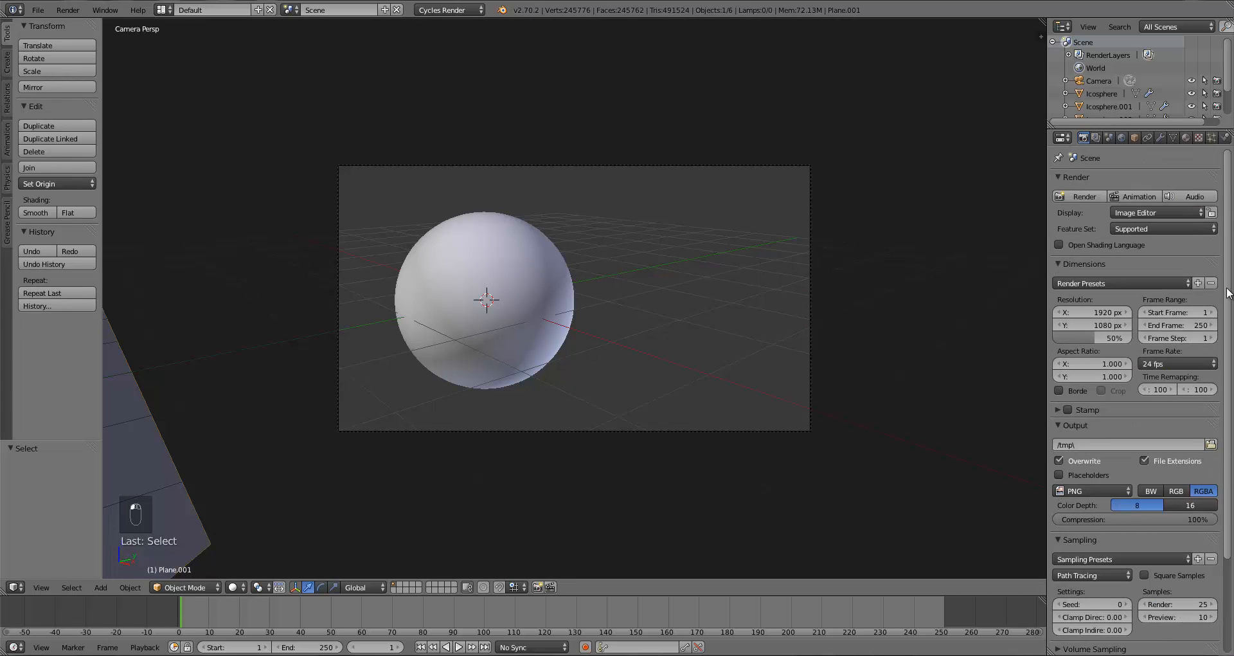
pyautogui.click(1081, 195)
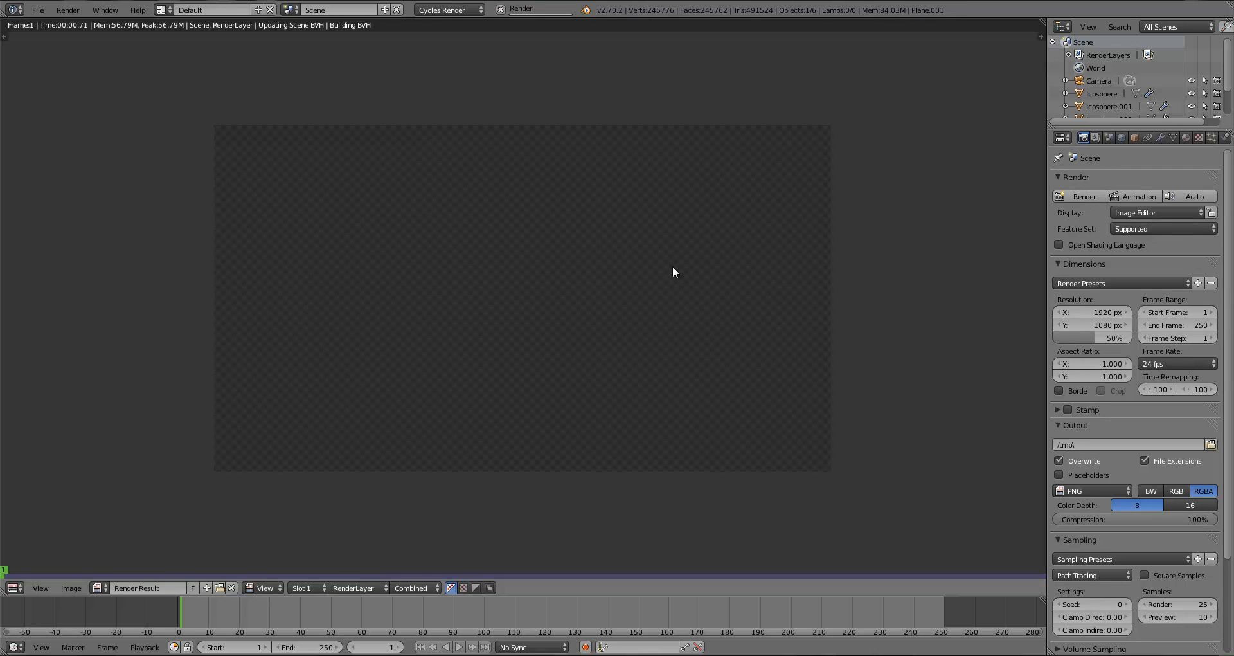
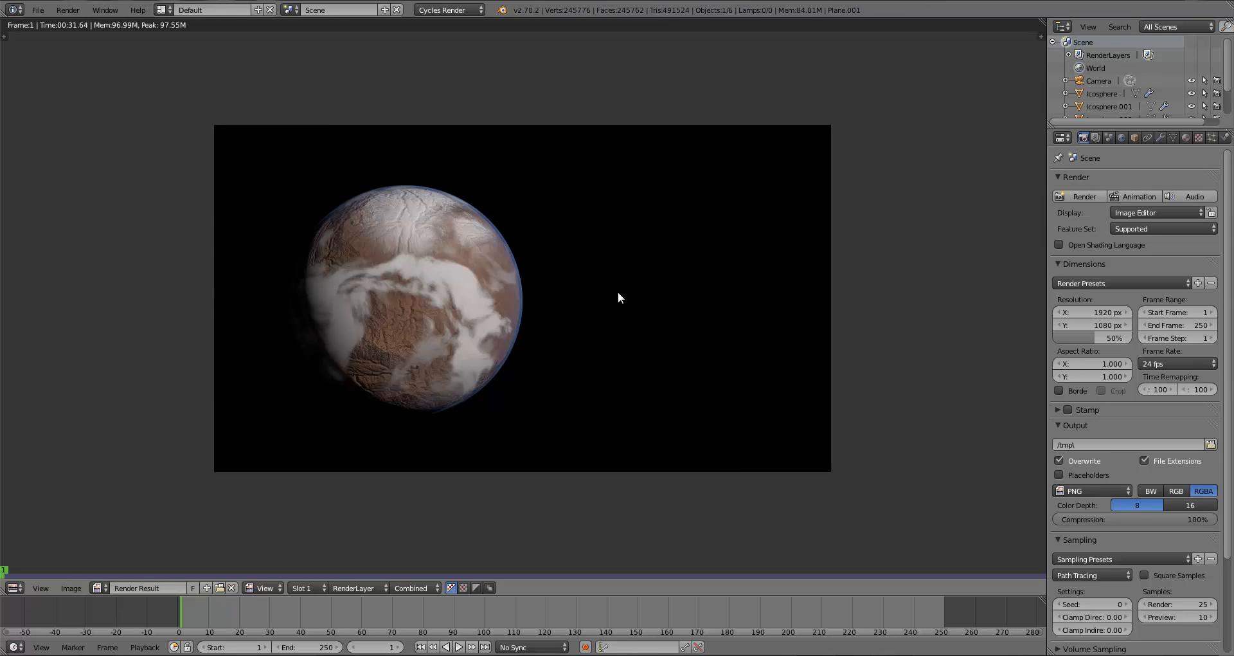
# Step: Switch to the Compositing screen layout and expand the node editor over the neighbouring areas
pyautogui.click(164, 10)
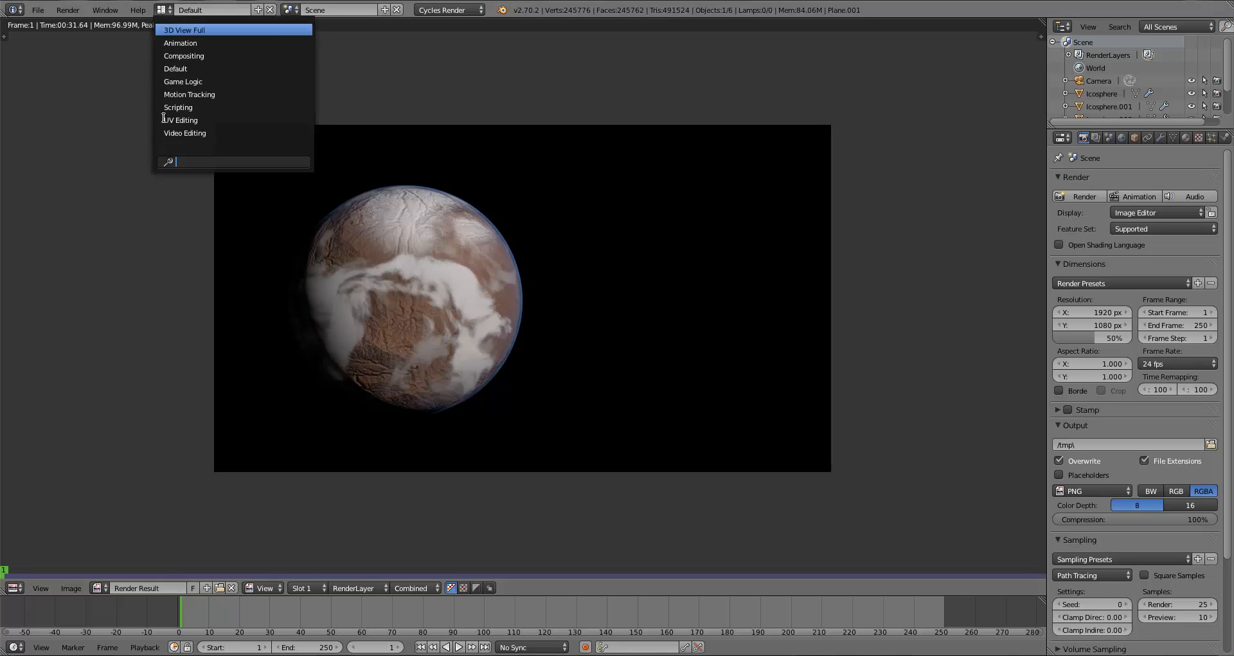
pyautogui.click(177, 56)
pyautogui.moveTo(500, 394); pyautogui.dragTo(548, 403)
pyautogui.moveTo(5, 390); pyautogui.dragTo(96, 546)
# Step: Enable Use Nodes and Backdrop for compositing, and move the Render Layers and Composite nodes far apart
pyautogui.click(193, 647)
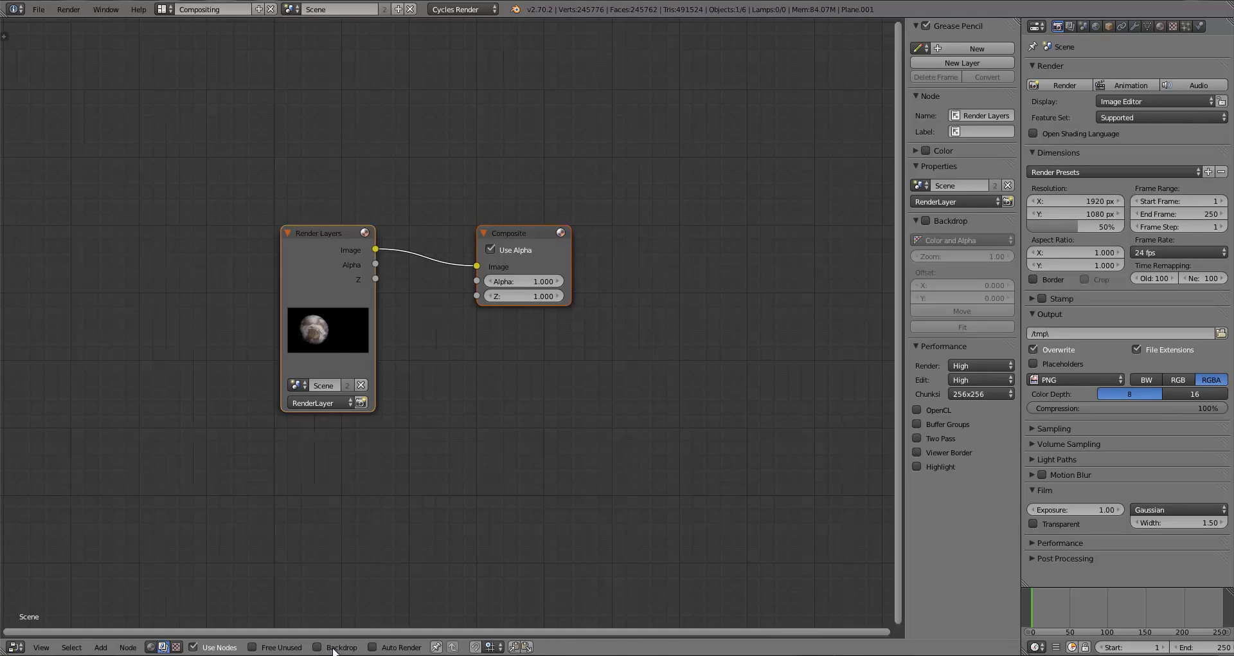
pyautogui.click(316, 647)
pyautogui.moveTo(333, 333); pyautogui.dragTo(70, 136)
pyautogui.moveTo(503, 232); pyautogui.dragTo(825, 546)
# Step: Add a Viewer node and connect the Render Layers Image output to it
pyautogui.hotkey('shift', 'a')
pyautogui.moveTo(608, 179)
pyautogui.click(667, 190)
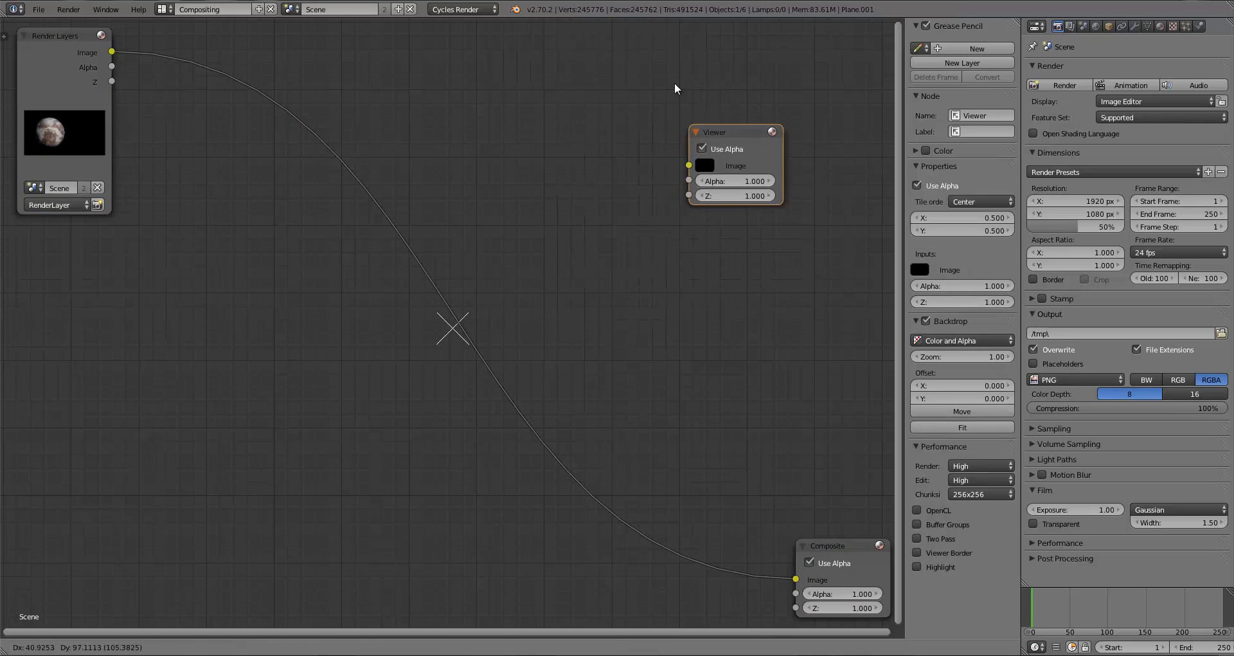
pyautogui.click(675, 86)
pyautogui.moveTo(112, 51); pyautogui.dragTo(827, 40)
# Step: Insert a Fast Gaussian Blur node between the Render Layers Image output and the Viewer
pyautogui.hotkey('shift', 'a')
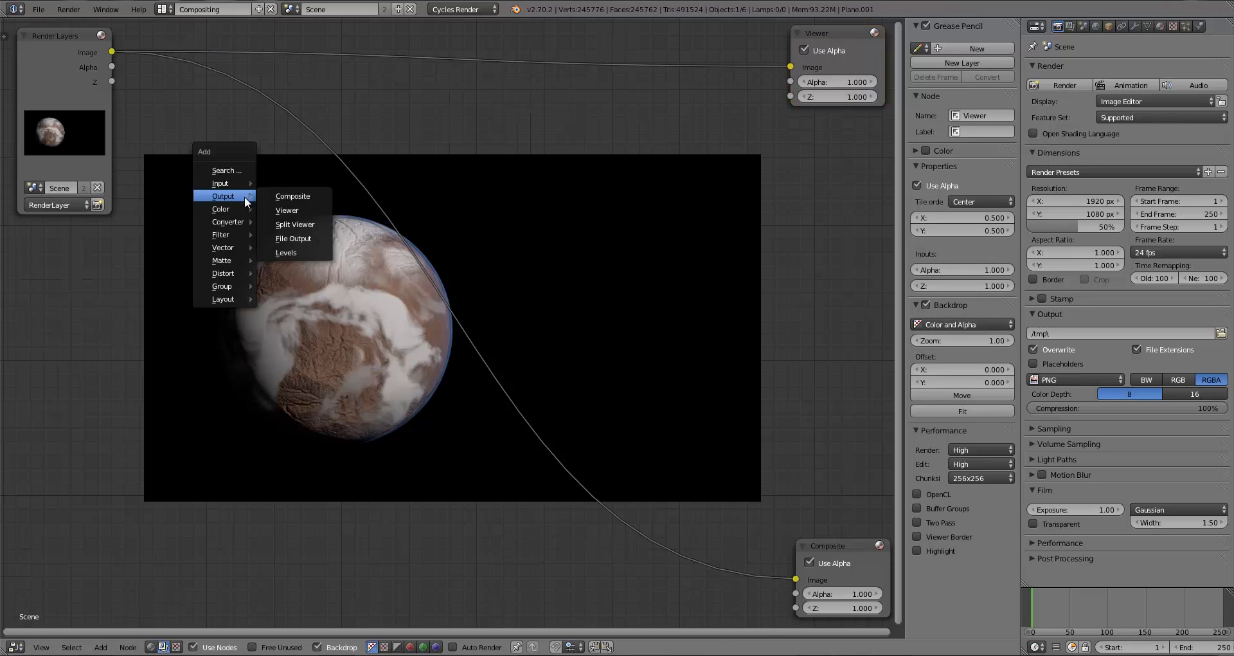
pyautogui.moveTo(242, 232)
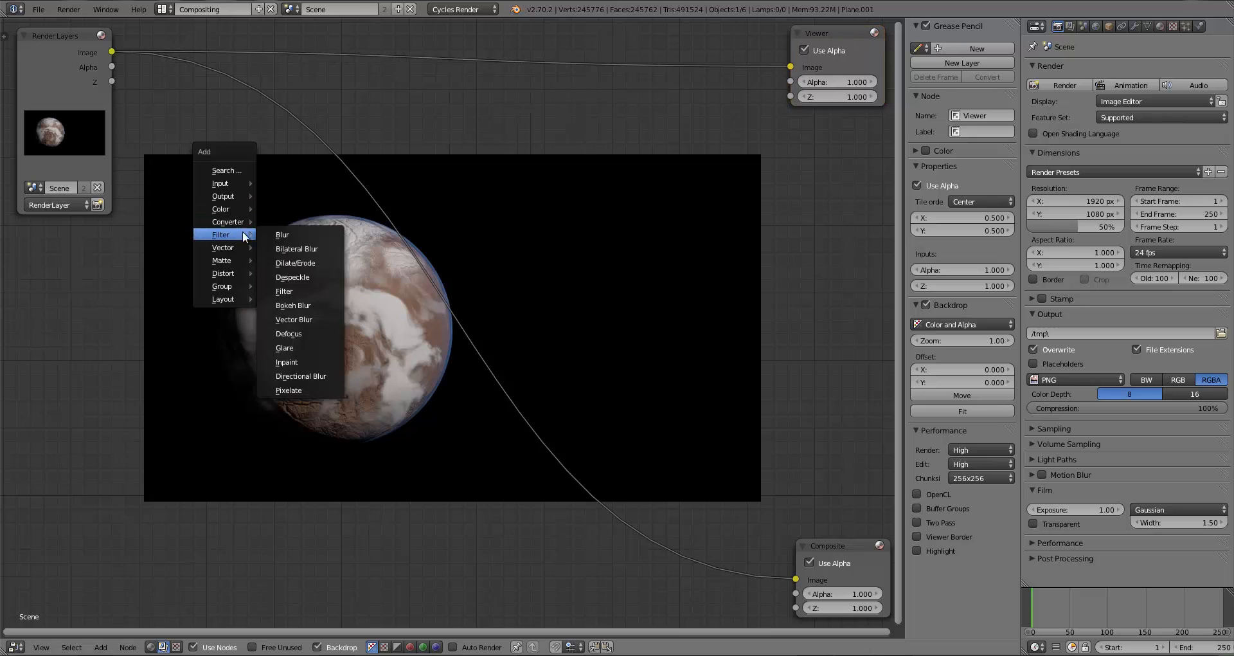
pyautogui.click(288, 231)
pyautogui.click(145, 94)
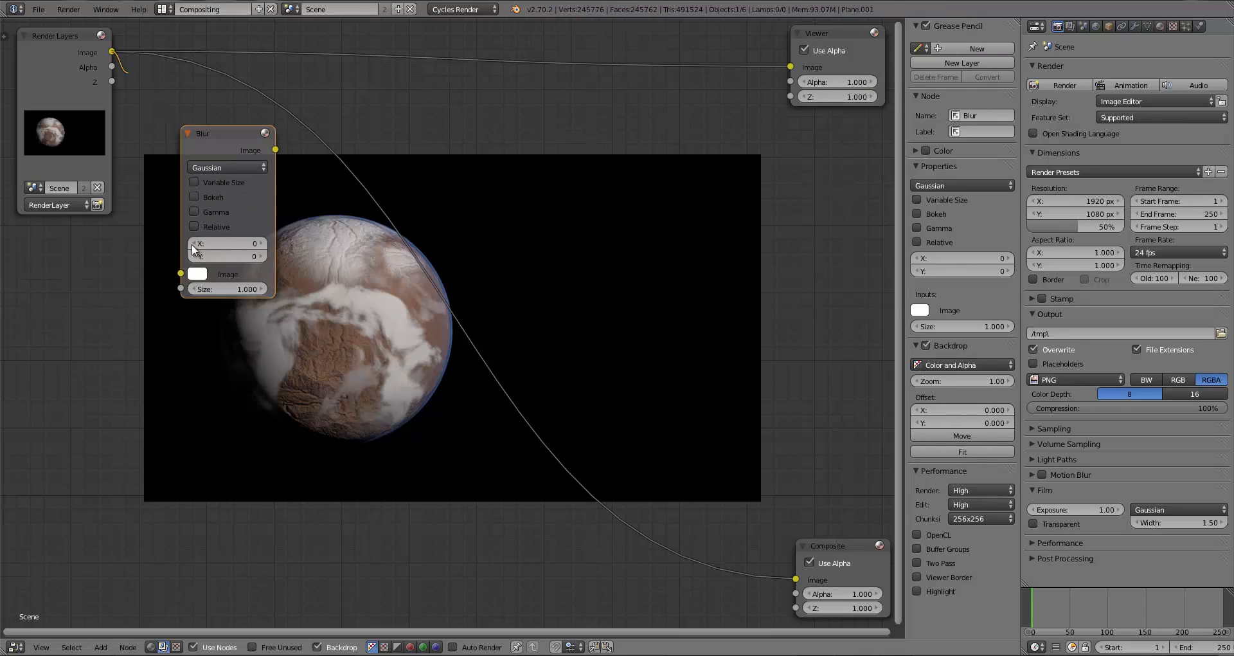
pyautogui.moveTo(111, 51); pyautogui.dragTo(180, 272)
pyautogui.click(213, 167)
pyautogui.click(229, 77)
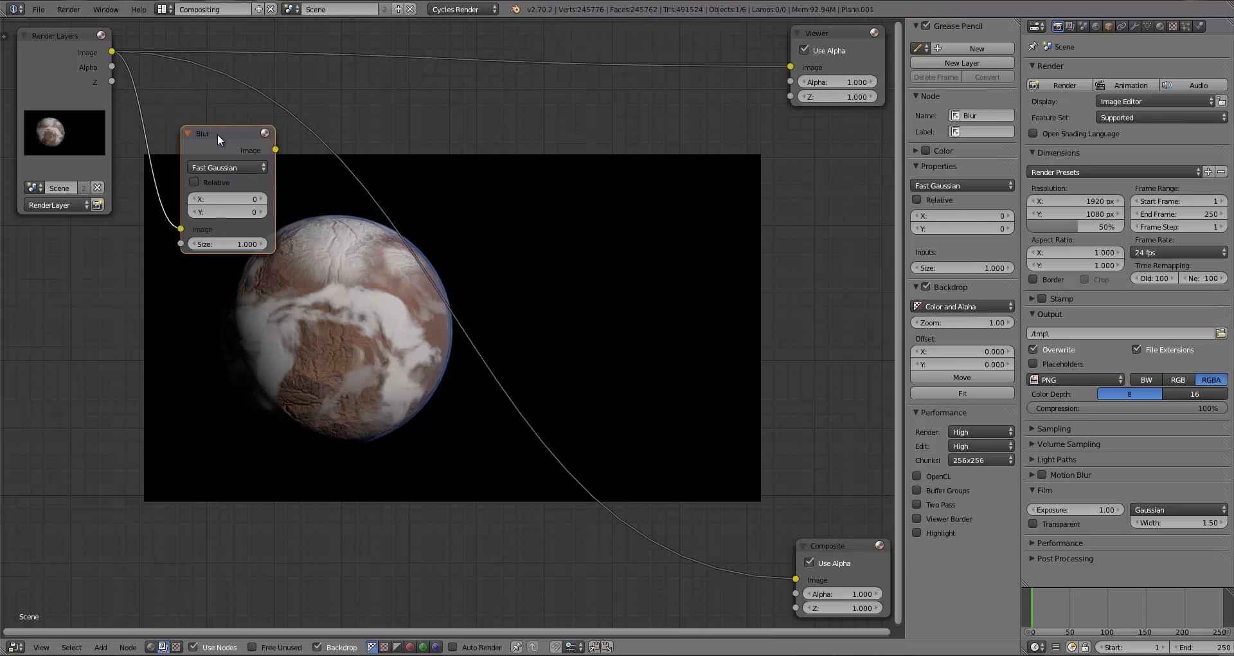
pyautogui.moveTo(217, 133); pyautogui.dragTo(791, 67)
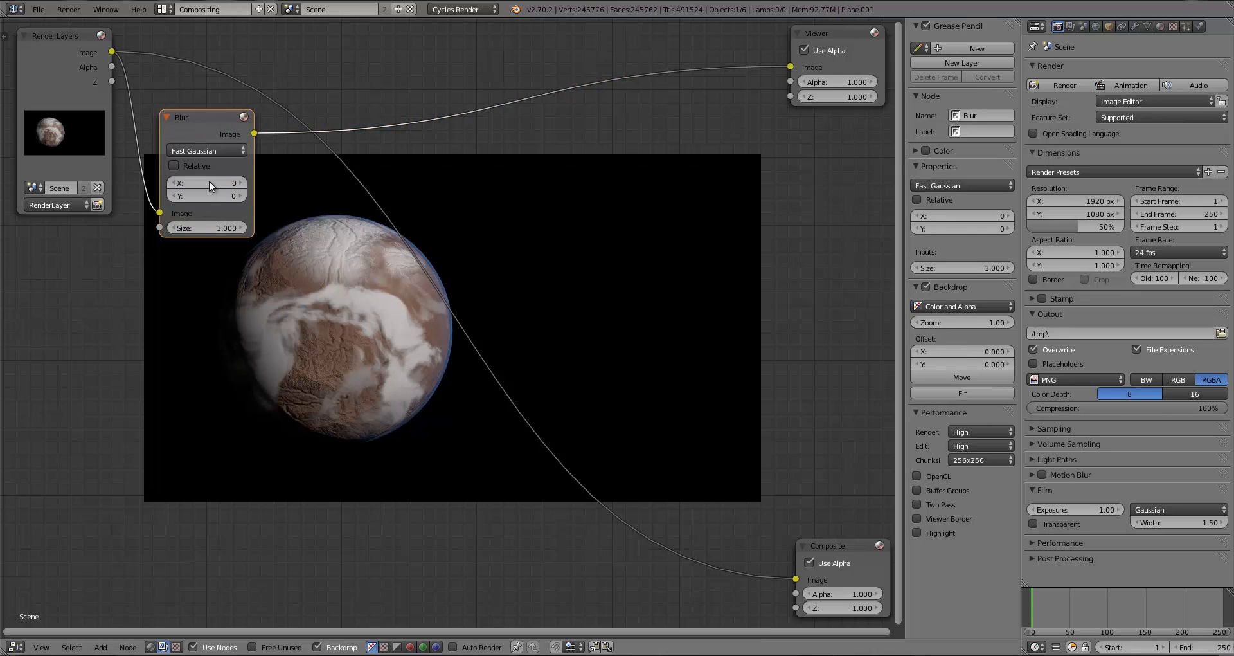
pyautogui.moveTo(203, 117); pyautogui.dragTo(218, 103)
# Step: Set the Blur node's X and Y to 8, move it beside Render Layers and save the file
pyautogui.click(233, 165)
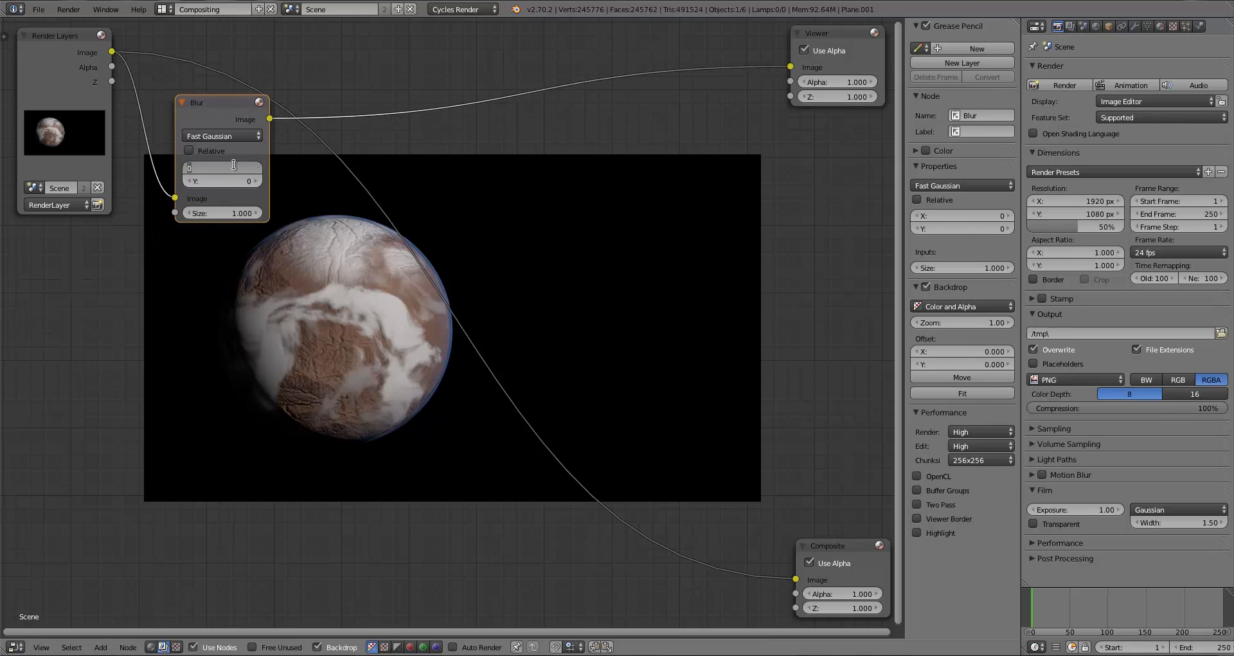
pyautogui.write('8')
pyautogui.press('Return')
pyautogui.click(233, 180)
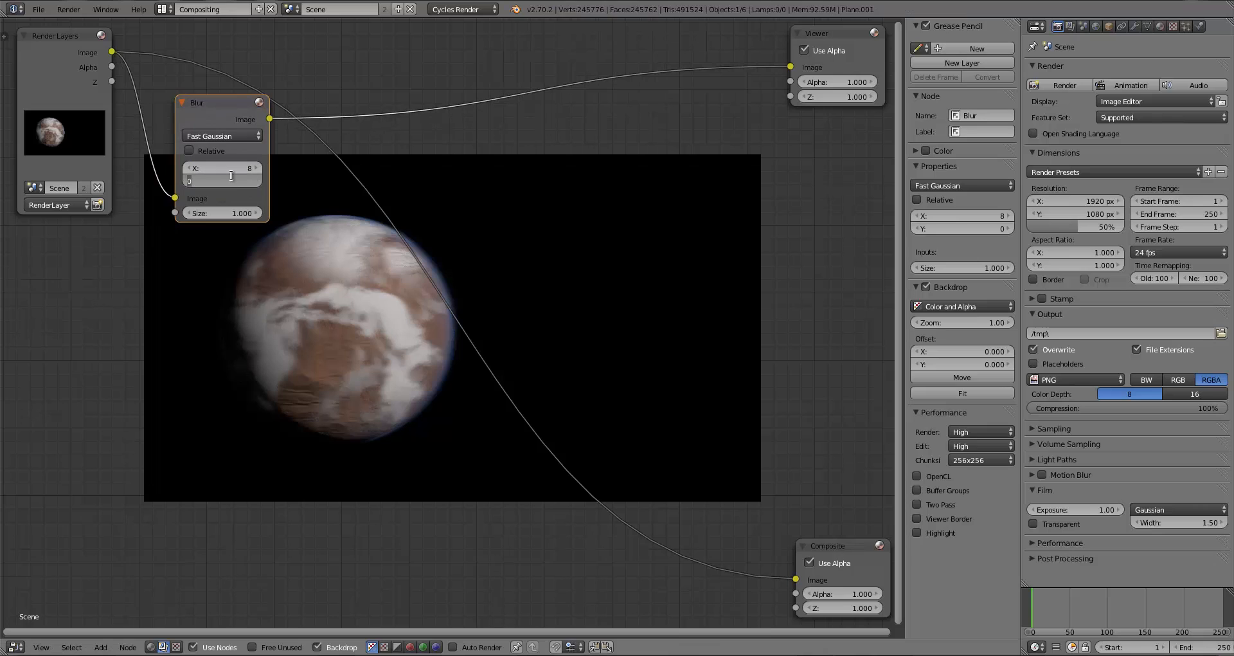
pyautogui.write('8')
pyautogui.press('Return')
pyautogui.moveTo(210, 123); pyautogui.dragTo(189, 163)
pyautogui.hotkey('ctrl', 's')
pyautogui.click(274, 149)
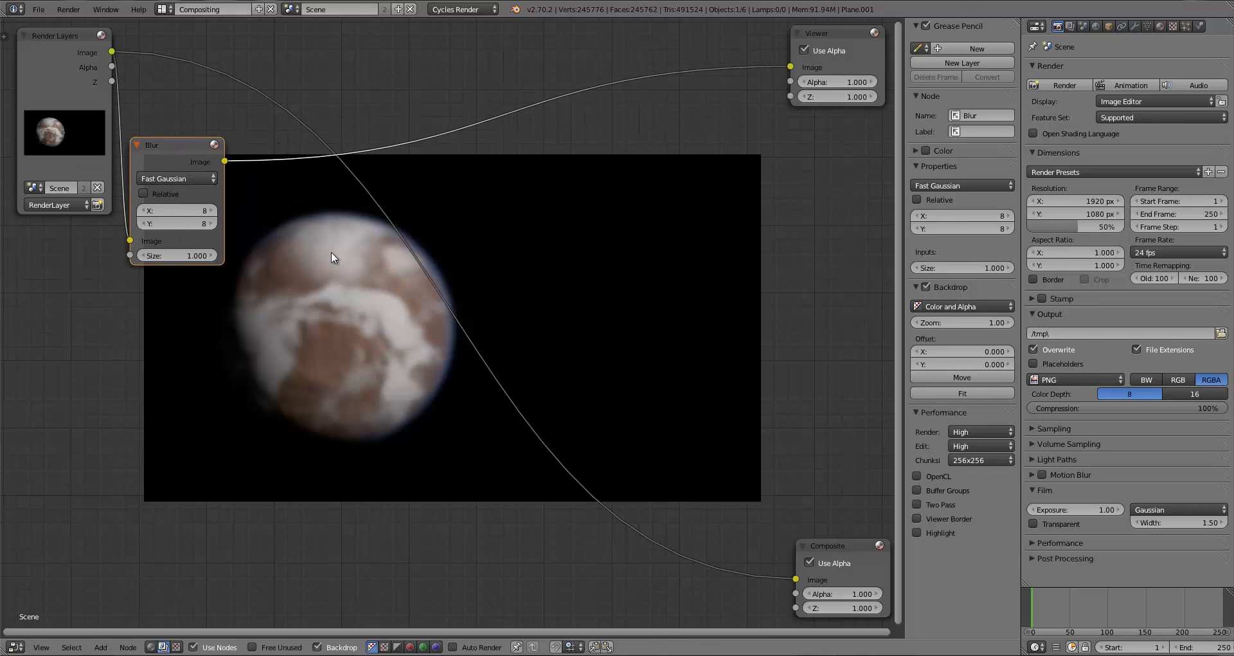
# Step: Insert an RGB Curves node between the Blur and Viewer nodes and raise its blue curve to about X 0.41, Y 0.61
pyautogui.click(313, 201)
pyautogui.hotkey('shift', 'a')
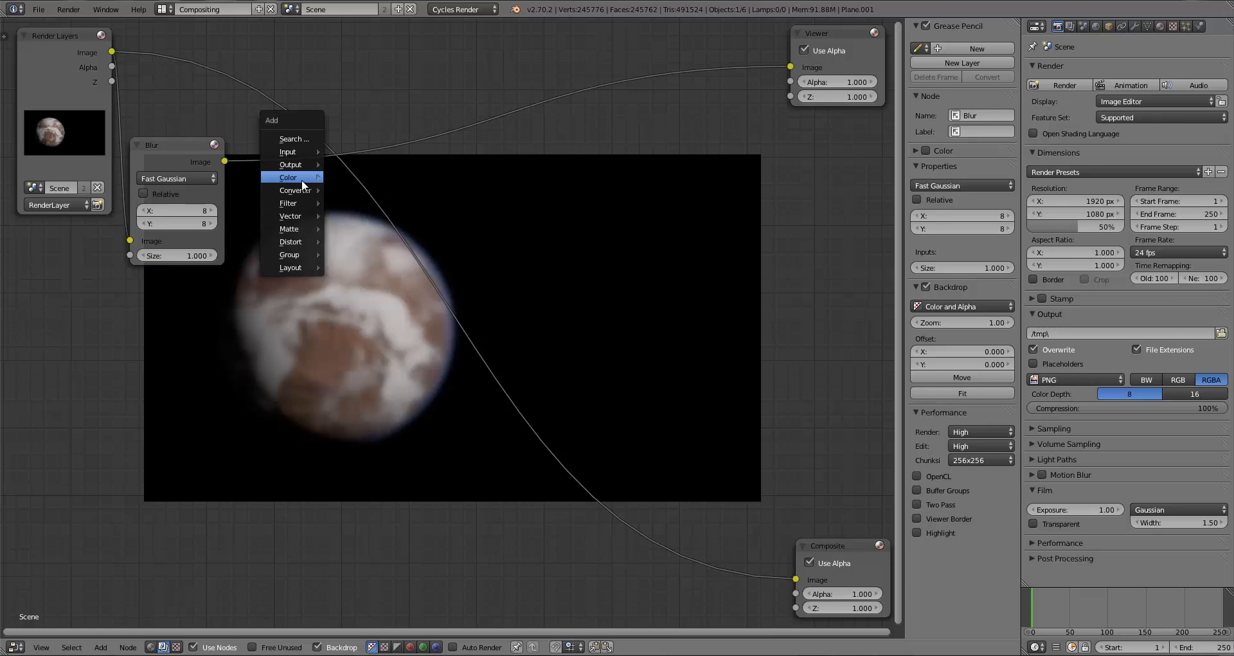
pyautogui.moveTo(302, 178)
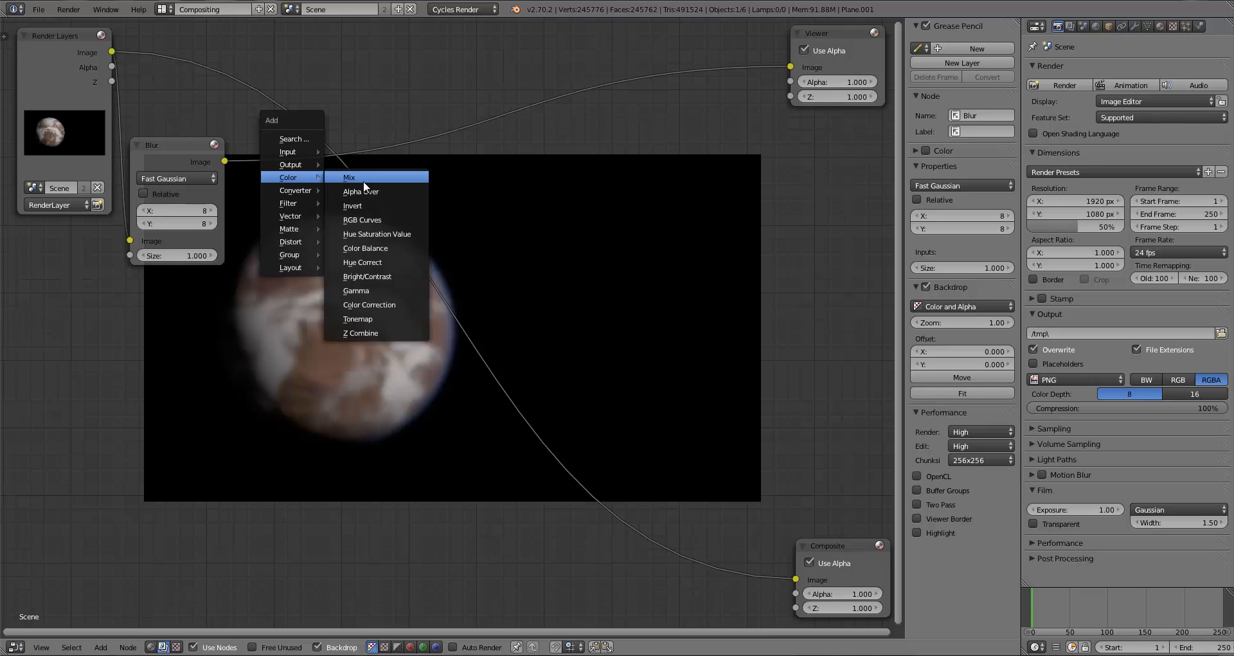
pyautogui.click(365, 220)
pyautogui.click(273, 139)
pyautogui.moveTo(257, 257); pyautogui.dragTo(280, 318)
pyautogui.moveTo(415, 158); pyautogui.dragTo(790, 66)
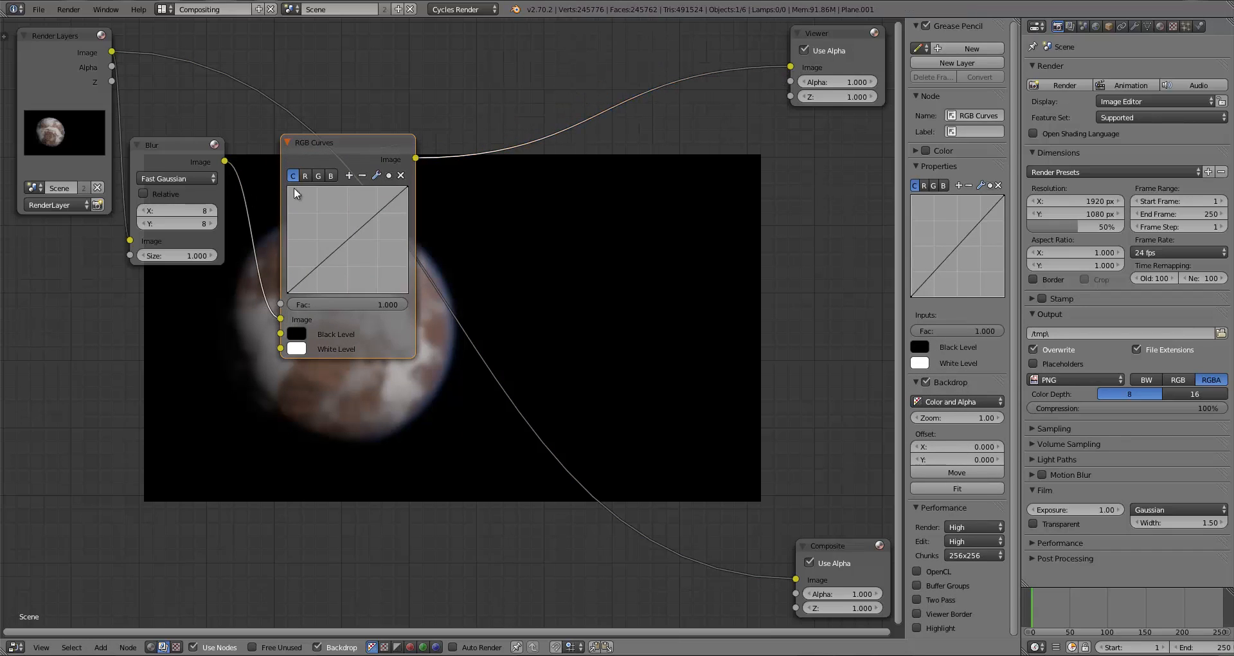
pyautogui.click(331, 176)
pyautogui.moveTo(347, 248)
pyautogui.mouseDown()
pyautogui.moveTo(331, 224)
pyautogui.moveTo(344, 236)
pyautogui.mouseUp()
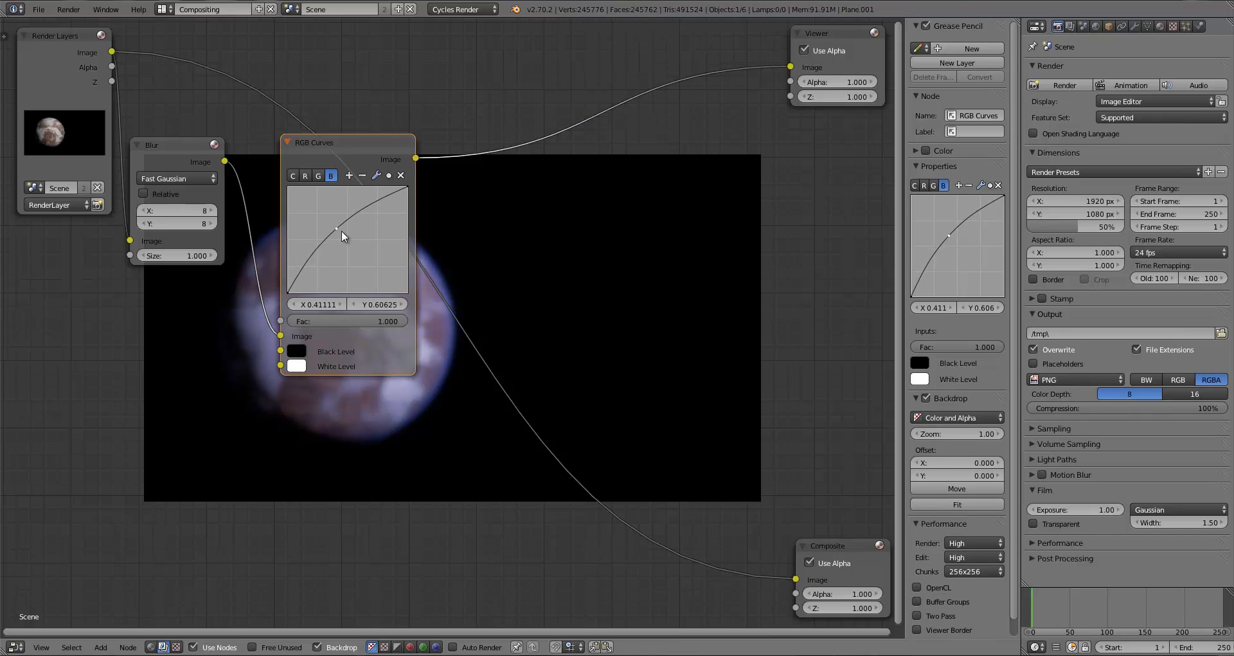
# Step: Shift the Render Layers, Blur and RGB Curves nodes closer together towards the upper left to make room for another node
pyautogui.moveTo(343, 143); pyautogui.dragTo(332, 115)
pyautogui.moveTo(189, 158); pyautogui.dragTo(185, 102)
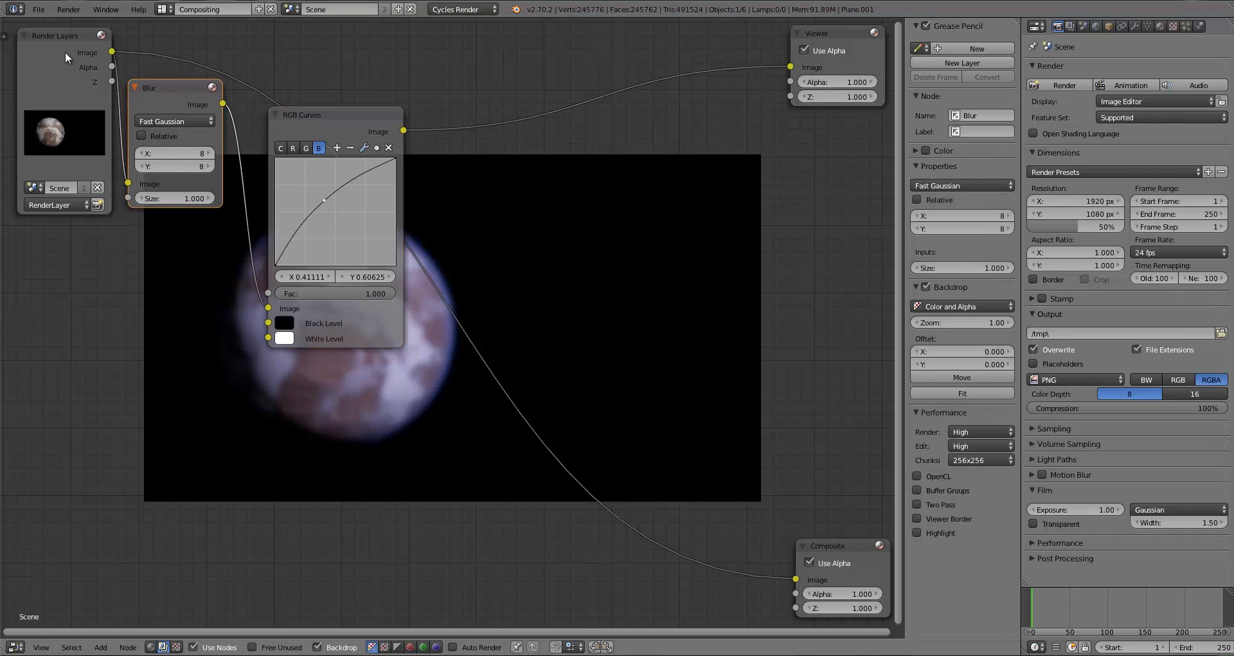
pyautogui.moveTo(64, 51); pyautogui.dragTo(51, 52)
pyautogui.click(152, 91)
pyautogui.moveTo(152, 90); pyautogui.dragTo(145, 85)
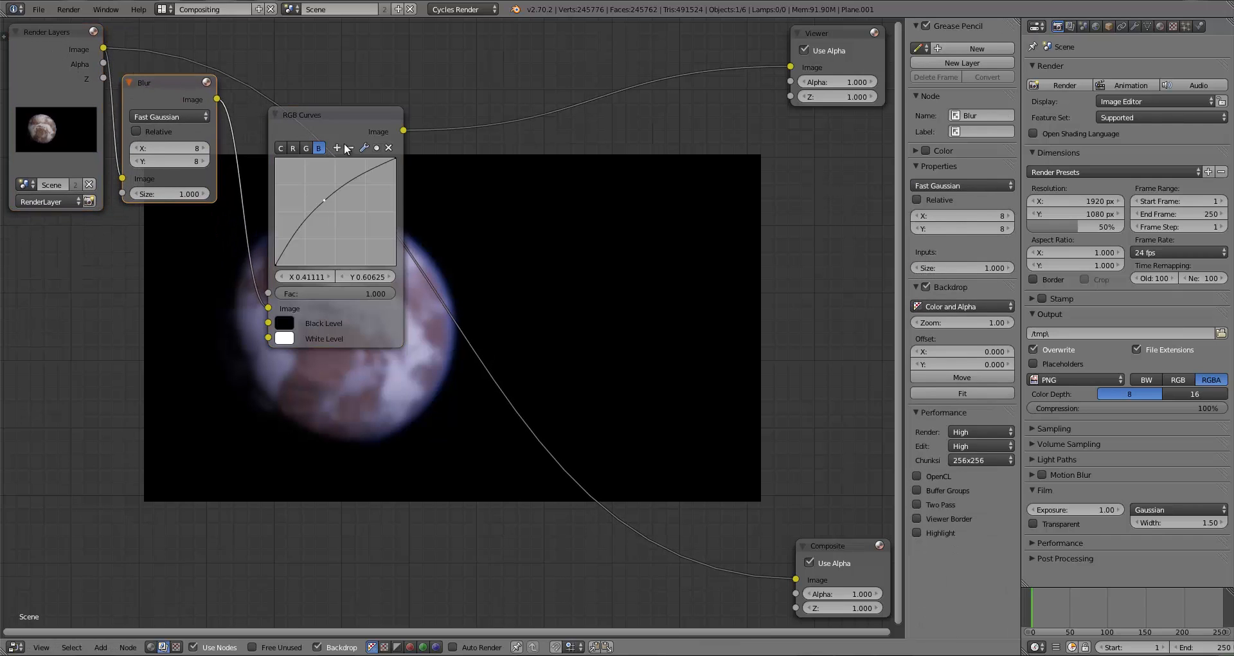
pyautogui.moveTo(332, 122); pyautogui.dragTo(302, 125)
# Step: Insert a Mix node between RGB Curves and the Viewer, and feed the Render Layers Image output into its other image input
pyautogui.hotkey('shift', 'a')
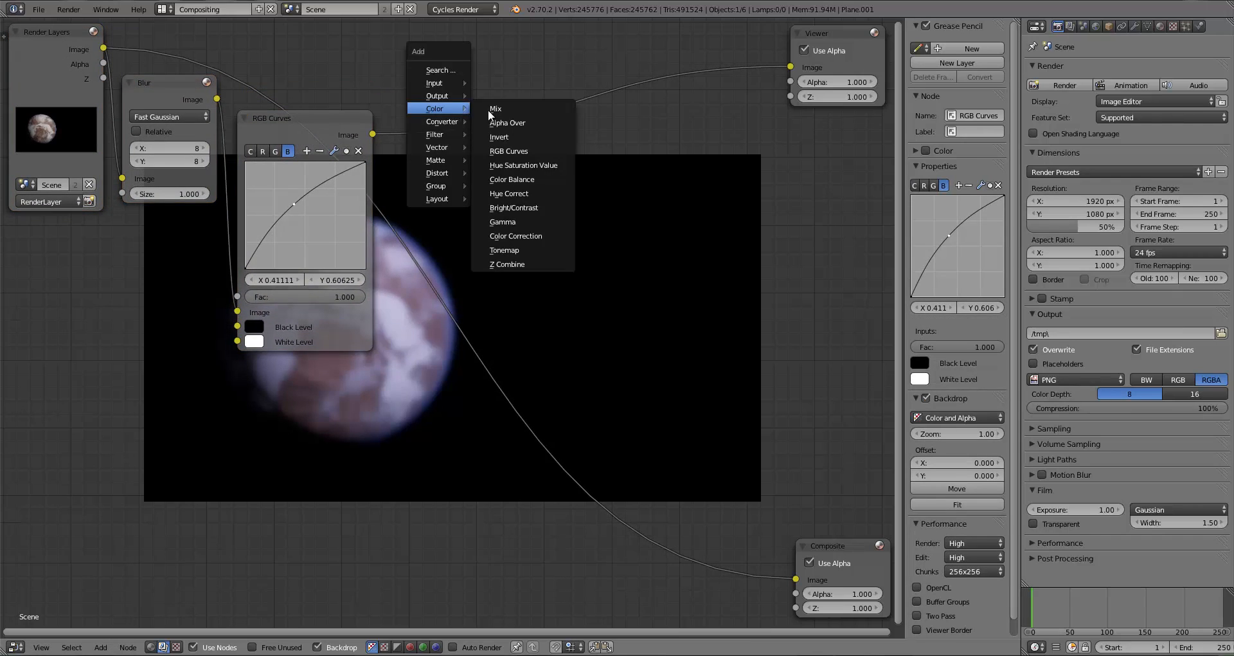
pyautogui.click(488, 109)
pyautogui.click(494, 73)
pyautogui.moveTo(104, 48); pyautogui.dragTo(507, 179)
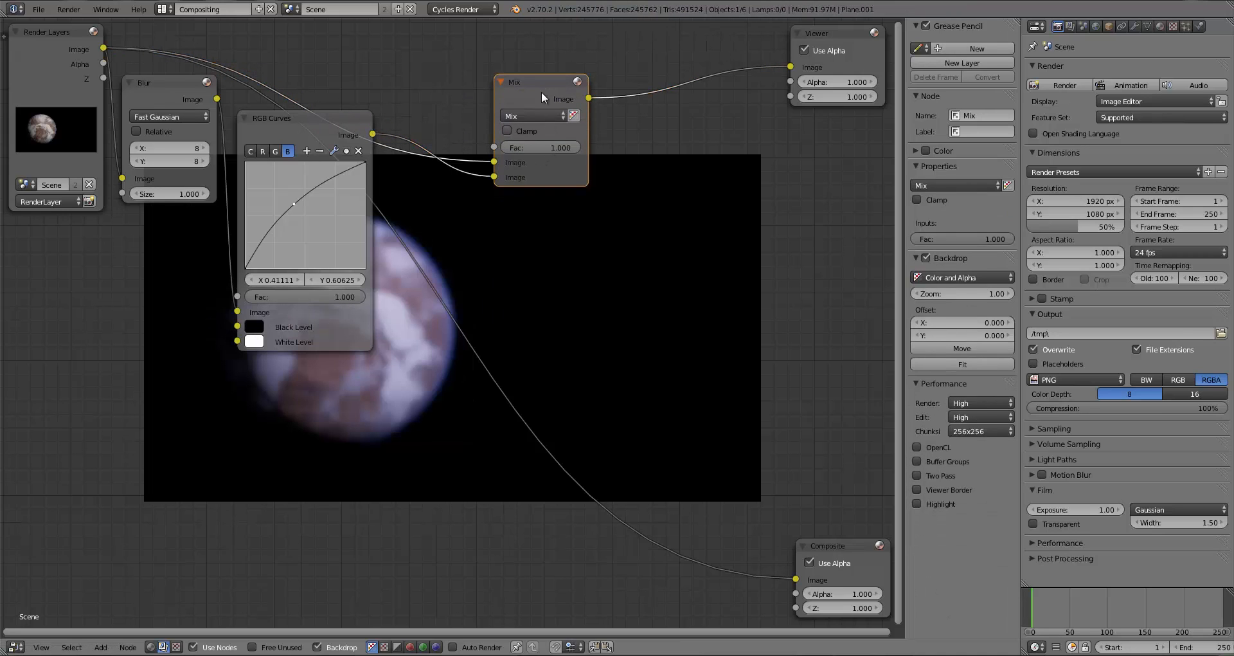
# Step: Set the Mix node's blend type to Add and its Fac to 0.25
pyautogui.moveTo(541, 91); pyautogui.dragTo(554, 75)
pyautogui.click(543, 99)
pyautogui.click(537, 133)
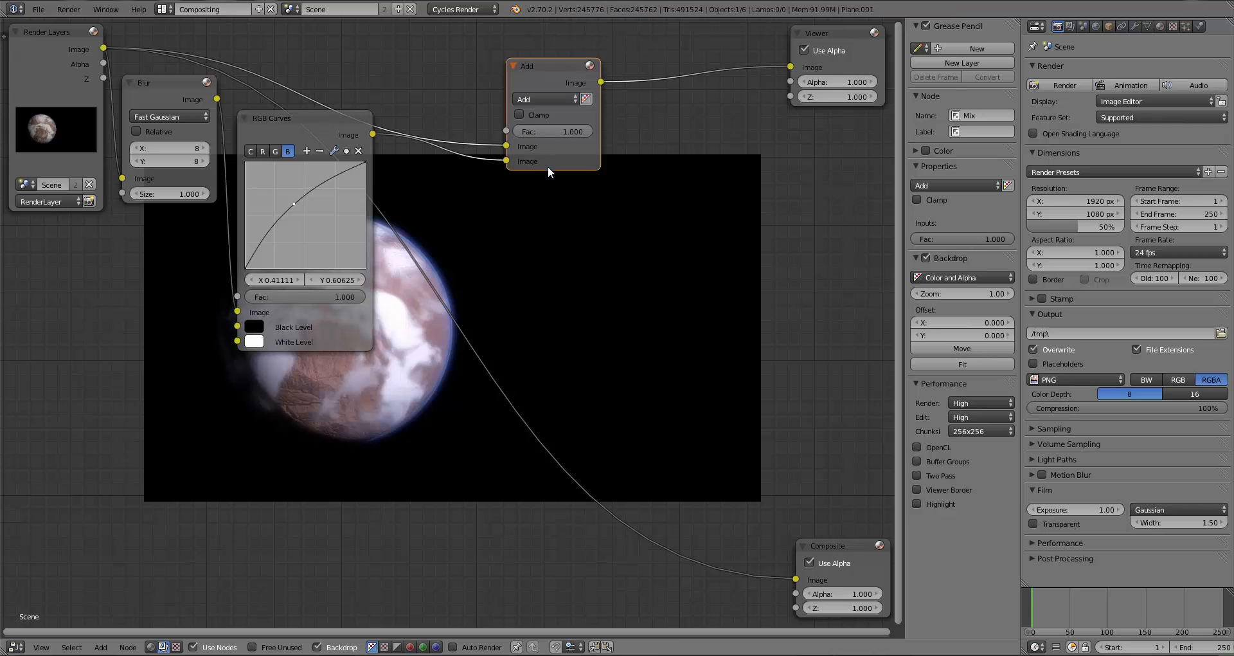
pyautogui.moveTo(591, 132); pyautogui.dragTo(516, 130)
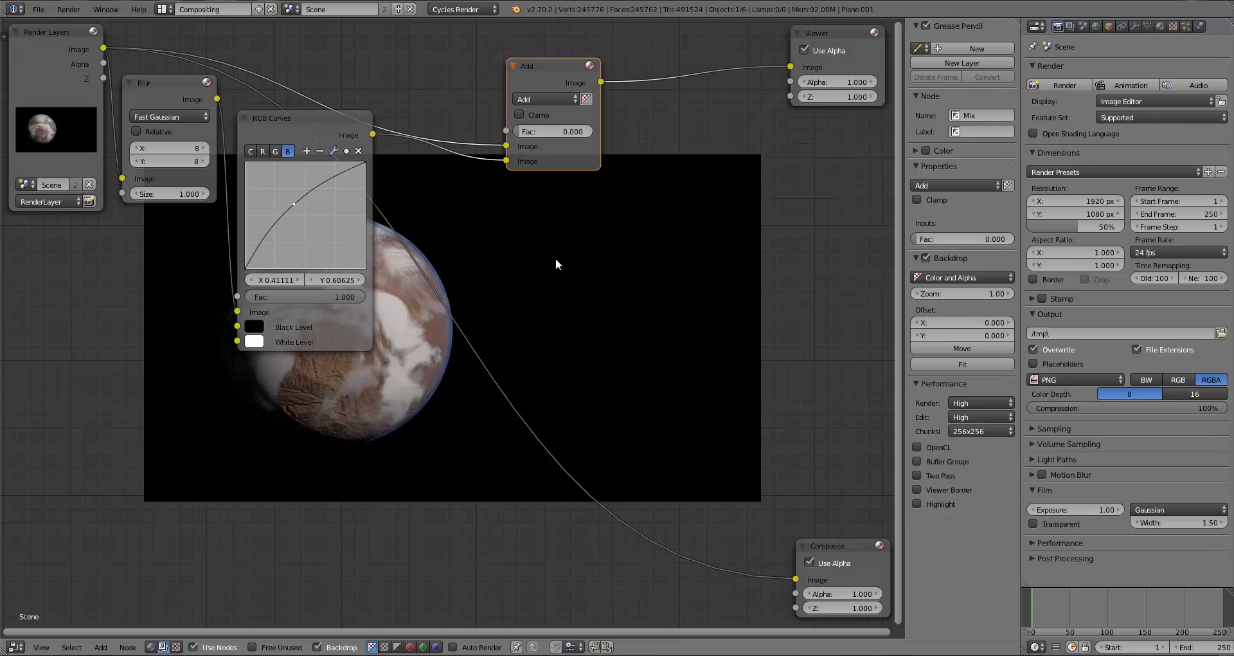
pyautogui.moveTo(529, 244); pyautogui.dragTo(303, 244, button='middle')
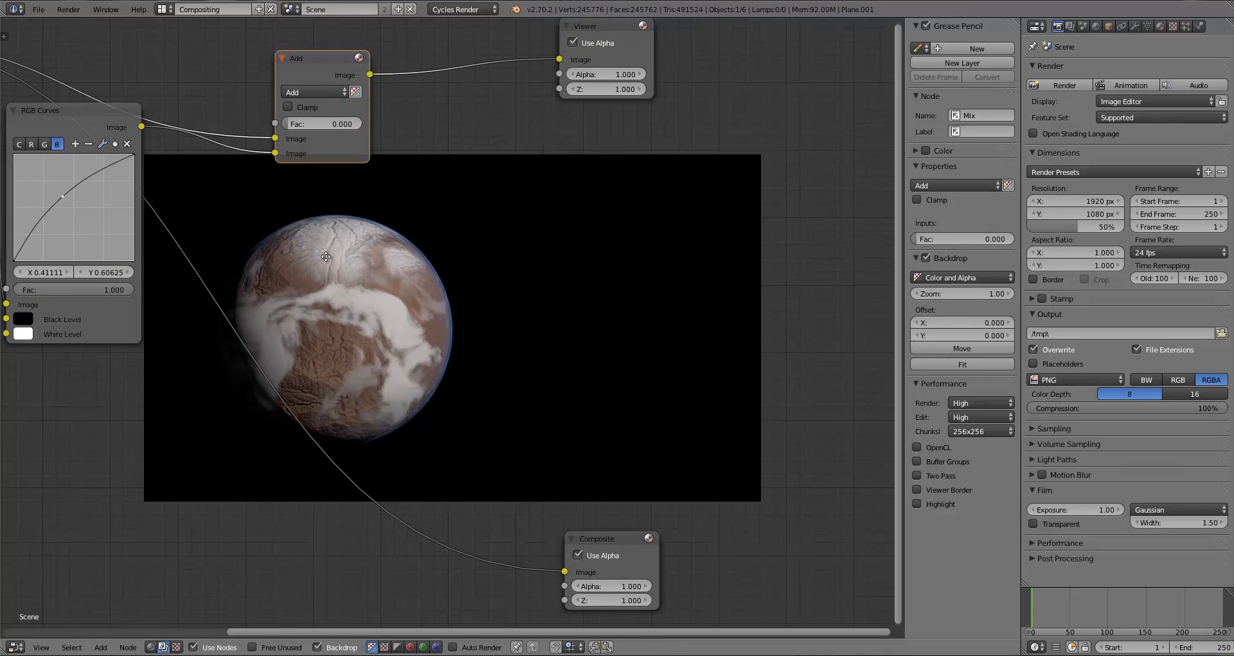
pyautogui.write('0.25')
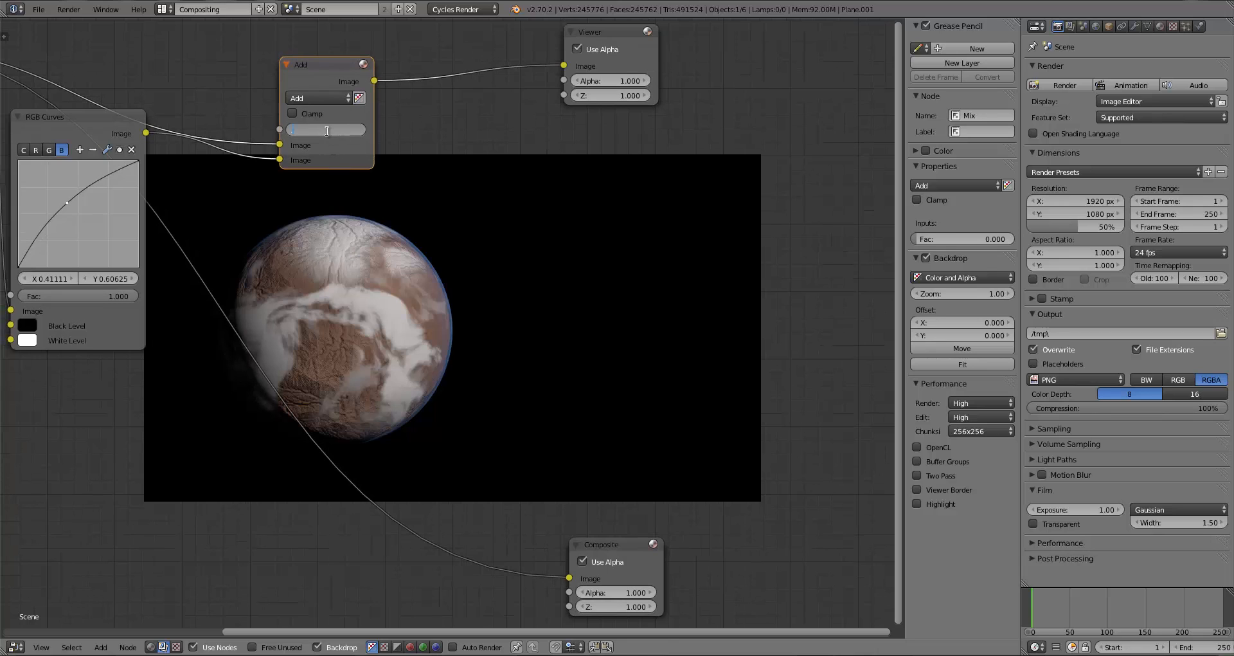
pyautogui.press('Return')
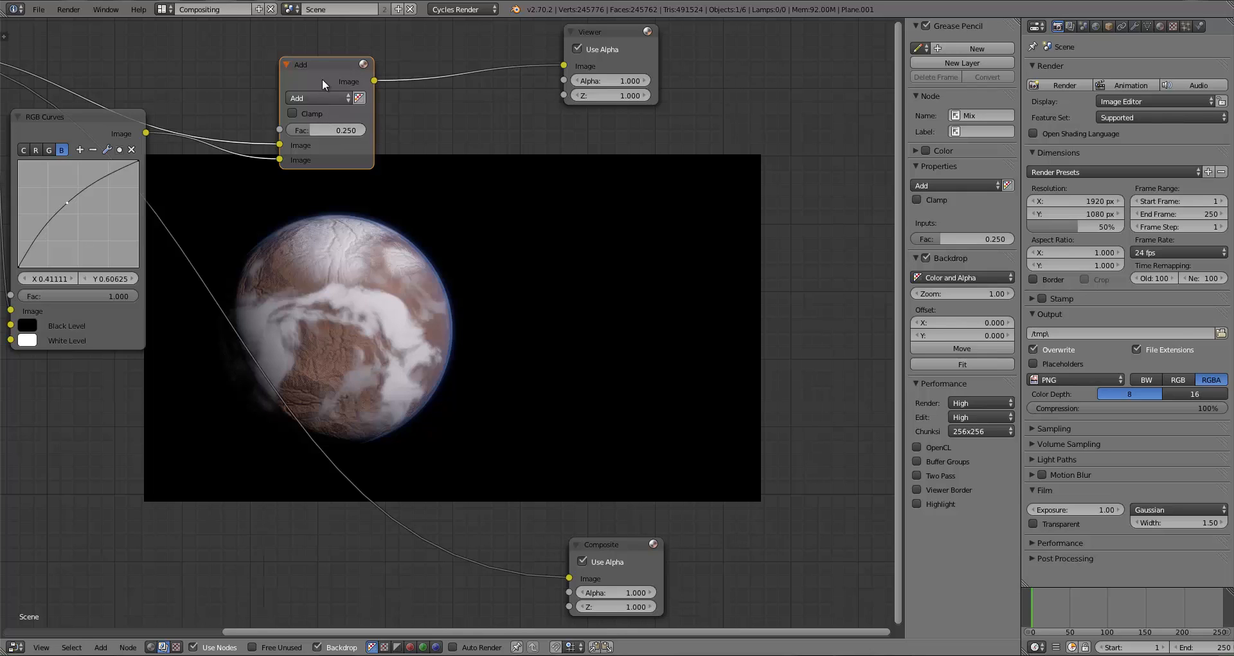
# Step: Move the Add node up beside RGB Curves, nudge the Viewer node slightly, and deselect all nodes
pyautogui.moveTo(334, 82); pyautogui.dragTo(279, 49)
pyautogui.moveTo(618, 40); pyautogui.dragTo(626, 45)
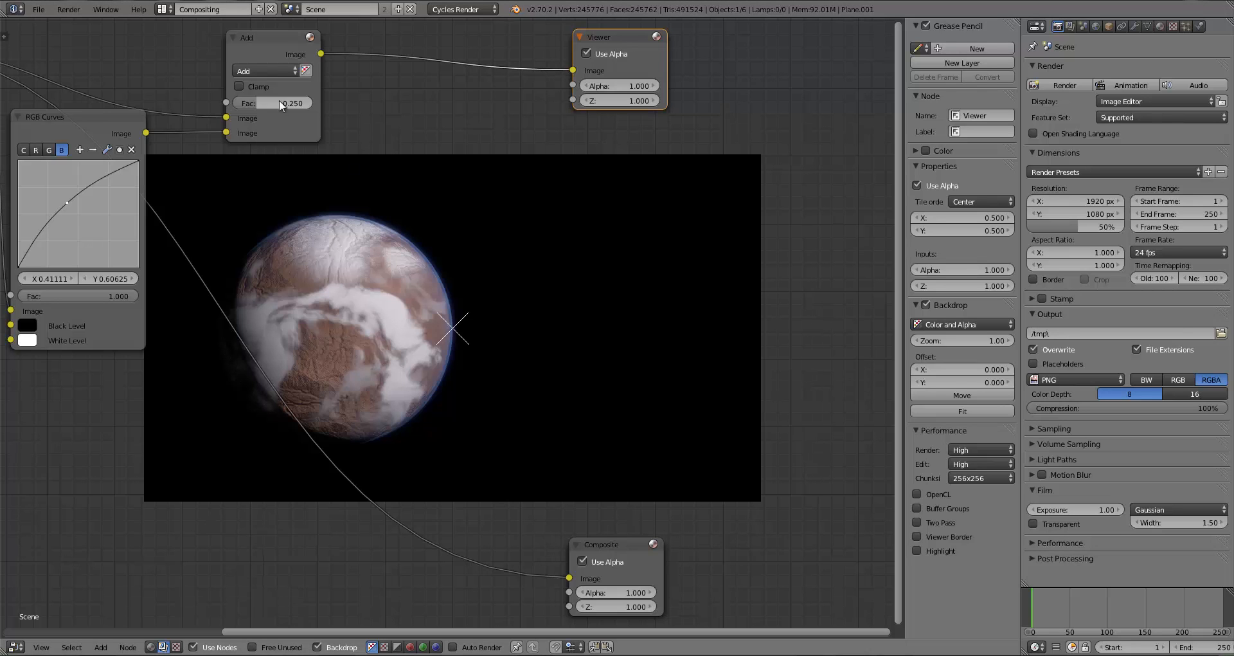
pyautogui.moveTo(265, 47); pyautogui.dragTo(241, 47)
pyautogui.moveTo(334, 316); pyautogui.dragTo(553, 318, button='middle')
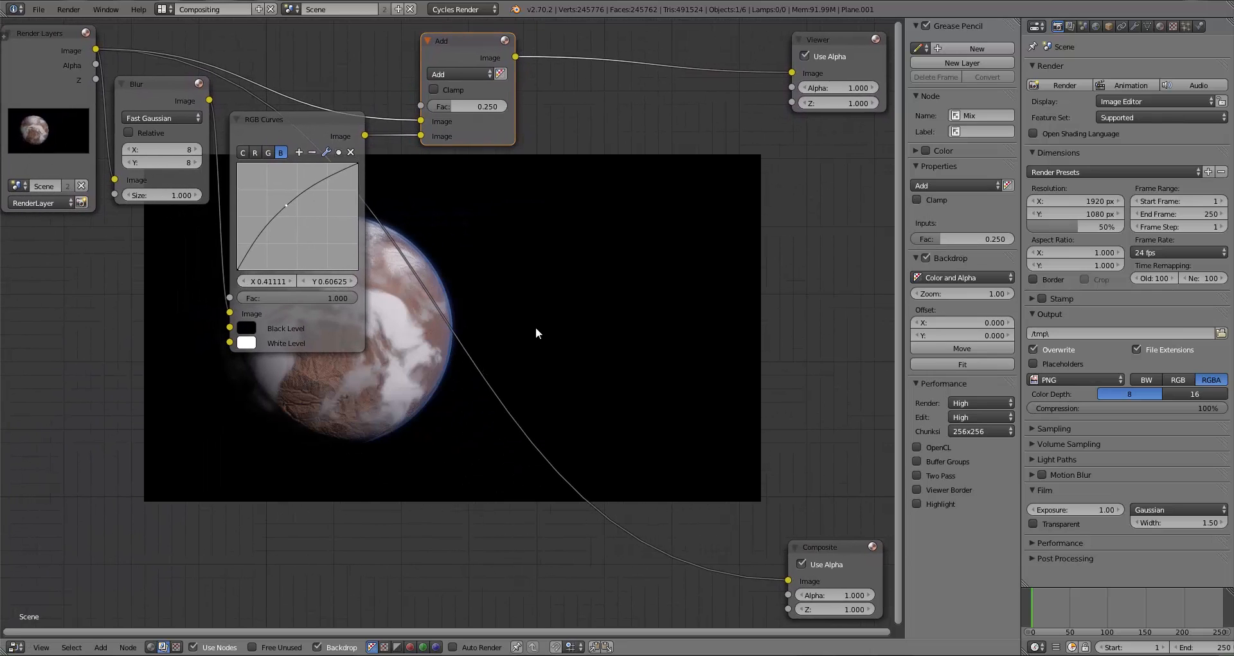
pyautogui.press('a')
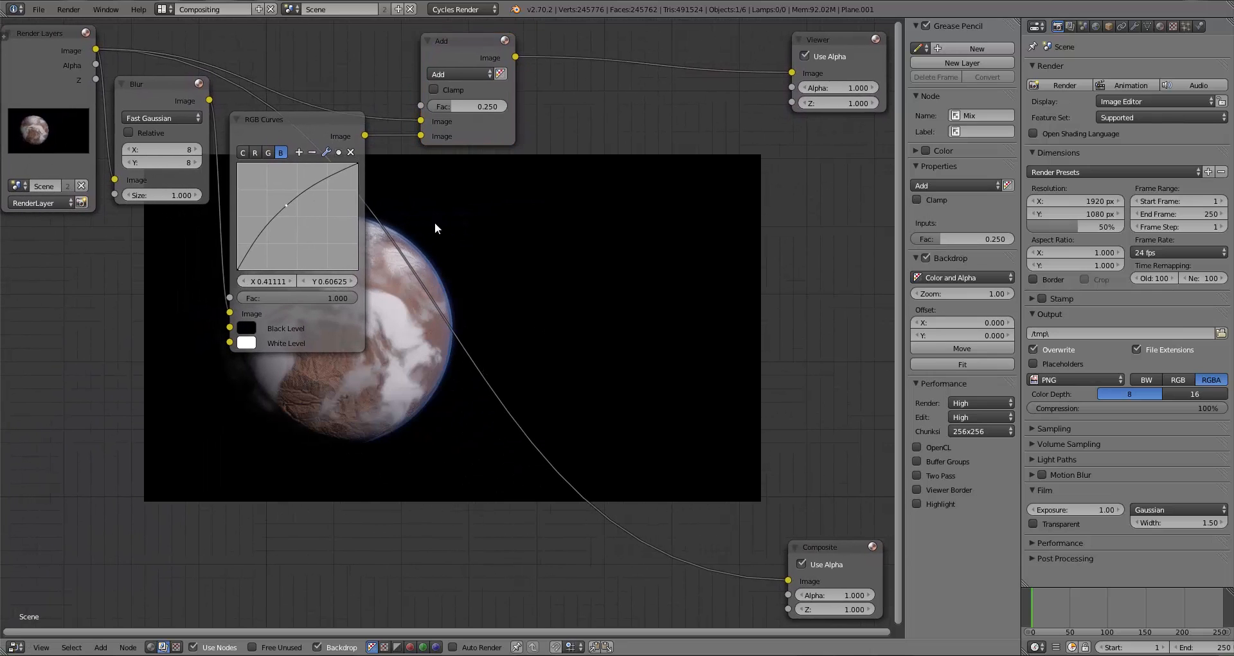
# Step: Set the Blur node's X and Y to 6
pyautogui.click(167, 149)
pyautogui.press('Return')
pyautogui.click(171, 162)
pyautogui.write('6')
pyautogui.press('Return')
# Step: Try a Fac of 0.3 on the Add node, and set it back to 0.25
pyautogui.moveTo(440, 104); pyautogui.dragTo(460, 105)
pyautogui.click(459, 104)
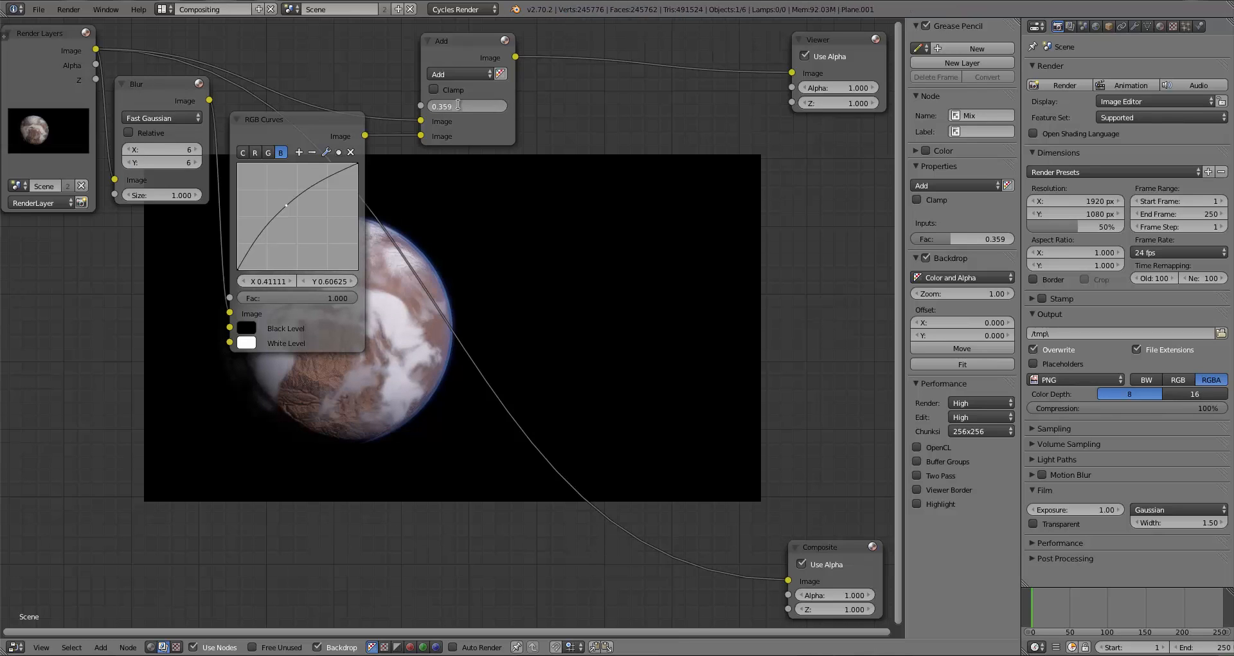
pyautogui.write('0.3')
pyautogui.press('Return')
pyautogui.click(459, 106)
pyautogui.write('0.25')
pyautogui.press('Return')
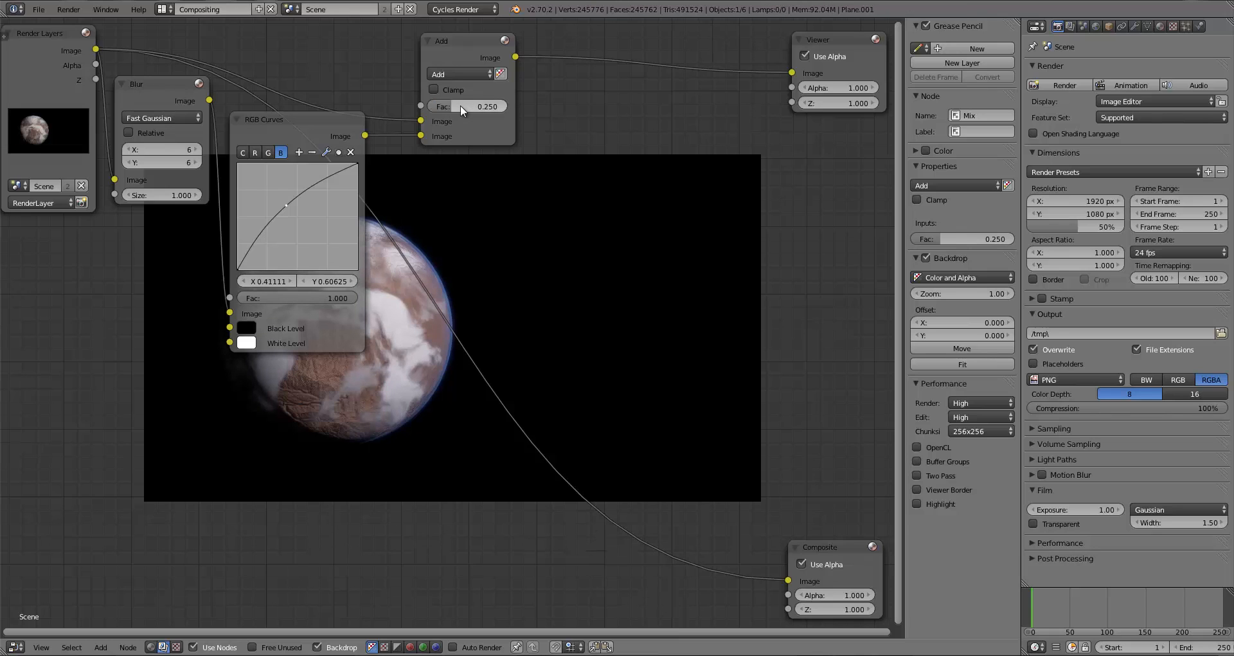
# Step: Try the Screen blend type on the Add node, and switch it back to Add
pyautogui.click(460, 74)
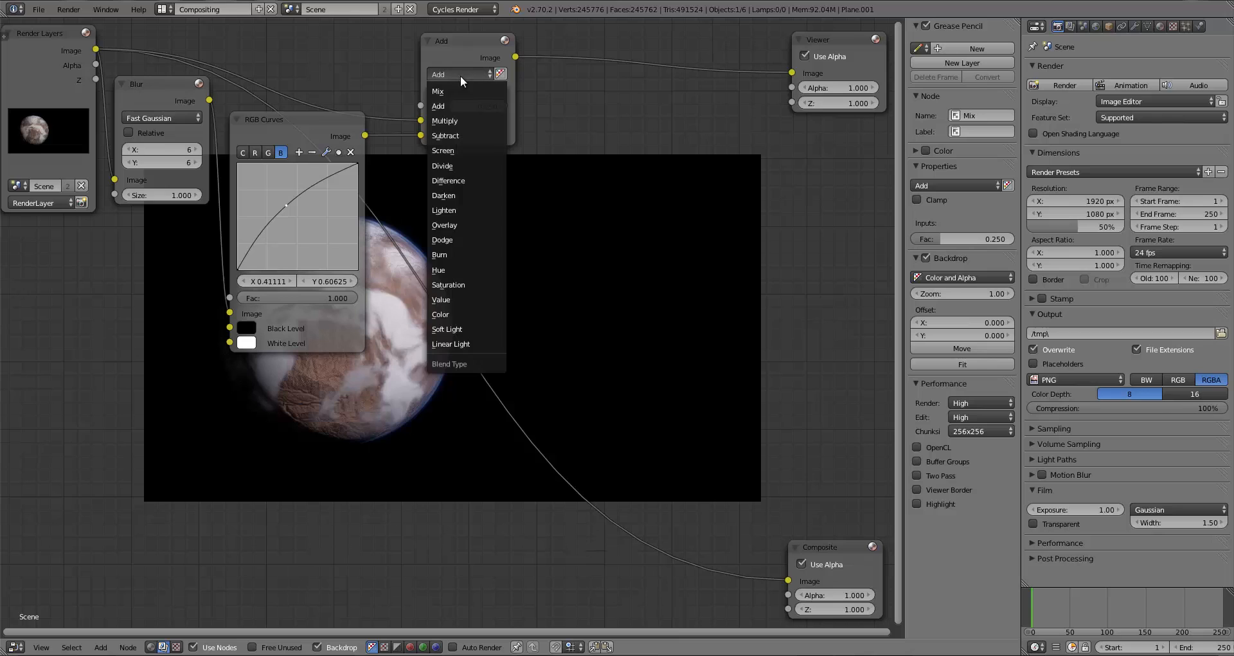
pyautogui.click(460, 145)
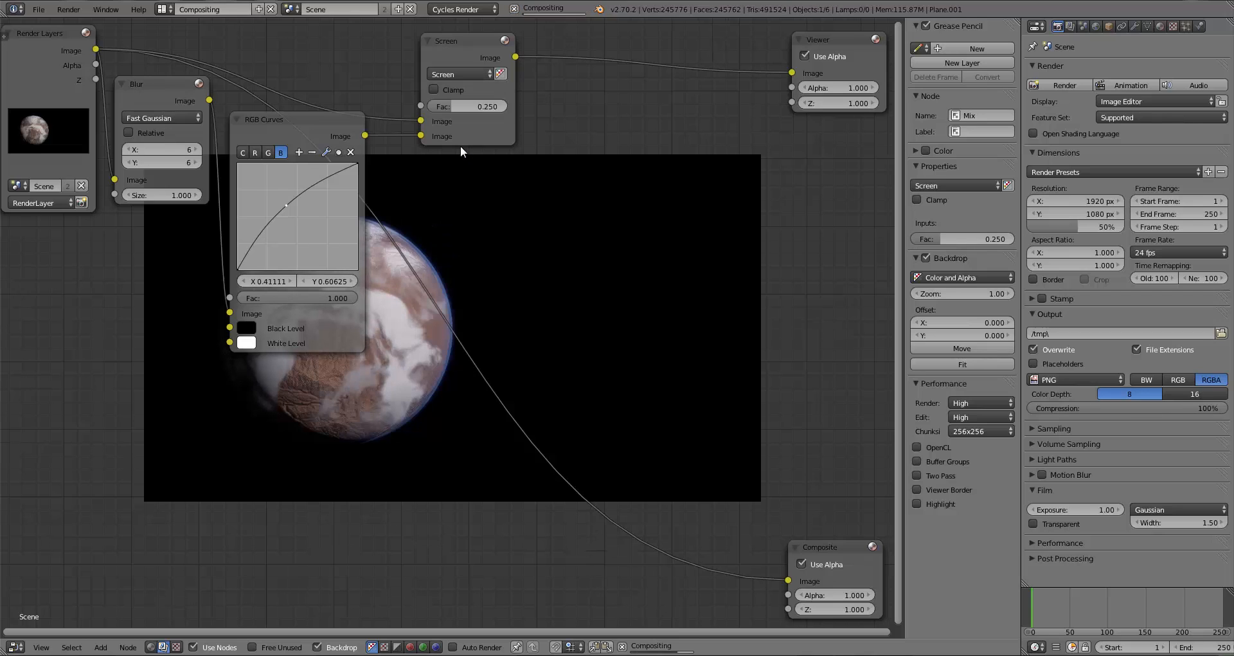
pyautogui.click(441, 52)
pyautogui.click(461, 74)
pyautogui.click(458, 100)
# Step: Move the RGB Curves node up off the planet, and set the Add node's blend type to Screen with a Fac of 0.3
pyautogui.moveTo(452, 50); pyautogui.dragTo(472, 52)
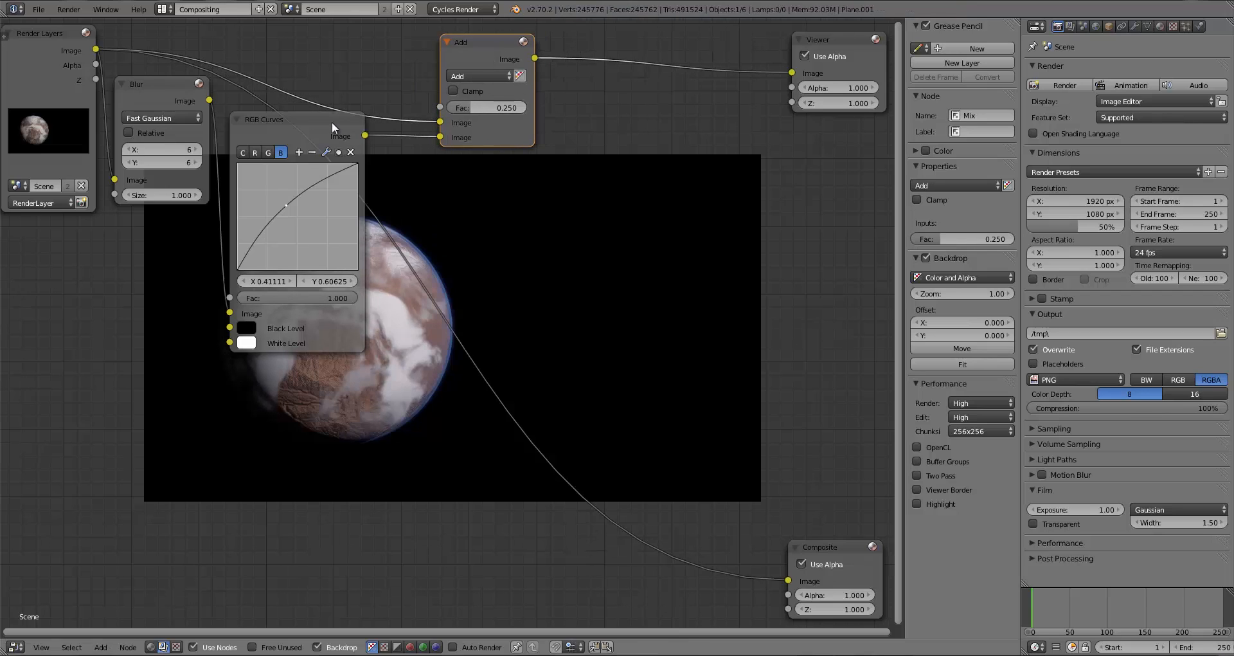
pyautogui.moveTo(331, 122); pyautogui.dragTo(333, 30)
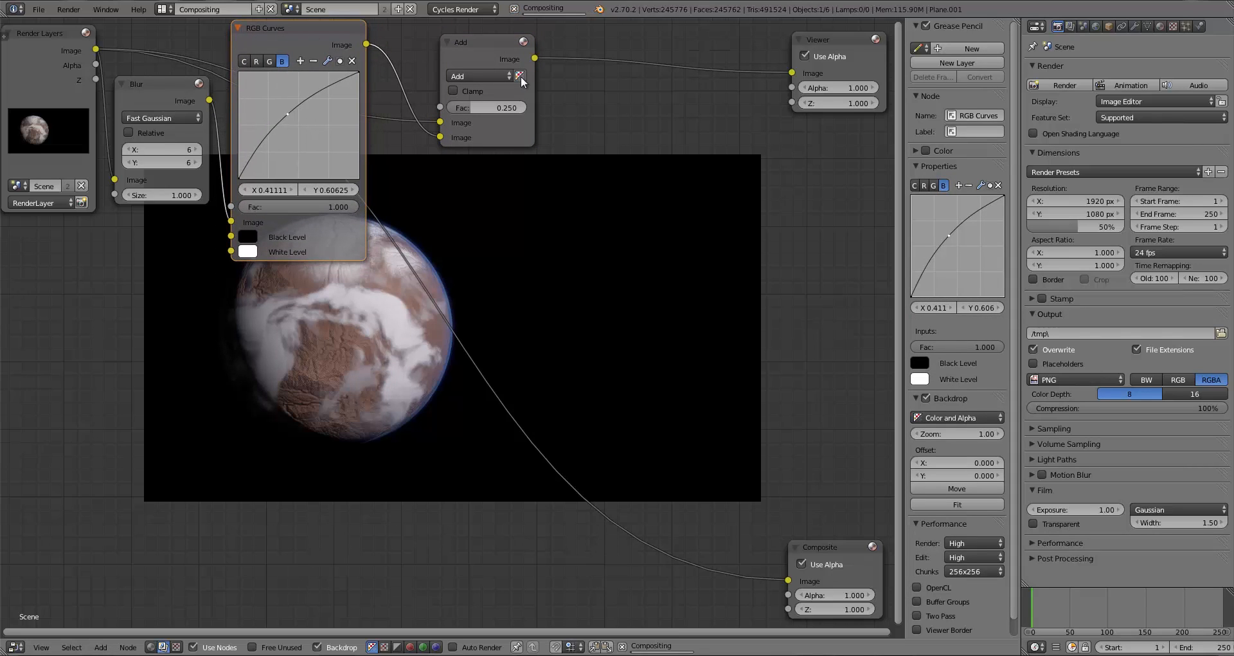
pyautogui.click(473, 74)
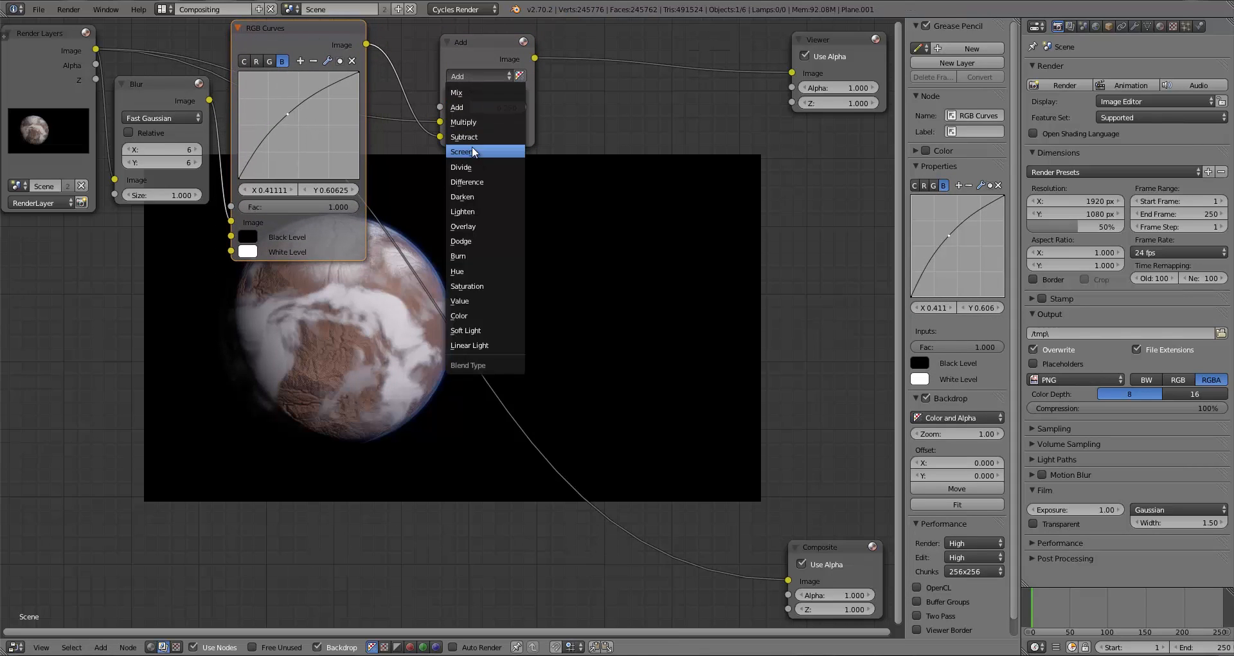
pyautogui.click(472, 149)
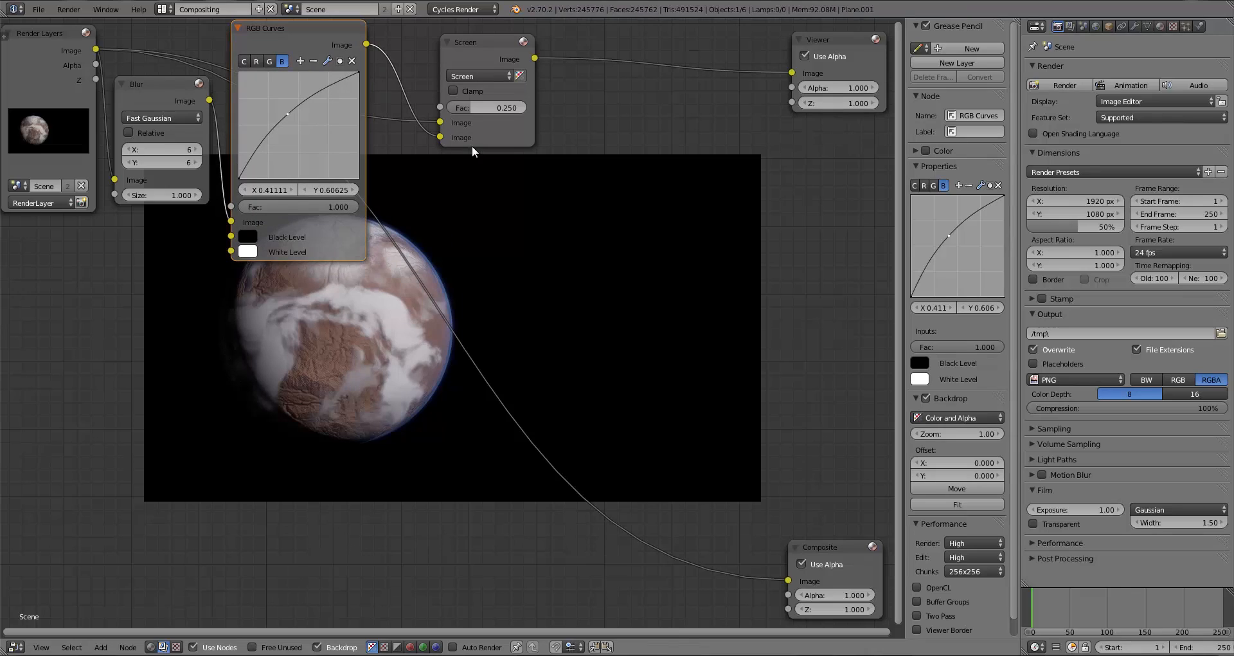
pyautogui.moveTo(484, 108); pyautogui.dragTo(497, 106)
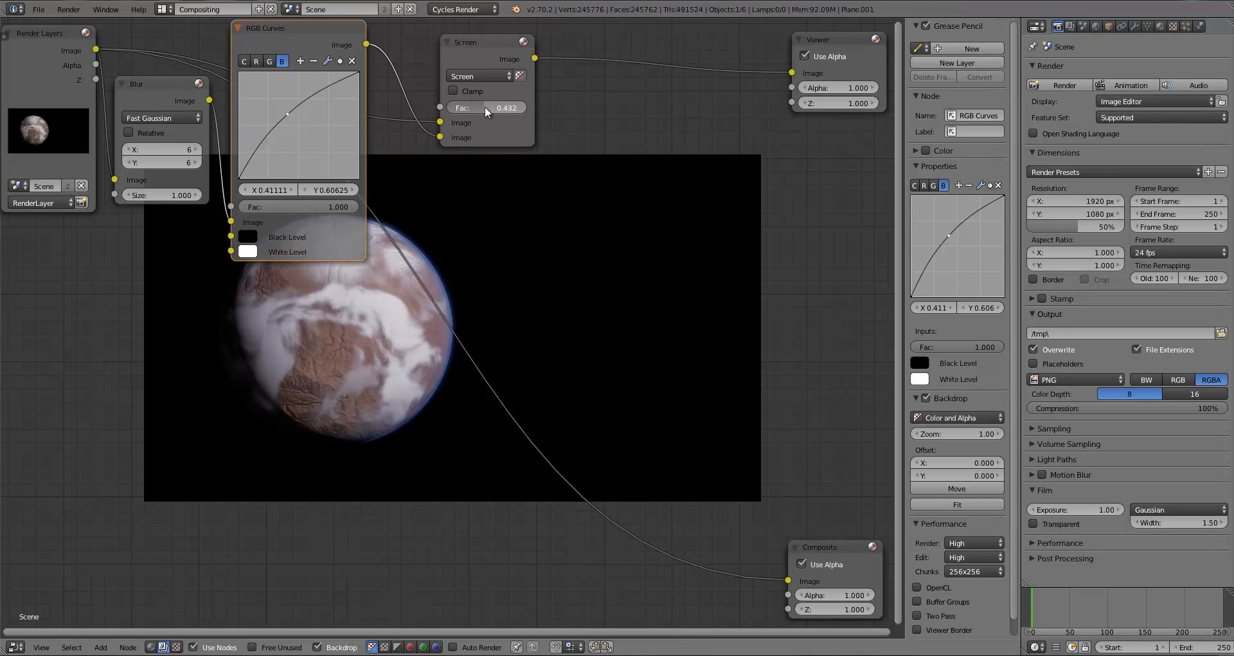
pyautogui.click(485, 107)
pyautogui.write('0.395.3')
pyautogui.press('Return')
# Step: Move the Screen node closer to RGB Curves and connect its Image output to the Composite node
pyautogui.moveTo(488, 66); pyautogui.dragTo(451, 82)
pyautogui.moveTo(496, 73); pyautogui.dragTo(789, 579)
pyautogui.press('a')
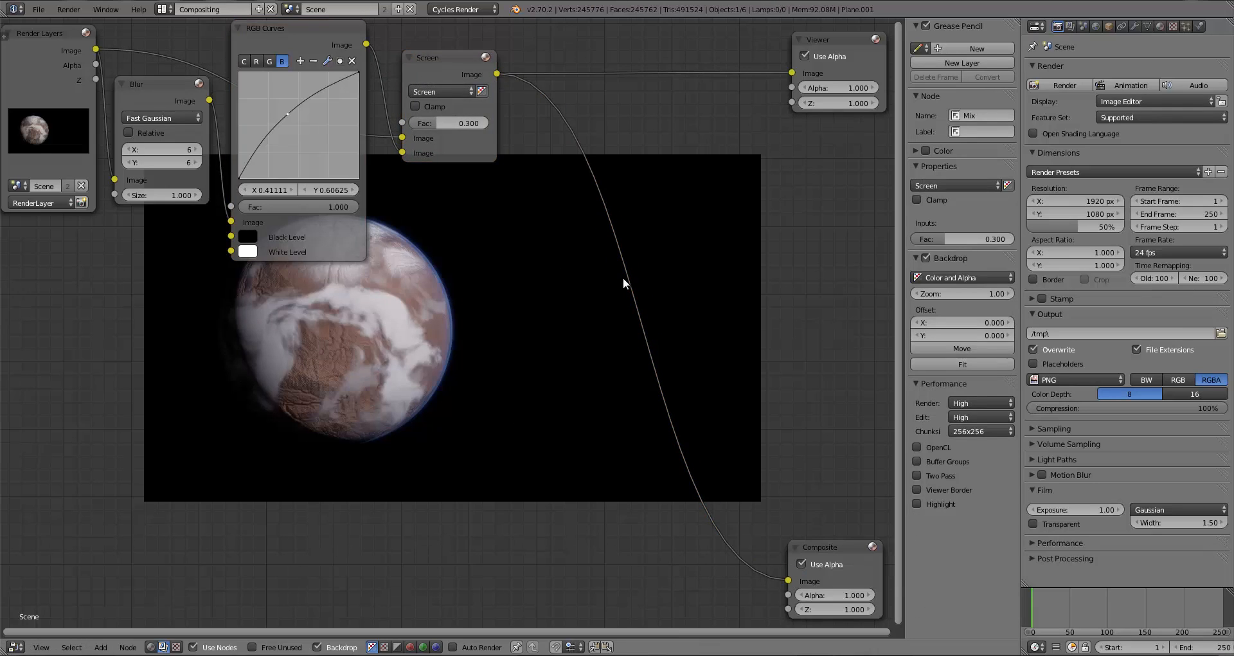
# Step: Tidy the node layout by nudging the Composite, Viewer, Render Layers, Blur, RGB Curves and Screen nodes into place
pyautogui.moveTo(625, 279); pyautogui.dragTo(626, 274, button='middle')
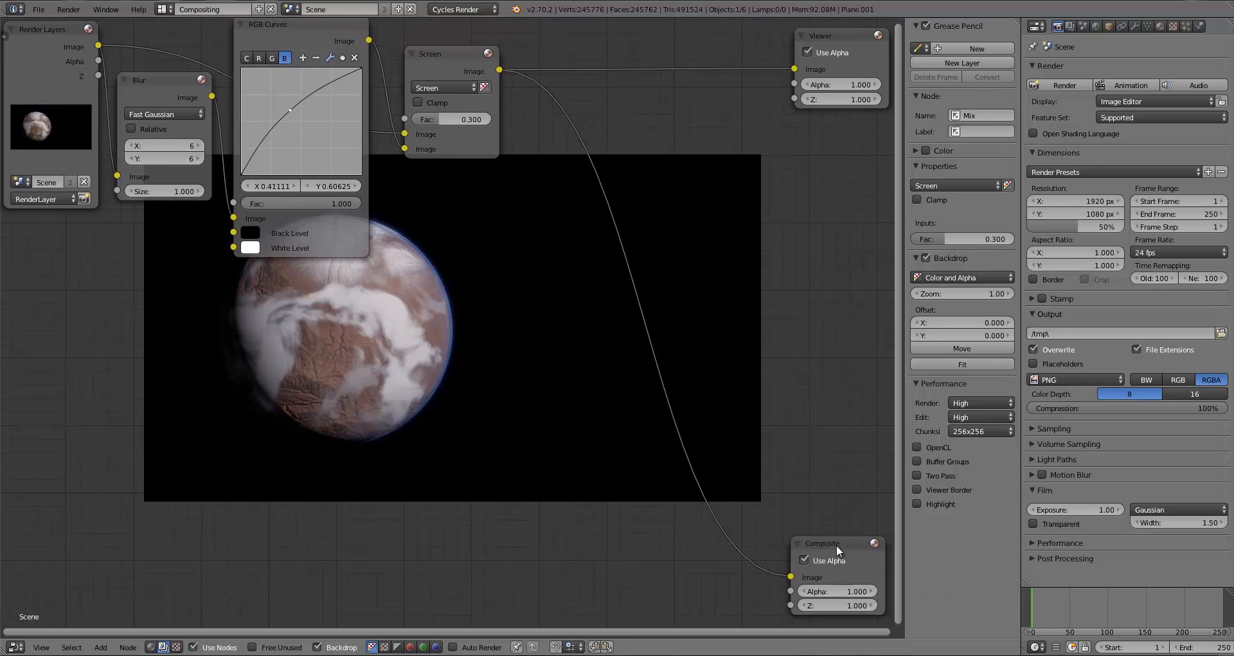
pyautogui.moveTo(825, 557); pyautogui.dragTo(828, 563)
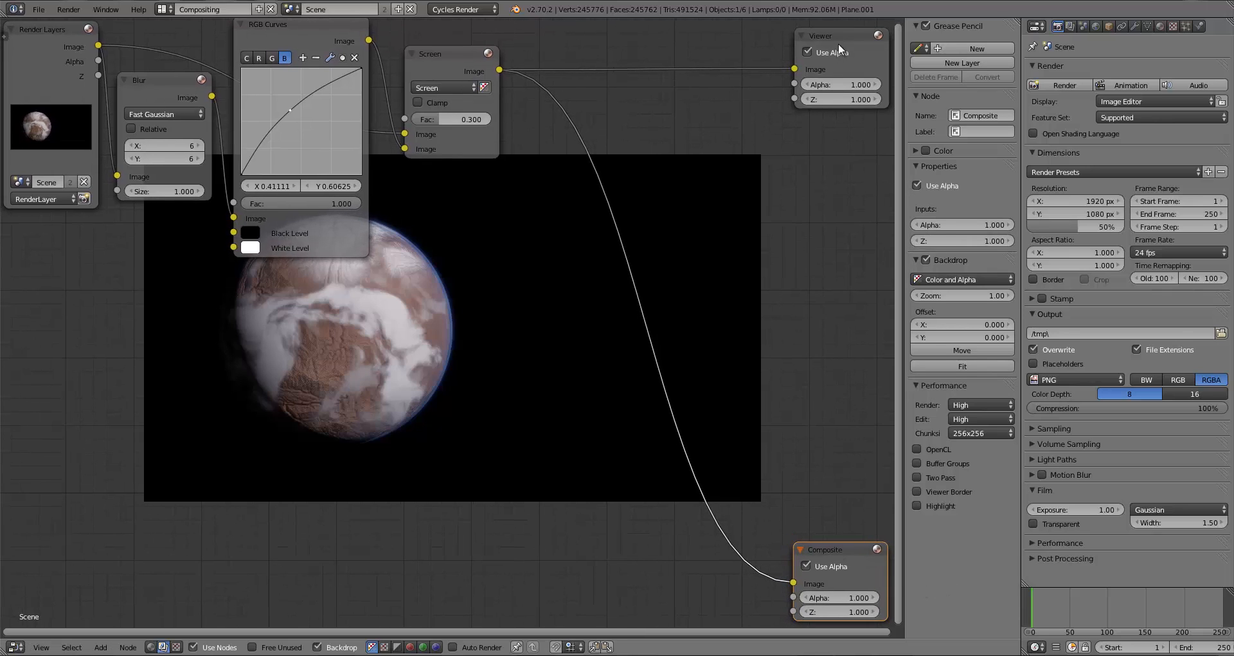
pyautogui.moveTo(839, 50); pyautogui.dragTo(835, 48)
pyautogui.moveTo(40, 64); pyautogui.dragTo(47, 76)
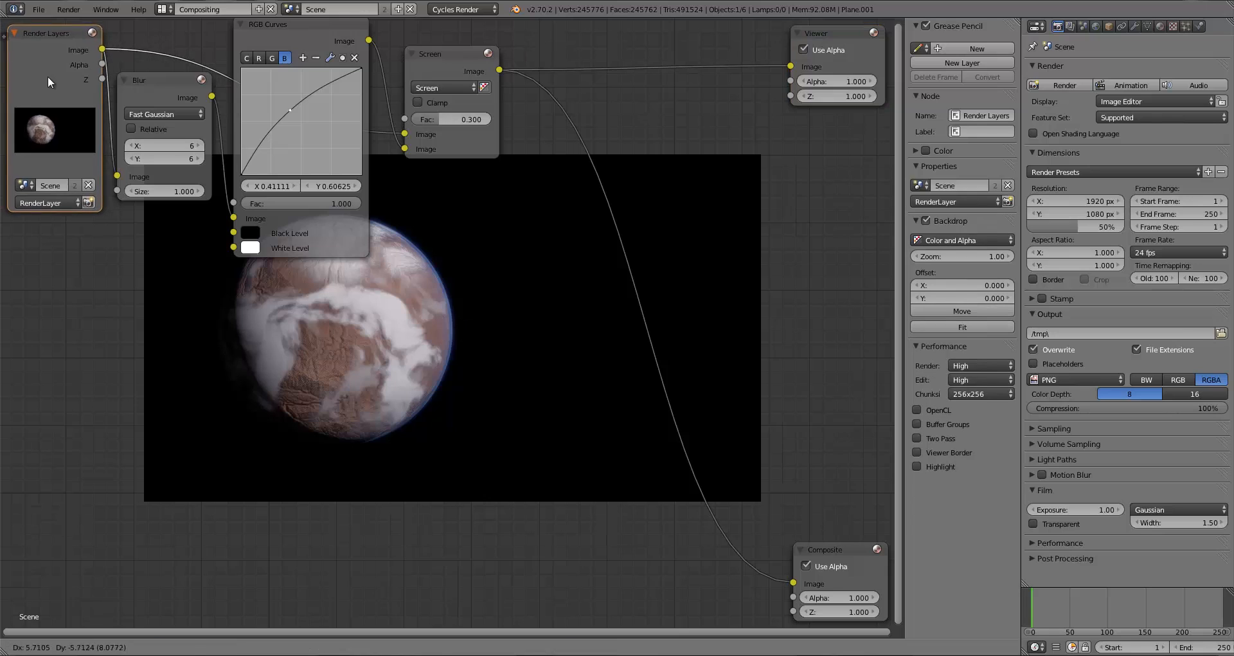
pyautogui.moveTo(159, 90)
pyautogui.mouseDown()
pyautogui.moveTo(174, 90)
pyautogui.moveTo(165, 88)
pyautogui.mouseUp()
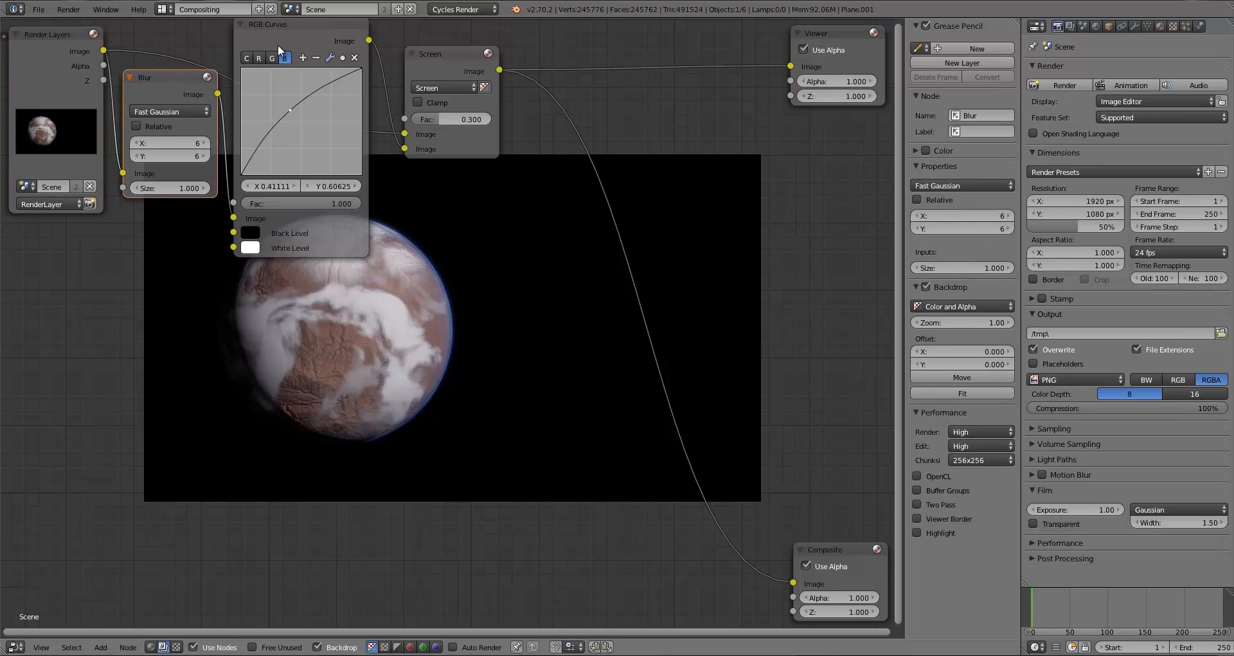
pyautogui.moveTo(284, 59); pyautogui.dragTo(288, 75)
pyautogui.moveTo(408, 59); pyautogui.dragTo(399, 56)
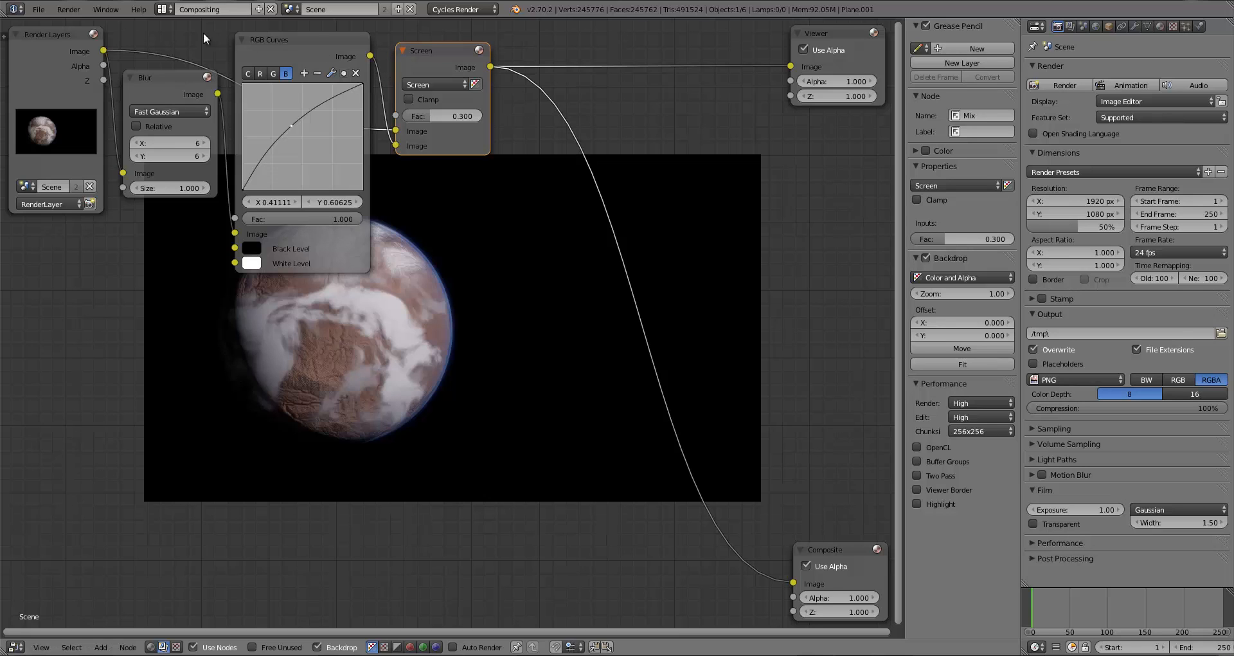
# Step: Switch to the Default screen layout and display the Viewer Node image in the image editor
pyautogui.click(203, 9)
pyautogui.click(193, 67)
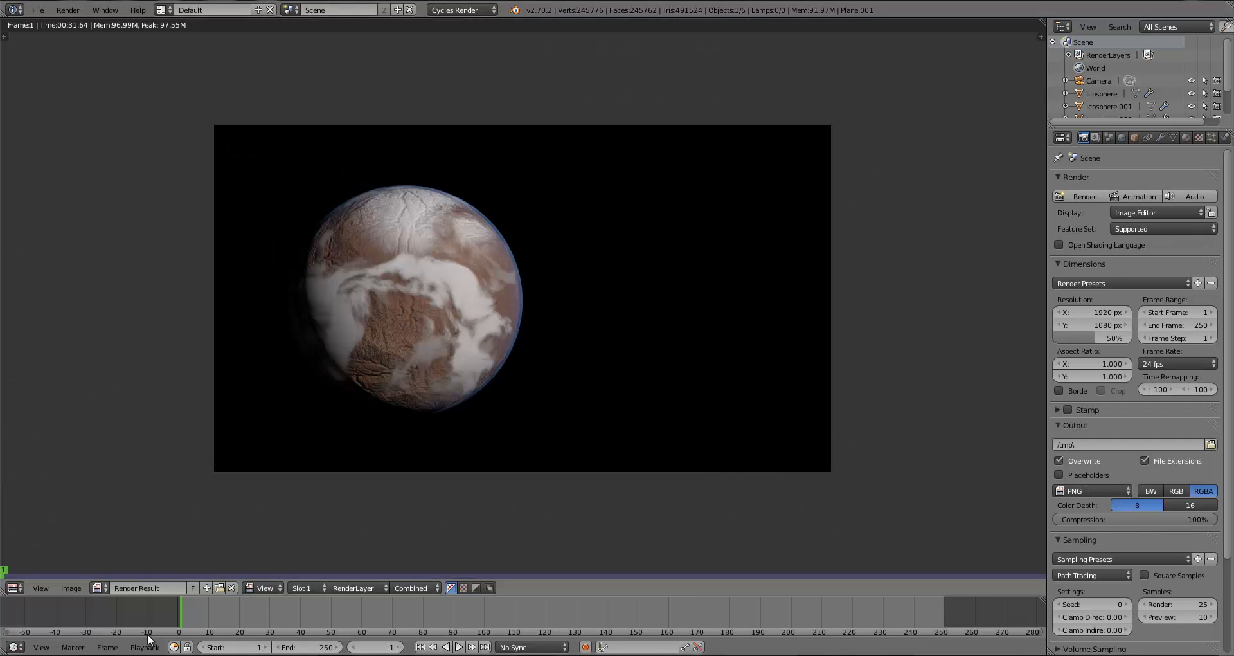
pyautogui.click(98, 587)
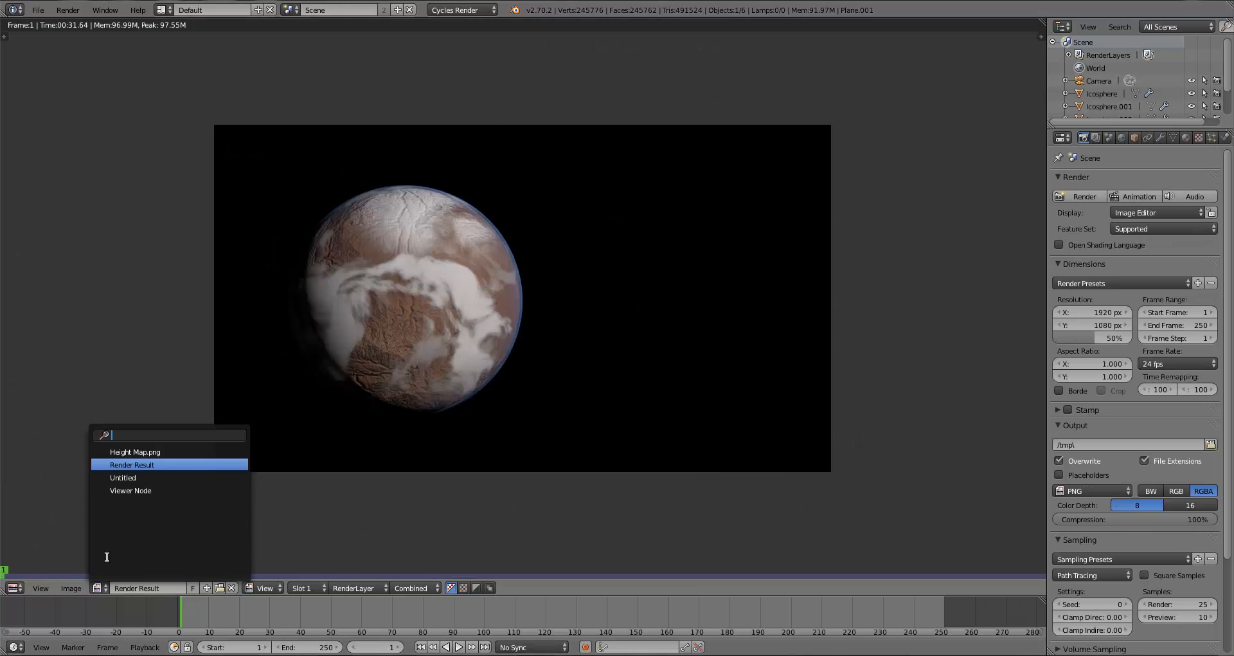
pyautogui.click(119, 491)
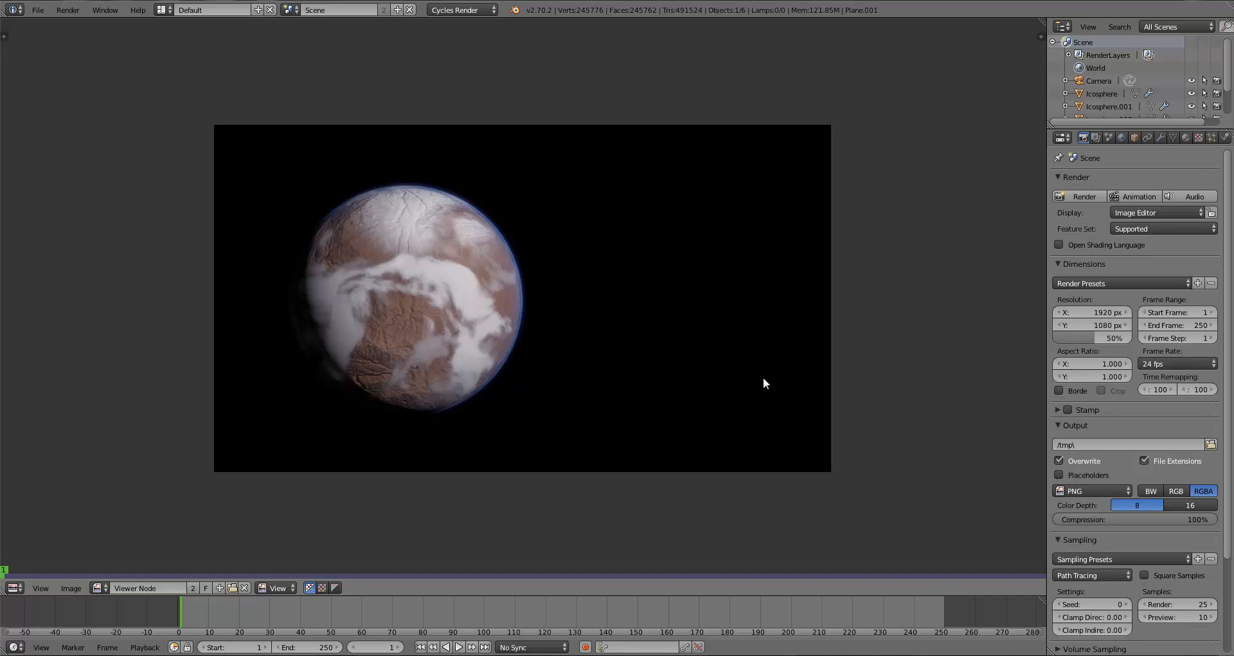
# Step: Save the project as PlanetTutorial.blend in the Planet Textures folder on the desktop
pyautogui.hotkey('ctrl', 'shift', 's')
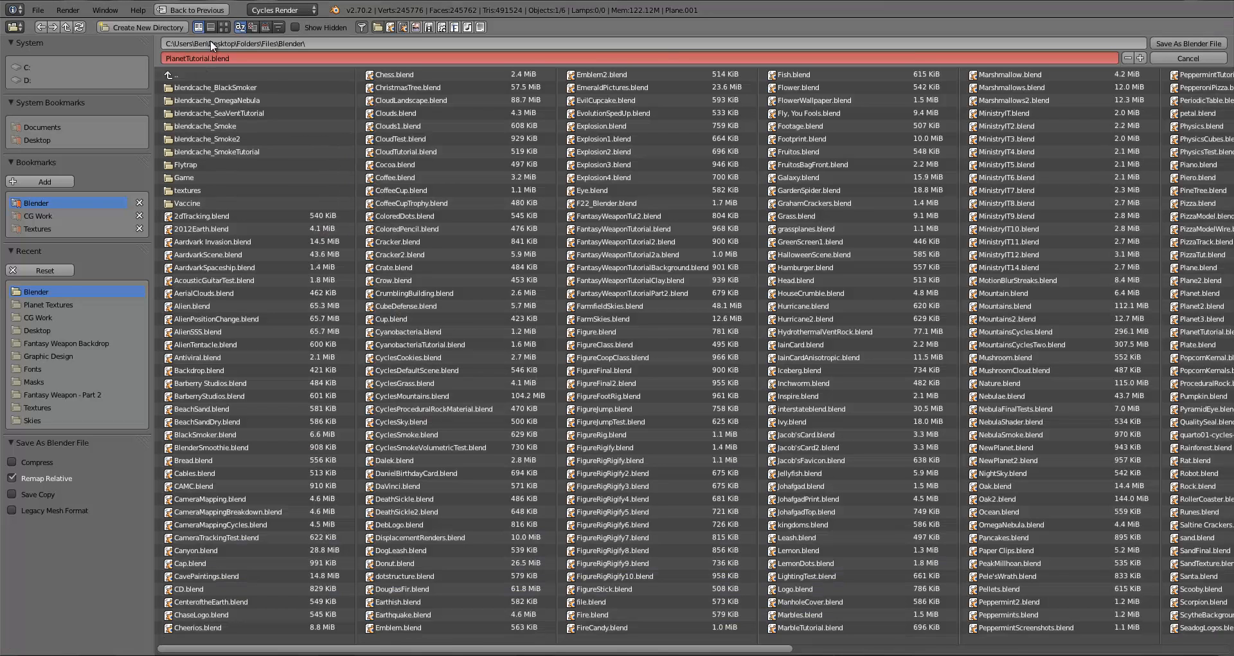
pyautogui.click(36, 140)
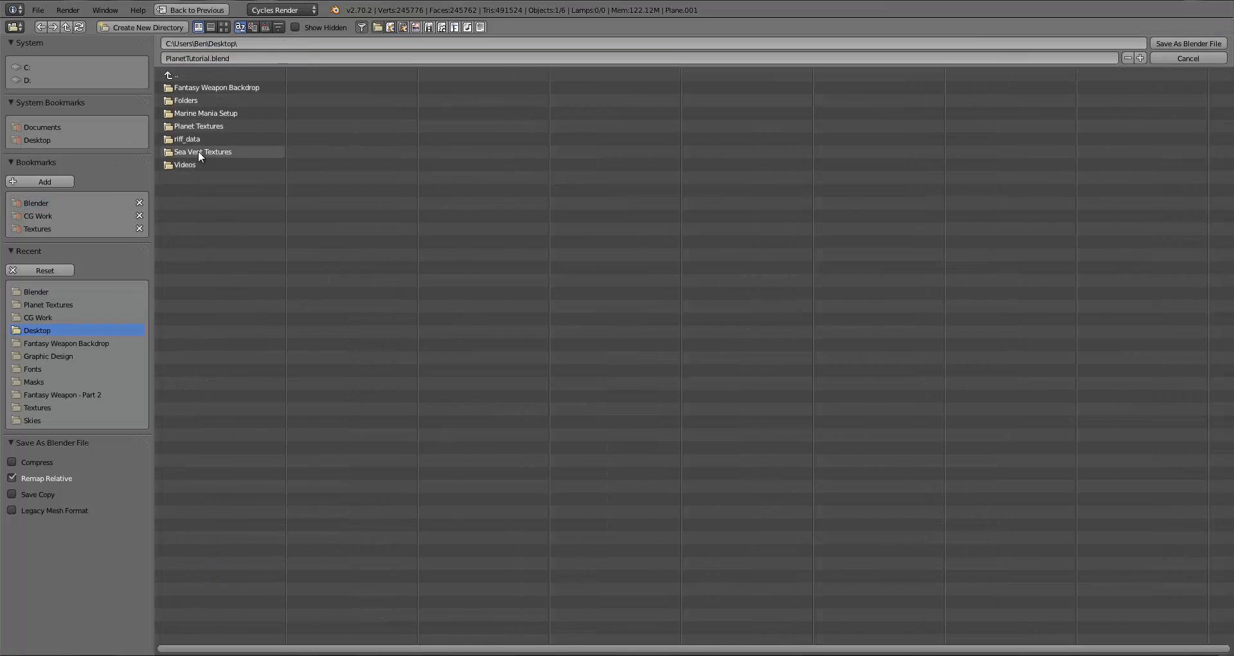
pyautogui.click(194, 126)
pyautogui.click(207, 58)
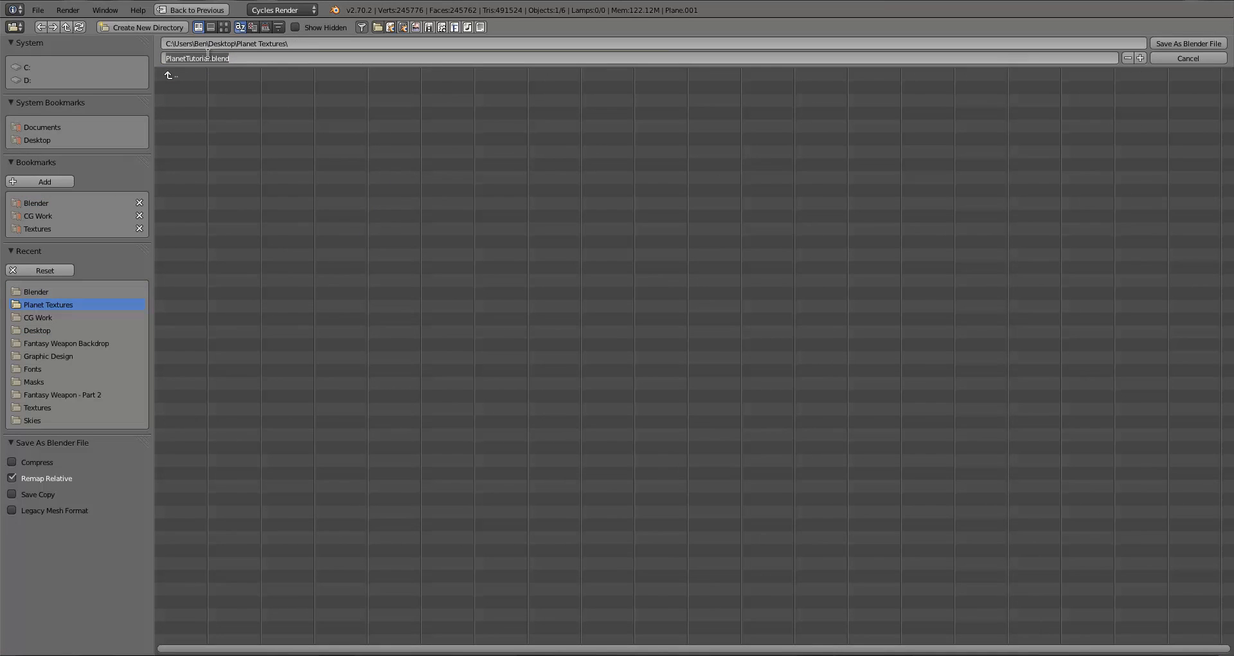
pyautogui.press('Return')
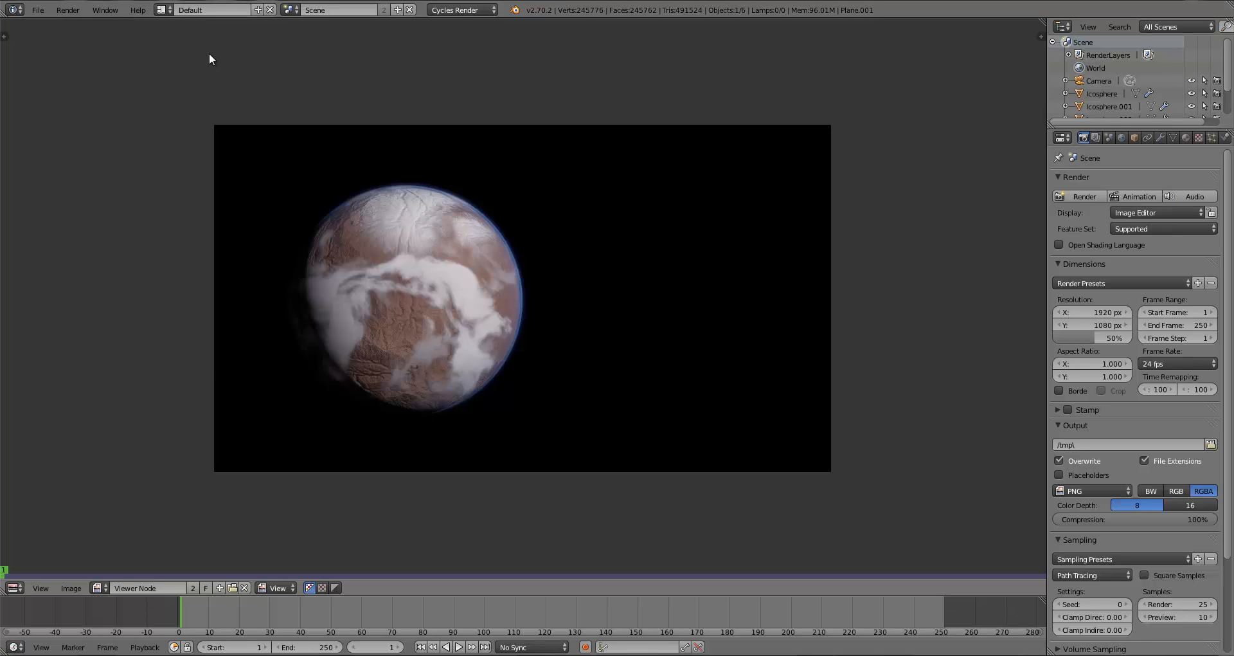